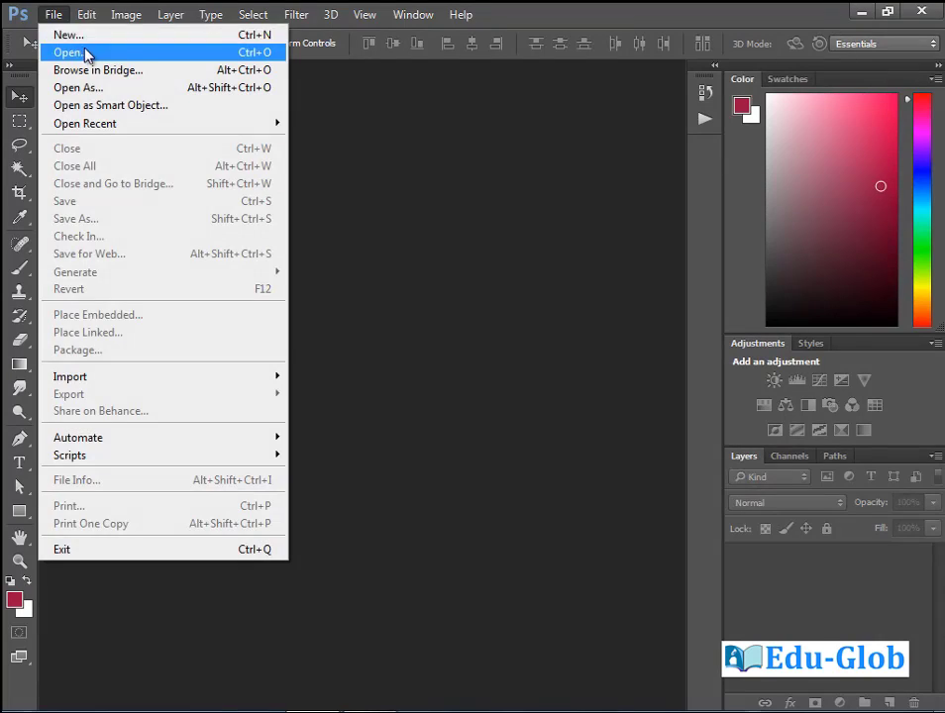
# Create a new 6 × 6 inch, 100 ppi RGB document with a white background.
pyautogui.click(156, 40)
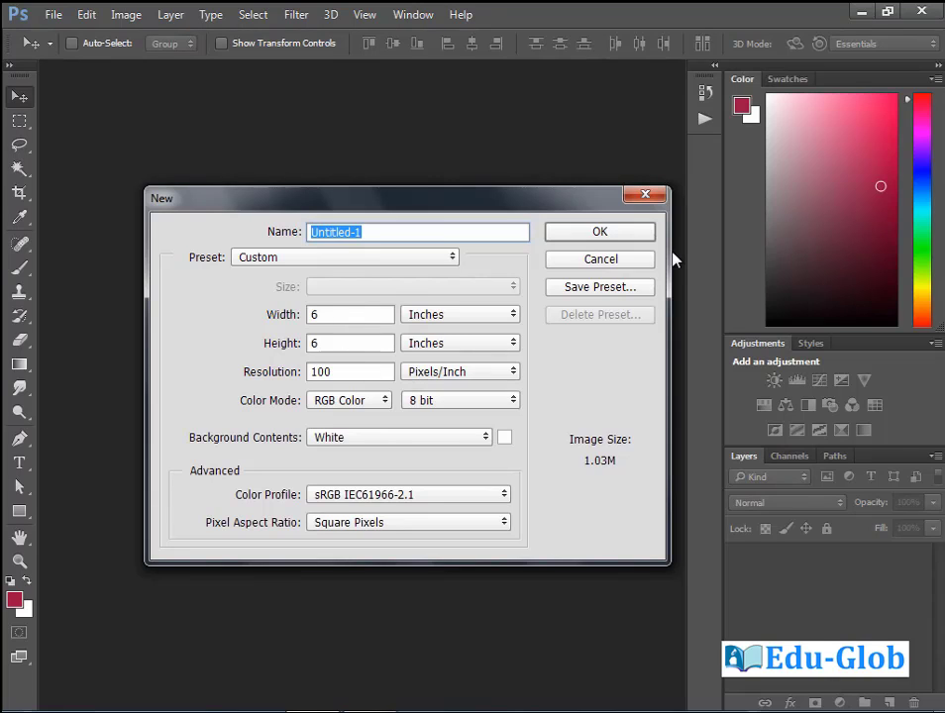
pyautogui.click(635, 235)
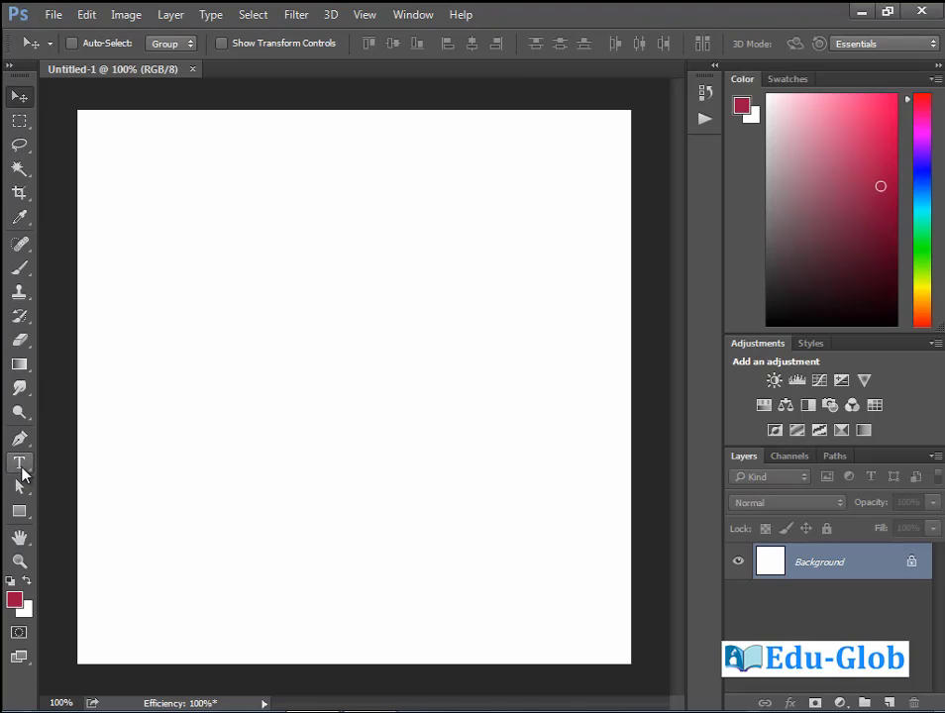
# With the Type tool set to 50 pt, start an empty text layer on the canvas.
pyautogui.click(20, 463)
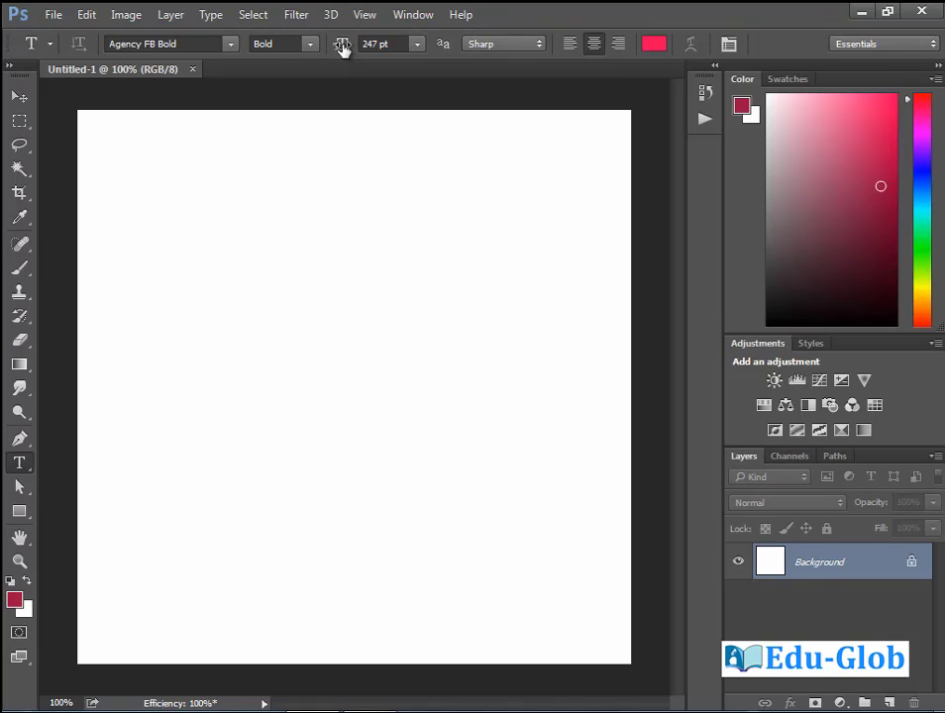
pyautogui.moveTo(341, 47); pyautogui.dragTo(194, 66)
pyautogui.click(348, 50)
pyautogui.write('50')
pyautogui.press('Return')
pyautogui.click(190, 313)
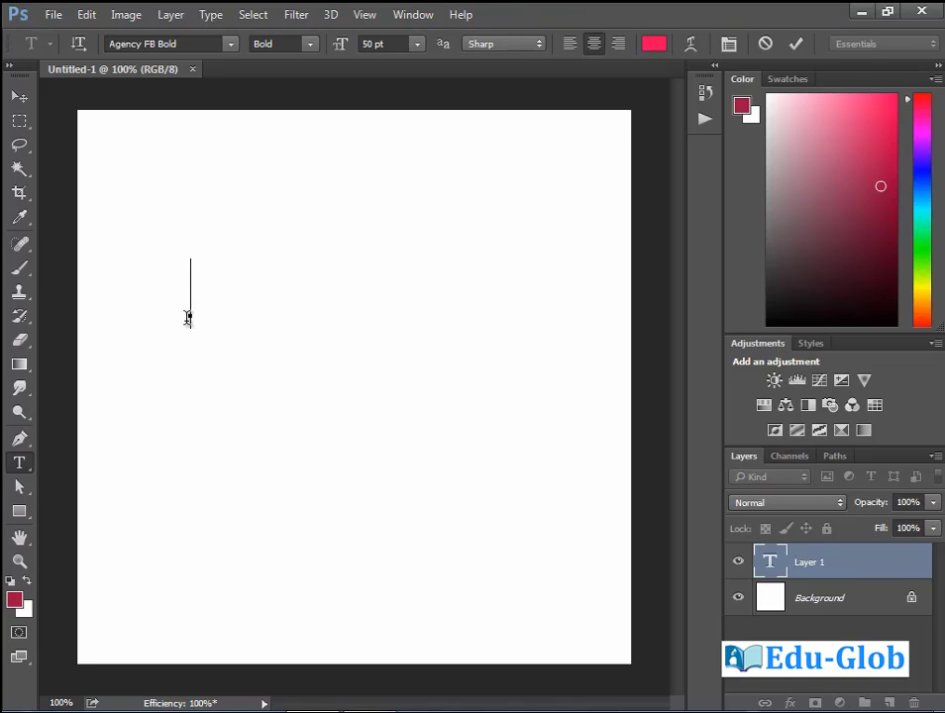
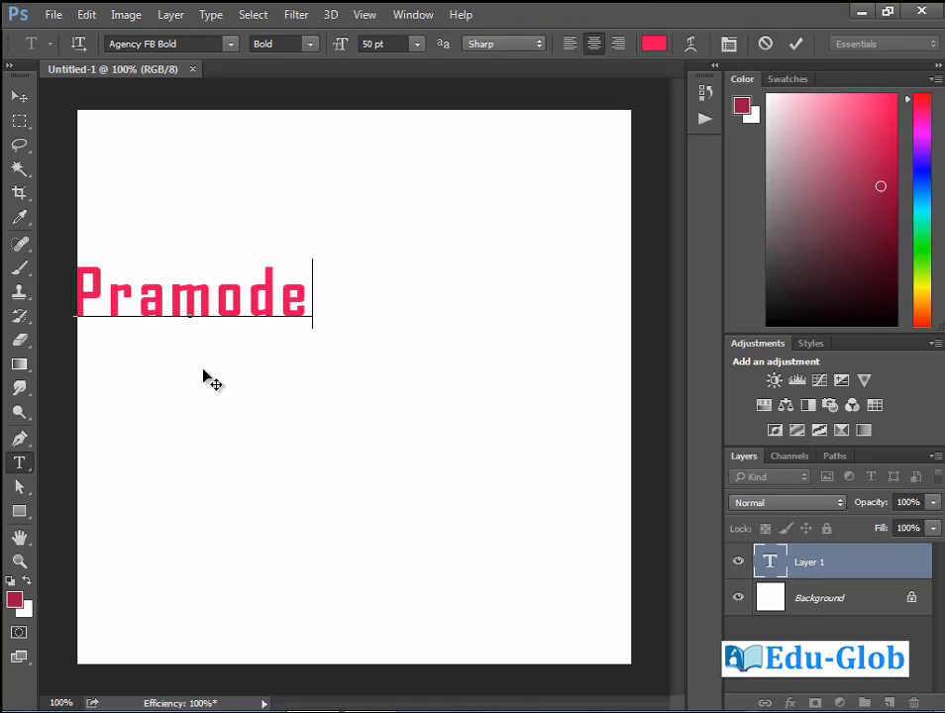
# Type the sample first name, move it toward the canvas centre, and bring up the Text Color picker.
pyautogui.moveTo(206, 374); pyautogui.dragTo(361, 415)
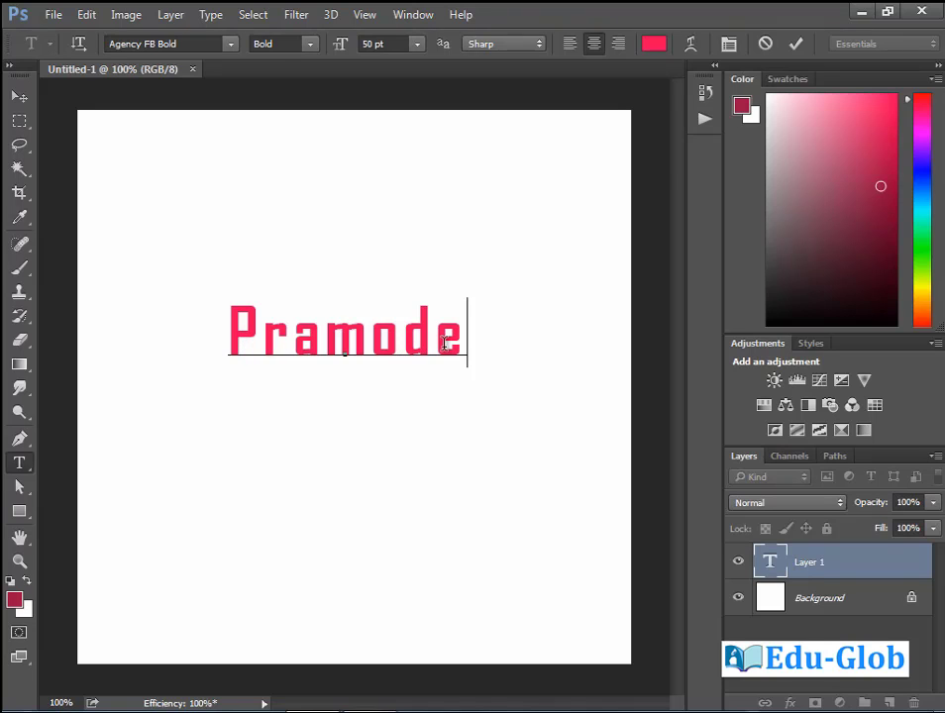
pyautogui.click(657, 43)
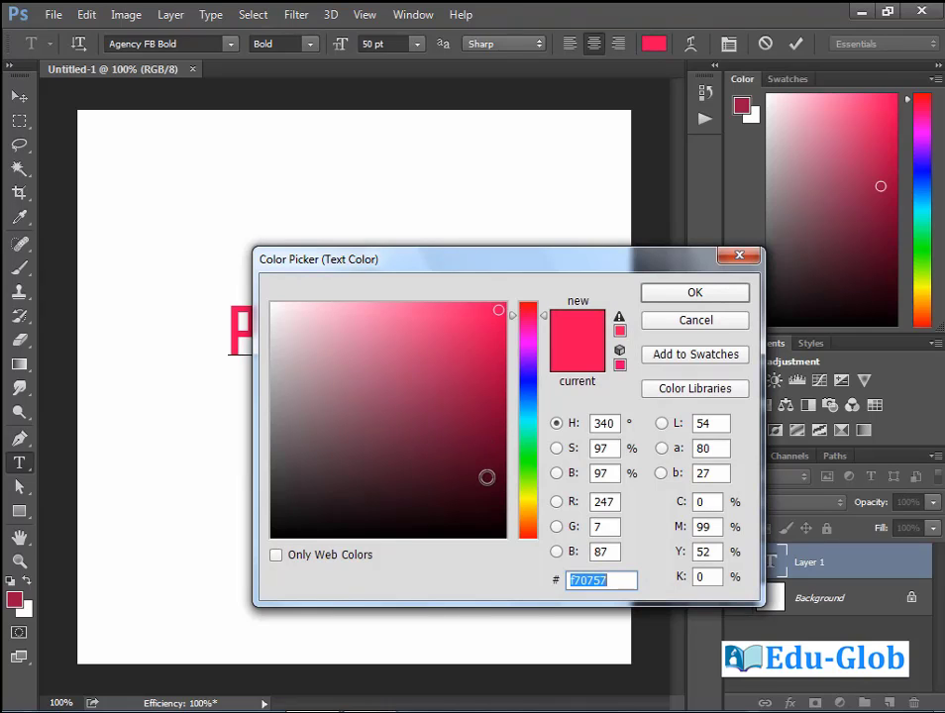
# Set the text colour swatch to green in the Text Color picker.
pyautogui.click(698, 321)
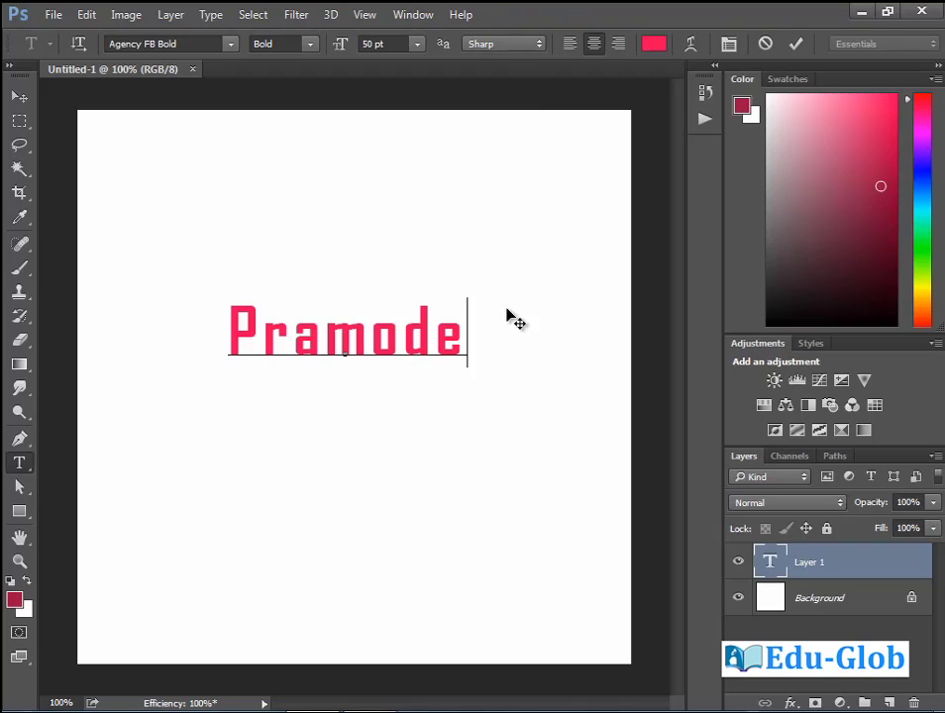
pyautogui.click(654, 46)
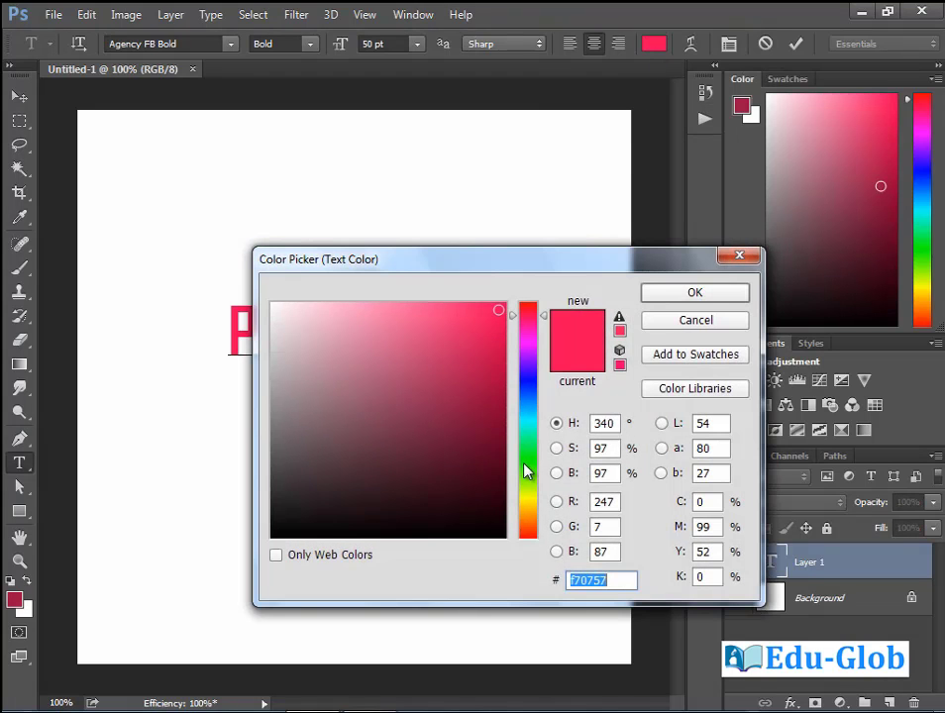
pyautogui.click(527, 463)
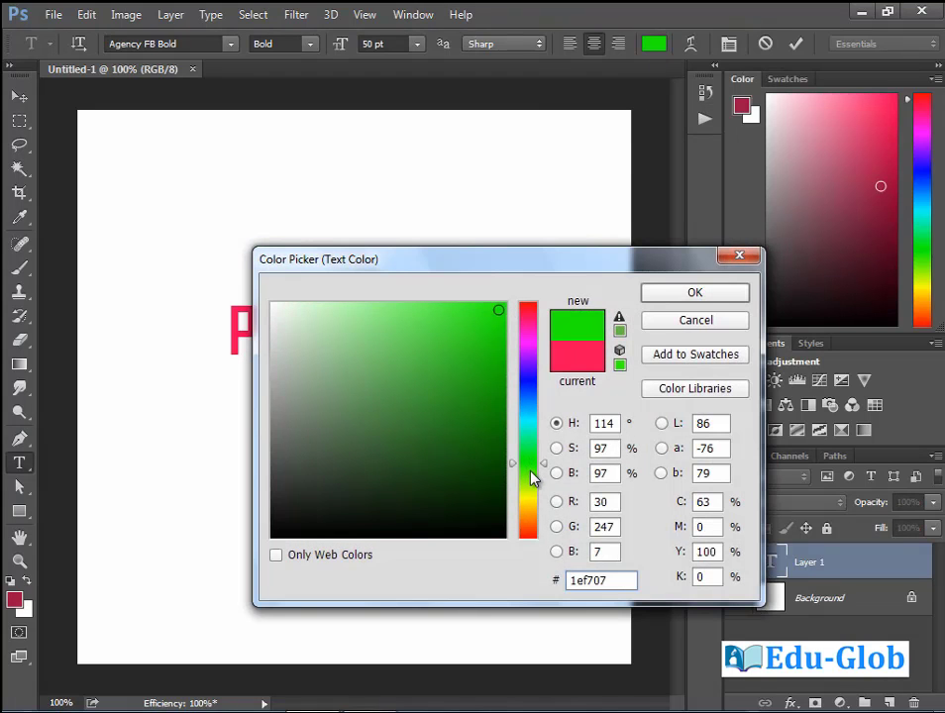
pyautogui.click(694, 292)
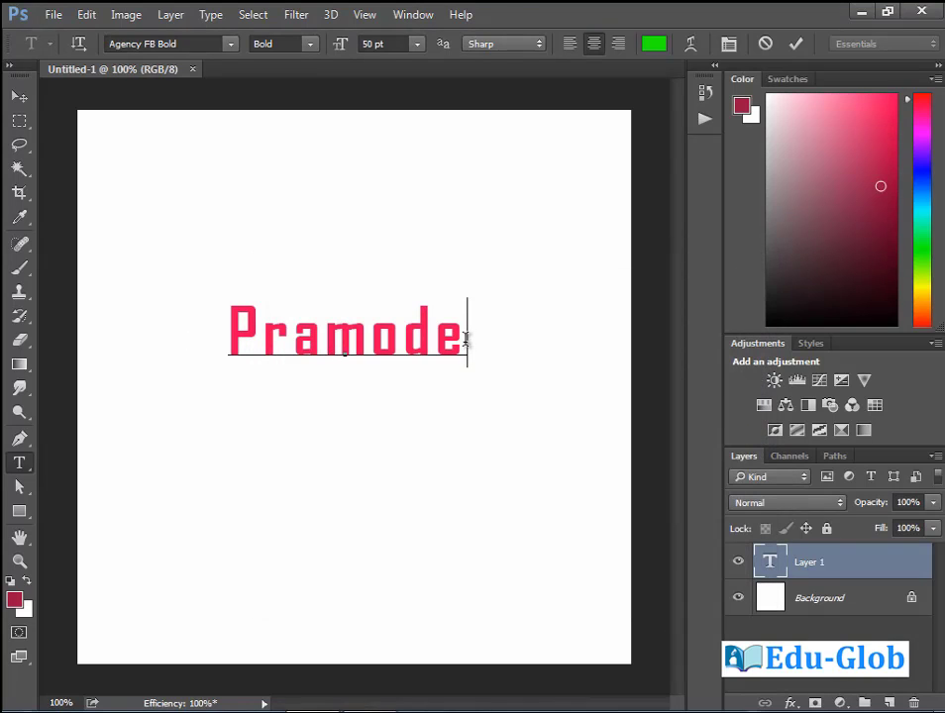
# Select the whole sample word and apply green to it.
pyautogui.click(466, 336)
pyautogui.moveTo(468, 340); pyautogui.dragTo(233, 323)
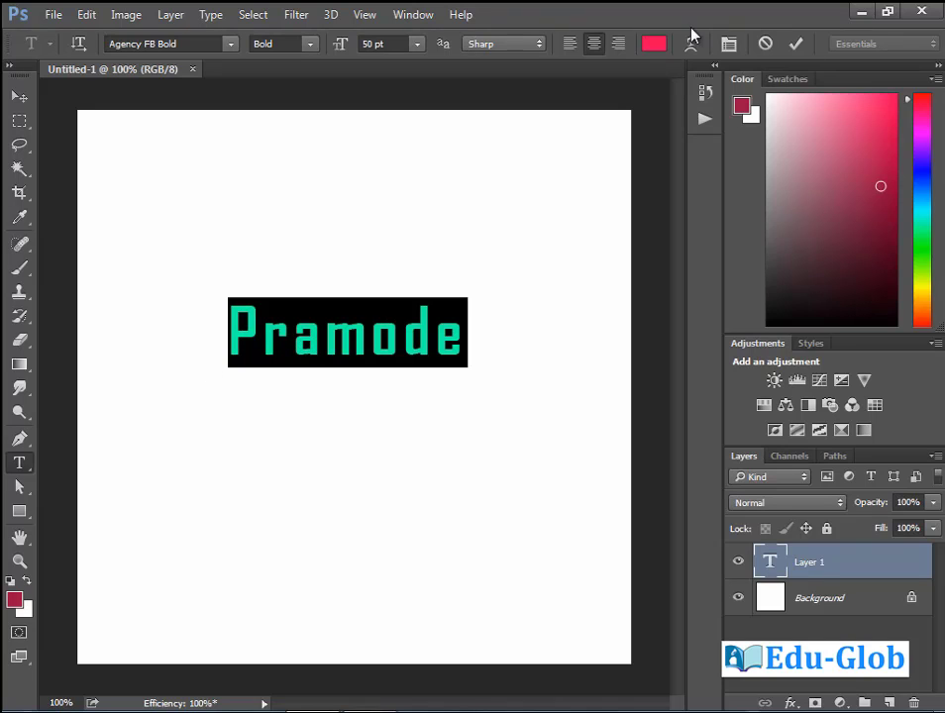
pyautogui.click(654, 43)
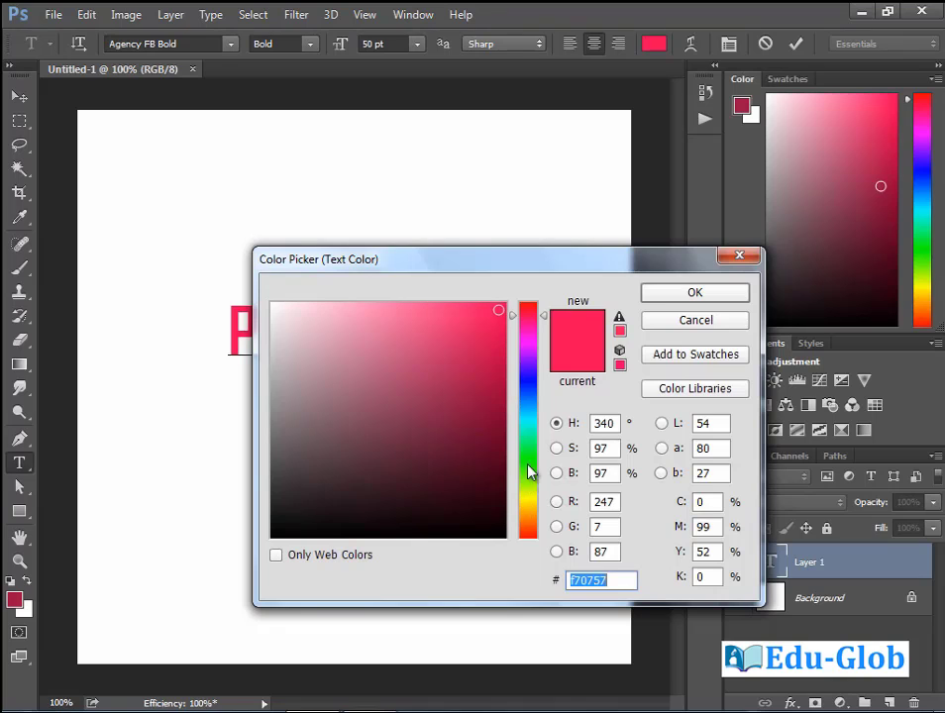
pyautogui.click(530, 474)
pyautogui.click(718, 294)
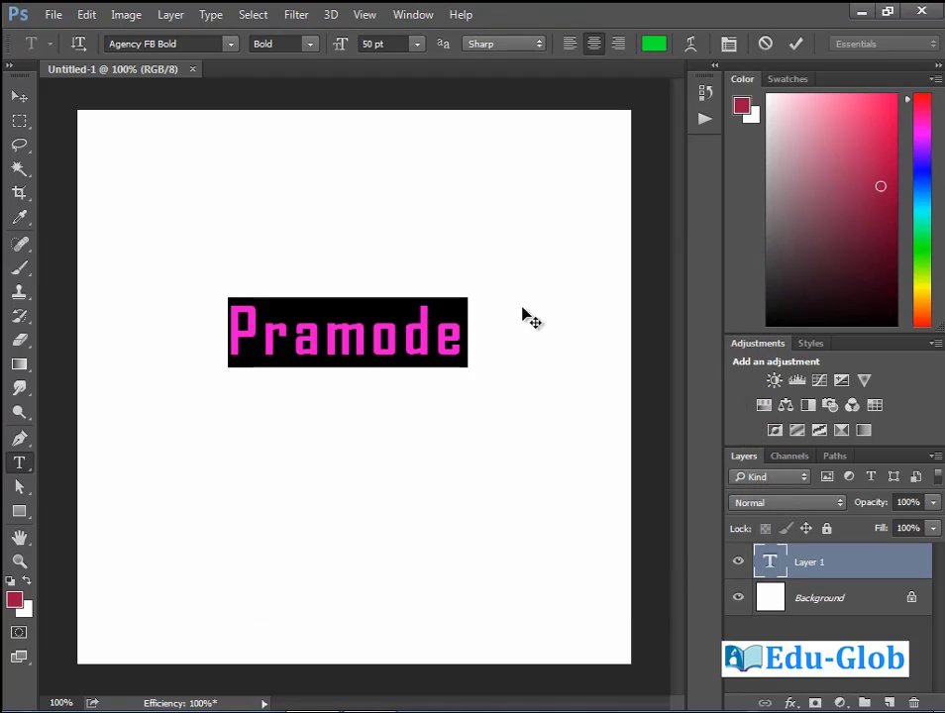
pyautogui.click(467, 340)
# Enlarge the selected word from 50 to 75 pt and try Arial Italic.
pyautogui.moveTo(465, 341); pyautogui.dragTo(228, 339)
pyautogui.moveTo(339, 49); pyautogui.dragTo(367, 49)
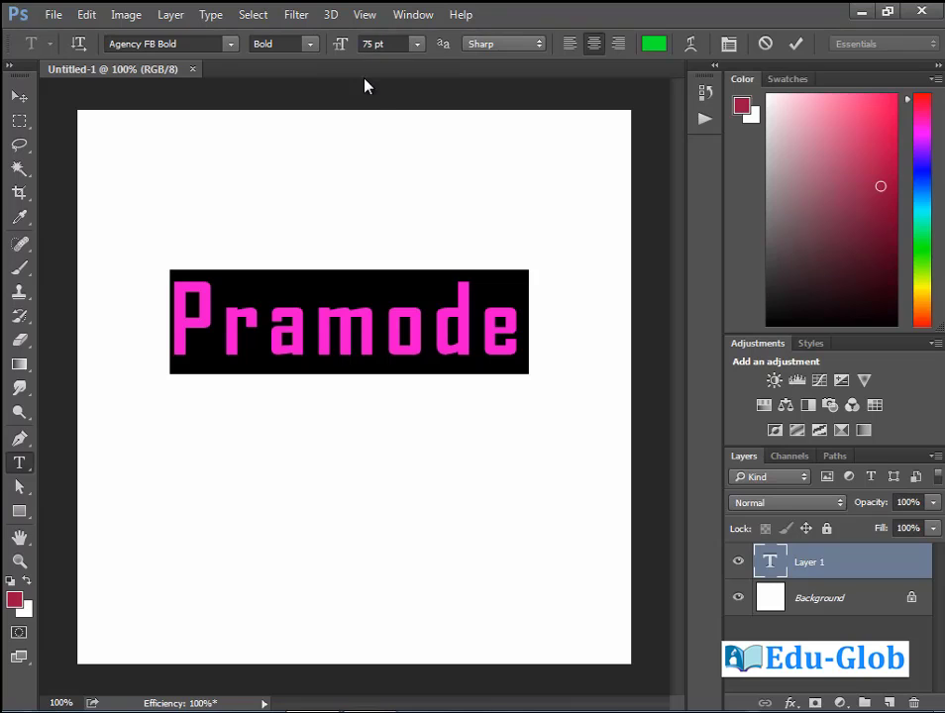
pyautogui.click(231, 45)
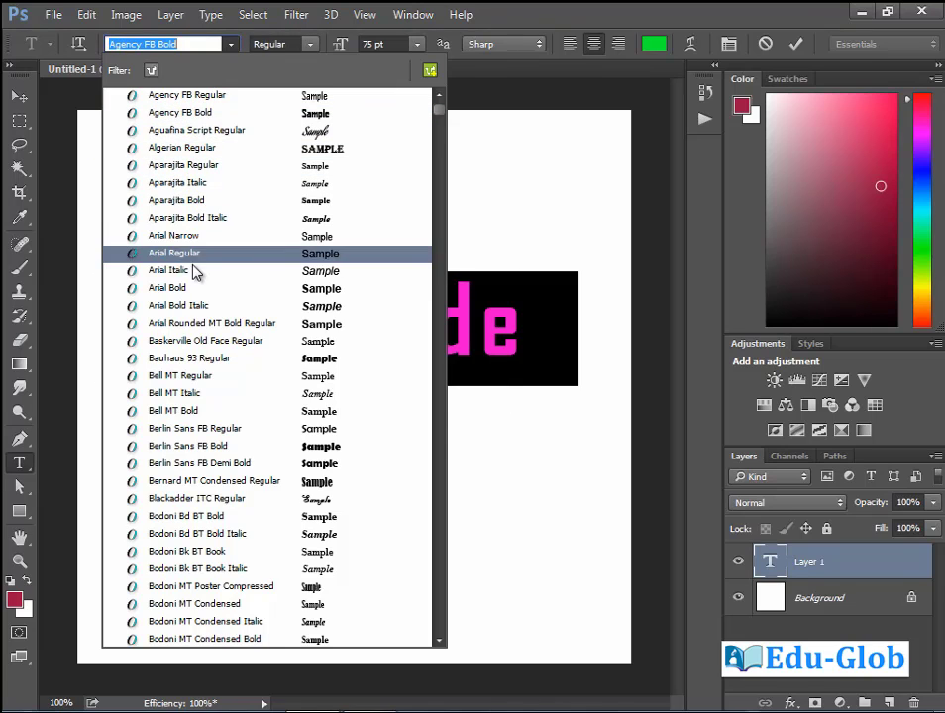
pyautogui.click(253, 271)
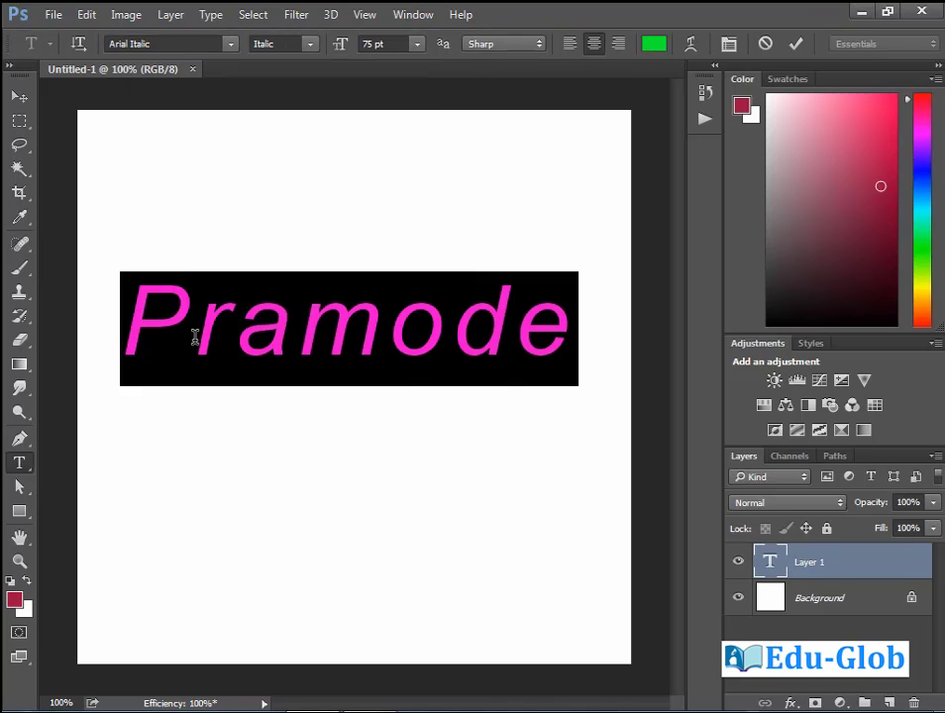
# Try Bernard MT Condensed, then Bookman Old Style on the word.
pyautogui.click(230, 44)
pyautogui.click(213, 482)
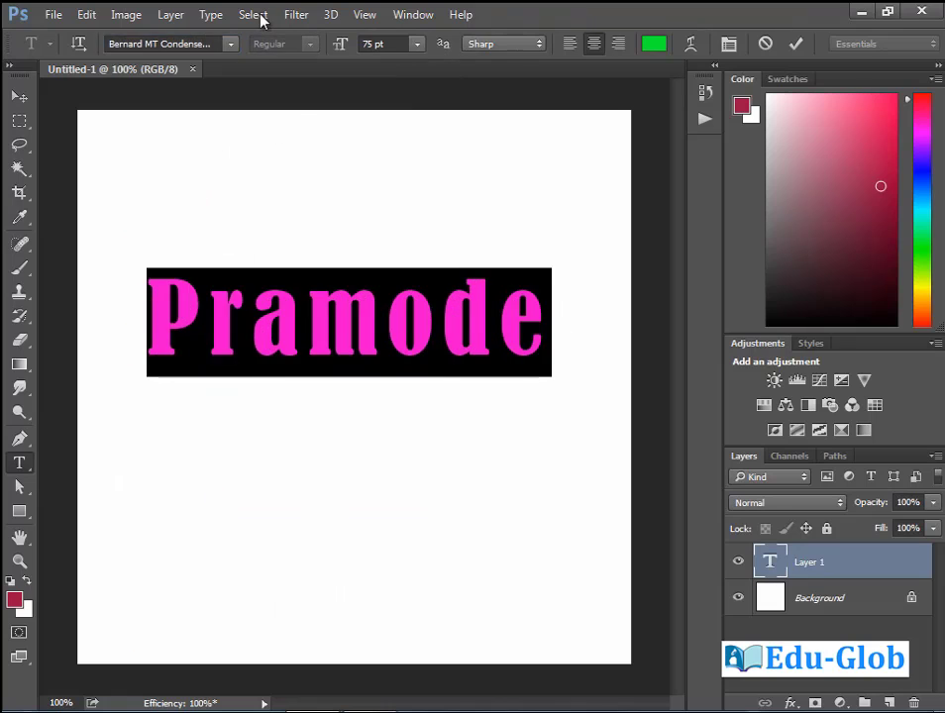
pyautogui.click(231, 45)
pyautogui.scroll(-2, 248, 455)
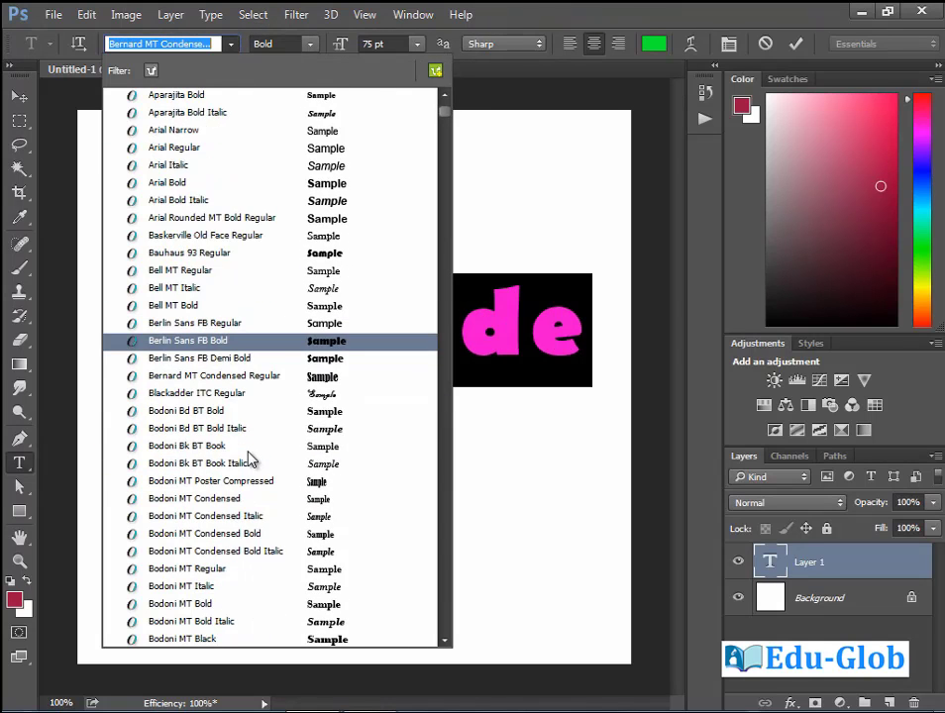
pyautogui.scroll(-3, 256, 458)
pyautogui.press('Escape')
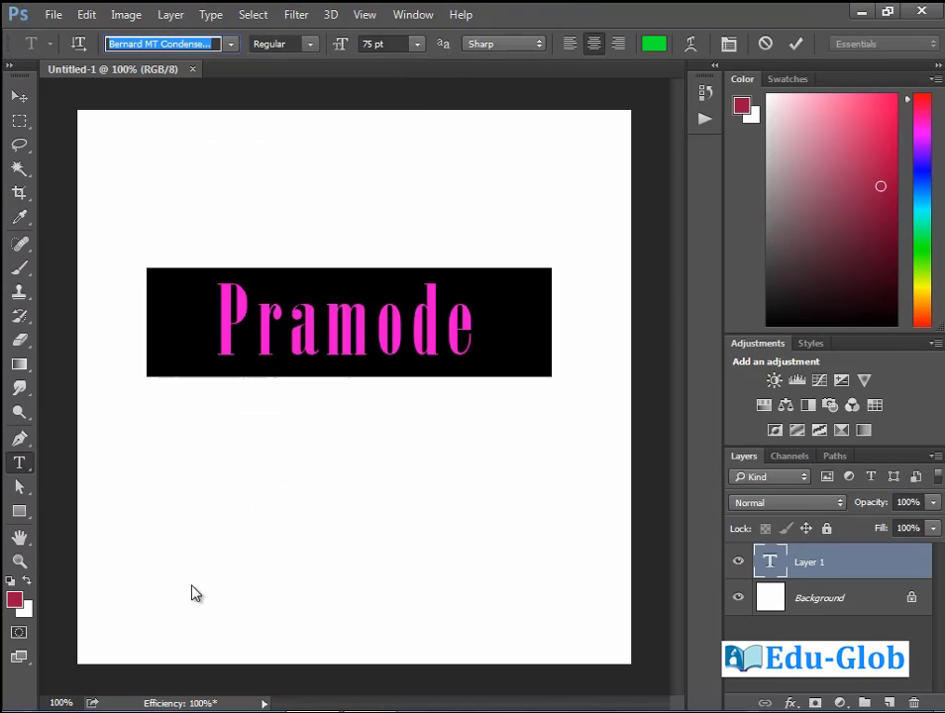
pyautogui.click(192, 586)
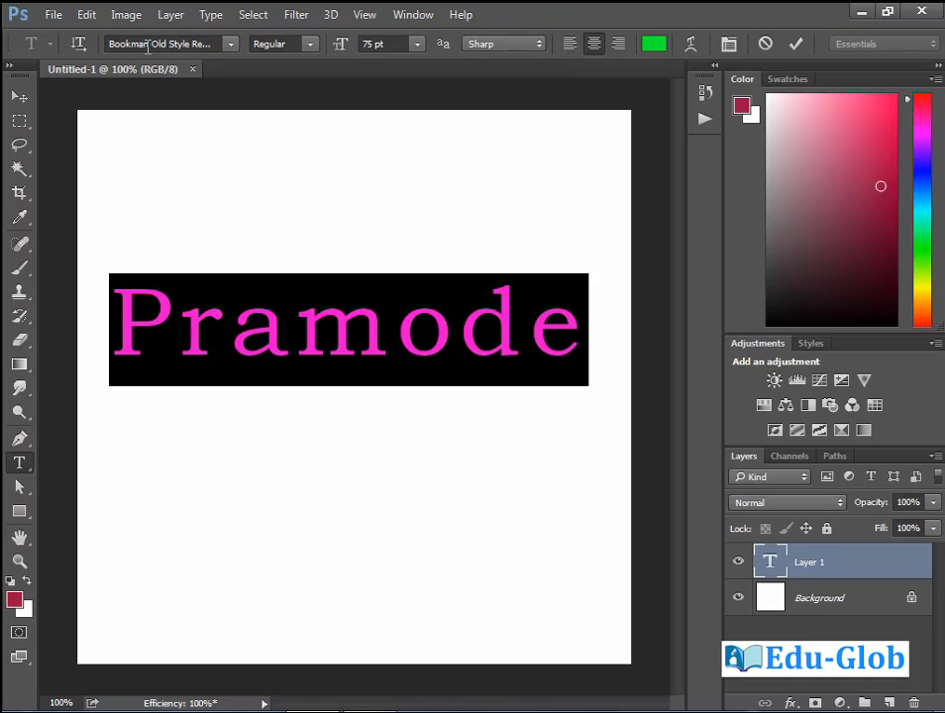
# Step through the font families with arrow keys toward Bodoni MT.
pyautogui.click(149, 45)
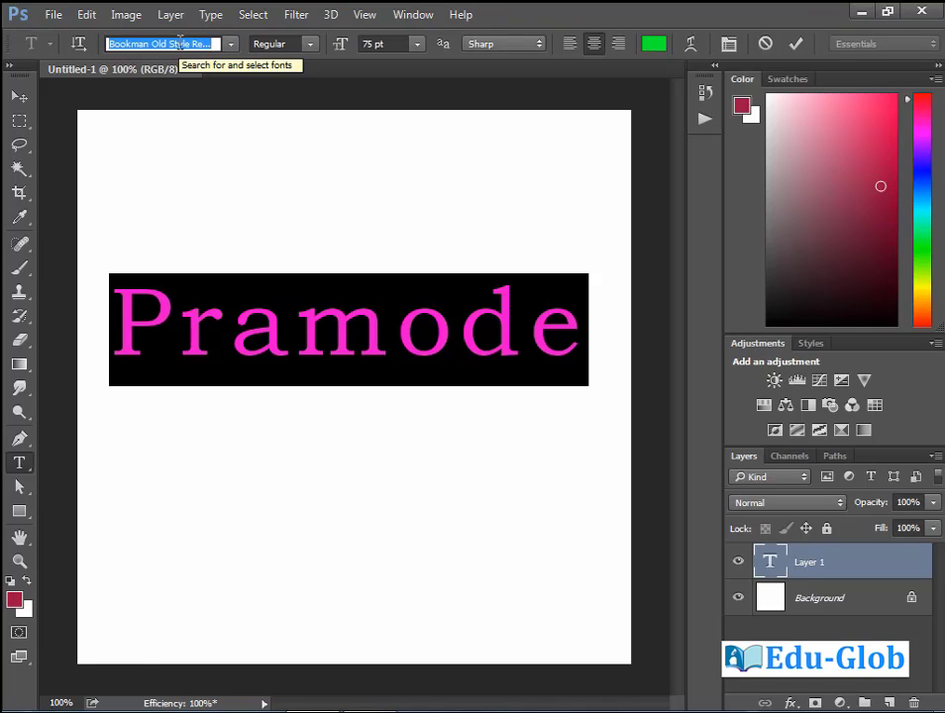
pyautogui.press('Down')
pyautogui.press('Down')
pyautogui.press('Down')
pyautogui.press('Down')
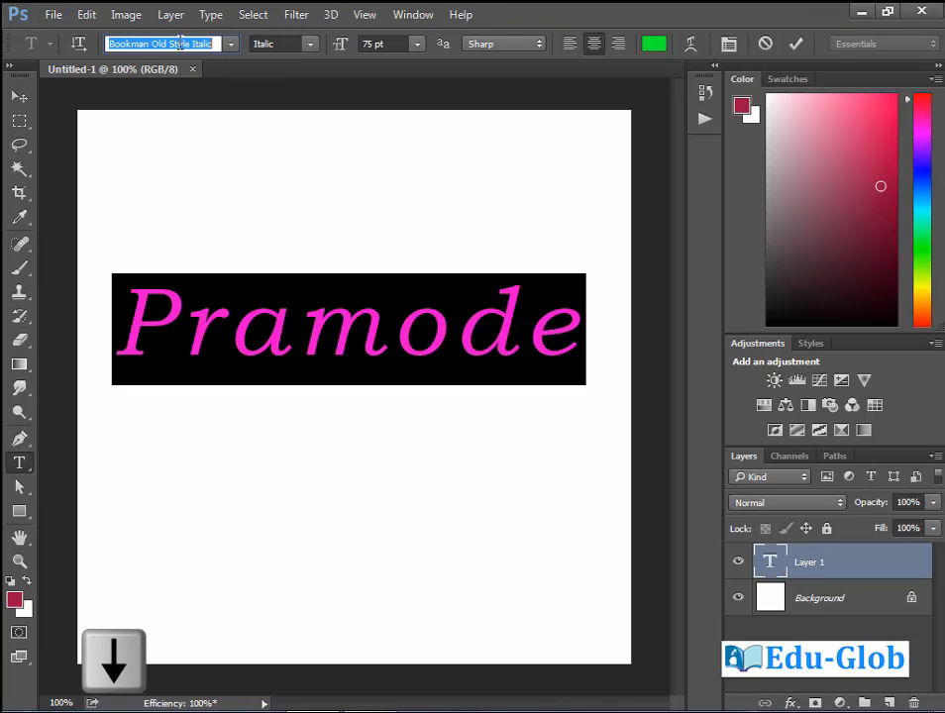
pyautogui.press('Down')
pyautogui.press('Down')
pyautogui.press('Down')
pyautogui.press('Down')
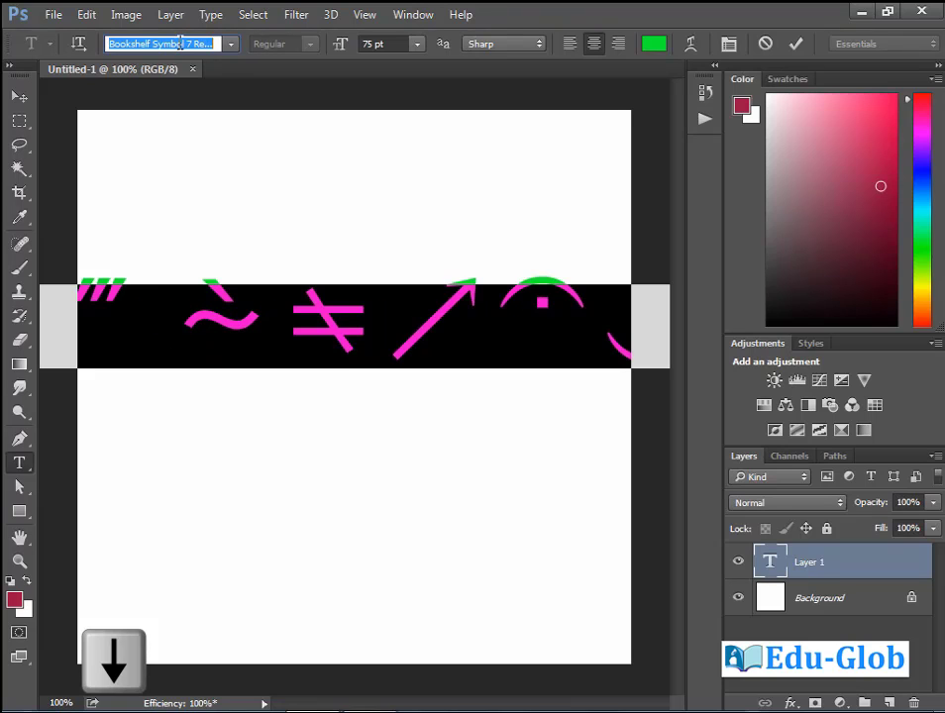
pyautogui.press('Down')
pyautogui.press('Down')
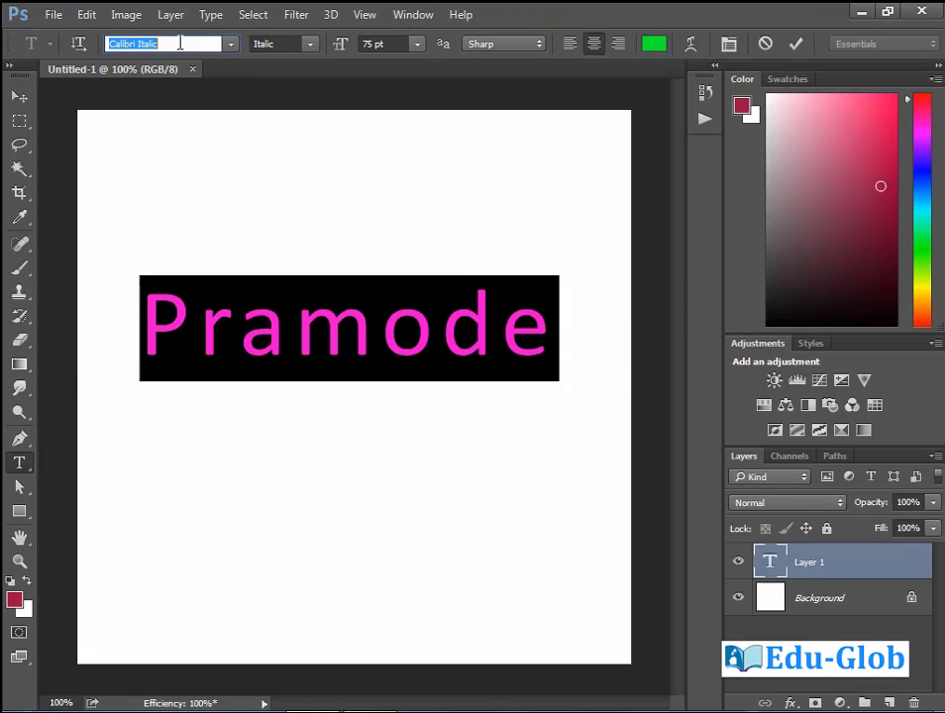
pyautogui.press('Up')
pyautogui.press('Up')
pyautogui.press('Up')
pyautogui.press('Up')
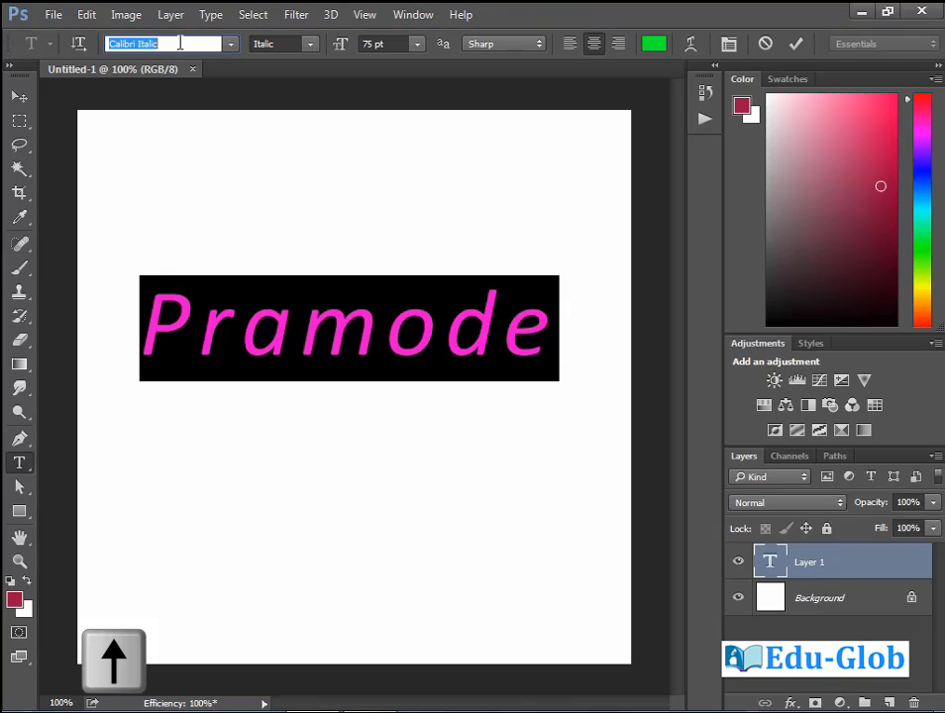
pyautogui.press('Up')
pyautogui.press('Up')
pyautogui.press('Up')
pyautogui.press('Up')
pyautogui.press('Up')
pyautogui.press('Up')
pyautogui.press('Up')
pyautogui.press('Up')
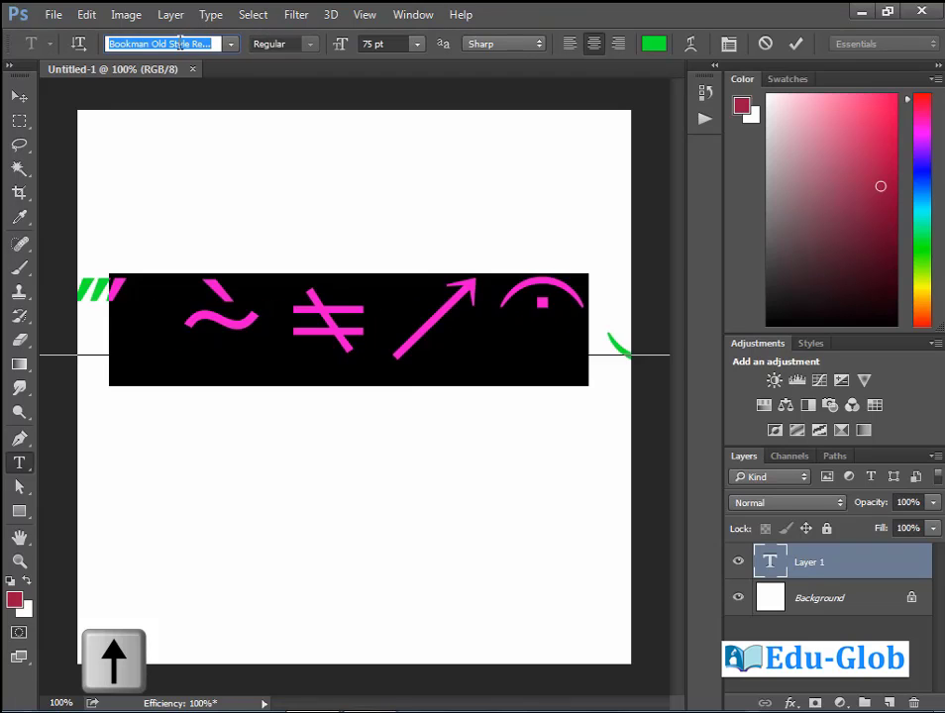
pyautogui.press('Up')
pyautogui.press('Up')
pyautogui.press('Up')
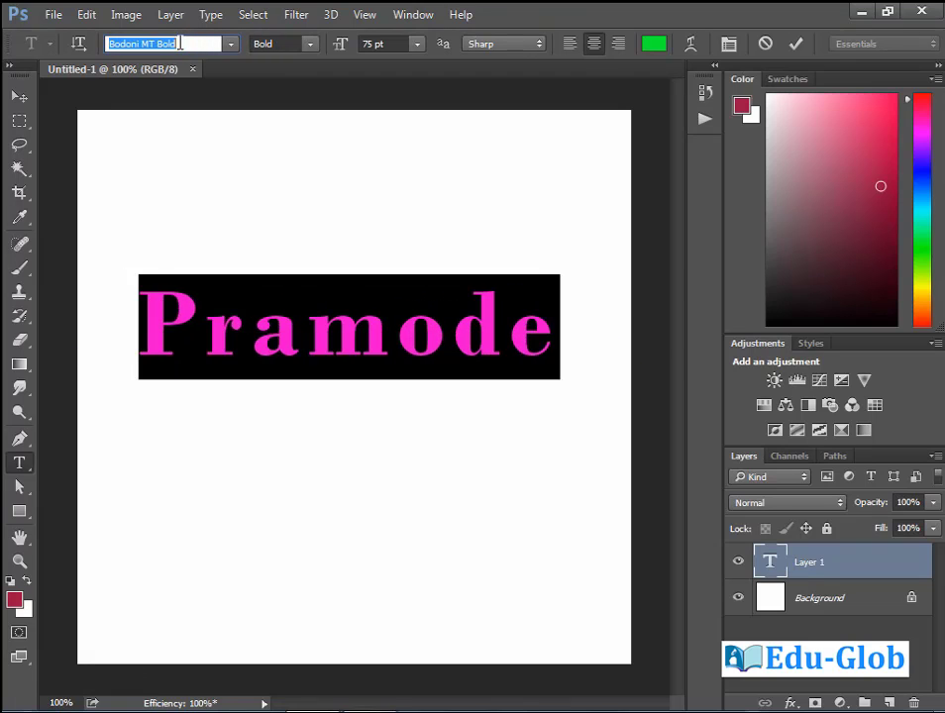
# Try Condensed, Black and Bold styles, settle on Black Italic, and commit the text.
pyautogui.click(310, 44)
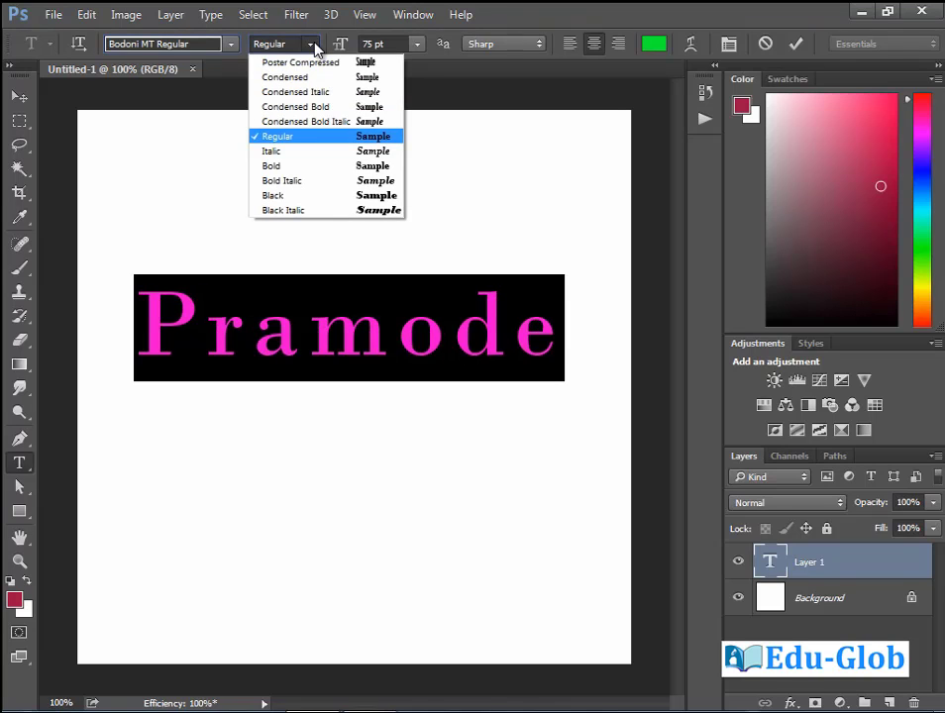
pyautogui.click(311, 122)
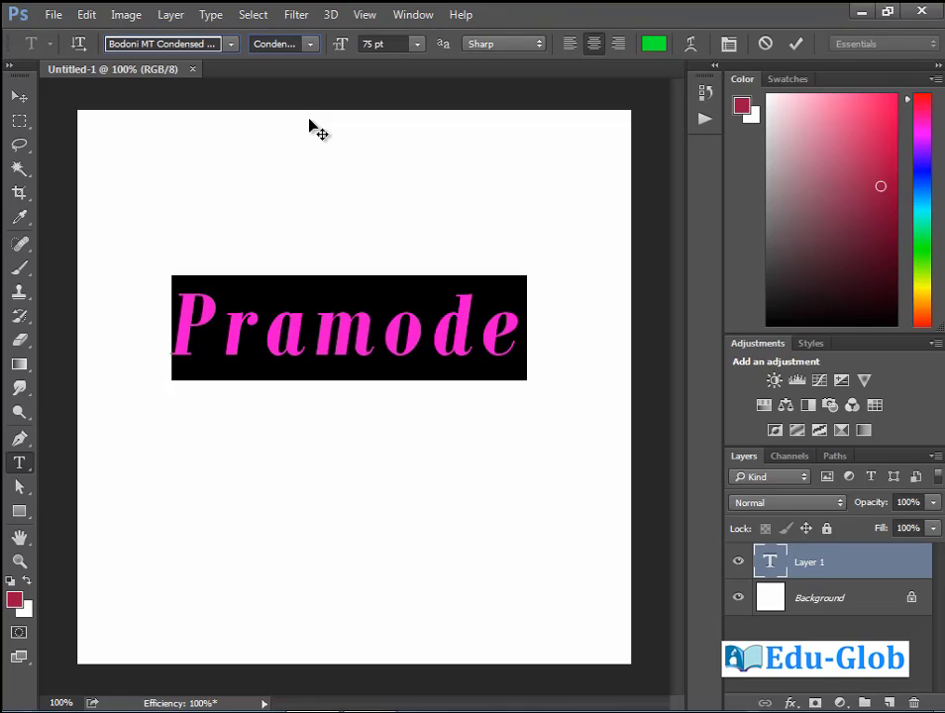
pyautogui.click(310, 44)
pyautogui.click(295, 77)
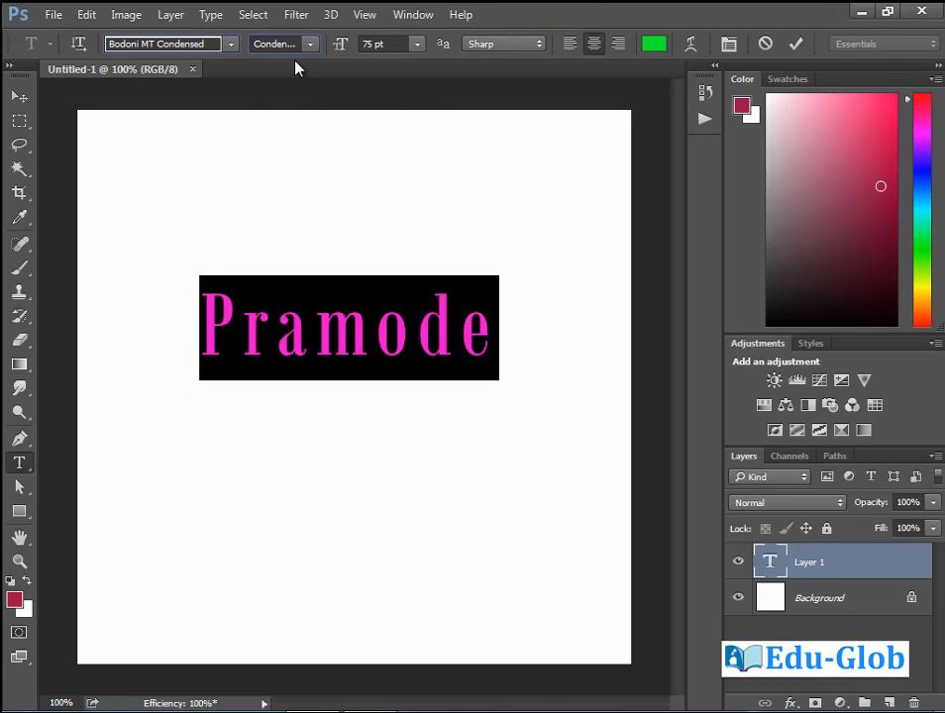
pyautogui.click(310, 44)
pyautogui.click(297, 196)
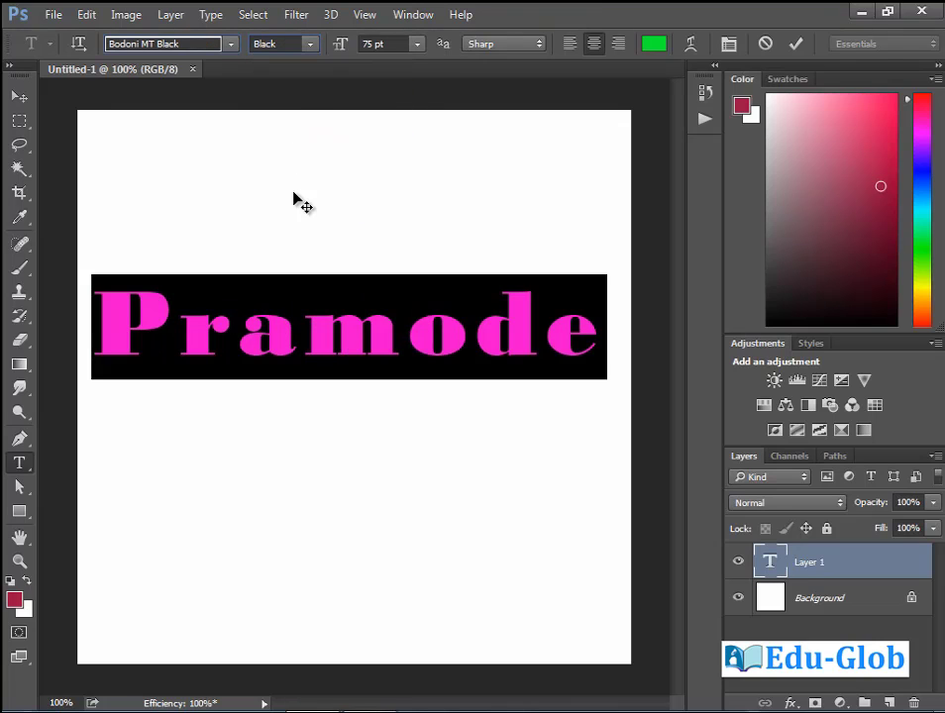
pyautogui.click(310, 45)
pyautogui.click(295, 165)
pyautogui.click(311, 46)
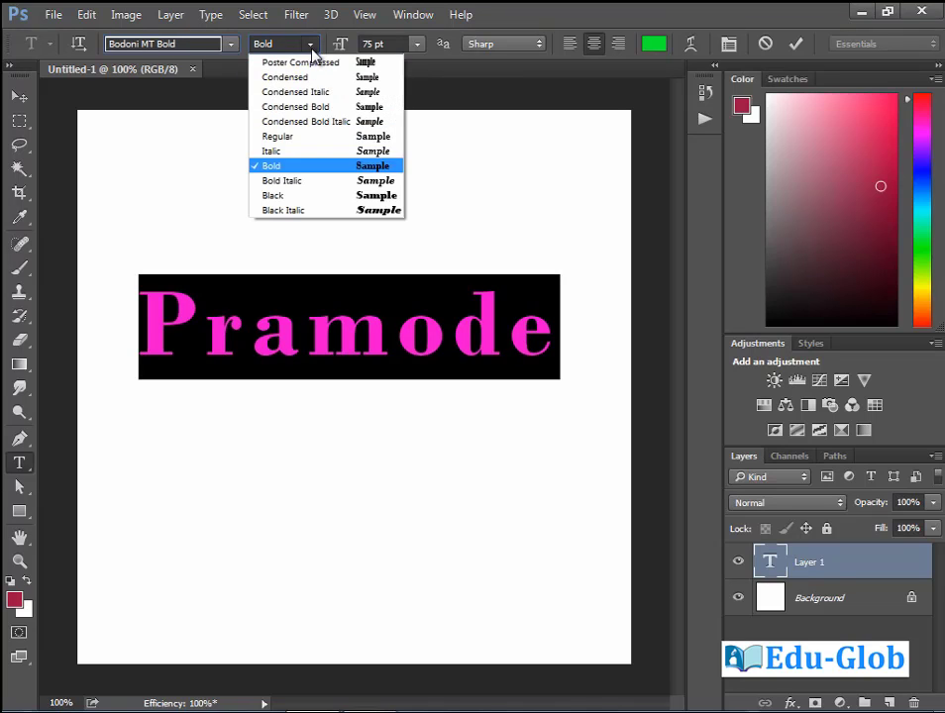
pyautogui.click(293, 211)
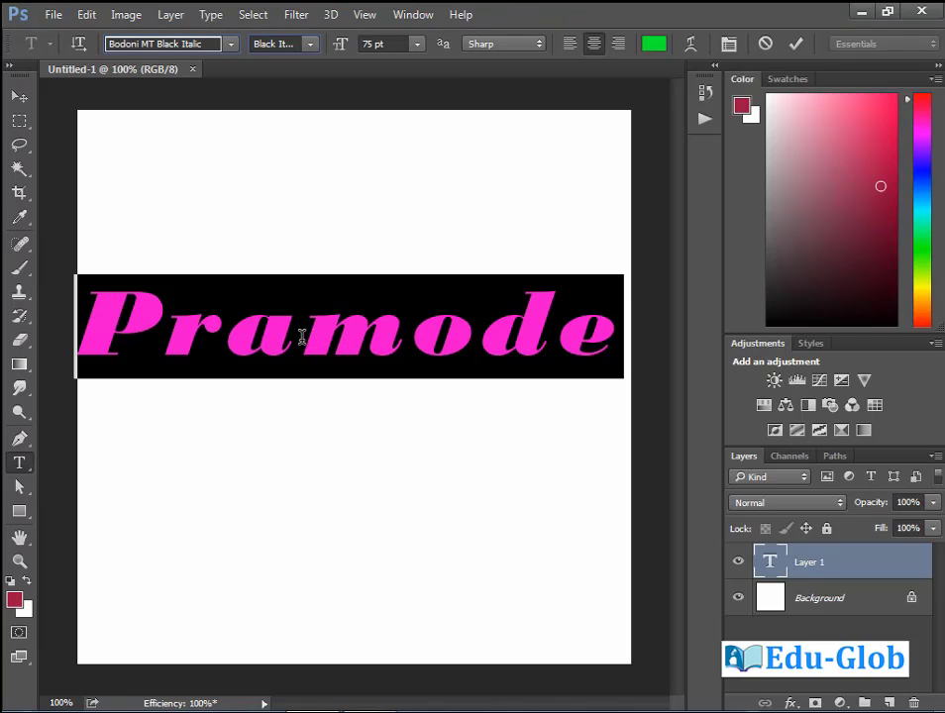
pyautogui.click(302, 338)
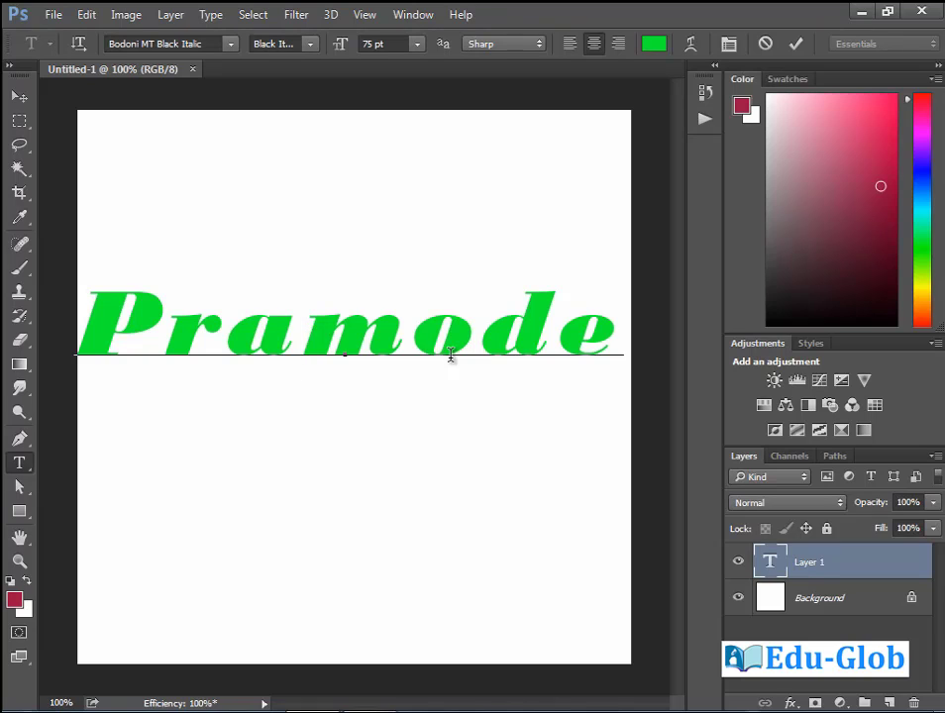
pyautogui.hotkey('ctrl', 'Return')
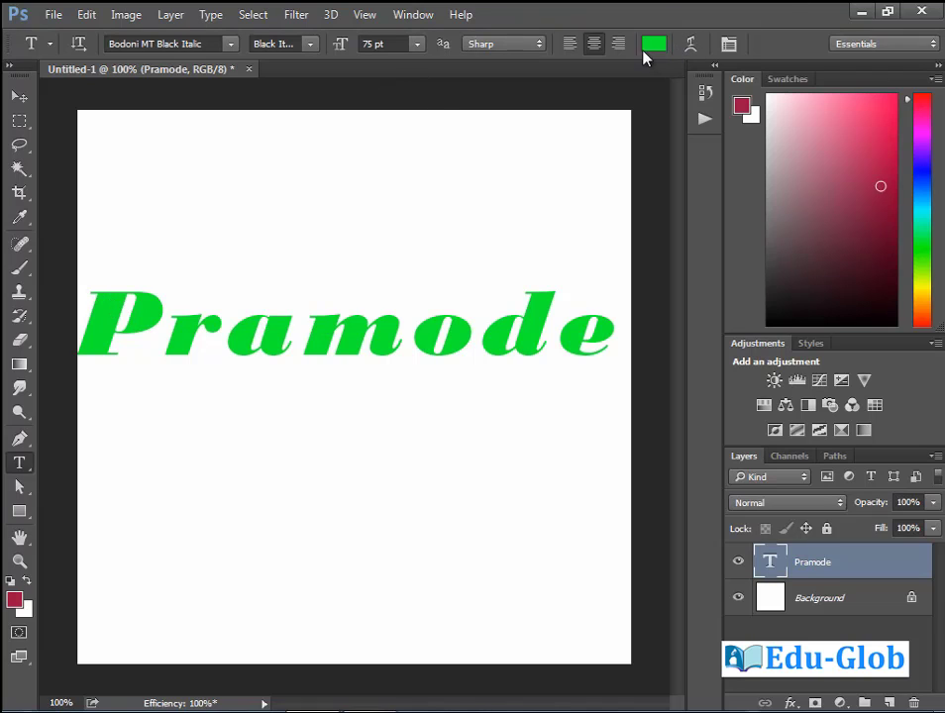
# Resize the name to 30 pt, then to 100 pt.
pyautogui.click(417, 44)
pyautogui.click(424, 276)
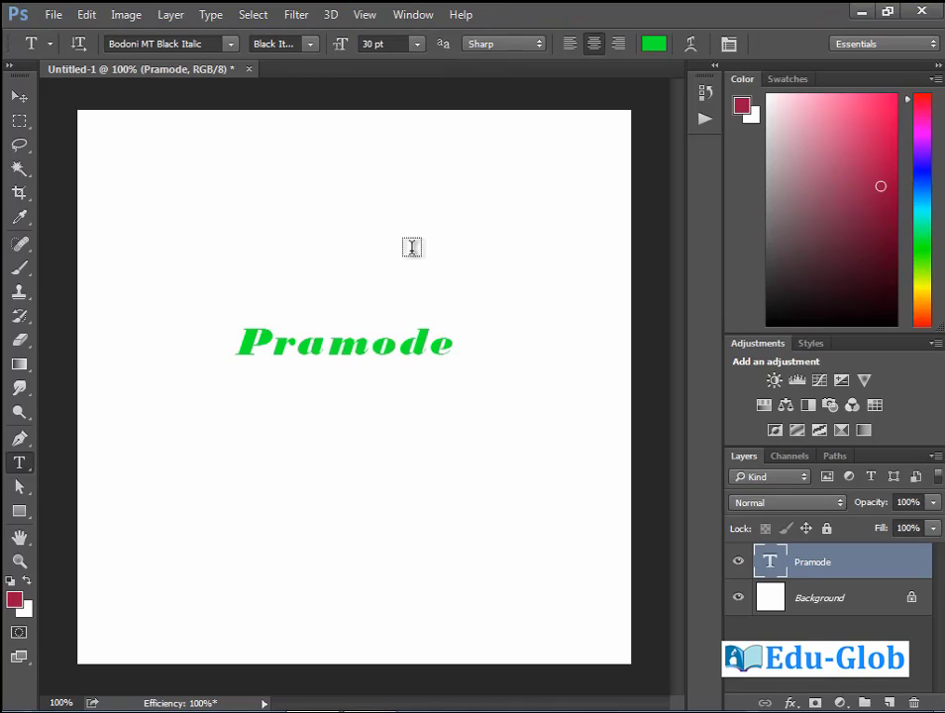
pyautogui.click(335, 46)
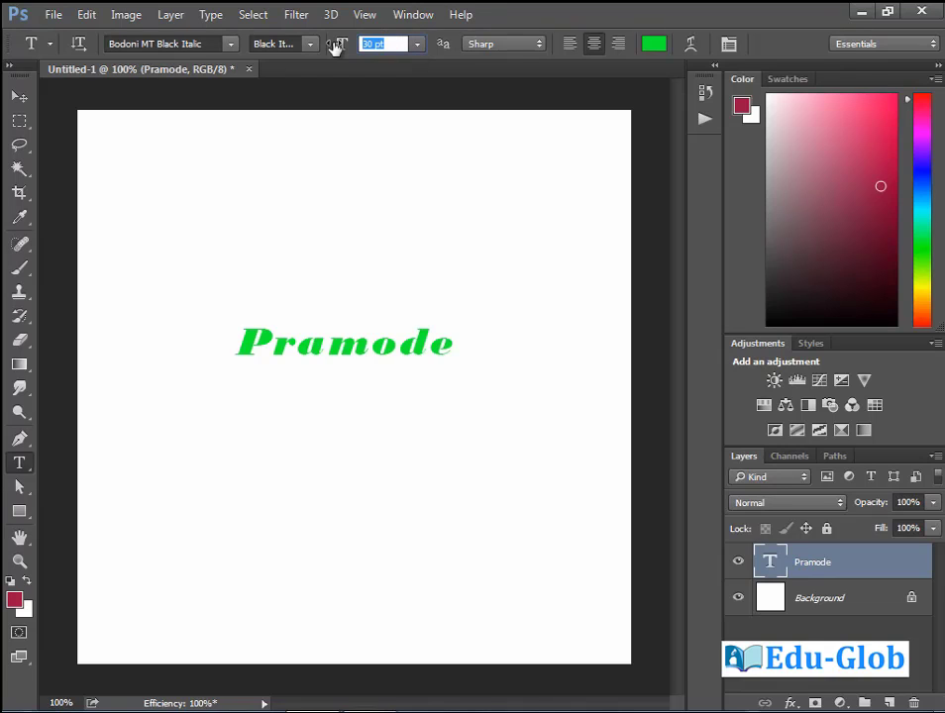
pyautogui.write('100')
pyautogui.press('Return')
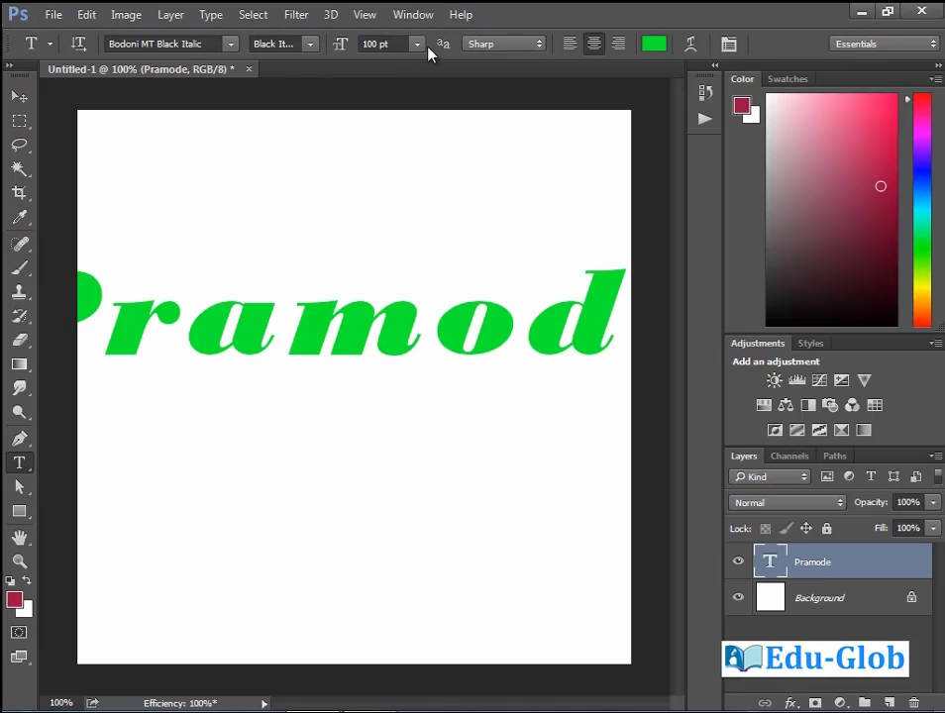
# Switch to Bernard MT Condensed and left-align the name.
pyautogui.click(310, 43)
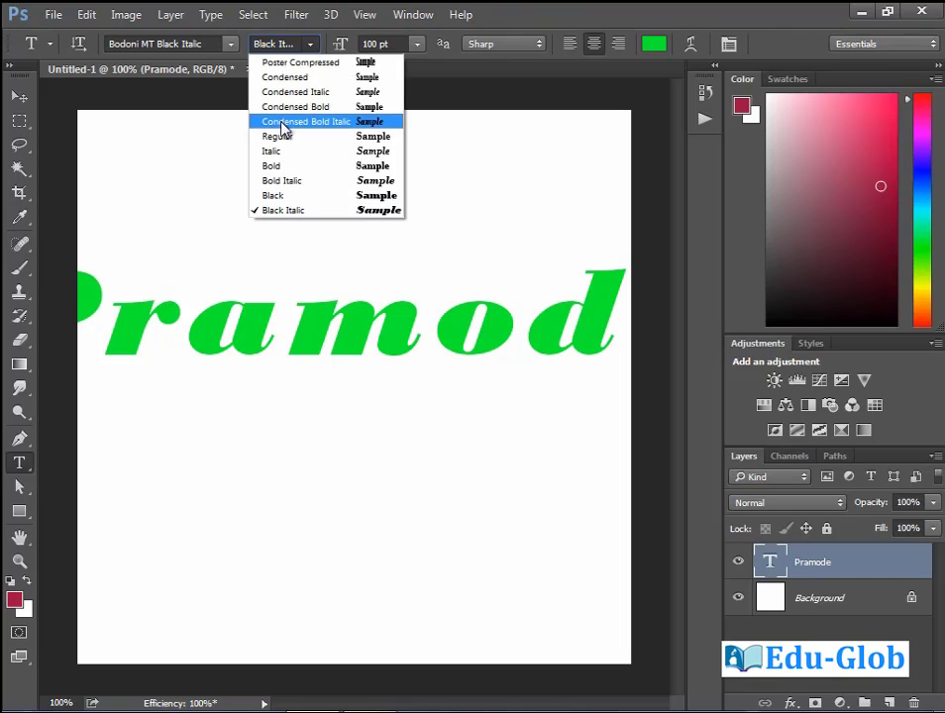
pyautogui.click(280, 123)
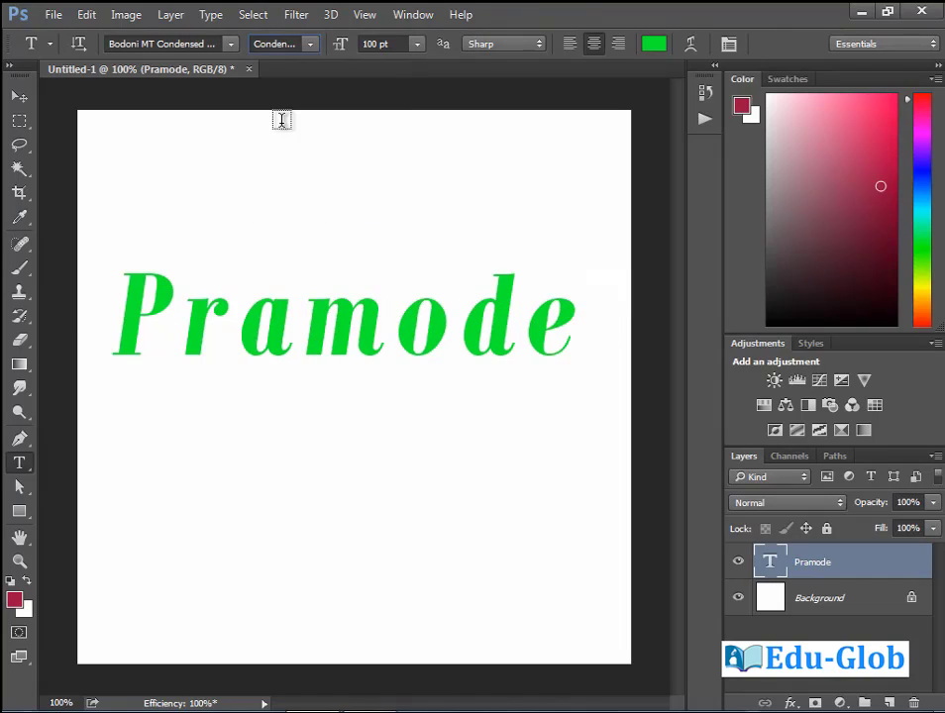
pyautogui.click(150, 44)
pyautogui.press('Up')
pyautogui.press('Up')
pyautogui.press('Up')
pyautogui.press('Up')
pyautogui.press('Up')
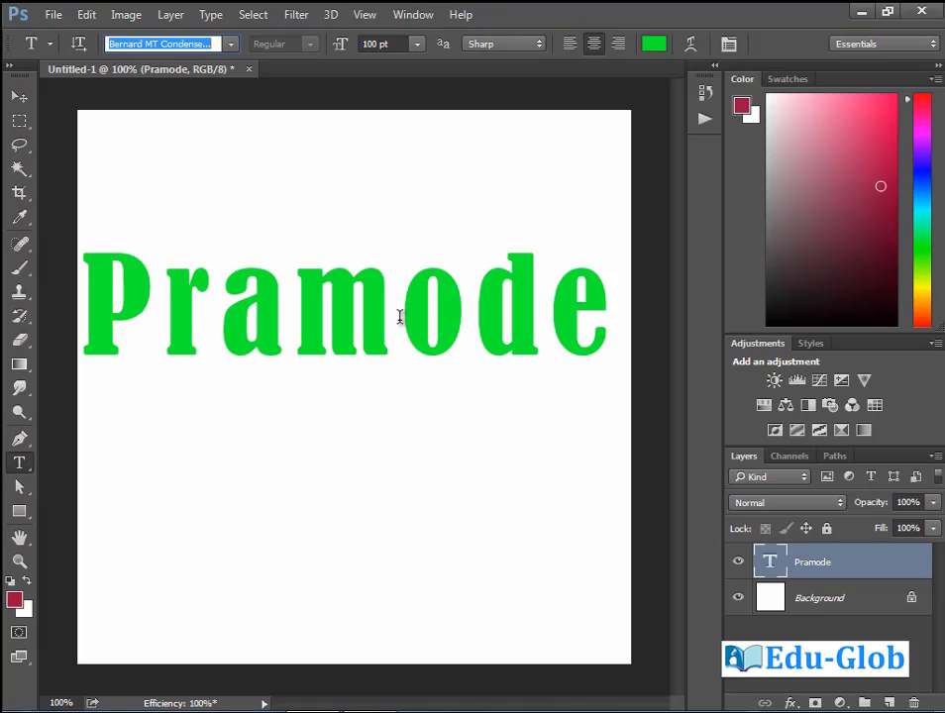
pyautogui.click(572, 57)
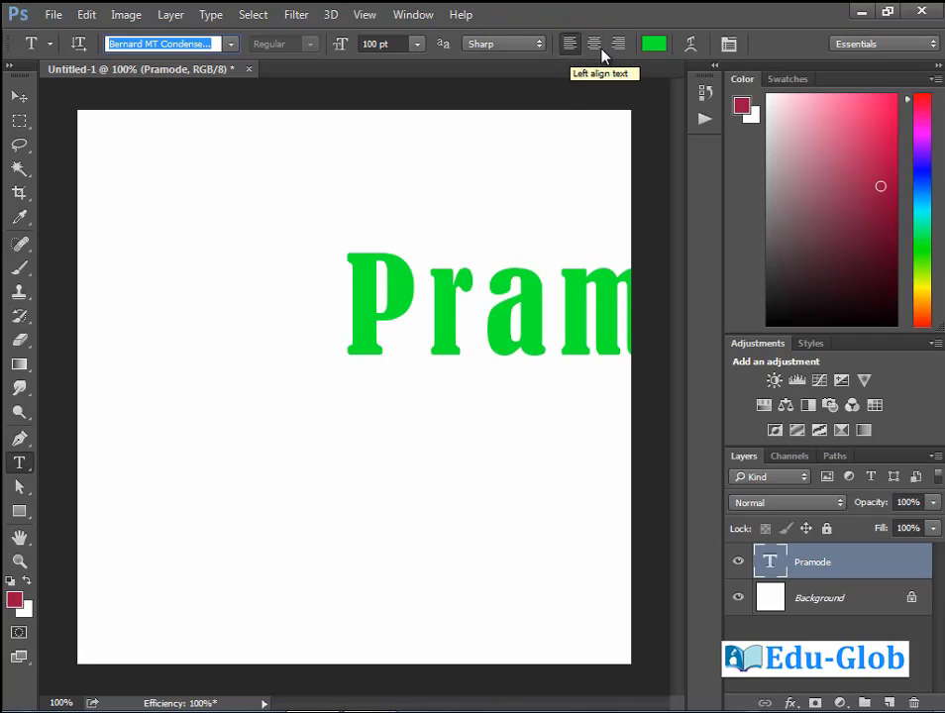
# Right-align, then centre the name, and delete the stray empty Layer 1.
pyautogui.click(617, 44)
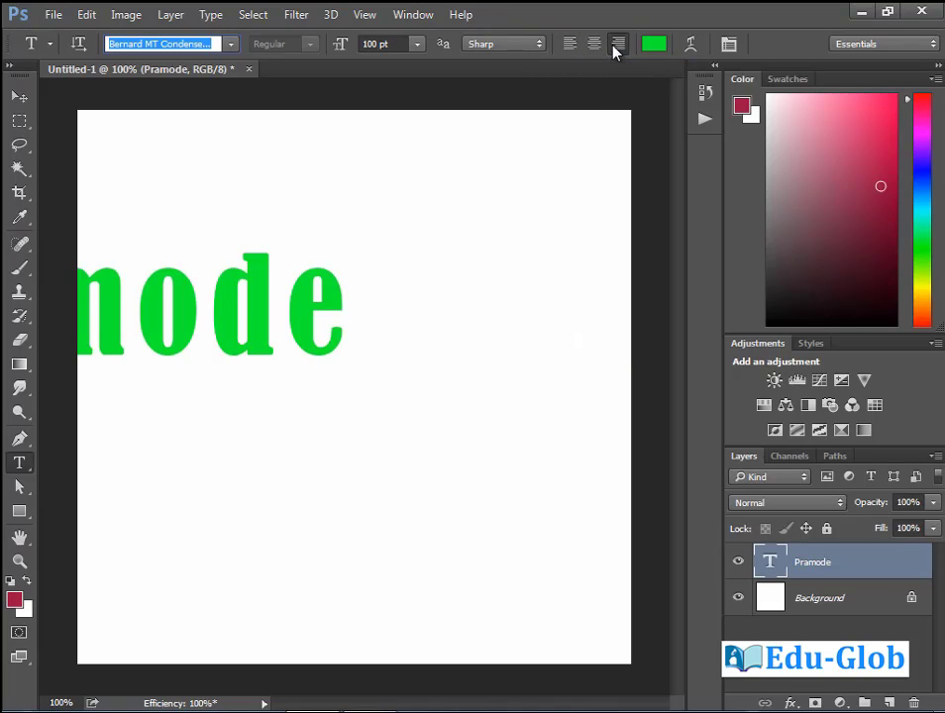
pyautogui.click(595, 48)
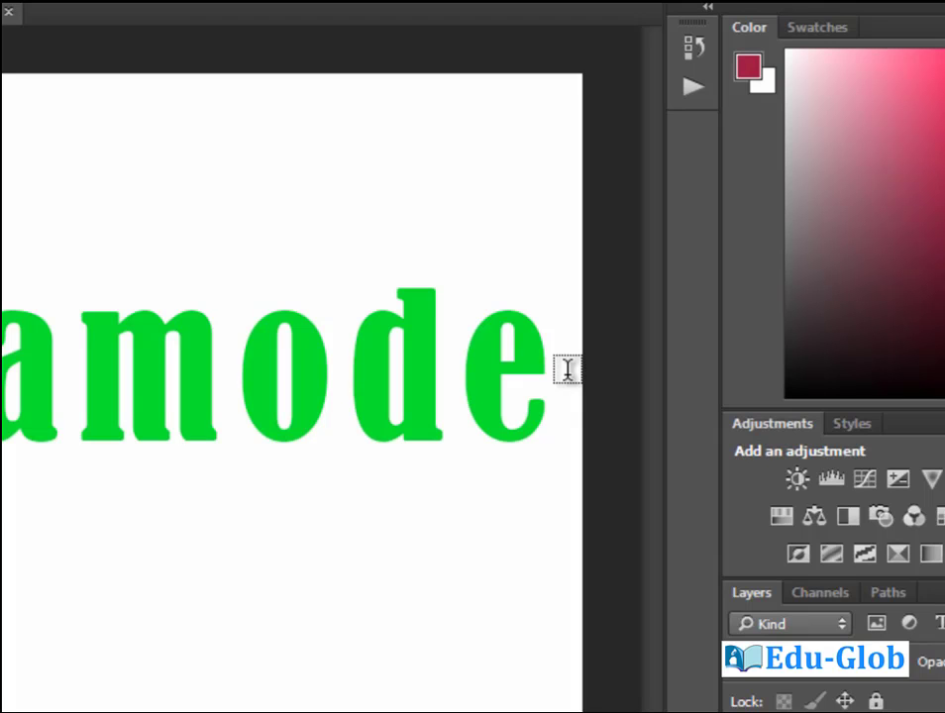
pyautogui.click(567, 369)
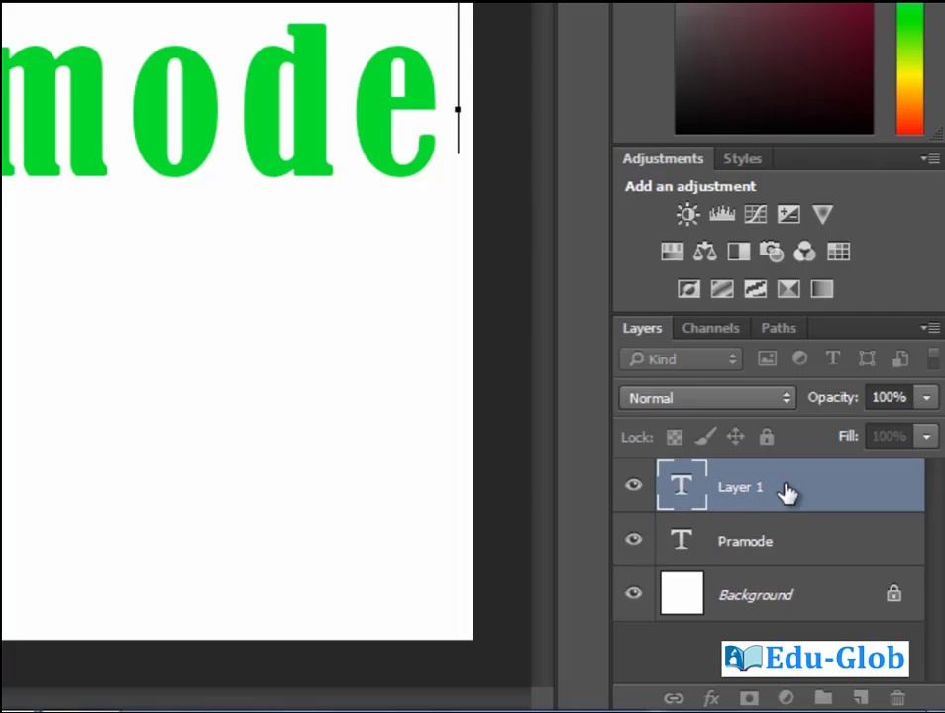
pyautogui.click(896, 700)
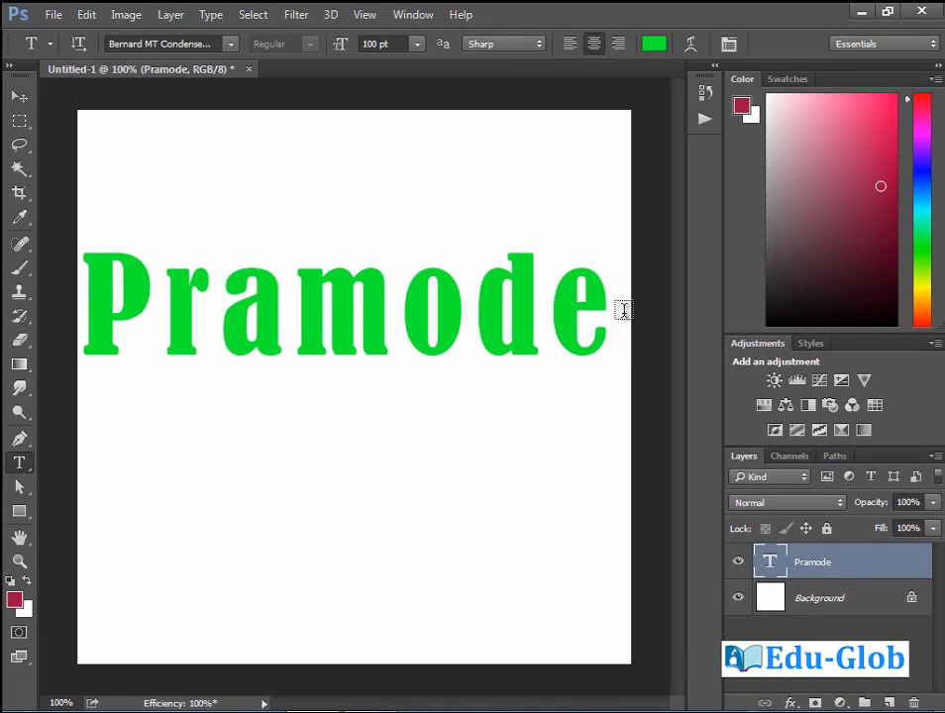
# Add the surname on a new line below the first name and commit it.
pyautogui.click(620, 310)
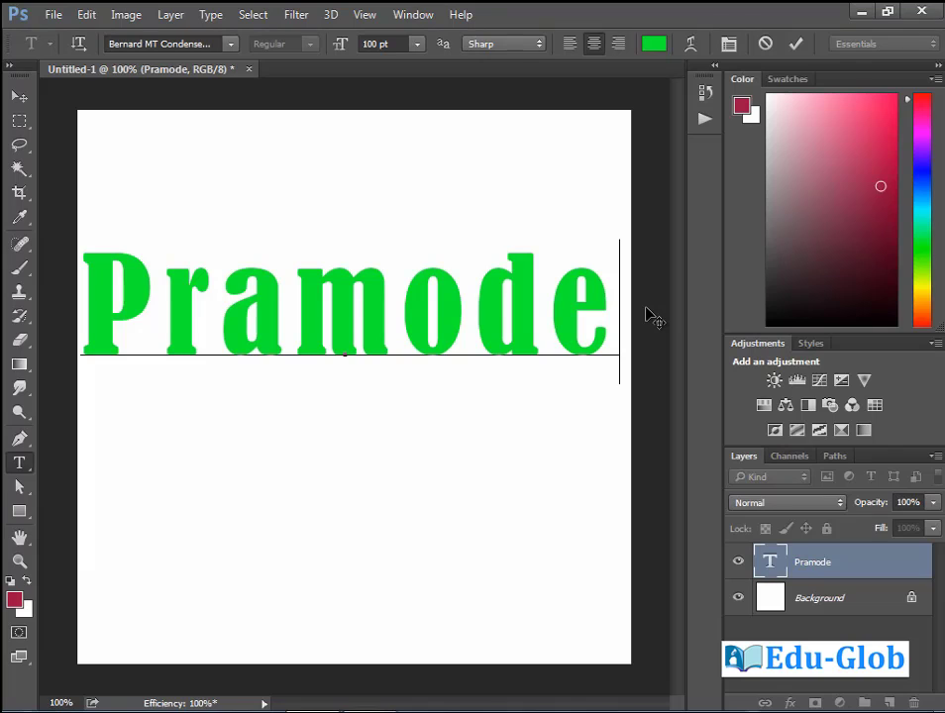
pyautogui.press('Return')
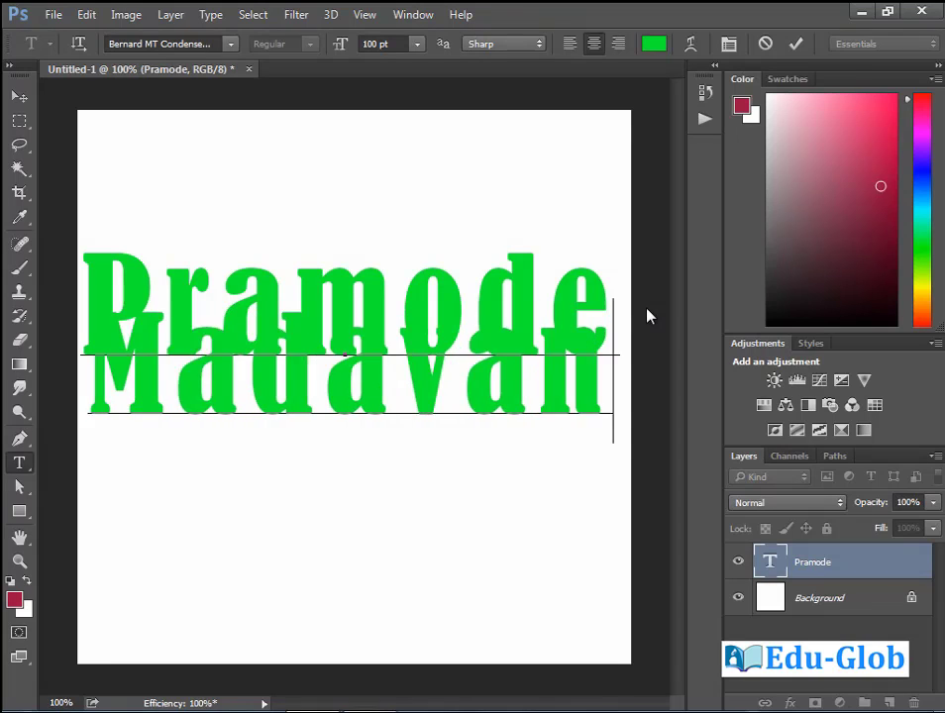
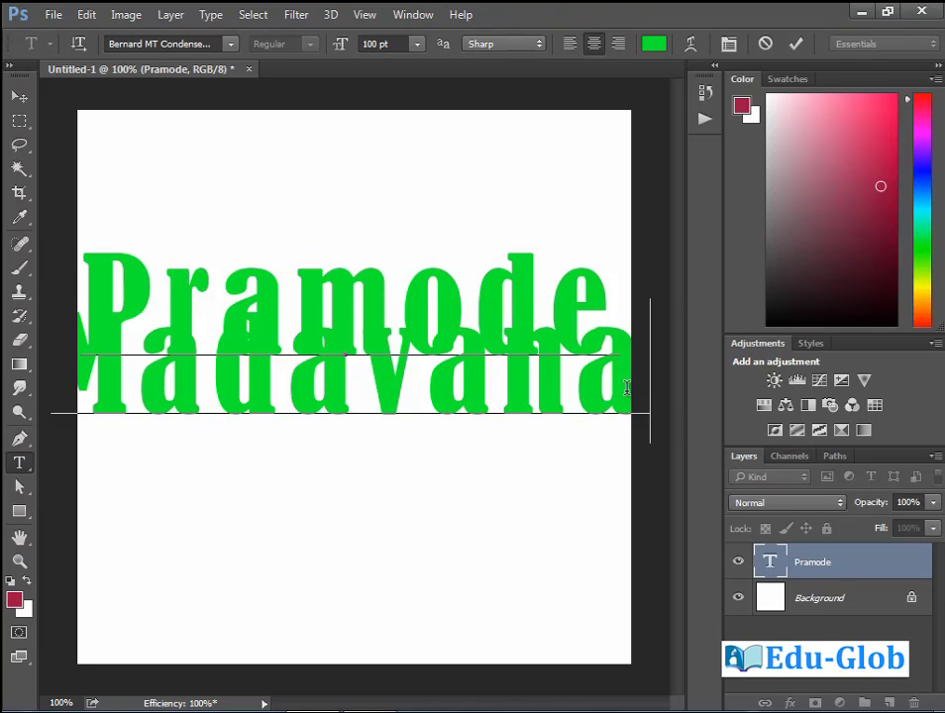
pyautogui.hotkey('ctrl', 'Return')
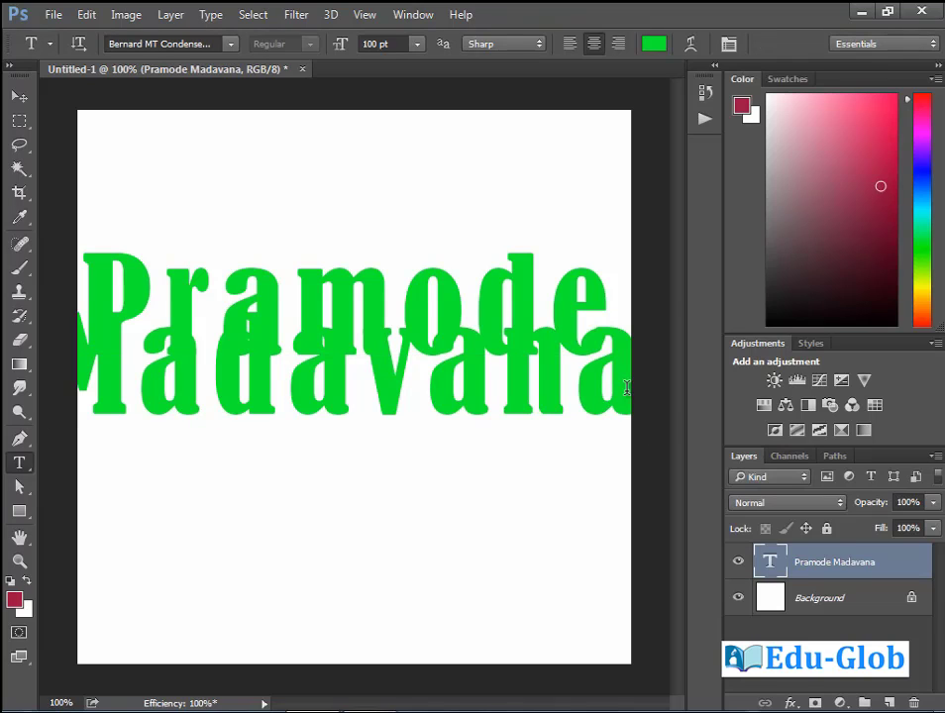
# Resize the two-line name to 50 pt, try left alignment, then right-align it.
pyautogui.doubleClick(374, 44)
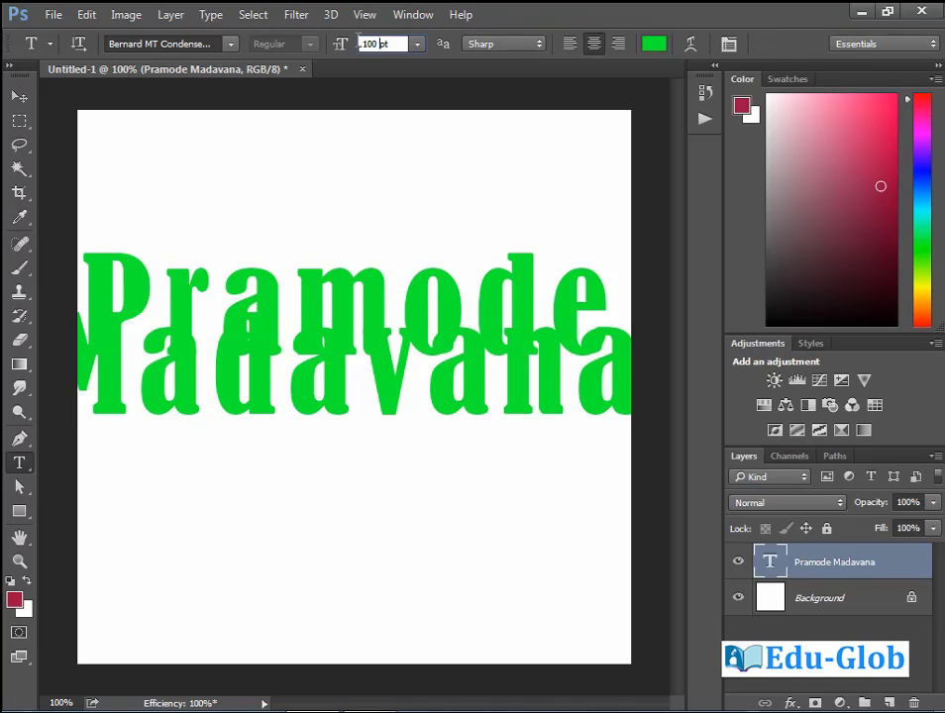
pyautogui.write('50')
pyautogui.press('Return')
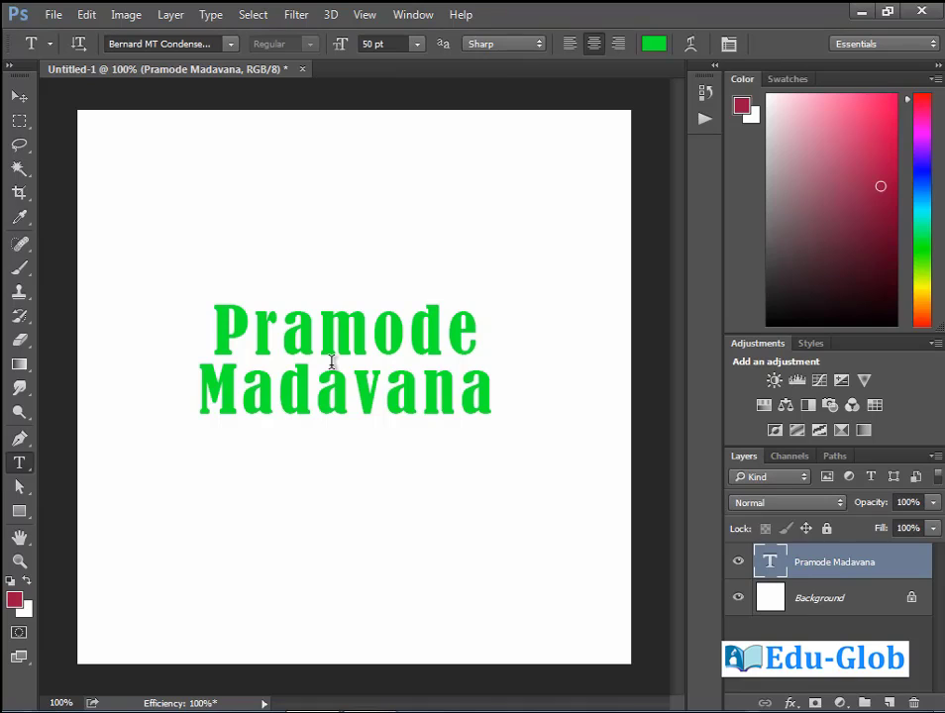
pyautogui.click(569, 46)
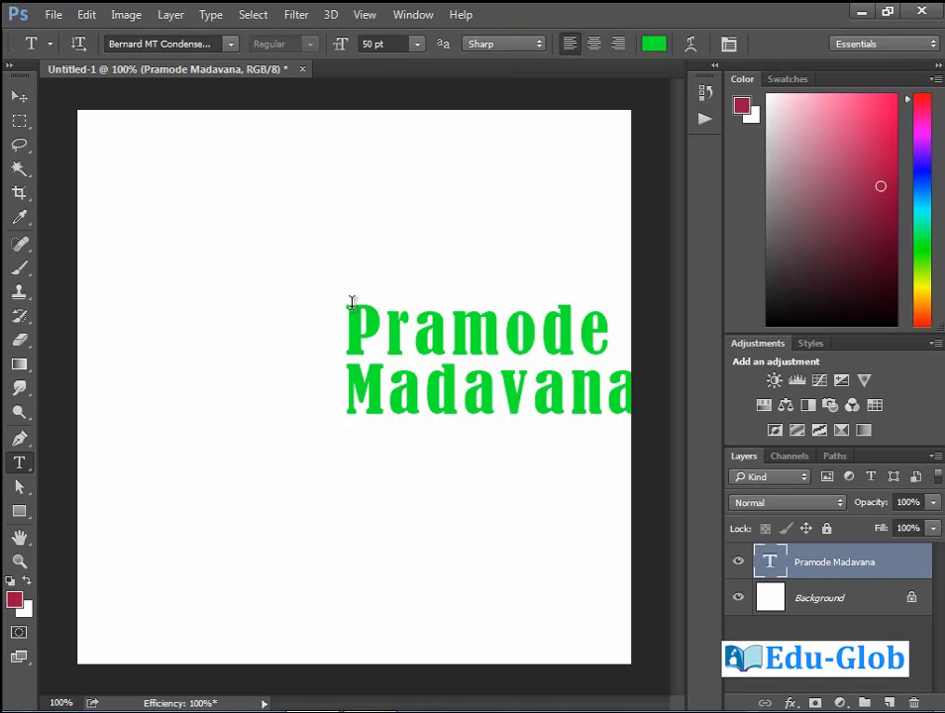
pyautogui.click(620, 44)
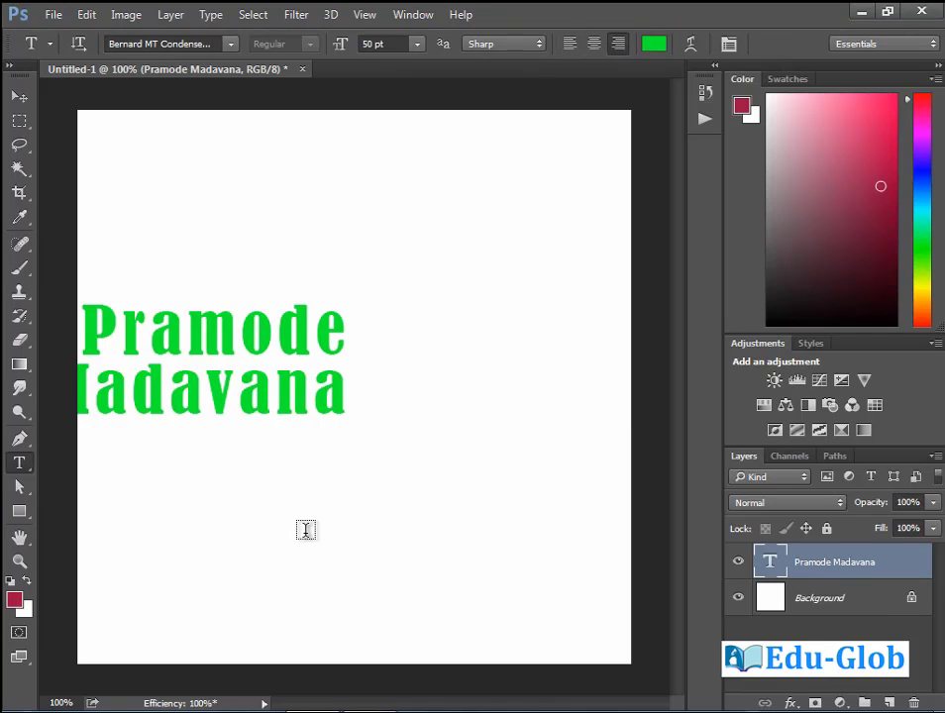
# Drag the two-line name text into the middle of the canvas so it no longer runs off the edge.
pyautogui.click(22, 98)
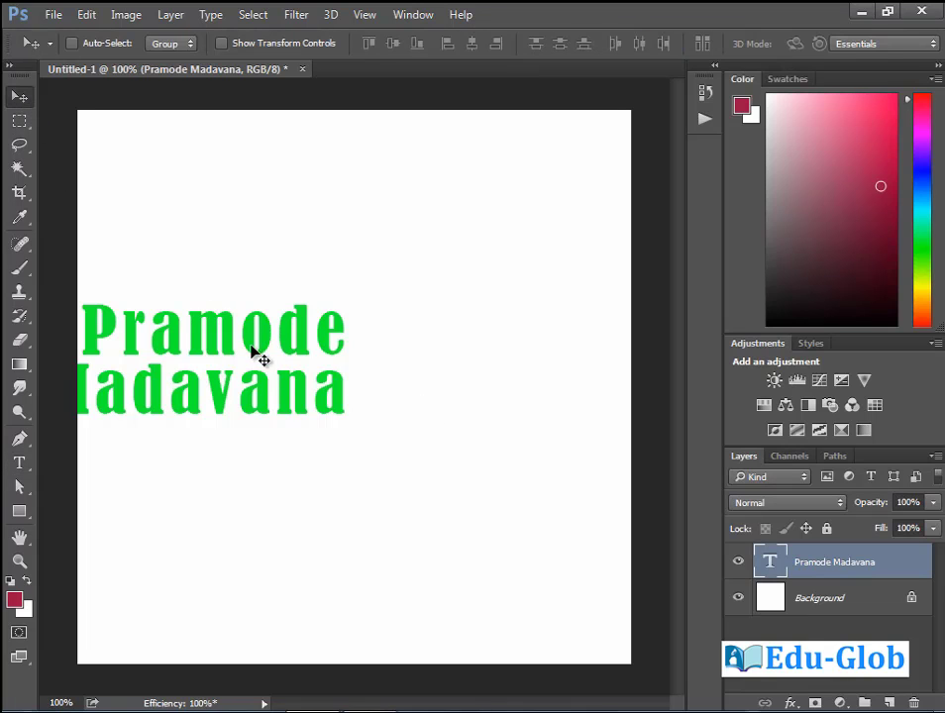
pyautogui.moveTo(253, 353); pyautogui.dragTo(416, 386)
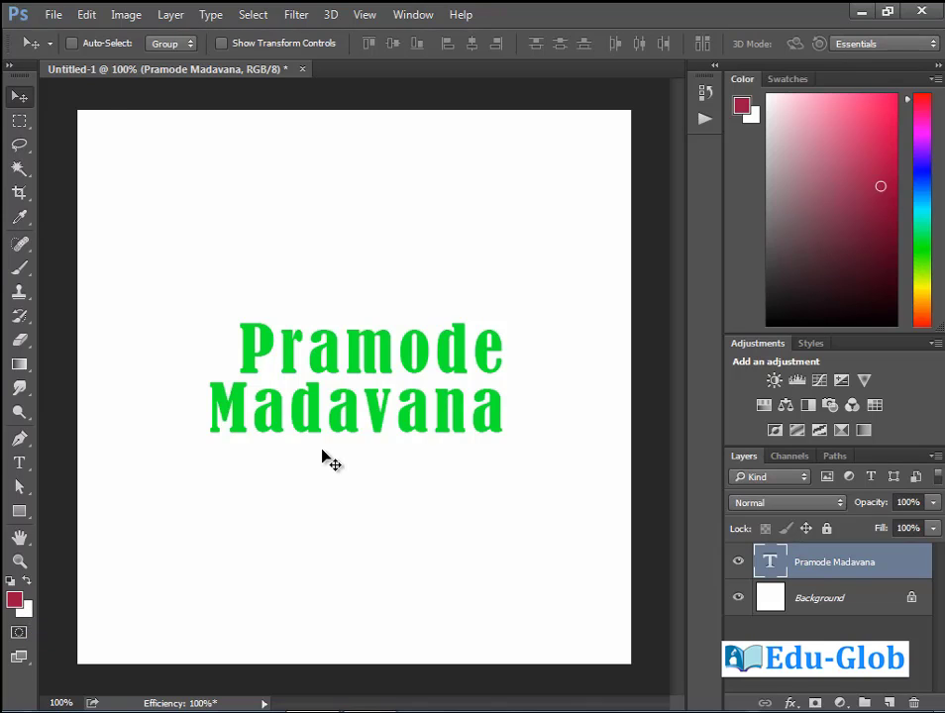
# Fill the name text with a bright pink foreground colour.
pyautogui.click(15, 602)
pyautogui.click(493, 303)
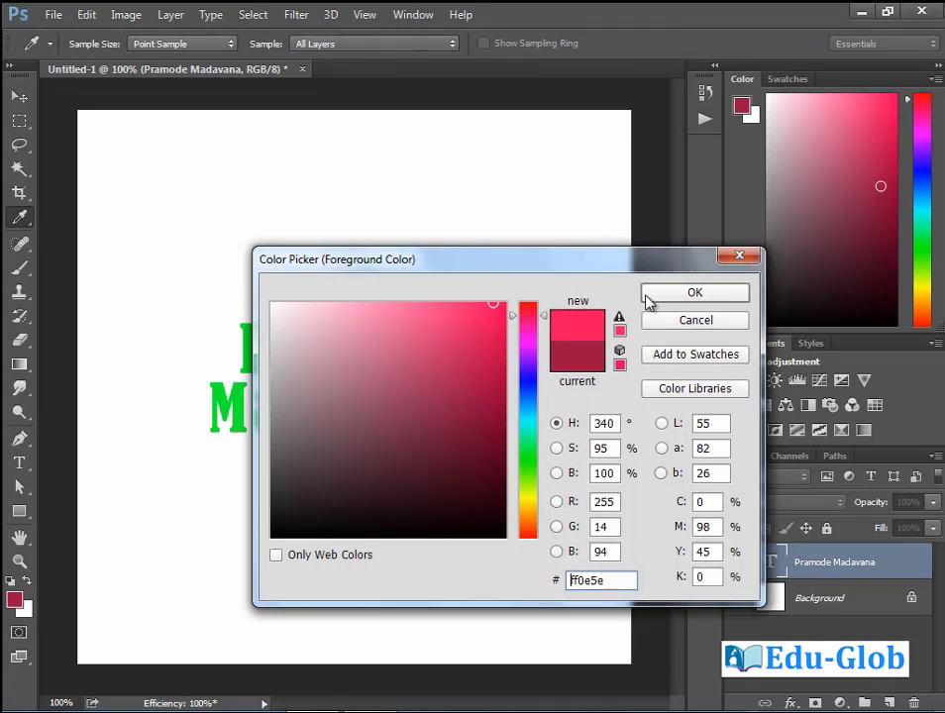
pyautogui.click(646, 297)
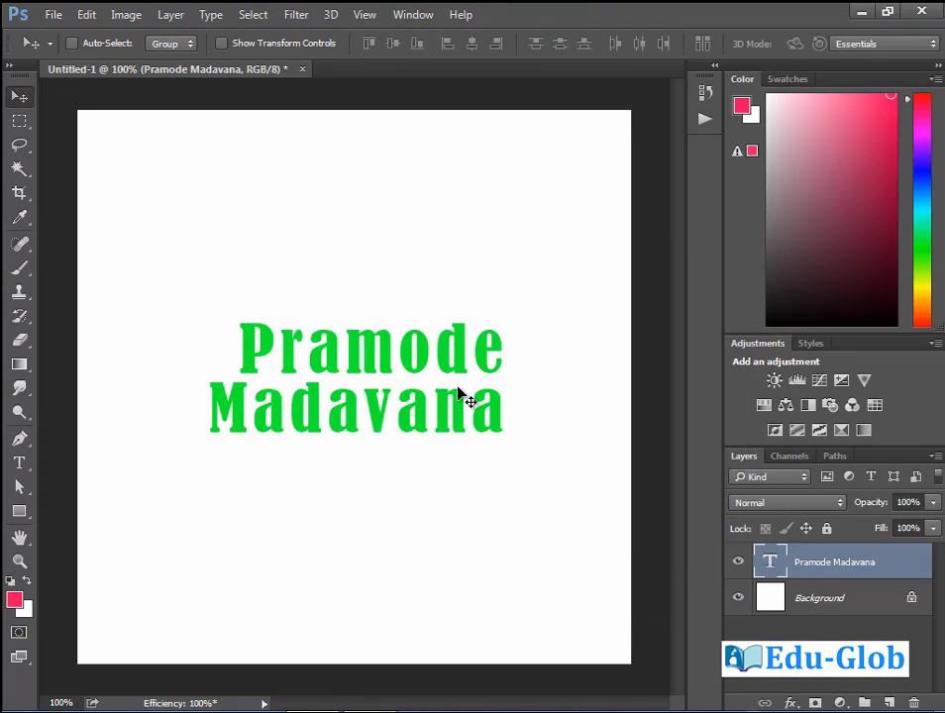
pyautogui.hotkey('alt', 'BackSpace')
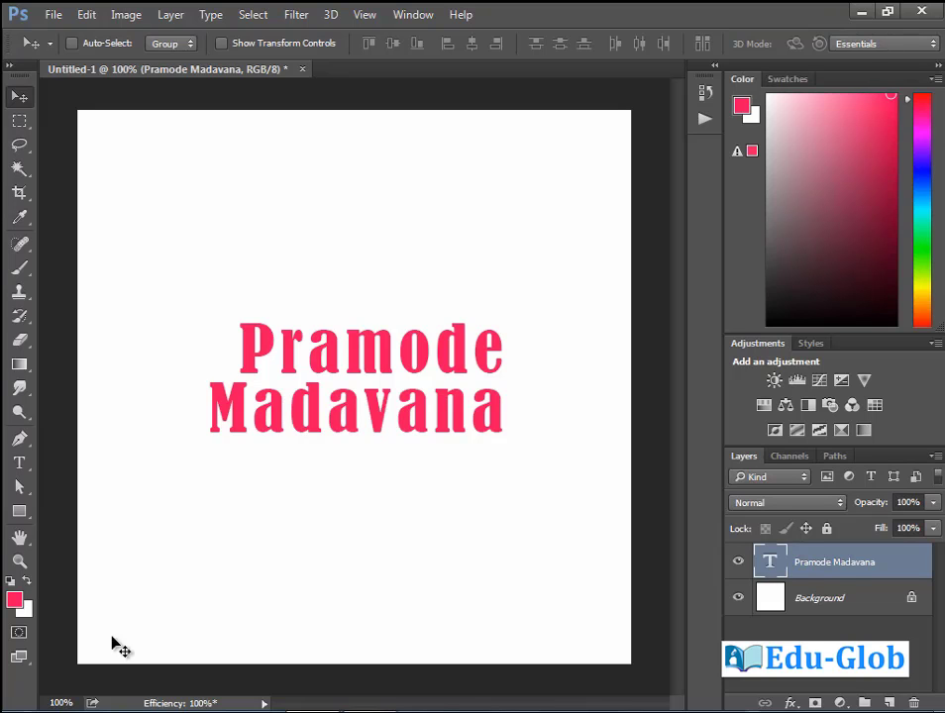
# Recolour the name text saturated blue (0803f1) using a new background colour.
pyautogui.click(27, 609)
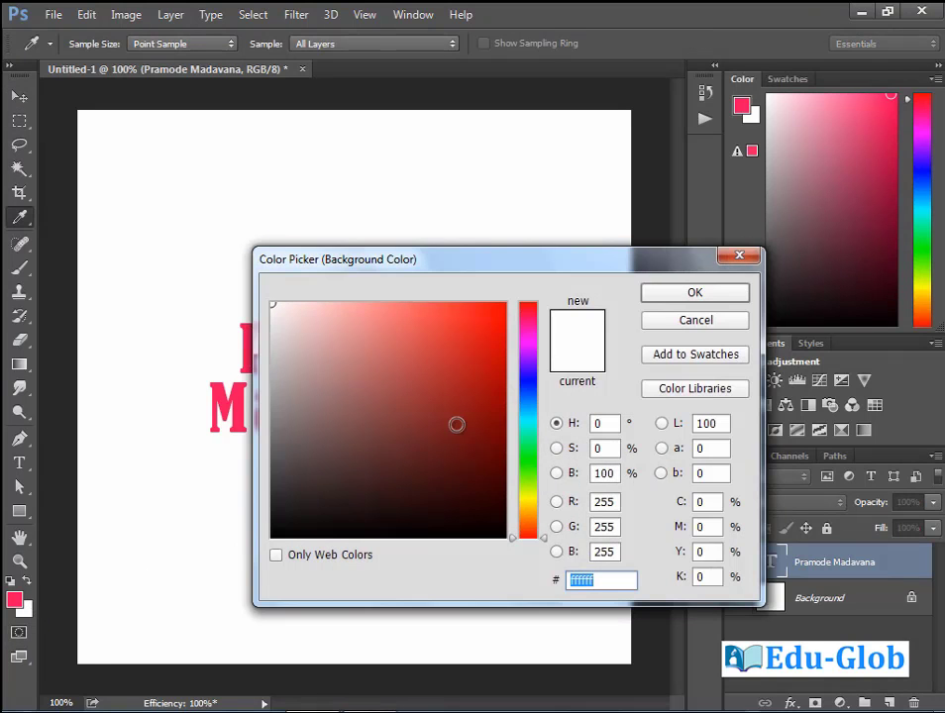
pyautogui.click(528, 380)
pyautogui.click(502, 315)
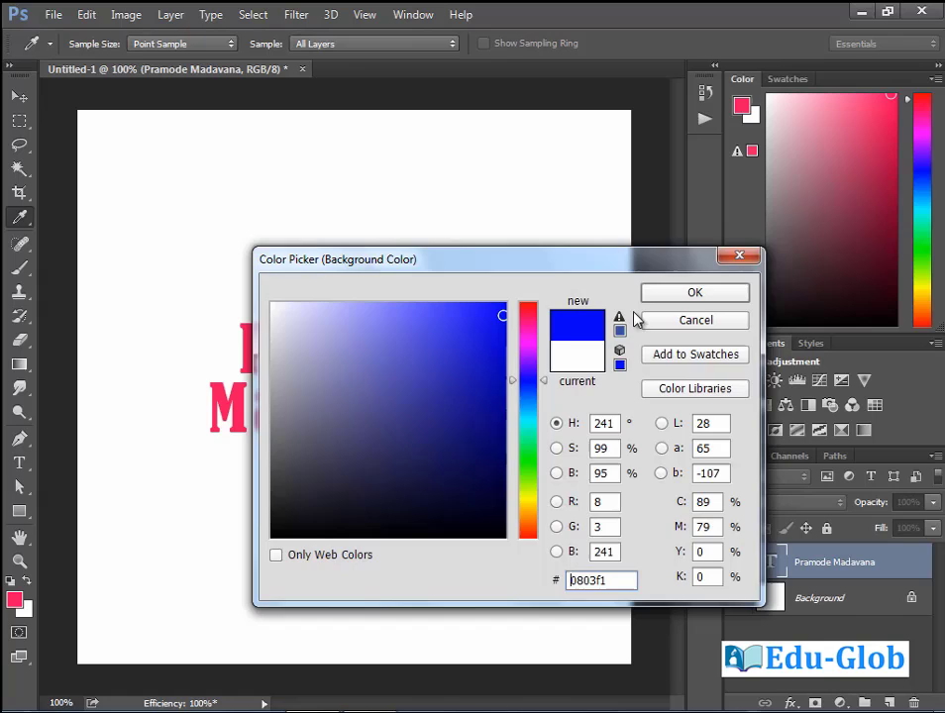
pyautogui.click(721, 299)
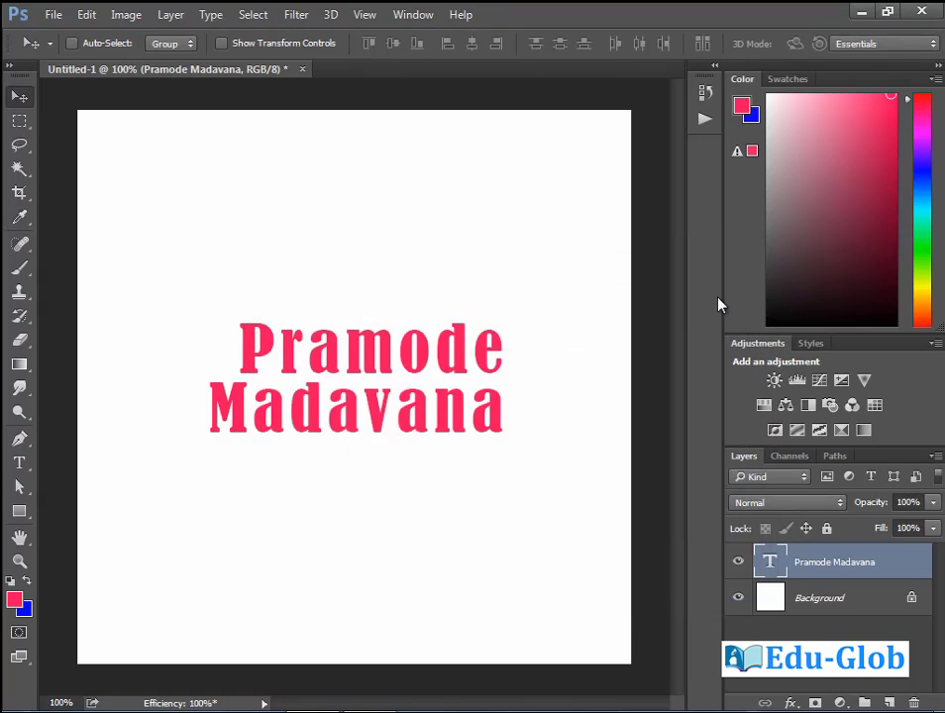
pyautogui.hotkey('ctrl', 'BackSpace')
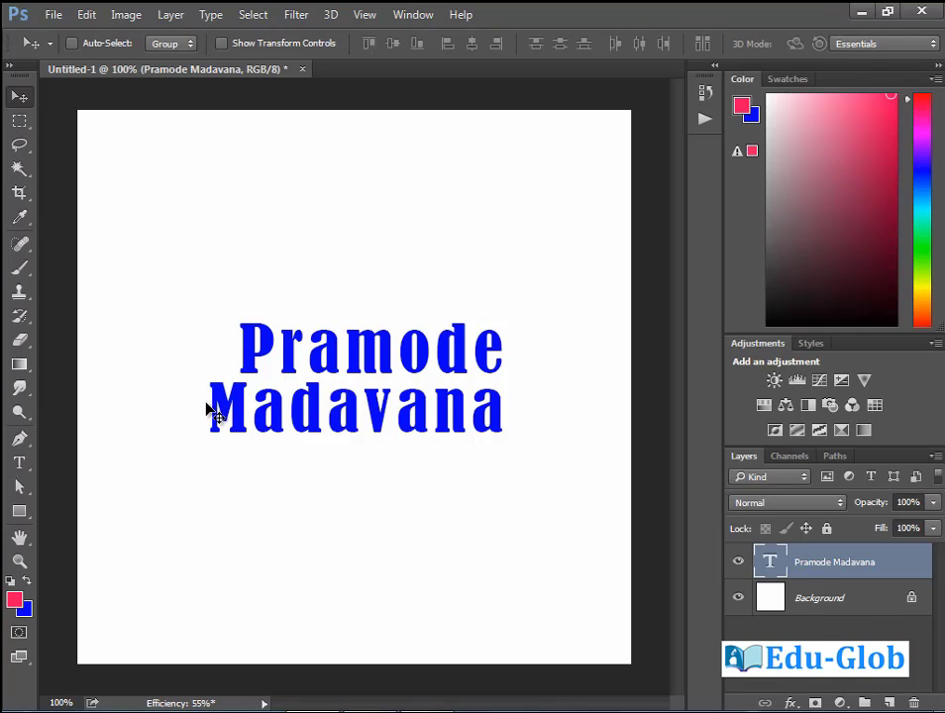
# Turn the name text vertical, shift it down the canvas, and apply Top align text.
pyautogui.click(19, 462)
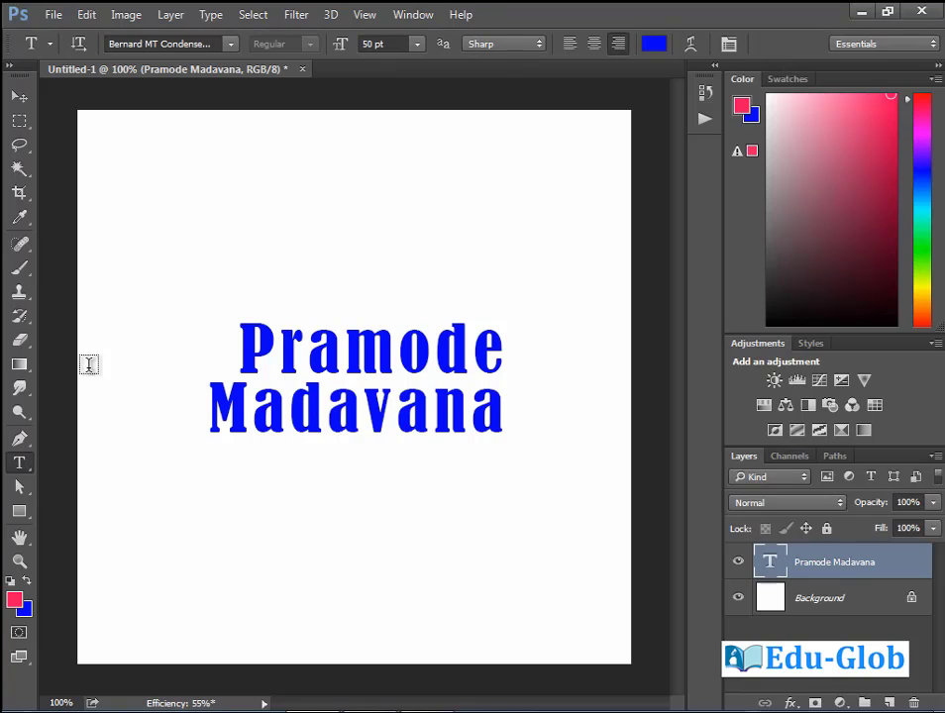
pyautogui.click(80, 47)
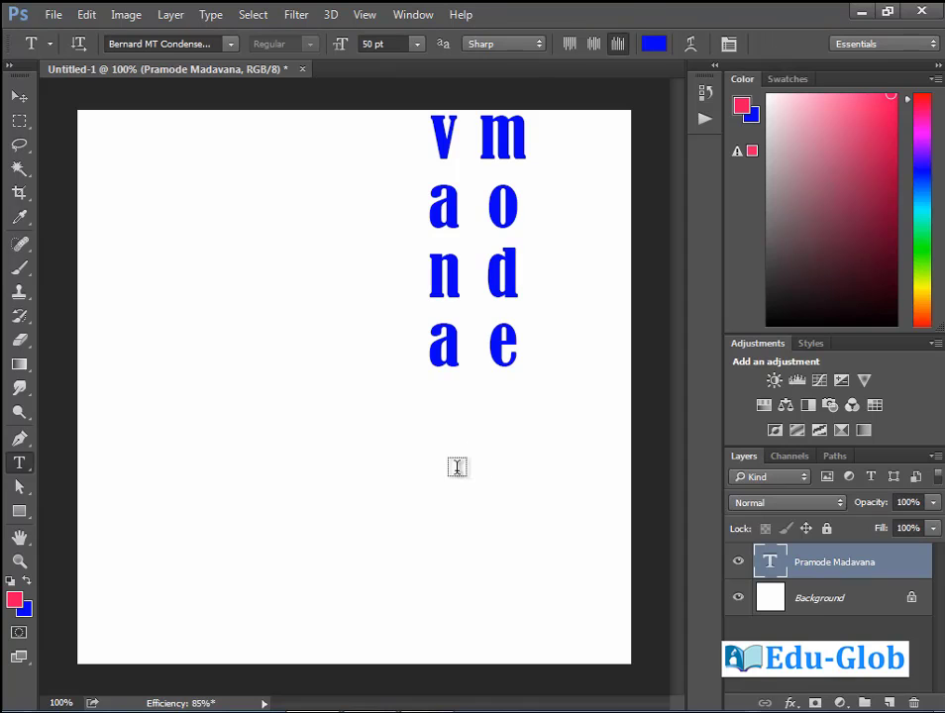
pyautogui.press('v')
pyautogui.moveTo(459, 307); pyautogui.dragTo(344, 543)
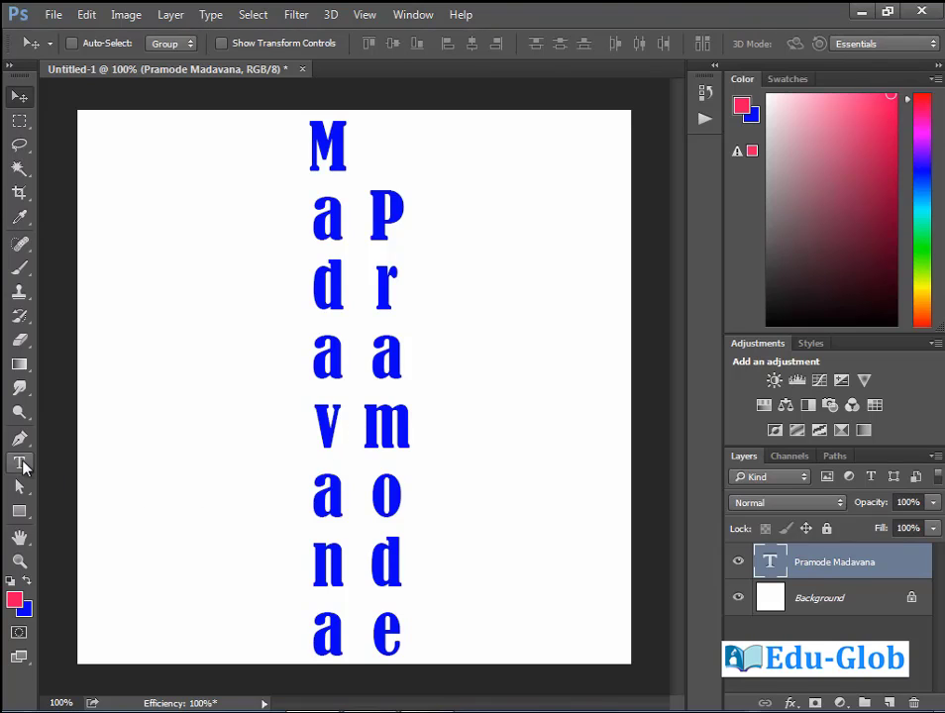
pyautogui.click(19, 464)
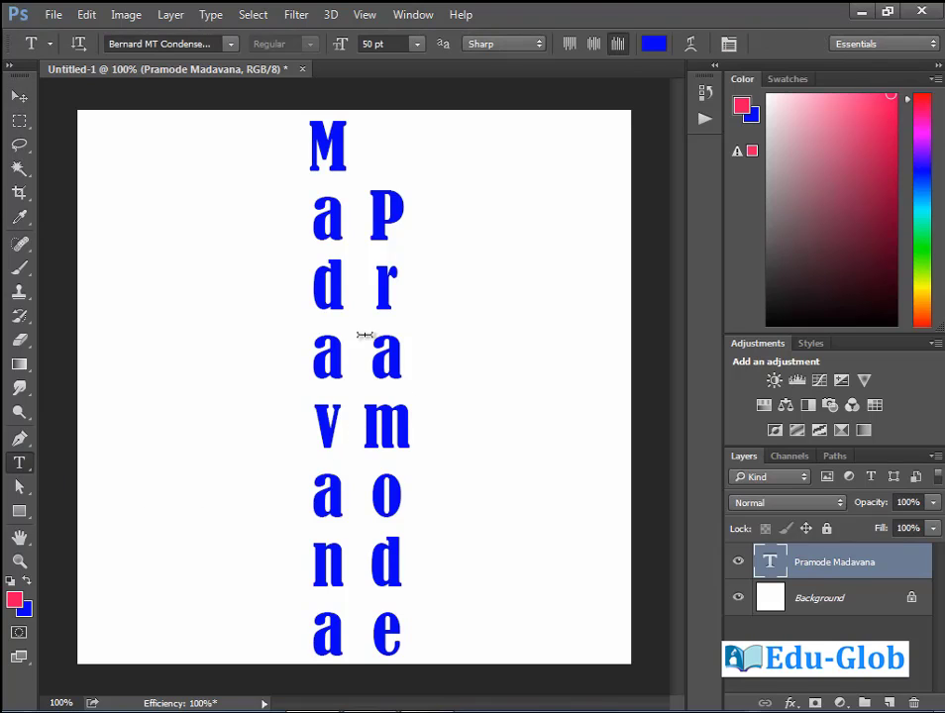
pyautogui.click(570, 51)
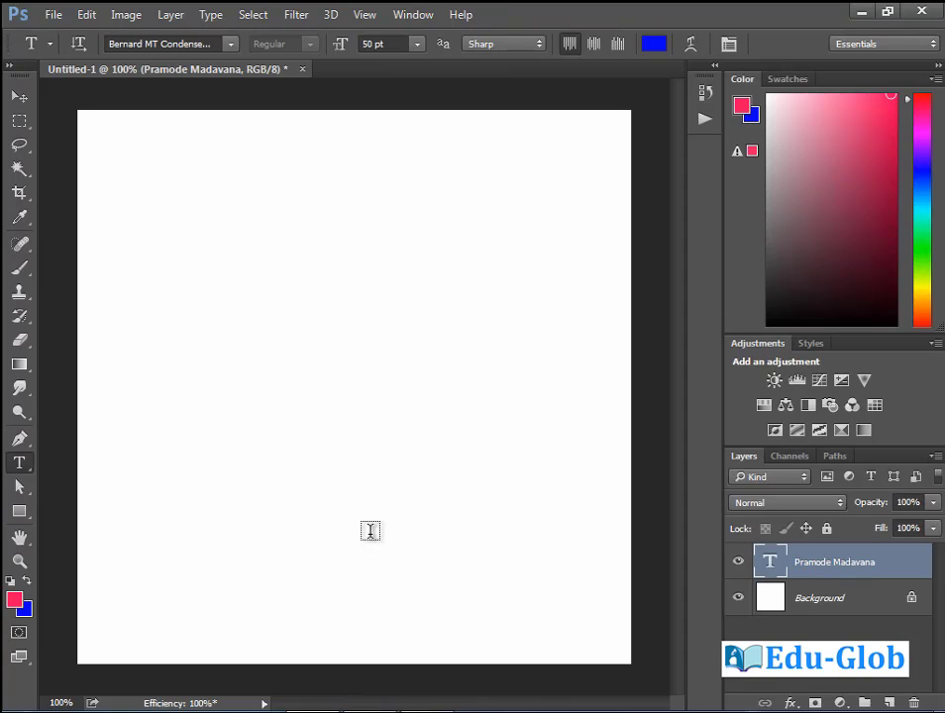
# Drag the vertical name text back onto the canvas and nudge it upward.
pyautogui.click(20, 96)
pyautogui.moveTo(406, 623); pyautogui.dragTo(460, 310)
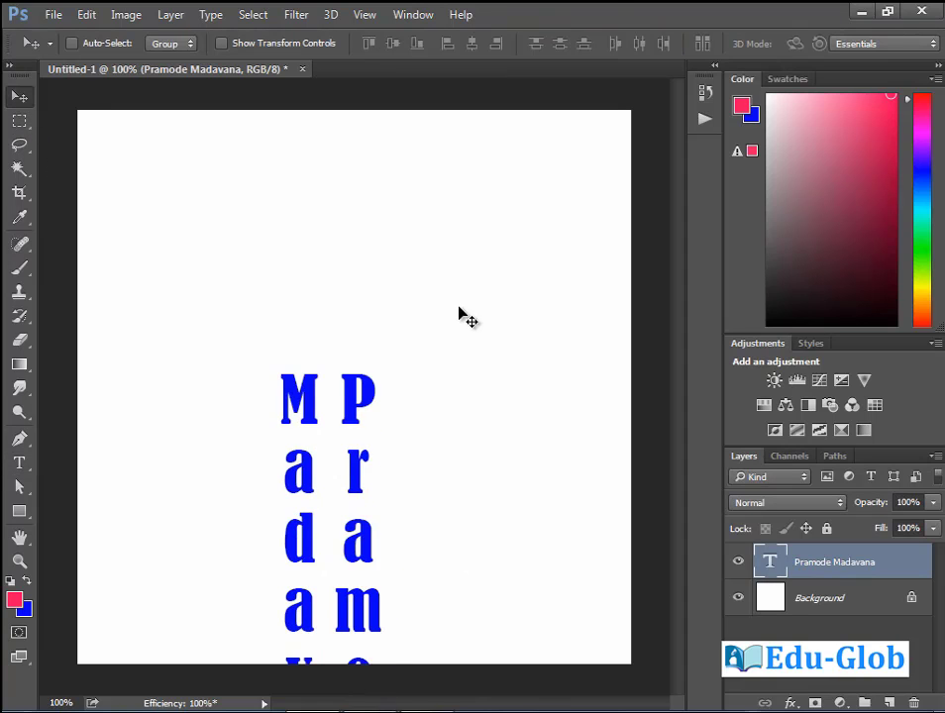
pyautogui.moveTo(434, 489); pyautogui.dragTo(451, 306)
pyautogui.moveTo(433, 385); pyautogui.dragTo(436, 362)
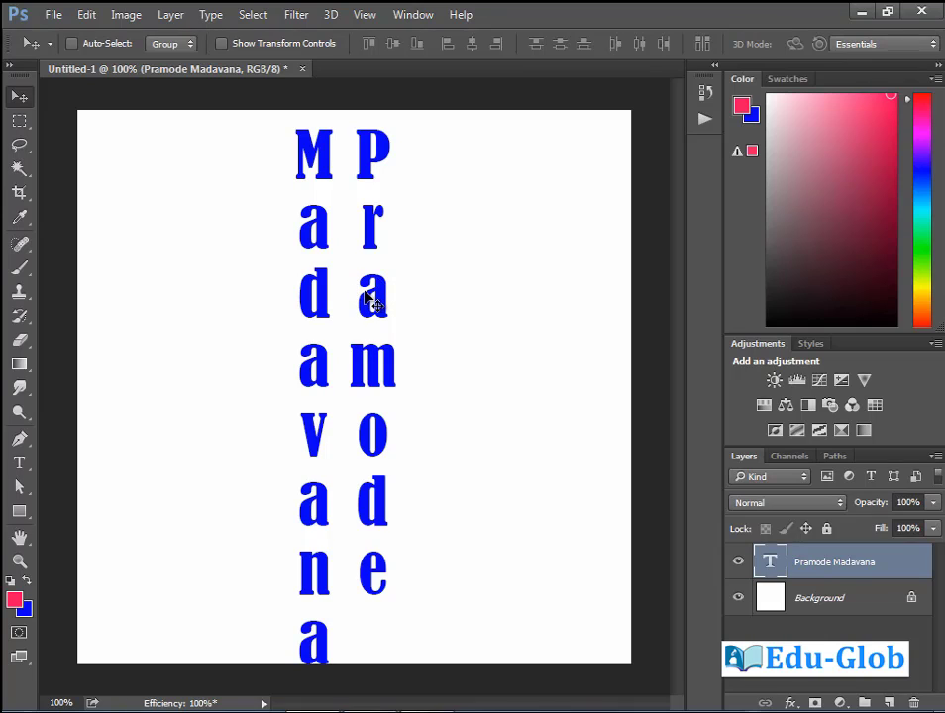
# Scale the vertical text down to about 70.58% with Free Transform.
pyautogui.hotkey('ctrl', 't')
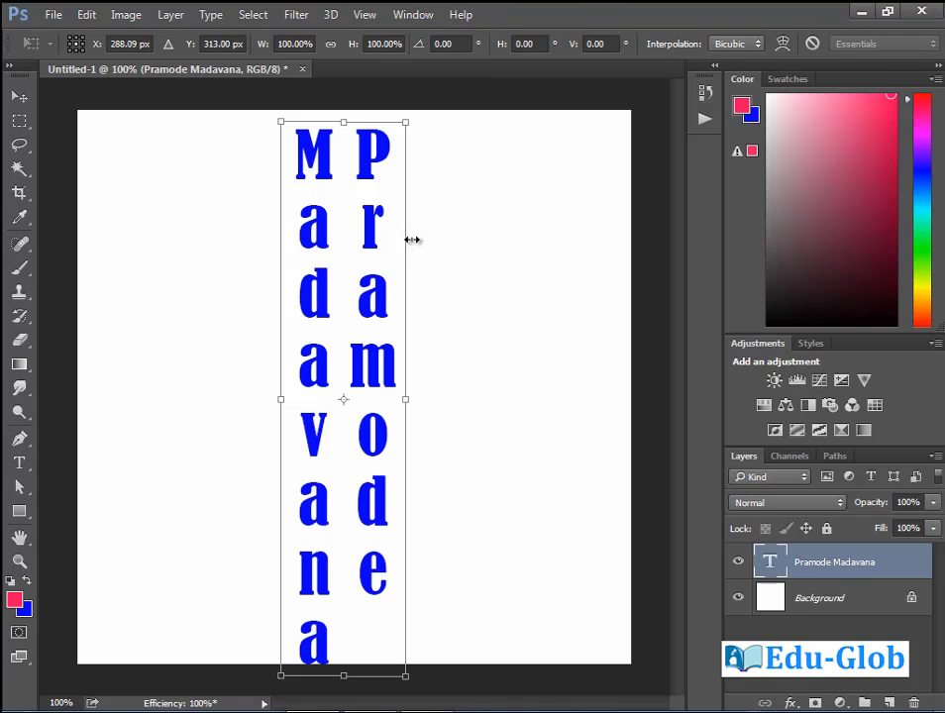
pyautogui.moveTo(405, 122); pyautogui.dragTo(386, 203)
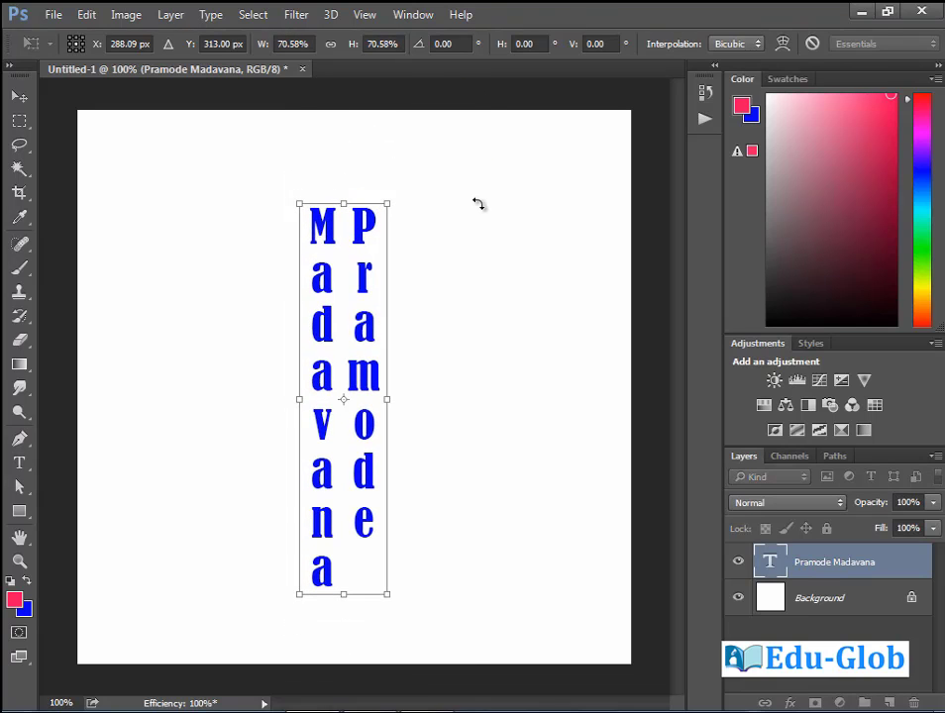
pyautogui.press('Return')
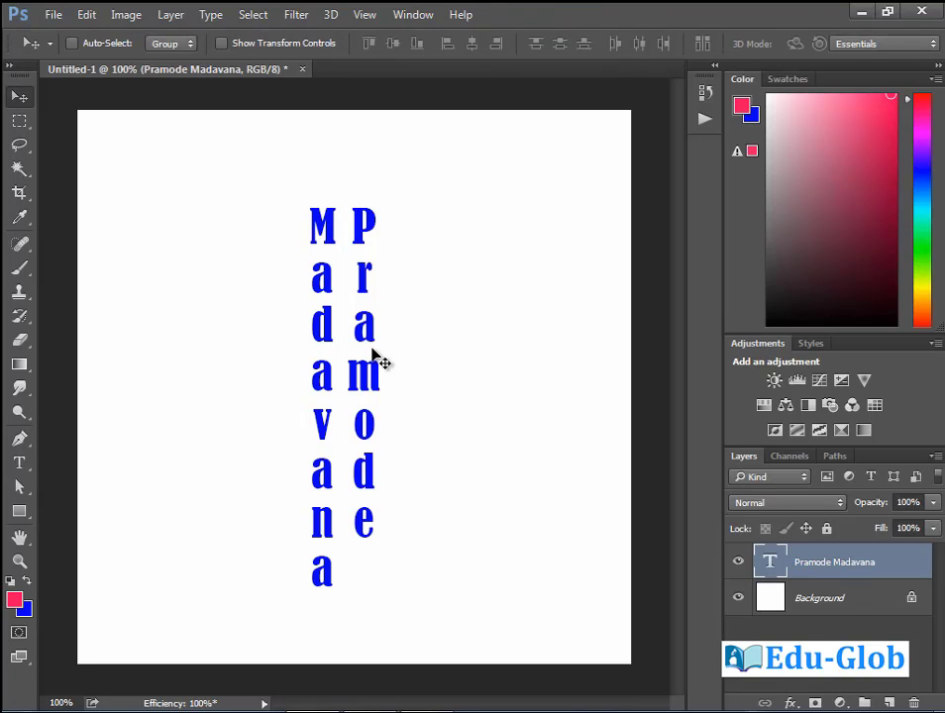
# Try centre then bottom alignment on the vertical columns and move them about 195 px down to the middle.
pyautogui.press('t')
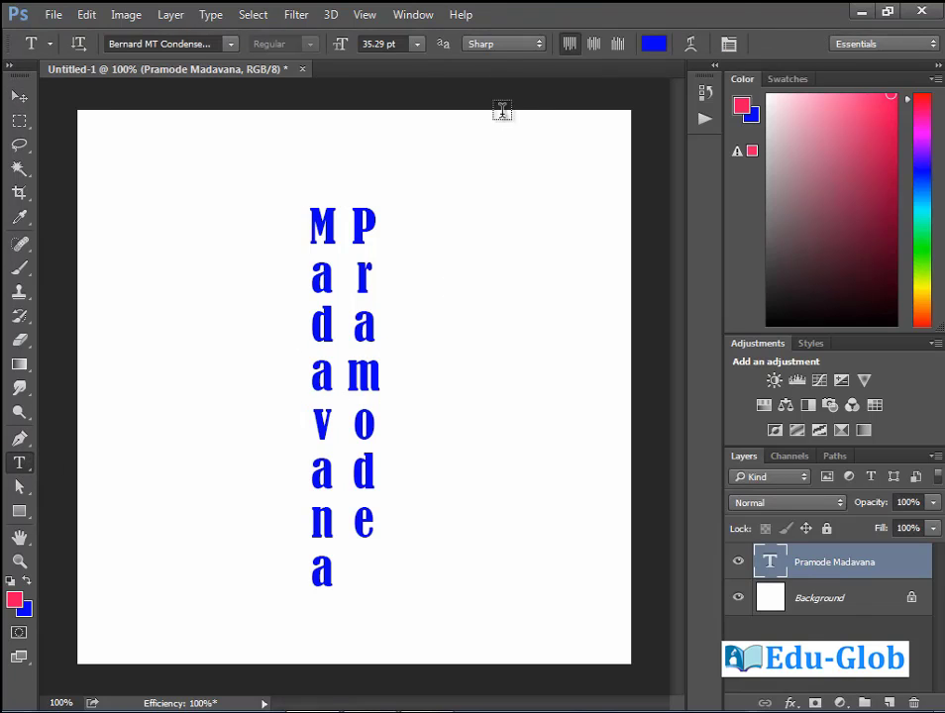
pyautogui.click(595, 44)
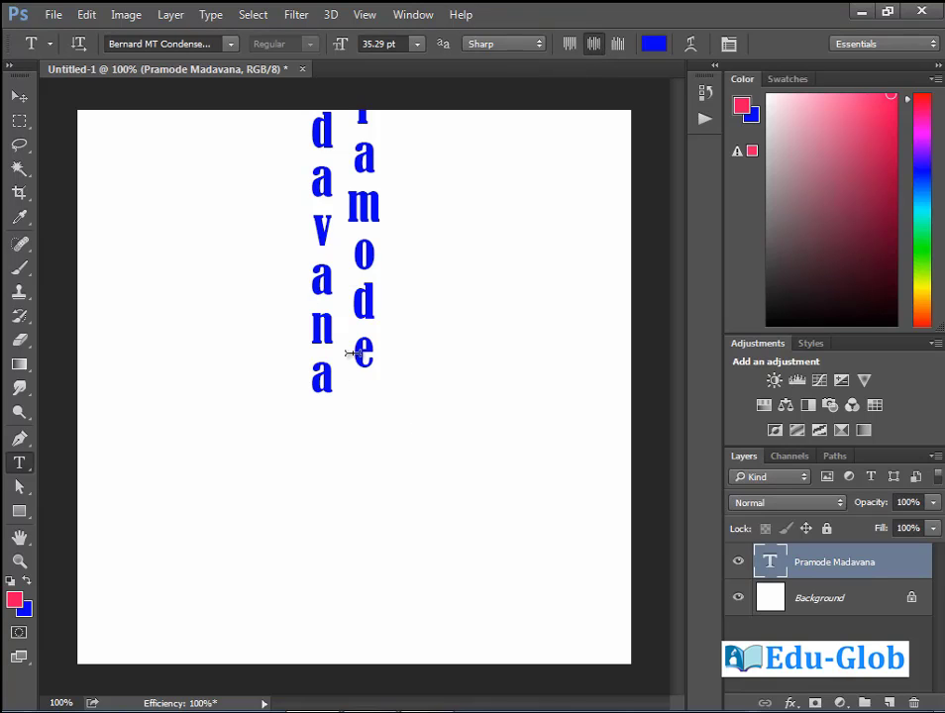
pyautogui.moveTo(351, 354); pyautogui.dragTo(407, 500)
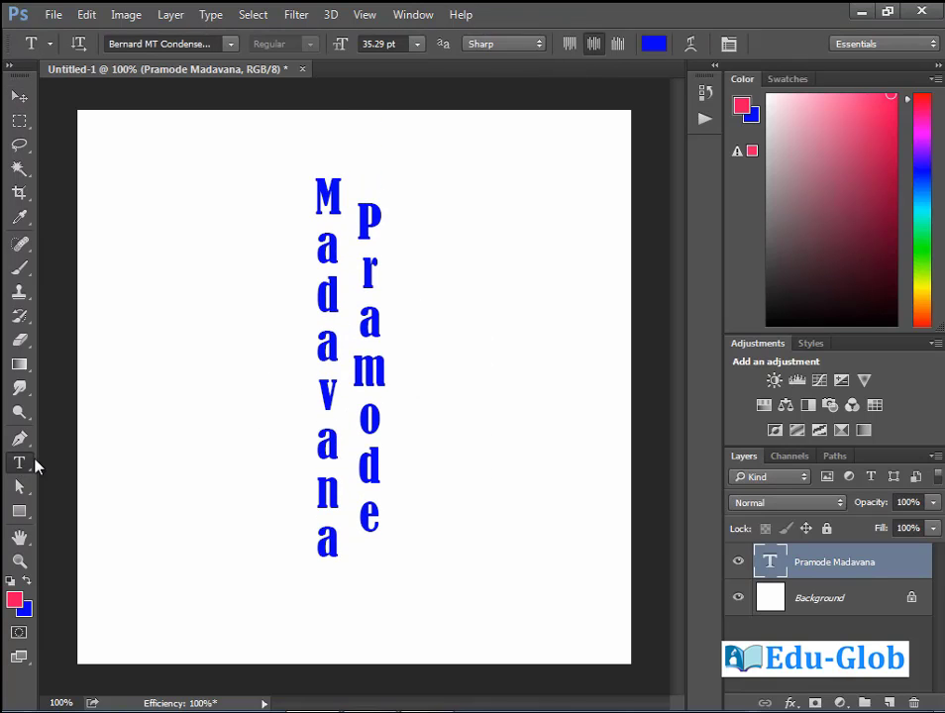
pyautogui.click(615, 46)
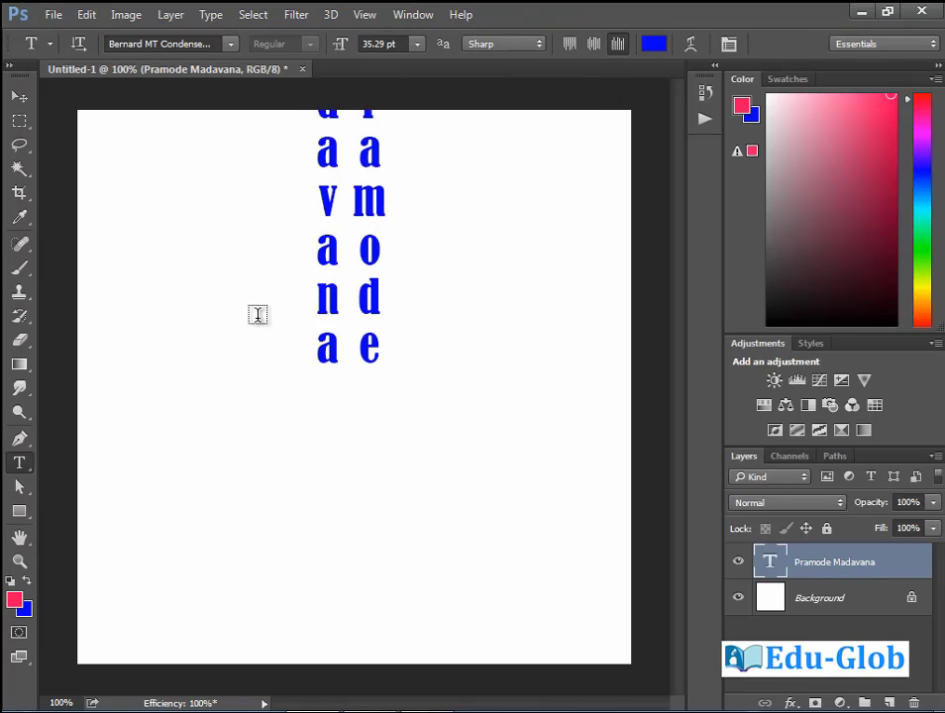
pyautogui.click(18, 96)
pyautogui.moveTo(413, 273); pyautogui.dragTo(405, 480)
pyautogui.press('t')
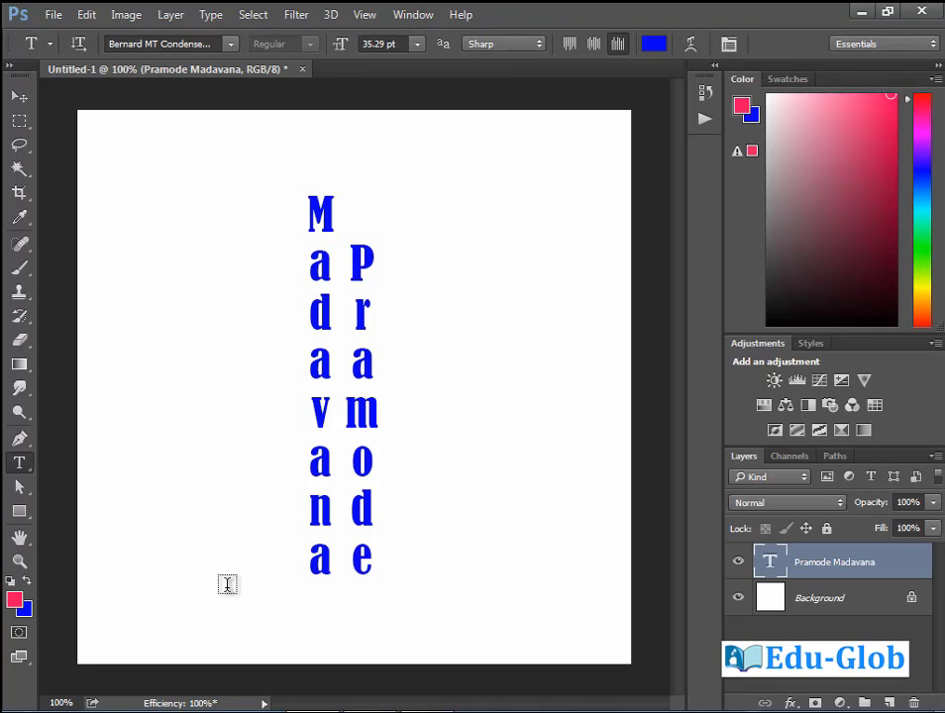
# Add Ernakulam as a new 29 pt text layer placed left of the vertical name.
pyautogui.click(152, 243)
pyautogui.write('E')
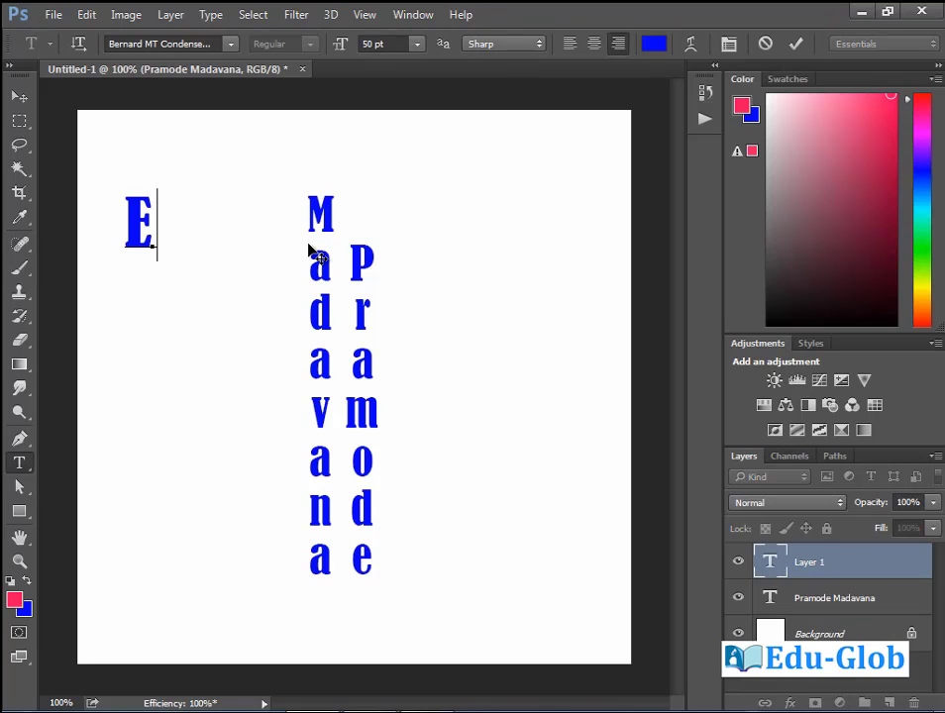
pyautogui.write('kuam')
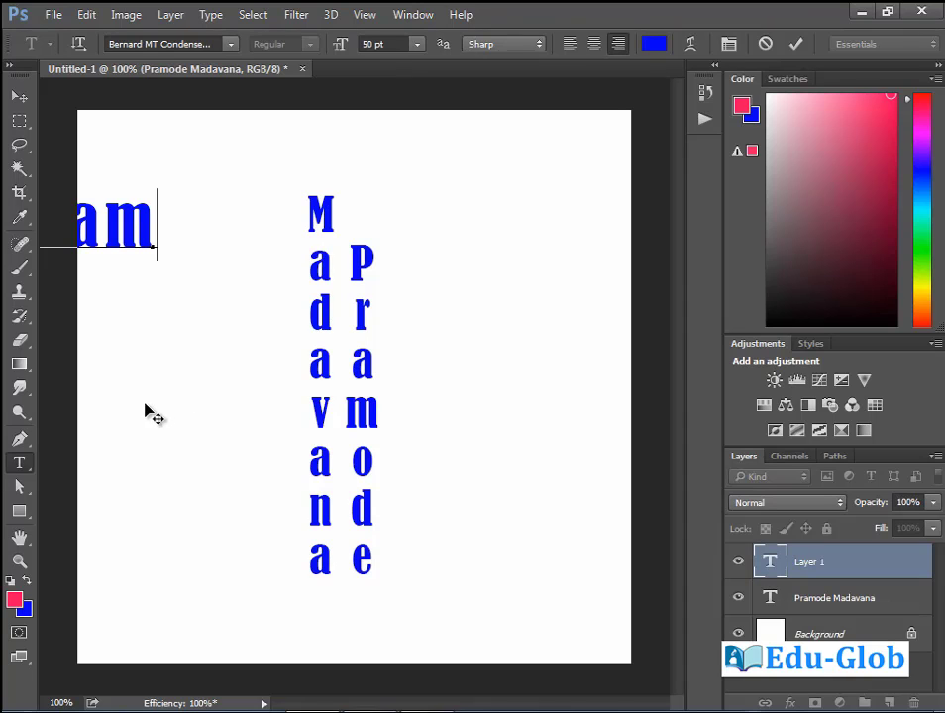
pyautogui.moveTo(139, 387); pyautogui.dragTo(485, 601)
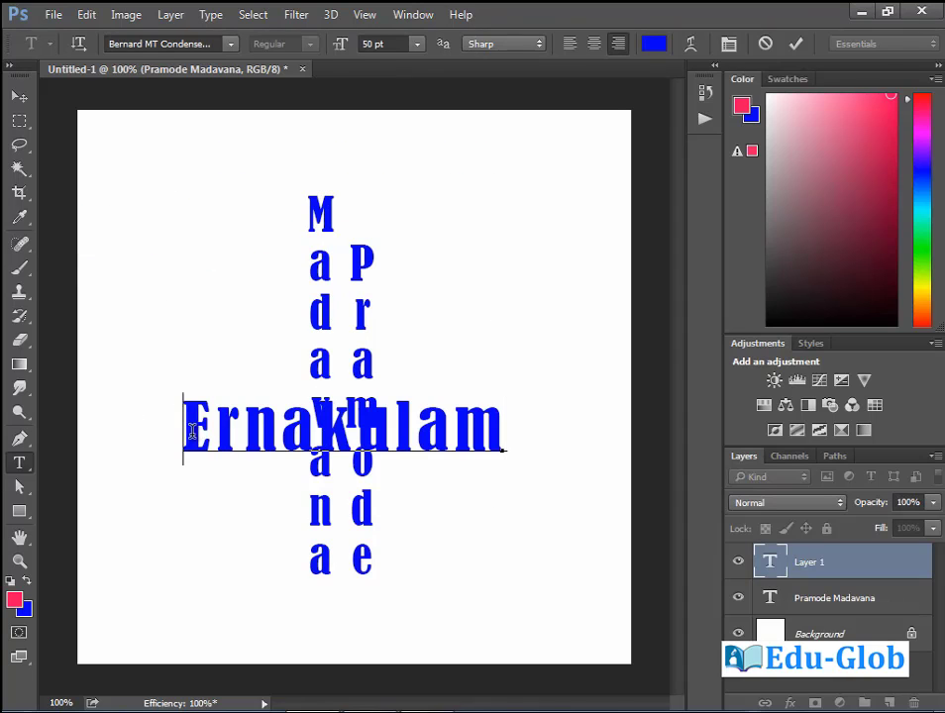
pyautogui.moveTo(191, 432); pyautogui.dragTo(547, 406)
pyautogui.moveTo(339, 45); pyautogui.dragTo(321, 54)
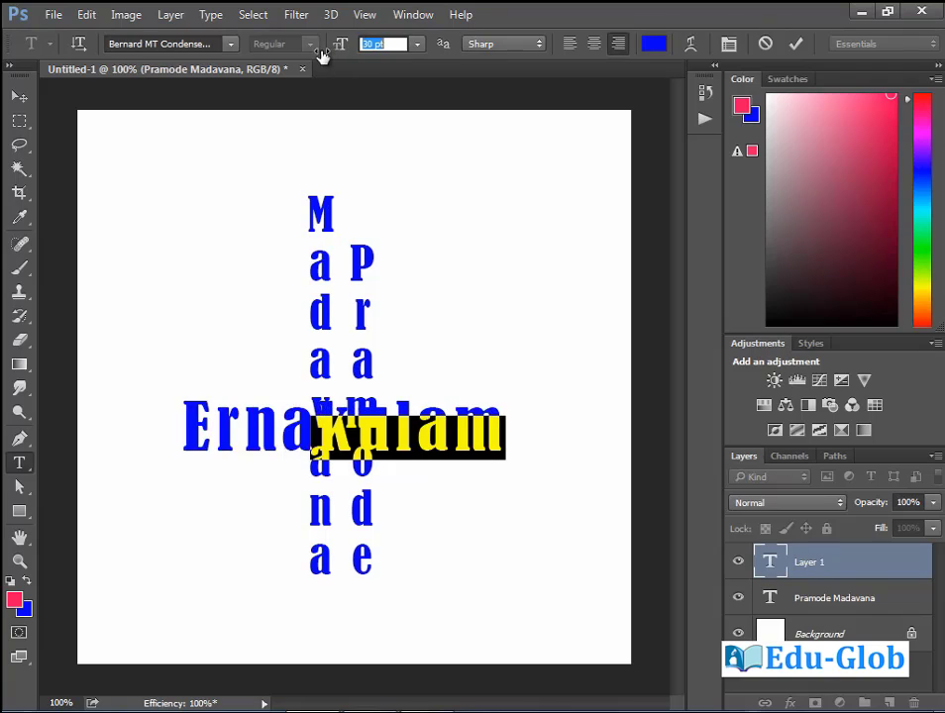
pyautogui.hotkey('ctrl', 'Return')
pyautogui.moveTo(396, 433); pyautogui.dragTo(188, 387)
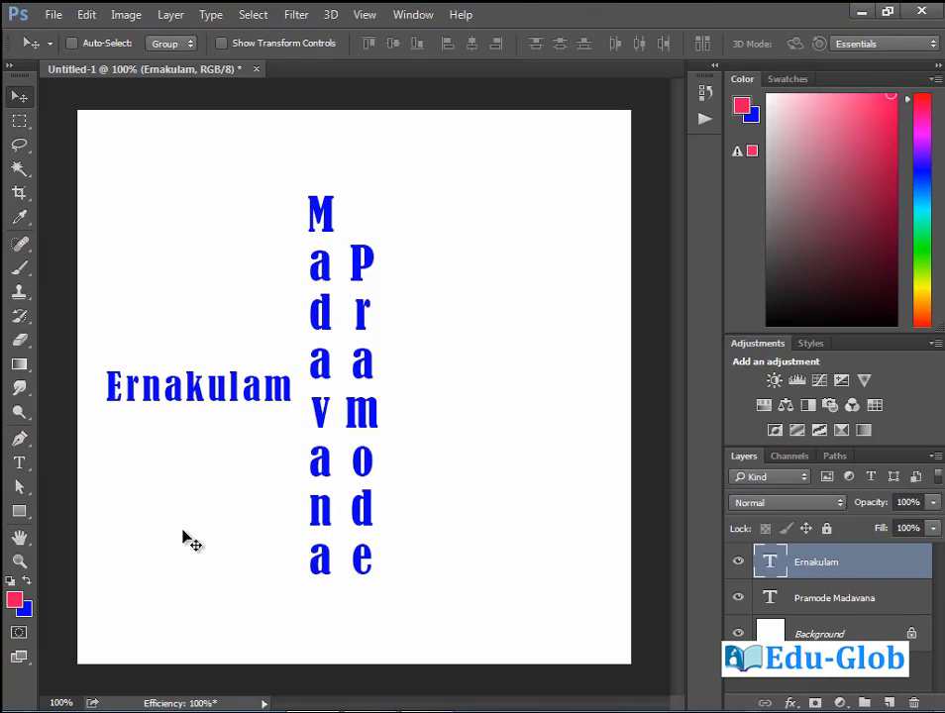
pyautogui.click(18, 463)
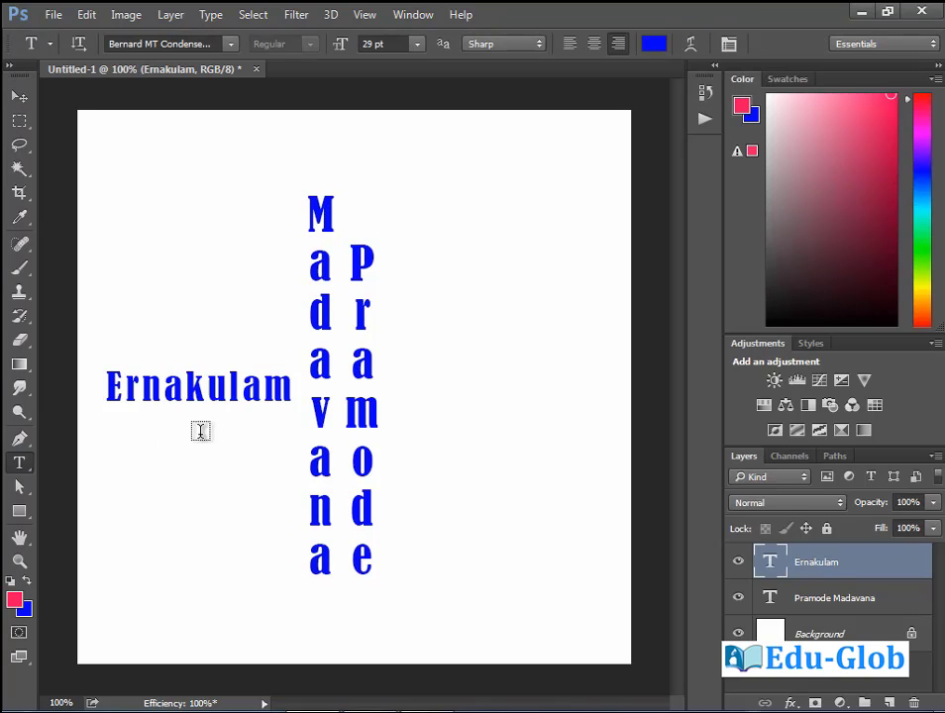
# Open Warp Text for Ernakulam and apply the Arc style, trying it vertically.
pyautogui.click(692, 45)
pyautogui.moveTo(461, 154); pyautogui.dragTo(511, 222)
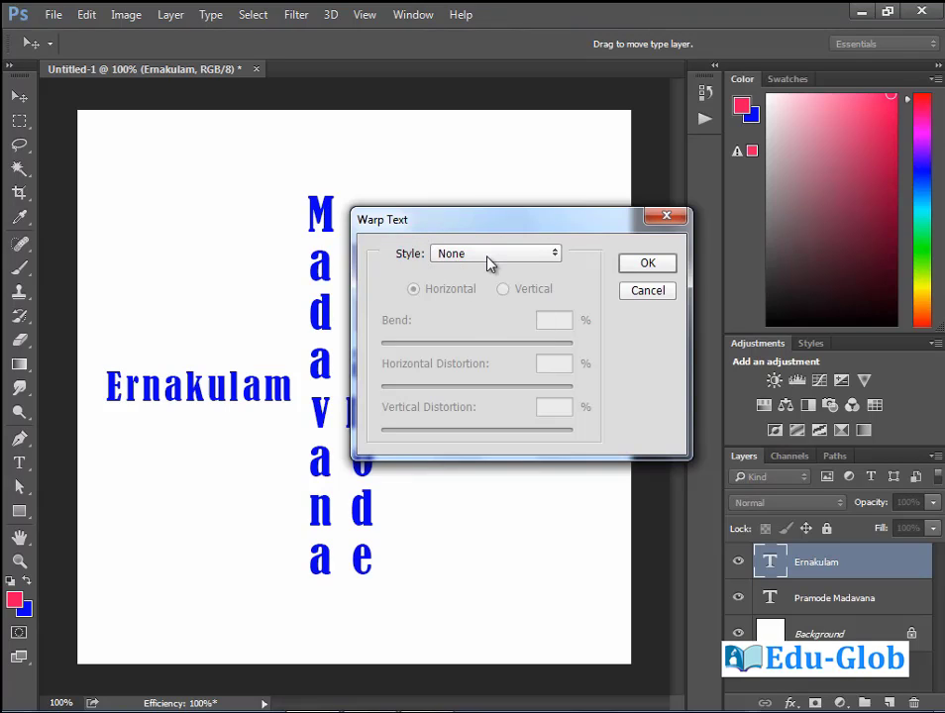
pyautogui.click(553, 259)
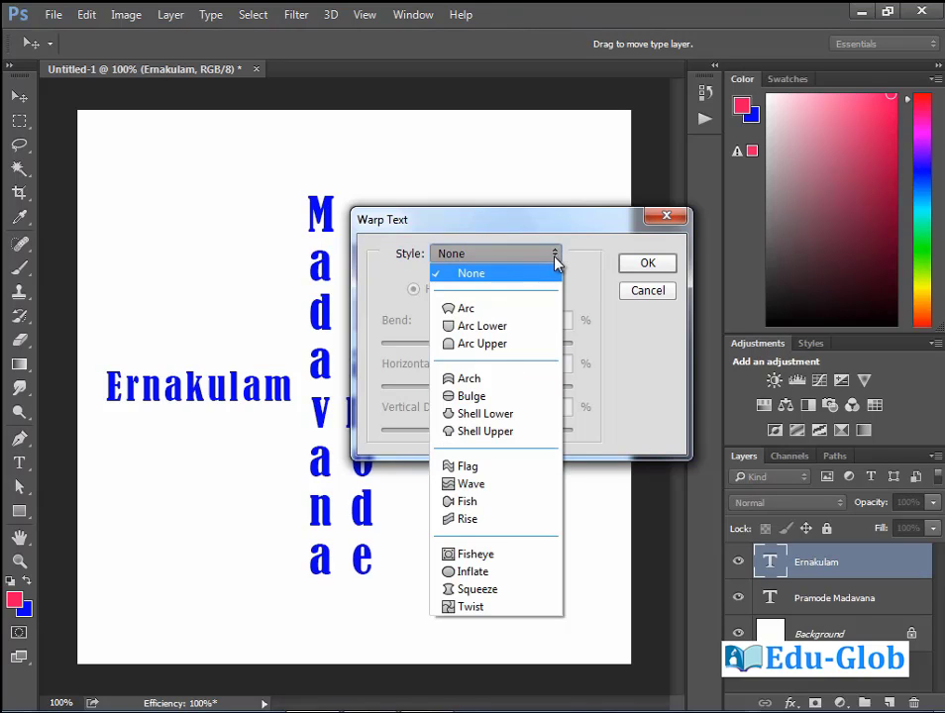
pyautogui.click(503, 315)
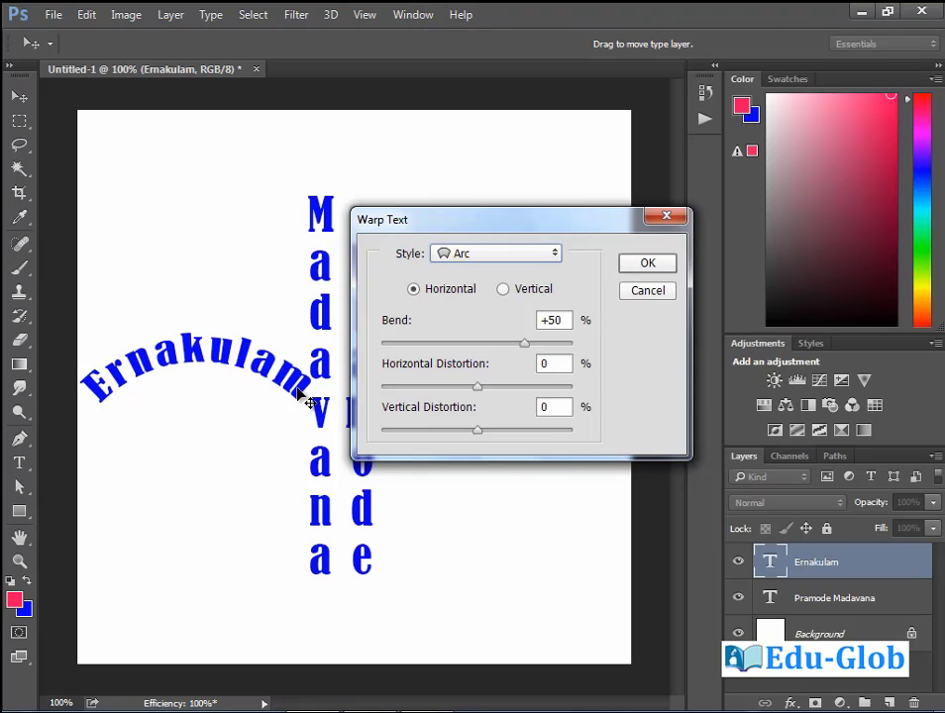
pyautogui.click(503, 290)
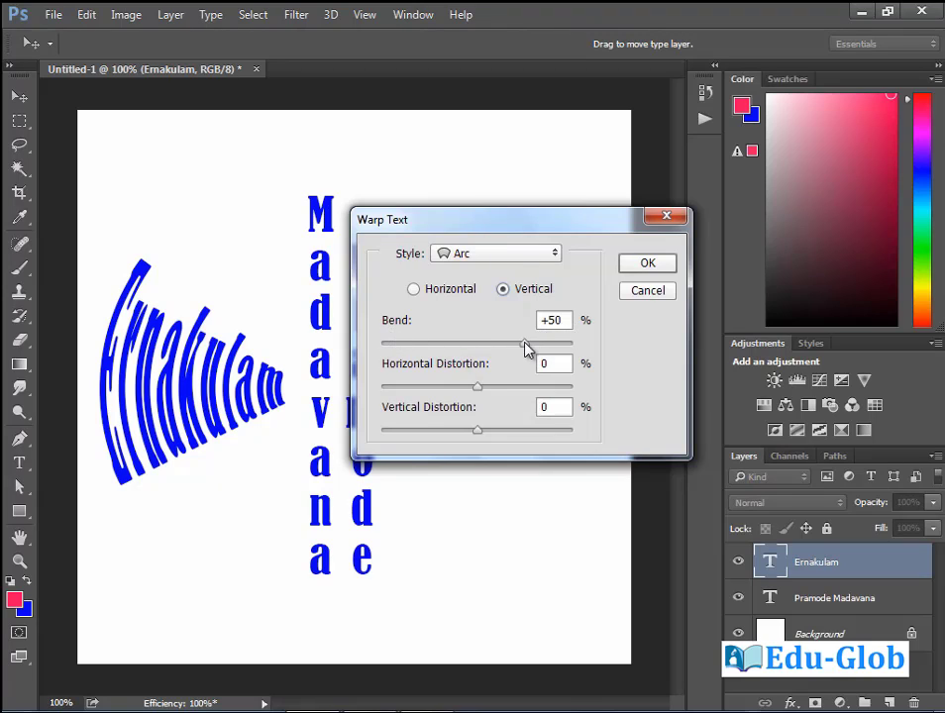
pyautogui.moveTo(524, 342); pyautogui.dragTo(423, 355)
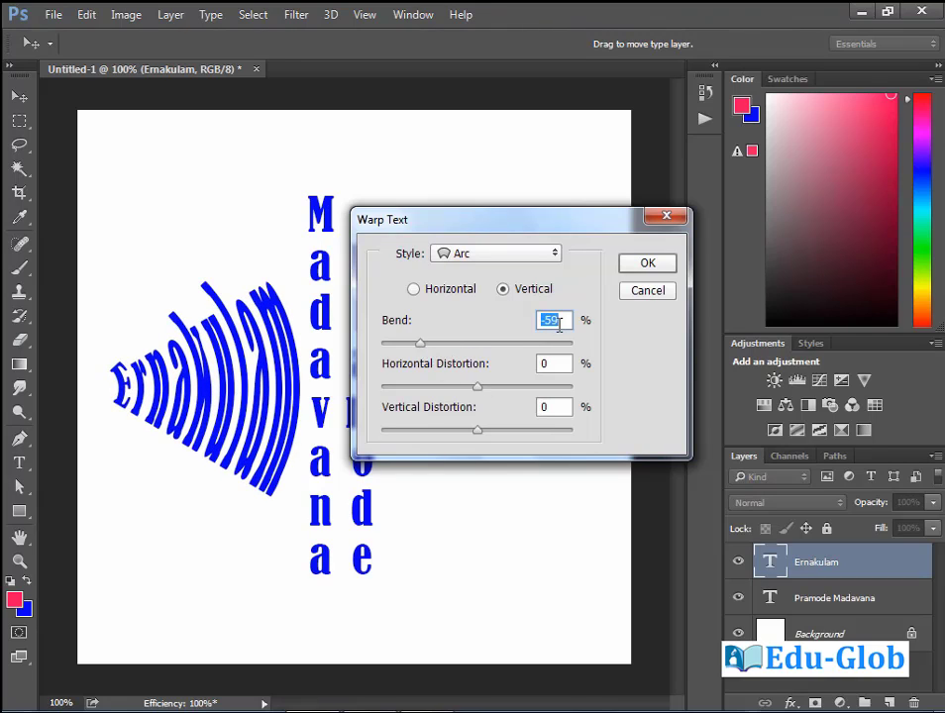
# Settle on a horizontal Arc with Bend -58%, Horizontal +44% and Vertical +43%.
pyautogui.write('0')
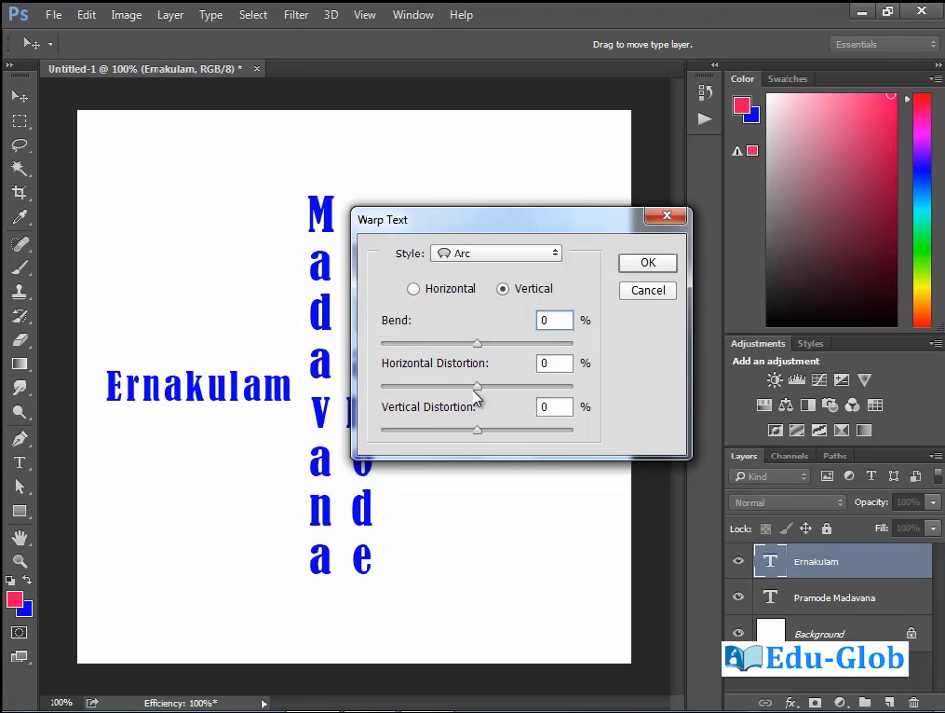
pyautogui.moveTo(477, 386); pyautogui.dragTo(406, 400)
pyautogui.click(492, 344)
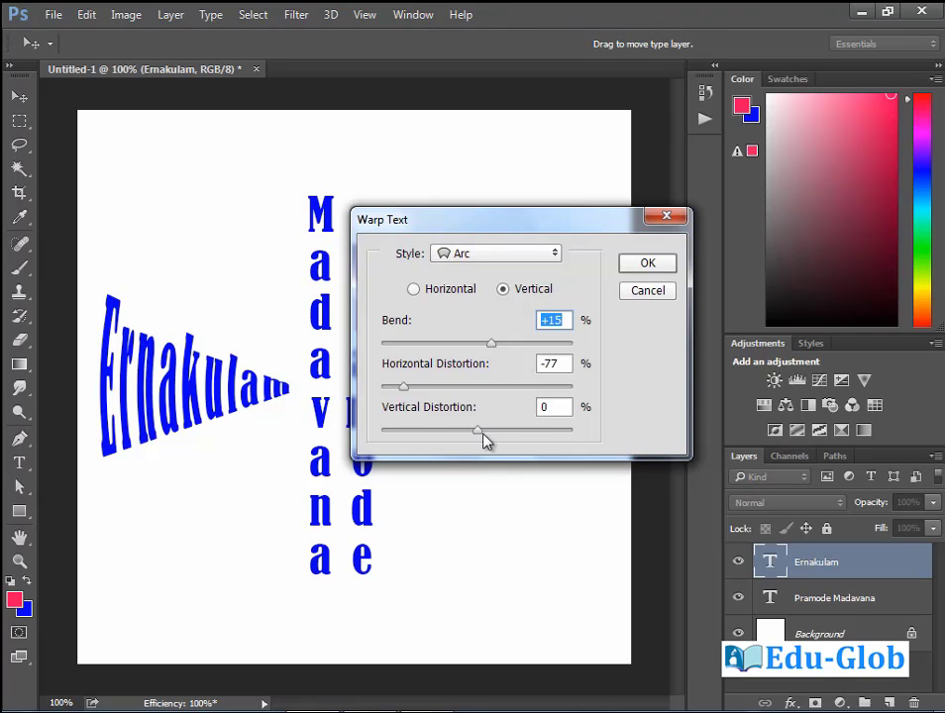
pyautogui.moveTo(480, 431)
pyautogui.mouseDown()
pyautogui.moveTo(517, 430)
pyautogui.moveTo(439, 436)
pyautogui.moveTo(464, 437)
pyautogui.mouseUp()
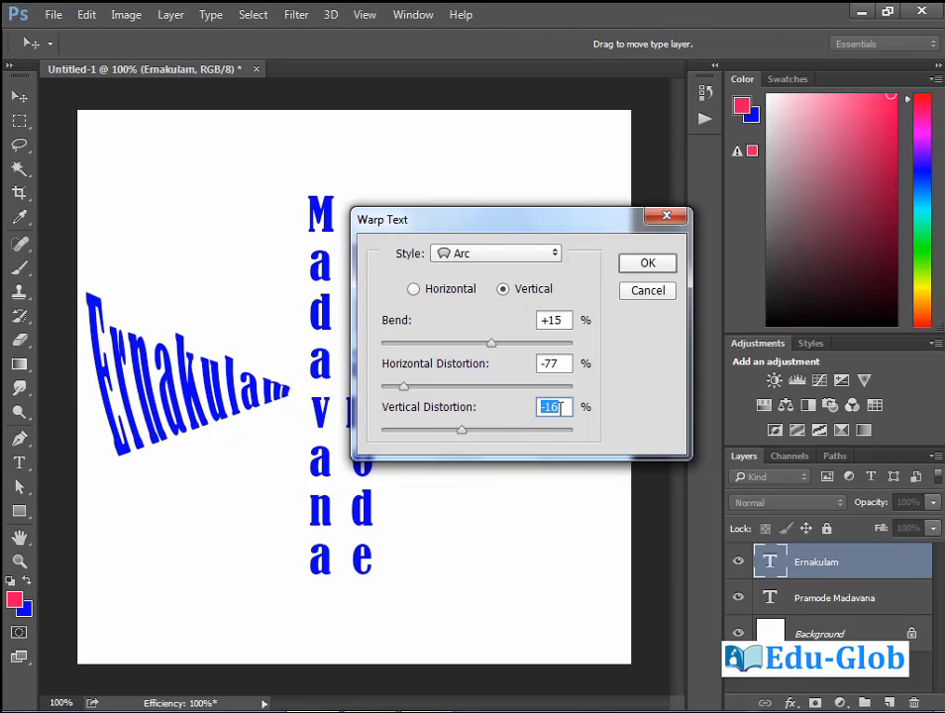
pyautogui.click(415, 289)
pyautogui.moveTo(420, 388); pyautogui.dragTo(519, 388)
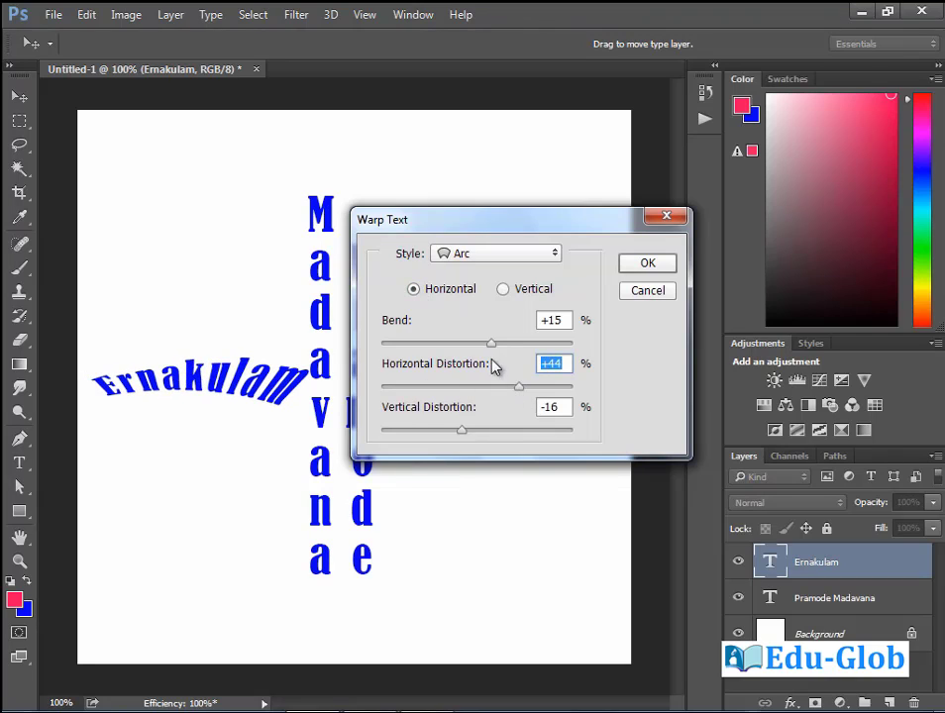
pyautogui.moveTo(492, 346); pyautogui.dragTo(422, 353)
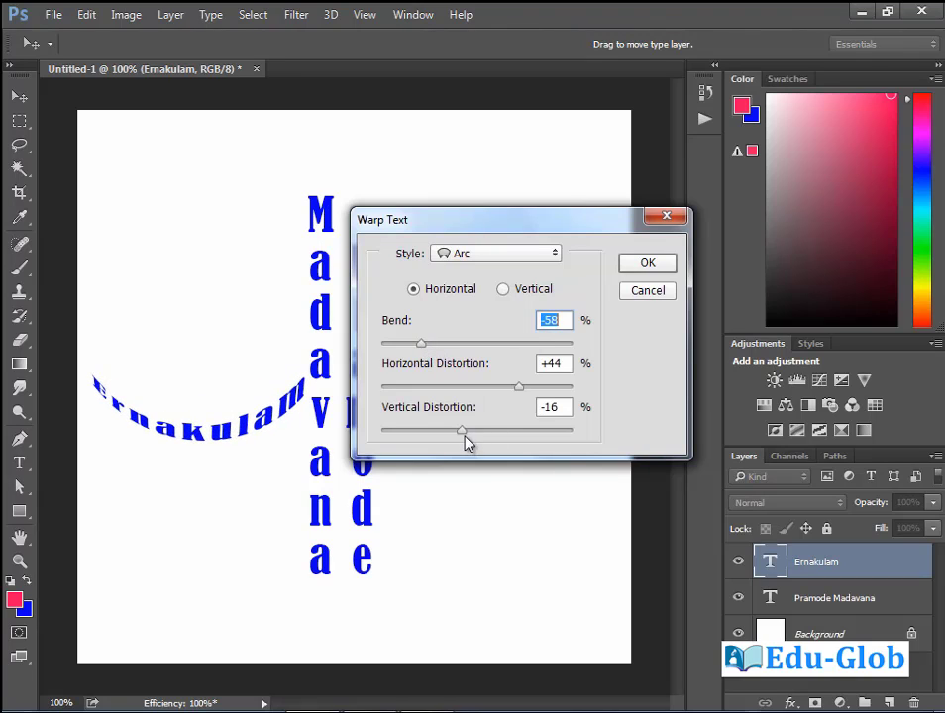
pyautogui.moveTo(462, 433); pyautogui.dragTo(519, 437)
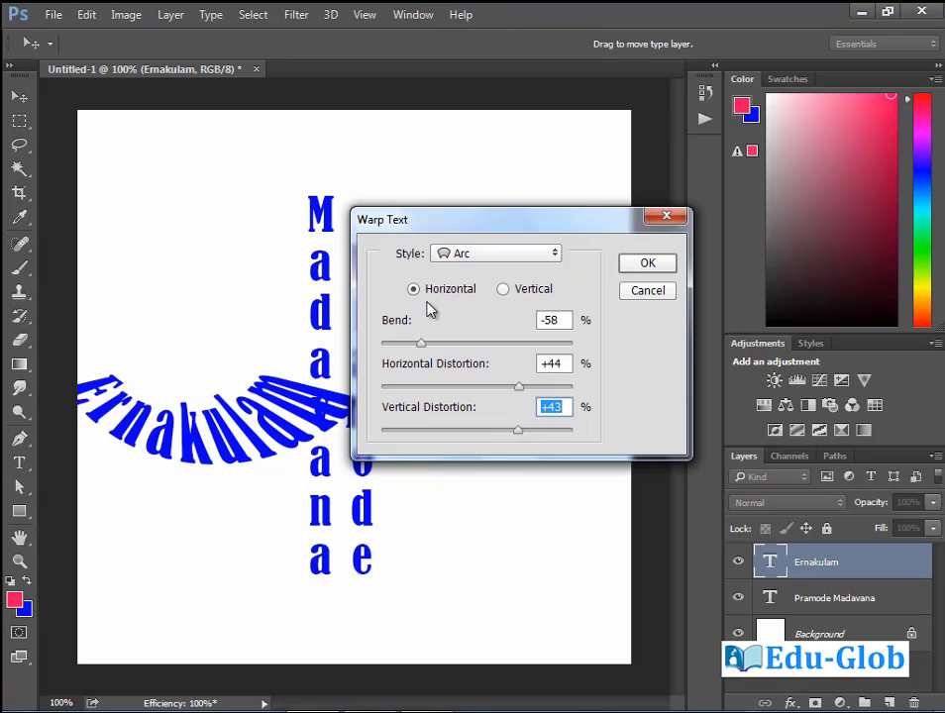
# Try the Arc Lower and Wave warp styles on Ernakulam, adjusting bend and distortion.
pyautogui.click(550, 259)
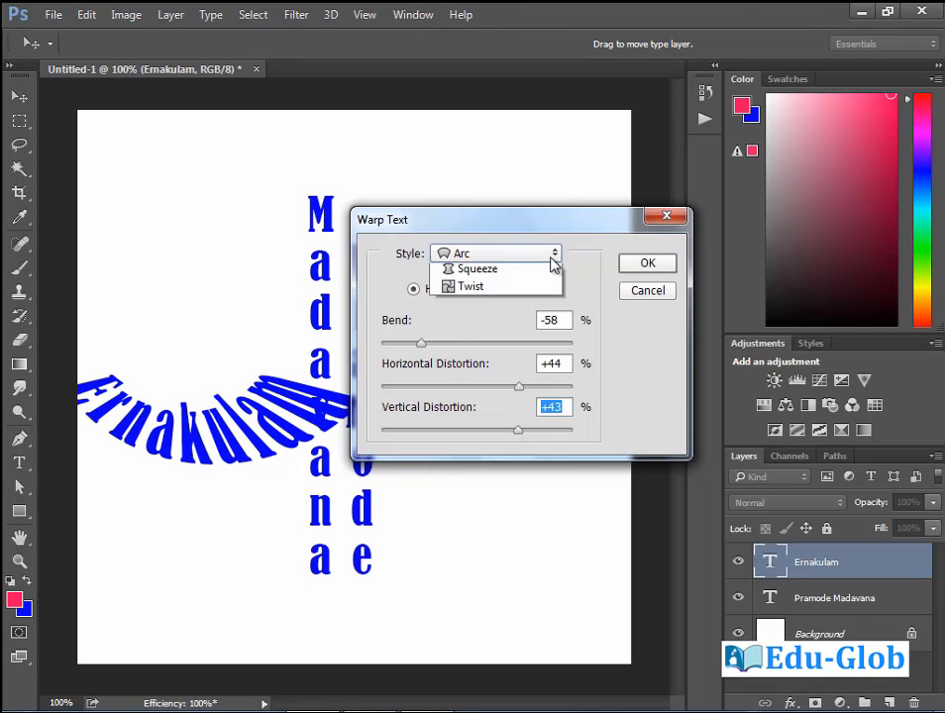
pyautogui.click(515, 337)
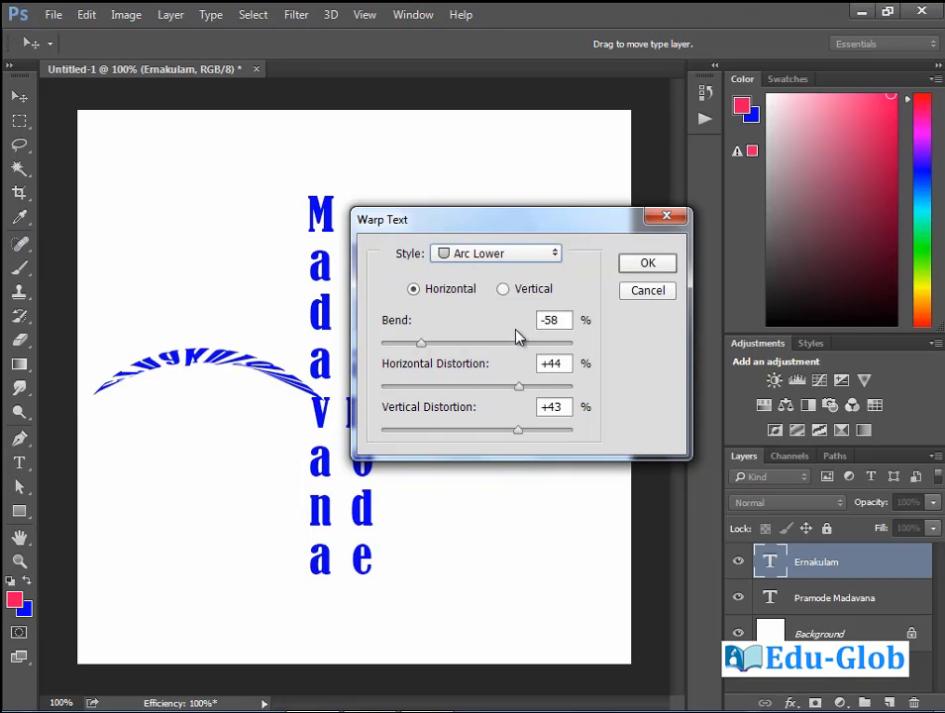
pyautogui.moveTo(432, 346); pyautogui.dragTo(550, 355)
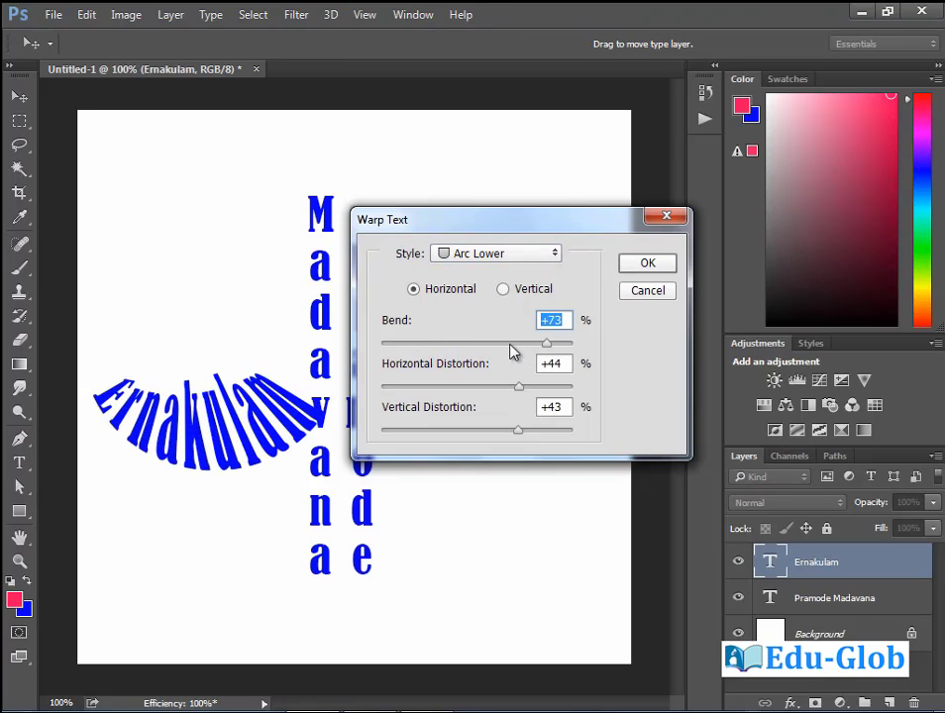
pyautogui.click(496, 253)
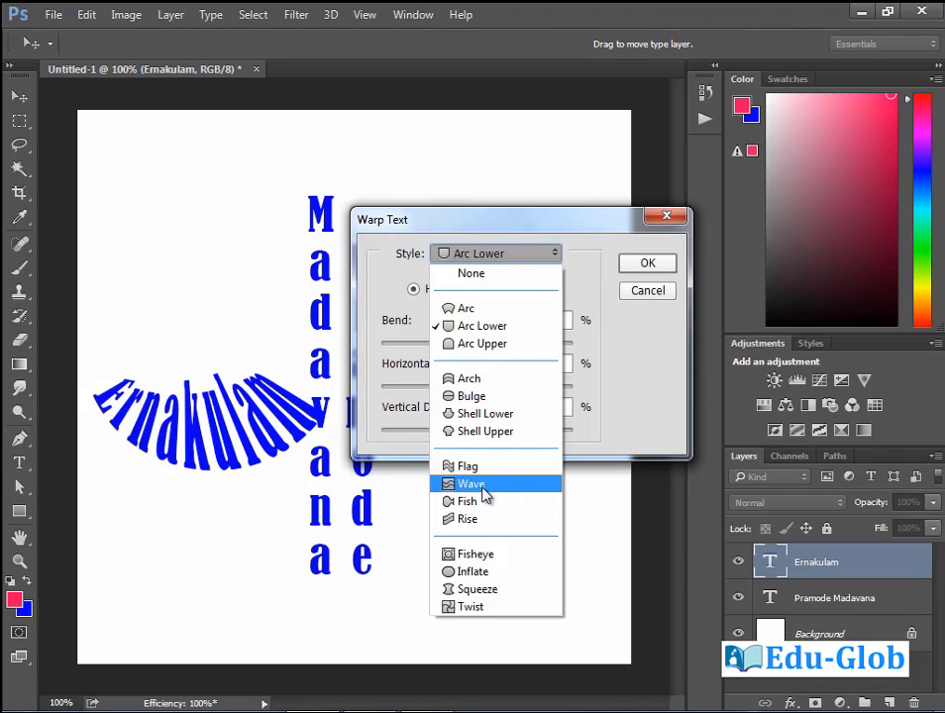
pyautogui.click(490, 494)
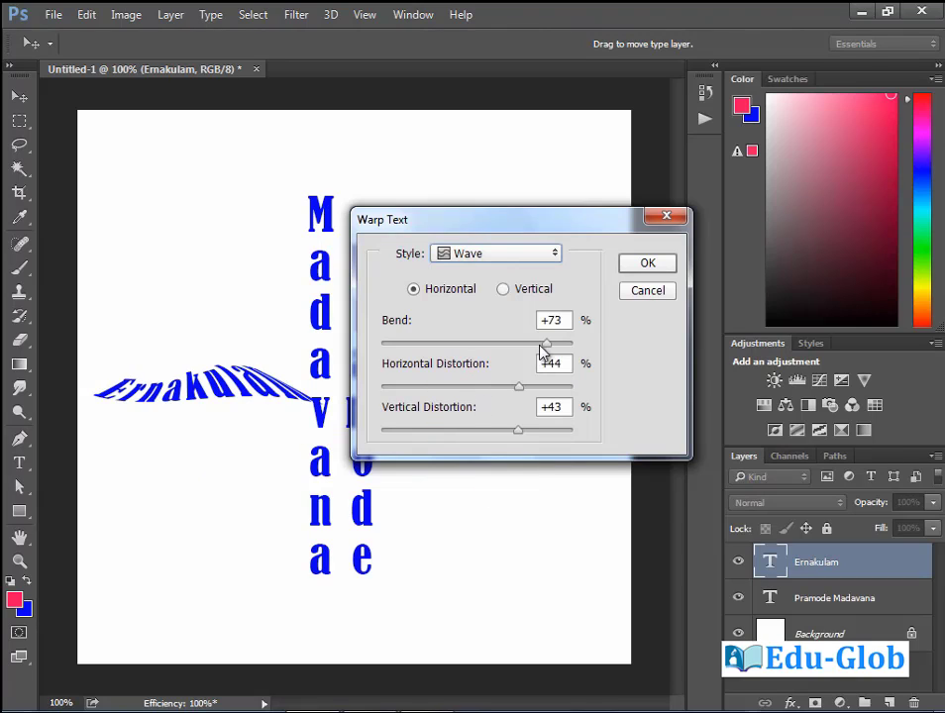
pyautogui.moveTo(542, 353); pyautogui.dragTo(458, 353)
pyautogui.moveTo(518, 387); pyautogui.dragTo(461, 386)
pyautogui.moveTo(515, 428); pyautogui.dragTo(442, 443)
# Try Squeeze (bend +4, vertical +29) and Fisheye, then set the warp style to None.
pyautogui.click(552, 256)
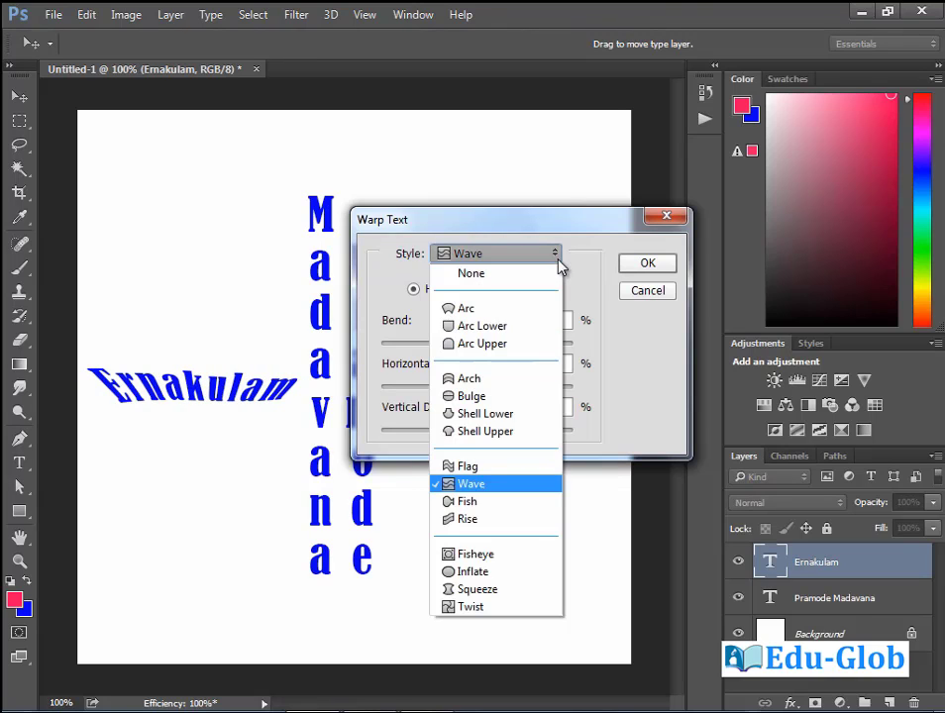
pyautogui.click(486, 591)
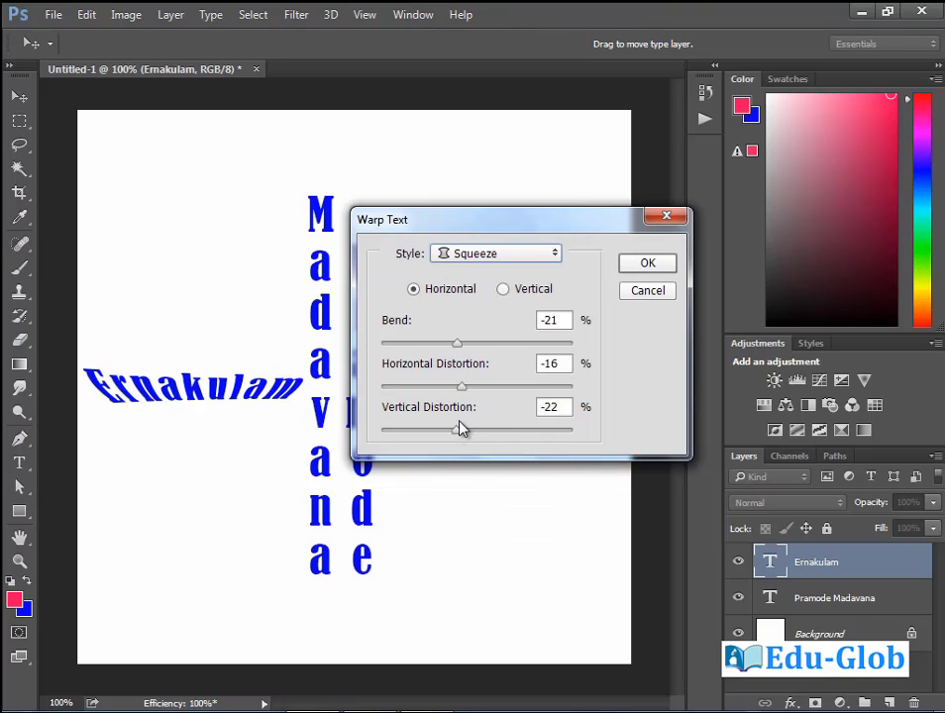
pyautogui.moveTo(457, 429); pyautogui.dragTo(505, 437)
pyautogui.moveTo(458, 344); pyautogui.dragTo(482, 345)
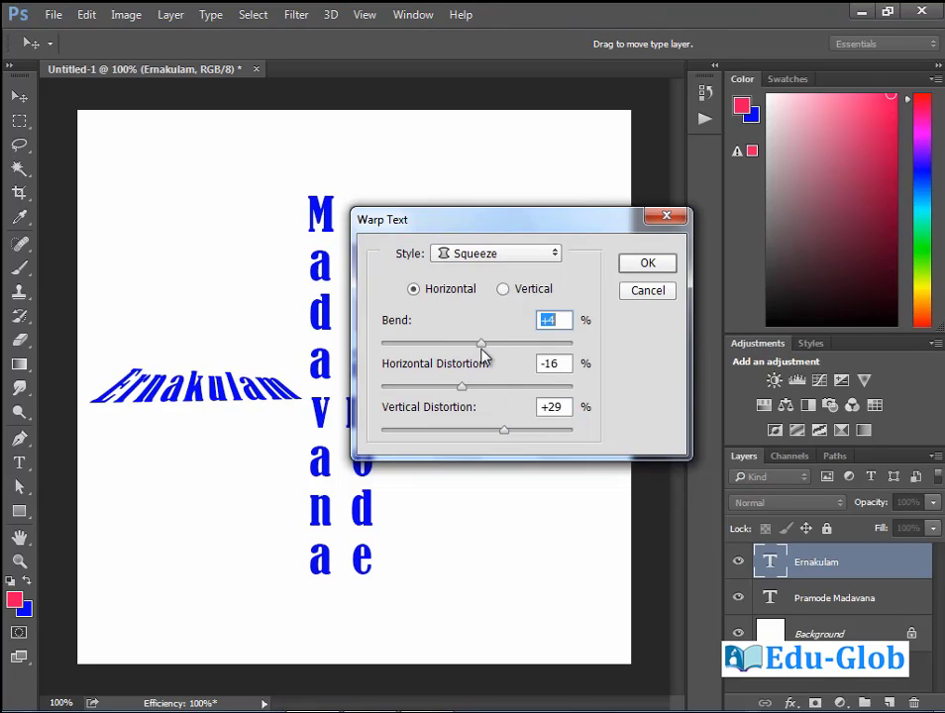
pyautogui.click(504, 289)
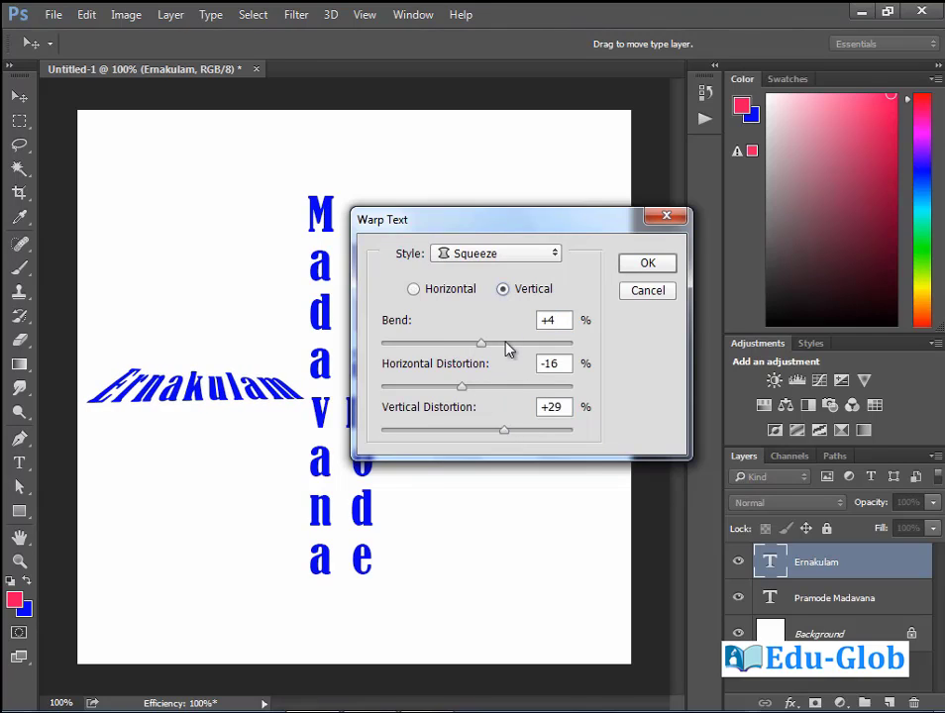
pyautogui.moveTo(482, 344); pyautogui.dragTo(500, 344)
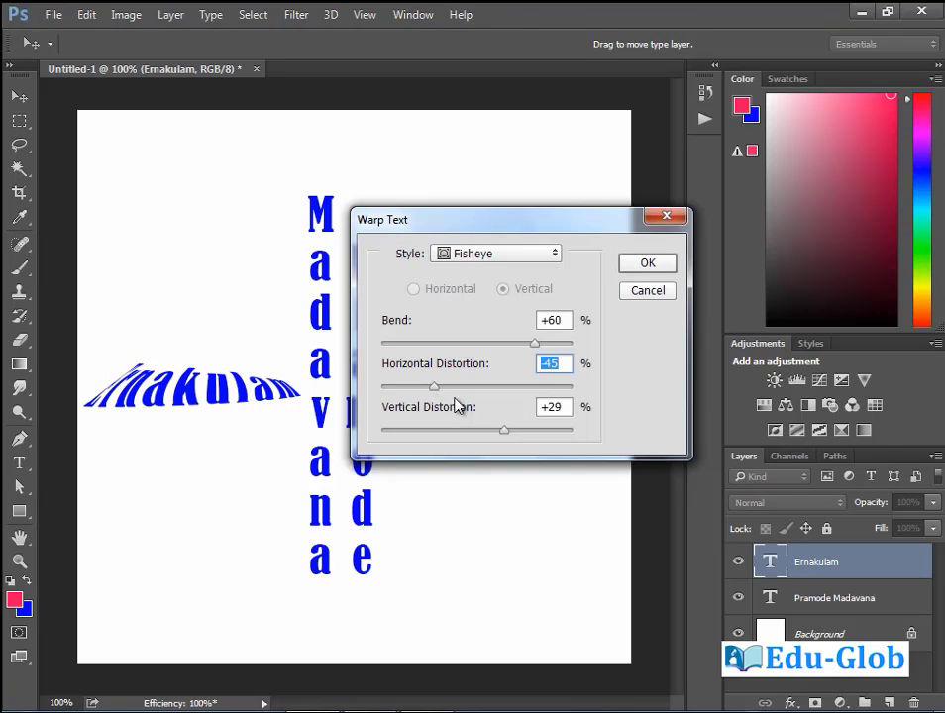
pyautogui.press('Down')
pyautogui.press('Down')
pyautogui.press('Down')
pyautogui.click(547, 256)
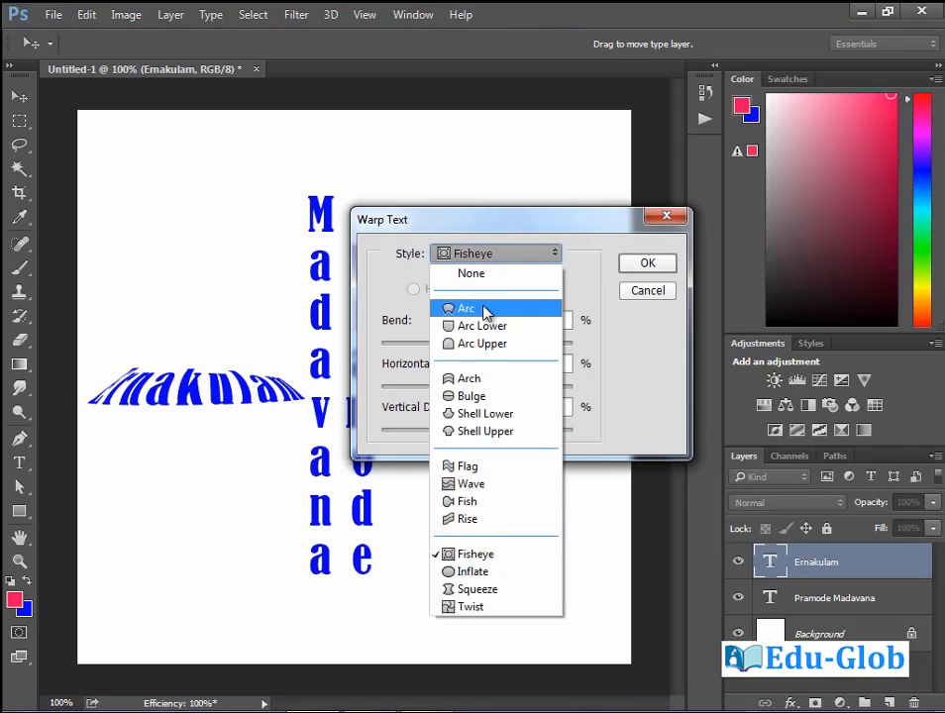
pyautogui.click(487, 271)
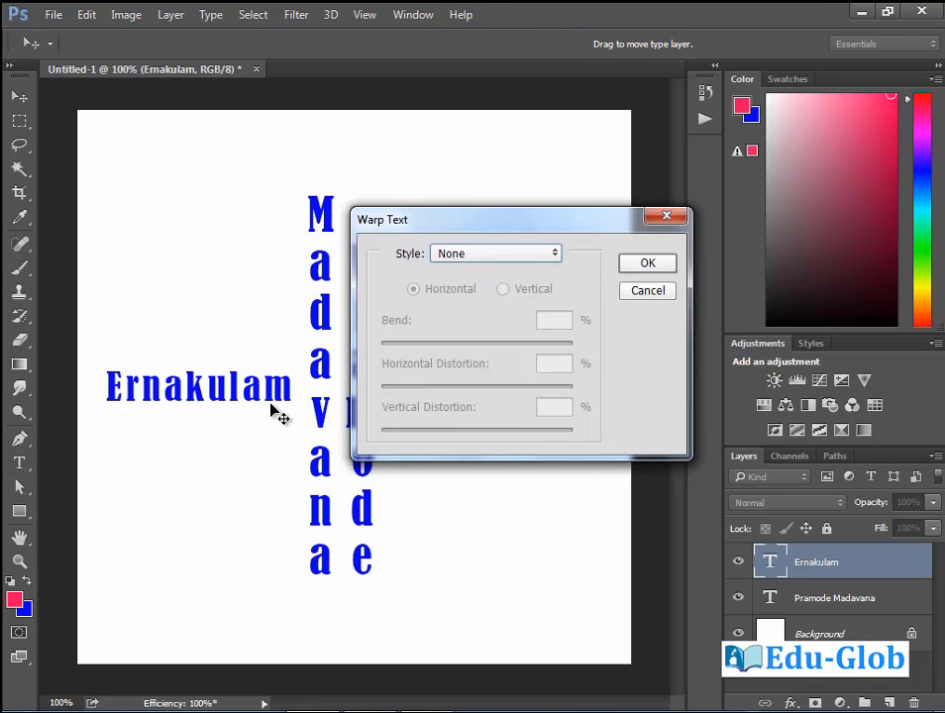
# Confirm the unwarped Ernakulam text and bring up the Character panel.
pyautogui.click(657, 269)
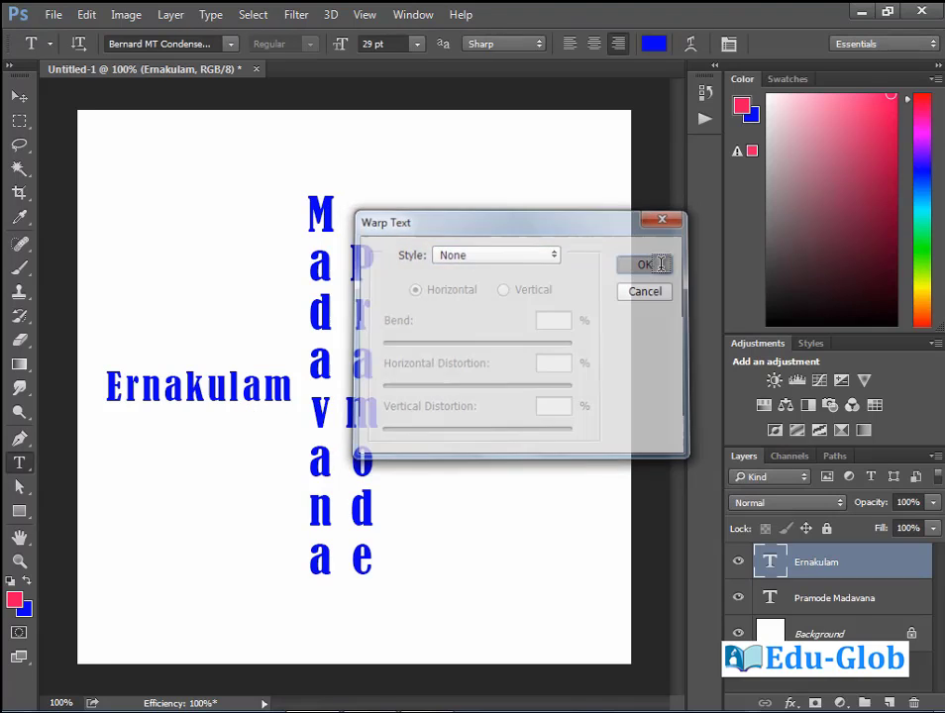
pyautogui.click(728, 46)
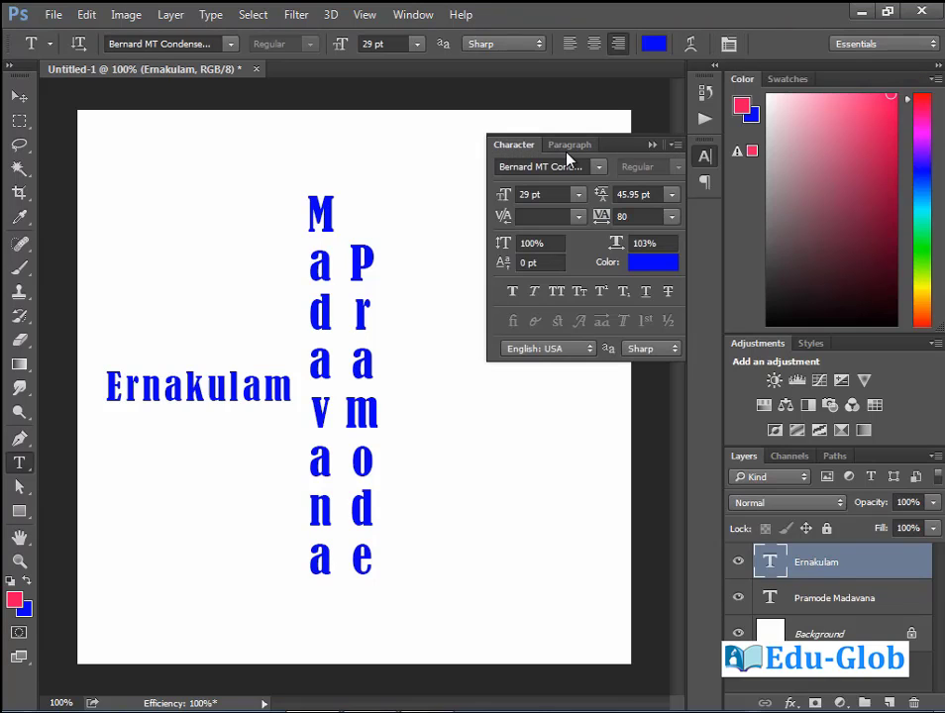
pyautogui.moveTo(614, 153); pyautogui.dragTo(604, 205)
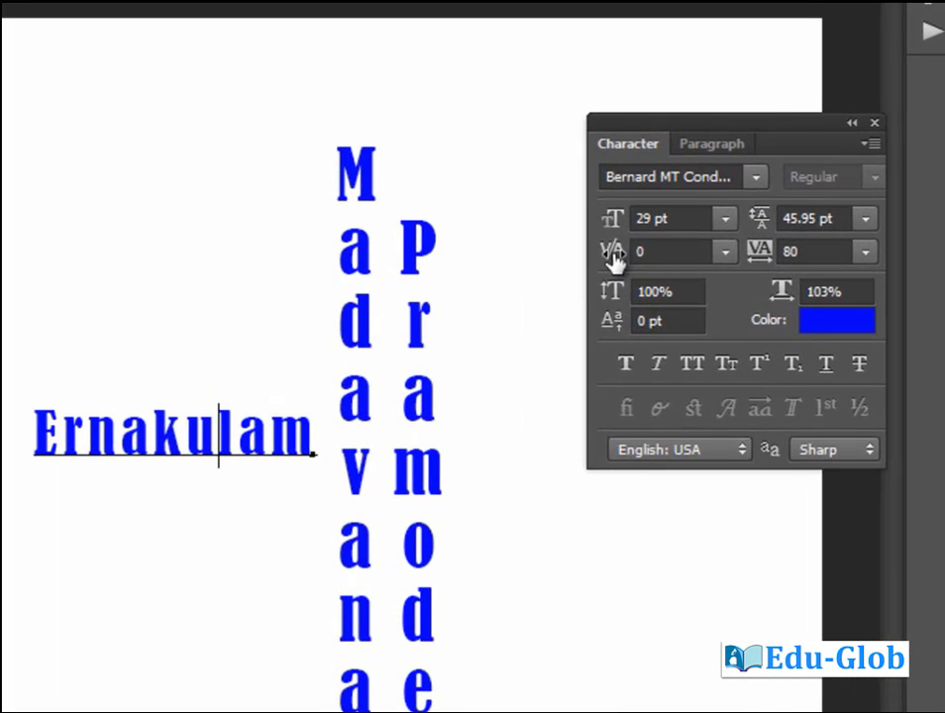
# Experiment with kerning in Ernakulam, then reset the kerning to 0.
pyautogui.moveTo(614, 256); pyautogui.dragTo(454, 369)
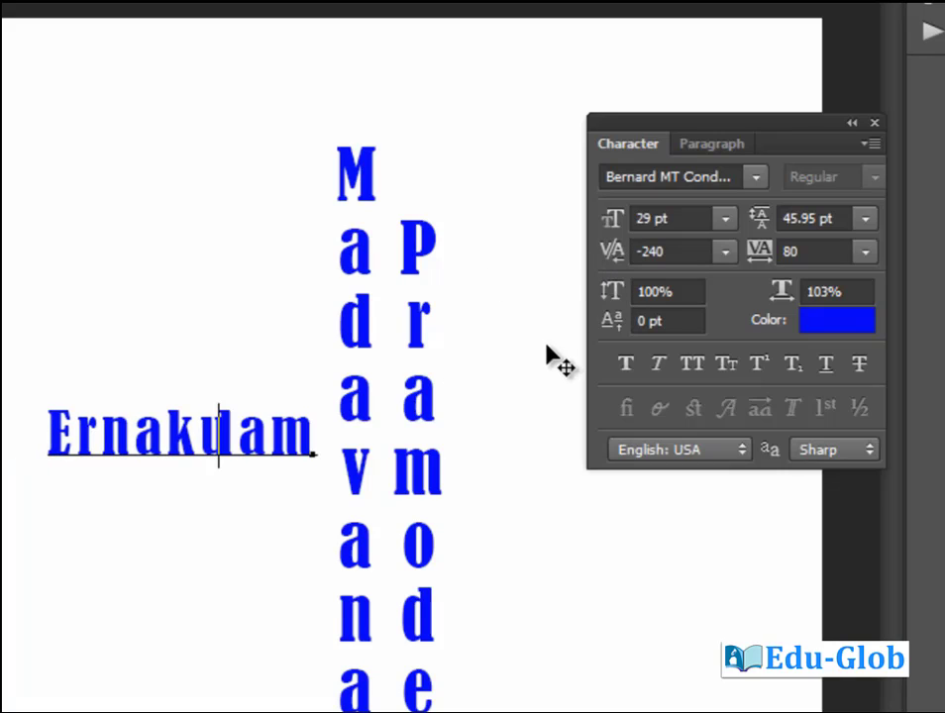
pyautogui.click(675, 255)
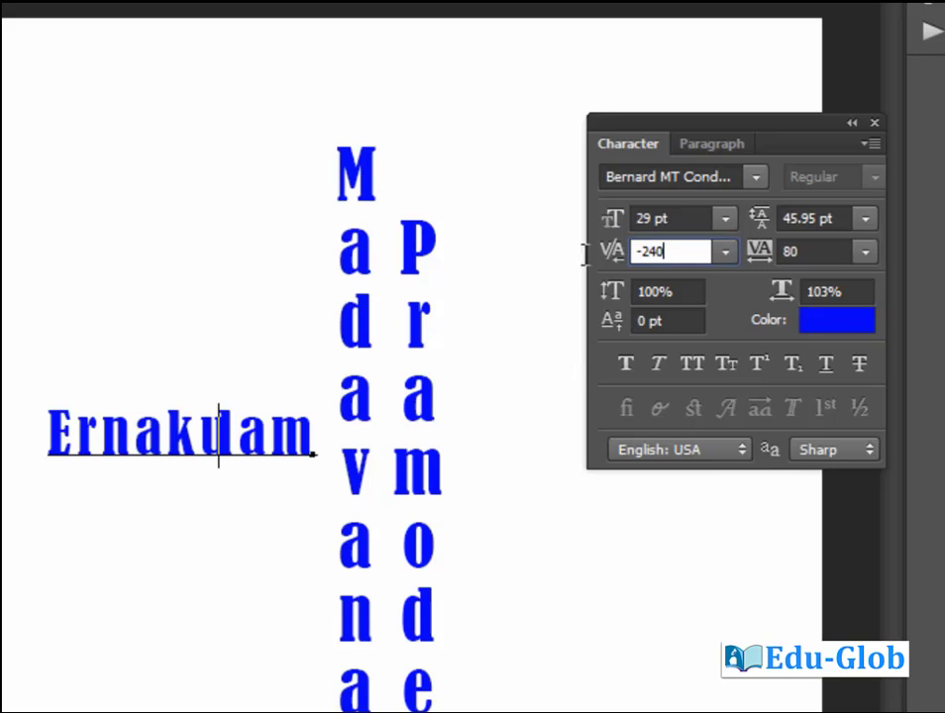
pyautogui.hotkey('ctrl', 'a')
pyautogui.write('0')
pyautogui.press('Return')
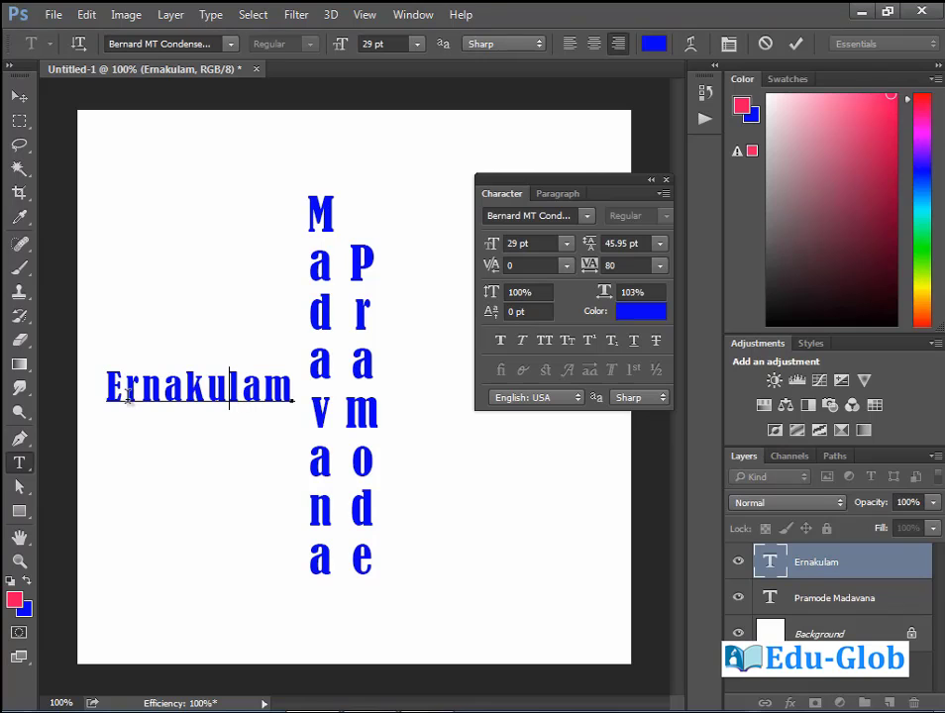
pyautogui.moveTo(109, 385); pyautogui.dragTo(185, 386)
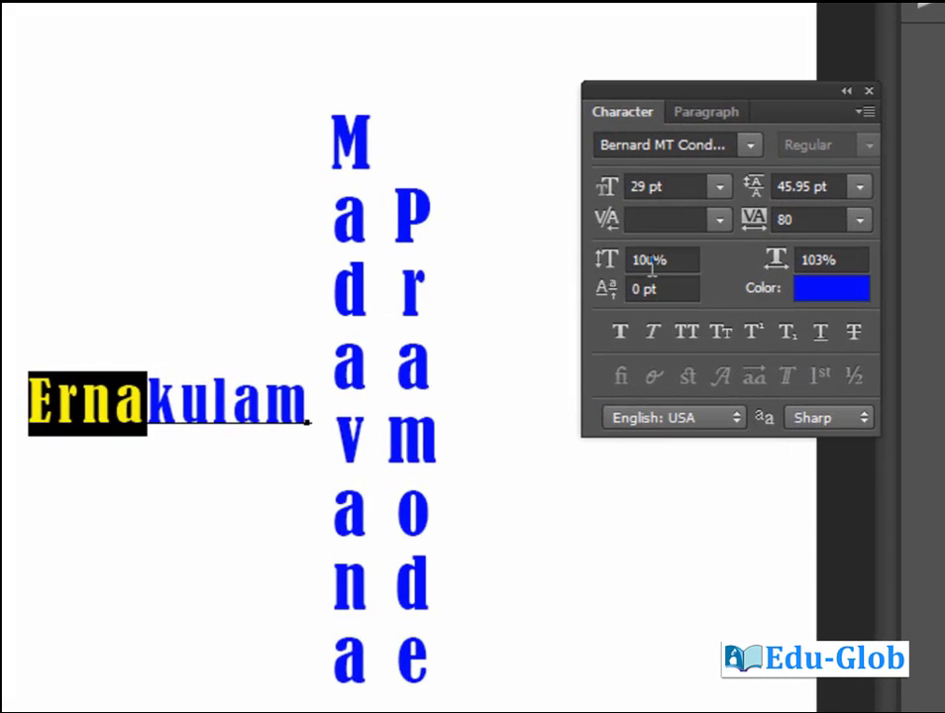
pyautogui.moveTo(607, 261); pyautogui.dragTo(731, 283)
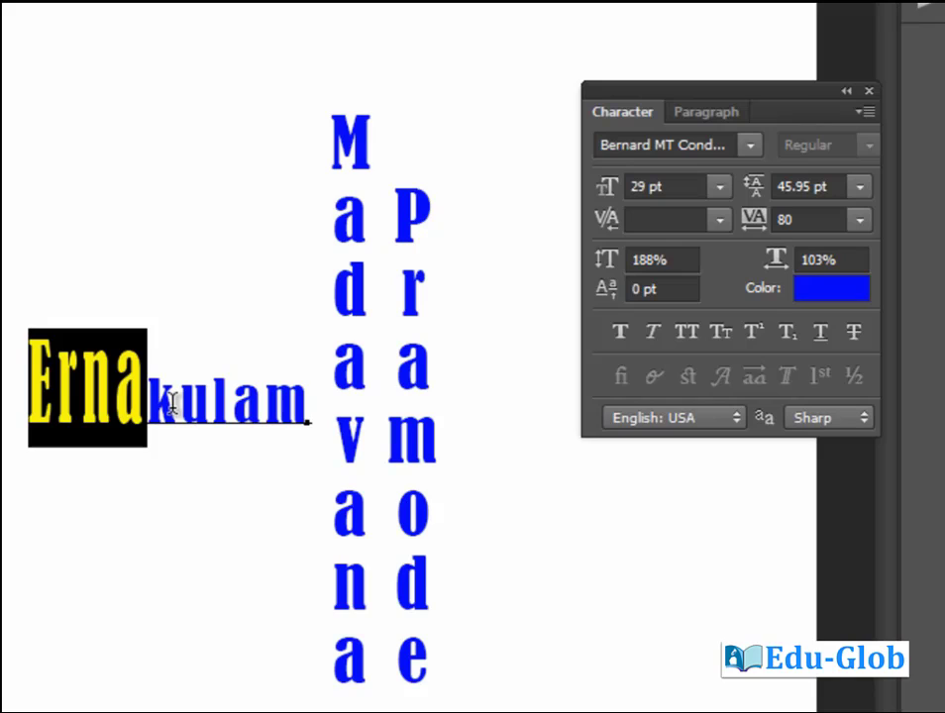
pyautogui.click(668, 261)
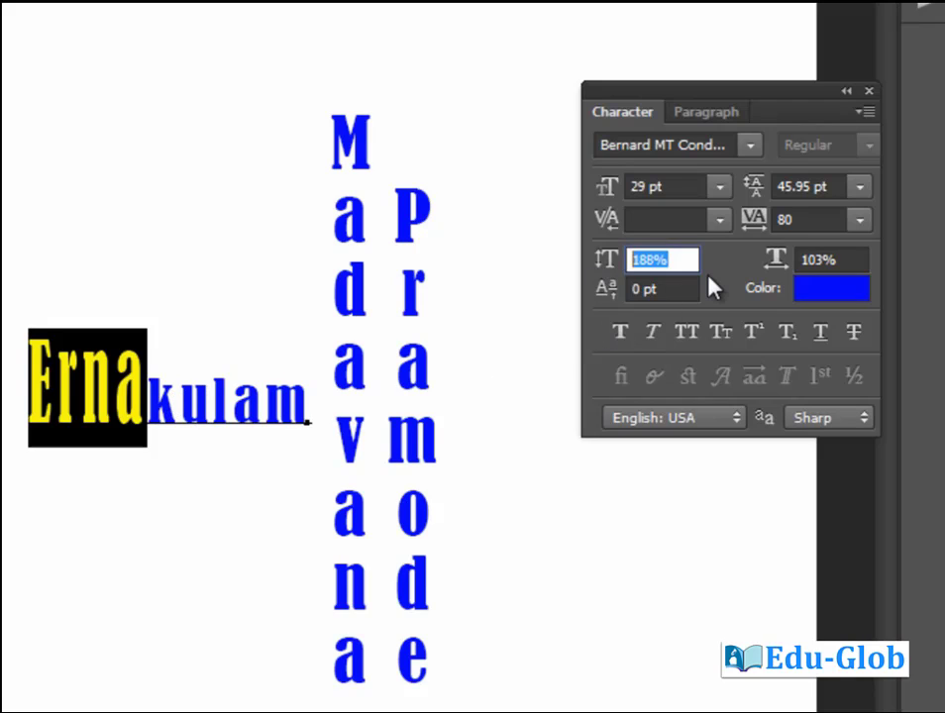
pyautogui.write('10')
pyautogui.press('Return')
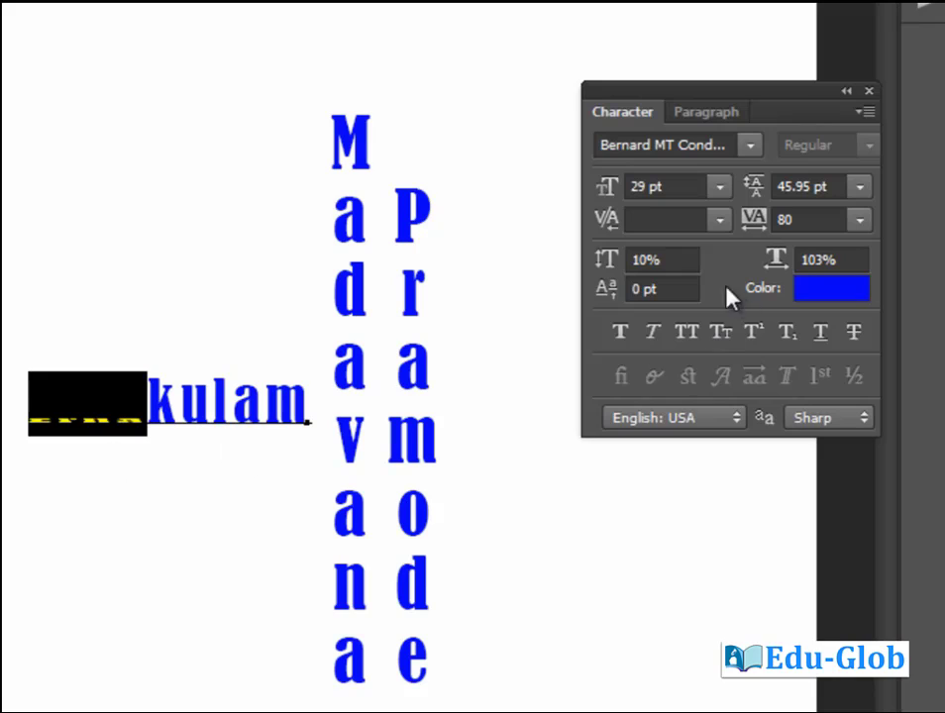
pyautogui.click(645, 259)
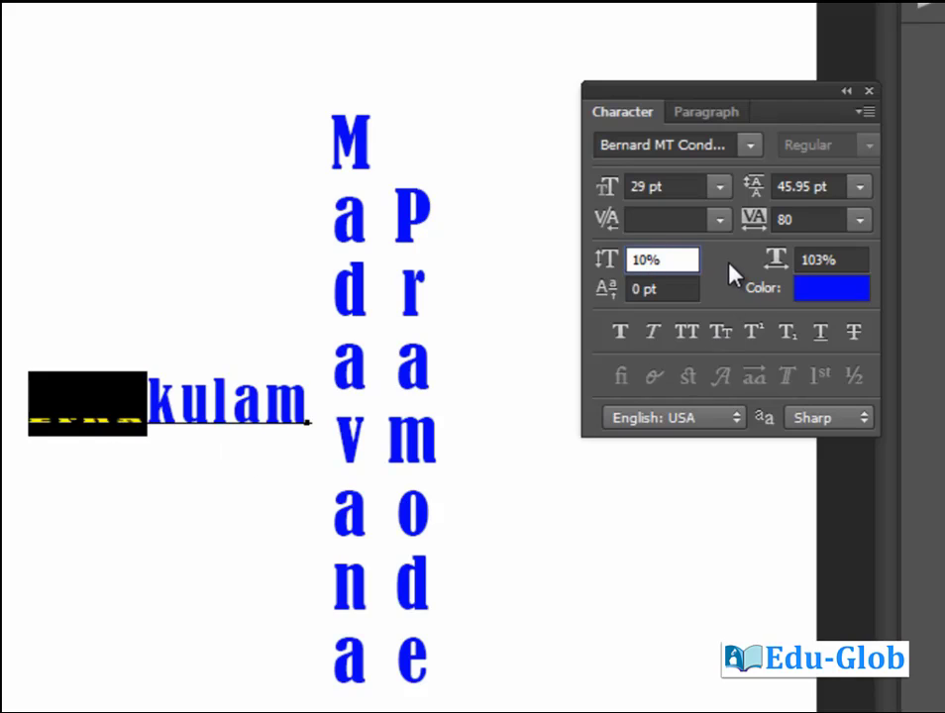
pyautogui.write('0')
pyautogui.press('Return')
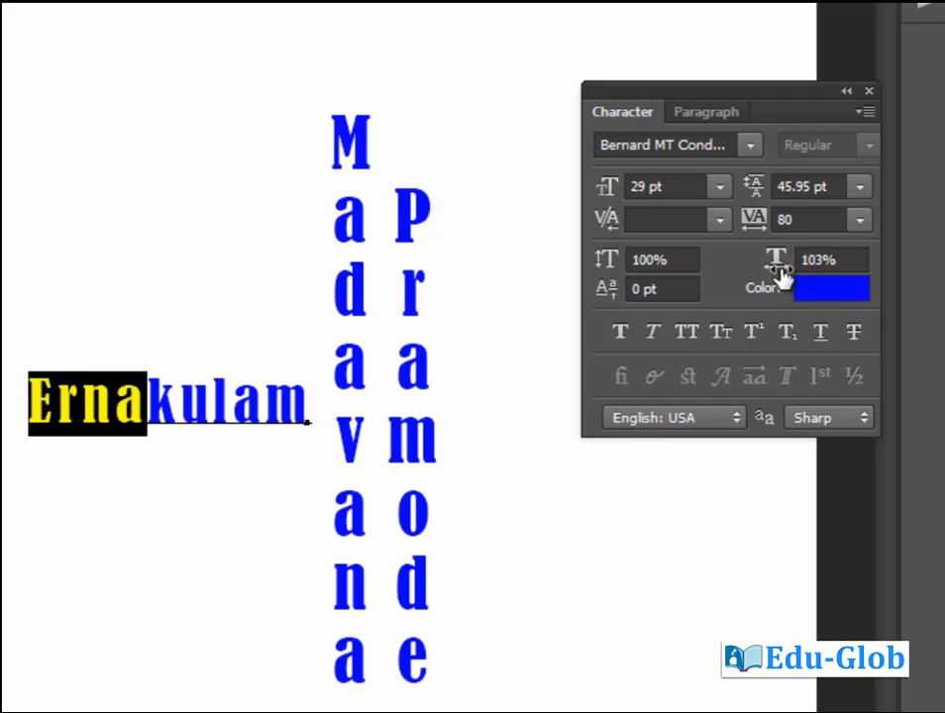
pyautogui.moveTo(777, 268); pyautogui.dragTo(911, 280)
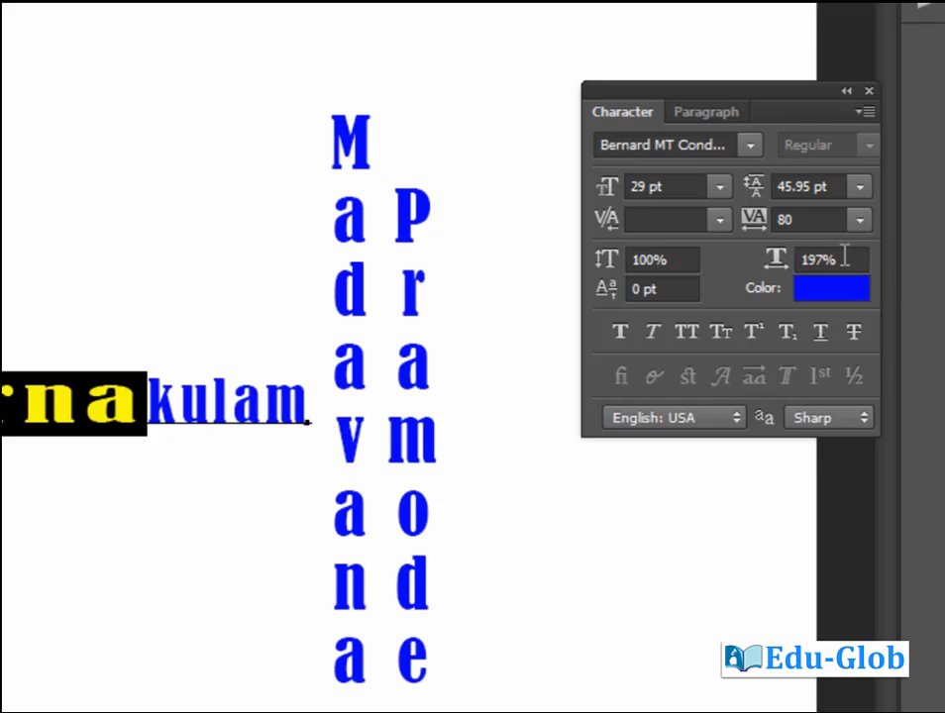
pyautogui.moveTo(782, 267); pyautogui.dragTo(585, 325)
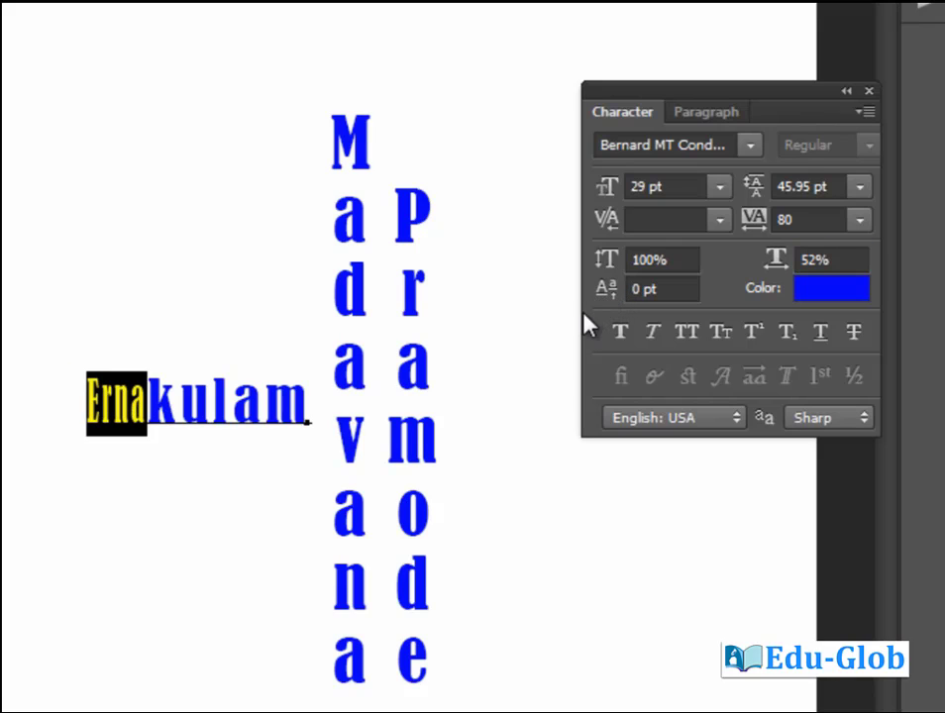
pyautogui.click(835, 259)
pyautogui.write('100')
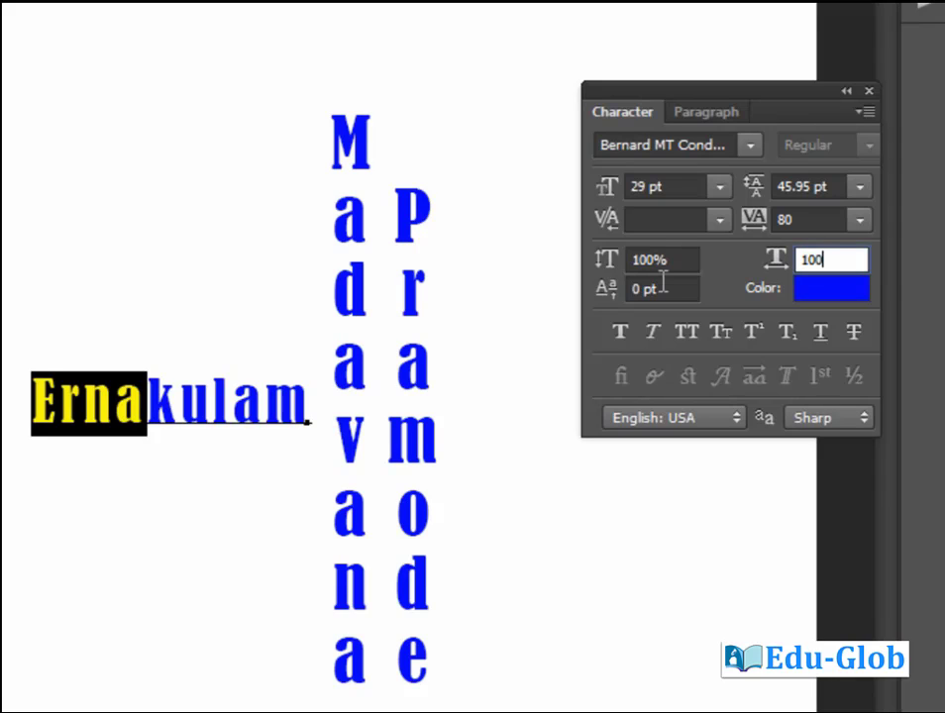
pyautogui.press('Return')
pyautogui.click(183, 409)
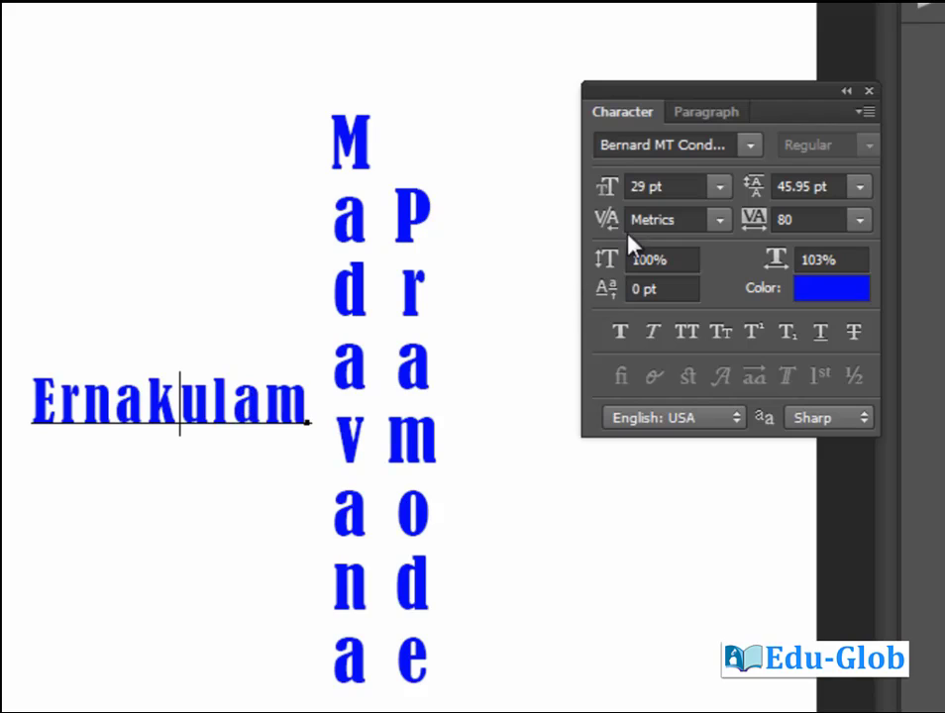
pyautogui.moveTo(34, 400); pyautogui.dragTo(327, 401)
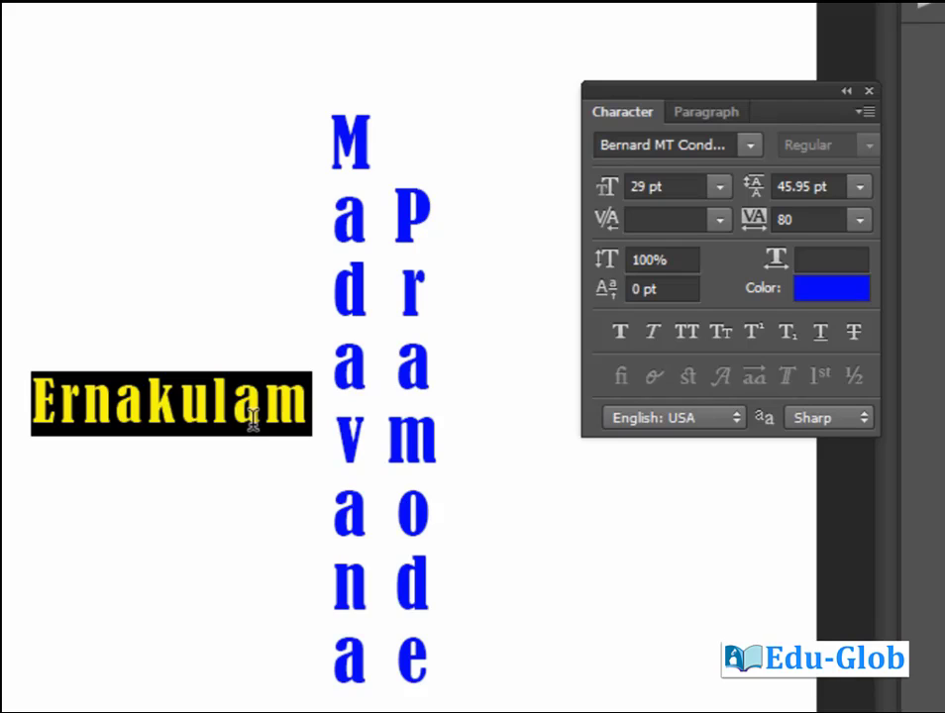
# Make Ernakulam faux bold and set its tracking to 80.
pyautogui.click(620, 332)
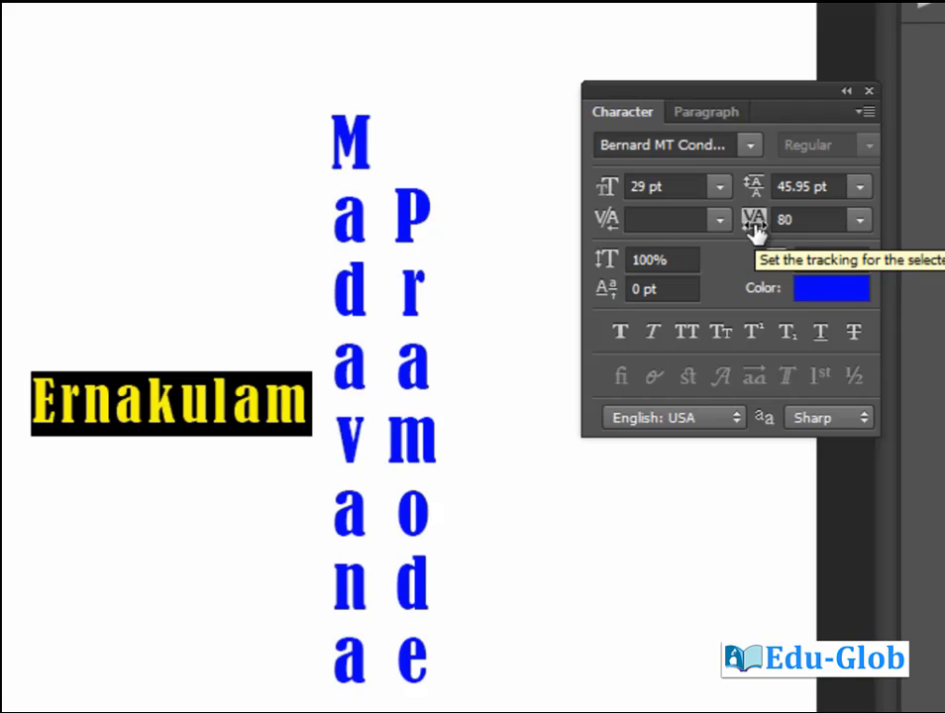
pyautogui.moveTo(755, 230); pyautogui.dragTo(696, 231)
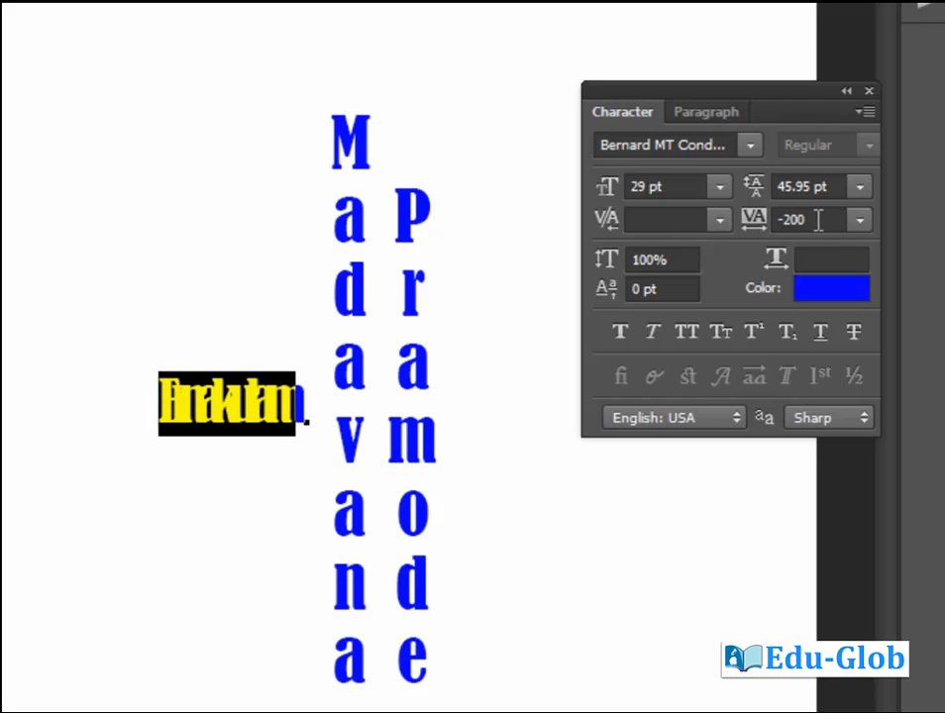
pyautogui.click(819, 220)
pyautogui.write('80')
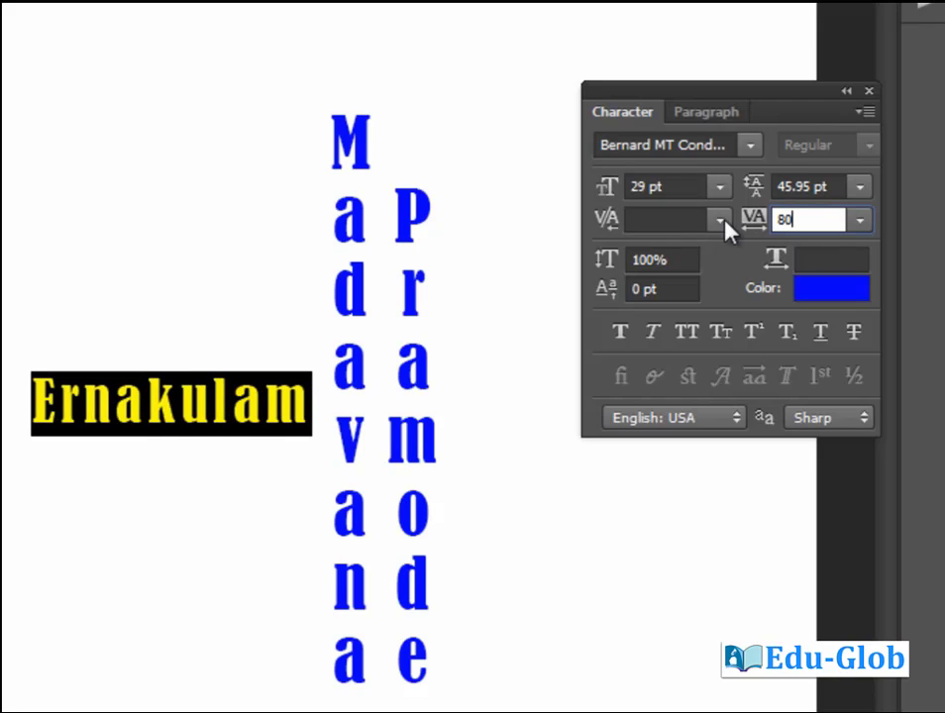
pyautogui.press('Return')
# Add Kerala on a new line below Ernakulam.
pyautogui.press('Right')
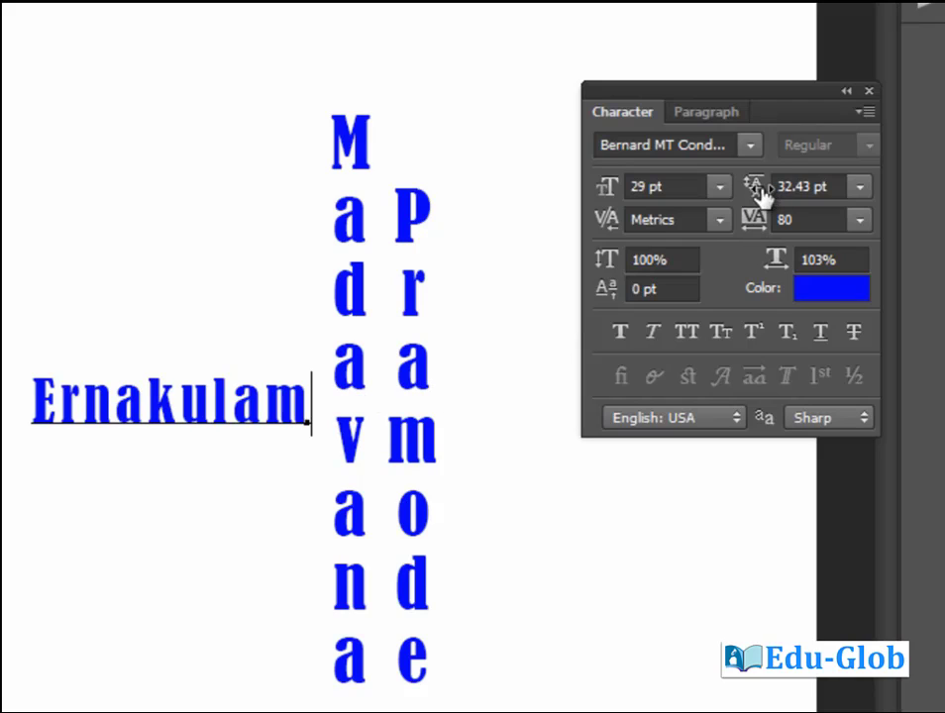
pyautogui.press('Return')
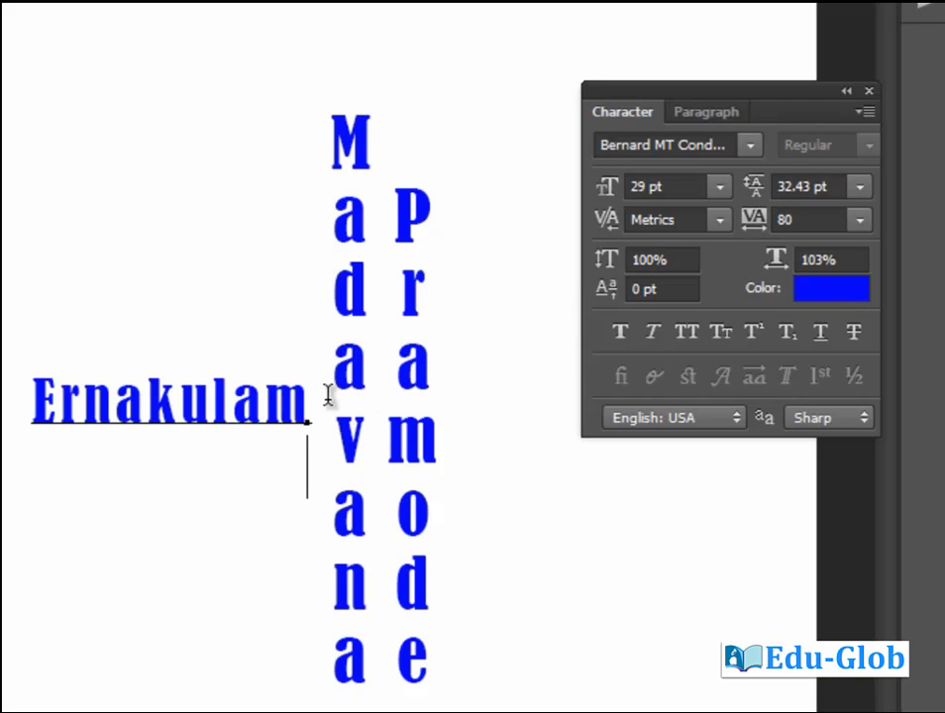
pyautogui.write('Kerala')
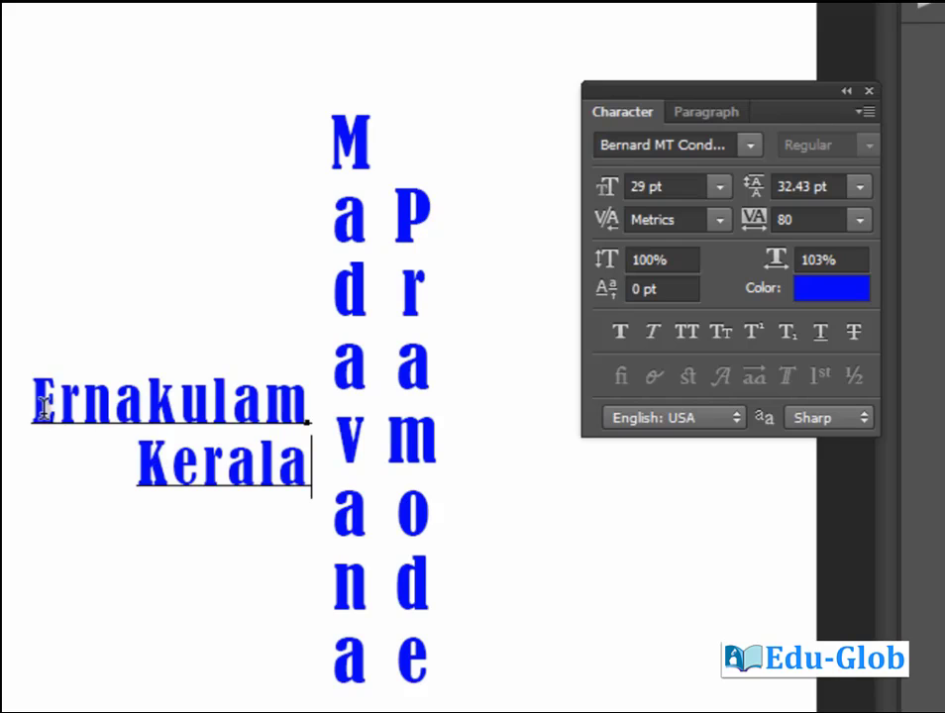
# Adjust the leading of both lines, settling it at 32.43 pt.
pyautogui.moveTo(40, 397); pyautogui.dragTo(327, 464)
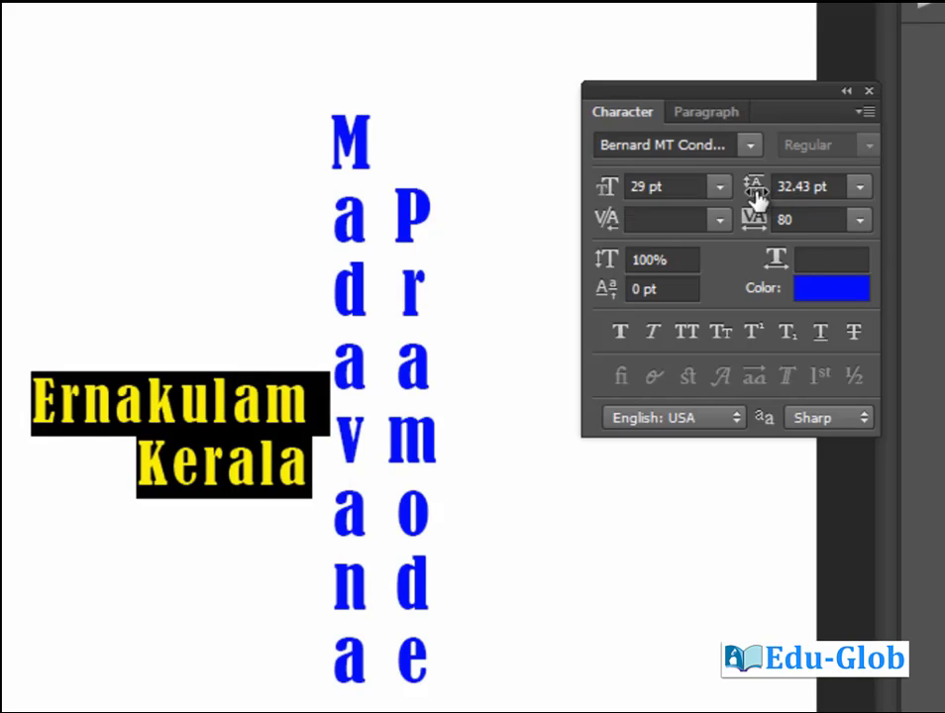
pyautogui.moveTo(755, 198); pyautogui.dragTo(682, 216)
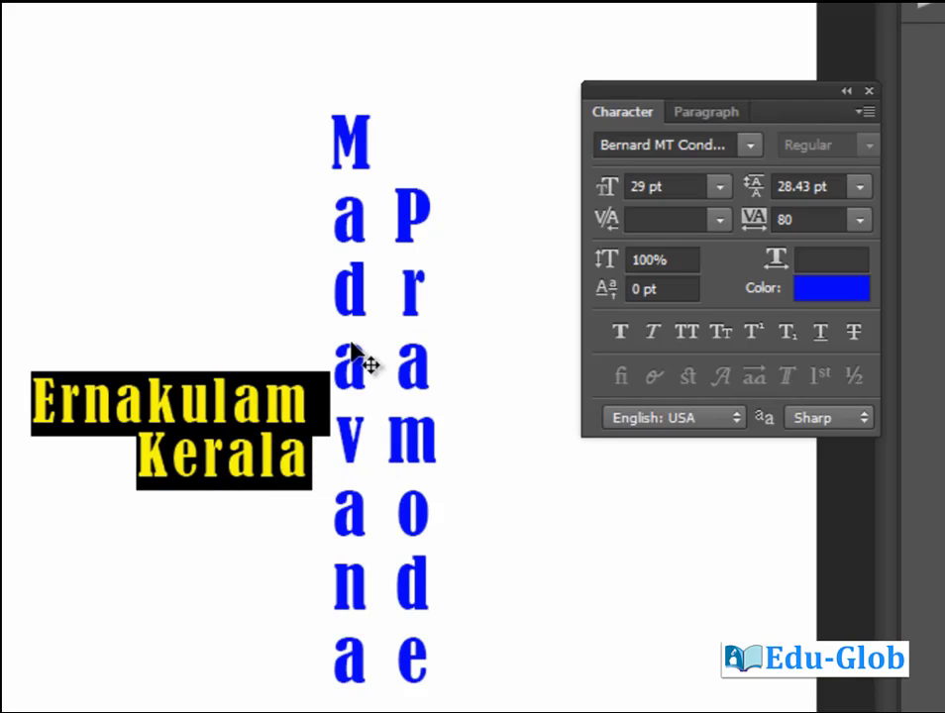
pyautogui.press('Up')
pyautogui.press('Up')
pyautogui.press('Up')
pyautogui.press('Up')
pyautogui.press('Up')
pyautogui.press('Up')
pyautogui.press('Up')
pyautogui.press('Up')
pyautogui.press('Up')
pyautogui.press('Up')
pyautogui.press('Up')
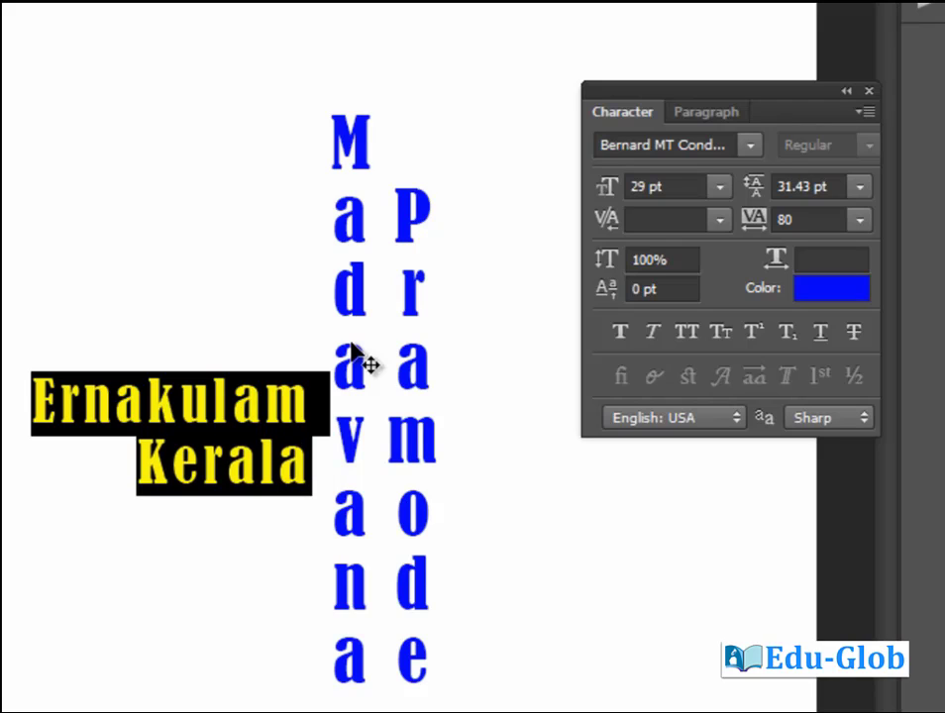
pyautogui.press('Up')
pyautogui.press('Up')
pyautogui.press('Up')
pyautogui.press('Up')
pyautogui.press('Up')
pyautogui.press('Up')
pyautogui.press('Up')
pyautogui.press('Up')
pyautogui.press('Up')
pyautogui.press('Up')
pyautogui.press('Up')
pyautogui.press('Up')
pyautogui.press('Up')
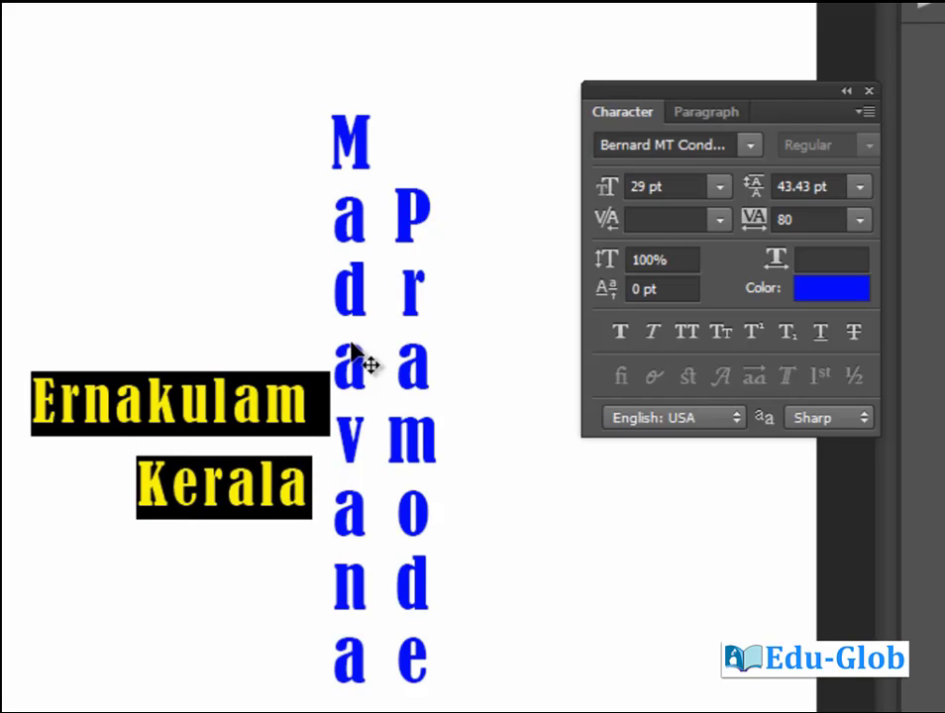
pyautogui.press('Up')
pyautogui.press('Up')
pyautogui.press('Up')
pyautogui.press('Up')
pyautogui.press('Up')
pyautogui.press('Up')
pyautogui.press('Up')
pyautogui.press('Up')
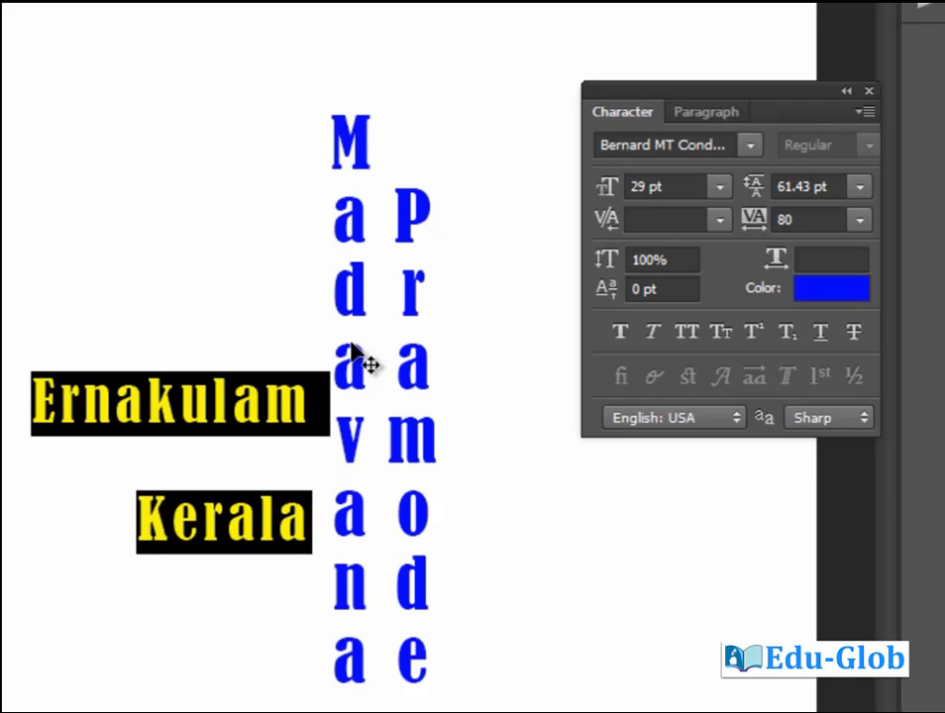
pyautogui.press('Down')
pyautogui.press('Down')
pyautogui.press('Down')
pyautogui.press('Down')
pyautogui.press('Down')
pyautogui.press('Down')
pyautogui.press('Down')
pyautogui.press('Down')
pyautogui.press('Down')
pyautogui.press('Down')
pyautogui.press('Down')
pyautogui.press('Down')
pyautogui.press('Down')
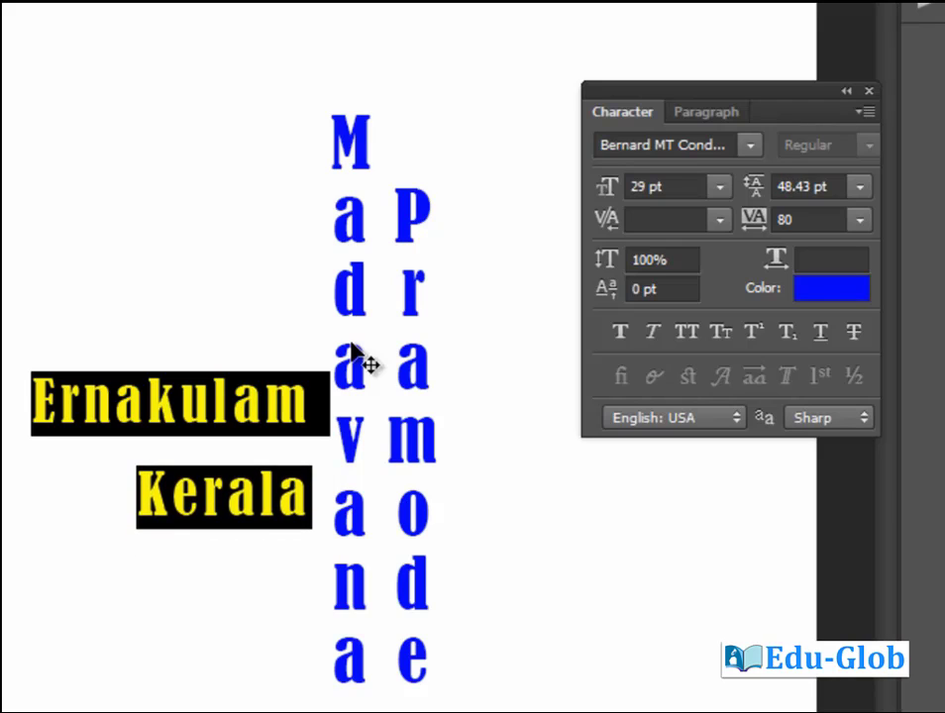
pyautogui.press('Down')
pyautogui.press('Down')
pyautogui.press('Down')
pyautogui.press('Down')
pyautogui.press('Down')
pyautogui.press('Down')
pyautogui.press('Down')
pyautogui.press('Down')
pyautogui.press('Down')
pyautogui.press('Down')
pyautogui.press('Down')
pyautogui.press('Down')
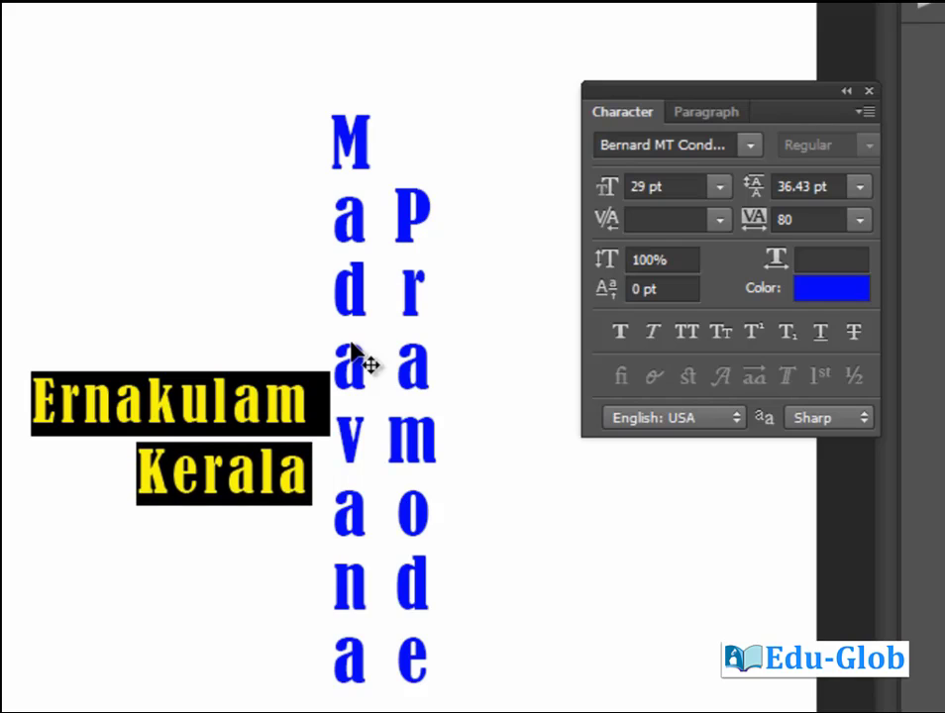
pyautogui.press('Down')
pyautogui.press('Down')
pyautogui.press('Down')
pyautogui.press('Down')
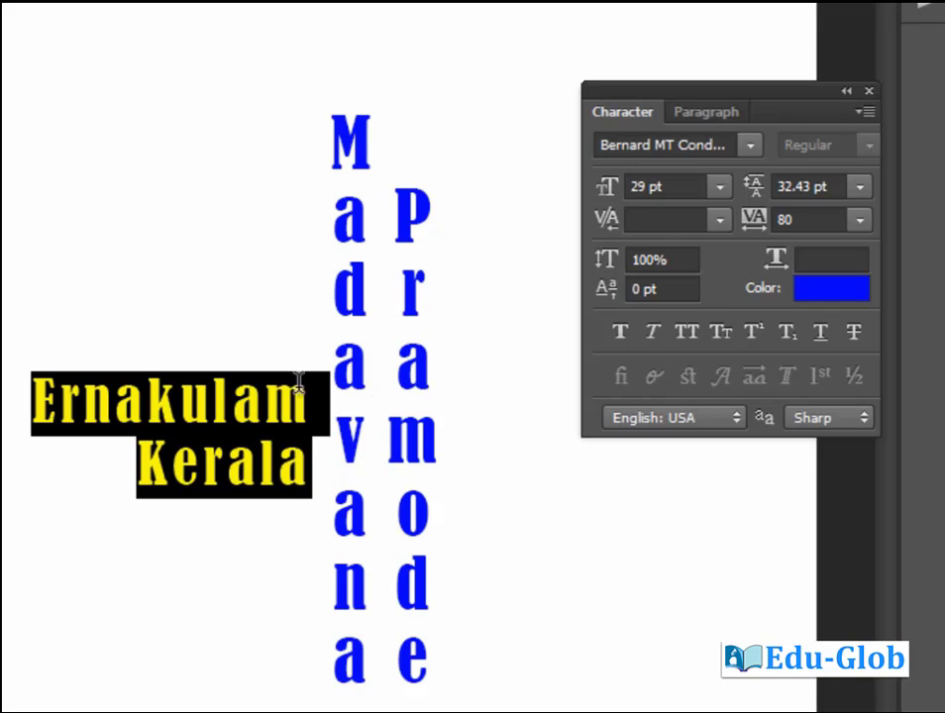
pyautogui.click(214, 401)
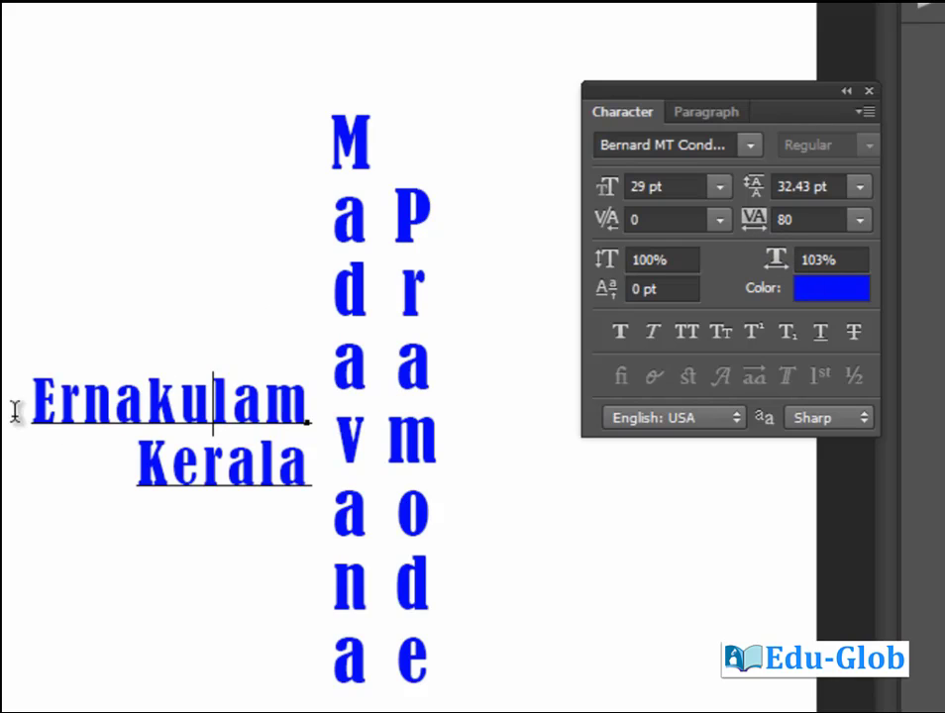
# Adjust Ernakulam's tracking to 20, then select its kulam letters.
pyautogui.moveTo(41, 399); pyautogui.dragTo(323, 387)
pyautogui.hotkey('alt', 'Right')
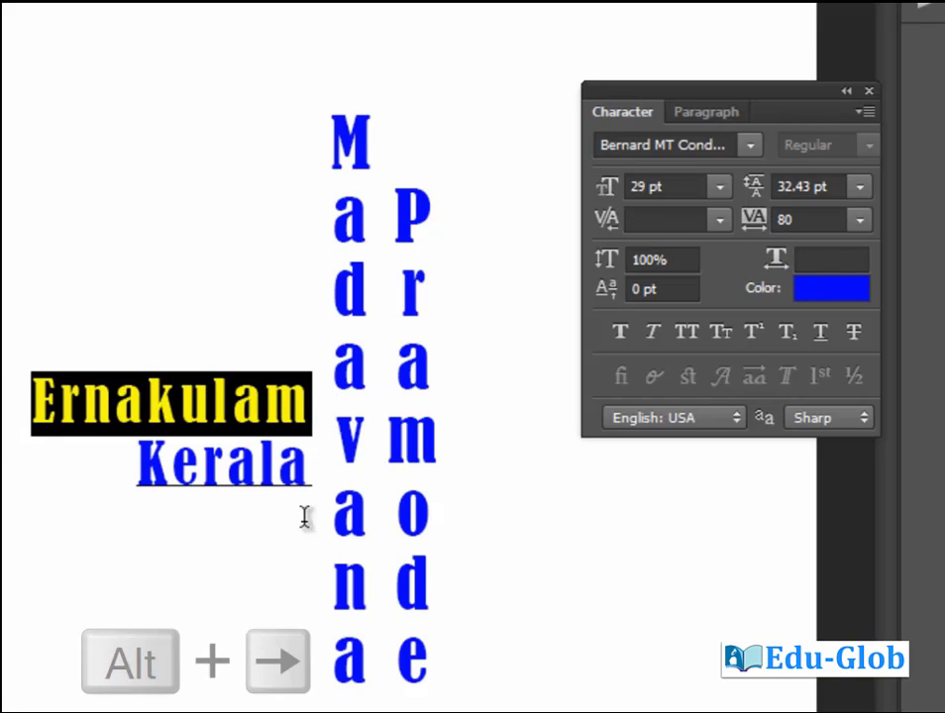
pyautogui.hotkey('alt', 'Right')
pyautogui.hotkey('alt', 'Right')
pyautogui.hotkey('alt', 'Right')
pyautogui.hotkey('alt', 'Right')
pyautogui.hotkey('alt', 'Right')
pyautogui.hotkey('alt', 'Right')
pyautogui.hotkey('alt', 'Right')
pyautogui.hotkey('alt', 'Right')
pyautogui.hotkey('alt', 'Right')
pyautogui.hotkey('alt', 'Right')
pyautogui.hotkey('alt', 'Right')
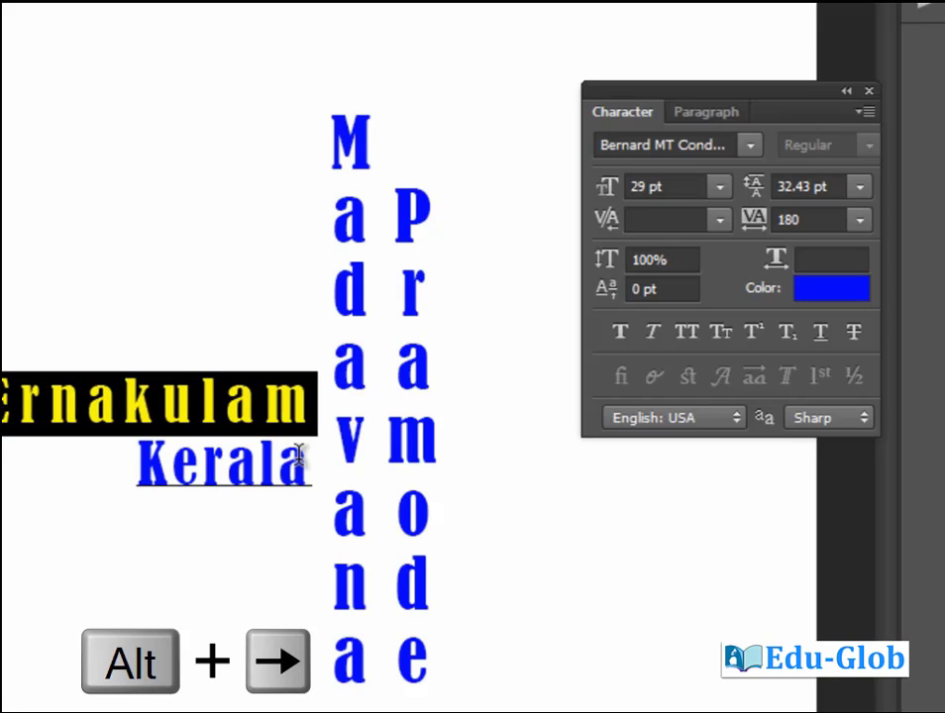
pyautogui.hotkey('alt', 'Right')
pyautogui.hotkey('alt', 'Right')
pyautogui.hotkey('alt', 'Right')
pyautogui.hotkey('alt', 'Right')
pyautogui.hotkey('alt', 'Right')
pyautogui.hotkey('alt', 'Right')
pyautogui.hotkey('alt', 'Right')
pyautogui.hotkey('alt', 'Right')
pyautogui.hotkey('alt', 'Right')
pyautogui.hotkey('alt', 'Right')
pyautogui.hotkey('alt', 'Right')
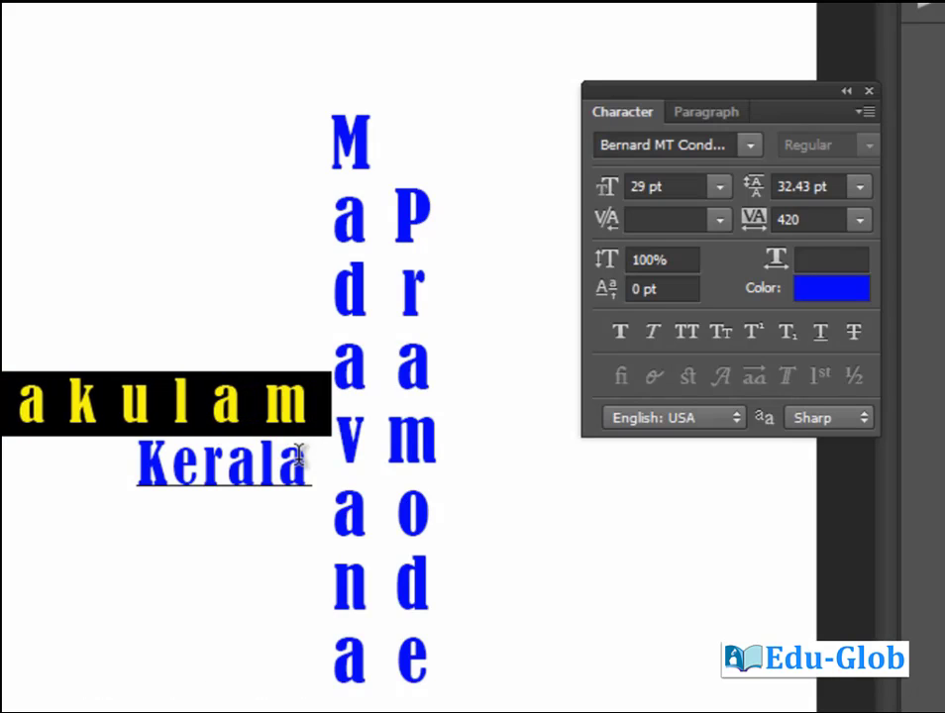
pyautogui.hotkey('alt', 'Left')
pyautogui.hotkey('alt', 'Left')
pyautogui.hotkey('alt', 'Left')
pyautogui.hotkey('alt', 'Left')
pyautogui.hotkey('alt', 'Left')
pyautogui.hotkey('alt', 'Left')
pyautogui.hotkey('alt', 'Left')
pyautogui.hotkey('alt', 'Left')
pyautogui.hotkey('alt', 'Left')
pyautogui.hotkey('alt', 'Left')
pyautogui.hotkey('alt', 'Left')
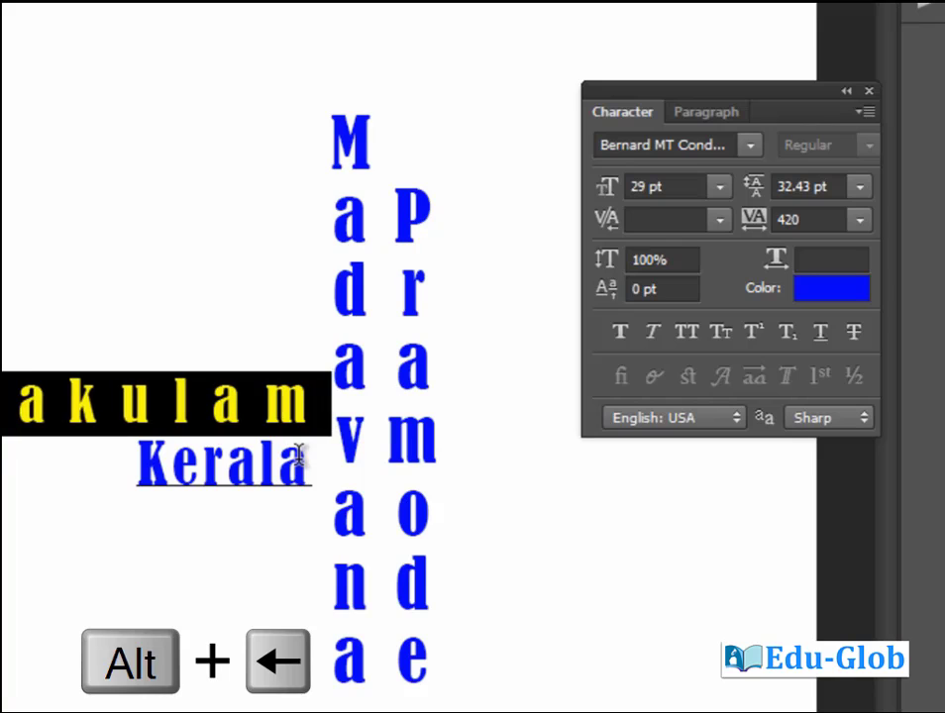
pyautogui.hotkey('alt', 'Left')
pyautogui.hotkey('alt', 'Left')
pyautogui.hotkey('alt', 'Left')
pyautogui.hotkey('alt', 'Left')
pyautogui.hotkey('alt', 'Left')
pyautogui.hotkey('alt', 'Left')
pyautogui.hotkey('alt', 'Left')
pyautogui.hotkey('alt', 'Left')
pyautogui.hotkey('alt', 'Left')
pyautogui.hotkey('alt', 'Left')
pyautogui.hotkey('alt', 'Left')
pyautogui.hotkey('alt', 'Left')
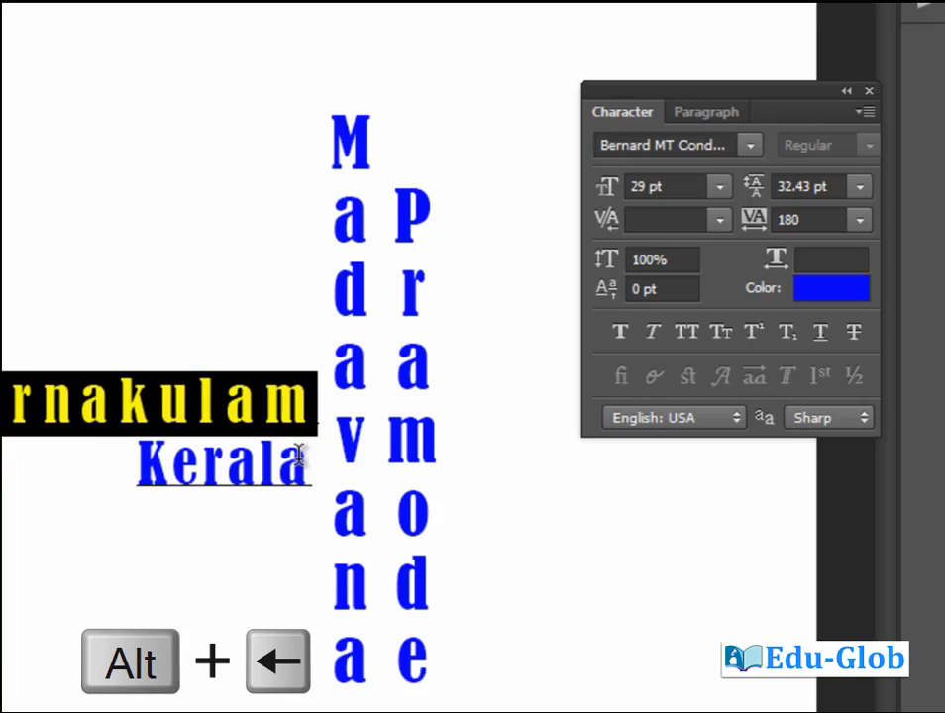
pyautogui.hotkey('alt', 'Left')
pyautogui.hotkey('alt', 'Left')
pyautogui.hotkey('shift', 'Right')
pyautogui.hotkey('shift', 'Right')
pyautogui.hotkey('shift', 'Right')
pyautogui.hotkey('shift', 'Right')
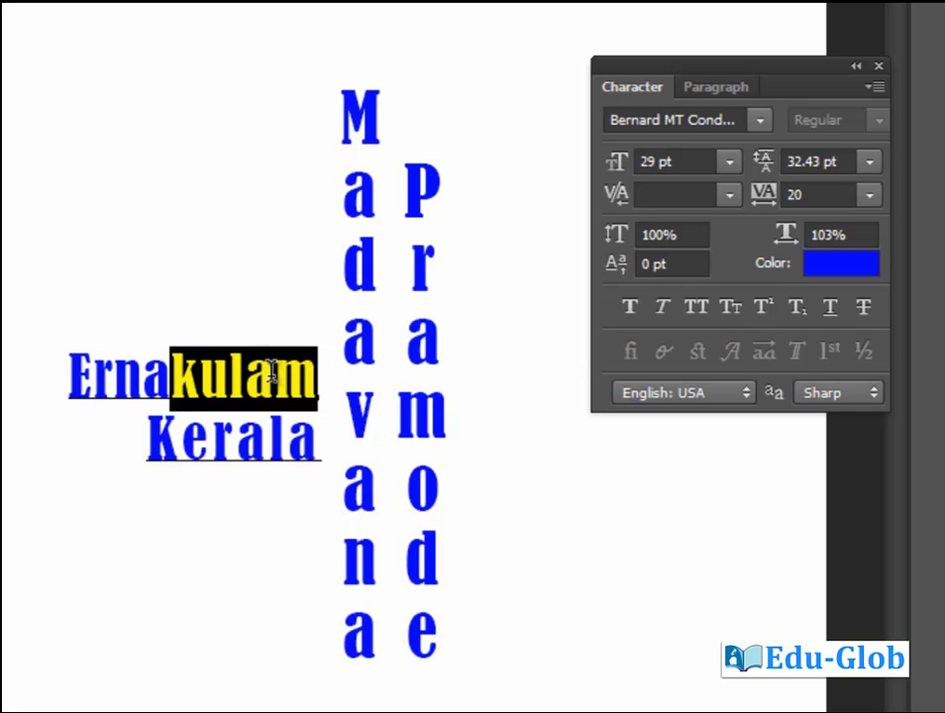
# Try Faux Bold, All Caps and Small Caps on kulam, keep only Faux Italic, and commit the text.
pyautogui.click(629, 307)
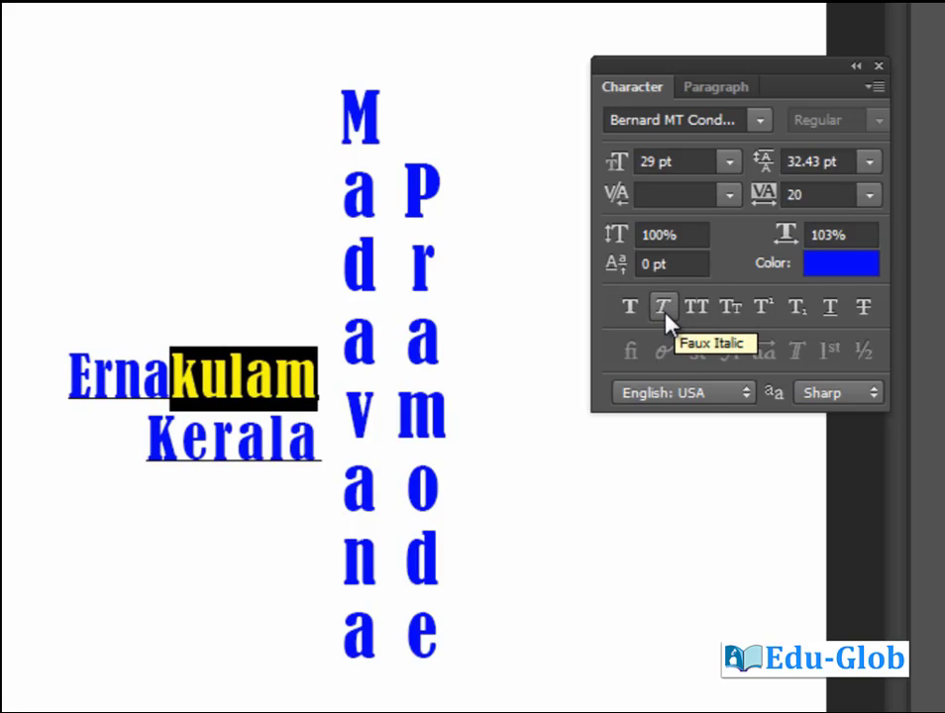
pyautogui.click(663, 309)
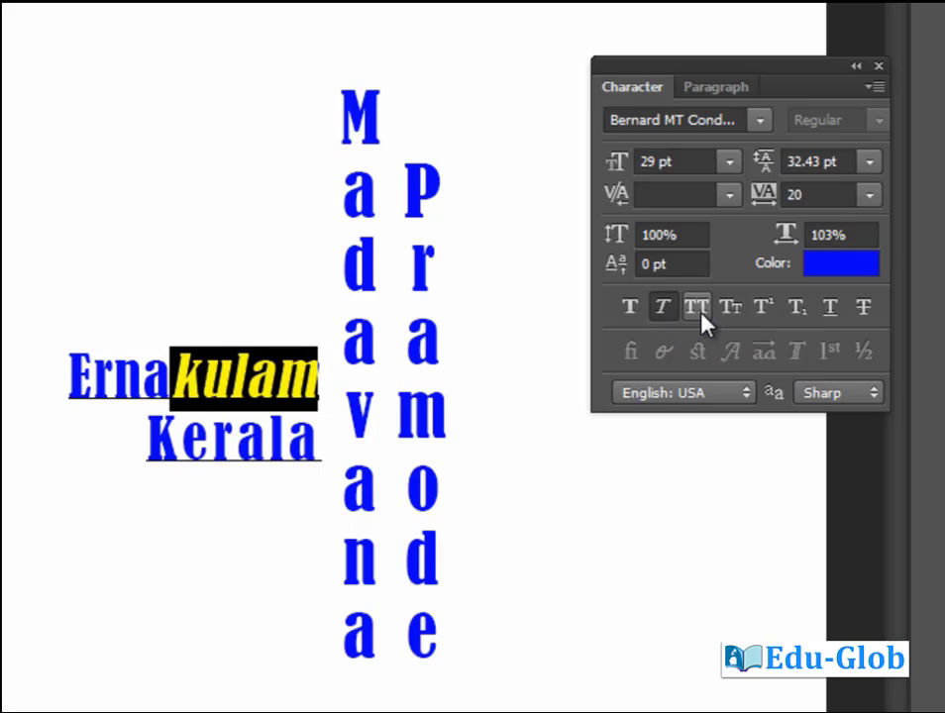
pyautogui.click(699, 311)
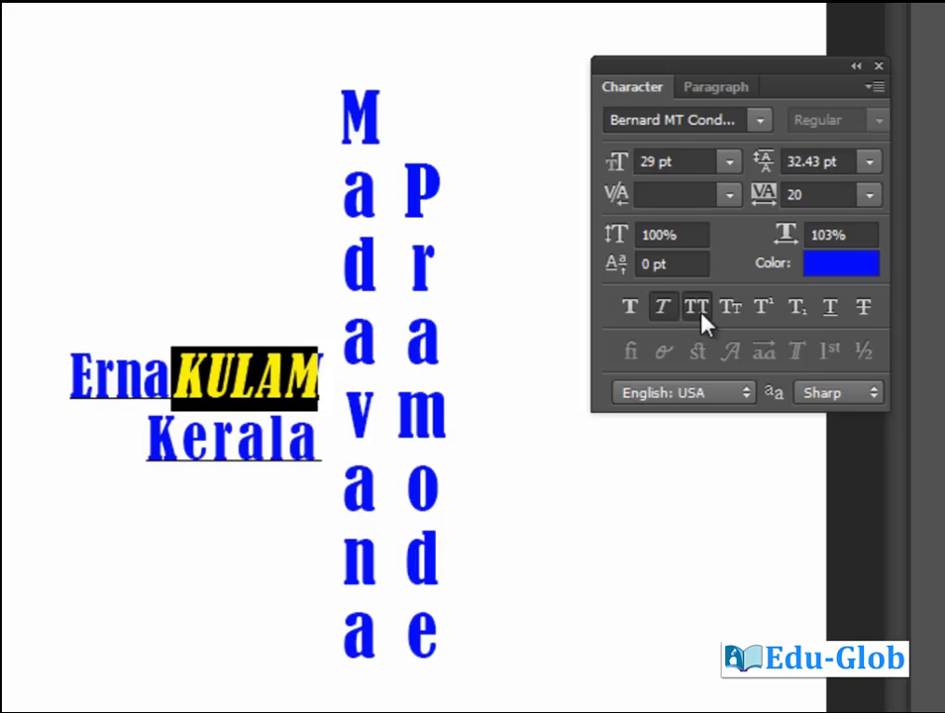
pyautogui.click(701, 313)
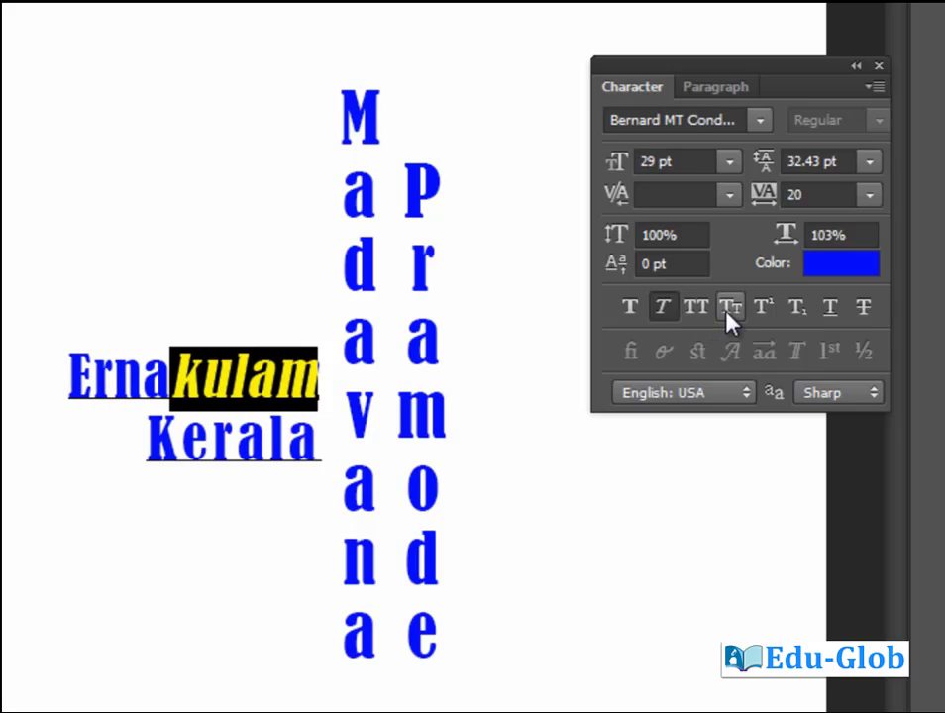
pyautogui.click(730, 309)
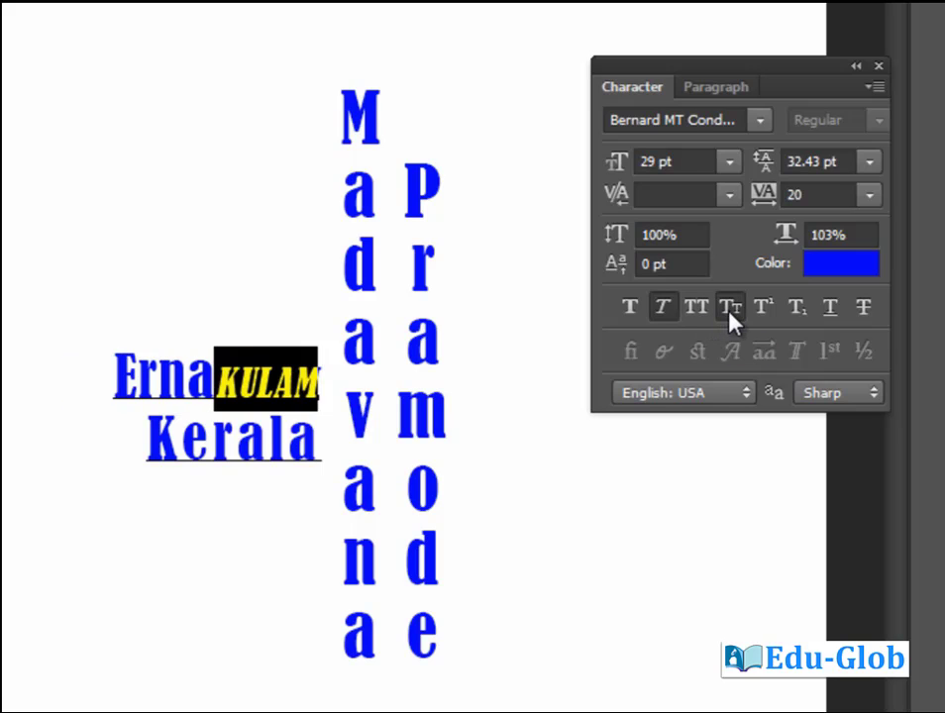
pyautogui.click(730, 311)
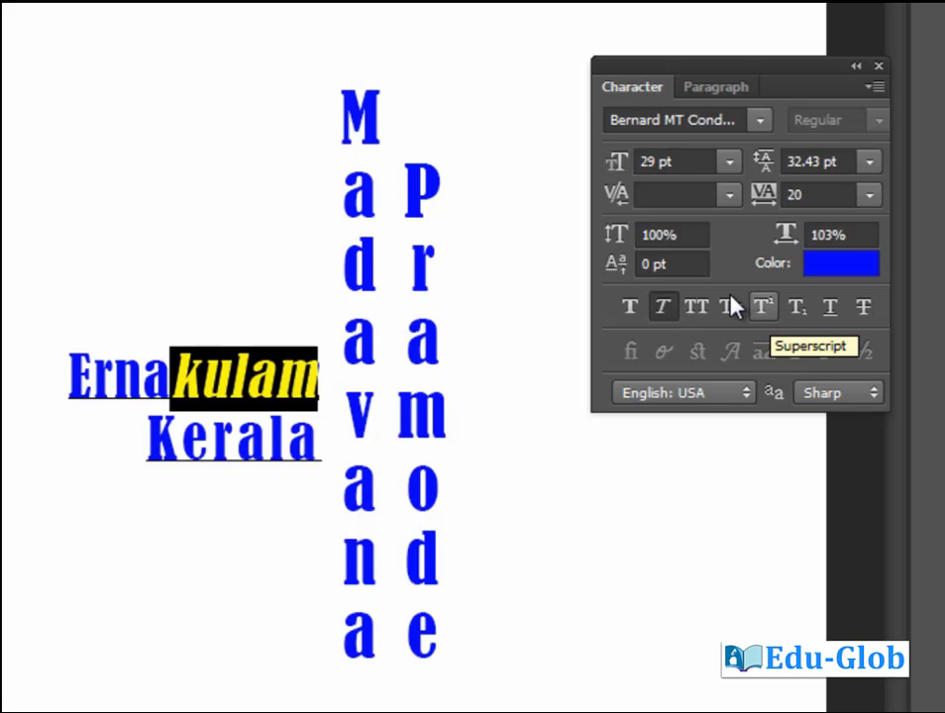
pyautogui.click(248, 375)
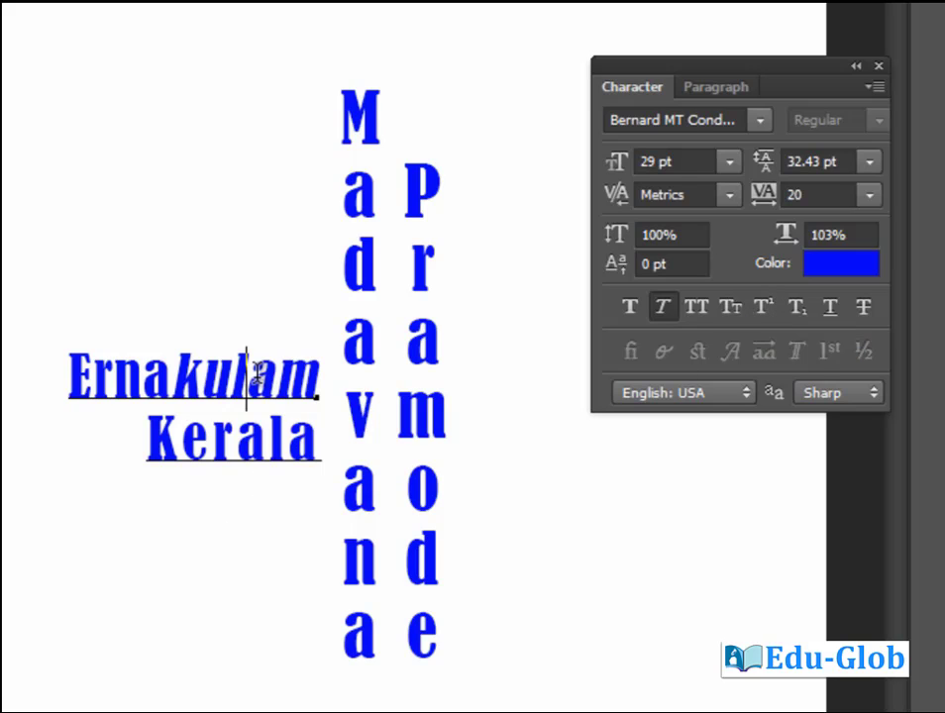
pyautogui.hotkey('ctrl', 'Return')
# Start a new text line reading '(a+b)2 = a2 + 2ab+' in the upper-left area.
pyautogui.click(154, 145)
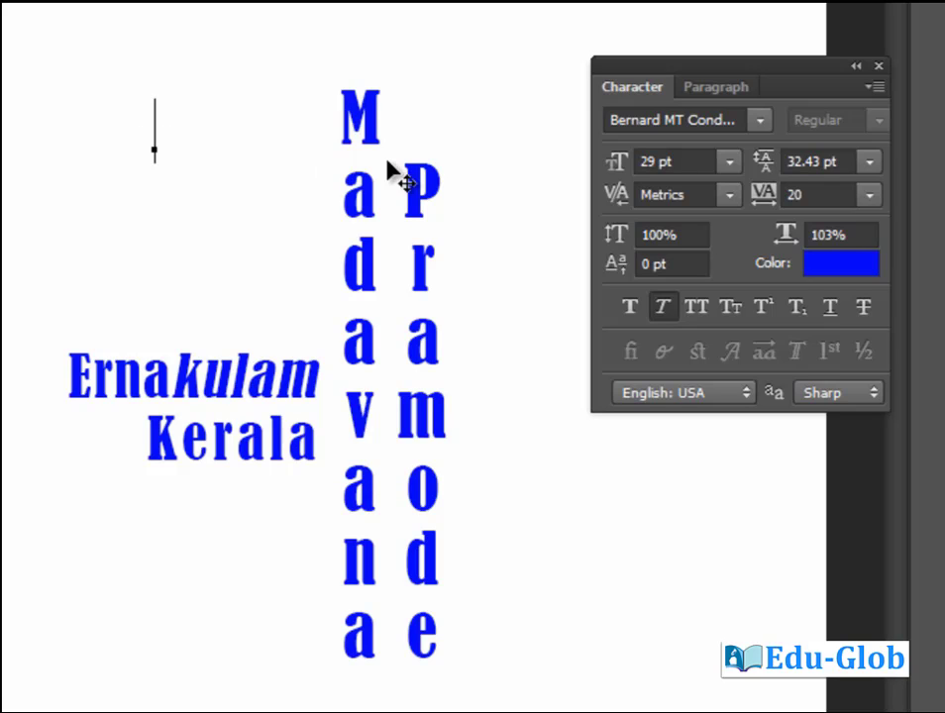
pyautogui.write('a')
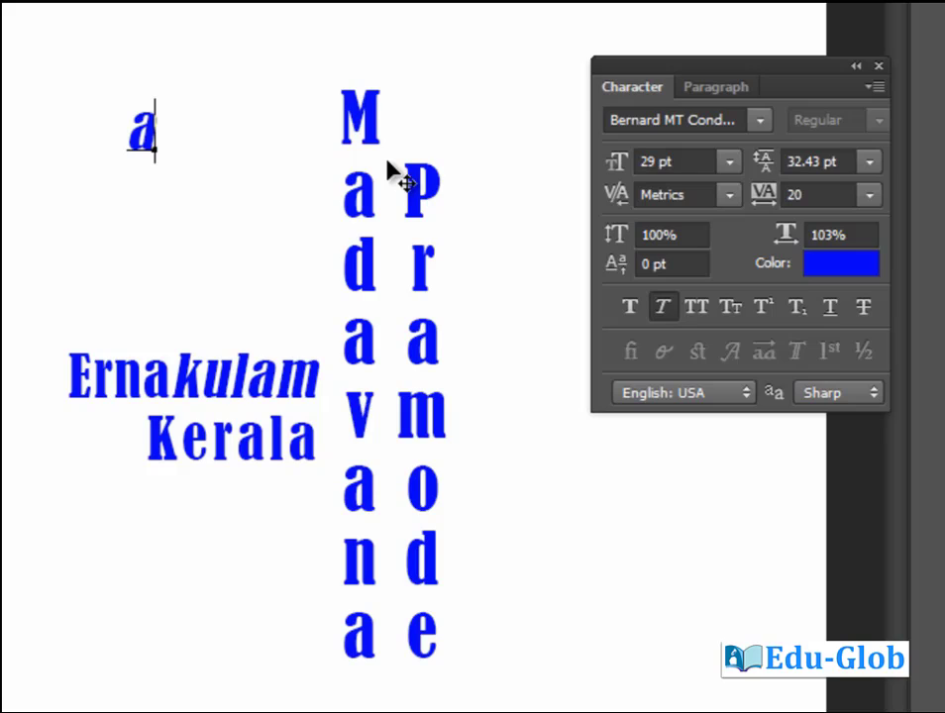
pyautogui.write('+b')
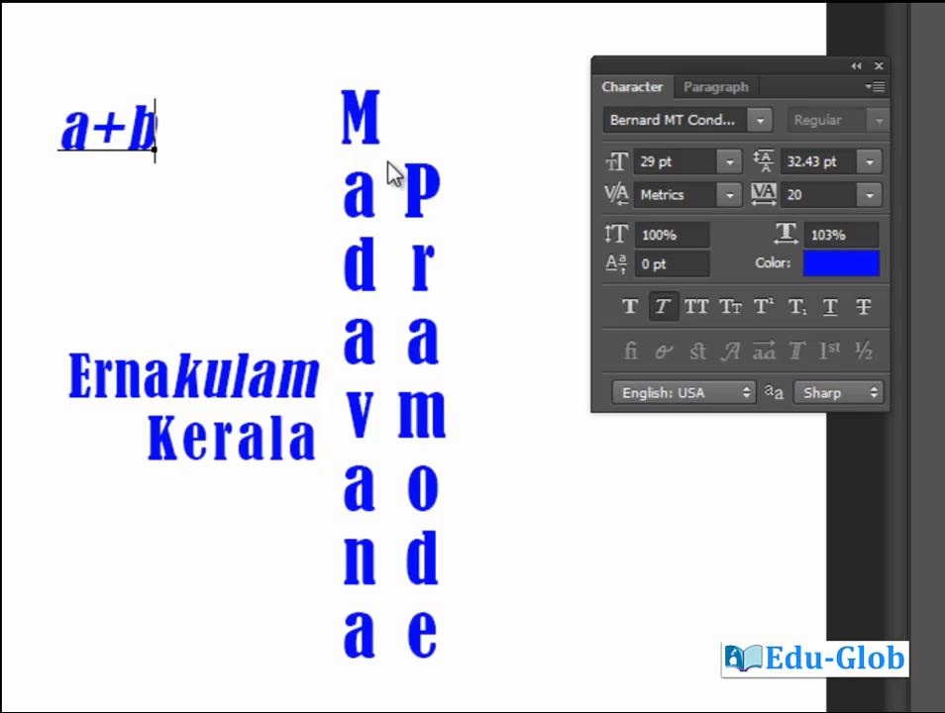
pyautogui.write(')')
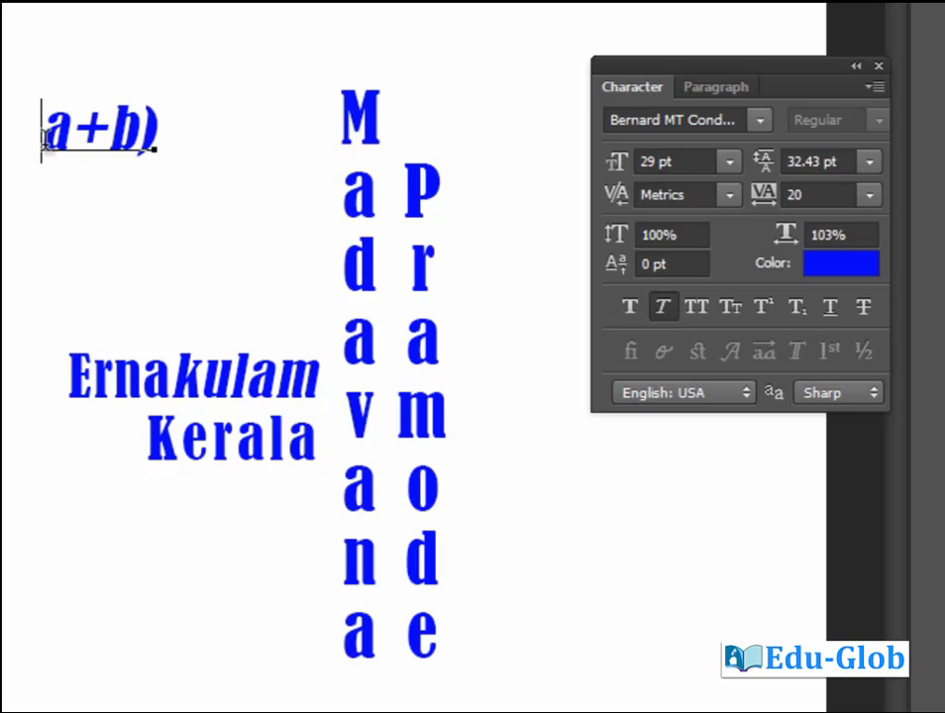
pyautogui.write('(')
pyautogui.click(167, 144)
pyautogui.write('2')
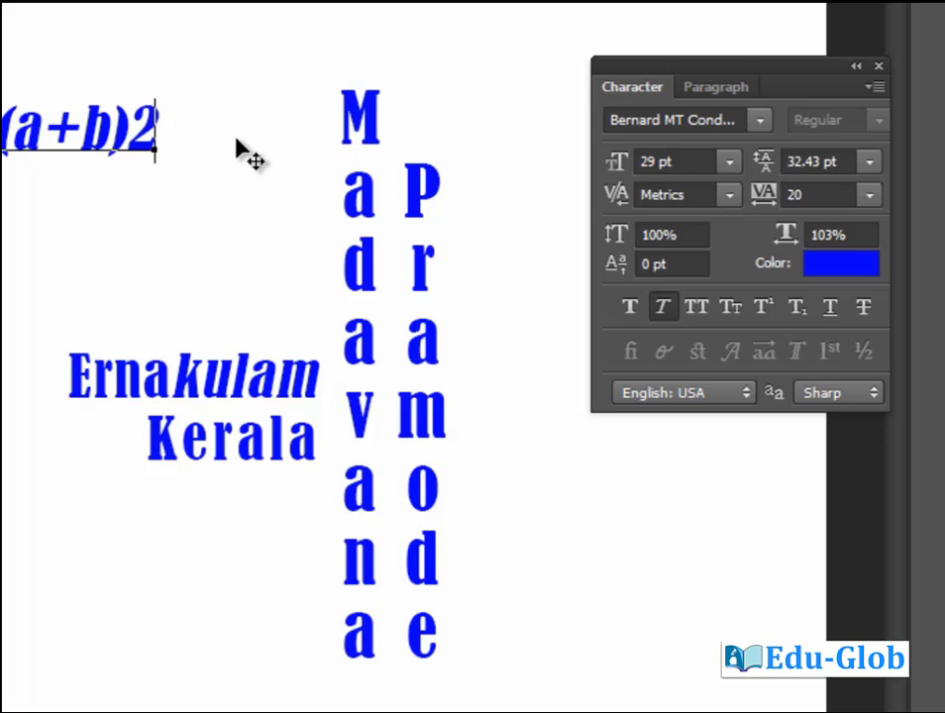
pyautogui.write('= a2 + ')
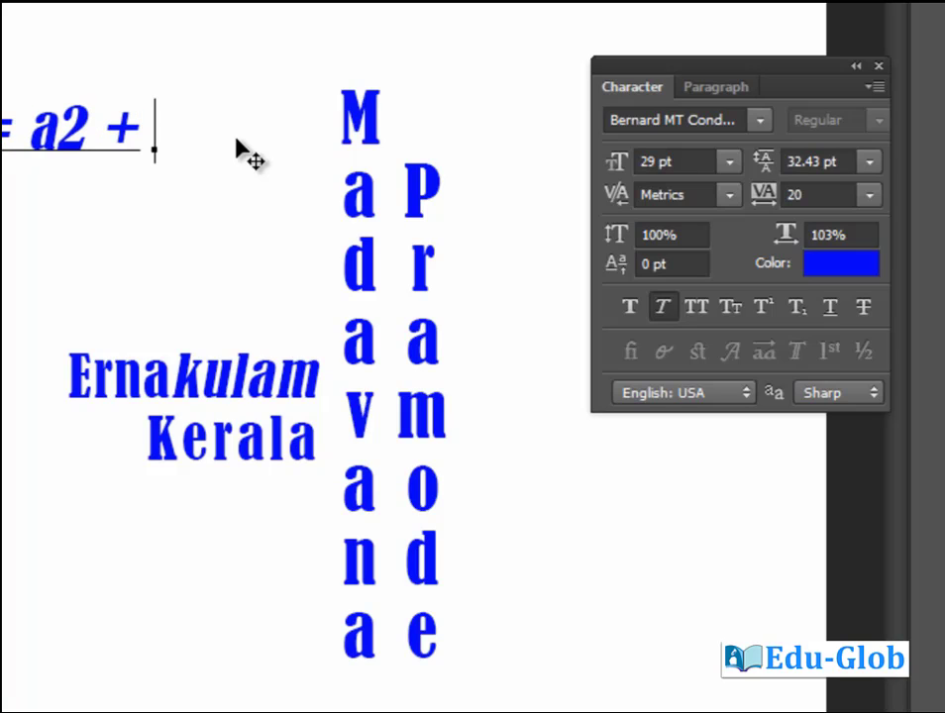
pyautogui.write('2')
pyautogui.write('a')
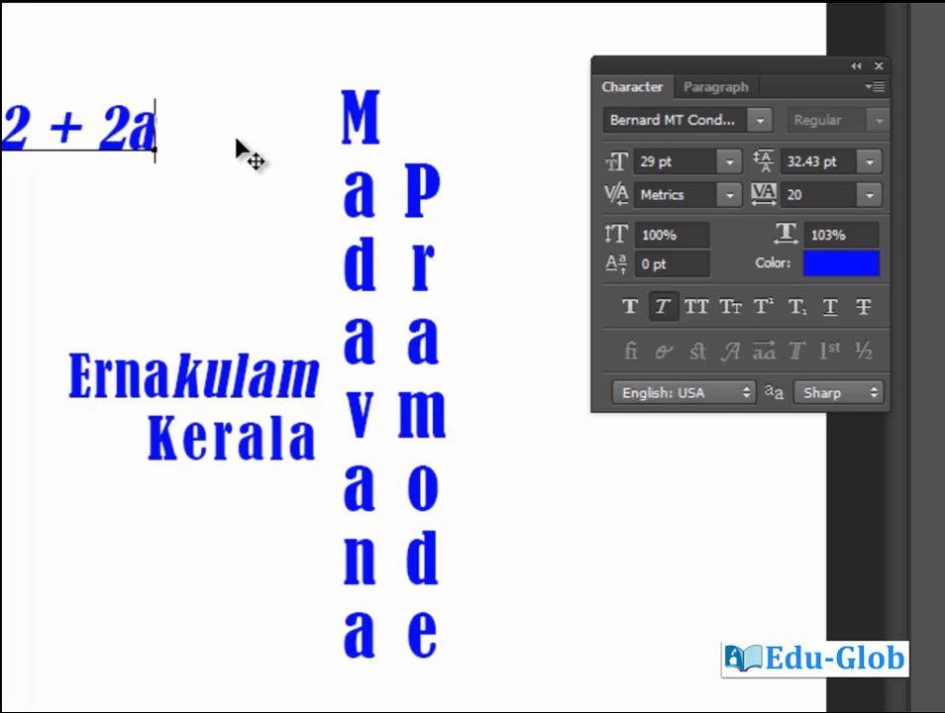
pyautogui.write('b+')
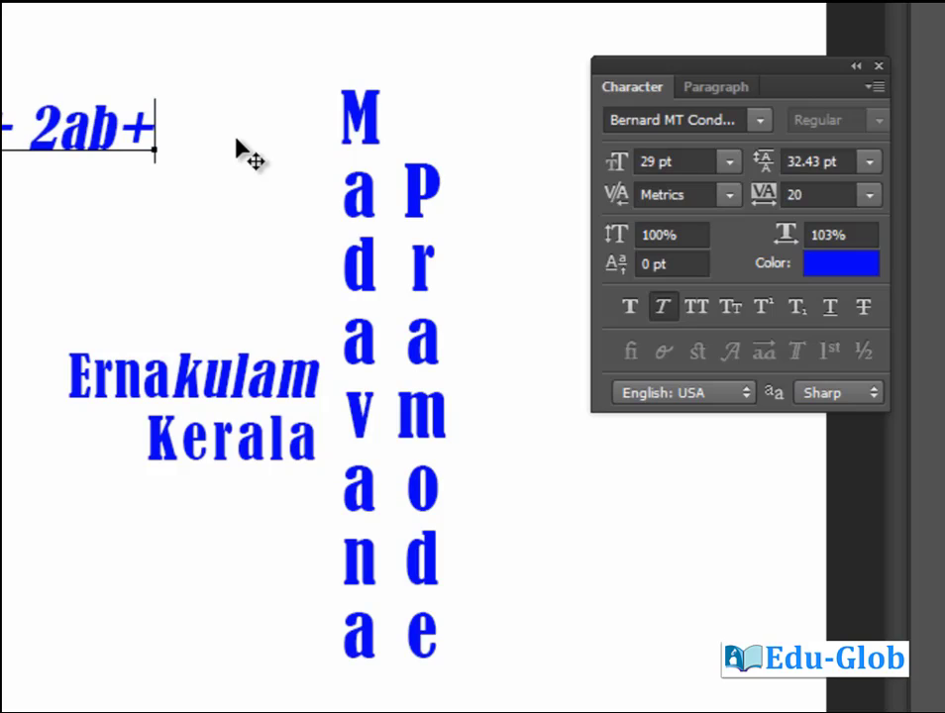
# Finish the equation with ' b2' and move it to the top of the canvas.
pyautogui.press('Left')
pyautogui.press('Right')
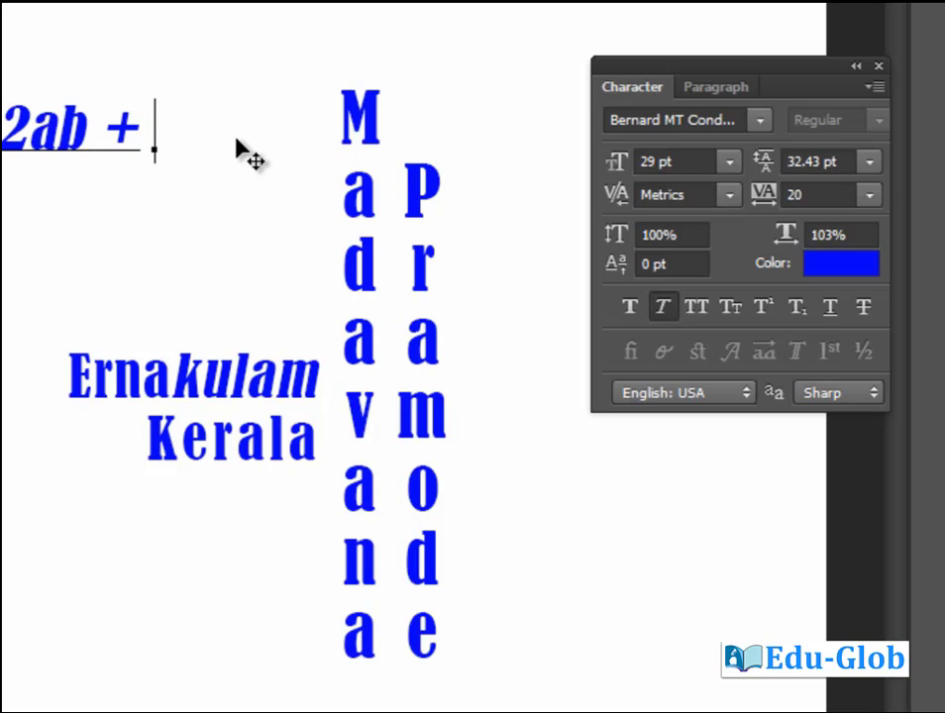
pyautogui.write('b2')
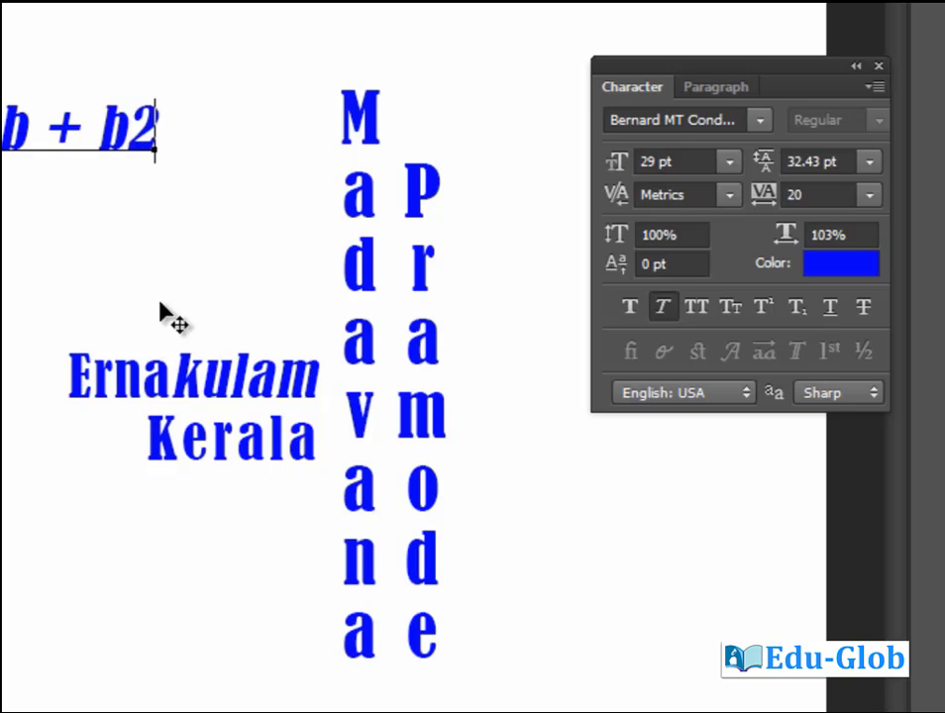
pyautogui.moveTo(168, 317); pyautogui.dragTo(584, 205)
pyautogui.moveTo(348, 198); pyautogui.dragTo(454, 206)
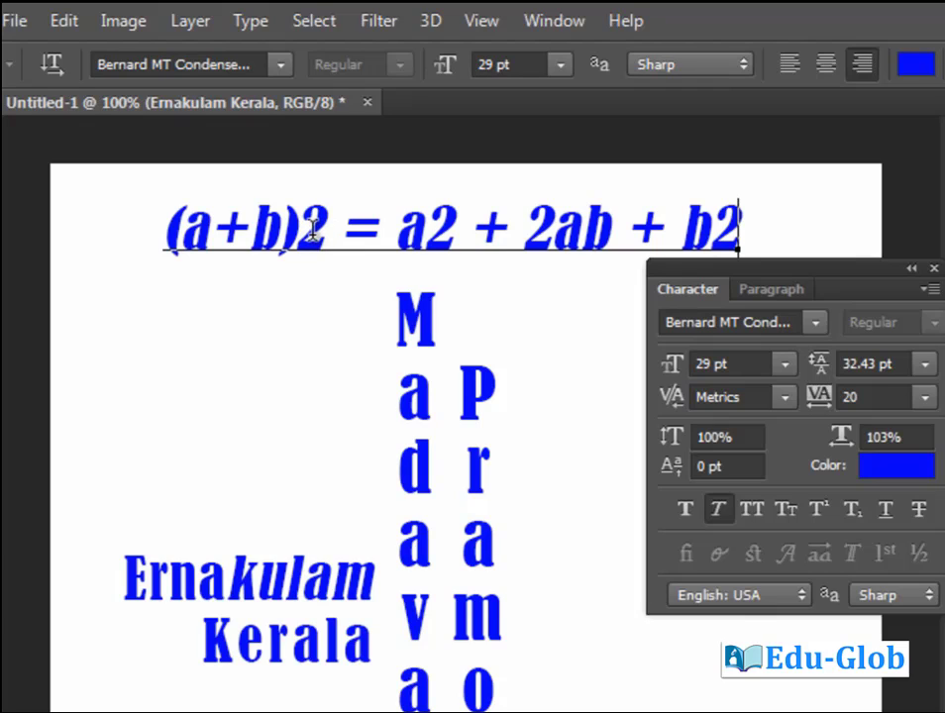
# Make the 2s after (a+b), a and b superscript, then commit the equation.
pyautogui.moveTo(295, 238); pyautogui.dragTo(327, 237)
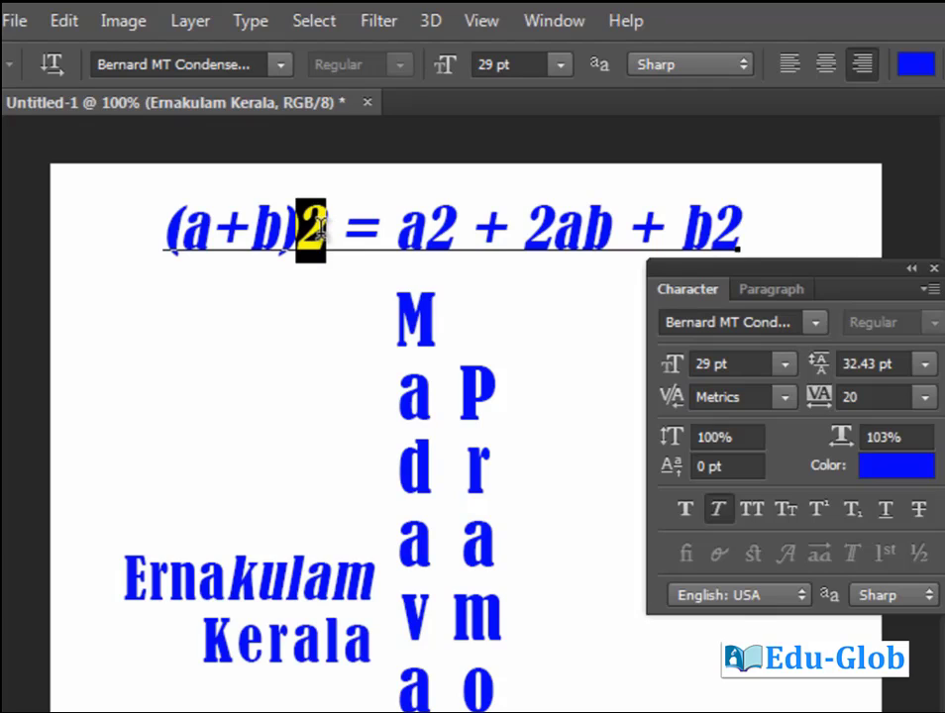
pyautogui.click(815, 515)
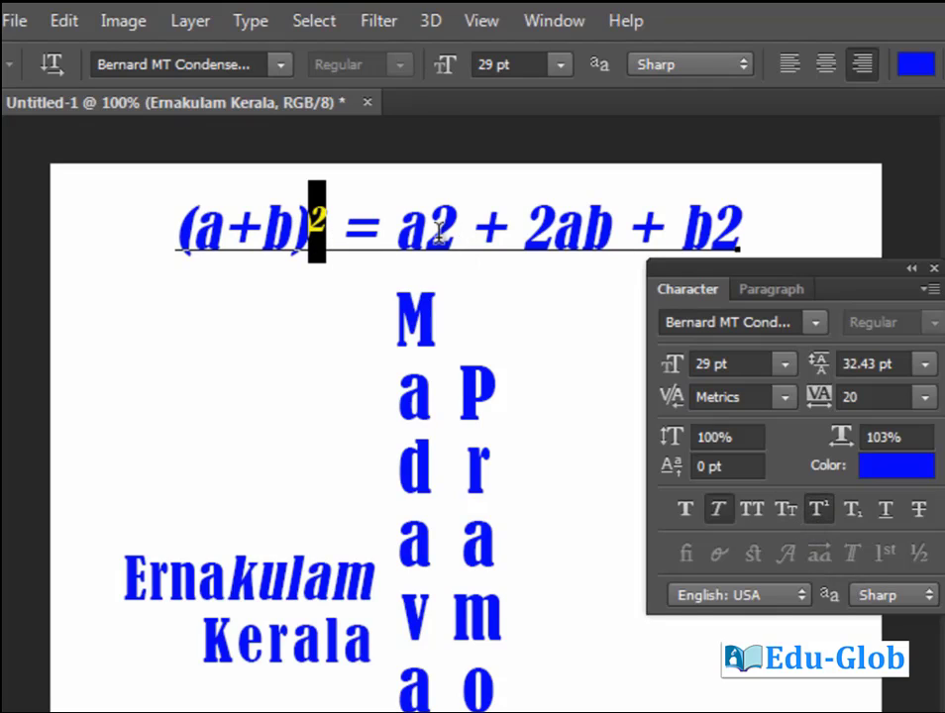
pyautogui.moveTo(424, 236); pyautogui.dragTo(451, 235)
pyautogui.click(818, 511)
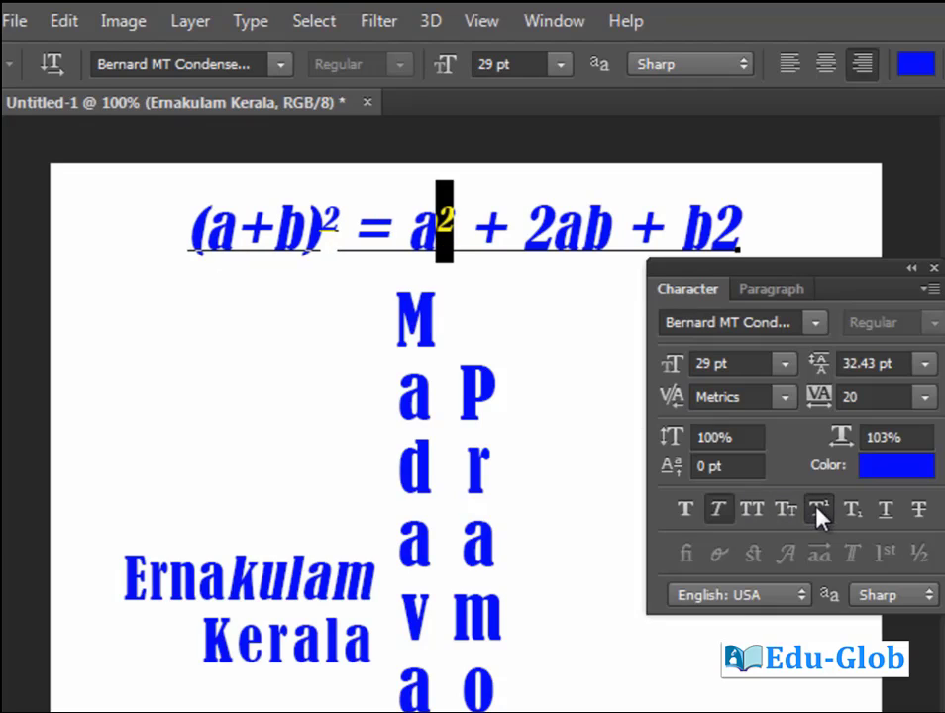
pyautogui.moveTo(708, 230); pyautogui.dragTo(745, 228)
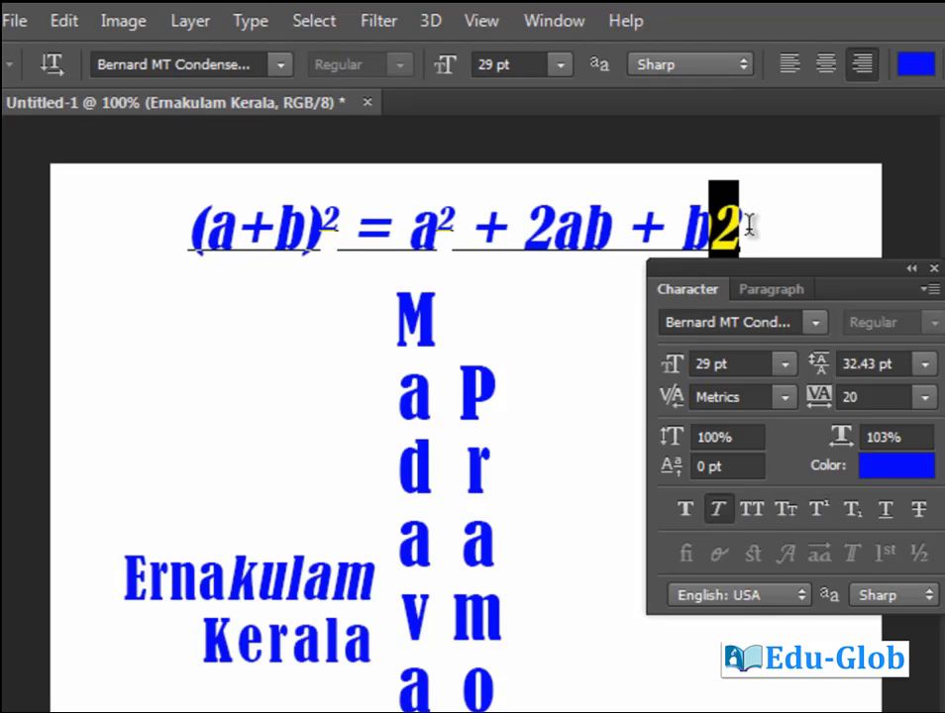
pyautogui.click(820, 512)
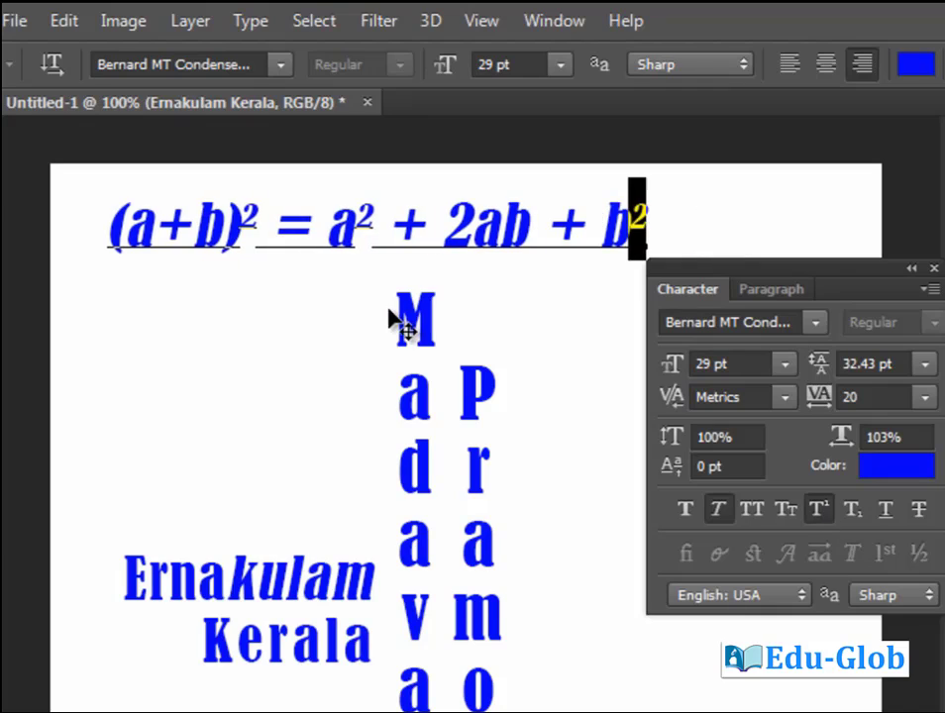
pyautogui.press('Left')
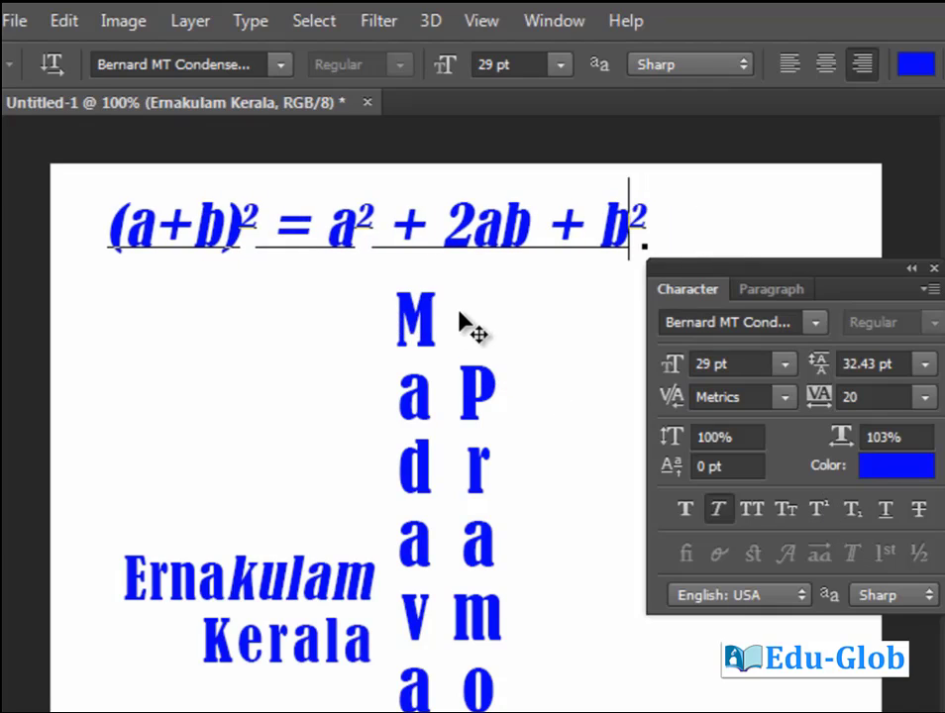
pyautogui.click(460, 312)
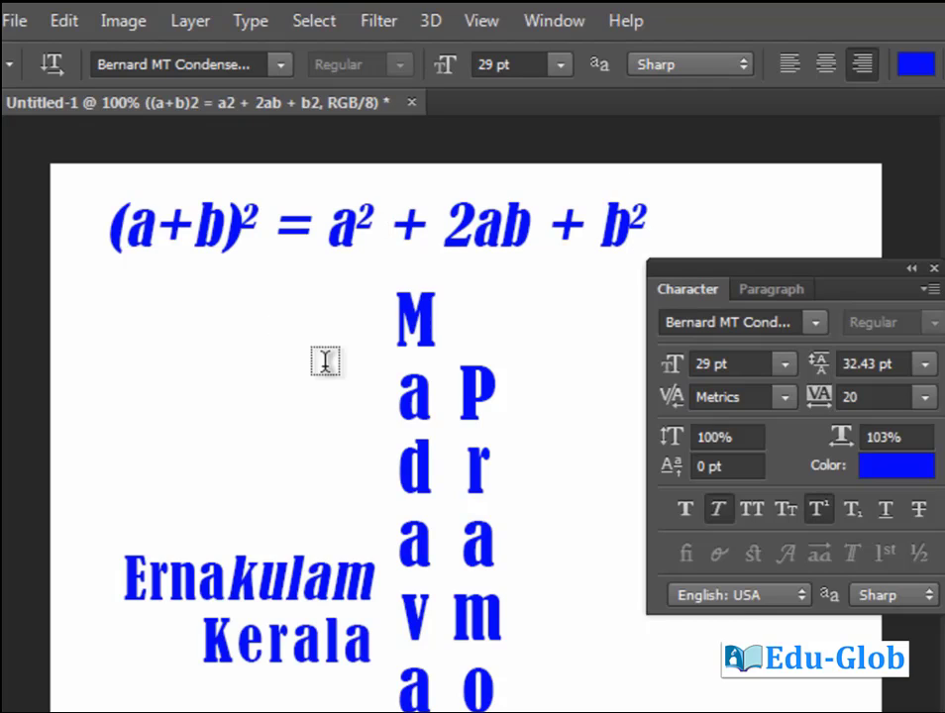
# Type '2nd' with the nd superscripted, commit it, and move it up and right.
pyautogui.click(159, 427)
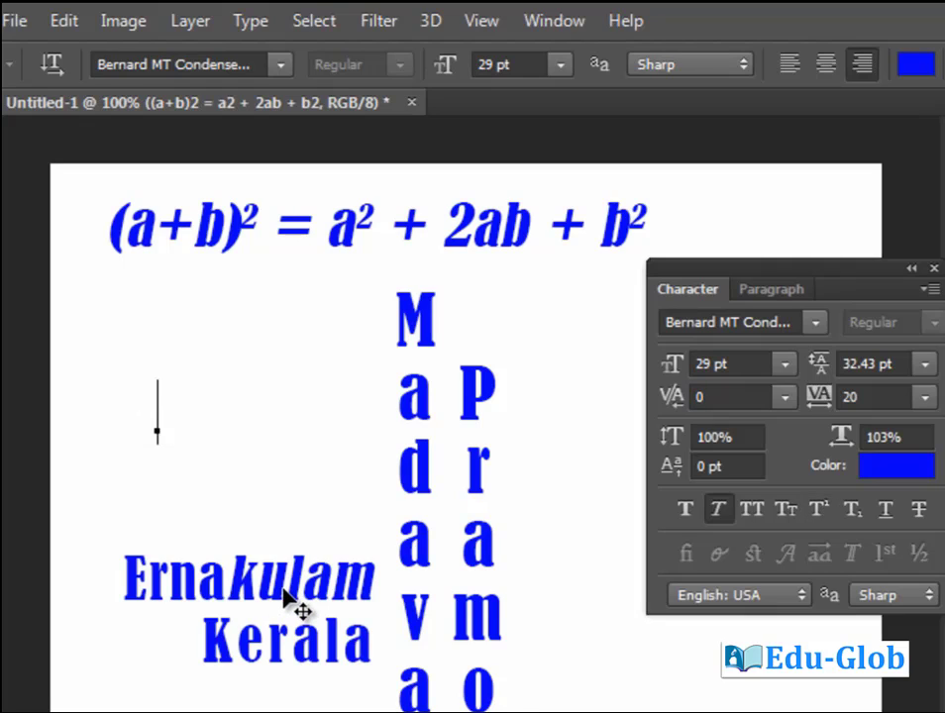
pyautogui.write('2nd')
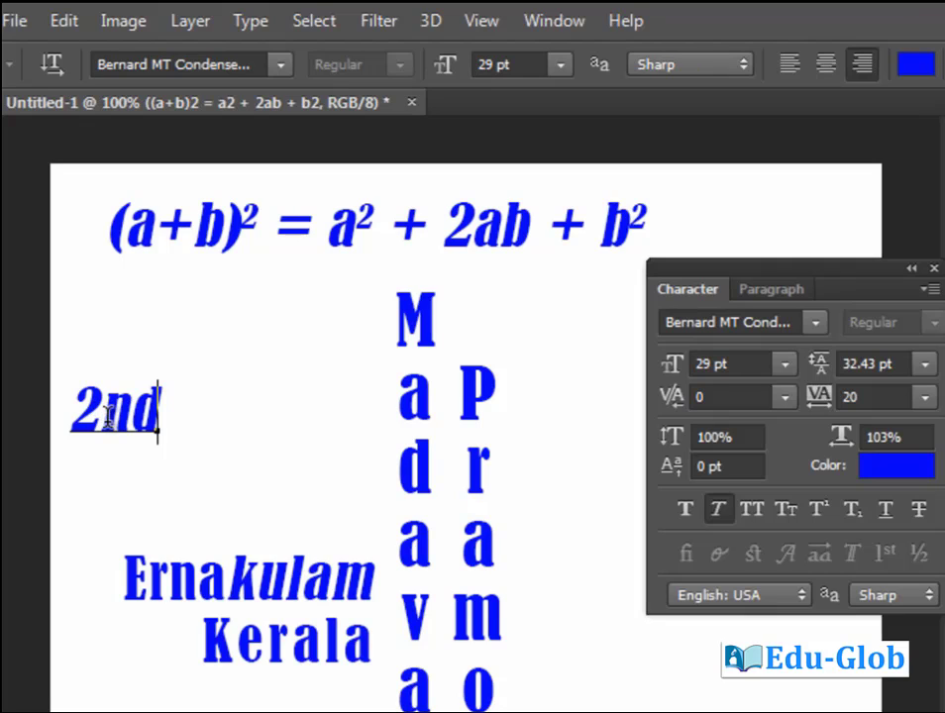
pyautogui.moveTo(99, 408); pyautogui.dragTo(171, 417)
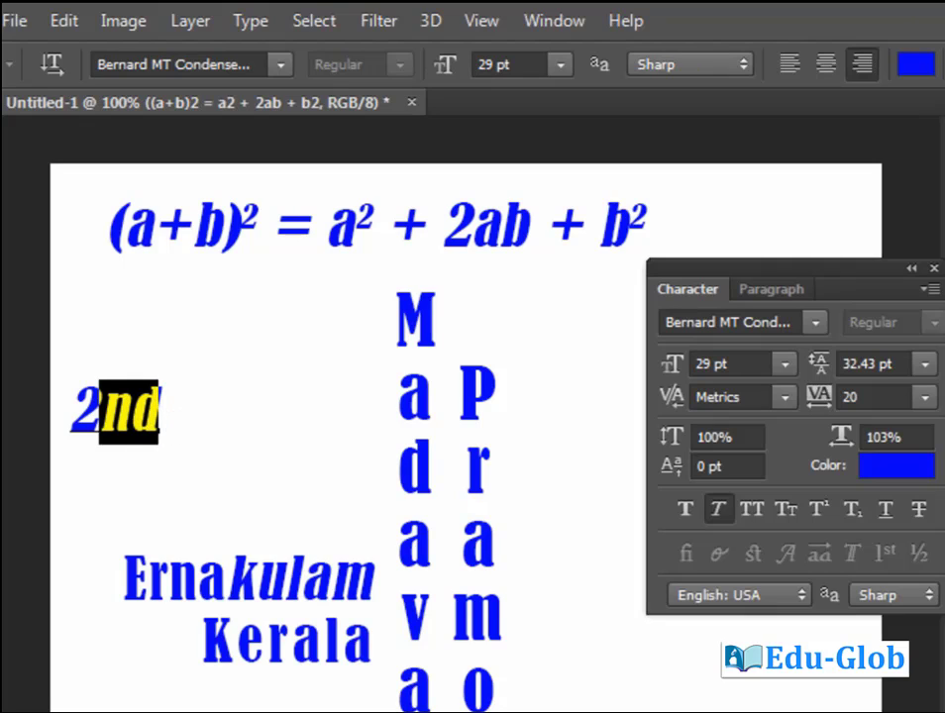
pyautogui.click(818, 513)
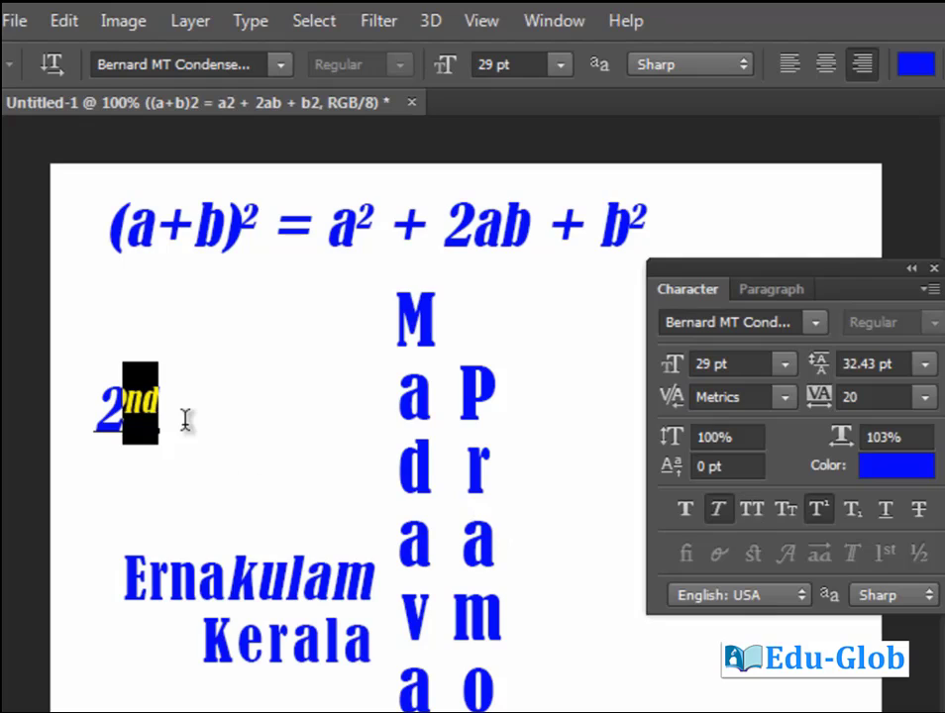
pyautogui.hotkey('ctrl', 'Return')
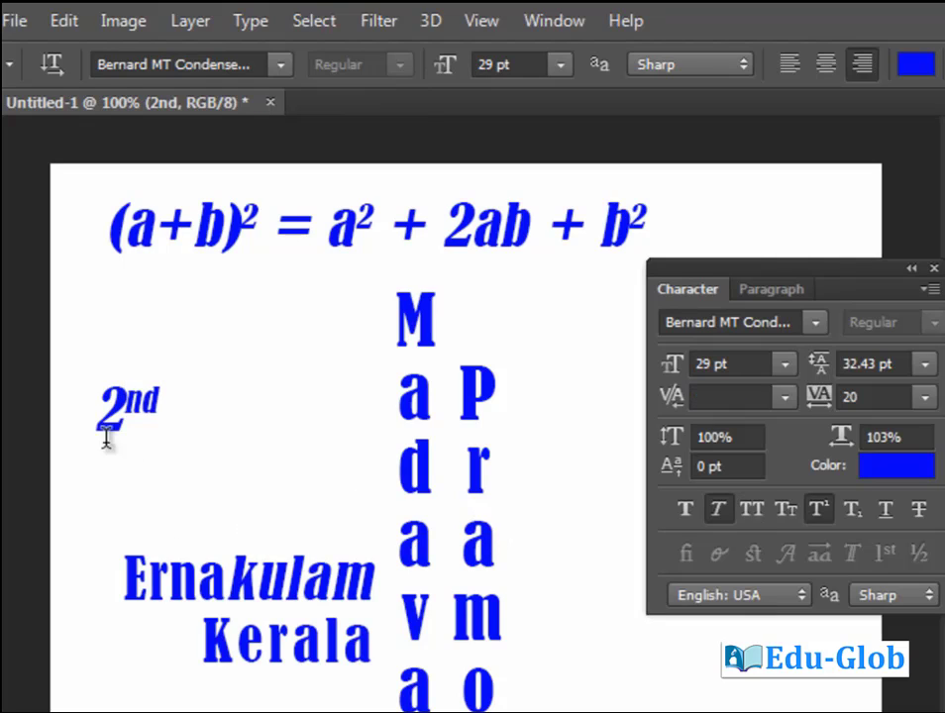
pyautogui.press('v')
pyautogui.moveTo(103, 439); pyautogui.dragTo(247, 411)
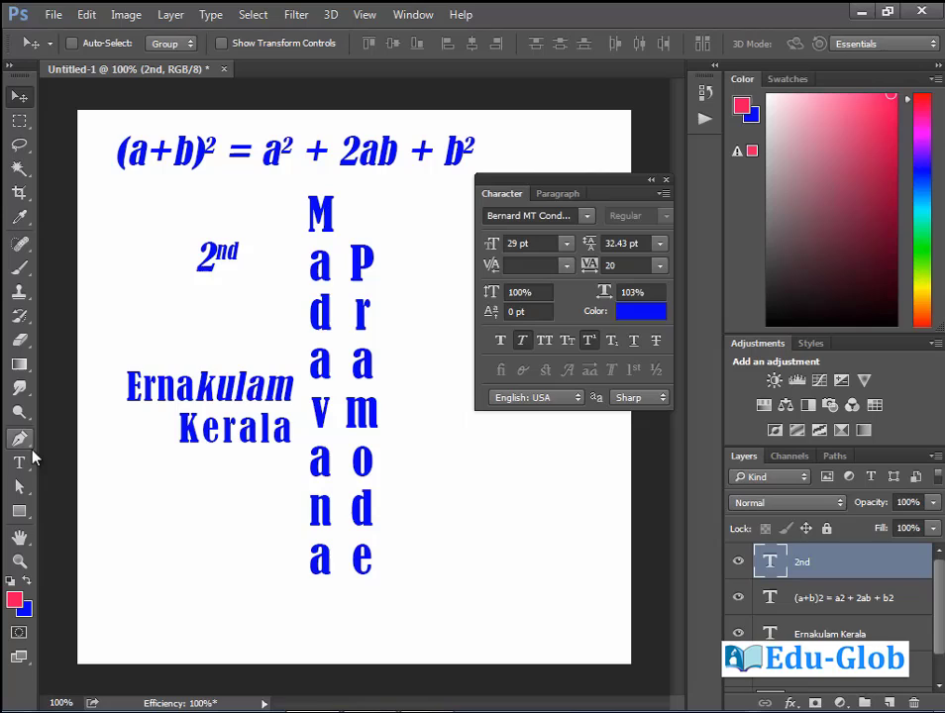
# Add a 'co2' text below Kerala in All Caps with Faux Italic turned off.
pyautogui.click(19, 463)
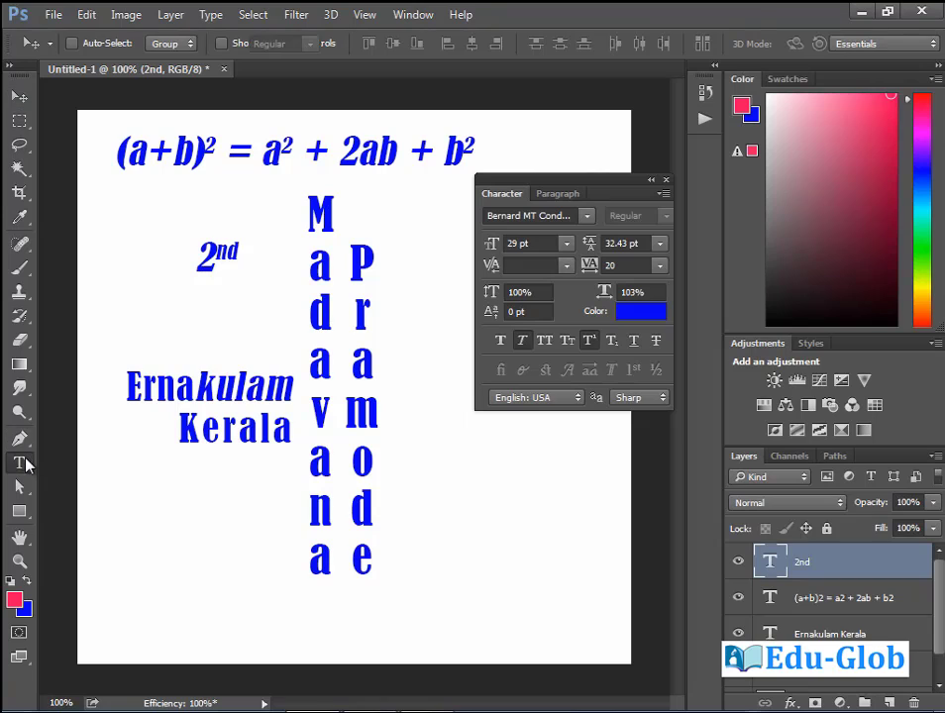
pyautogui.click(183, 536)
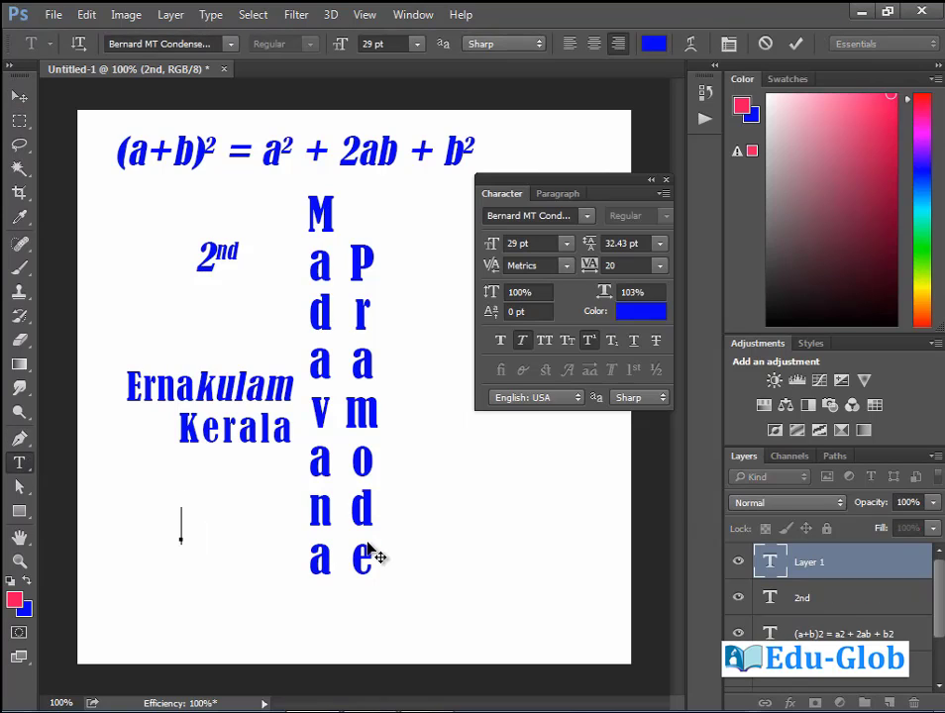
pyautogui.write('co2')
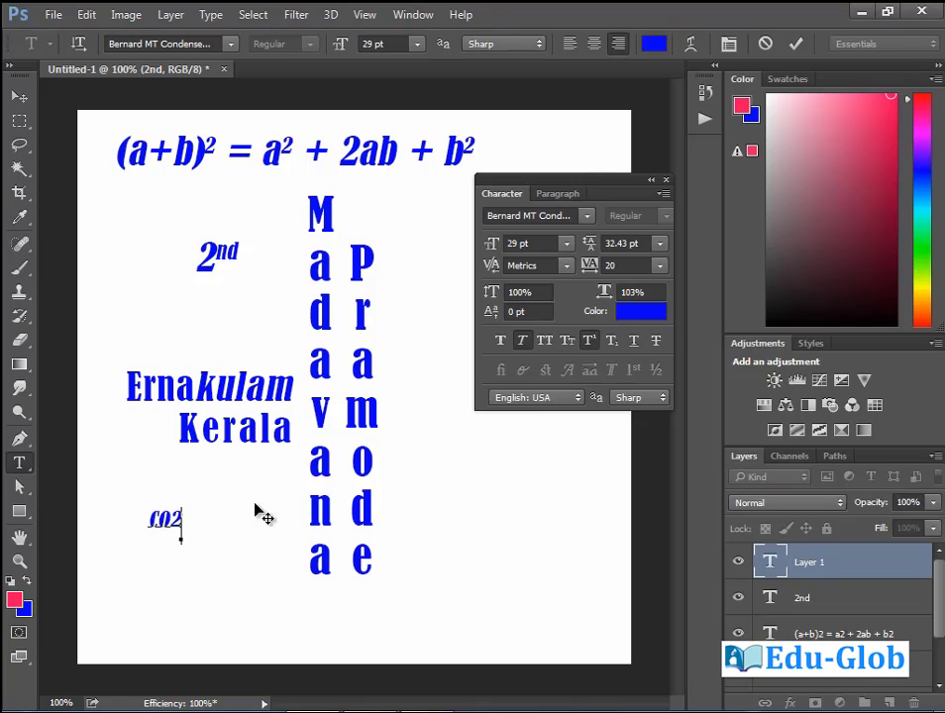
pyautogui.click(544, 340)
pyautogui.hotkey('shift', 'Left')
pyautogui.hotkey('shift', 'Left')
pyautogui.hotkey('shift', 'Left')
pyautogui.click(522, 340)
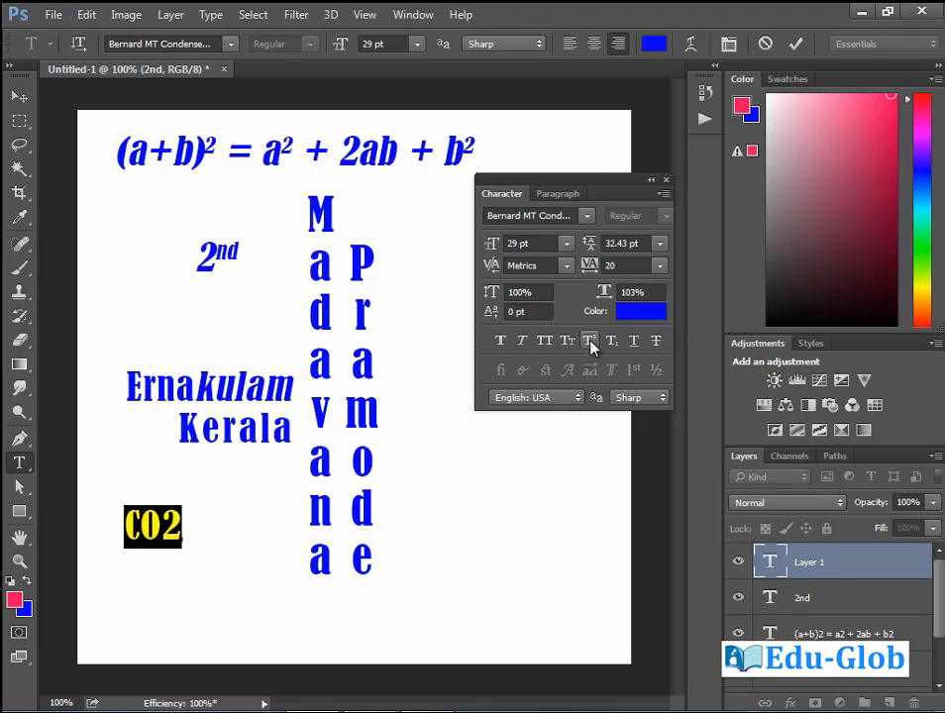
# Lower the 2 in CO2 to subscript and commit the text.
pyautogui.moveTo(182, 525); pyautogui.dragTo(163, 524)
pyautogui.click(173, 530)
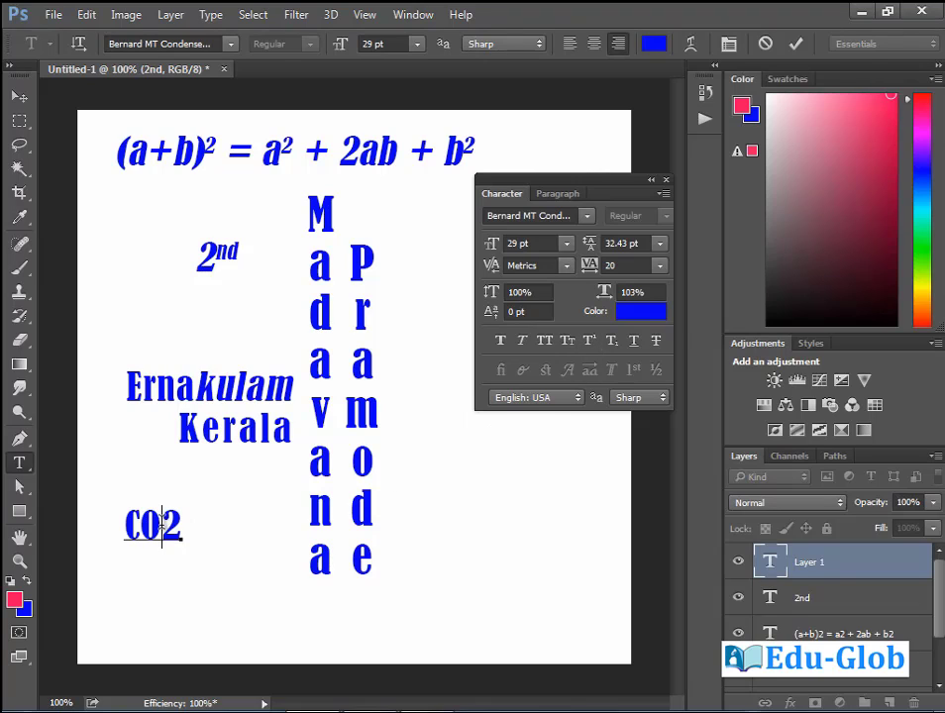
pyautogui.hotkey('shift', 'Right')
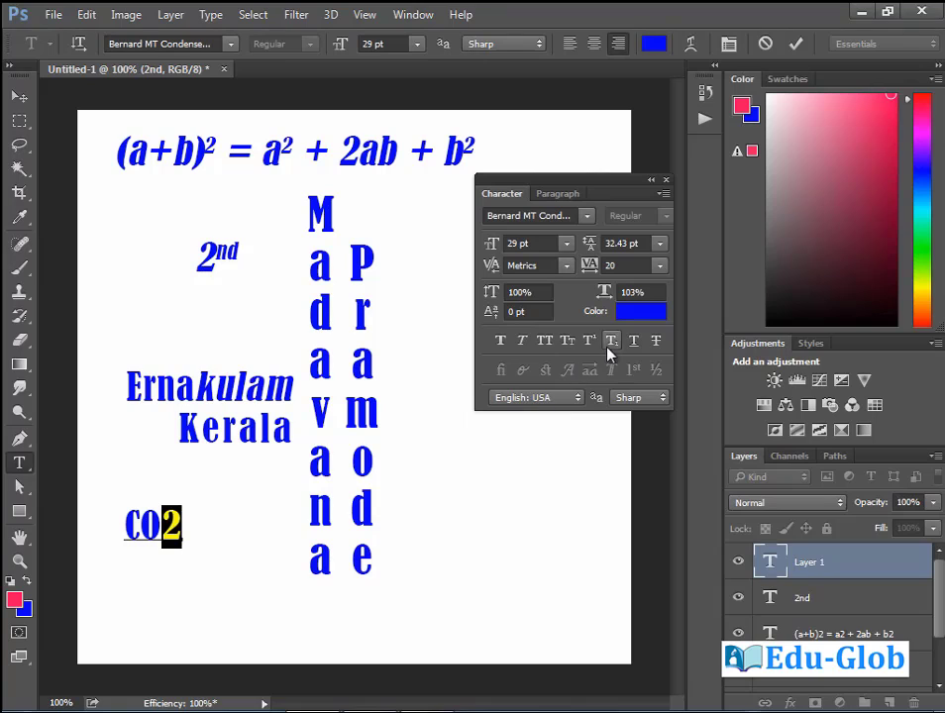
pyautogui.click(612, 344)
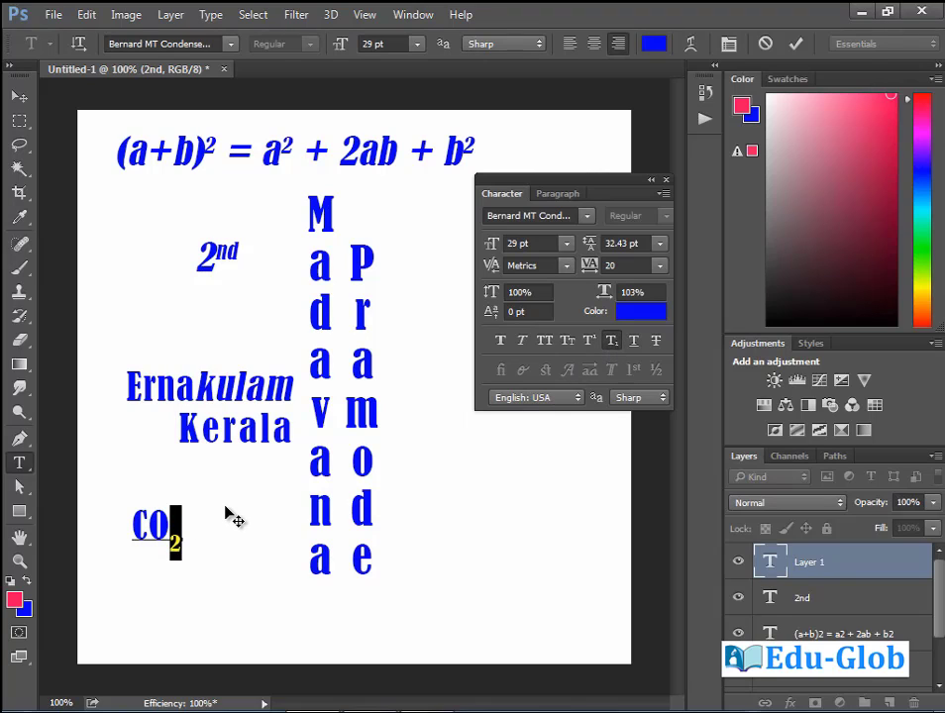
pyautogui.hotkey('ctrl', 'Return')
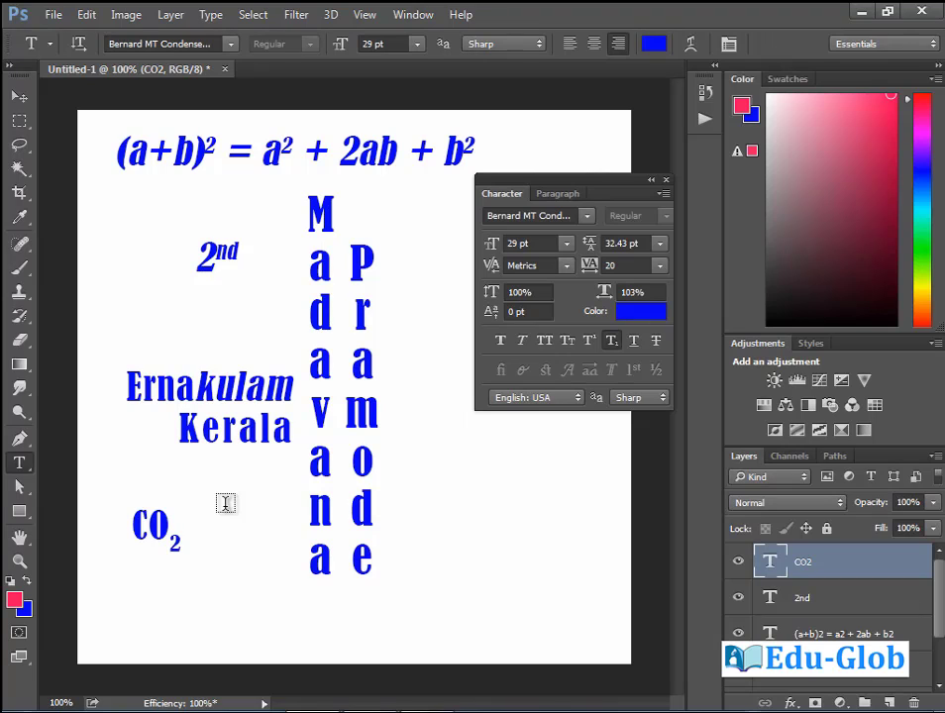
pyautogui.click(171, 531)
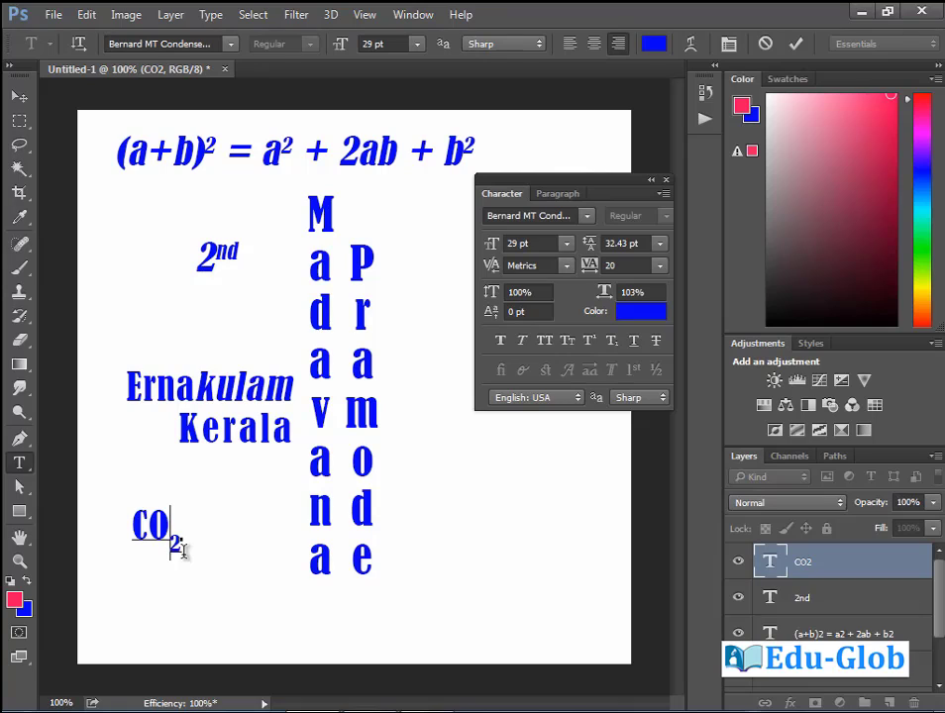
pyautogui.press('Return')
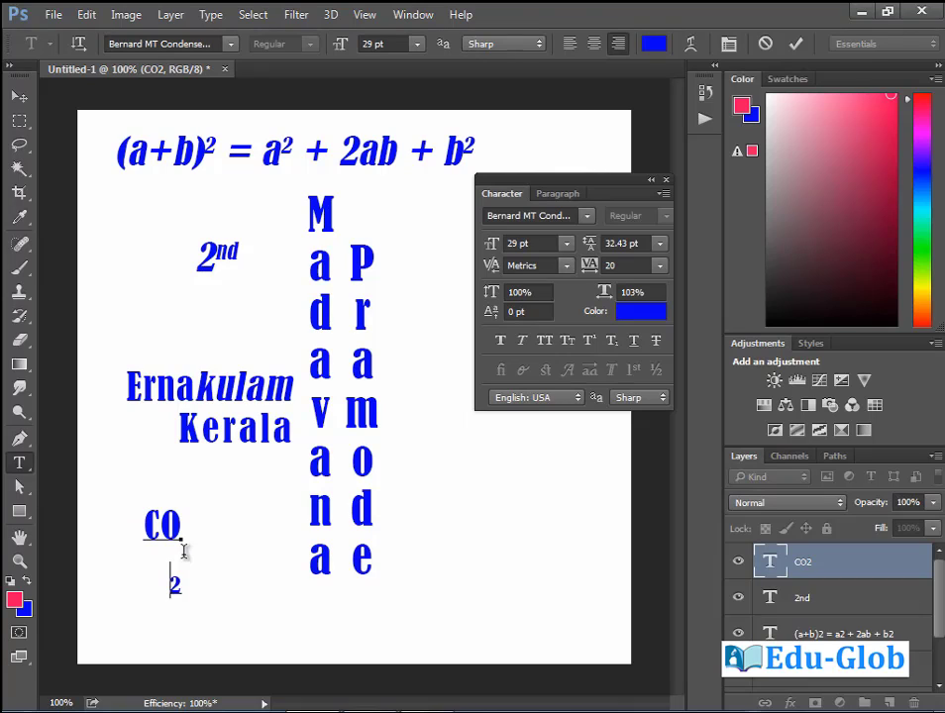
pyautogui.press('BackSpace')
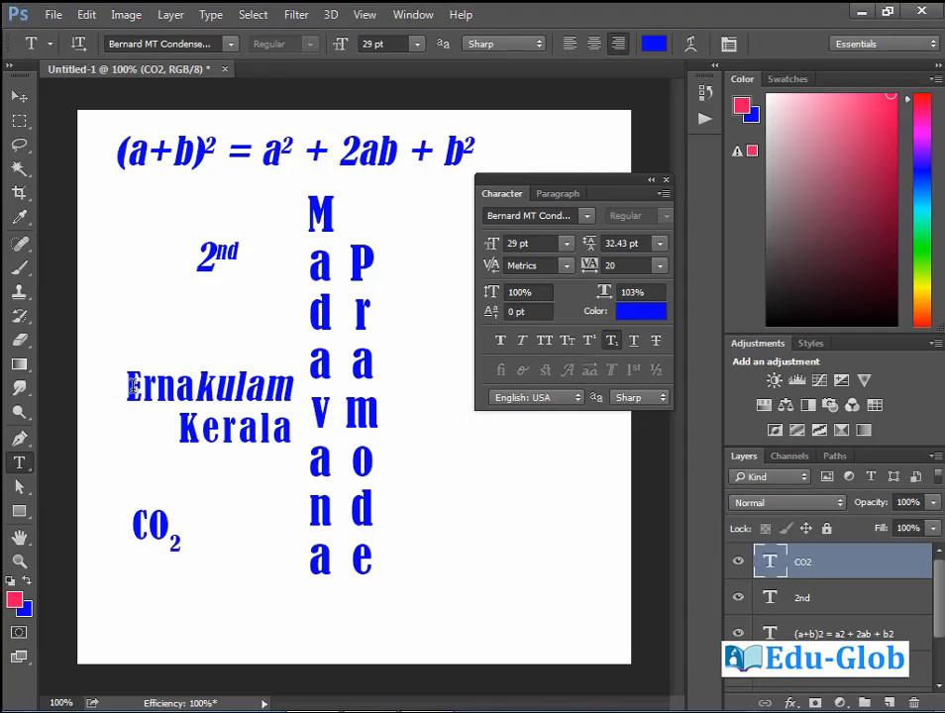
pyautogui.moveTo(123, 387); pyautogui.dragTo(297, 386)
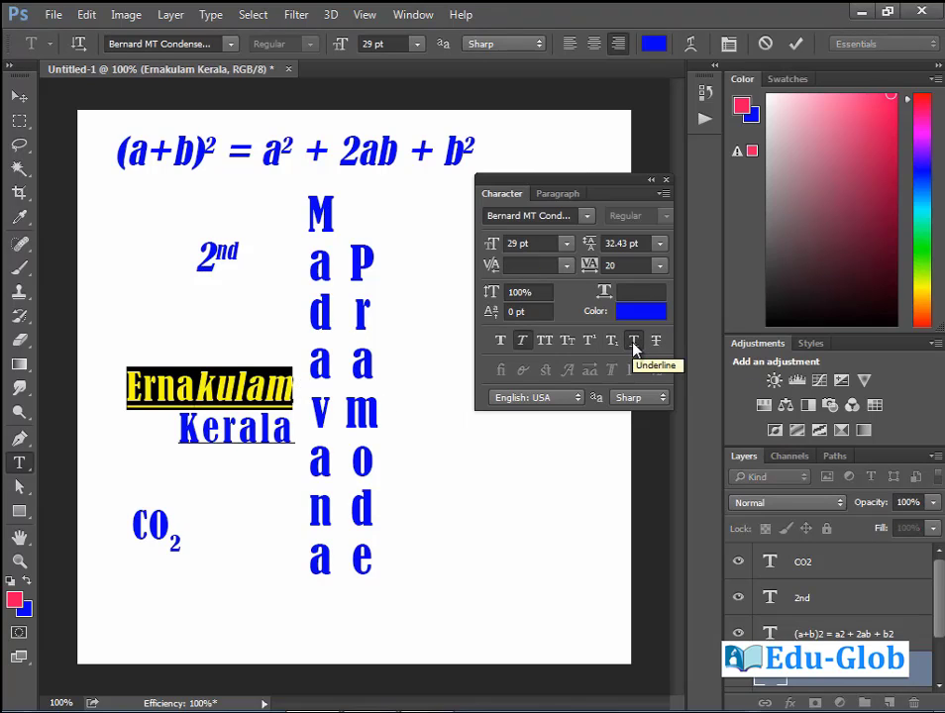
pyautogui.click(634, 341)
pyautogui.click(635, 346)
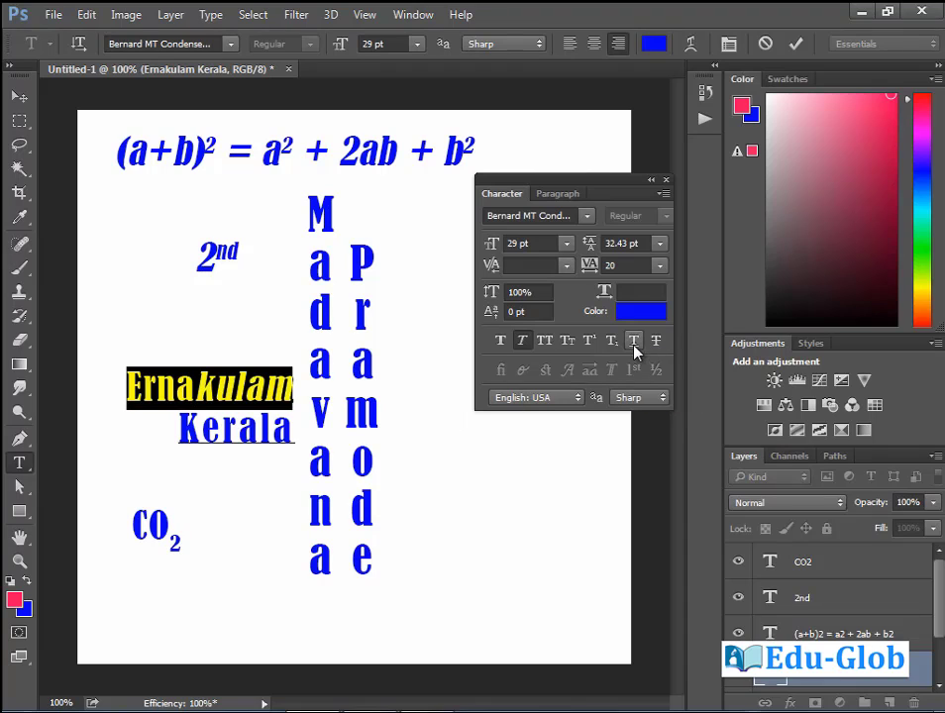
pyautogui.click(528, 344)
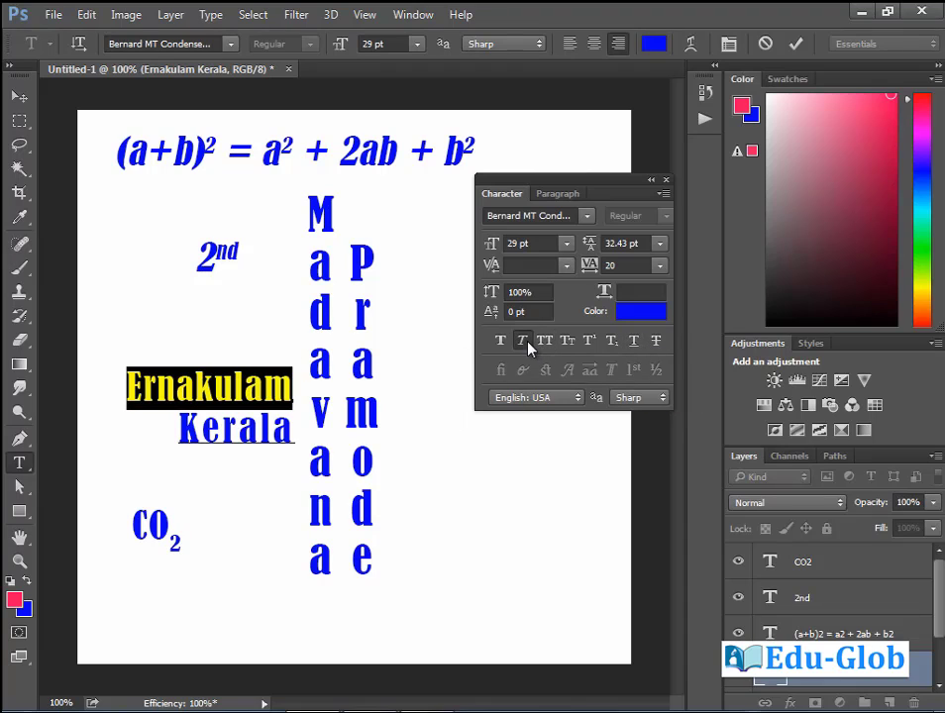
pyautogui.click(528, 344)
pyautogui.click(528, 345)
pyautogui.click(657, 345)
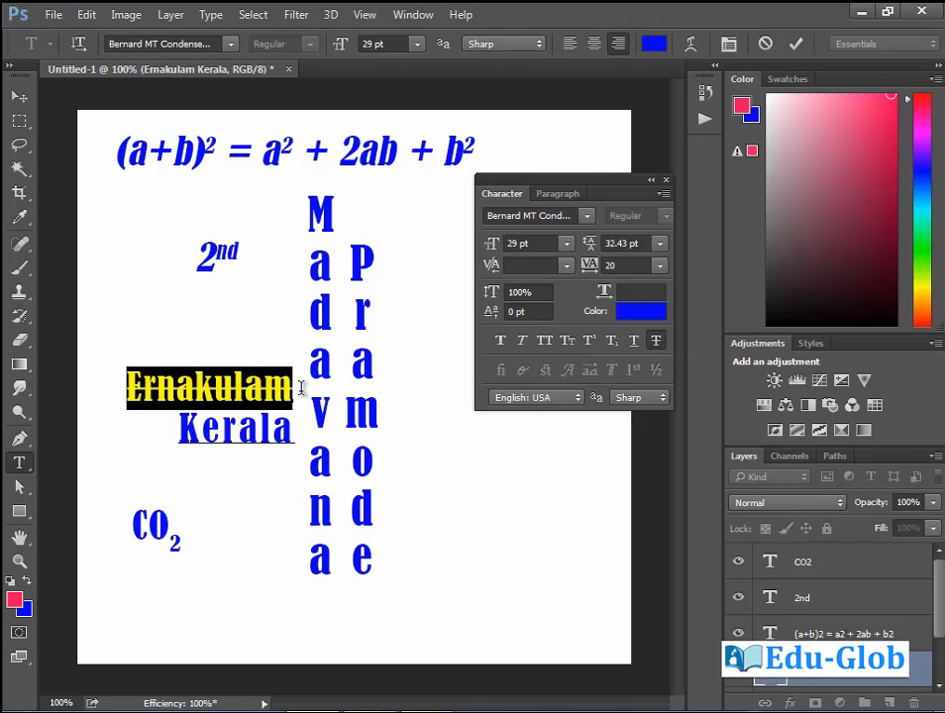
pyautogui.moveTo(127, 386); pyautogui.dragTo(297, 385)
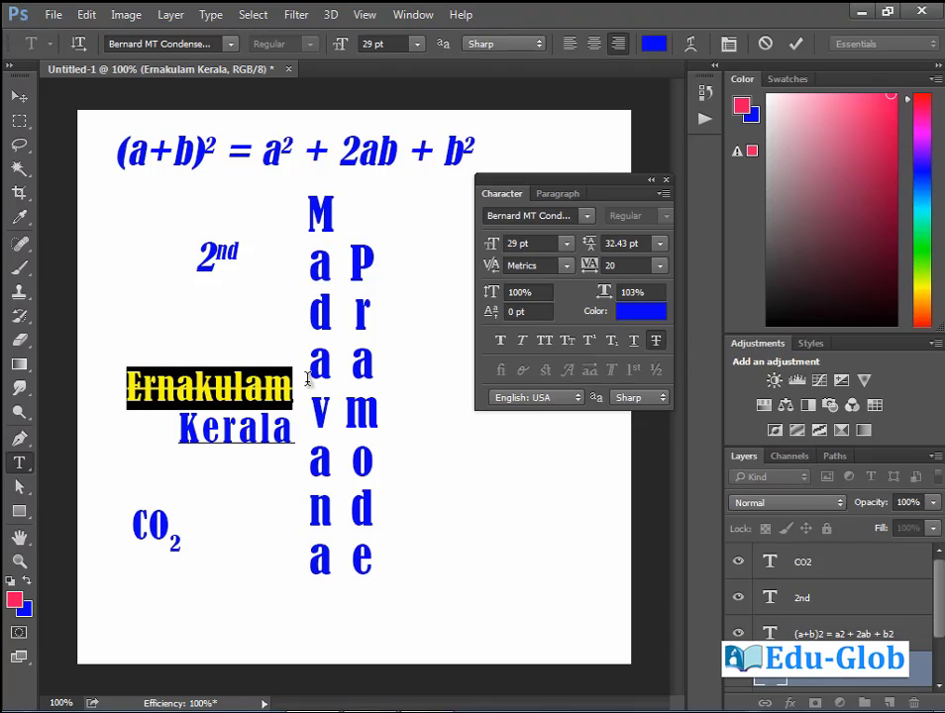
pyautogui.click(657, 342)
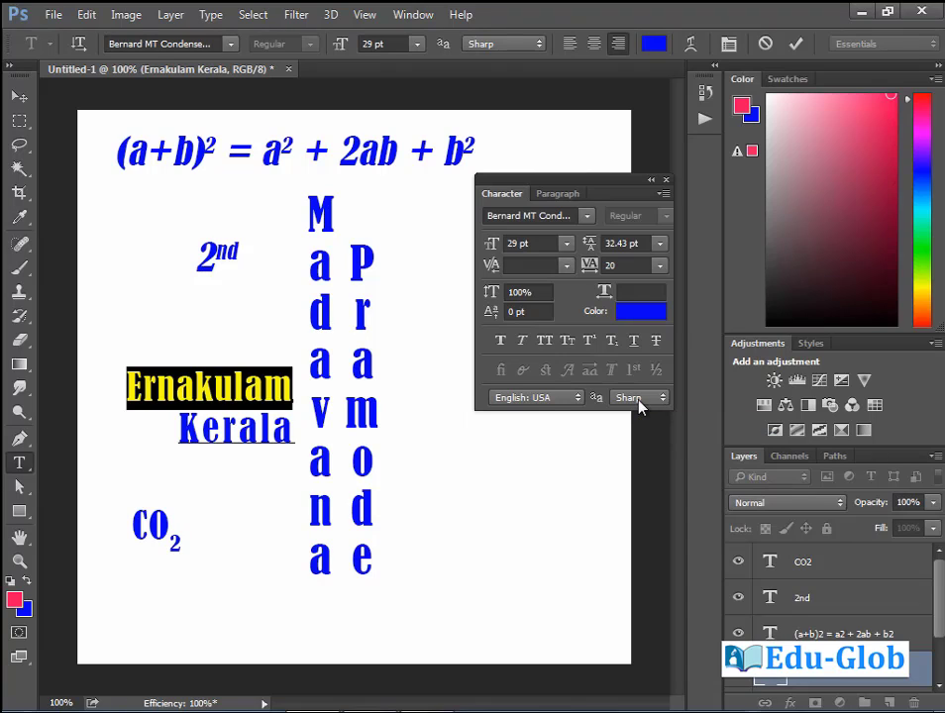
# Zoom in on the Ernakulam Kerala text, commit it, and try Crisp anti-aliasing.
pyautogui.click(158, 387)
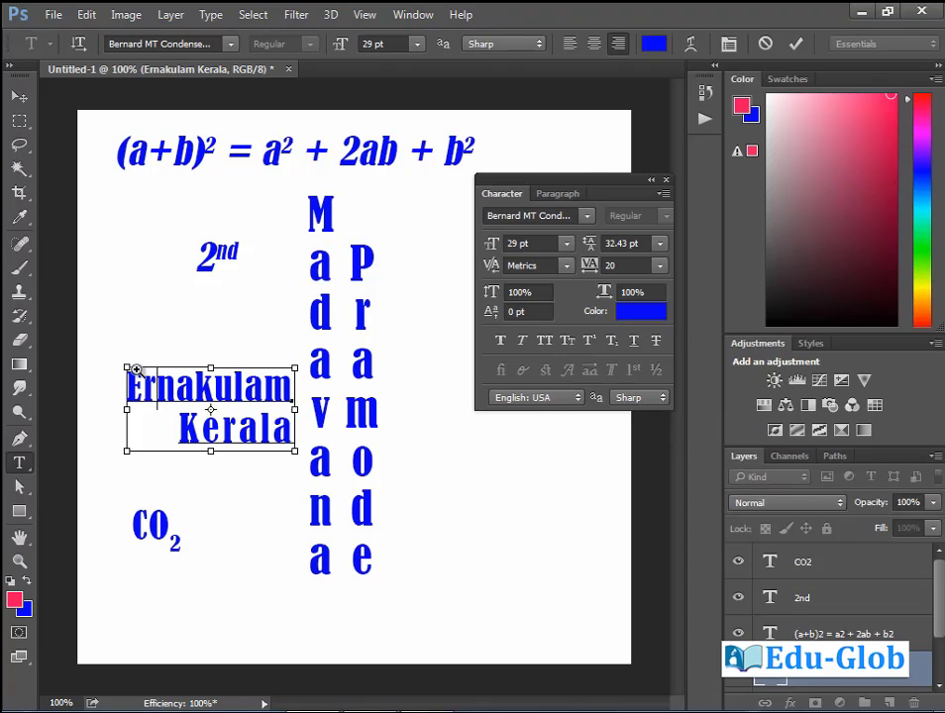
pyautogui.moveTo(112, 349); pyautogui.dragTo(325, 447)
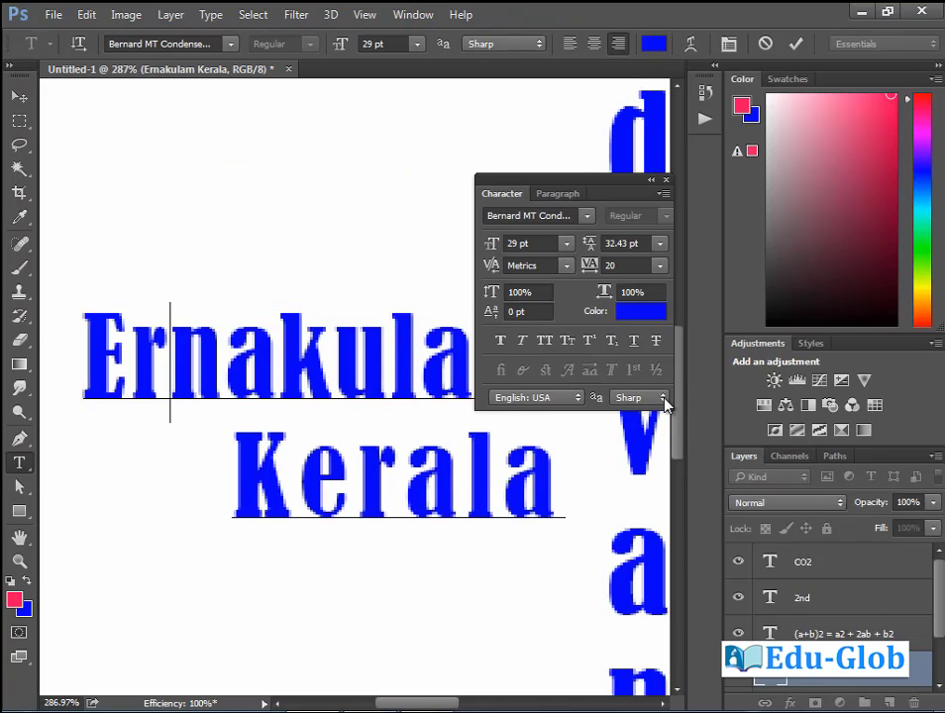
pyautogui.hotkey('ctrl', 'Return')
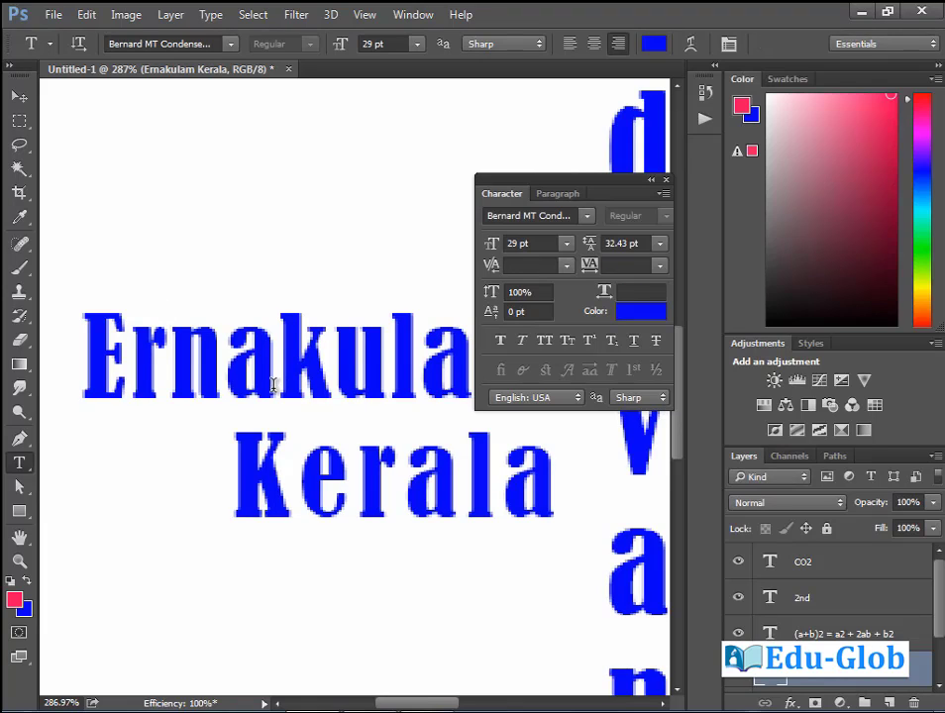
pyautogui.click(665, 401)
pyautogui.click(644, 433)
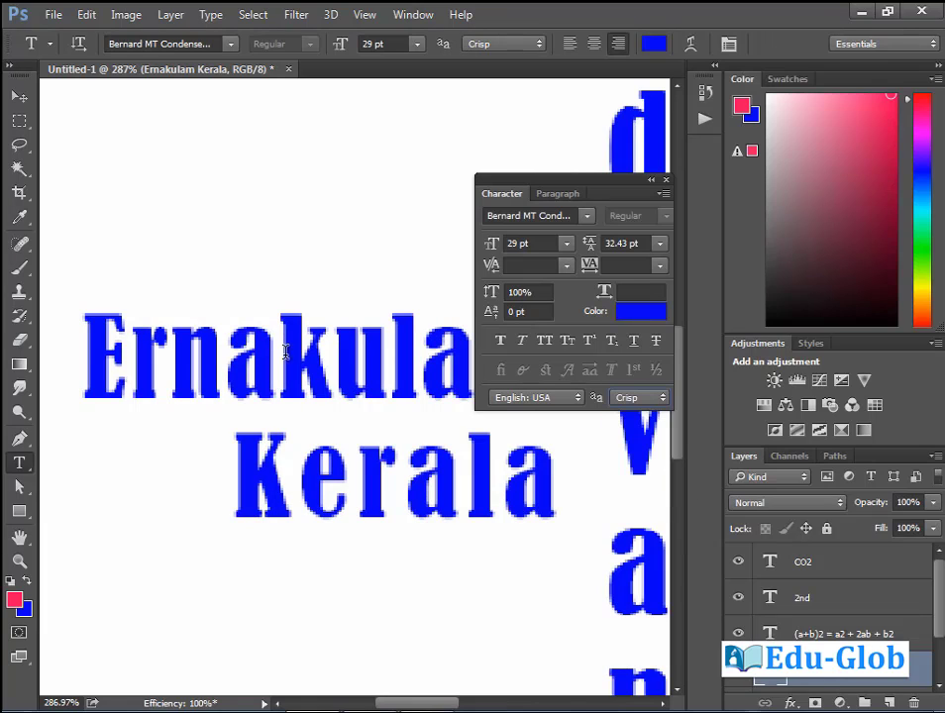
# Compare Strong, Smooth and Windows LCD anti-aliasing on the text.
pyautogui.click(663, 398)
pyautogui.click(642, 448)
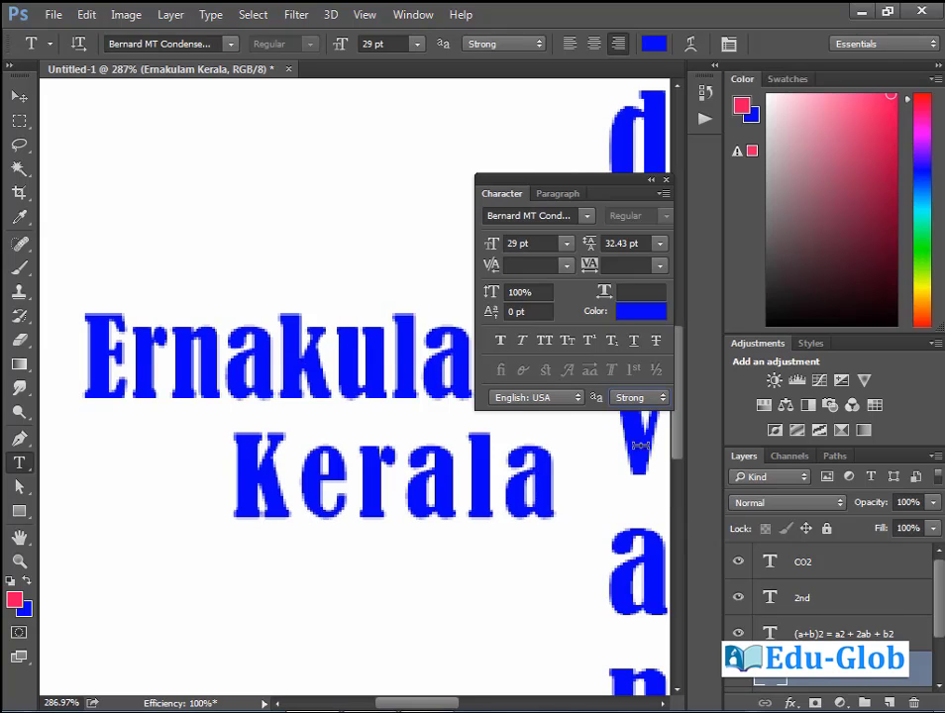
pyautogui.click(659, 398)
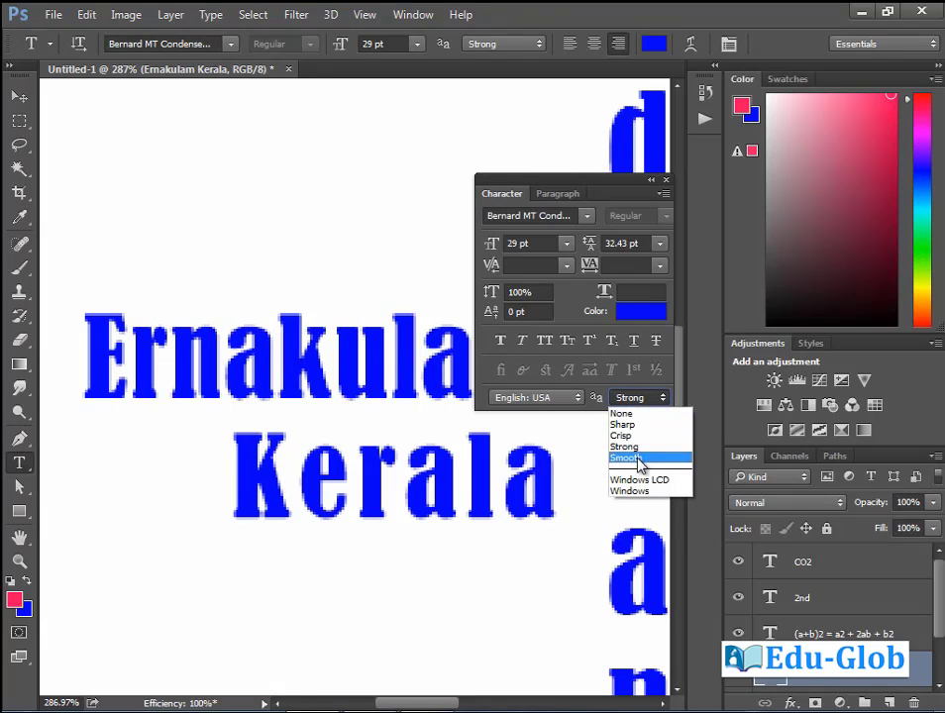
pyautogui.click(634, 458)
pyautogui.click(663, 399)
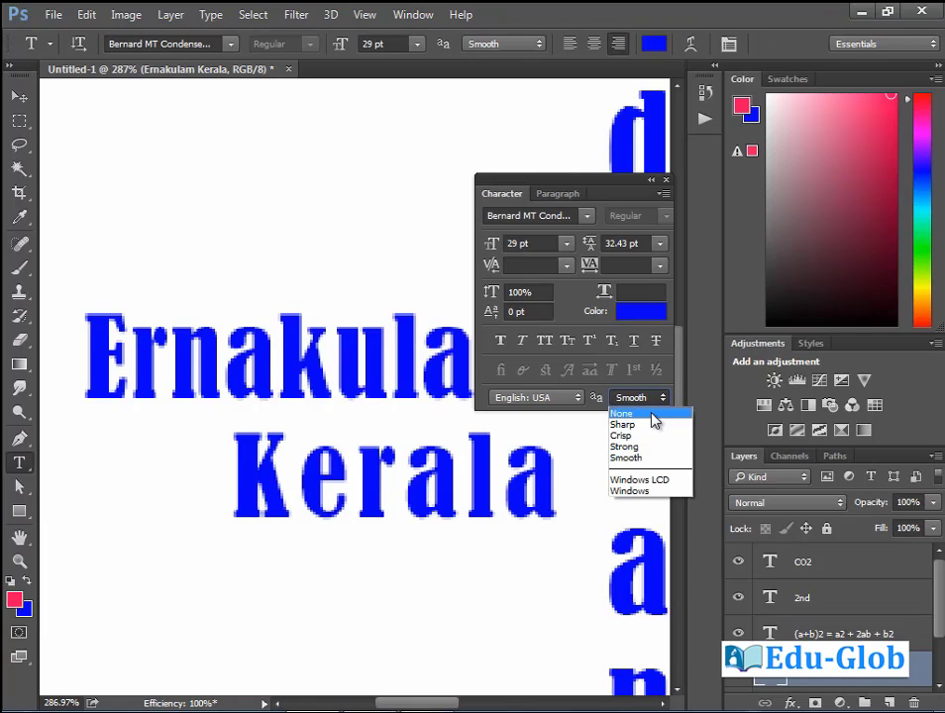
pyautogui.click(670, 481)
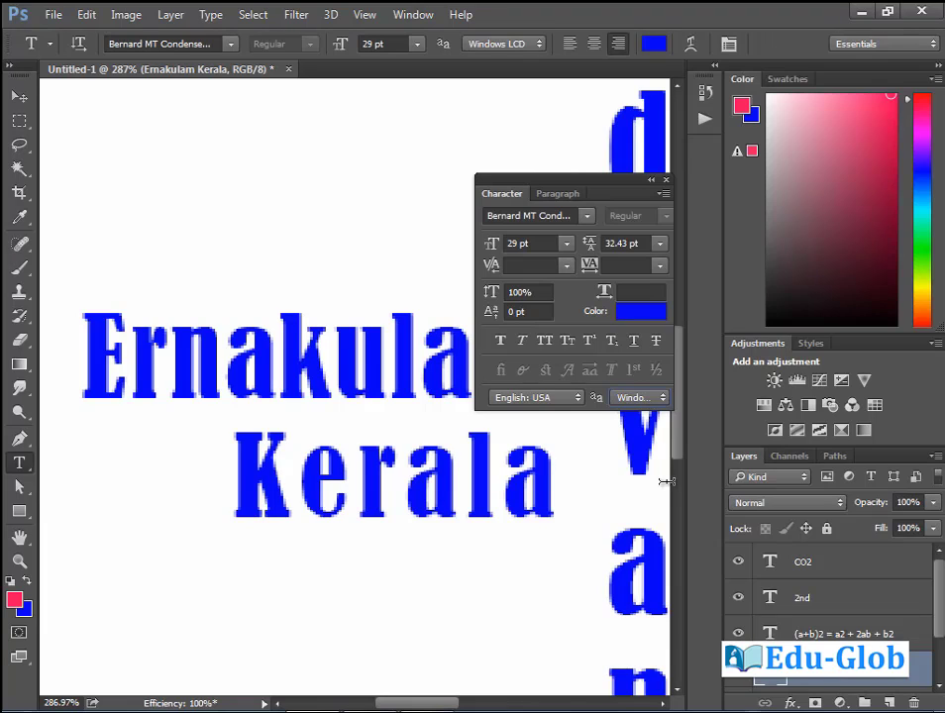
# Try None, then settle on Smooth anti-aliasing and zoom back out to the full canvas.
pyautogui.click(663, 398)
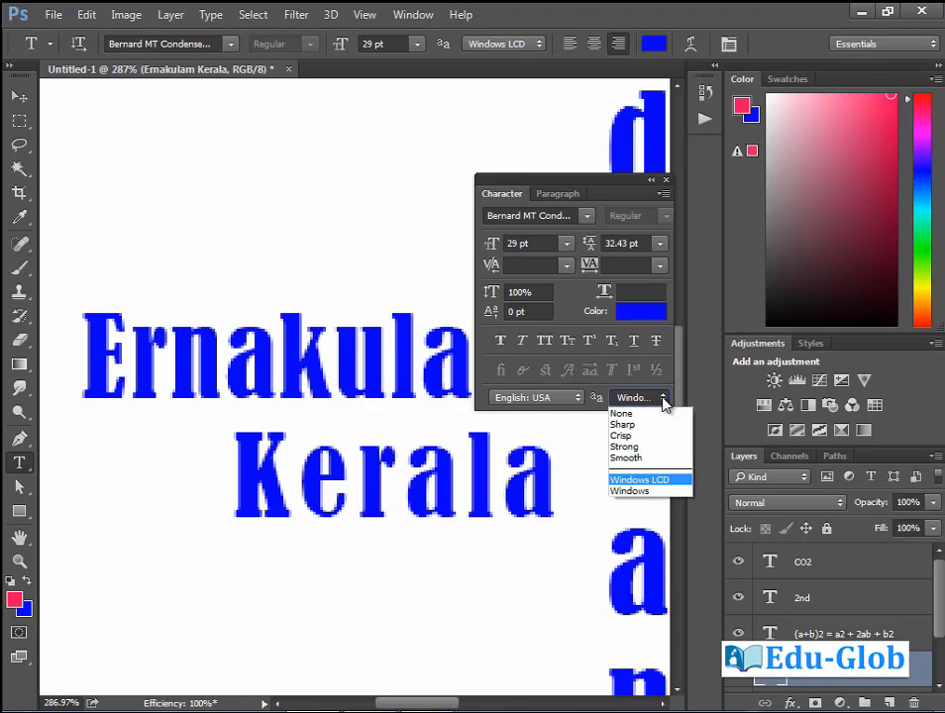
pyautogui.click(641, 414)
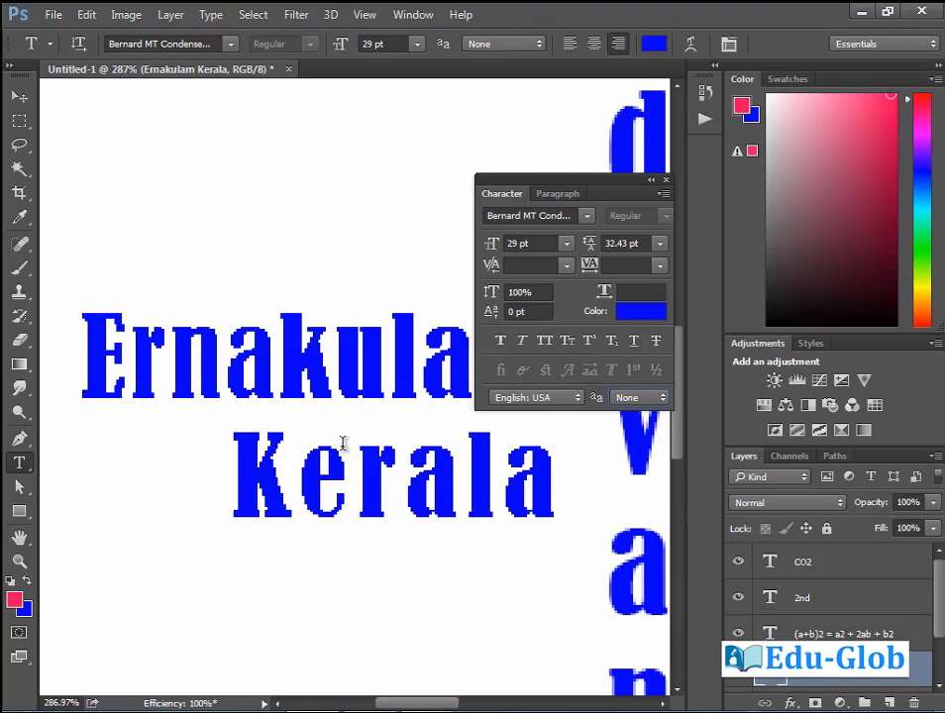
pyautogui.click(646, 397)
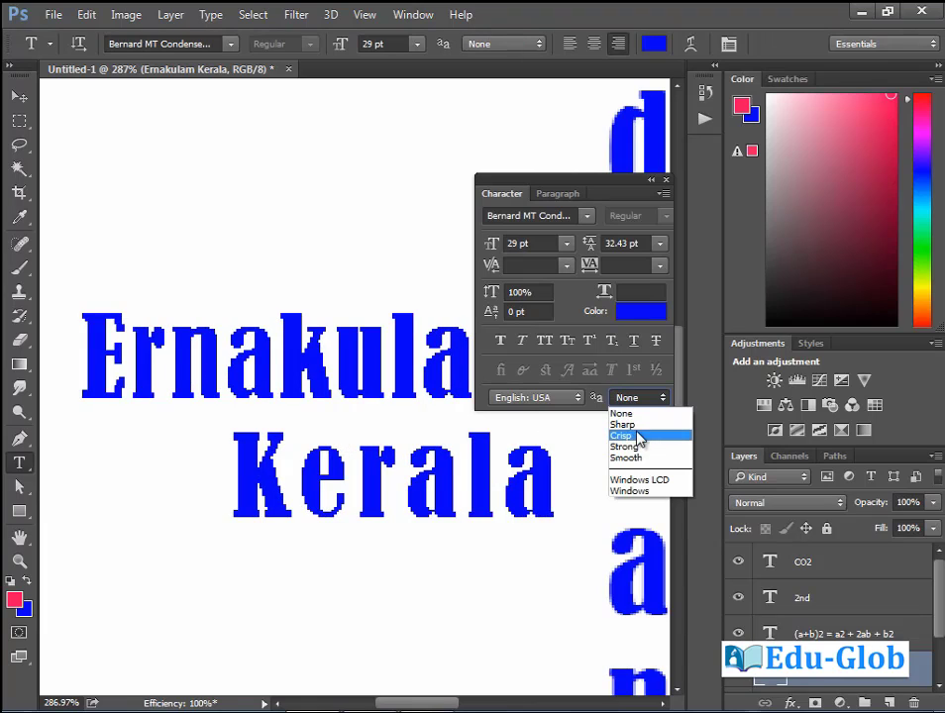
pyautogui.click(650, 458)
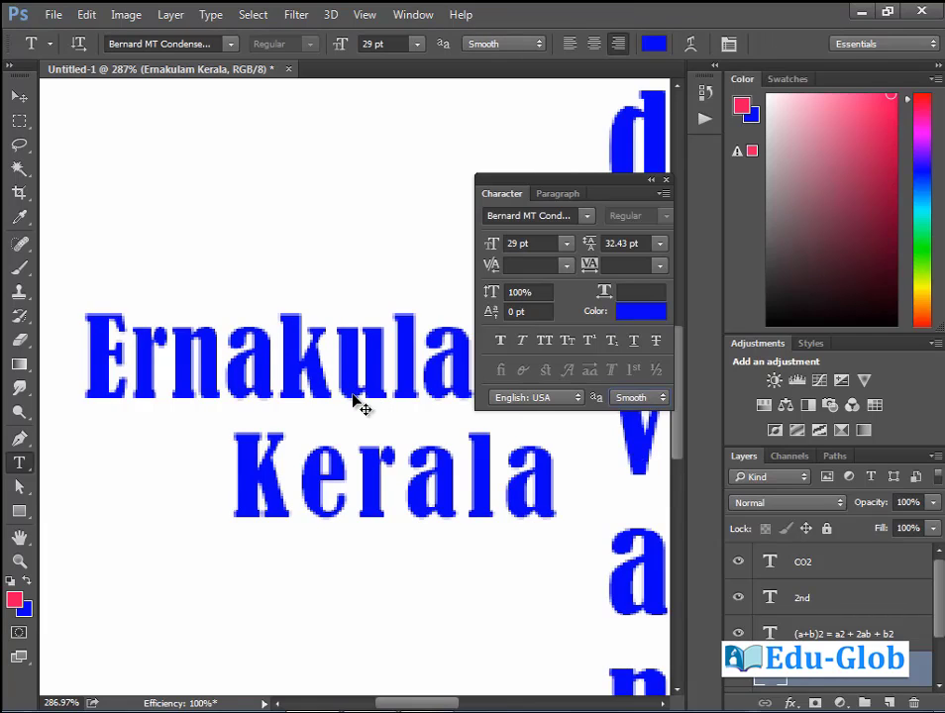
pyautogui.hotkey('ctrl', '0')
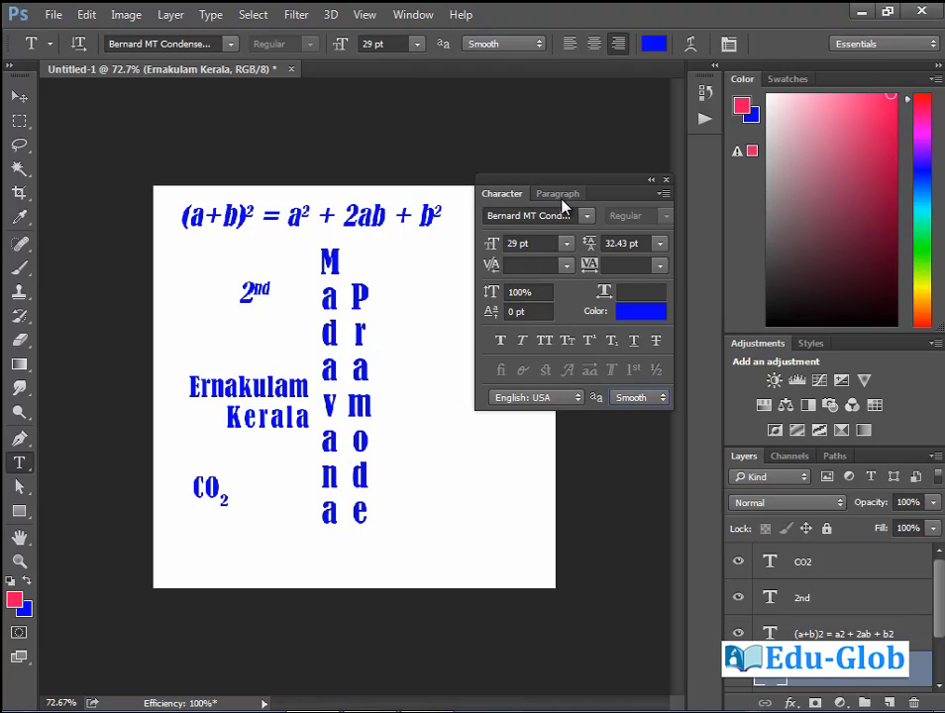
# Show the Paragraph panel and draw a 5.42 × 6.92 cm paragraph text box on the right.
pyautogui.click(557, 194)
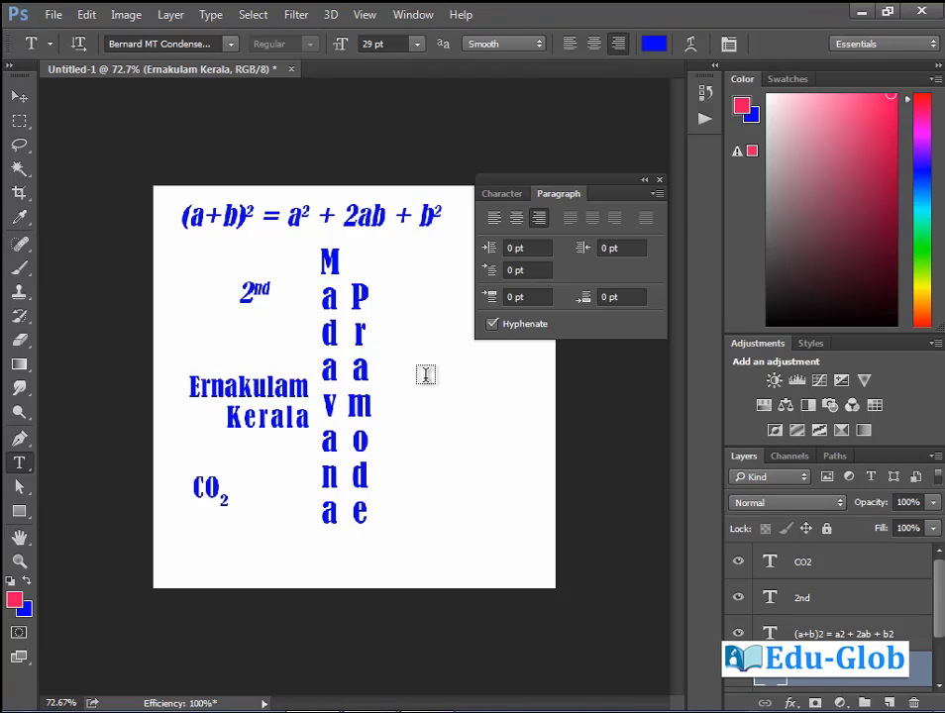
pyautogui.moveTo(392, 316); pyautogui.dragTo(534, 496)
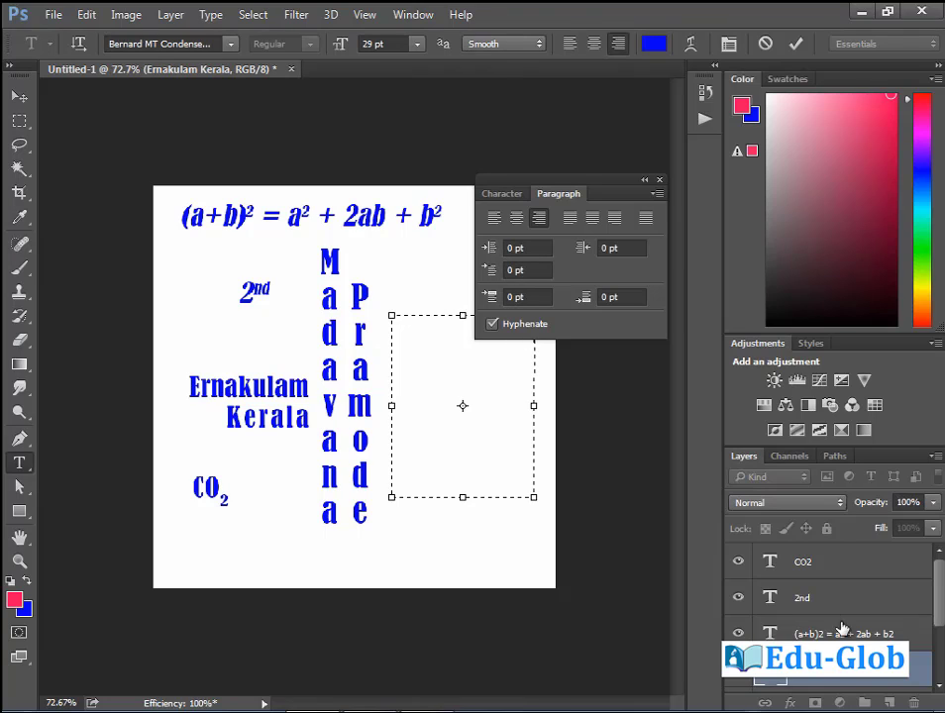
# Discard the empty text box and delete all four text layers, CO2 through Ernakulam Kerala.
pyautogui.click(911, 701)
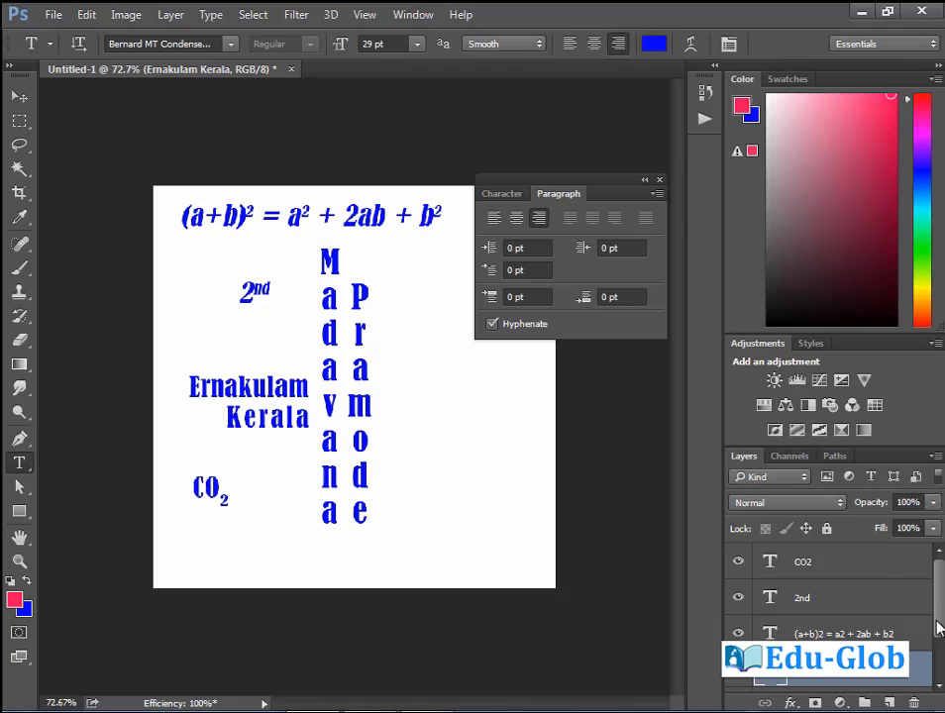
pyautogui.click(879, 572)
pyautogui.click(911, 702)
pyautogui.click(911, 702)
pyautogui.click(911, 702)
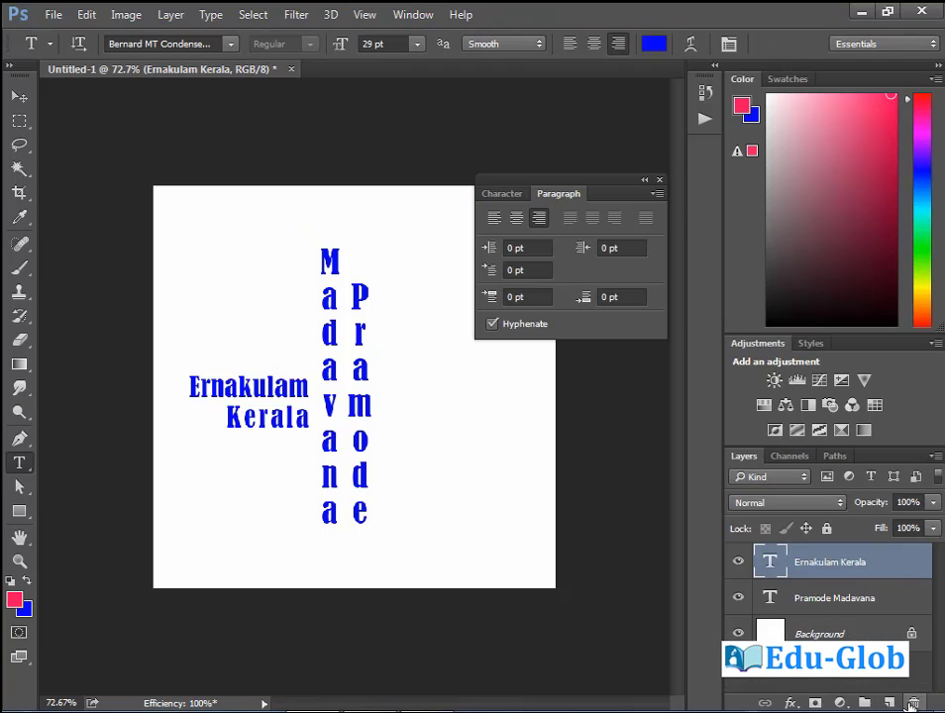
pyautogui.click(911, 702)
pyautogui.click(912, 702)
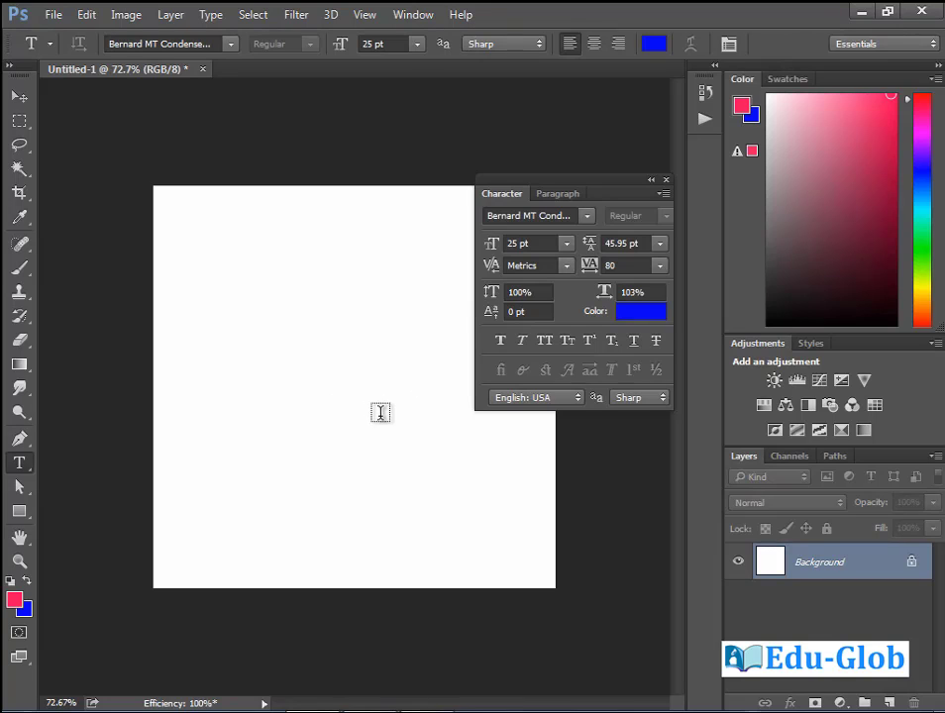
# Switch to the Typography workspace and close Untitled-1 without saving.
pyautogui.click(927, 45)
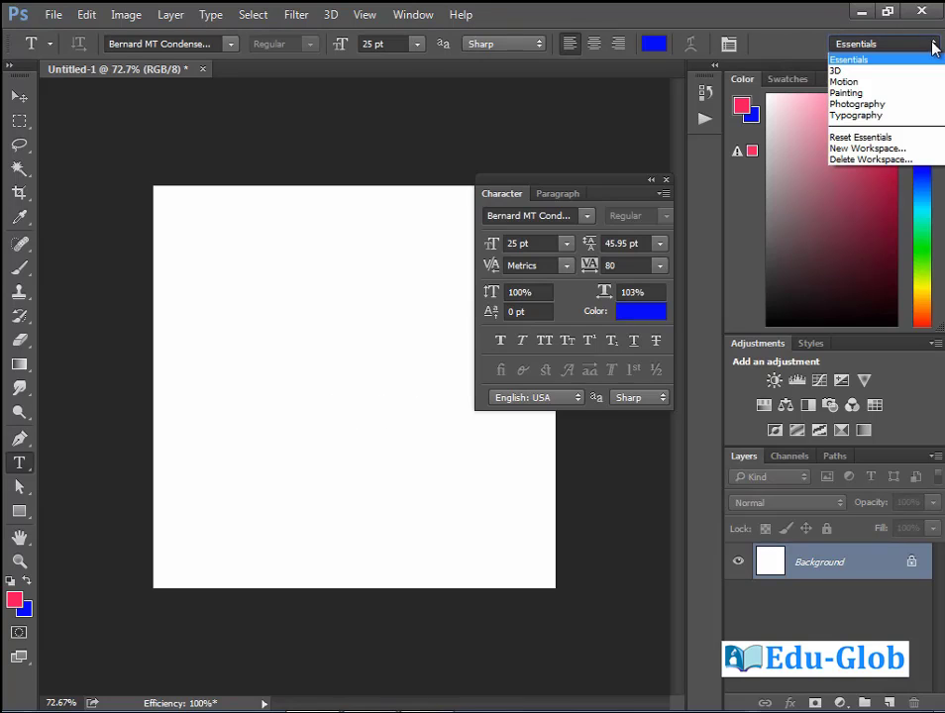
pyautogui.click(881, 117)
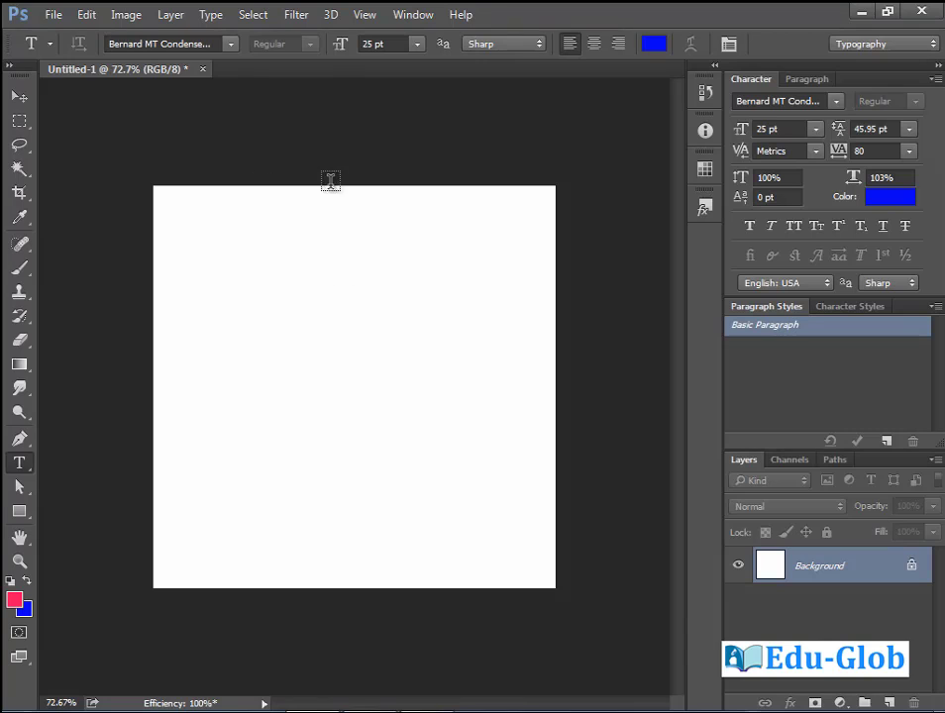
pyautogui.click(202, 69)
pyautogui.click(498, 289)
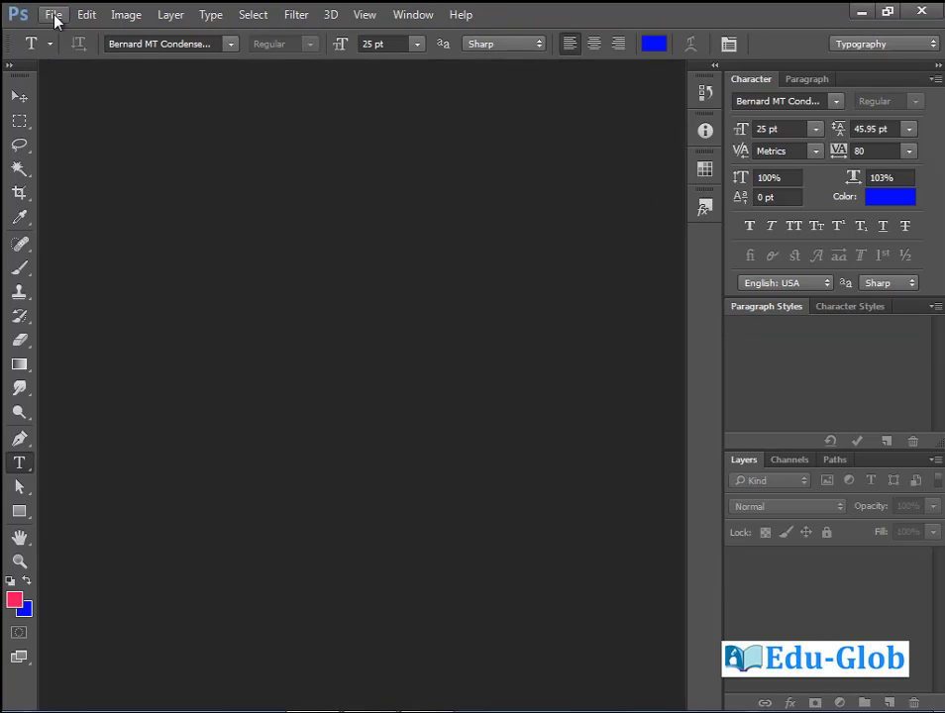
# Start a new document with the International Paper A4 preset, 210 × 297 mm at 300 ppi.
pyautogui.click(54, 14)
pyautogui.click(67, 44)
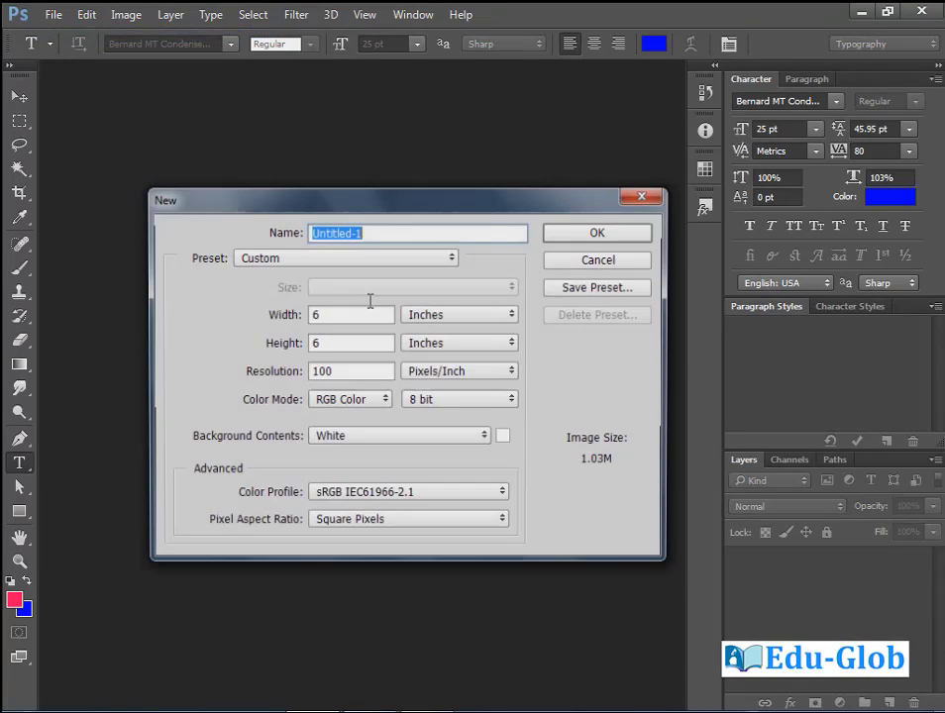
pyautogui.click(450, 260)
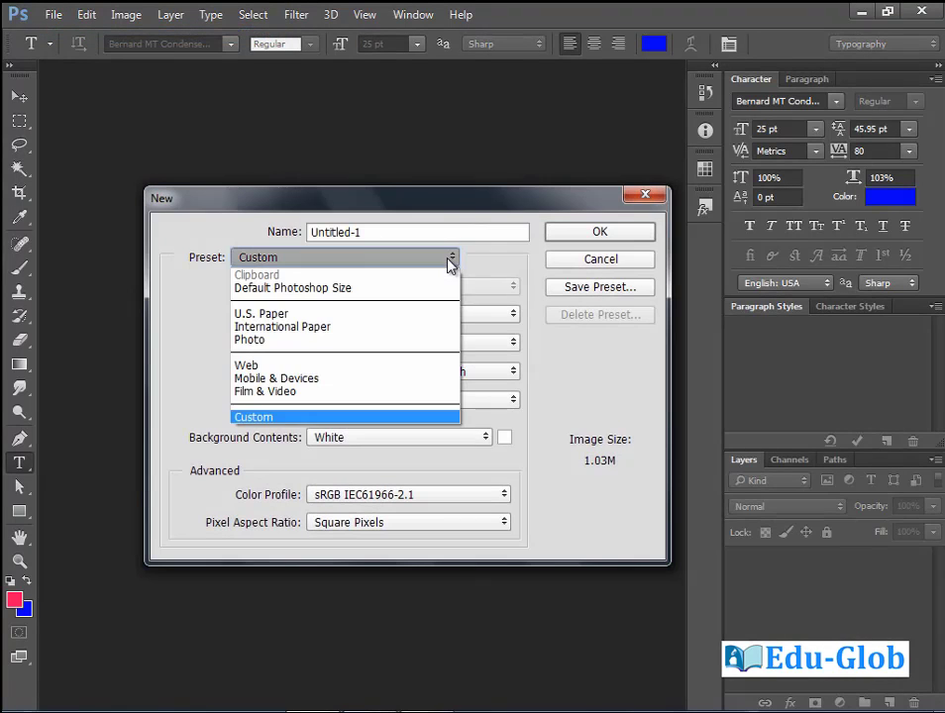
pyautogui.click(369, 330)
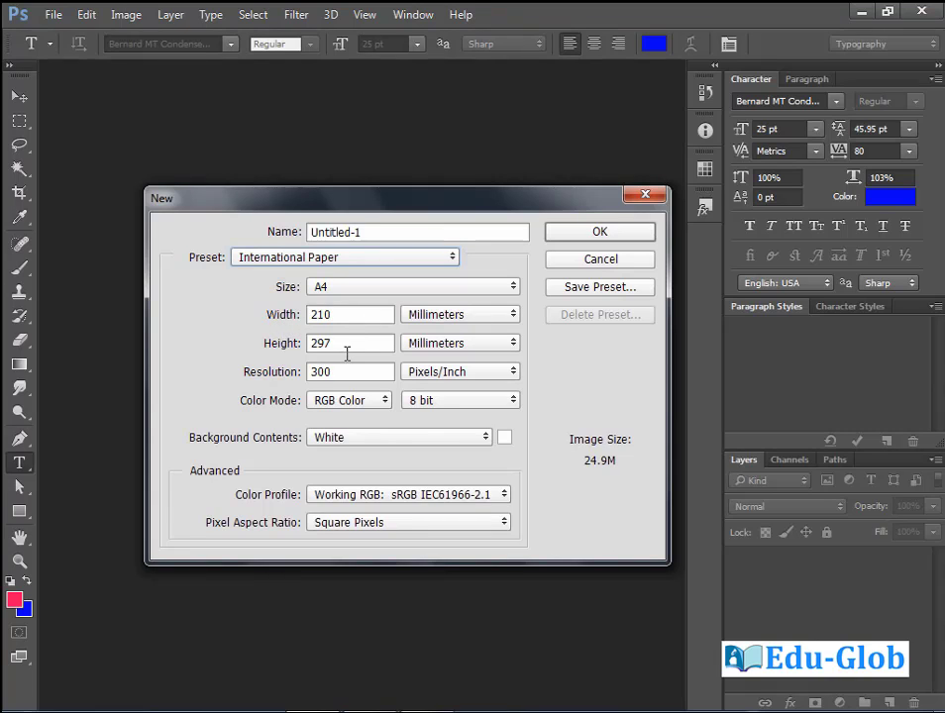
# Accept the A4 preset to create a blank white 210 × 297 mm document at 300 ppi.
pyautogui.click(634, 237)
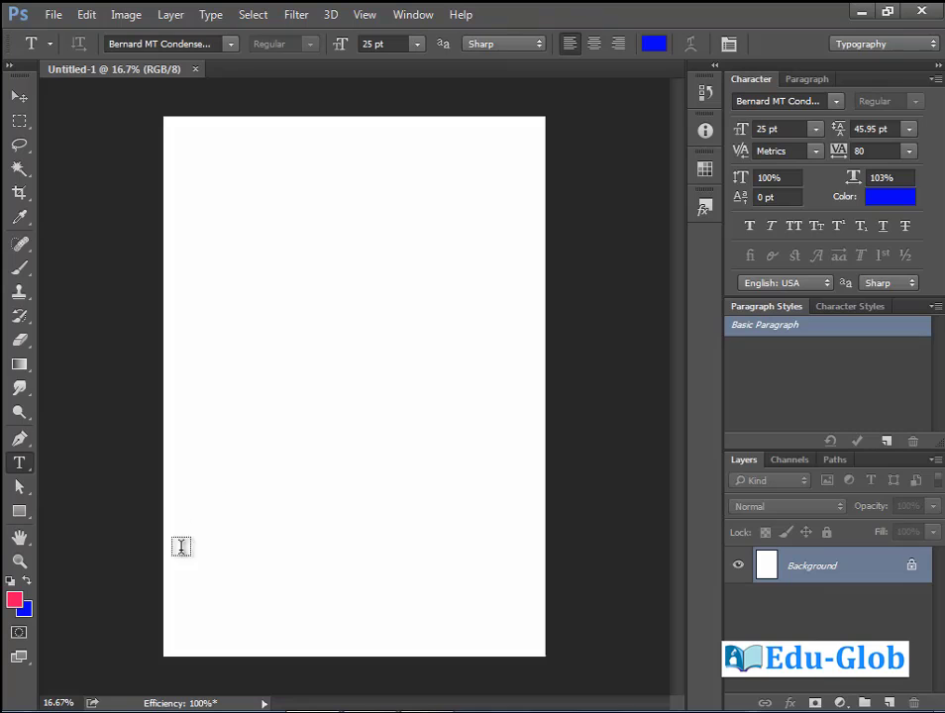
# Select the Rectangle tool and set the foreground colour to red ff0000.
pyautogui.click(20, 512)
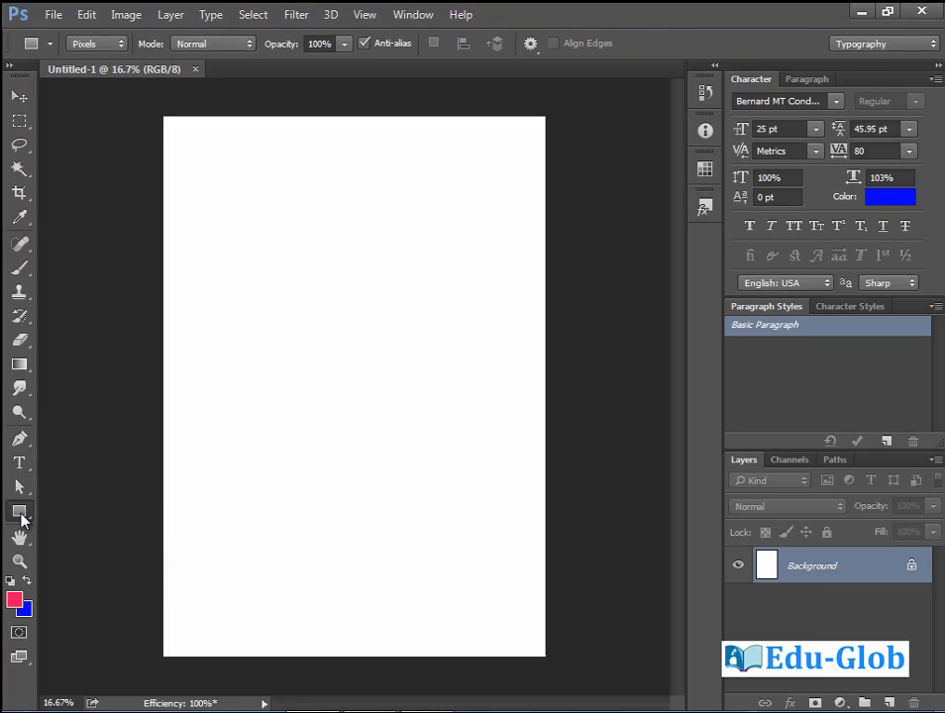
pyautogui.click(14, 599)
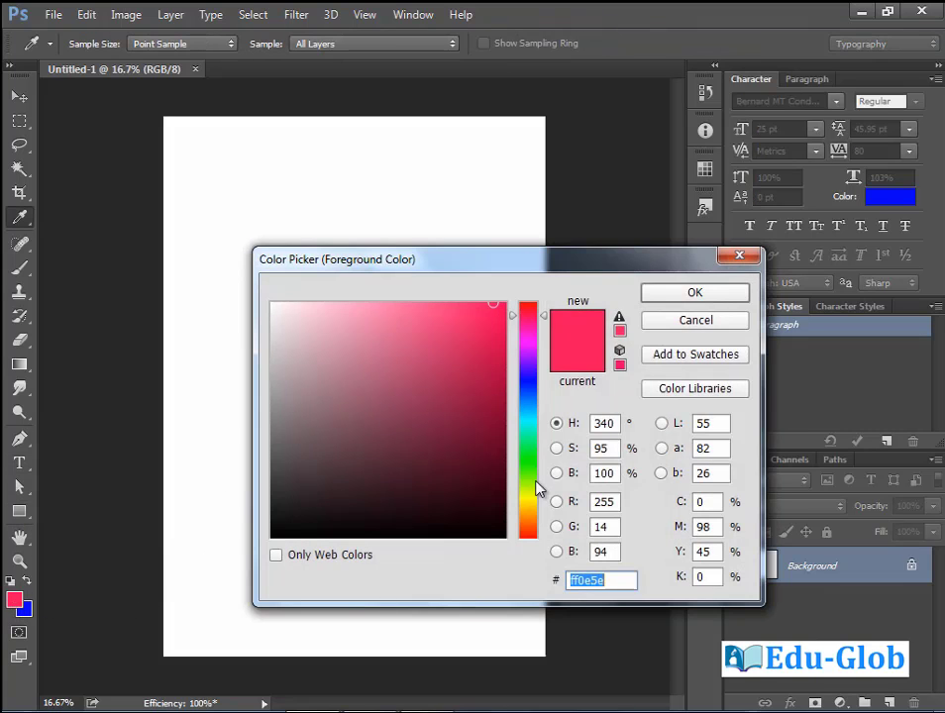
pyautogui.write('ff0000')
pyautogui.click(697, 293)
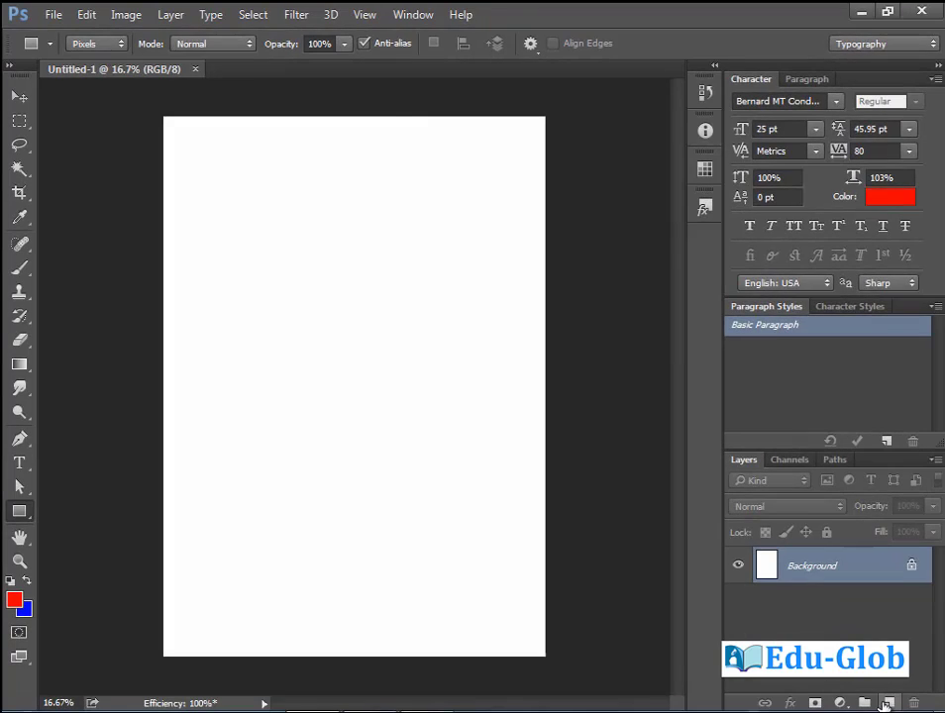
# On a new layer, draw a full-height red bar on the right and a red band across the top in pixel mode.
pyautogui.click(890, 703)
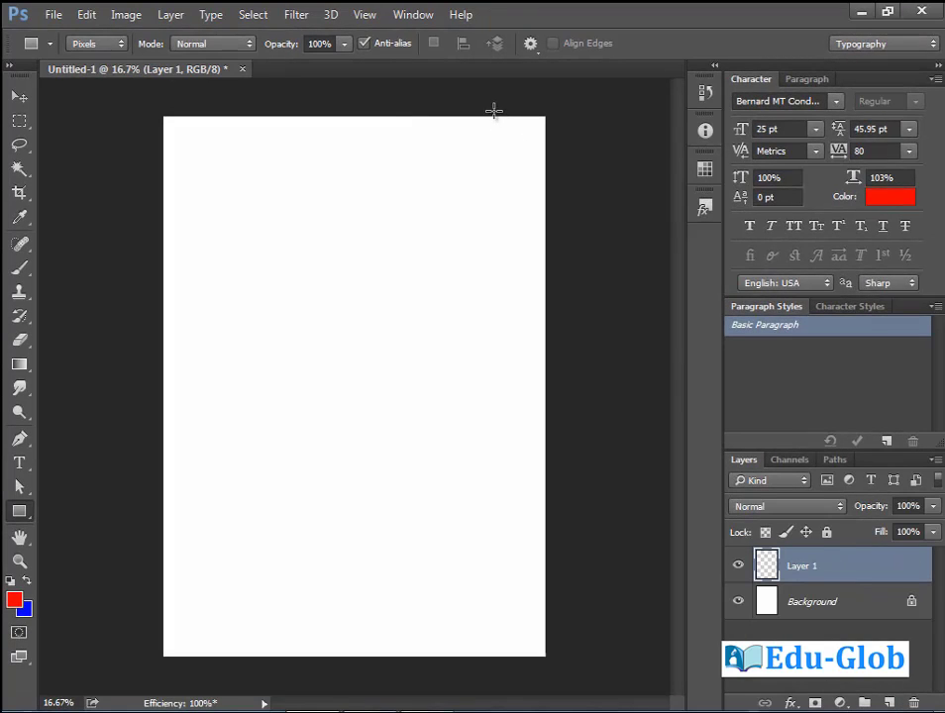
pyautogui.moveTo(484, 116); pyautogui.dragTo(557, 661)
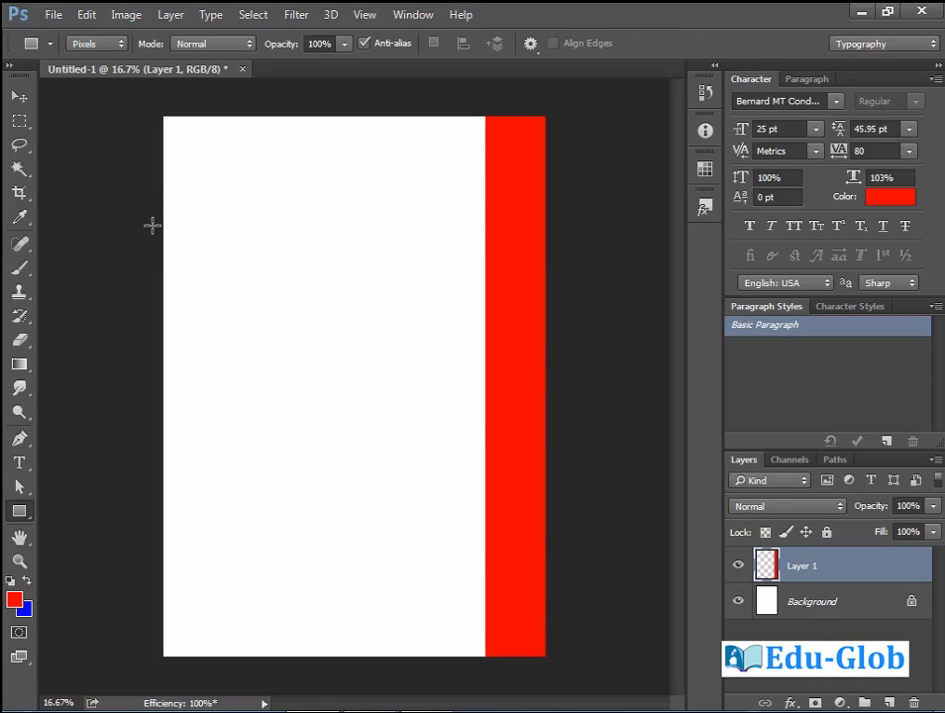
pyautogui.moveTo(151, 225); pyautogui.dragTo(507, 308)
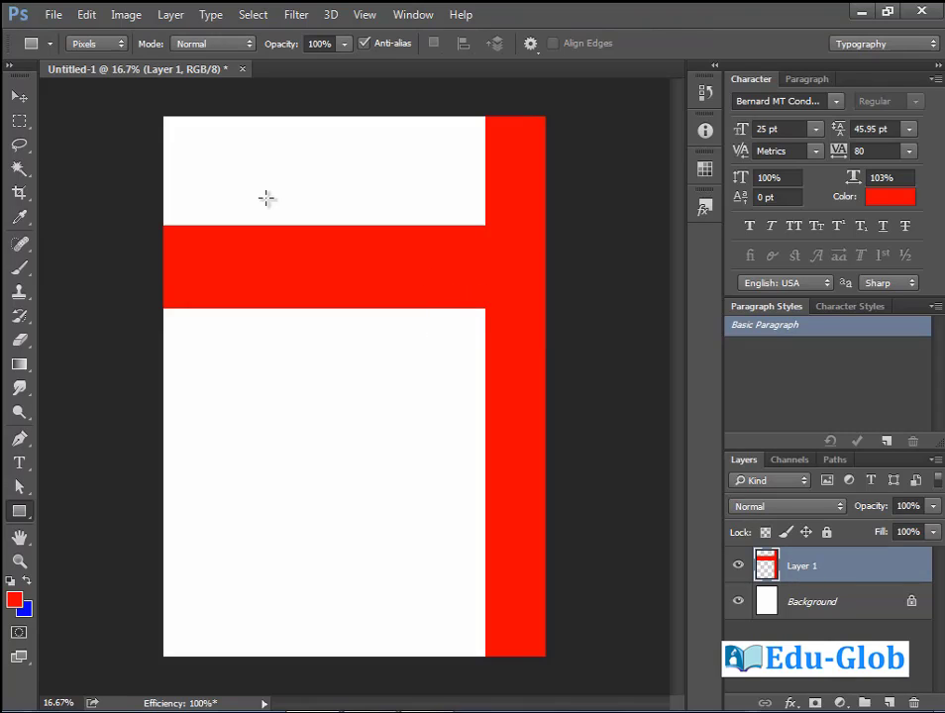
pyautogui.click(114, 43)
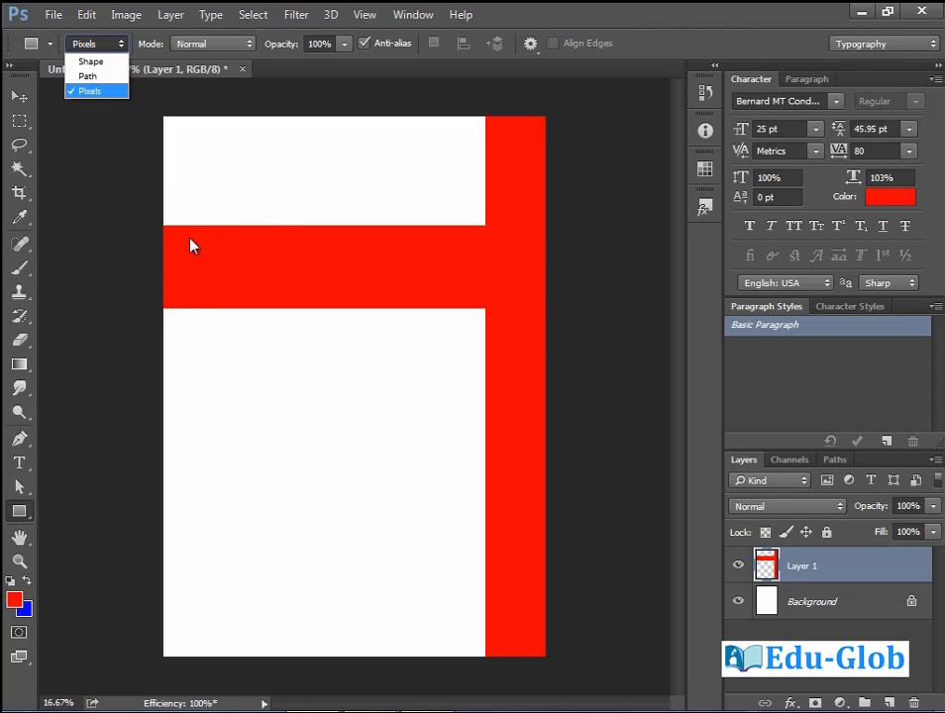
pyautogui.click(139, 279)
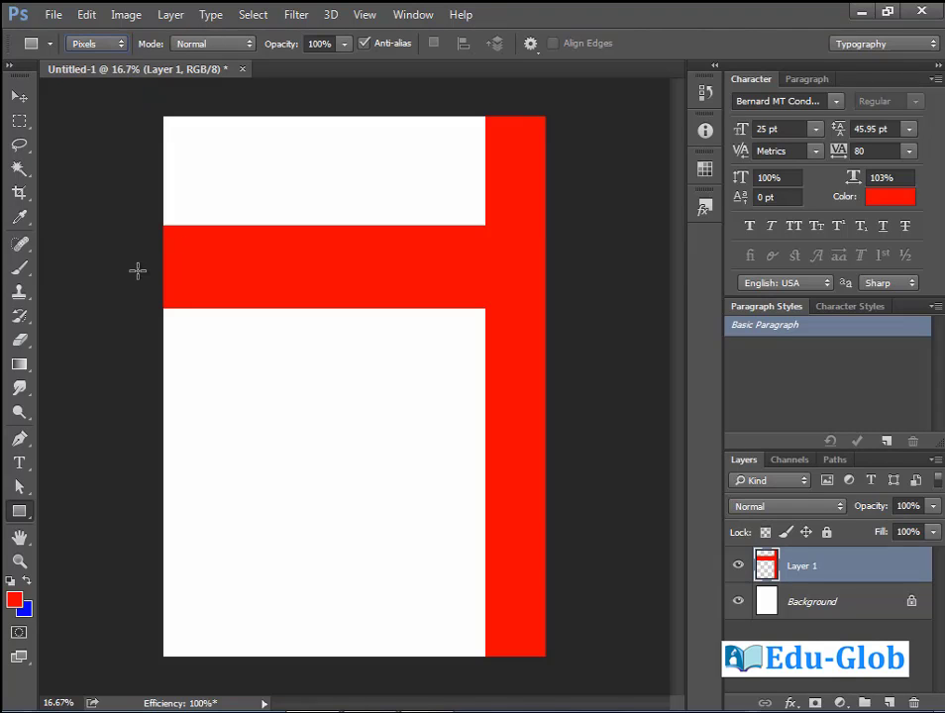
# Draw a cyan strip along the bottom on a new layer and place it below the red layer.
pyautogui.click(16, 606)
pyautogui.click(532, 421)
pyautogui.click(510, 342)
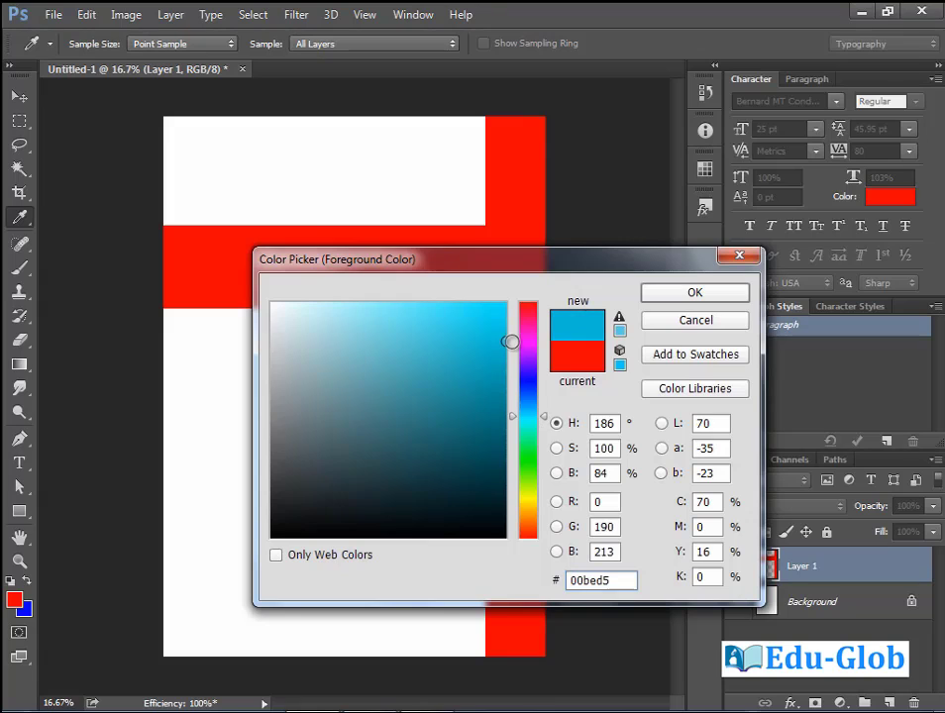
pyautogui.click(674, 295)
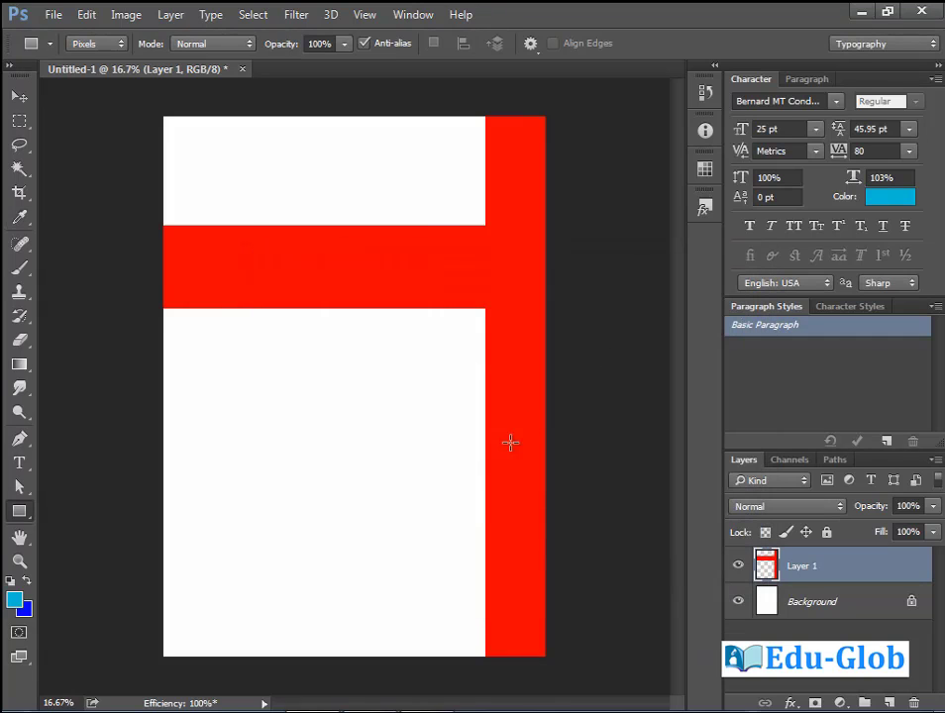
pyautogui.click(891, 703)
pyautogui.moveTo(156, 628); pyautogui.dragTo(502, 663)
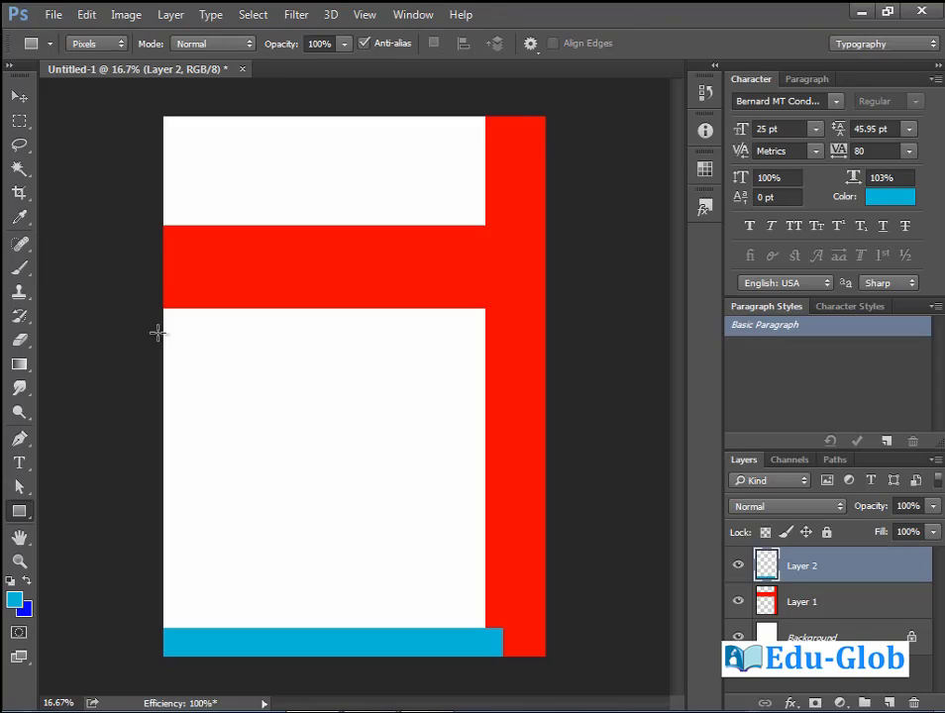
pyautogui.click(18, 96)
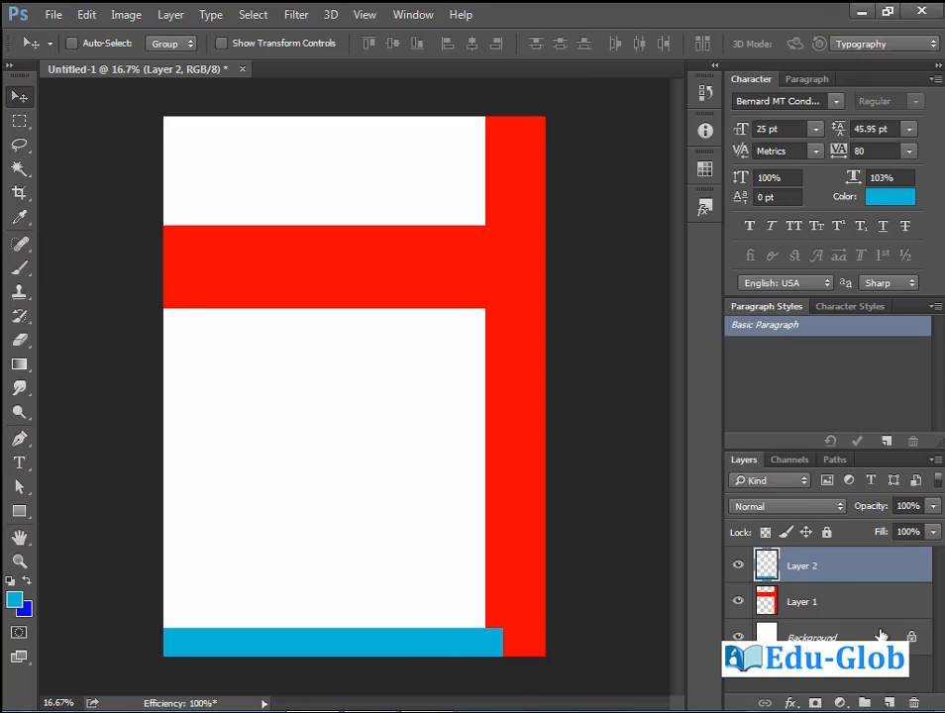
pyautogui.moveTo(814, 576); pyautogui.dragTo(818, 612)
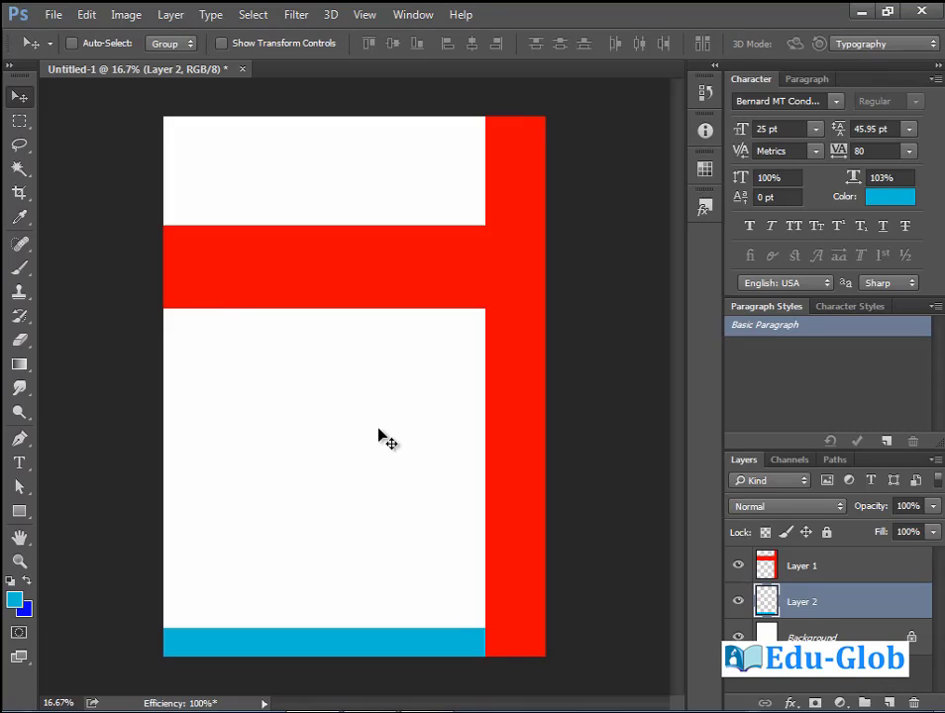
# Select and delete the left end of the red band.
pyautogui.click(801, 565)
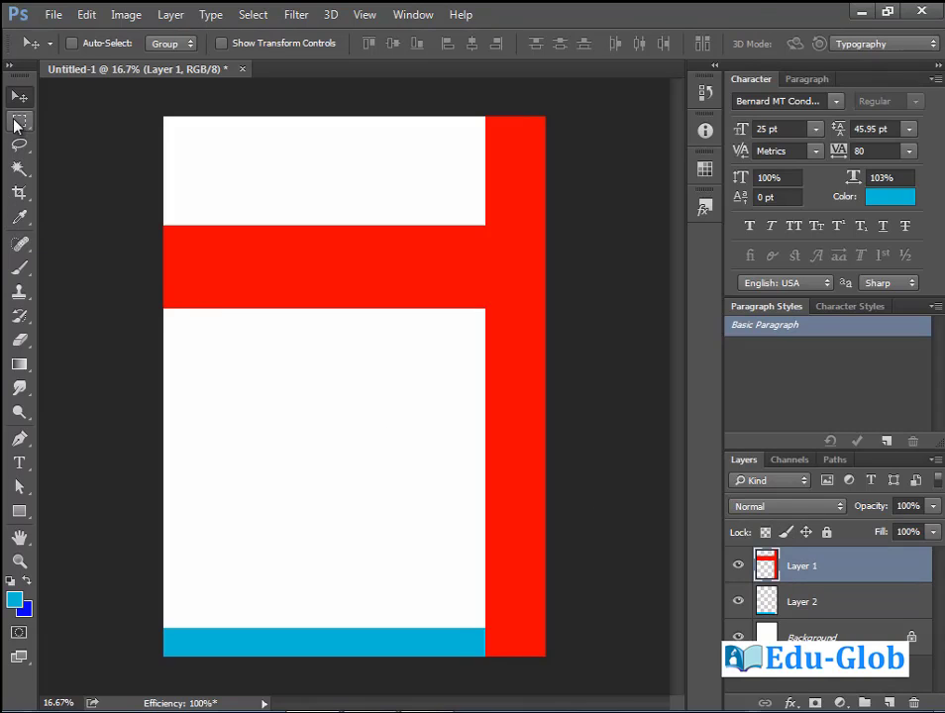
pyautogui.click(19, 120)
pyautogui.moveTo(134, 161); pyautogui.dragTo(191, 345)
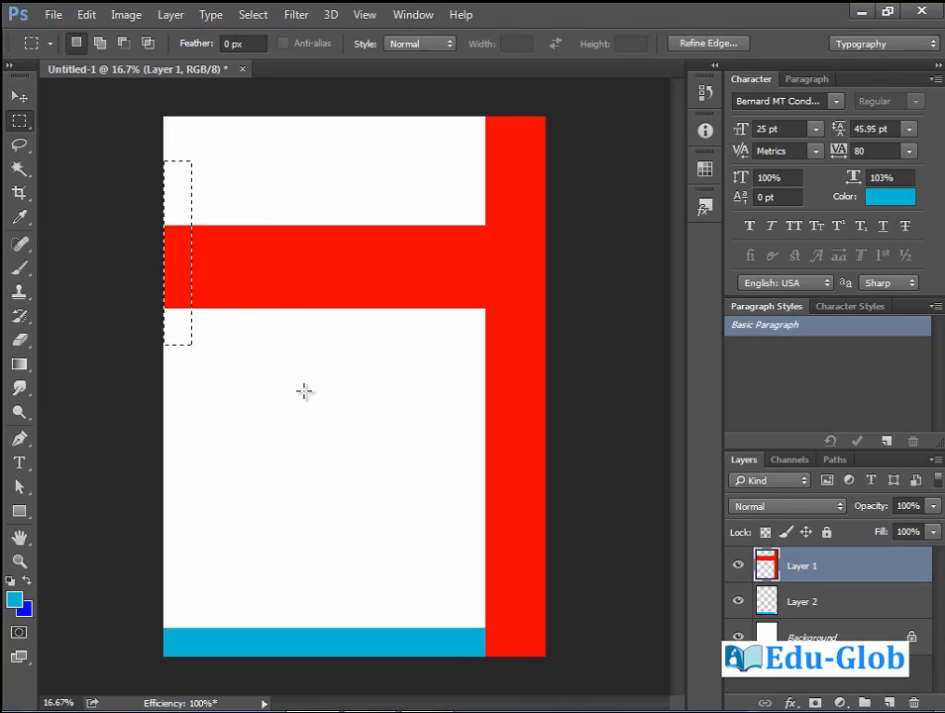
pyautogui.press('Delete')
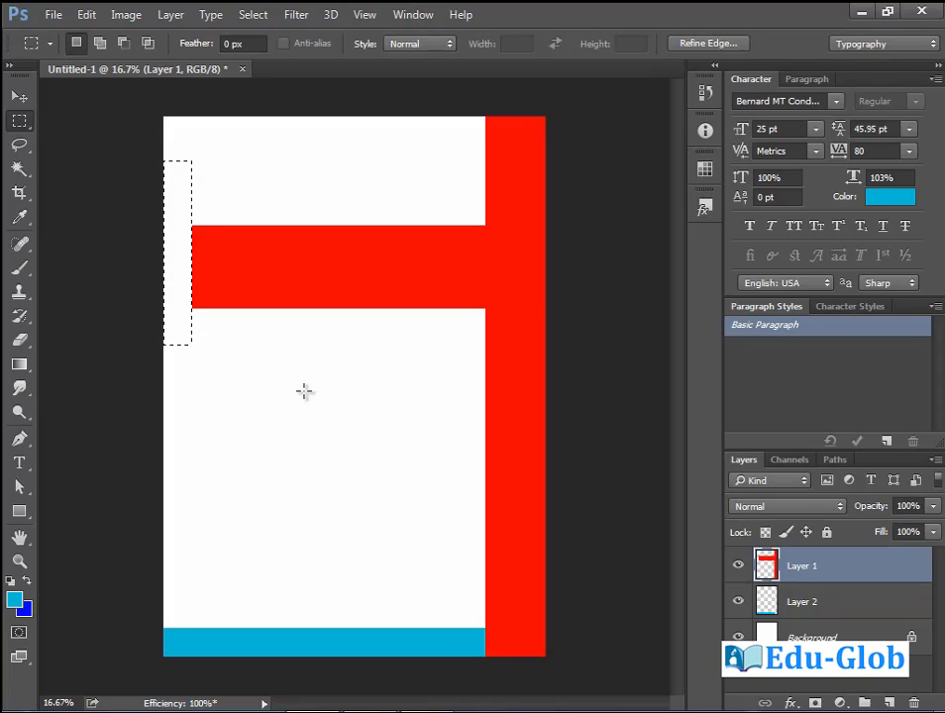
pyautogui.hotkey('ctrl', 'd')
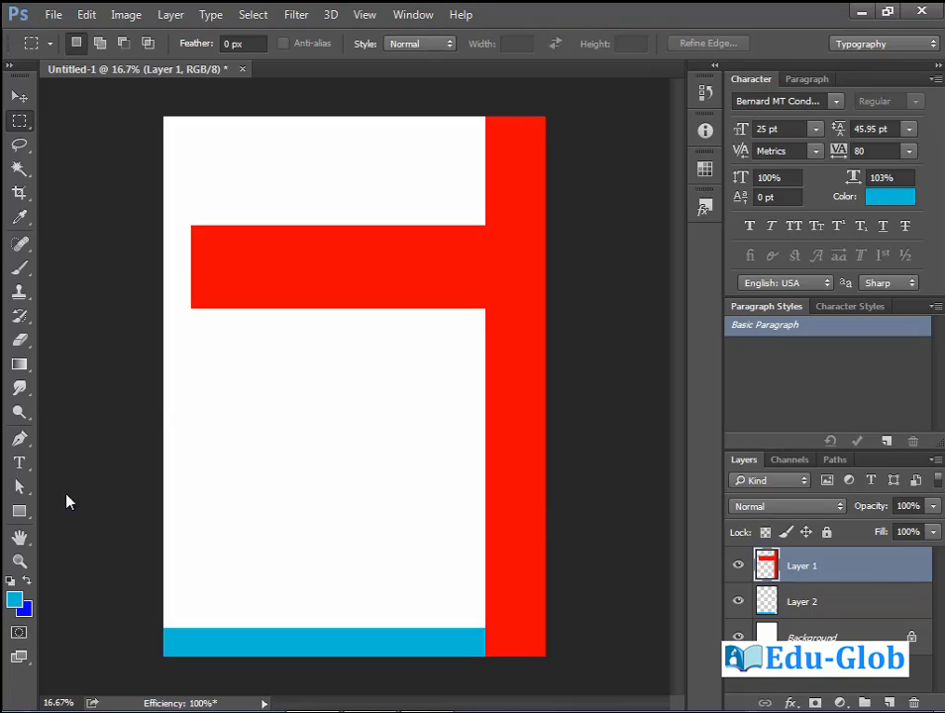
# With the Rectangle tool, set the foreground colour to dark teal 00363c.
pyautogui.click(18, 511)
pyautogui.click(15, 599)
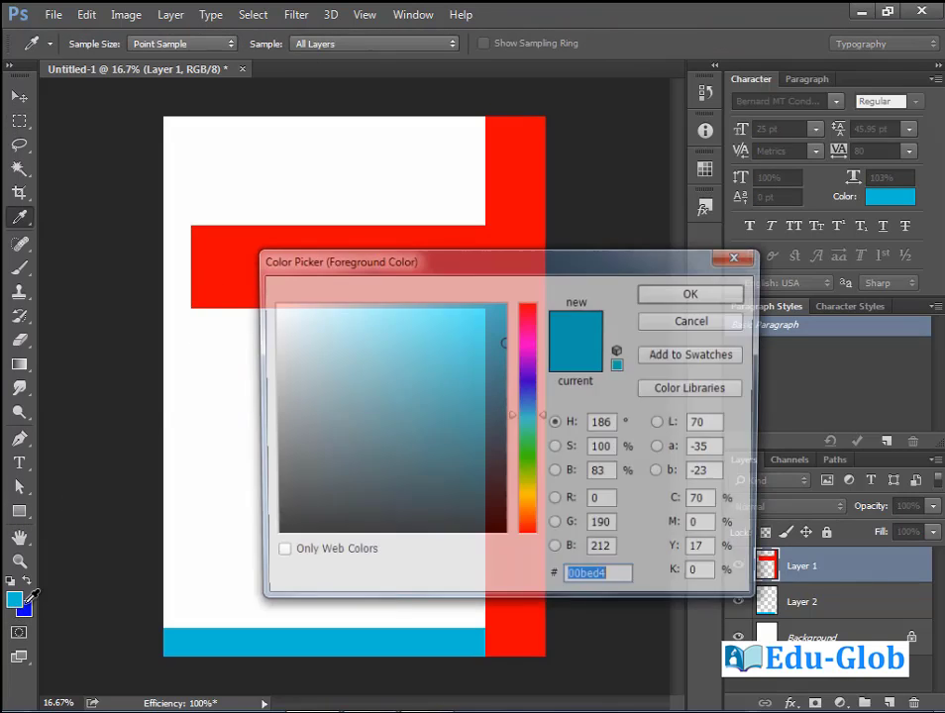
pyautogui.moveTo(450, 506); pyautogui.dragTo(515, 485)
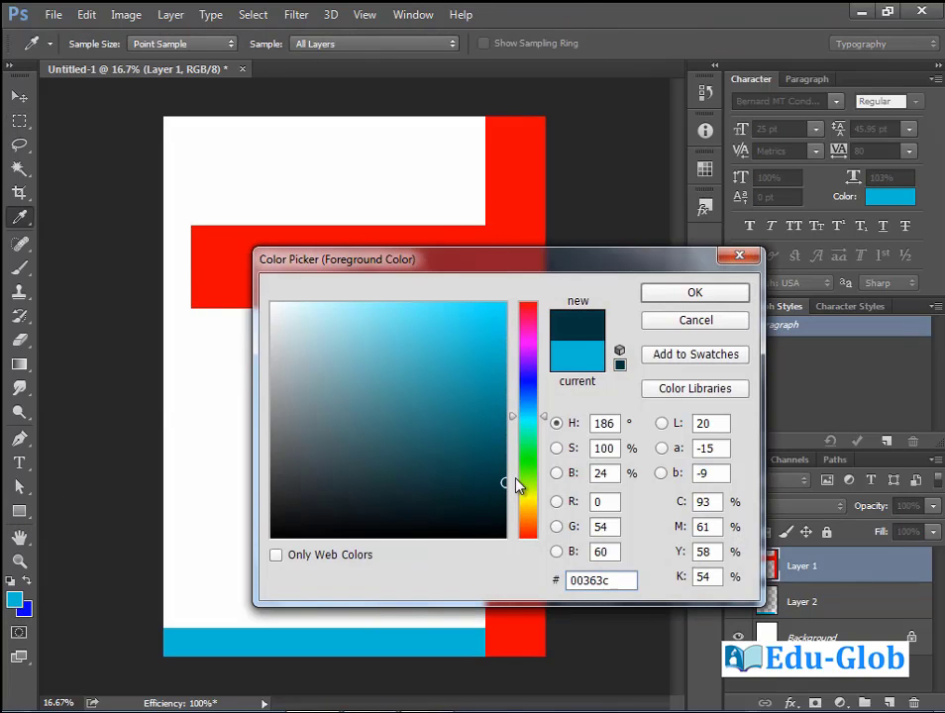
pyautogui.click(707, 295)
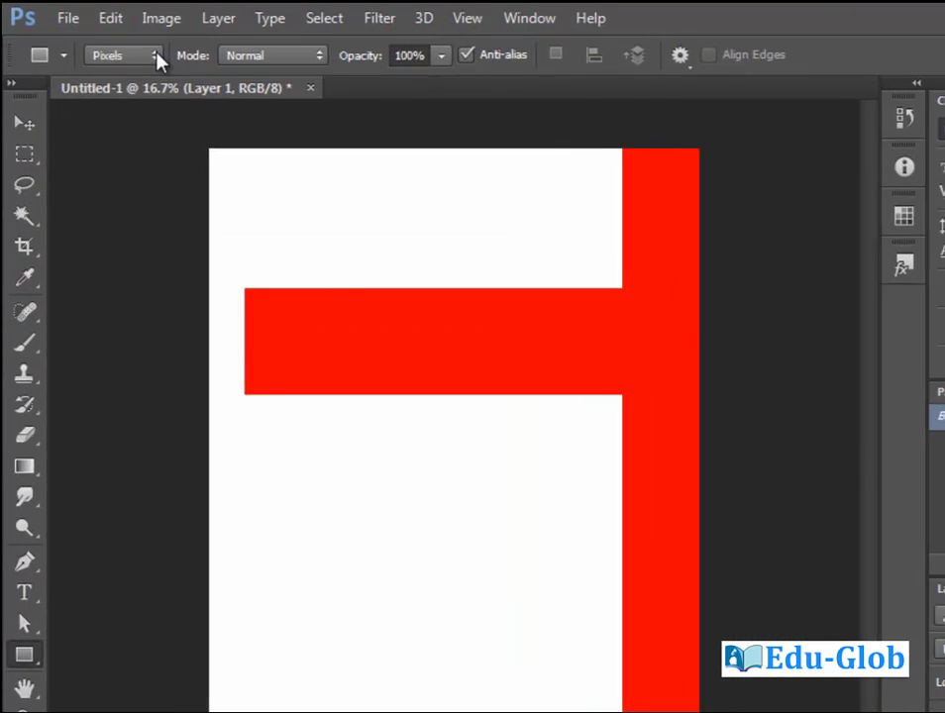
# Draw a dark teal shape rectangle at the top-left corner and stack it beneath the red layer.
pyautogui.click(155, 56)
pyautogui.click(131, 82)
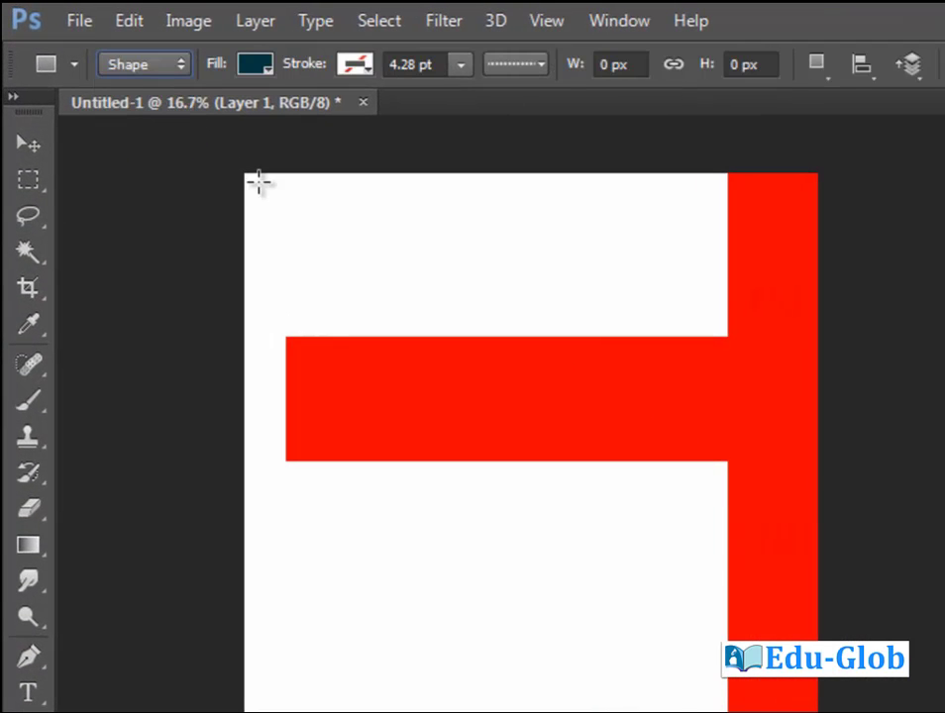
pyautogui.moveTo(242, 167); pyautogui.dragTo(316, 461)
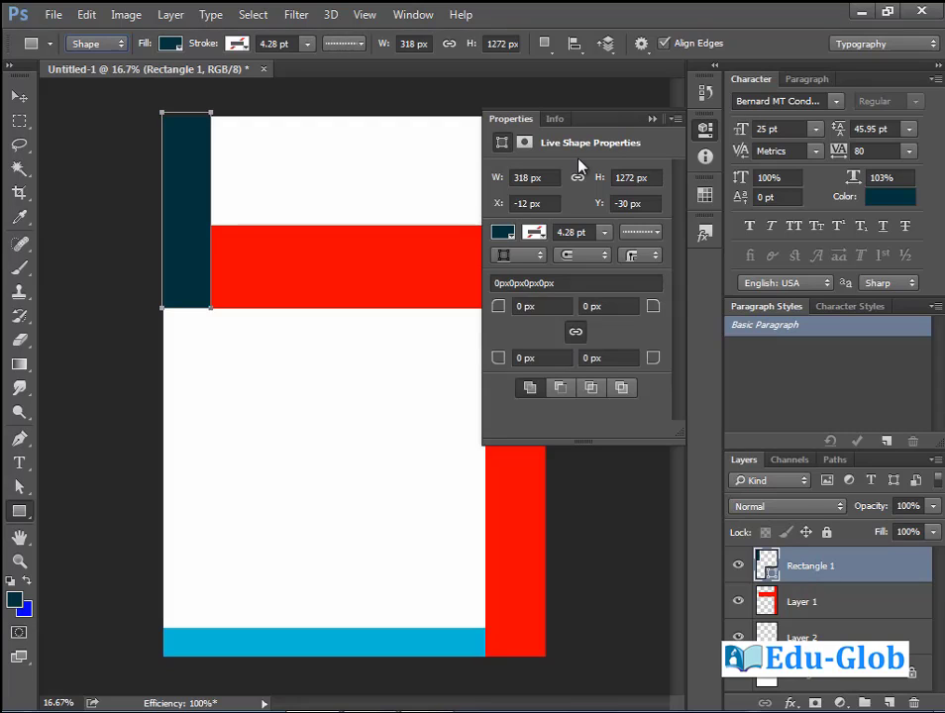
pyautogui.click(654, 119)
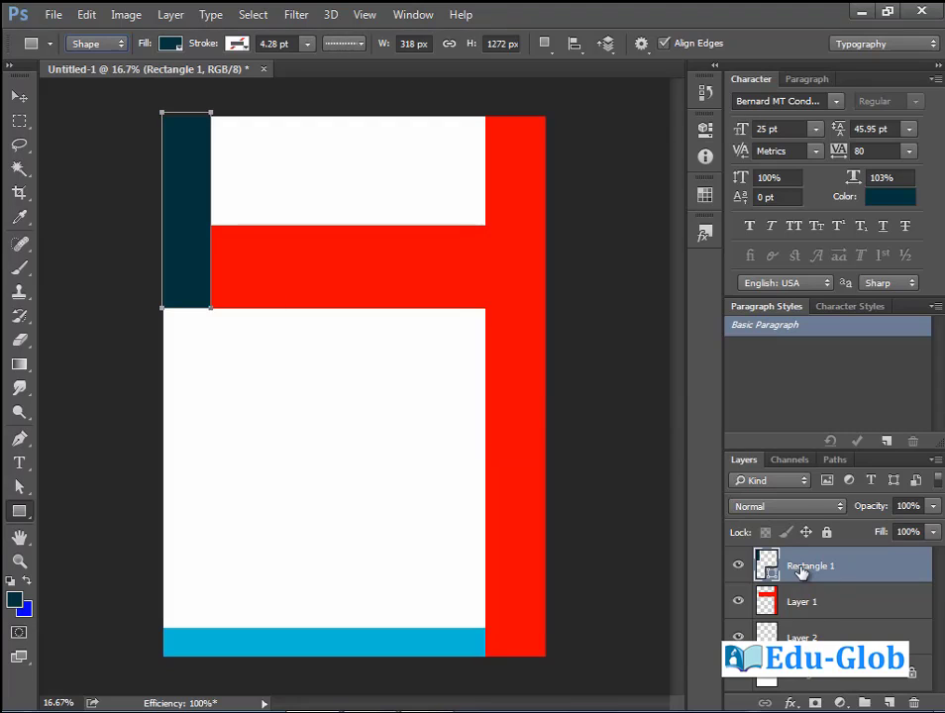
pyautogui.moveTo(803, 567); pyautogui.dragTo(810, 609)
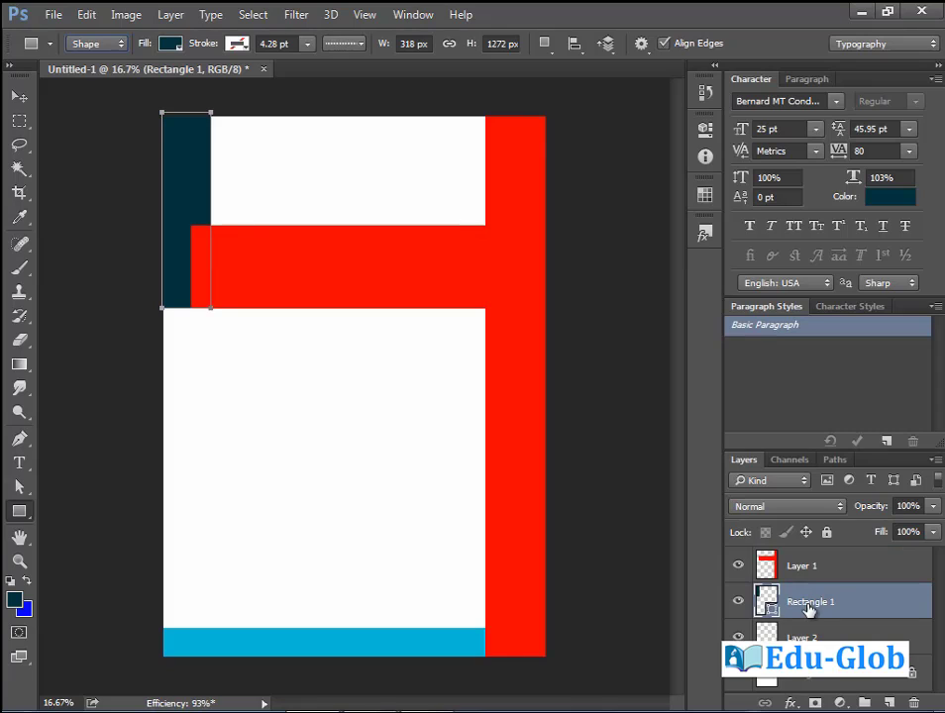
pyautogui.press('v')
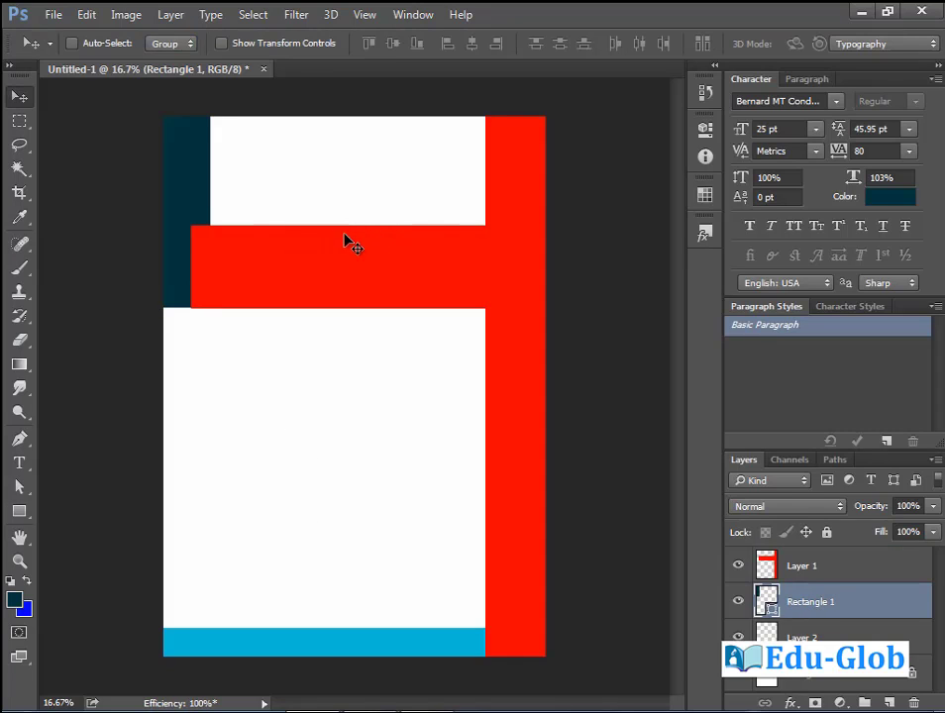
# Open 'Abstract Blue backgrounds 10' and drag the wave image onto the flyer's top.
pyautogui.click(52, 13)
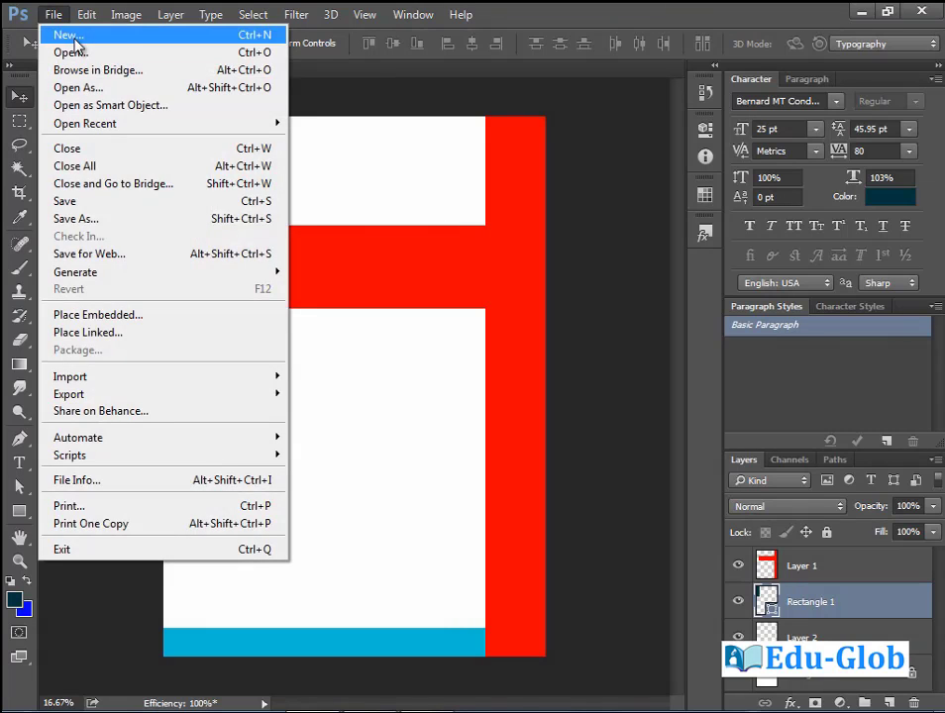
pyautogui.click(65, 47)
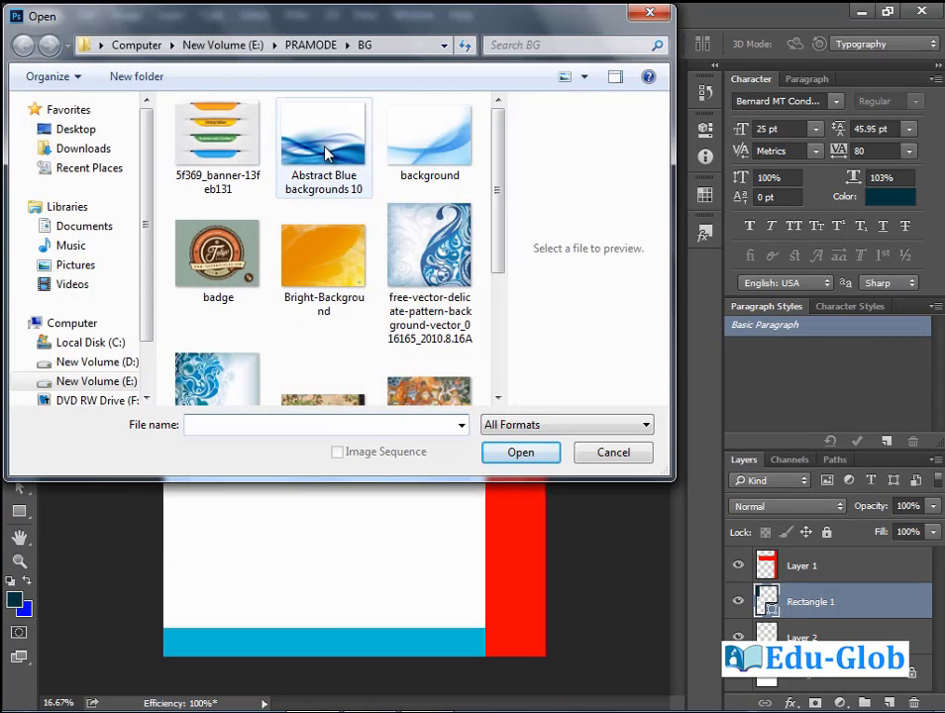
pyautogui.doubleClick(325, 149)
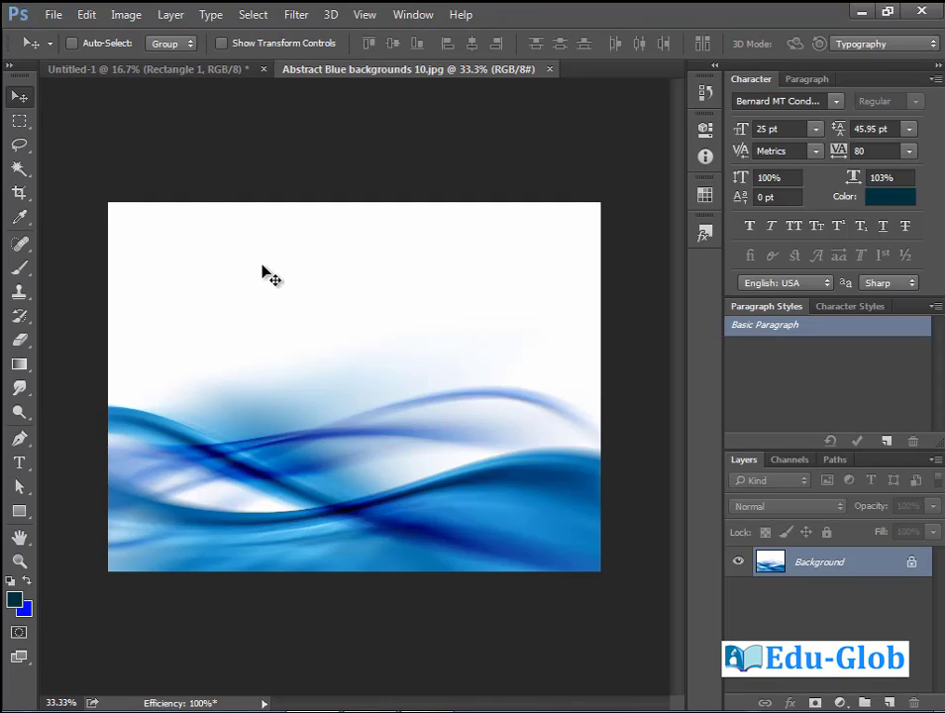
pyautogui.moveTo(269, 313); pyautogui.dragTo(196, 174)
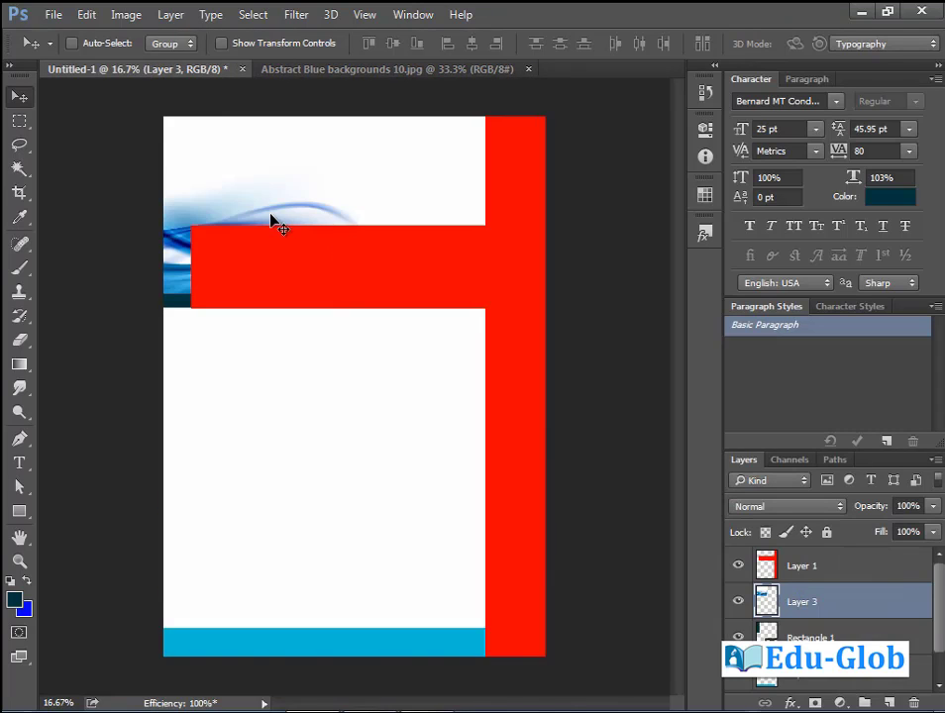
pyautogui.moveTo(271, 218); pyautogui.dragTo(383, 198)
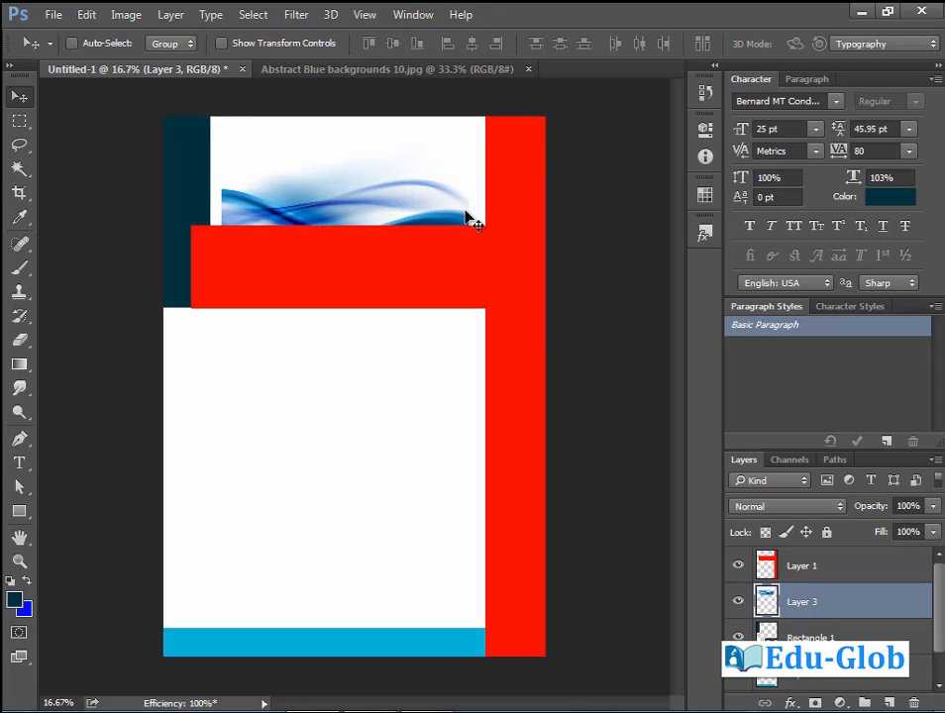
# Scale the wave image to about 119%, raise it slightly, and move it beneath Rectangle 1.
pyautogui.hotkey('ctrl', 't')
pyautogui.moveTo(465, 278); pyautogui.dragTo(489, 295)
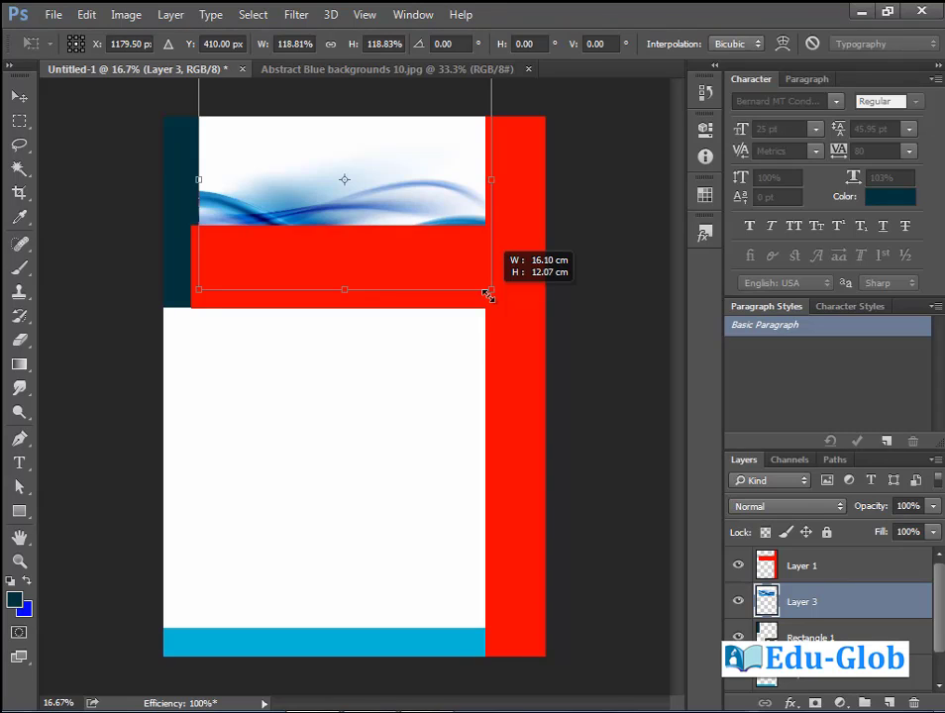
pyautogui.moveTo(466, 252); pyautogui.dragTo(498, 242)
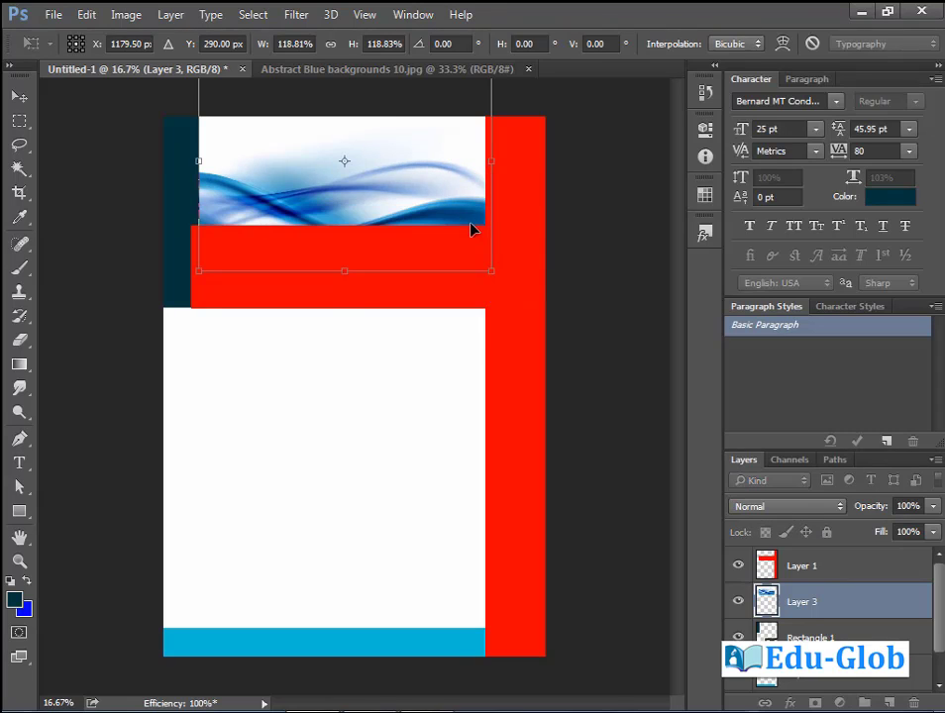
pyautogui.press('Return')
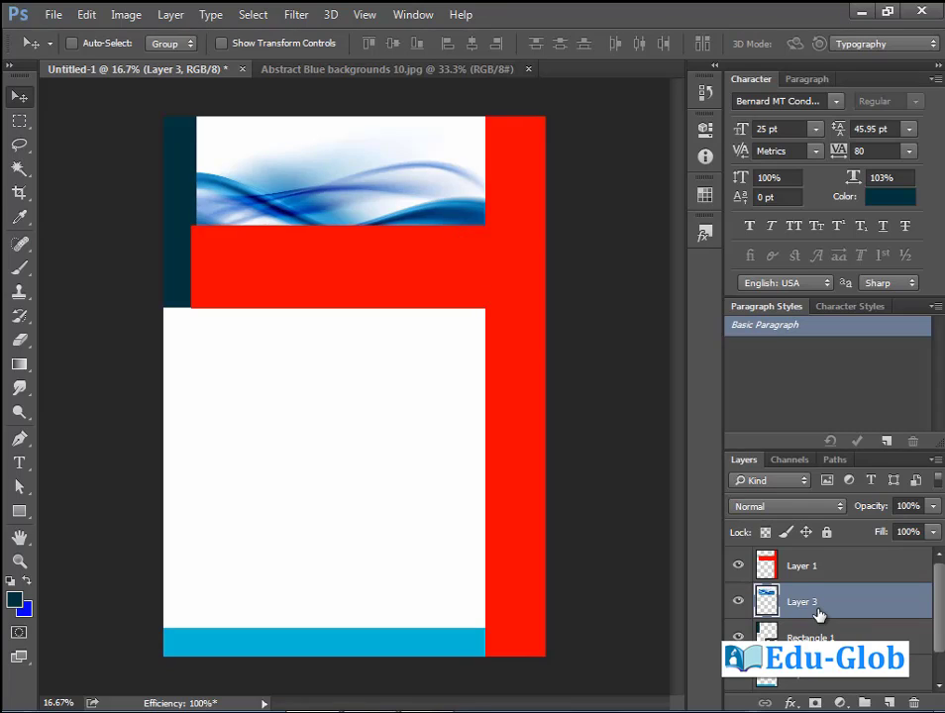
pyautogui.moveTo(818, 614); pyautogui.dragTo(820, 642)
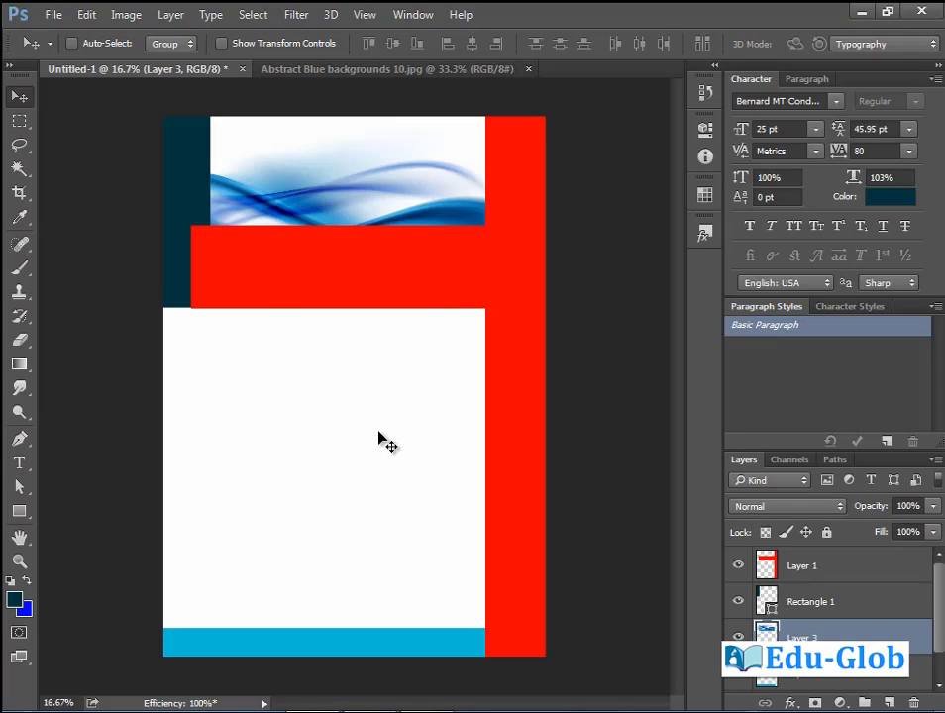
# Open bg 1.jpg and place the building photo in the flyer's lower white area.
pyautogui.click(53, 14)
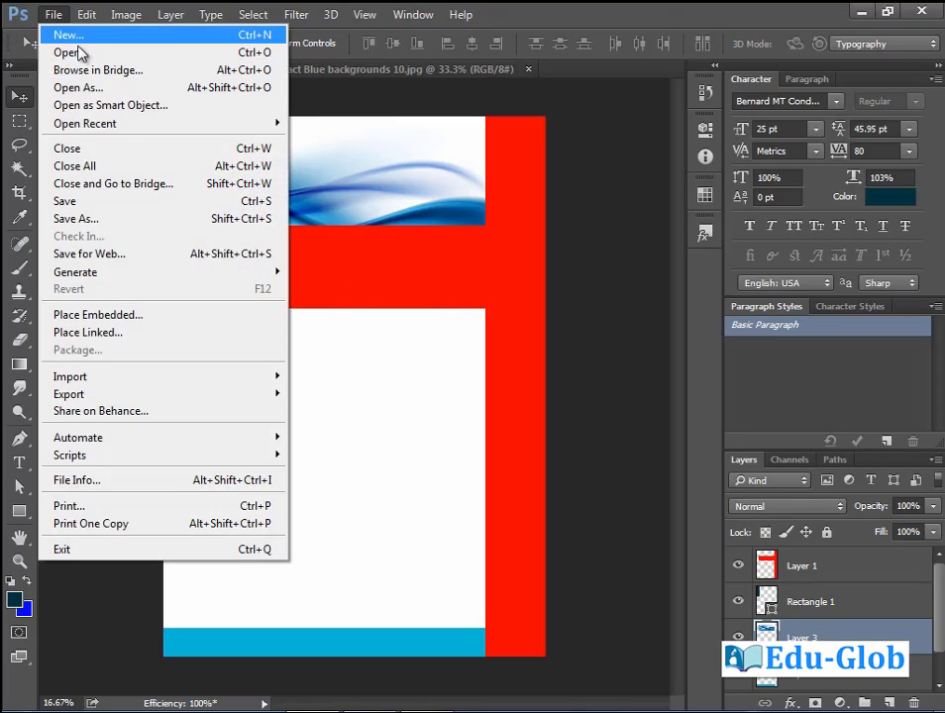
pyautogui.click(60, 39)
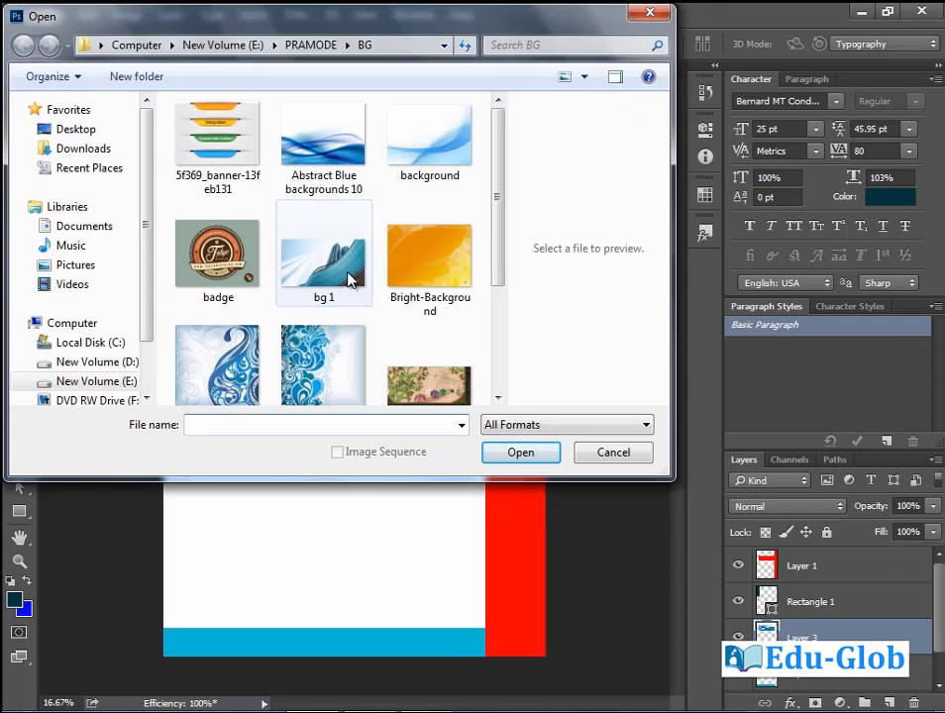
pyautogui.doubleClick(342, 272)
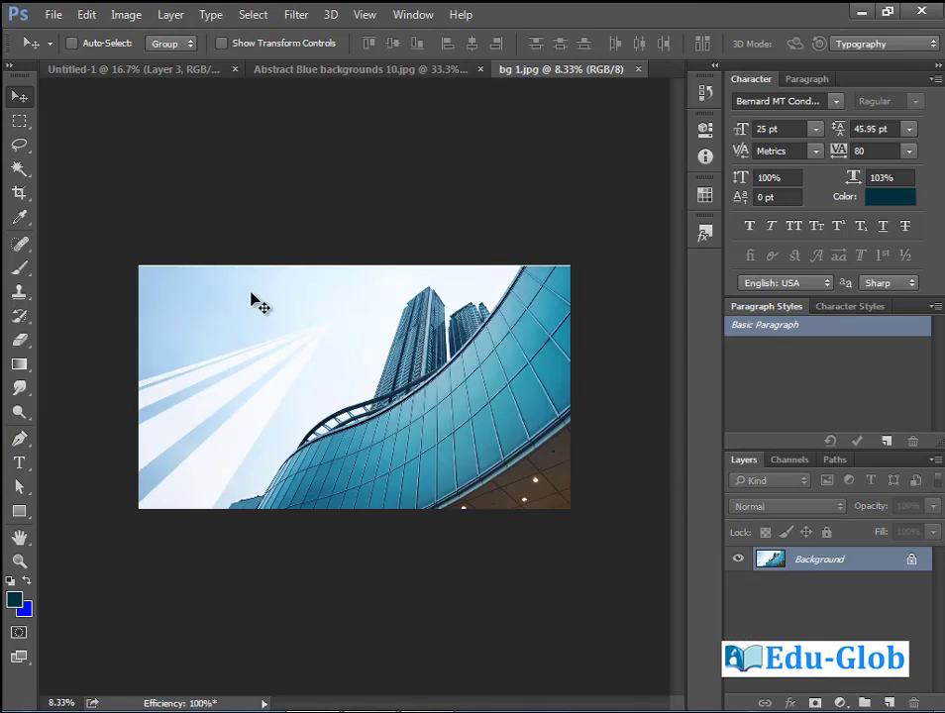
pyautogui.moveTo(269, 331); pyautogui.dragTo(230, 206)
pyautogui.moveTo(319, 353); pyautogui.dragTo(393, 476)
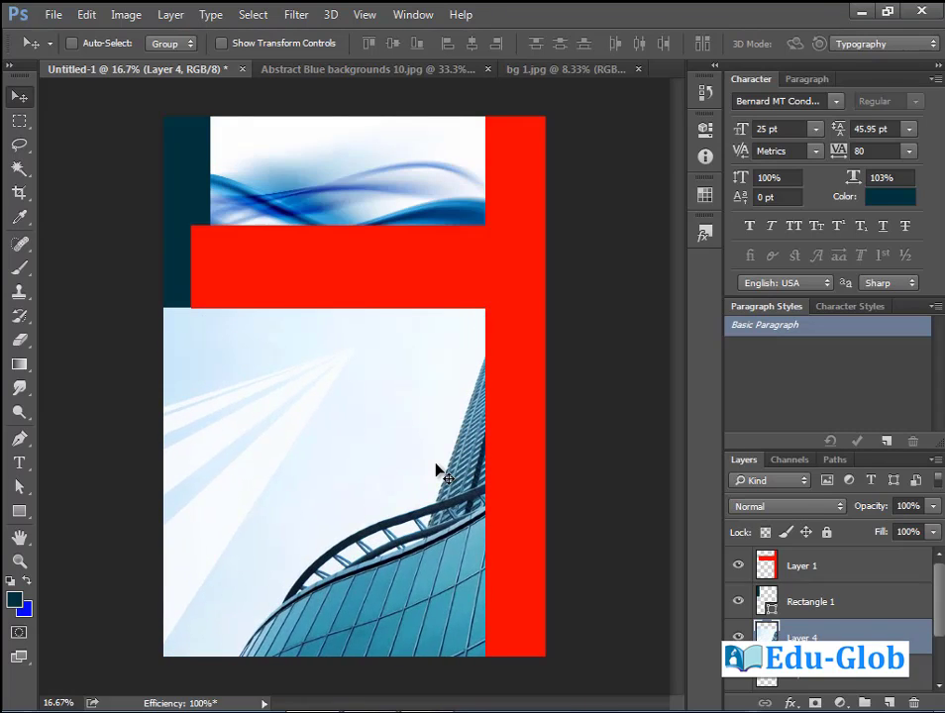
# Set the building photo layer's opacity to 40%, then select Layer 1.
pyautogui.click(932, 506)
pyautogui.moveTo(937, 535)
pyautogui.mouseDown()
pyautogui.moveTo(886, 534)
pyautogui.moveTo(937, 535)
pyautogui.mouseUp()
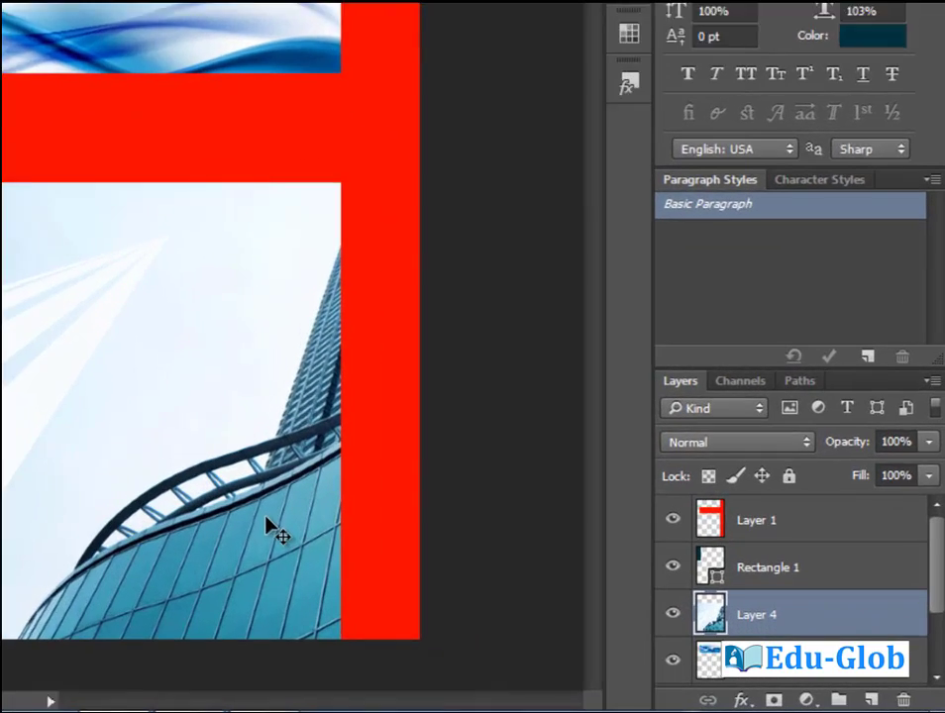
pyautogui.press('1')
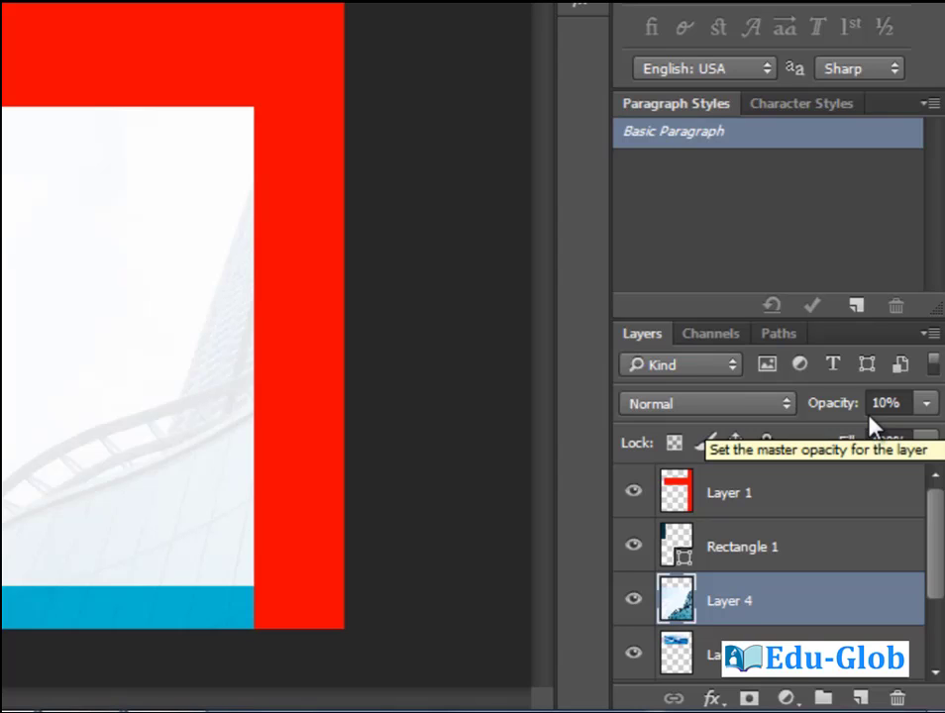
pyautogui.press('2')
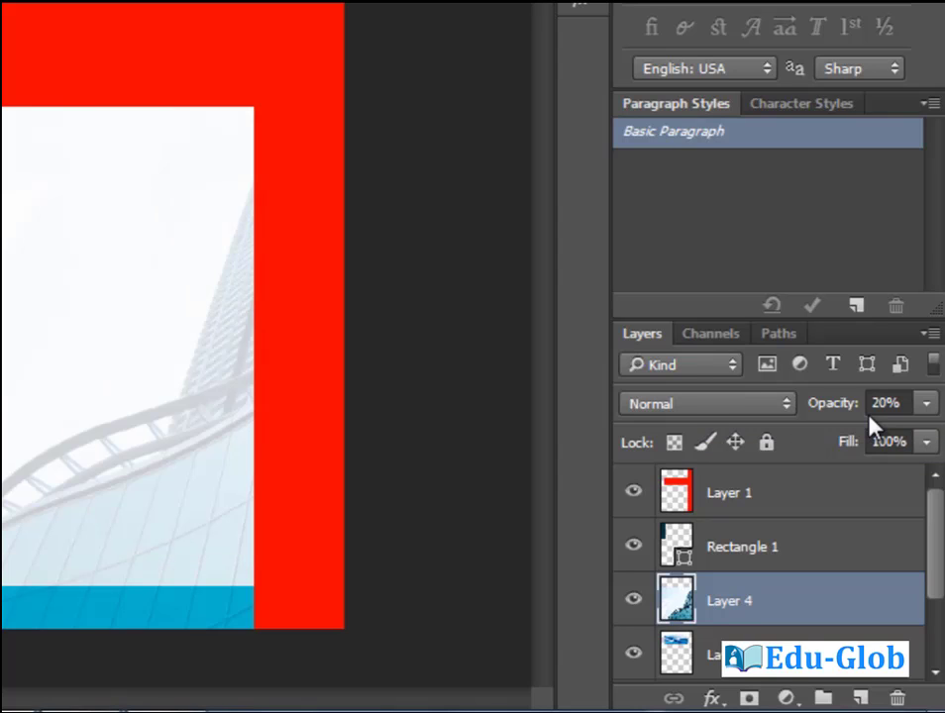
pyautogui.press('7')
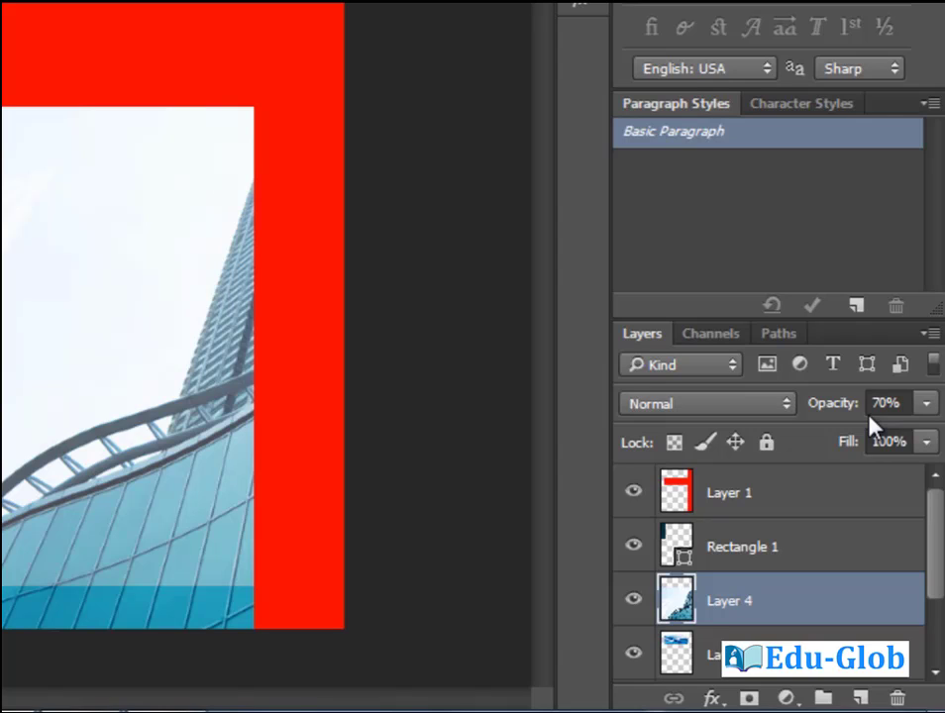
pyautogui.press('4')
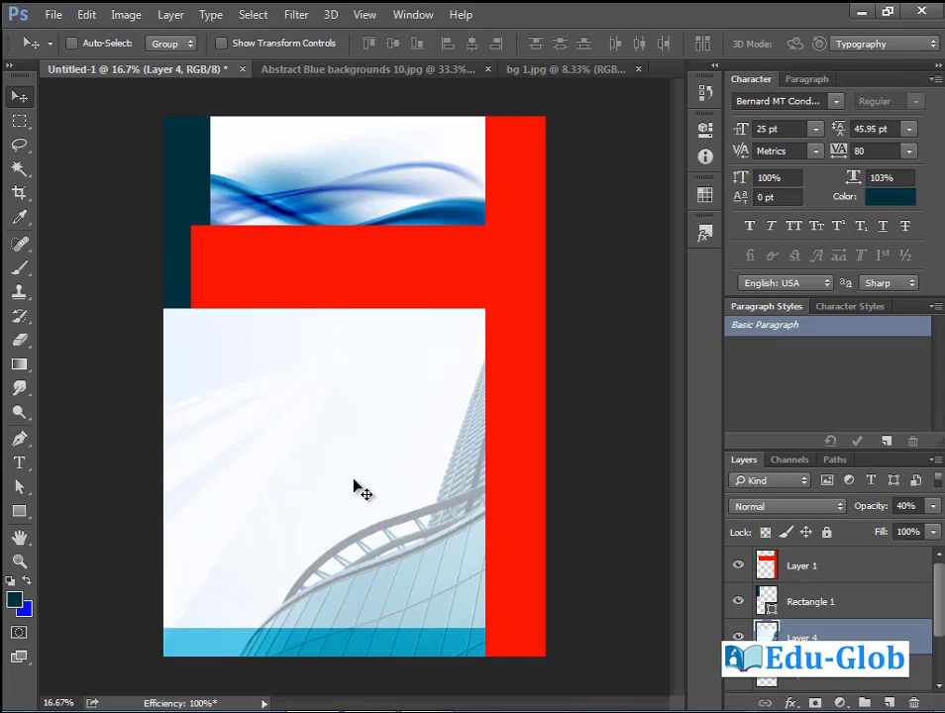
pyautogui.click(842, 567)
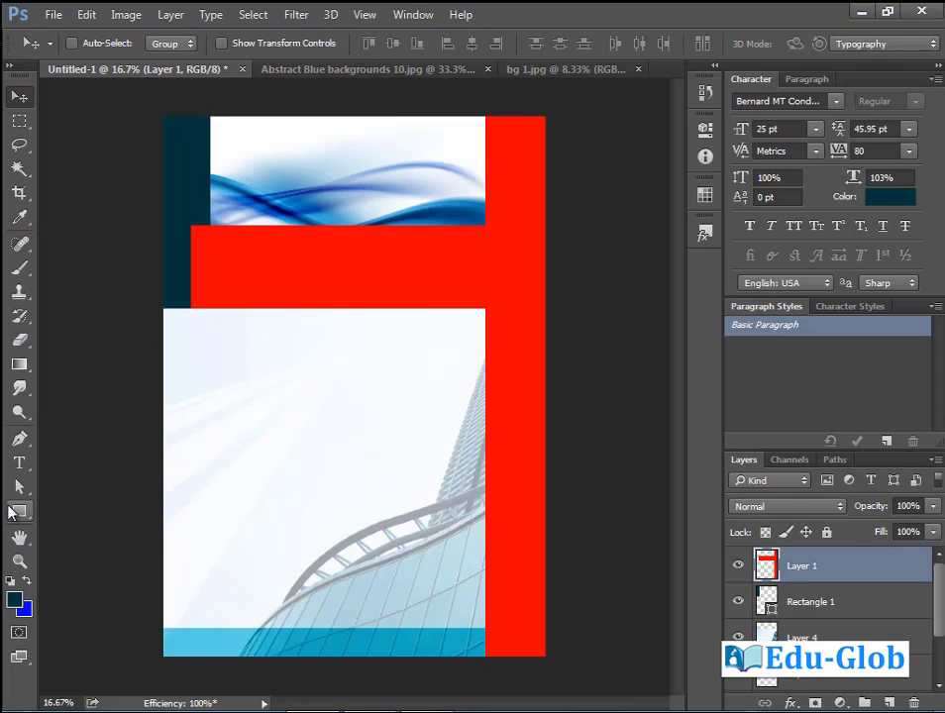
pyautogui.click(19, 462)
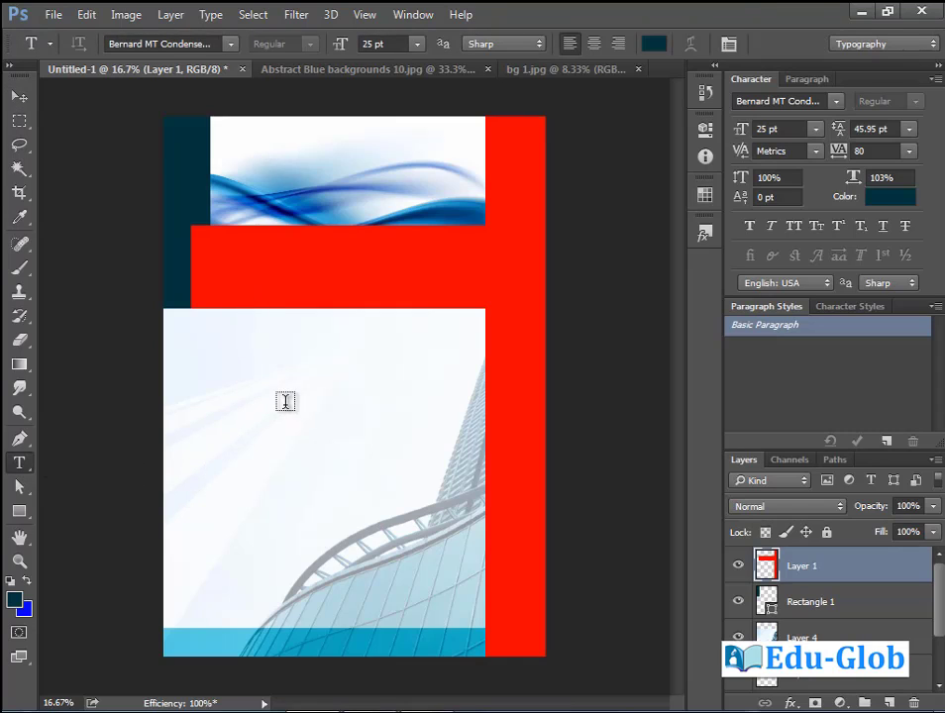
# Type 'INTEGRATED', colour it white ffffff, and move it onto the red band.
pyautogui.click(250, 356)
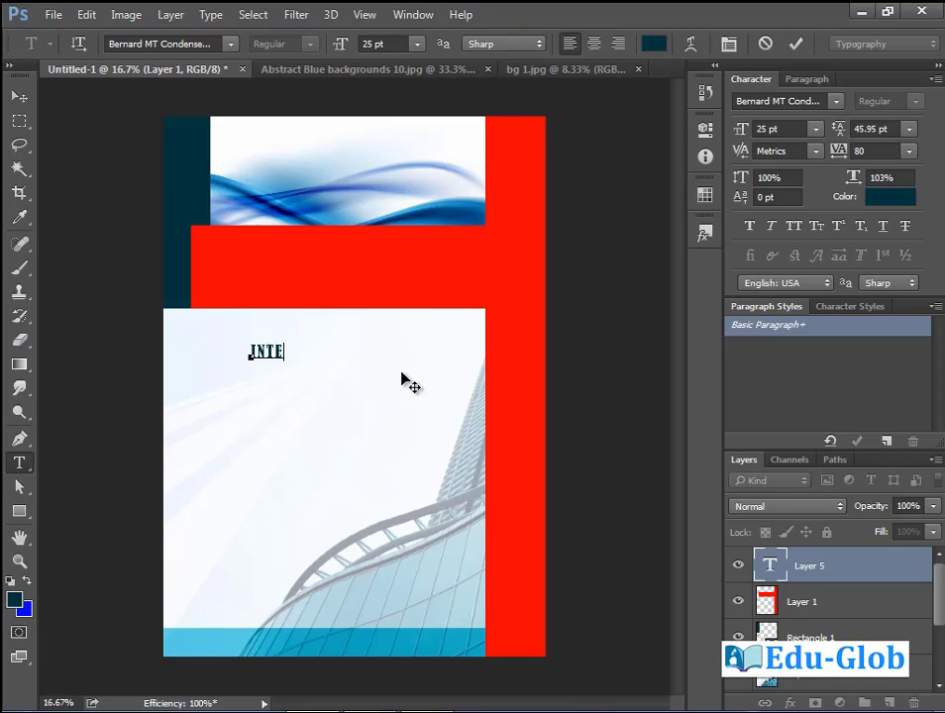
pyautogui.write('INTEGRATED')
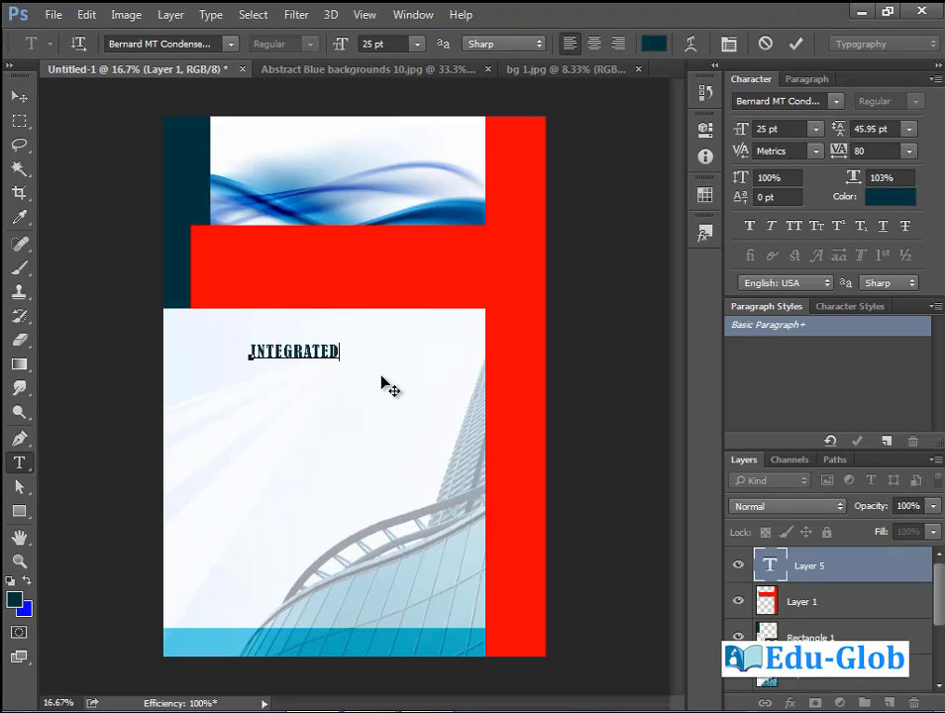
pyautogui.moveTo(339, 351); pyautogui.dragTo(217, 350)
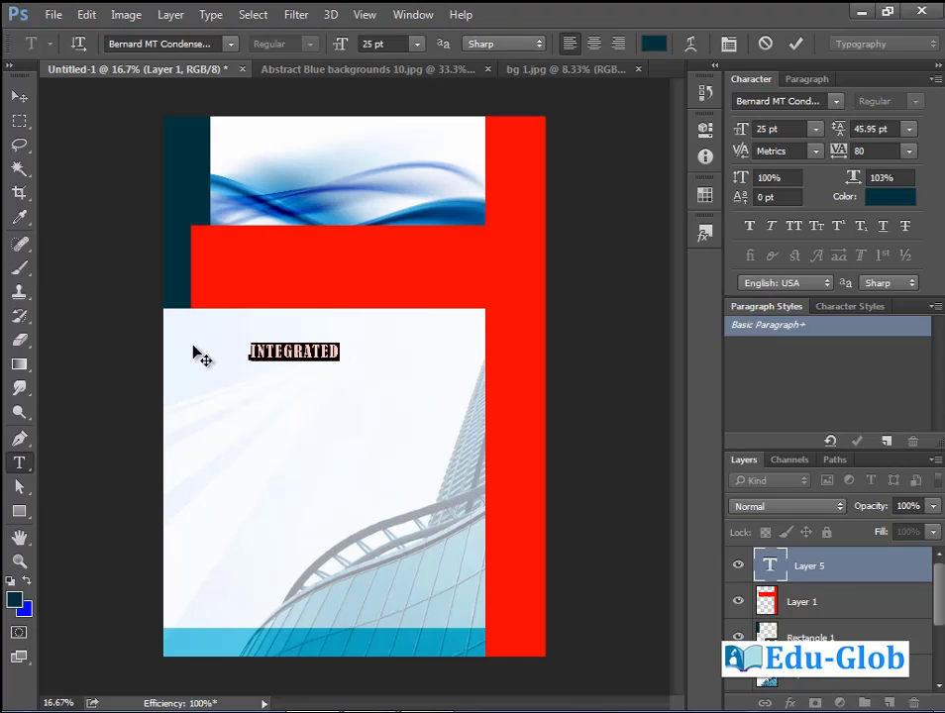
pyautogui.click(648, 48)
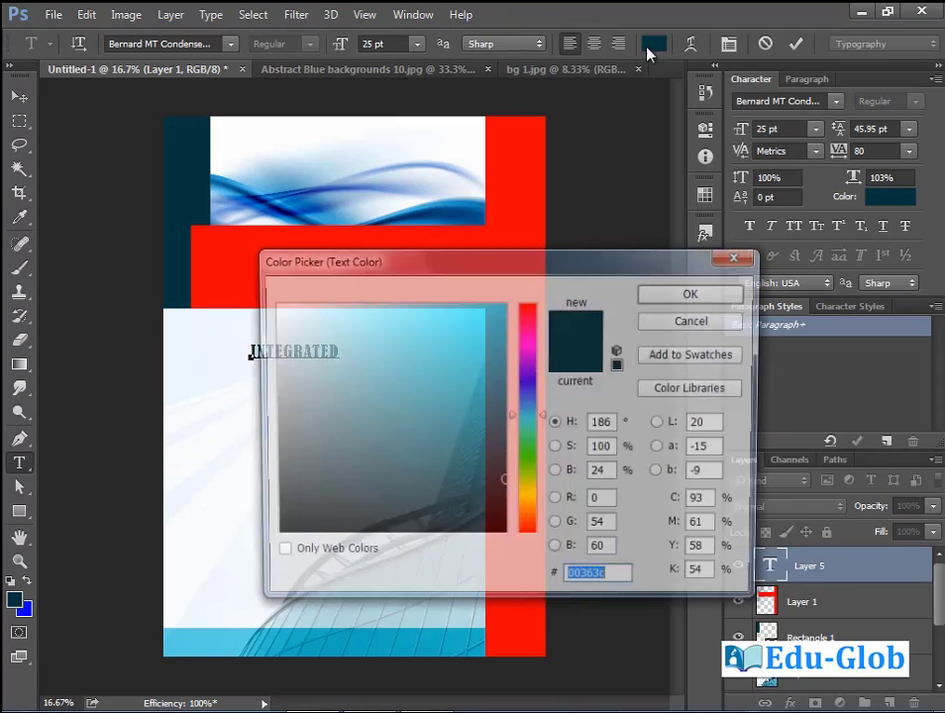
pyautogui.write('ffffff')
pyautogui.click(684, 293)
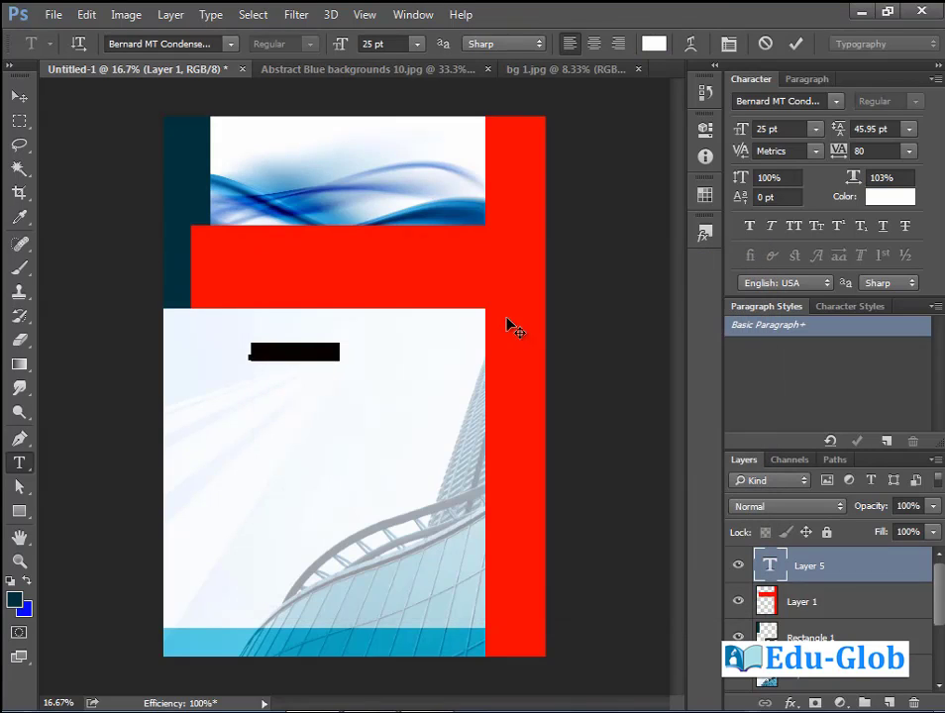
pyautogui.moveTo(316, 400); pyautogui.dragTo(293, 304)
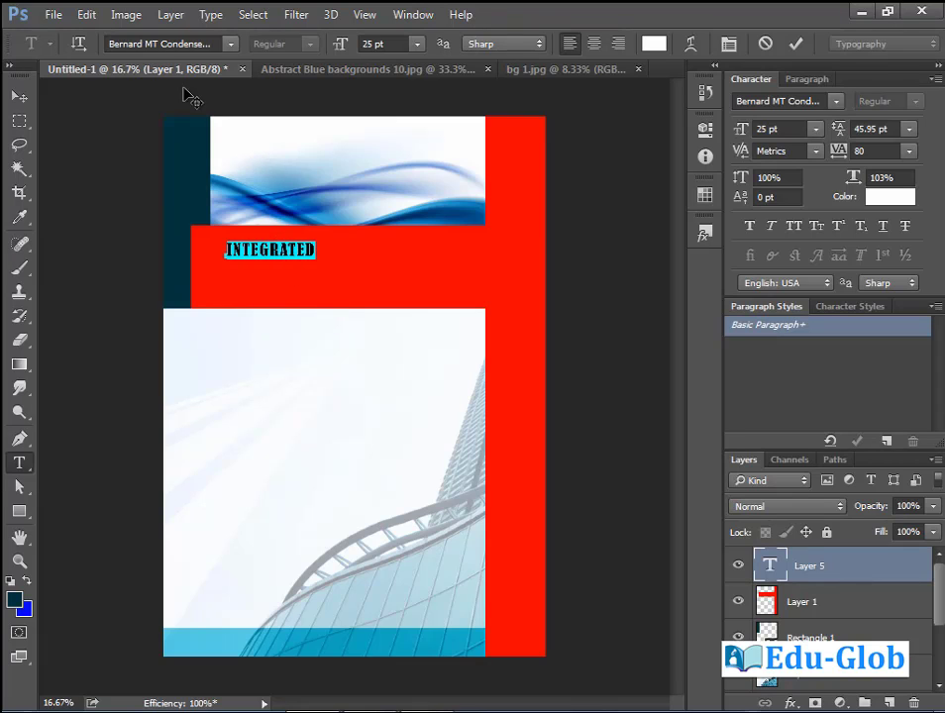
# Change INTEGRATED to Arial Narrow, nudge it up and right, and start another text layer.
pyautogui.click(143, 40)
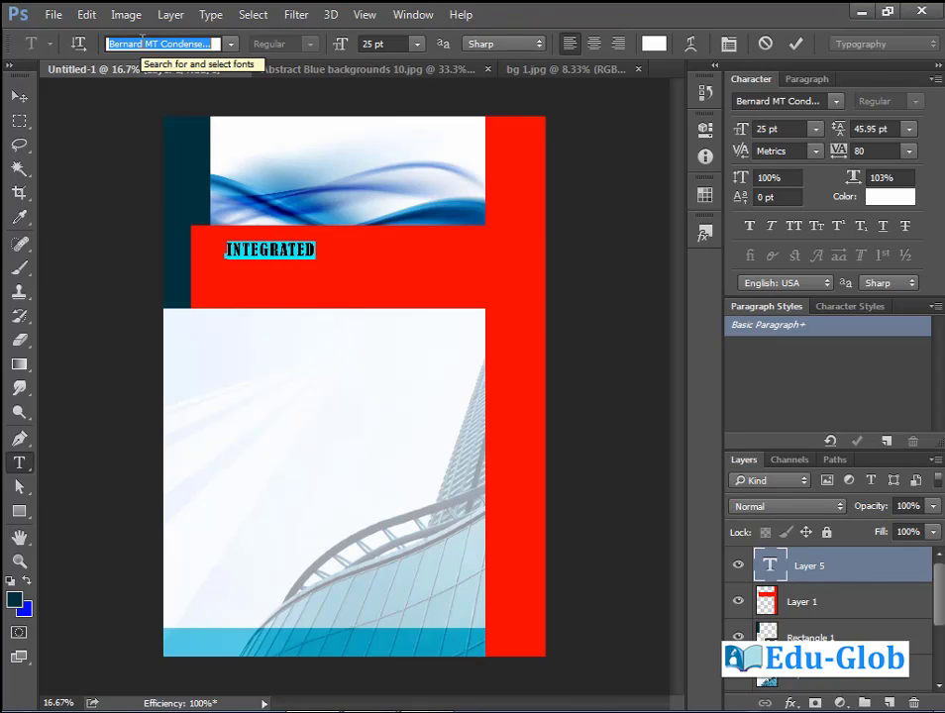
pyautogui.write('ARIA')
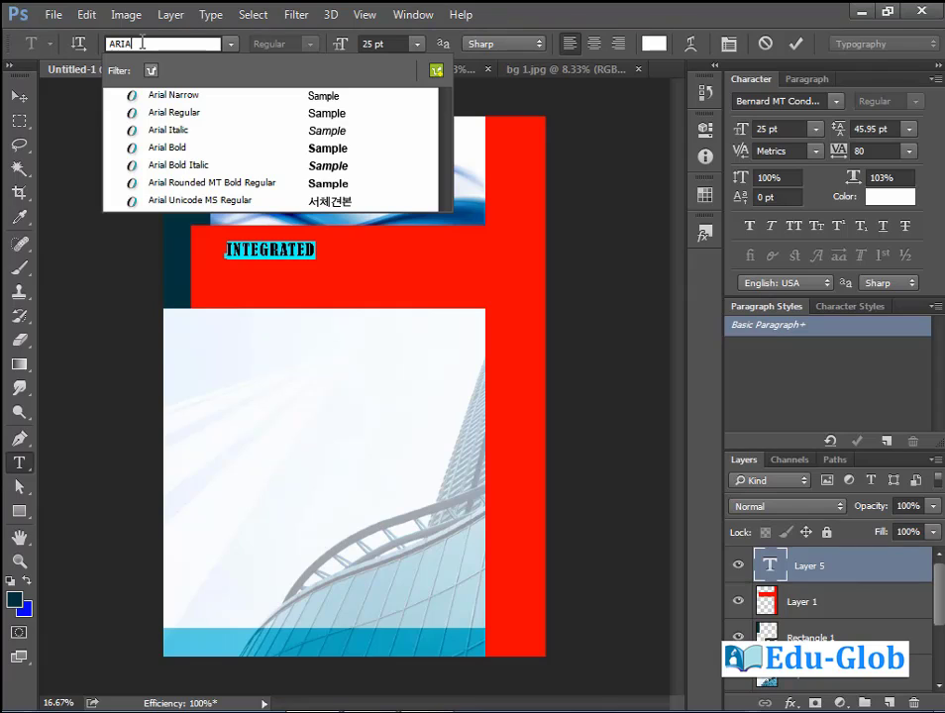
pyautogui.click(182, 96)
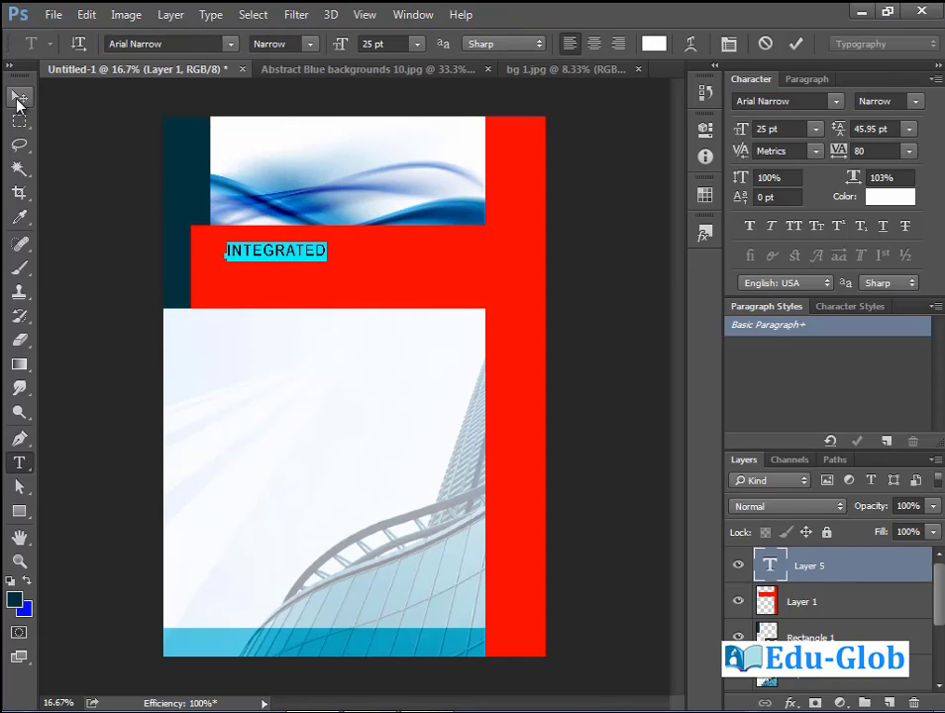
pyautogui.click(18, 99)
pyautogui.moveTo(299, 254); pyautogui.dragTo(323, 247)
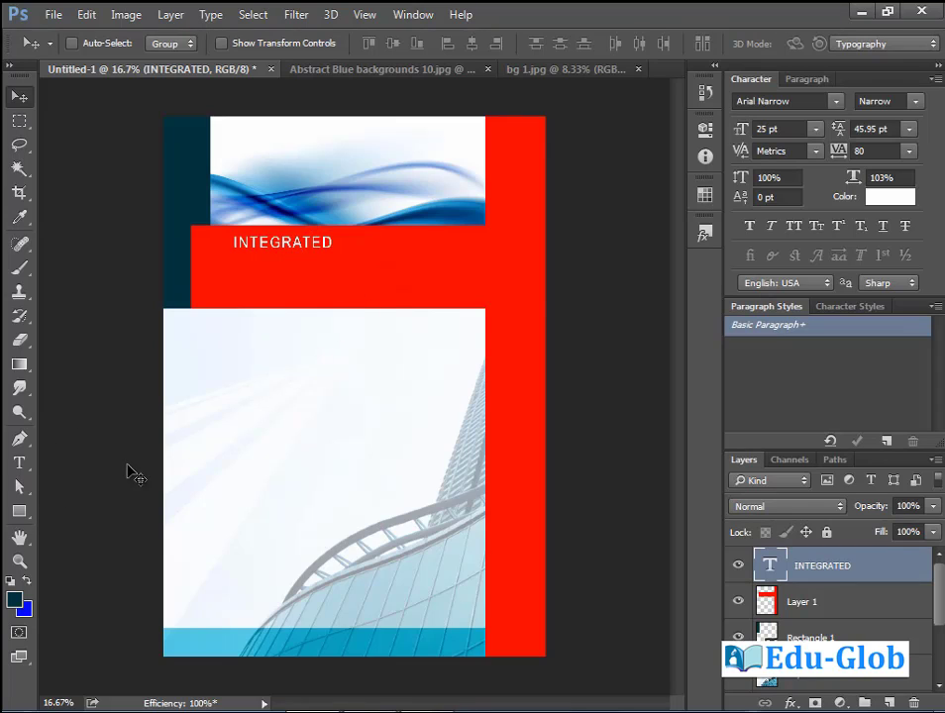
pyautogui.click(18, 463)
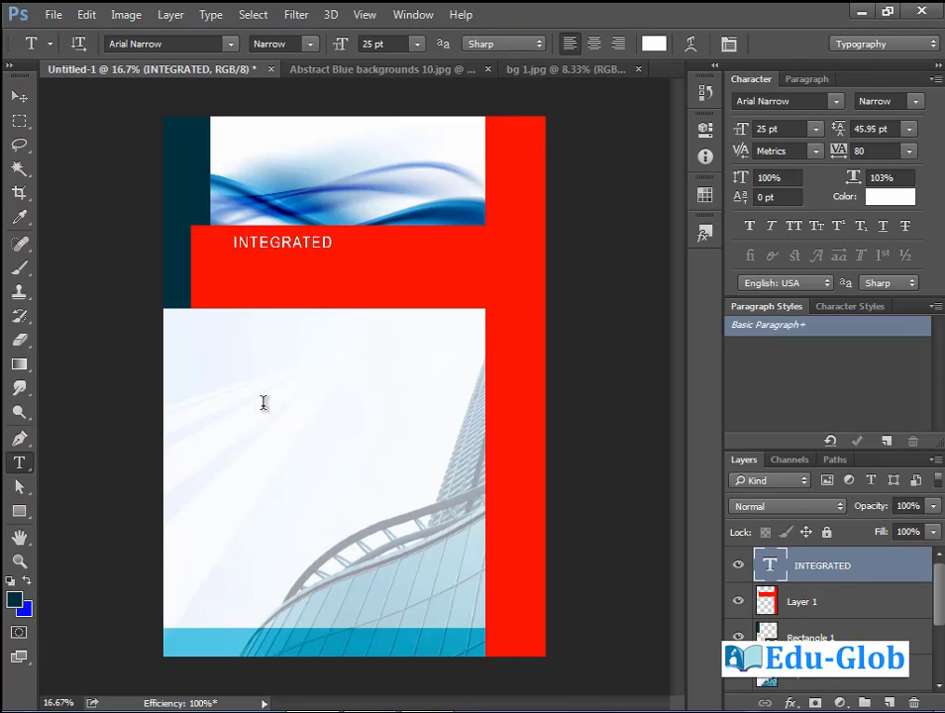
pyautogui.click(262, 401)
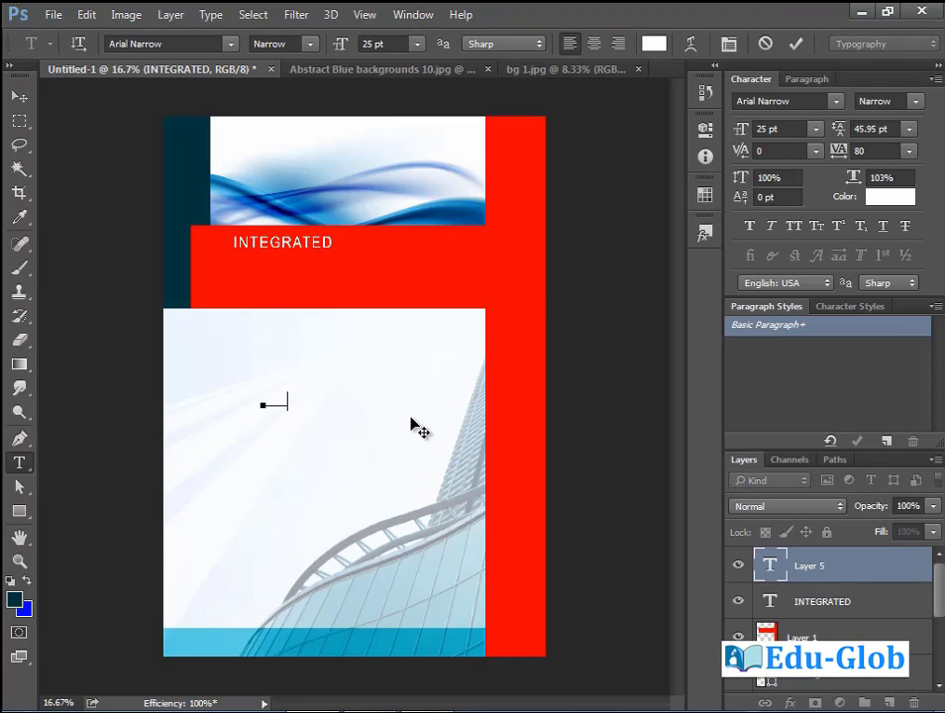
# Place the WEB text under INTEGRATED and scale it to nearly triple size.
pyautogui.write('R')
pyautogui.moveTo(411, 426); pyautogui.dragTo(383, 289)
pyautogui.click(19, 96)
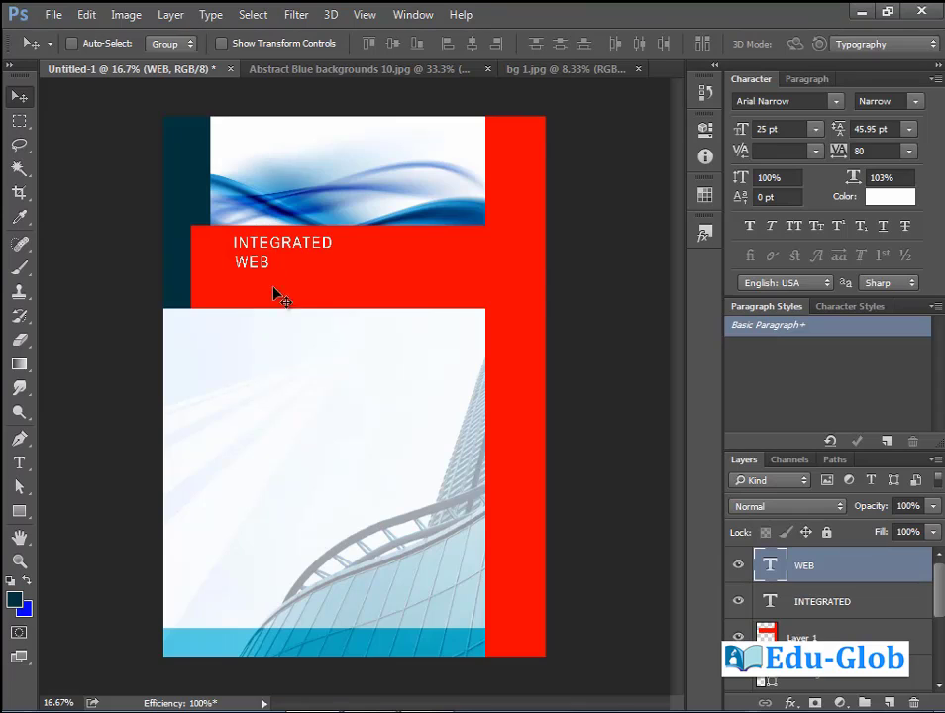
pyautogui.hotkey('ctrl', 't')
pyautogui.moveTo(275, 275); pyautogui.dragTo(339, 313)
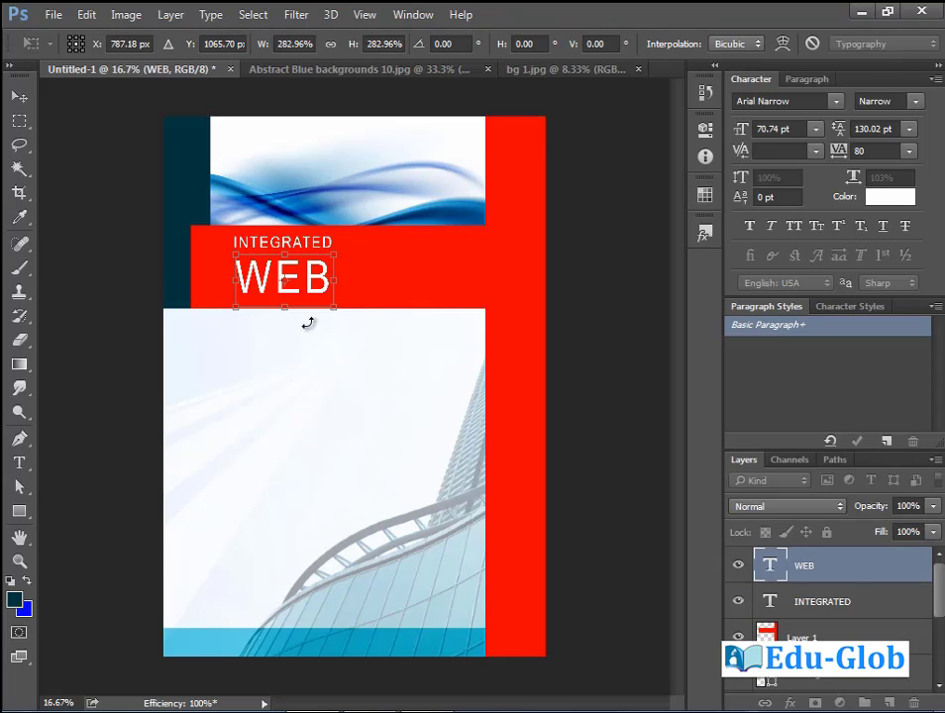
pyautogui.press('Return')
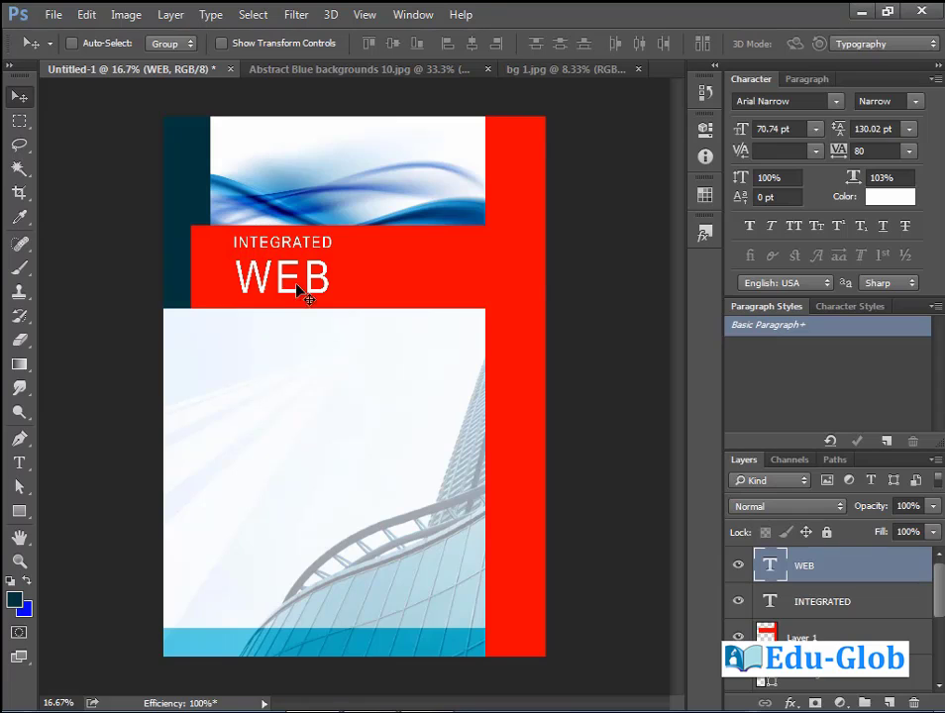
# Change WEB to Arial Bold and shrink it slightly.
pyautogui.click(18, 462)
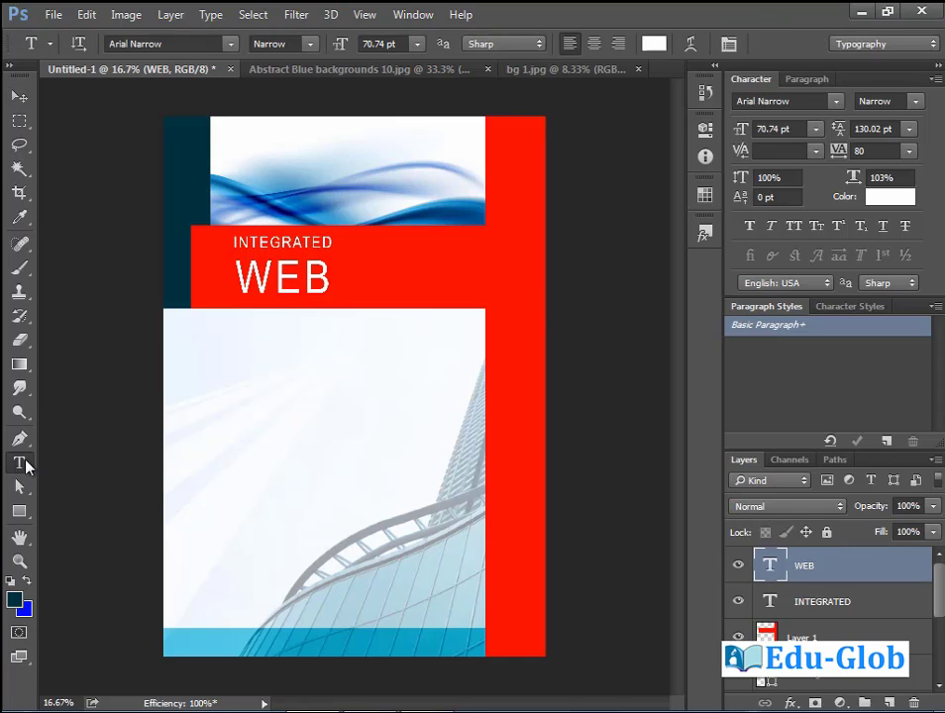
pyautogui.click(230, 45)
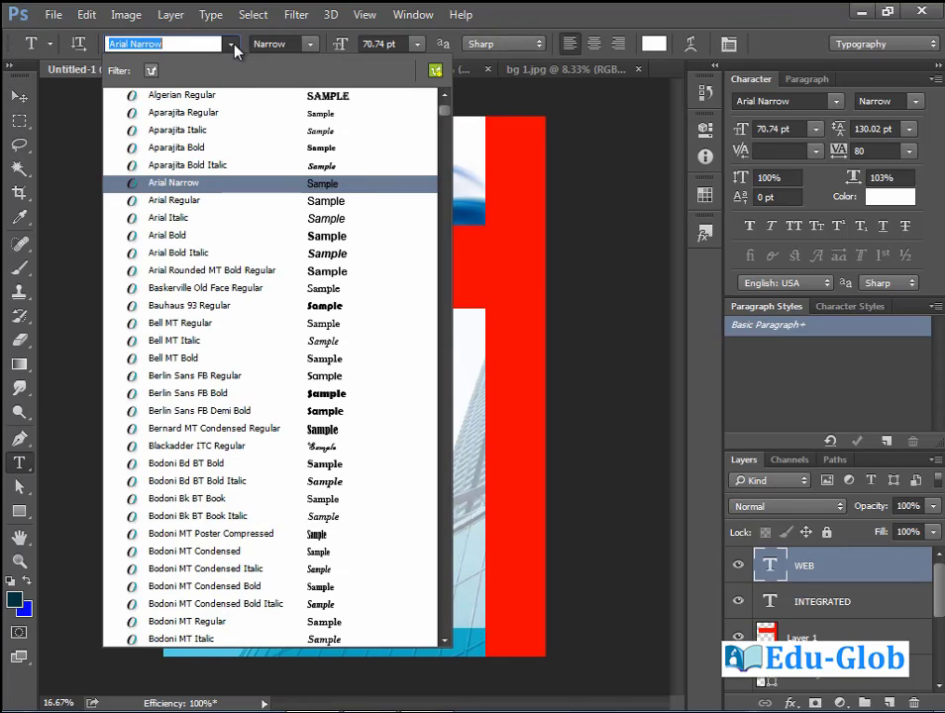
pyautogui.click(188, 236)
pyautogui.click(19, 96)
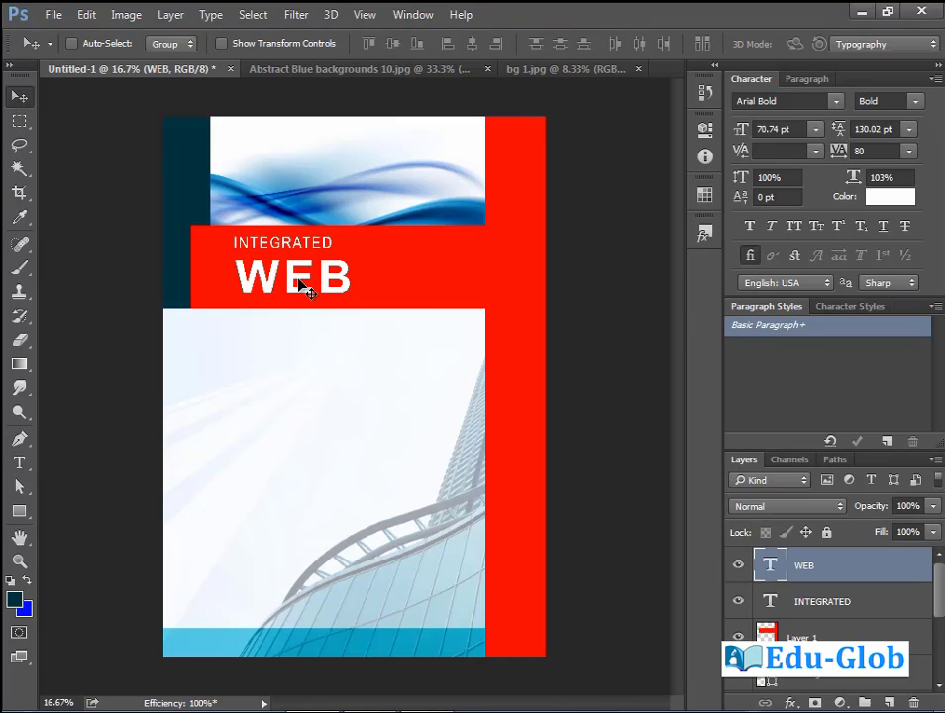
pyautogui.hotkey('ctrl', 't')
pyautogui.moveTo(352, 320); pyautogui.dragTo(343, 310)
pyautogui.press('Return')
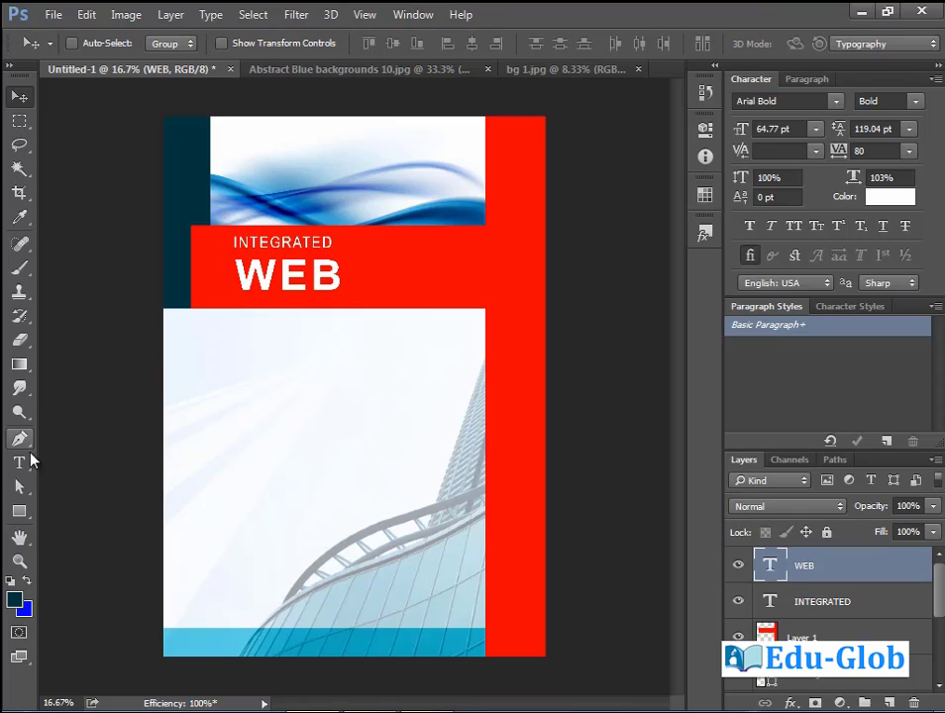
# Reset WEB's letter tracking to 0 and commit the text.
pyautogui.click(27, 461)
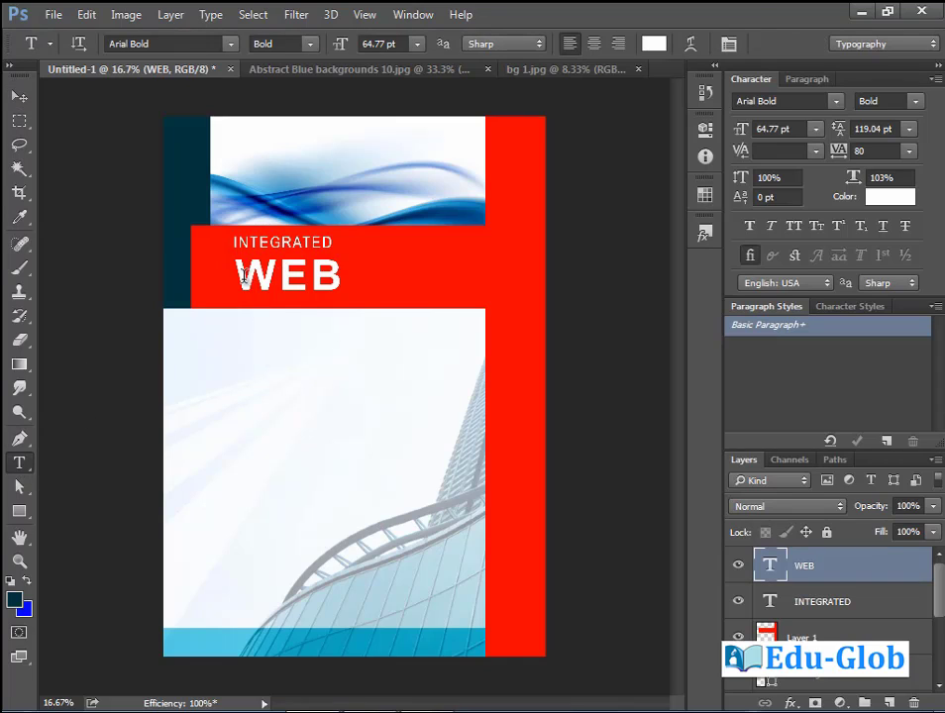
pyautogui.moveTo(236, 275); pyautogui.dragTo(354, 269)
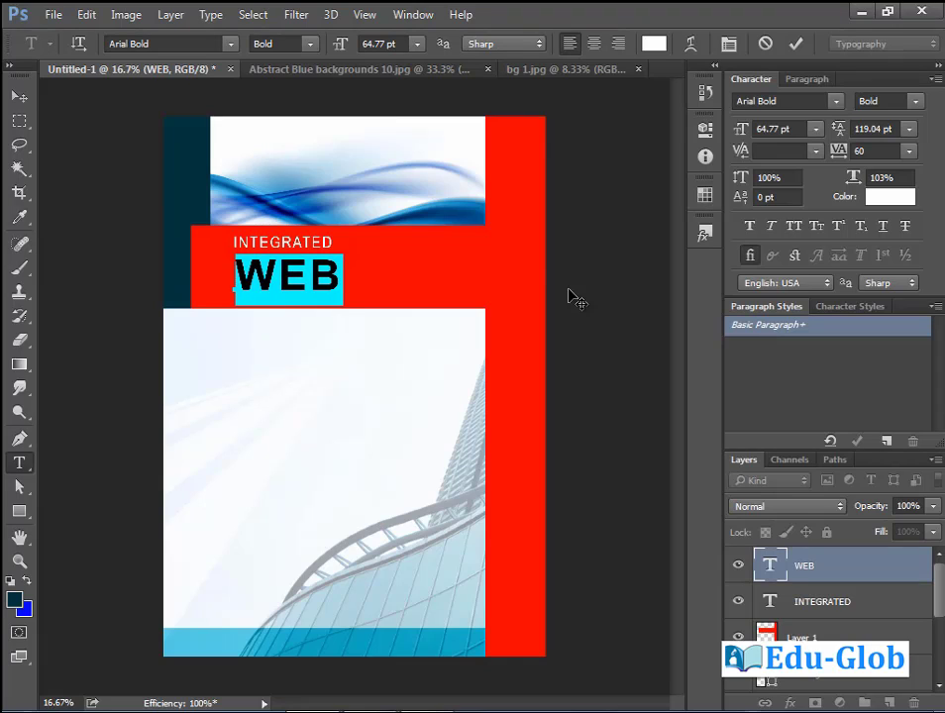
pyautogui.hotkey('ctrl', 'shift', 'q')
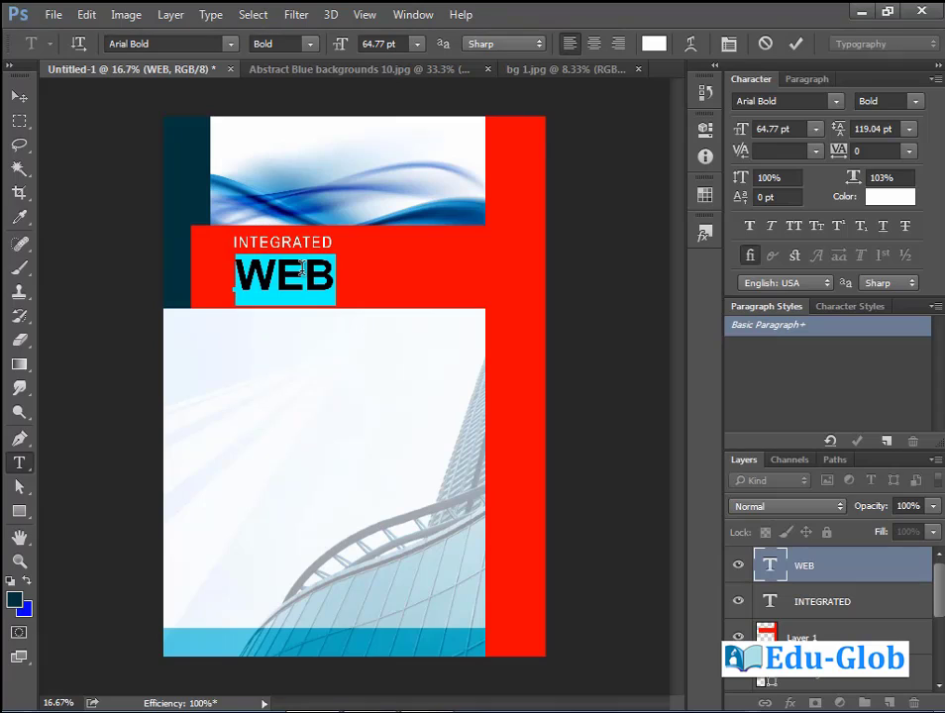
pyautogui.hotkey('ctrl', 'Return')
pyautogui.press('v')
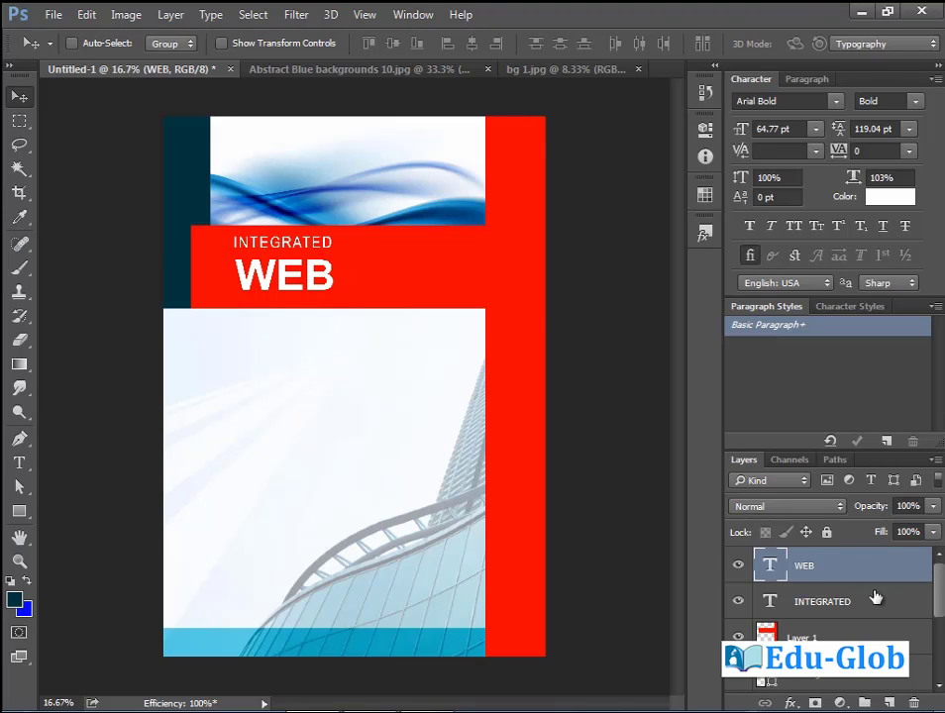
# Link the INTEGRATED and WEB layers and move them together slightly left and down.
pyautogui.keyDown('shift'); pyautogui.click(843, 603); pyautogui.keyUp('shift')
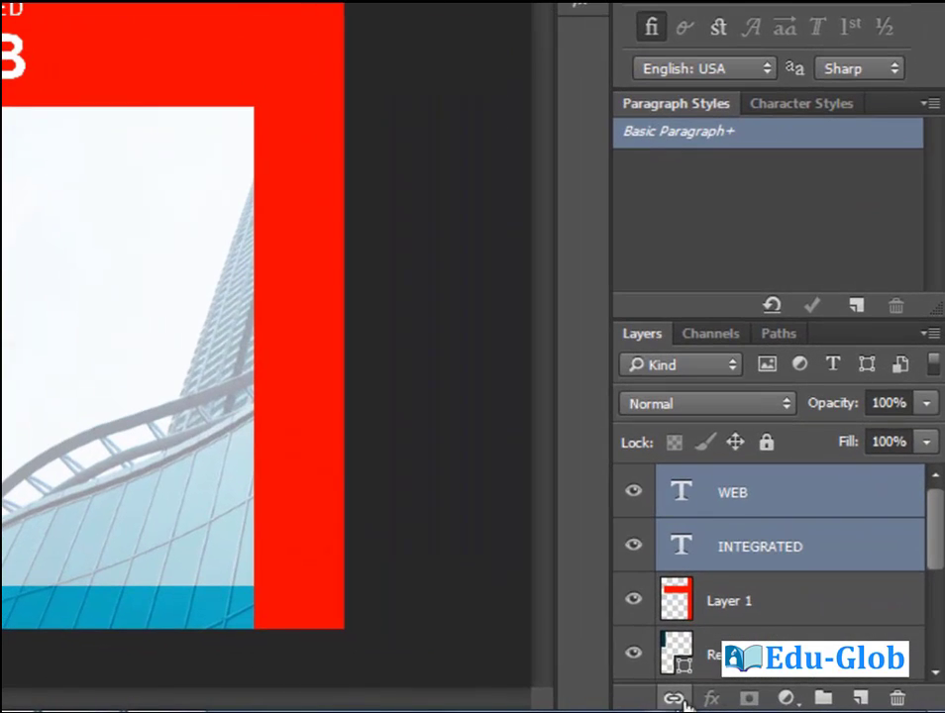
pyautogui.click(673, 697)
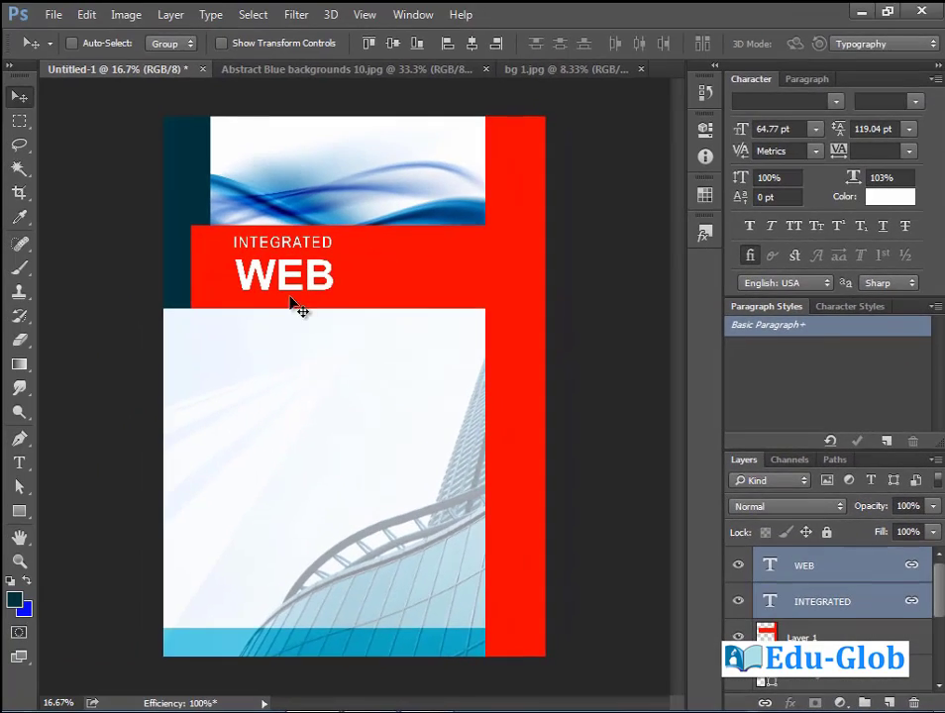
pyautogui.moveTo(89, 207); pyautogui.dragTo(107, 217)
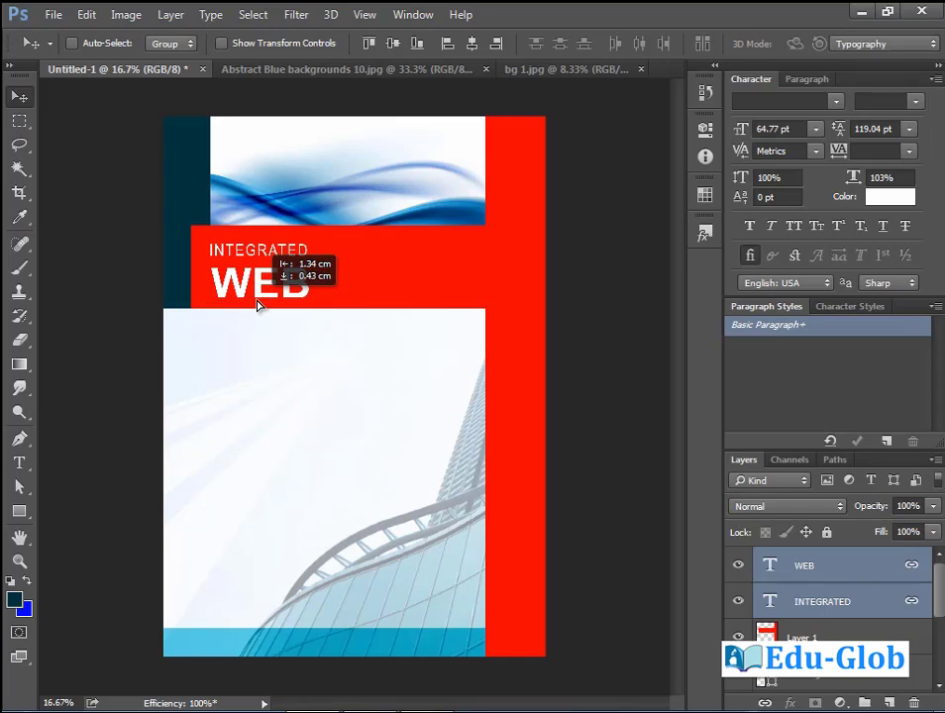
pyautogui.moveTo(256, 302); pyautogui.dragTo(258, 302)
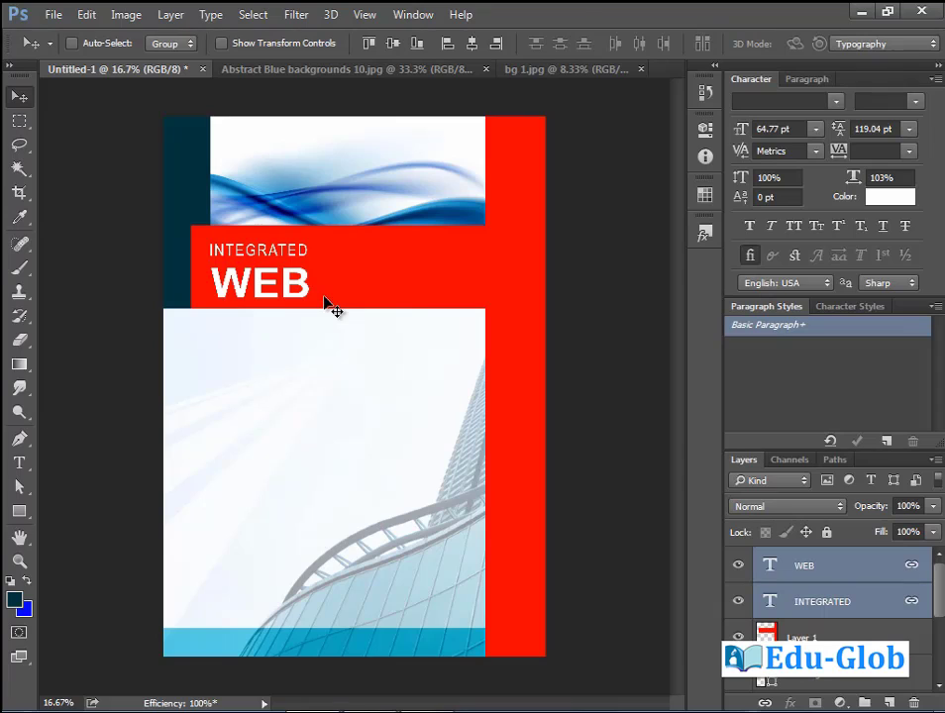
# Type 'Application and' beside WEB, then add the line 'System Engineering'.
pyautogui.click(19, 462)
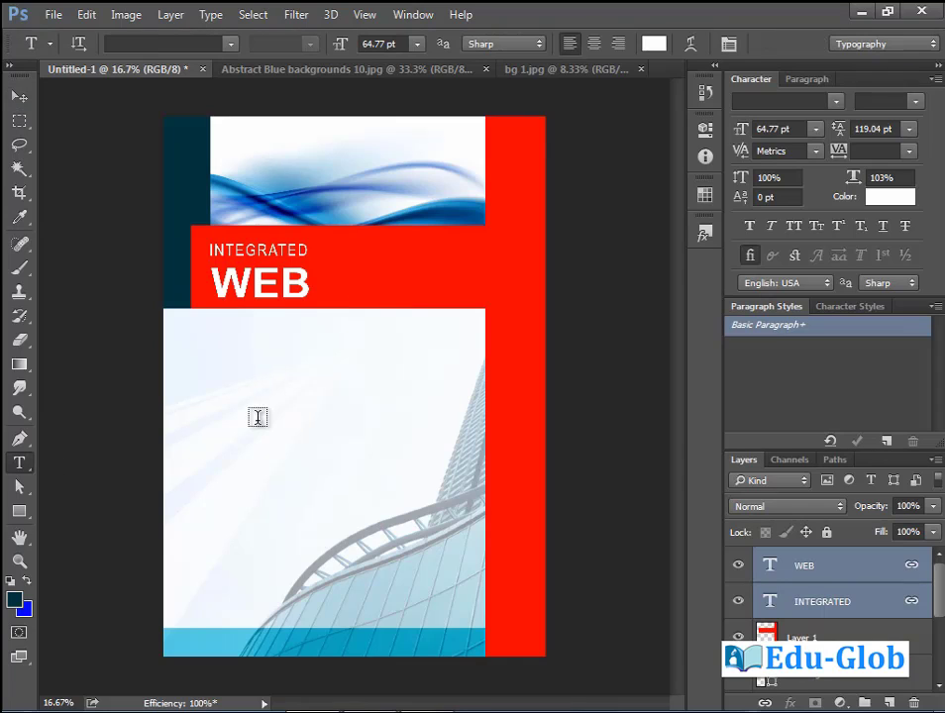
pyautogui.click(398, 265)
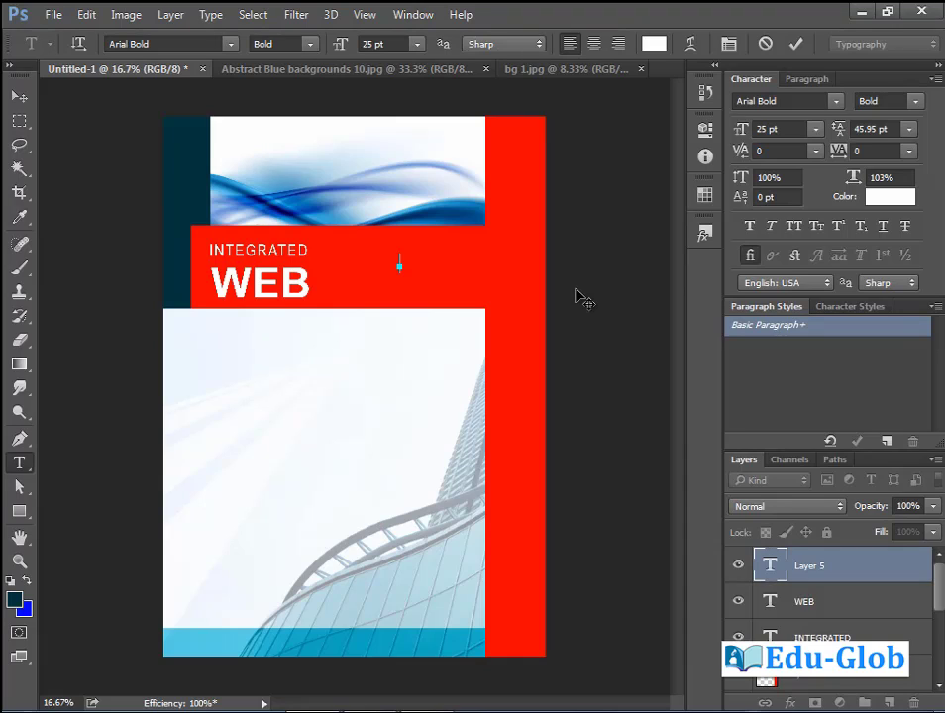
pyautogui.write('Application')
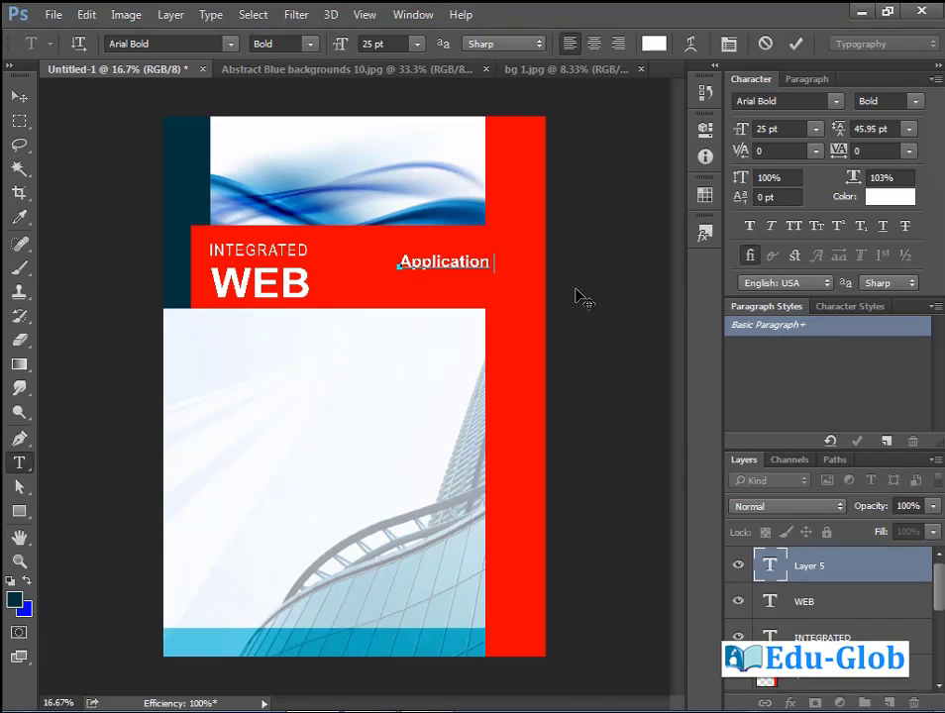
pyautogui.write(' and')
pyautogui.click(19, 96)
pyautogui.moveTo(429, 266); pyautogui.dragTo(345, 278)
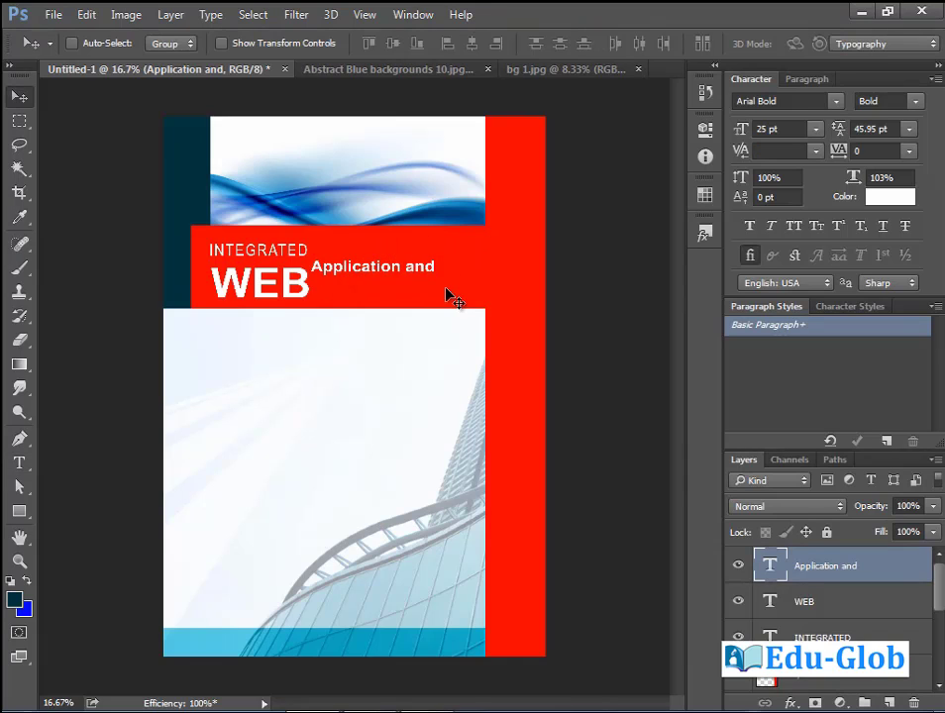
pyautogui.click(19, 462)
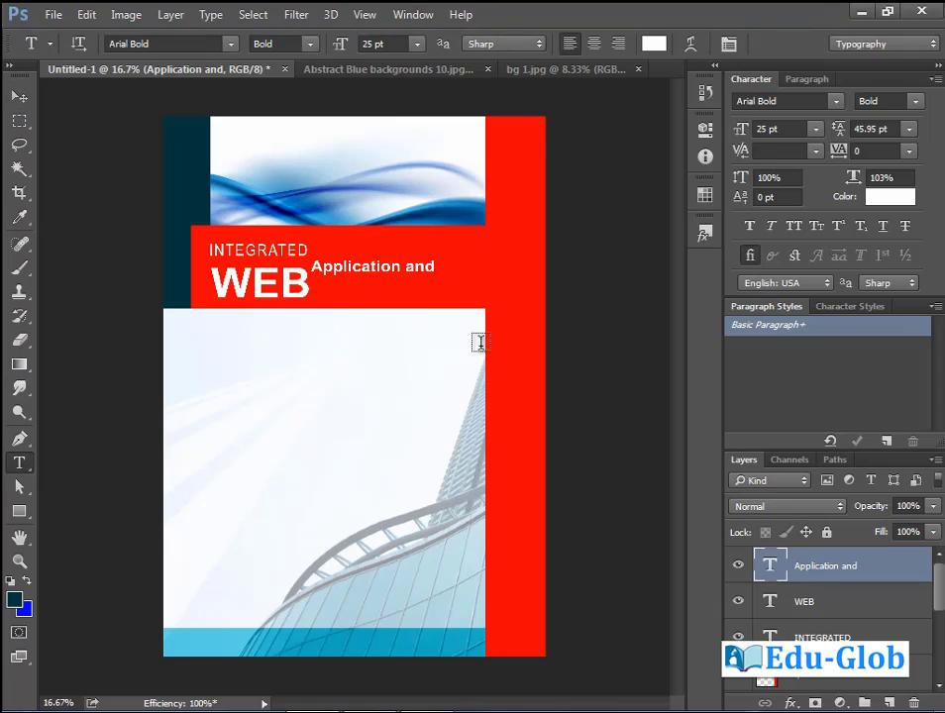
pyautogui.click(434, 266)
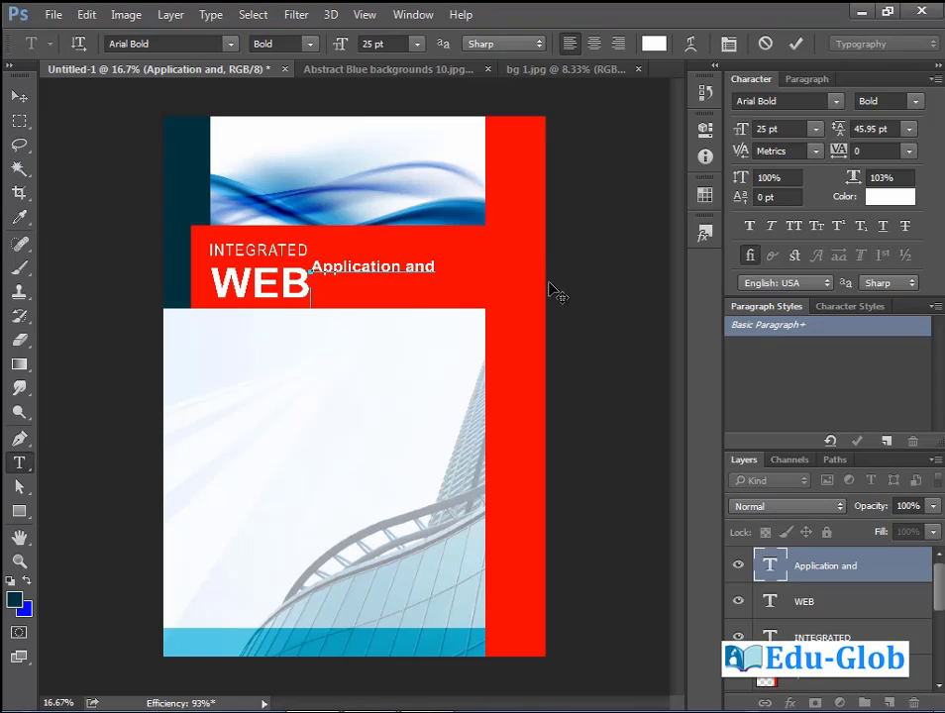
pyautogui.write('System Engineering')
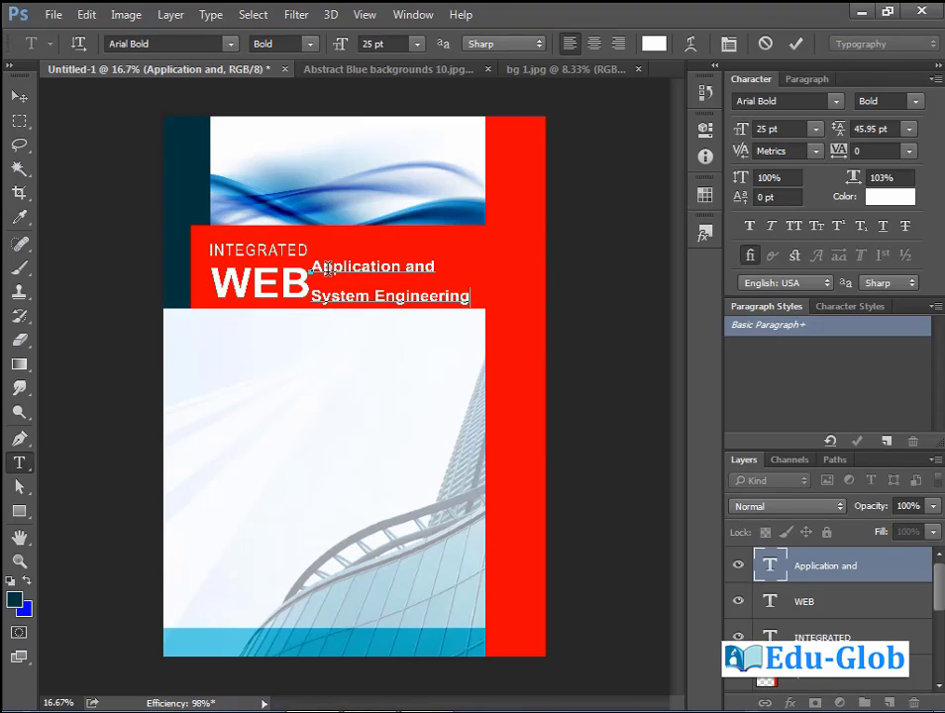
# Enlarge the 'Application and' line from 25 to 31 pt.
pyautogui.moveTo(312, 265); pyautogui.dragTo(442, 265)
pyautogui.click(396, 295)
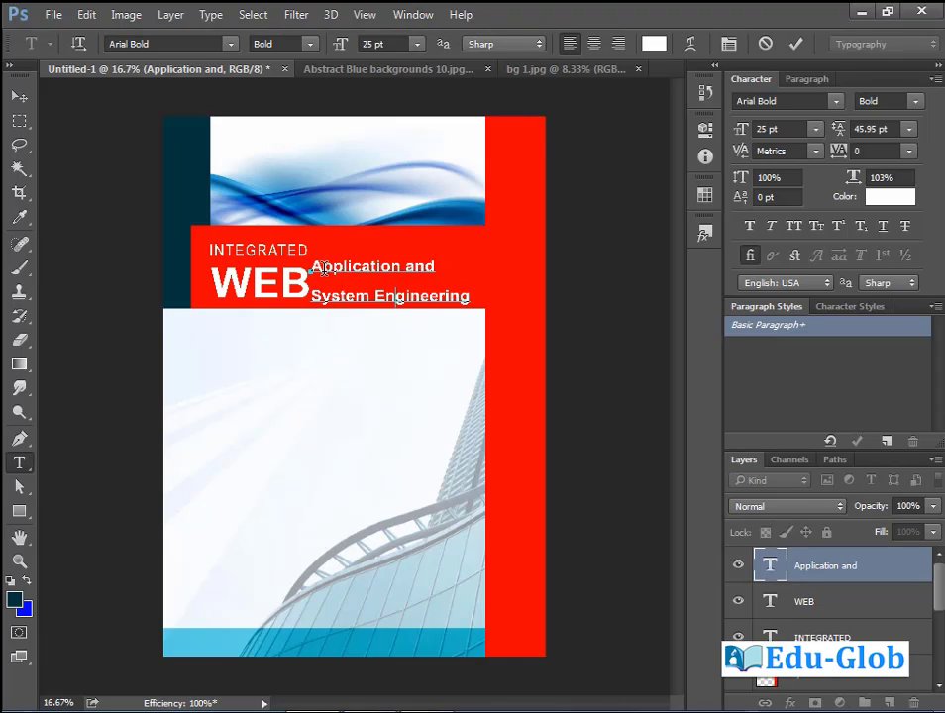
pyautogui.moveTo(313, 265); pyautogui.dragTo(454, 265)
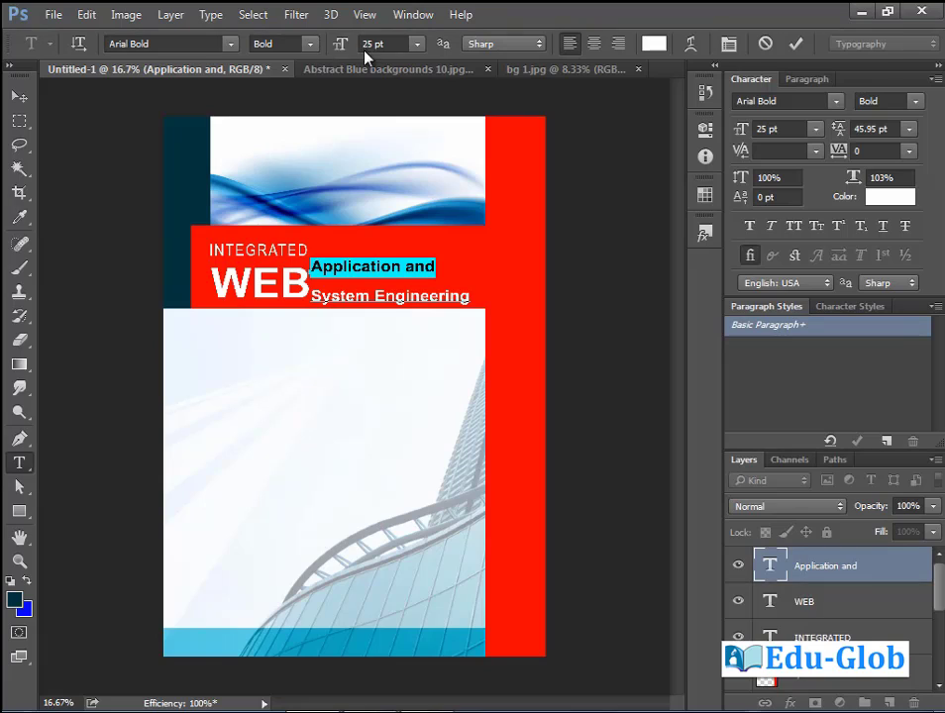
pyautogui.moveTo(341, 49); pyautogui.dragTo(349, 49)
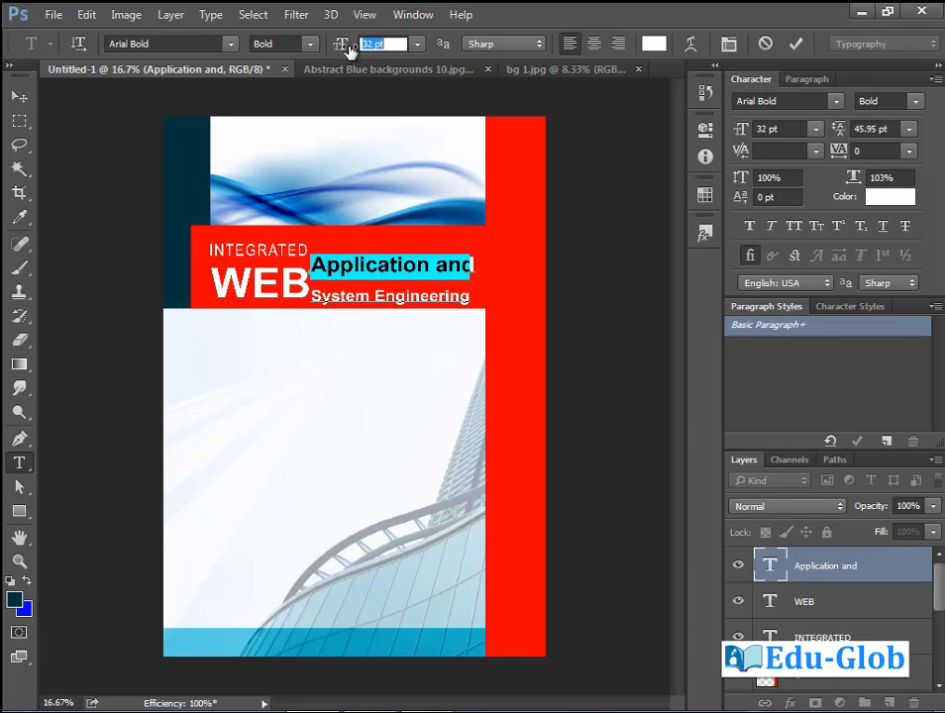
# Reduce the title's leading from 45.95 to 33.95 pt, commit, and nudge it slightly lower.
pyautogui.click(375, 265)
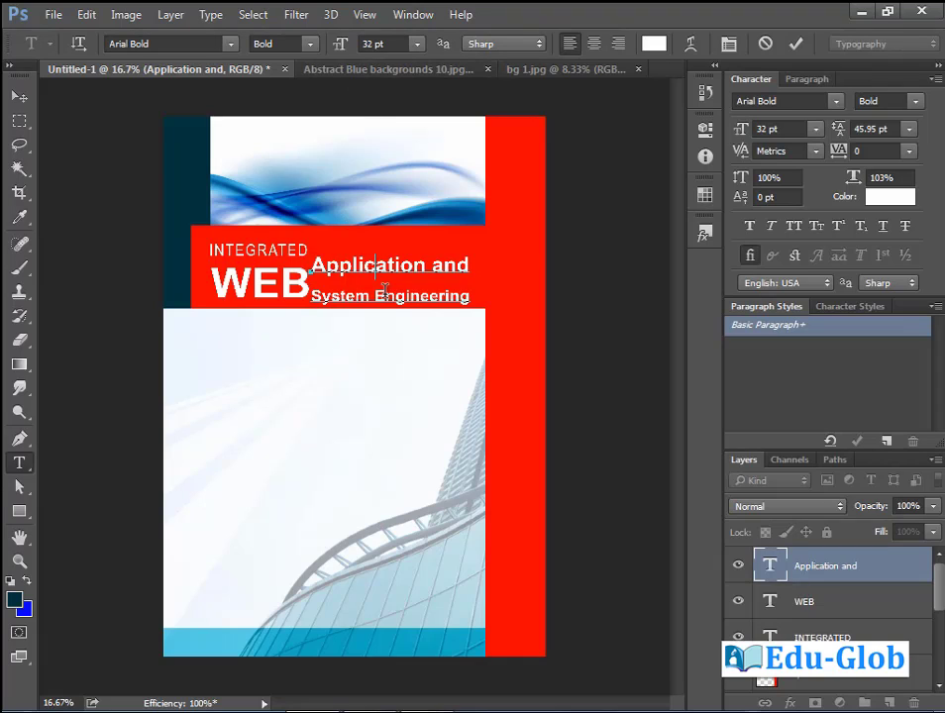
pyautogui.moveTo(312, 263); pyautogui.dragTo(500, 306)
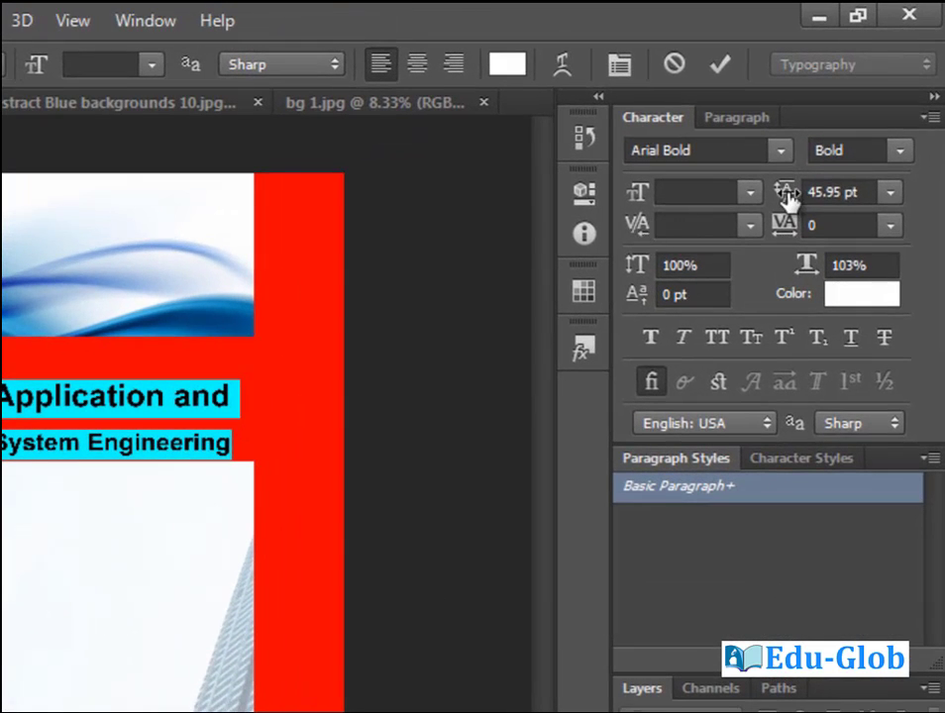
pyautogui.moveTo(788, 197); pyautogui.dragTo(776, 197)
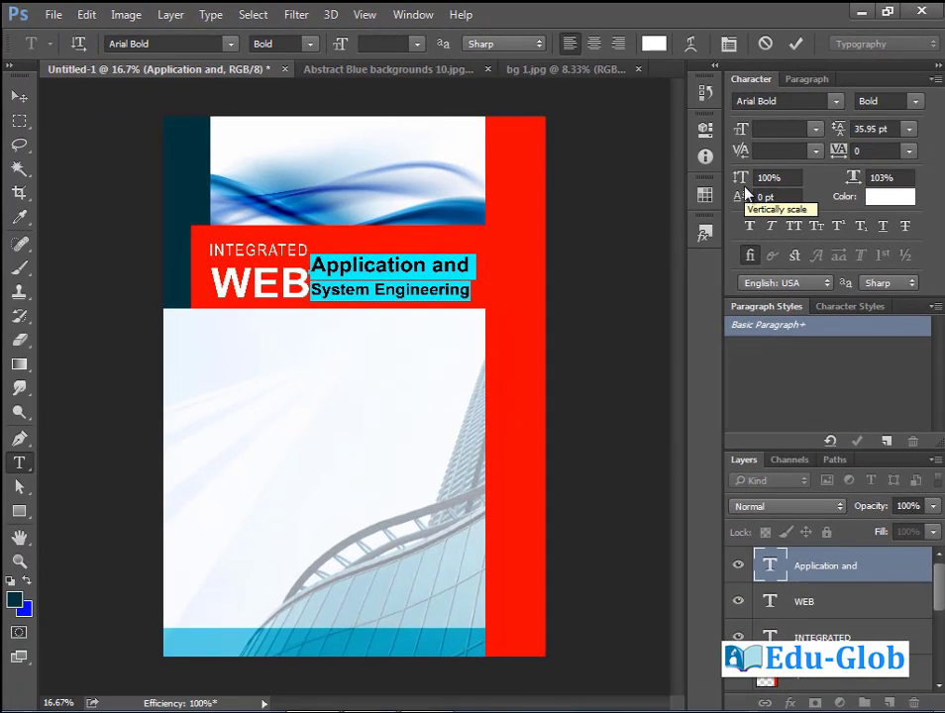
pyautogui.hotkey('alt', 'Down')
pyautogui.hotkey('alt', 'Down')
pyautogui.hotkey('alt', 'Down')
pyautogui.hotkey('alt', 'Down')
pyautogui.hotkey('alt', 'Down')
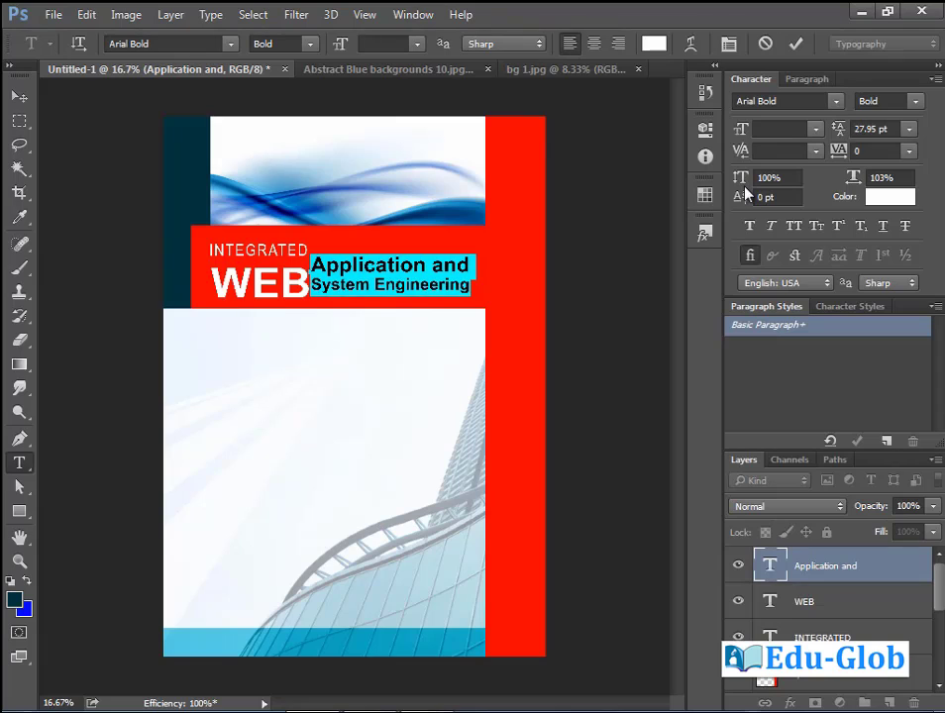
pyautogui.hotkey('alt', 'Down')
pyautogui.hotkey('alt', 'Down')
pyautogui.hotkey('alt', 'Down')
pyautogui.hotkey('alt', 'Down')
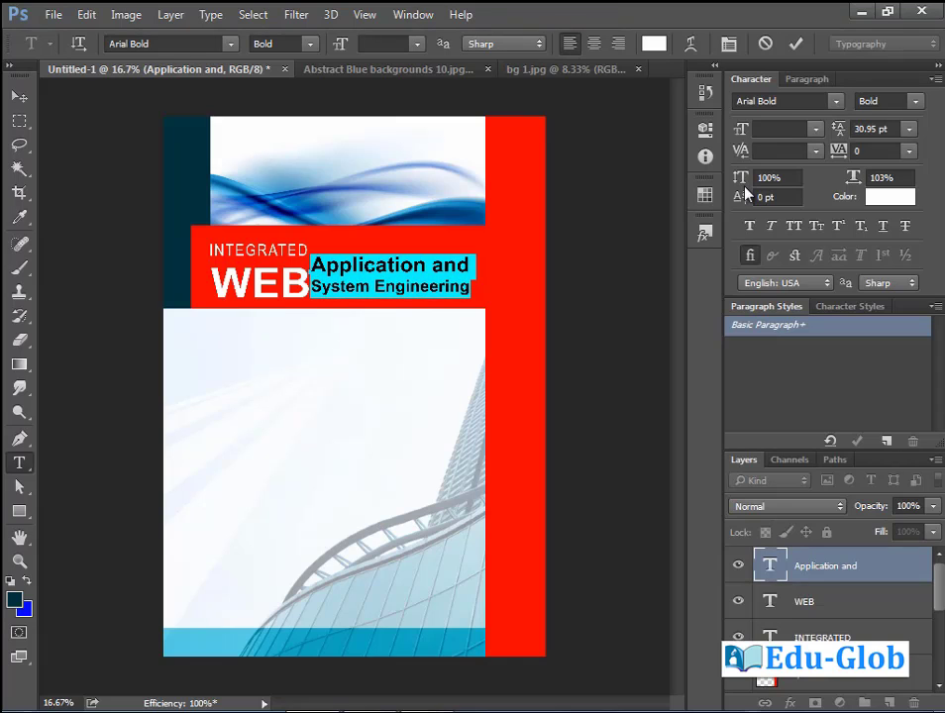
pyautogui.hotkey('ctrl', 'Return')
pyautogui.press('v')
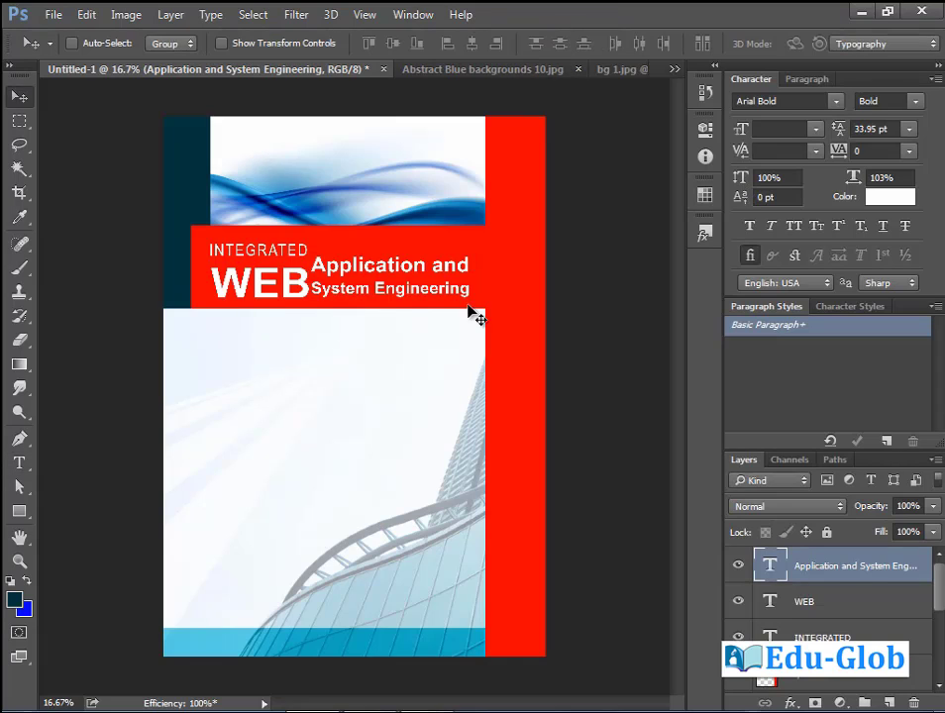
pyautogui.hotkey('shift', 'Down')
pyautogui.hotkey('shift', 'Down')
pyautogui.hotkey('shift', 'Down')
pyautogui.hotkey('shift', 'Down')
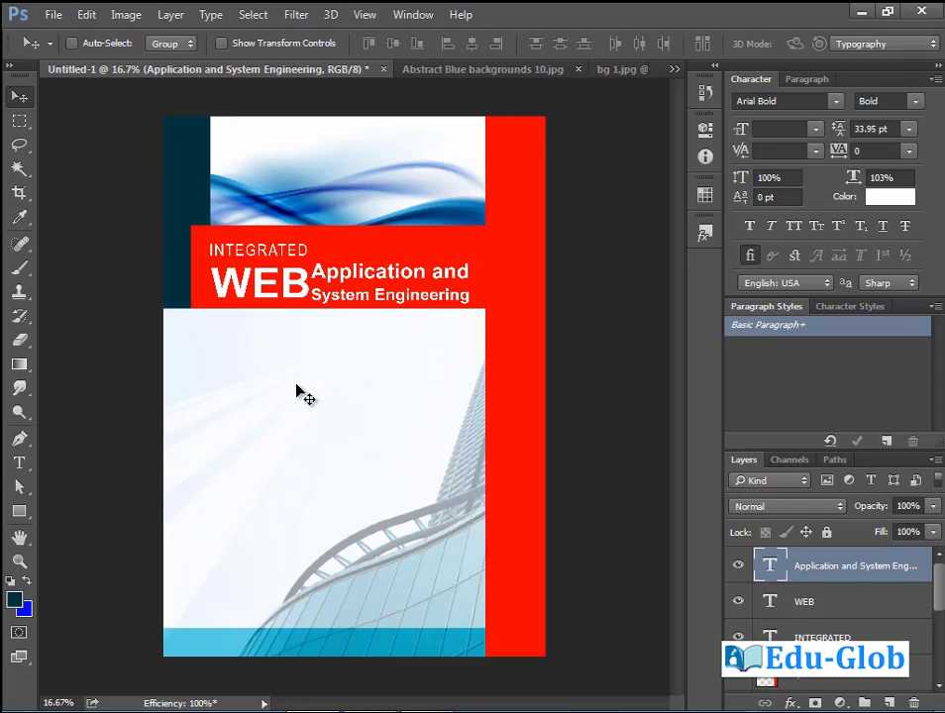
# Draw a paragraph text box below the red header and type the 'Web Technology' heading.
pyautogui.click(19, 462)
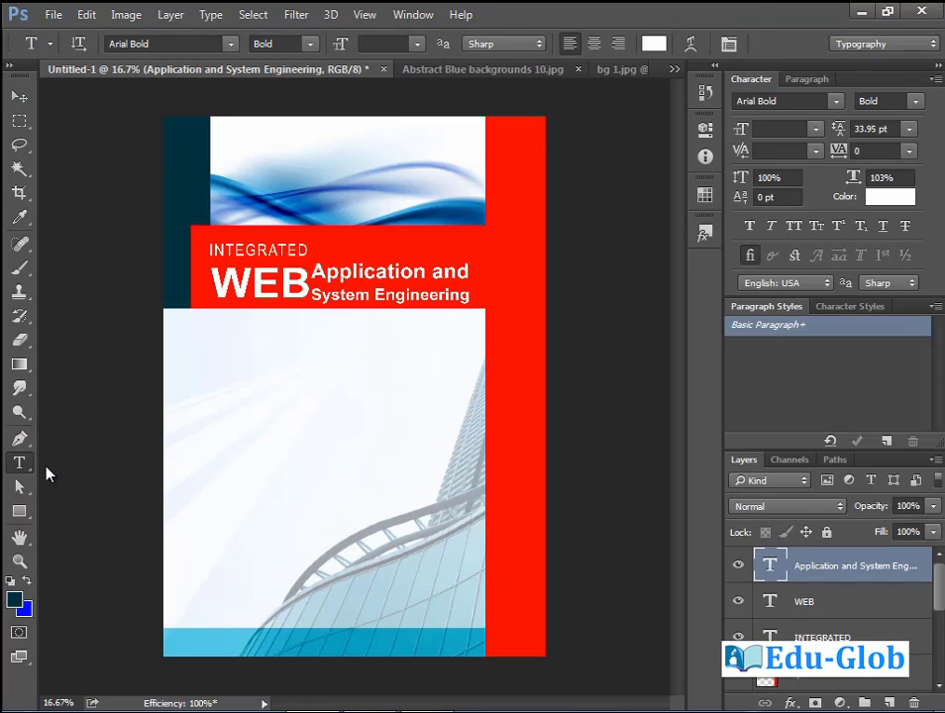
pyautogui.moveTo(205, 324); pyautogui.dragTo(480, 627)
pyautogui.write('ng')
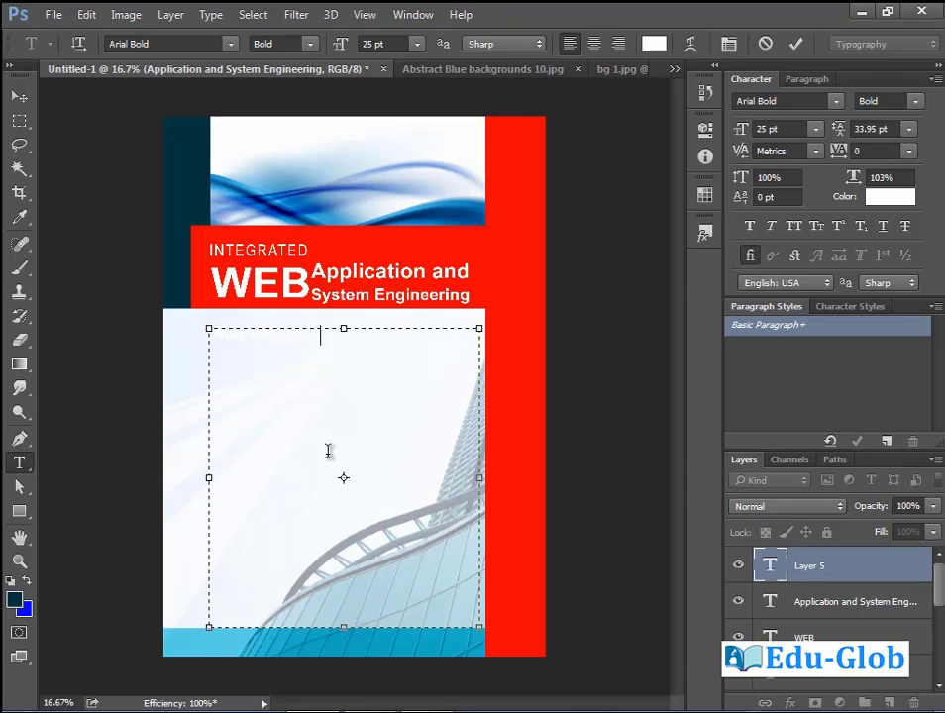
pyautogui.write('ing')
# Recolour all the text in the box black by setting K to 100.
pyautogui.hotkey('ctrl', 'a')
pyautogui.click(654, 44)
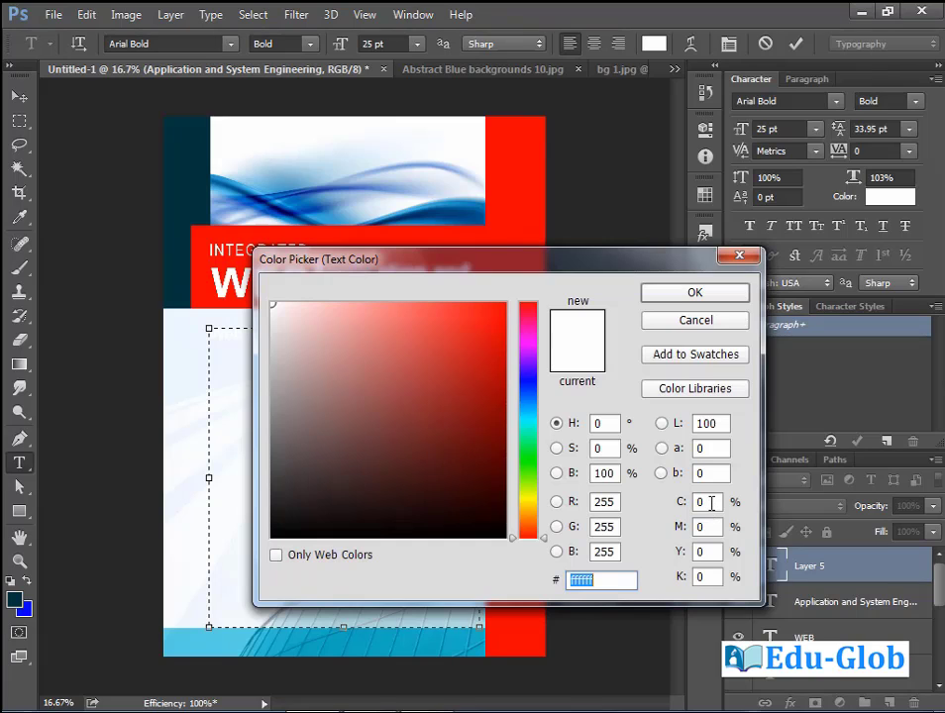
pyautogui.click(706, 576)
pyautogui.write('100')
pyautogui.press('Return')
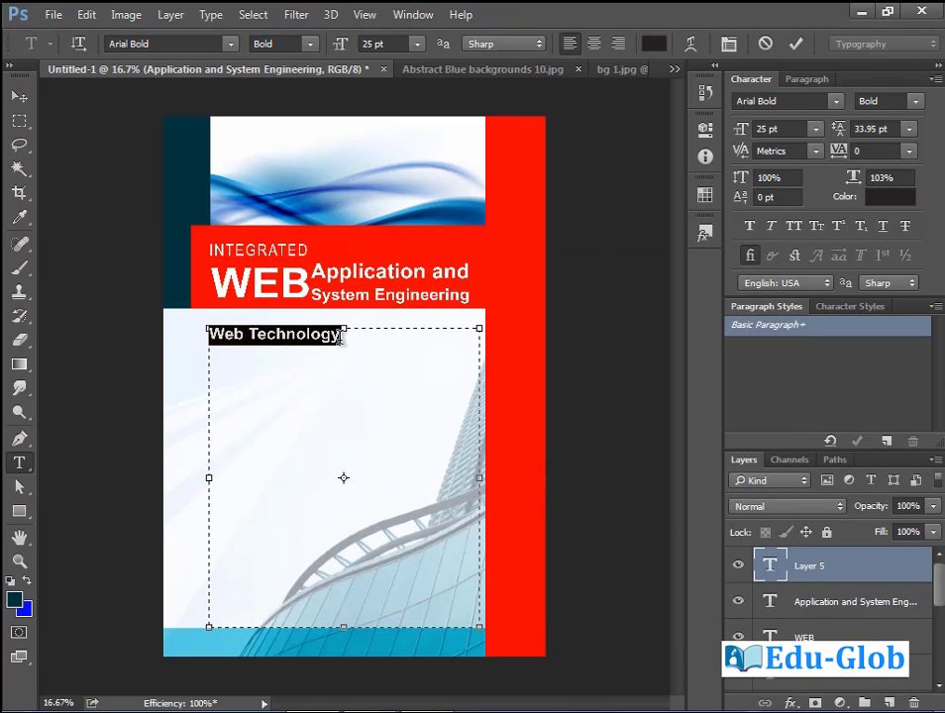
# Type the description paragraph starting 'This book has been compiled to facilitate easy learning…' under the heading.
pyautogui.click(341, 338)
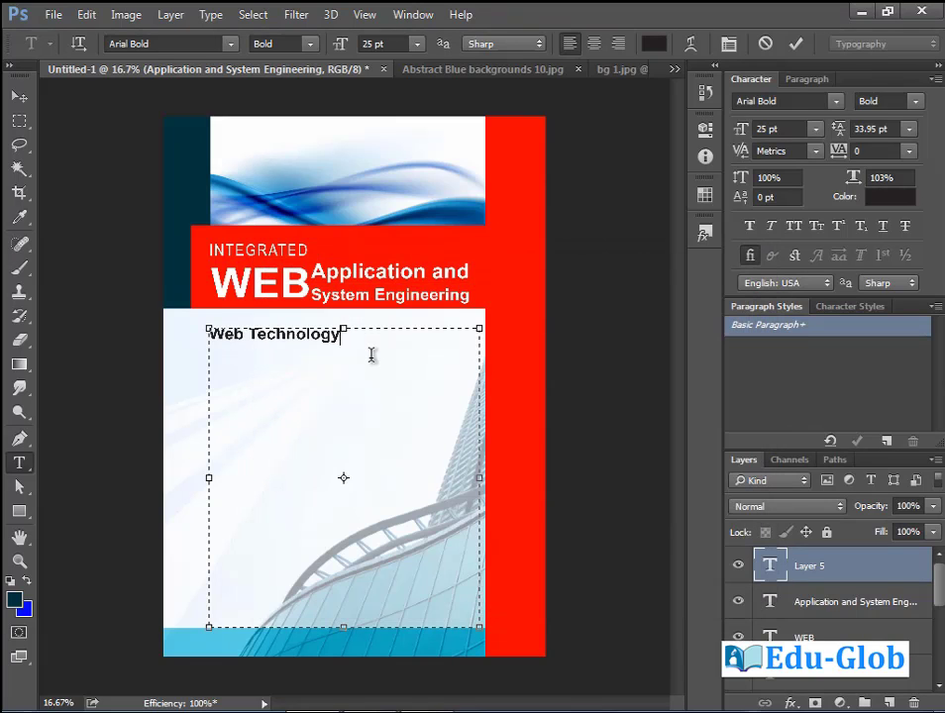
pyautogui.write('This book has ')
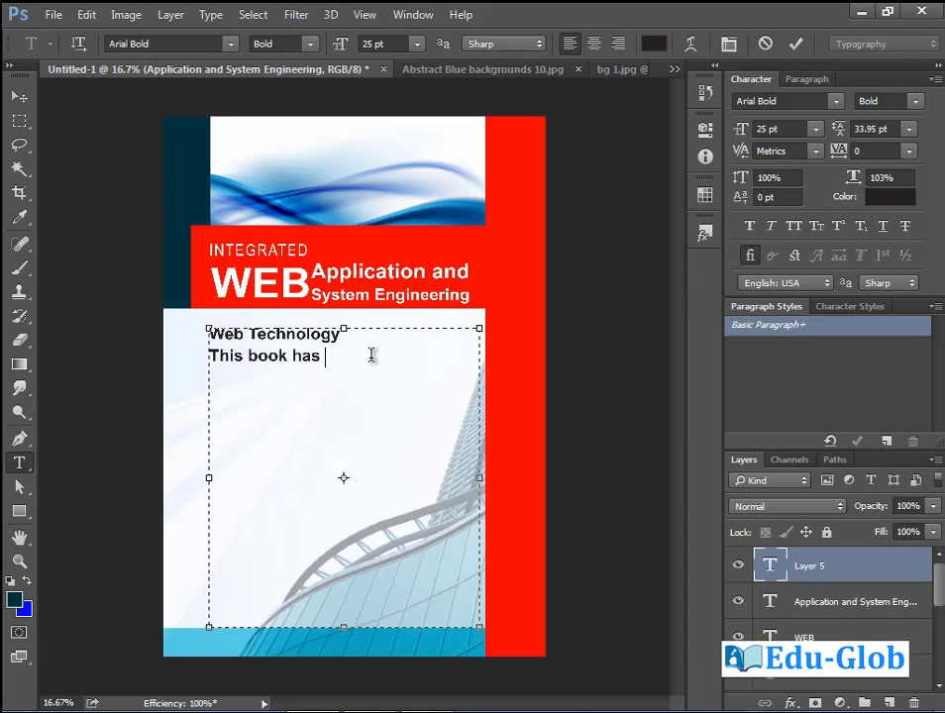
pyautogui.write('been compiled to facilitate')
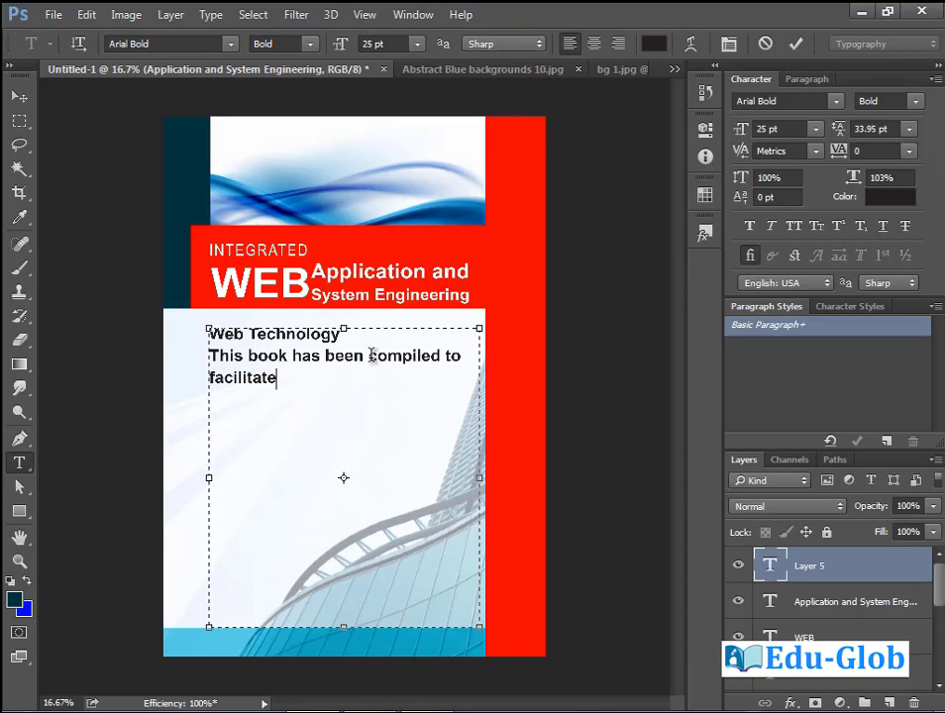
pyautogui.write(' easy learning of internet')
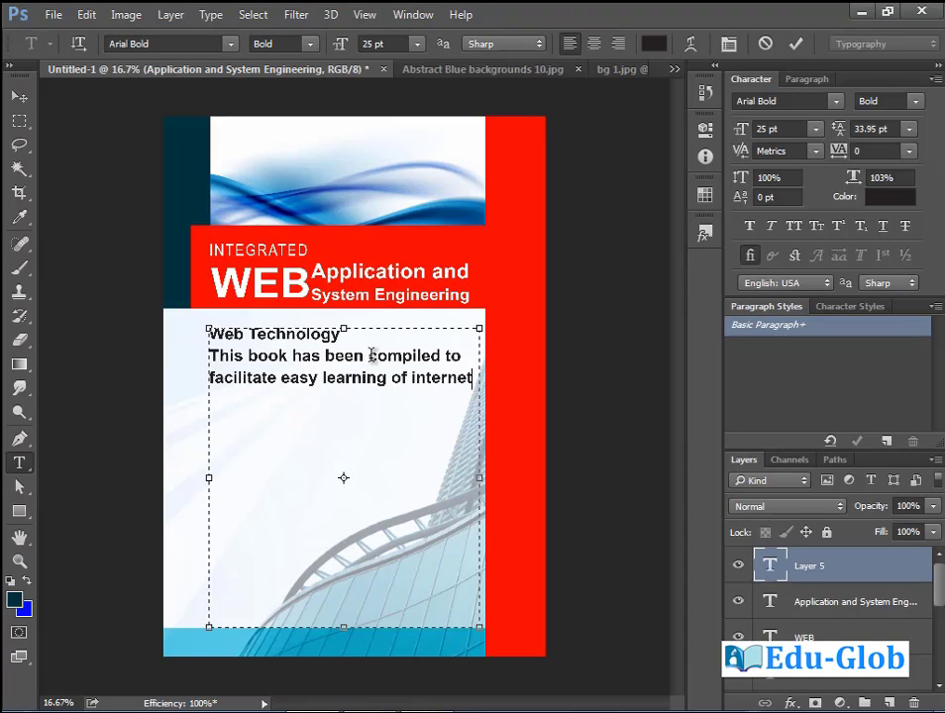
pyautogui.write(' based language')
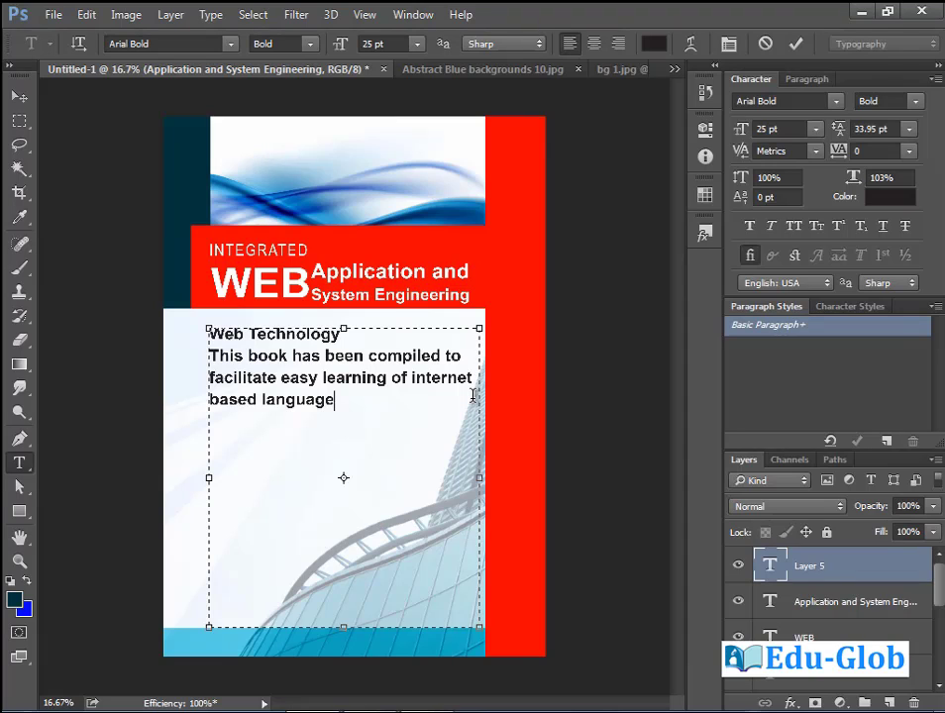
pyautogui.write('provisions. A Quick but simple method is being followed to enable the learner get on overall perspective of all the is needed in acquainting oneself with HTML and PHP. Client side programming in Javascript and Layout setting with CSS hasalso been ')
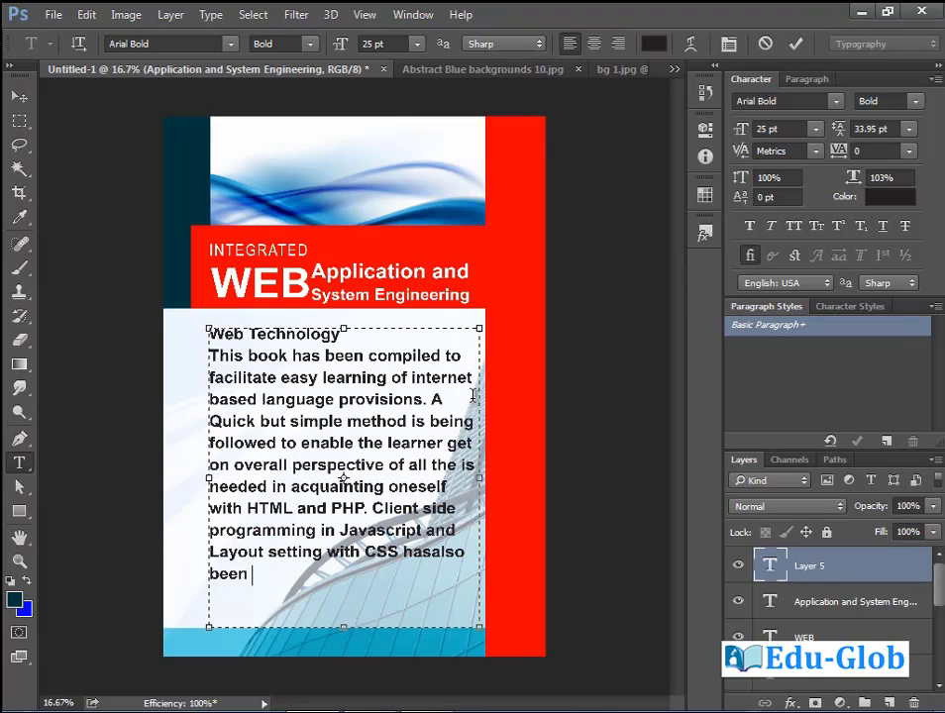
pyautogui.write(' covered to ')
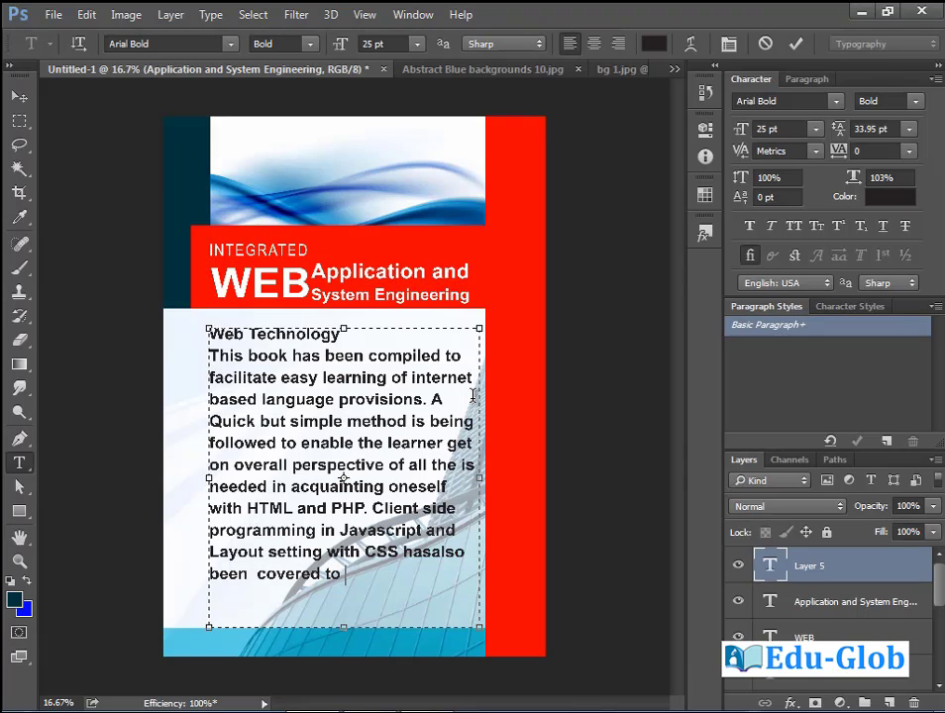
pyautogui.write('w')
pyautogui.press('BackSpace')
pyautogui.write('suplement ')
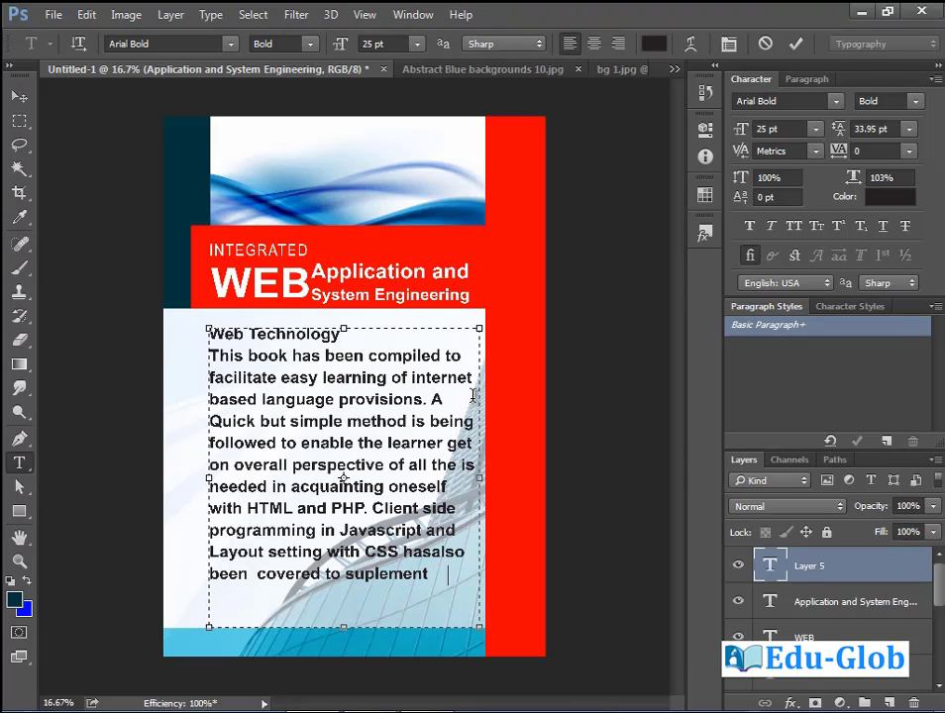
pyautogui.write('Web Des')
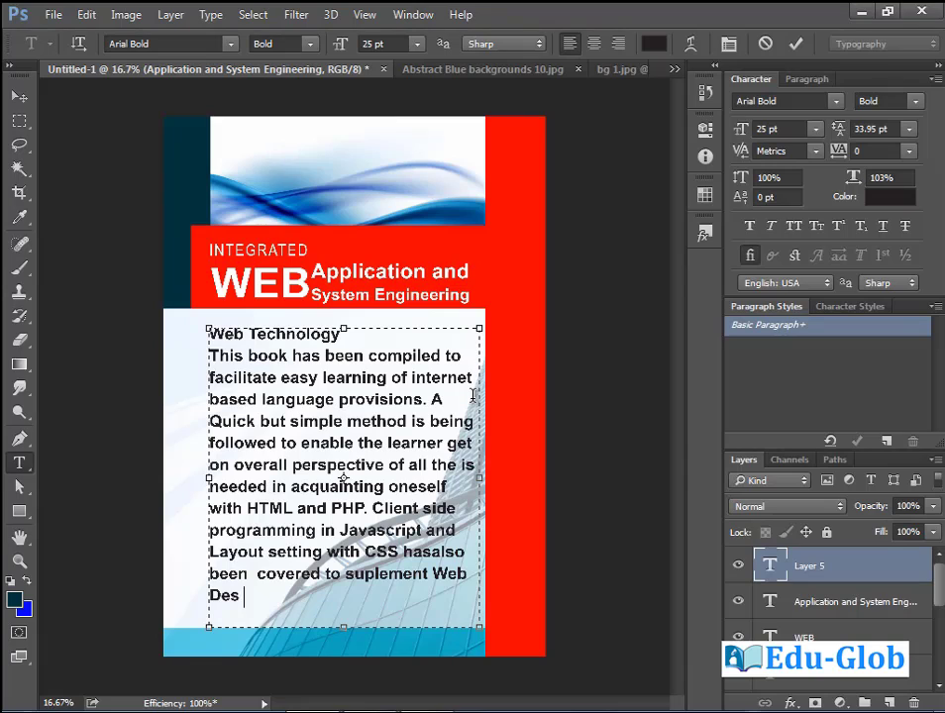
pyautogui.write('igning')
pyautogui.write('. Server Side programming in')
# Set the paragraph text to 12 pt and zoom in on the text box.
pyautogui.hotkey('ctrl', 'a')
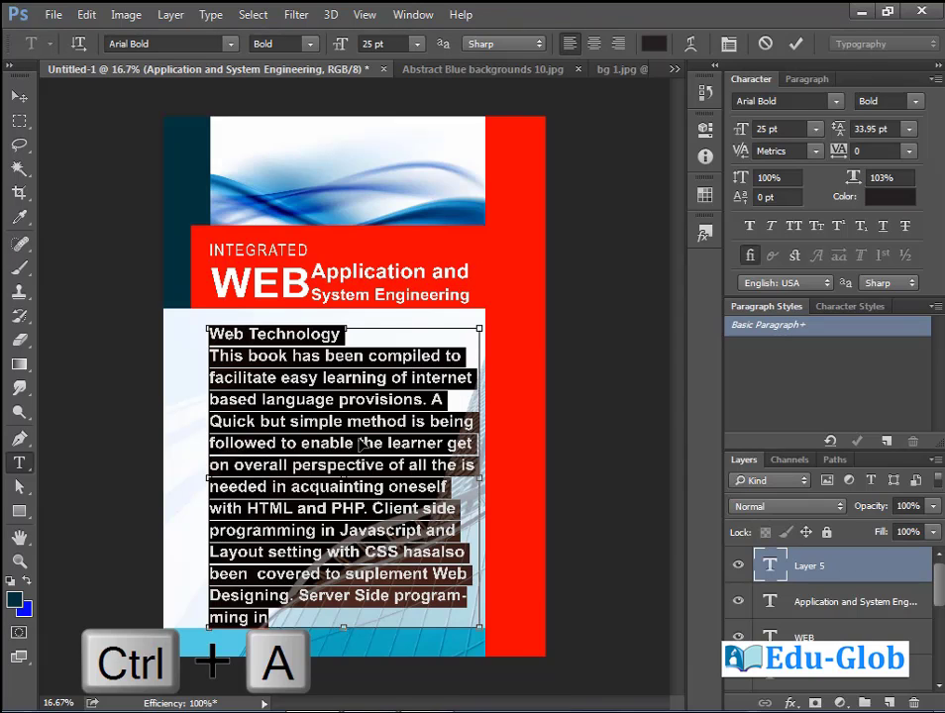
pyautogui.click(417, 44)
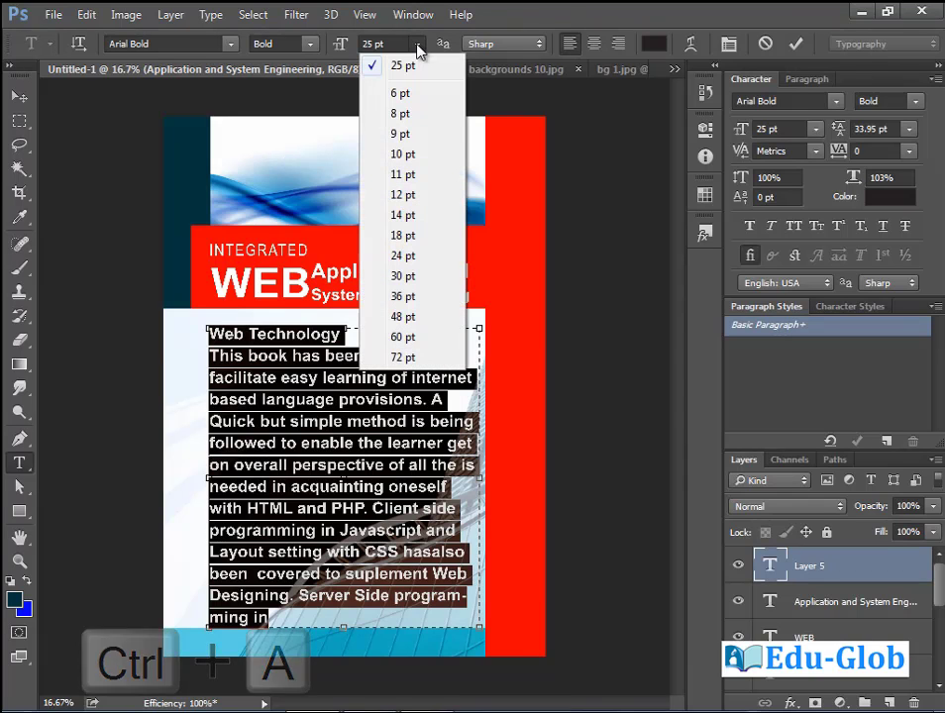
pyautogui.click(420, 195)
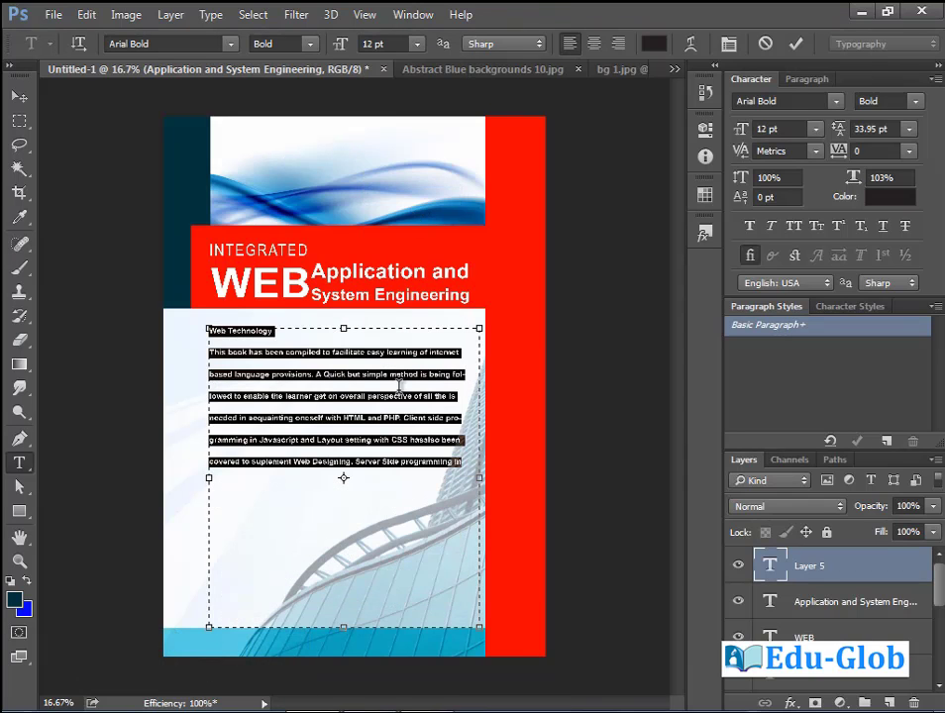
pyautogui.click(458, 457)
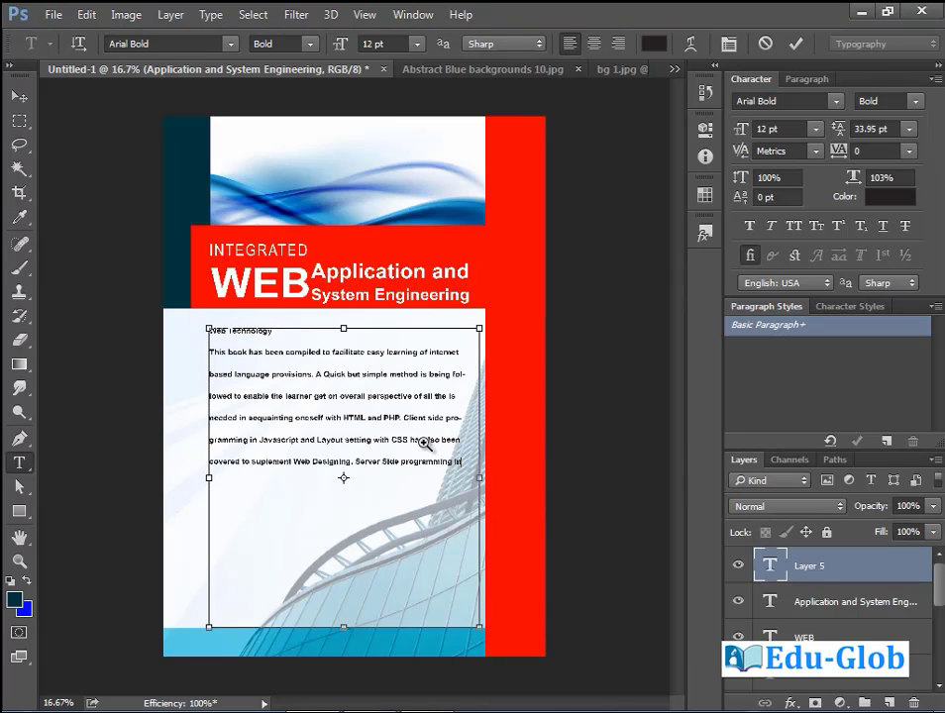
pyautogui.moveTo(428, 444); pyautogui.dragTo(568, 543)
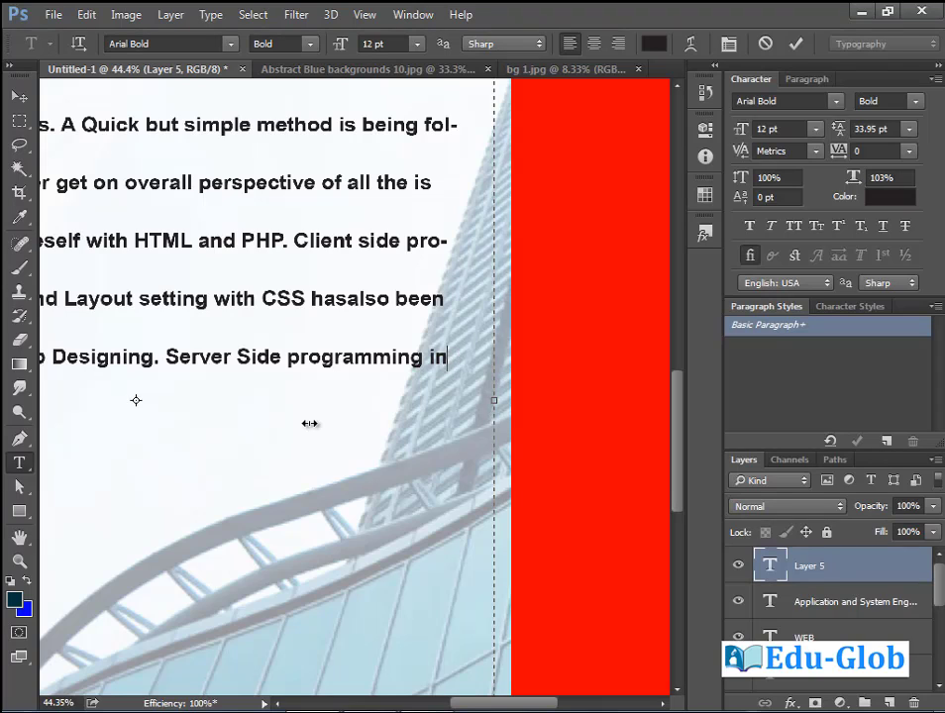
# Finish the first paragraph with 'the know how of Web Programming', fixing typos.
pyautogui.write('P')
pyautogui.press('BackSpace')
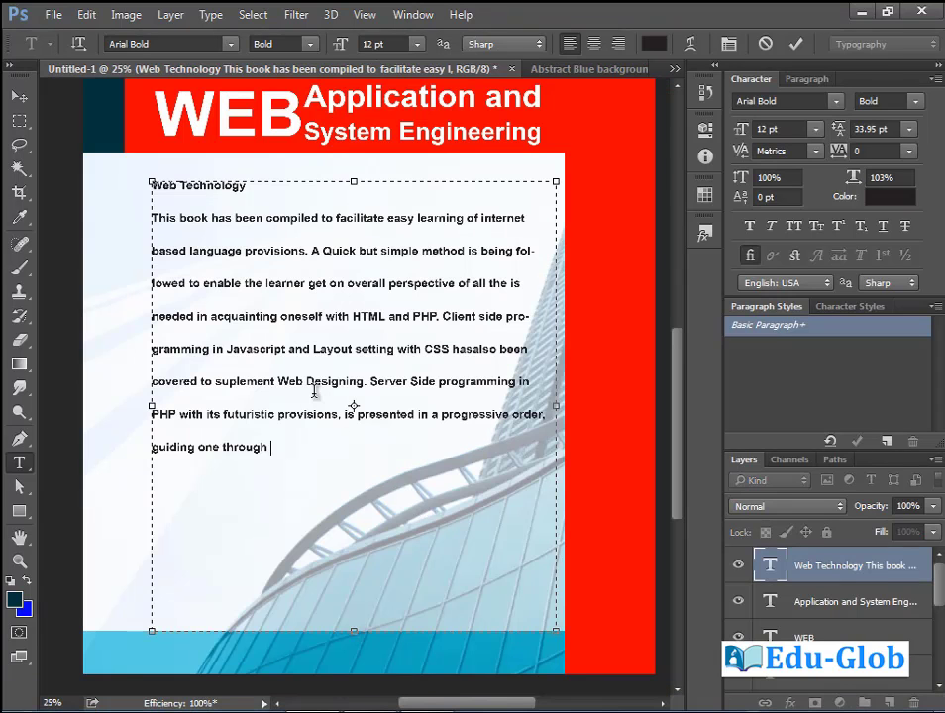
pyautogui.write('the know how of We  Programming.')
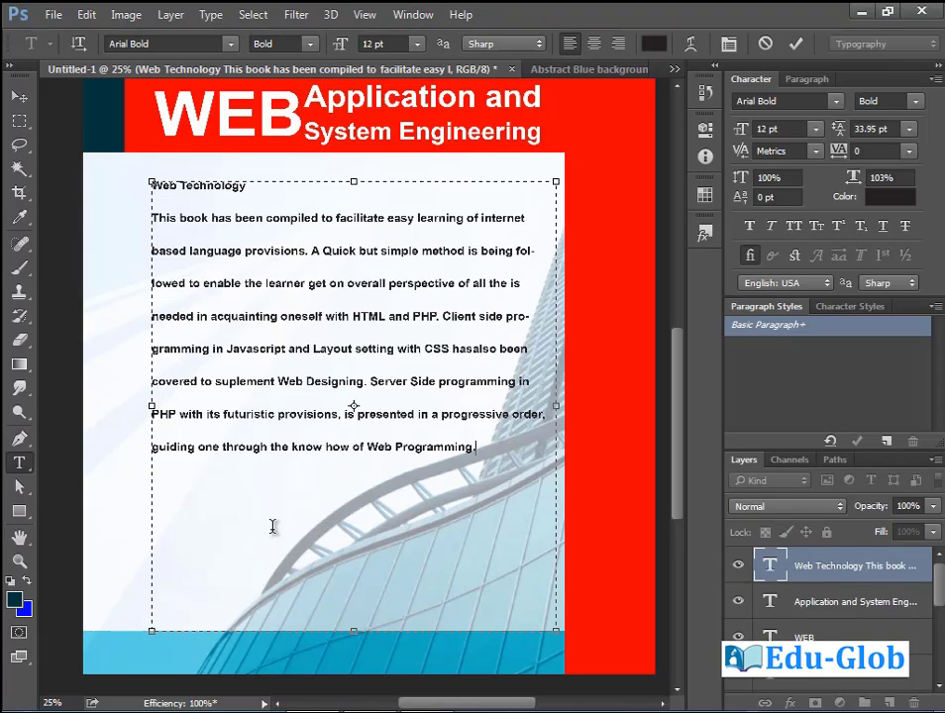
# Start a second paragraph on the systems development process, analysis, design, coding and implementation.
pyautogui.press('Return')
pyautogui.write('The book also inc')
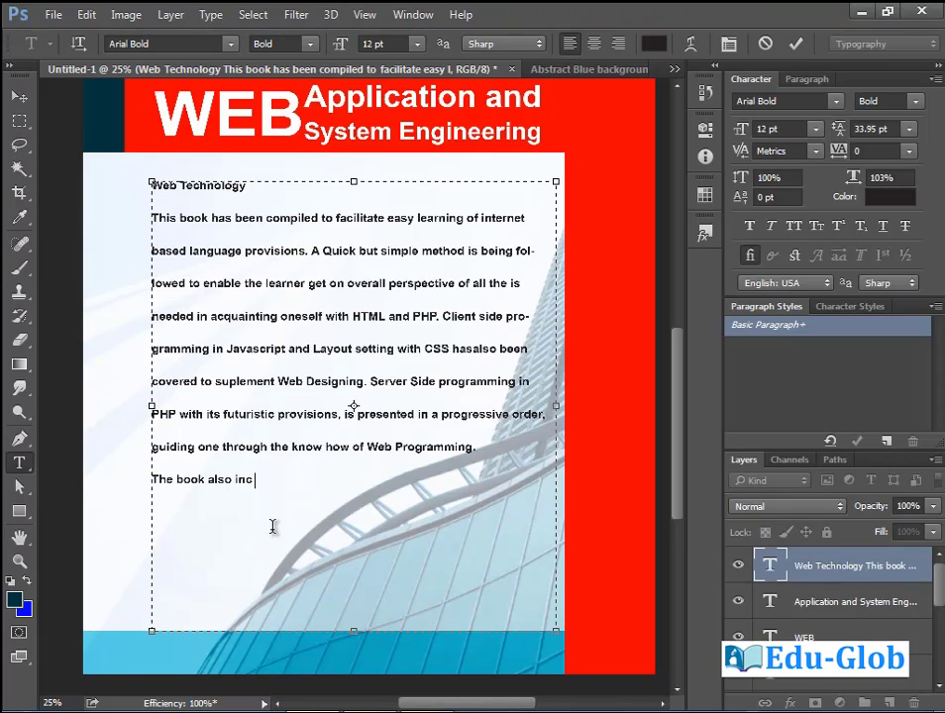
pyautogui.write('ludes')
pyautogui.write('a comprehensive account of systems development process')
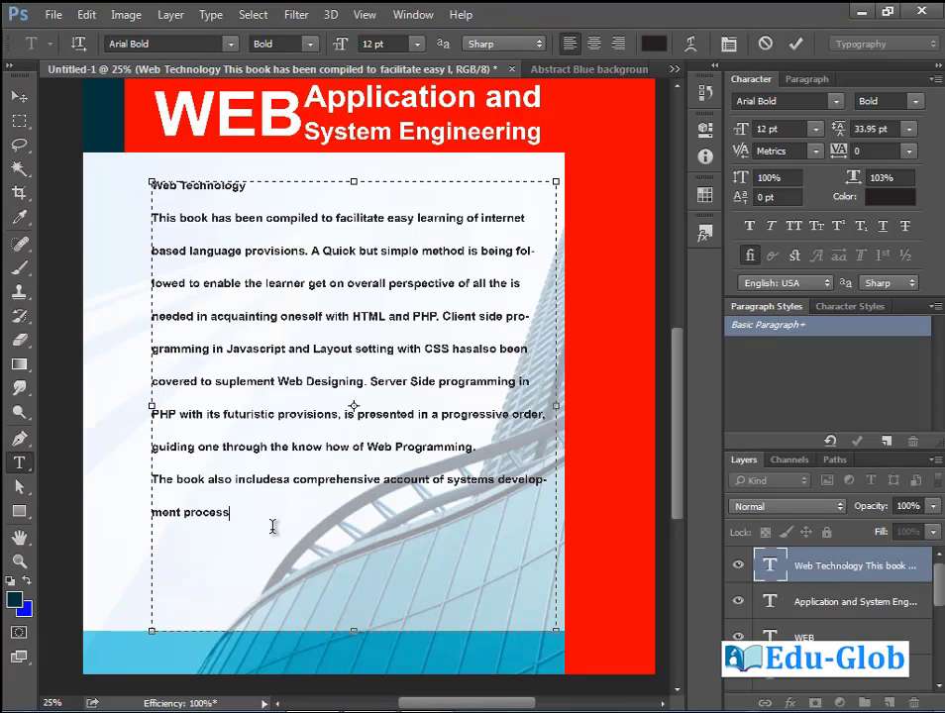
pyautogui.write('and techniques')
pyautogui.write('which aids one in developing Software Applications in a definitive sequence and objective. Various stages of the system cycle have been discussed including system analysis,')
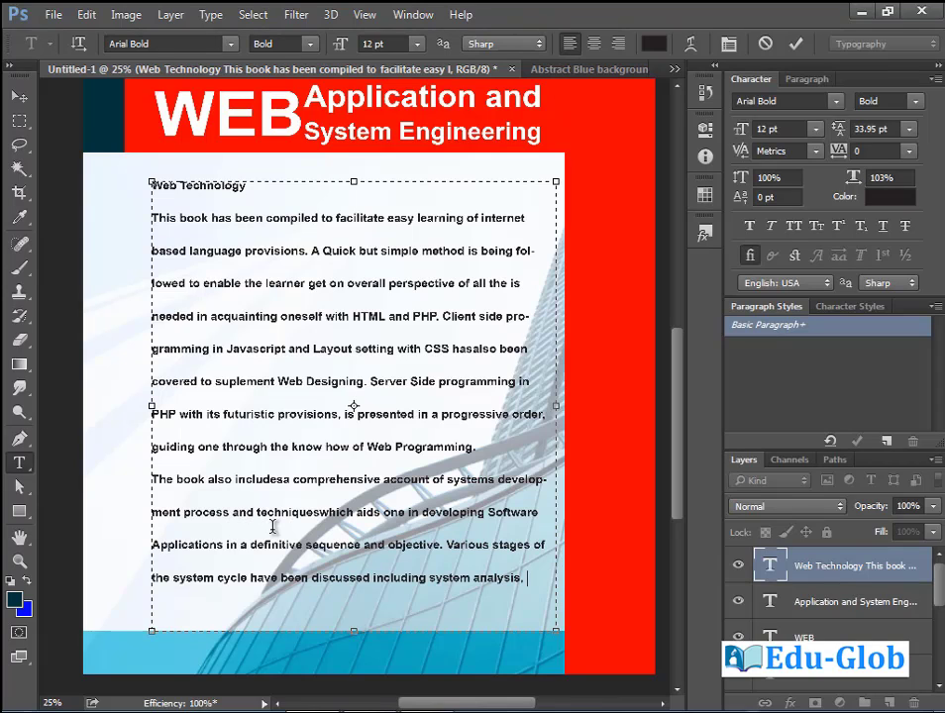
pyautogui.write('system design, program codeing and systo')
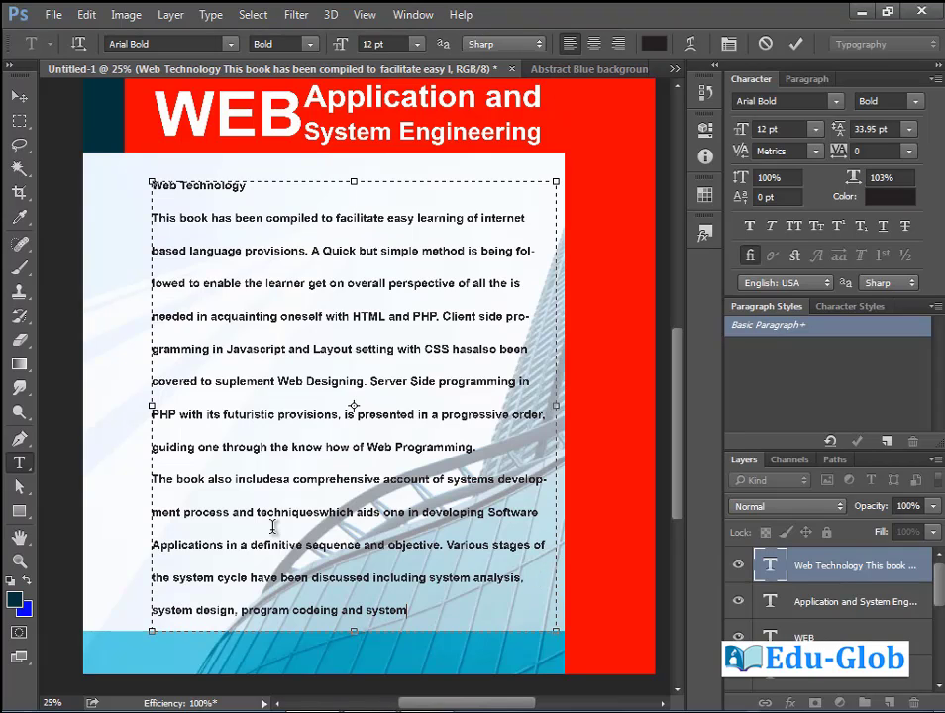
pyautogui.write('m implemenatation apart')
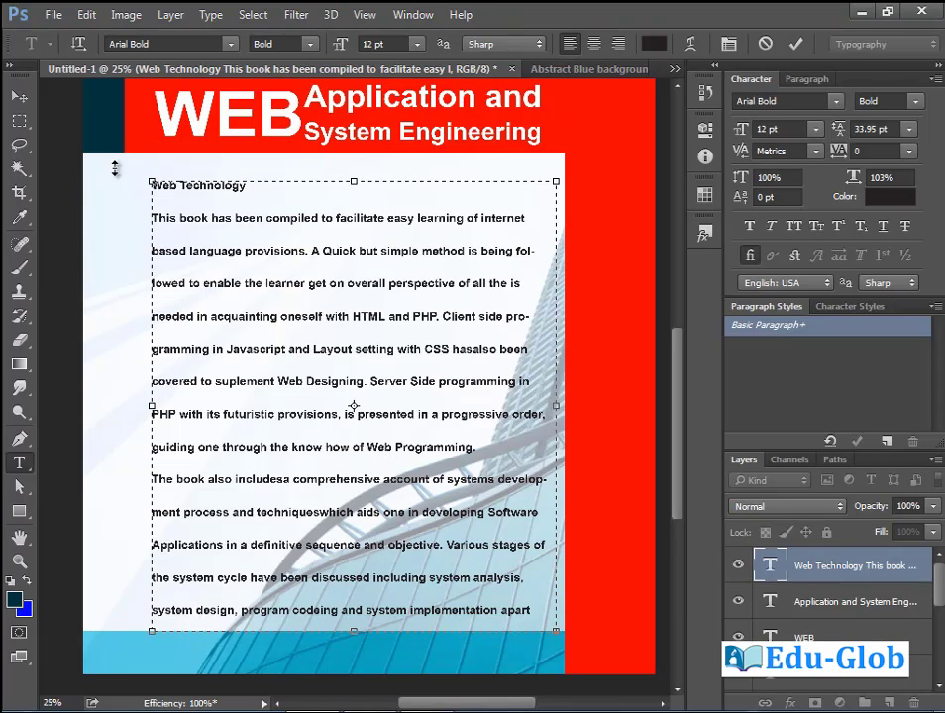
# Shift the paragraph layer up and left, then lengthen its text box.
pyautogui.click(20, 99)
pyautogui.moveTo(348, 386); pyautogui.dragTo(331, 278)
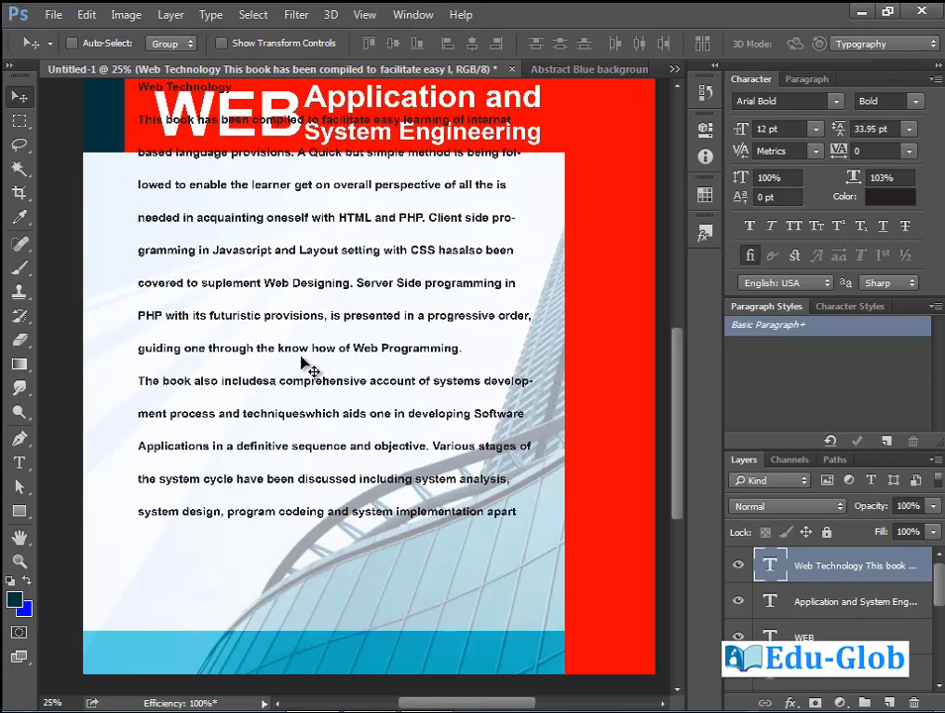
pyautogui.click(19, 462)
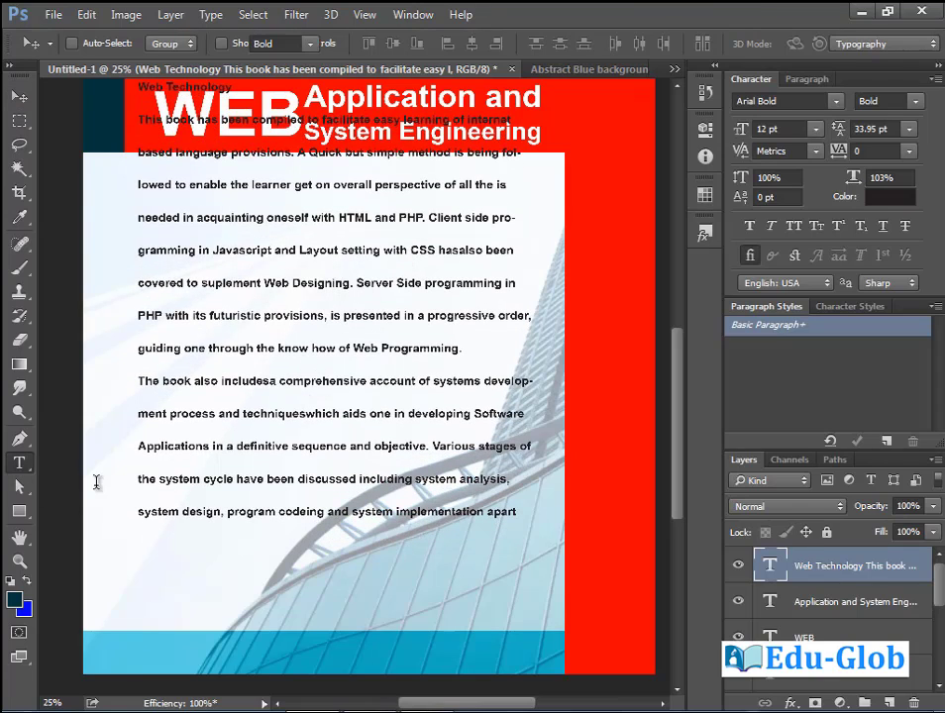
pyautogui.click(513, 509)
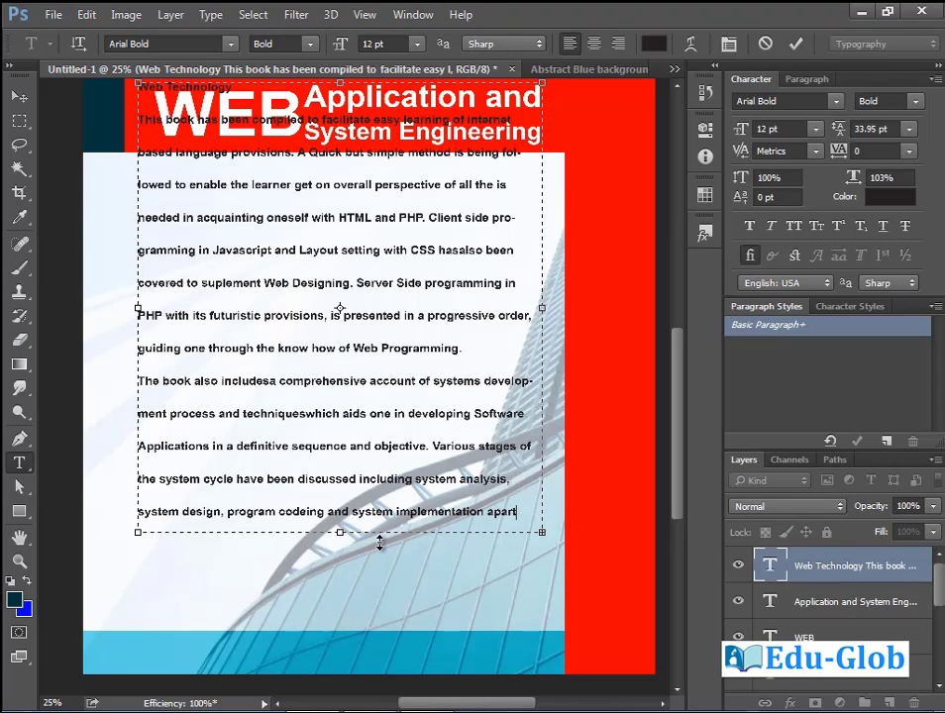
pyautogui.moveTo(340, 535); pyautogui.dragTo(344, 650)
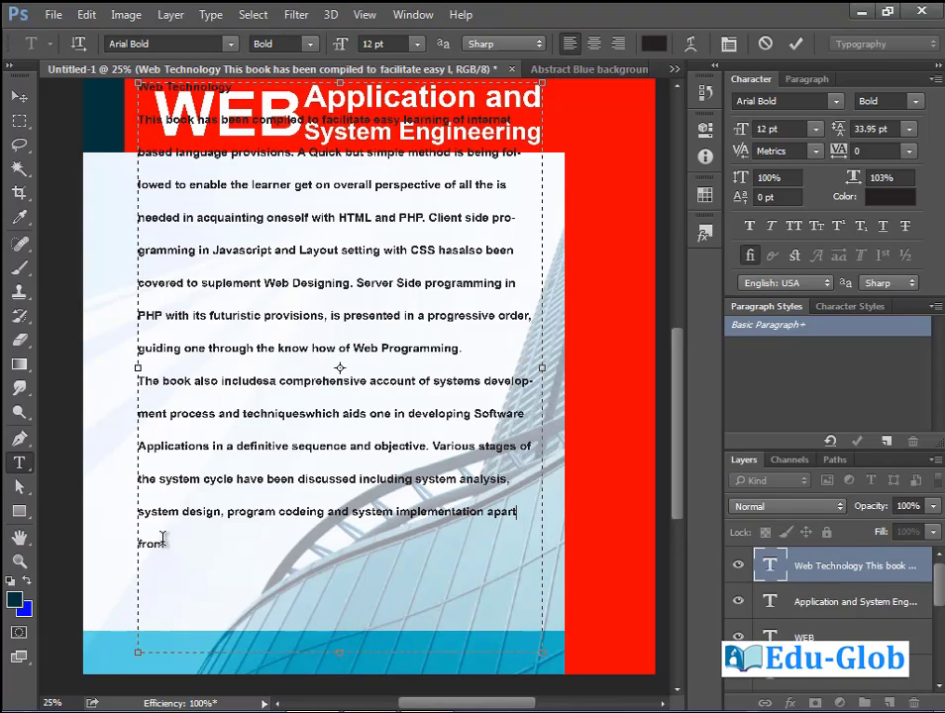
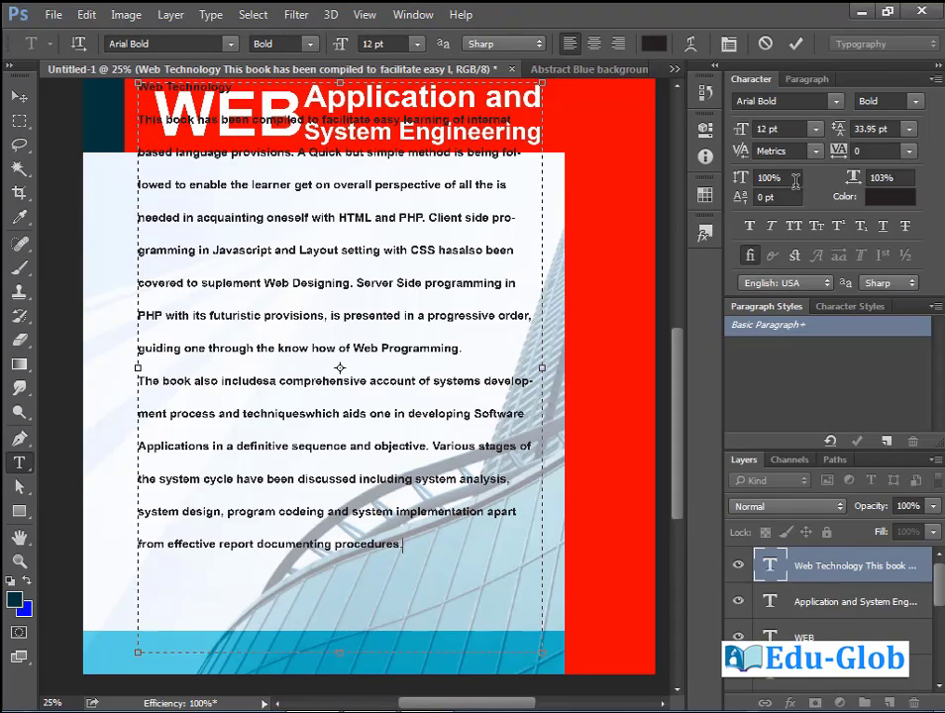
# End the paragraph with 'report documenting procedures.' and add the institute's name and address lines.
pyautogui.press('Return')
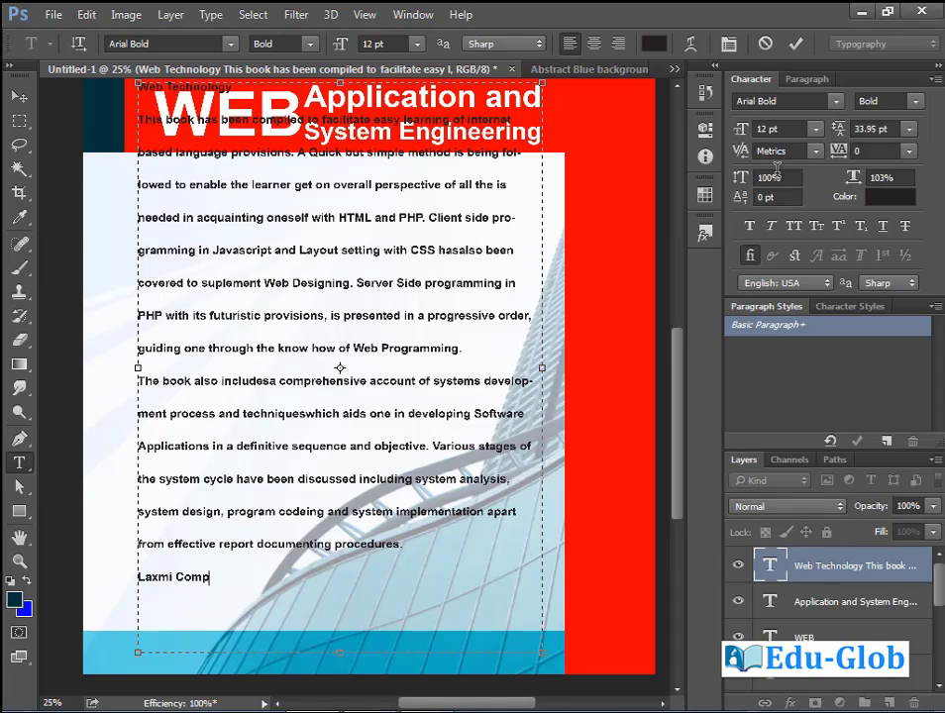
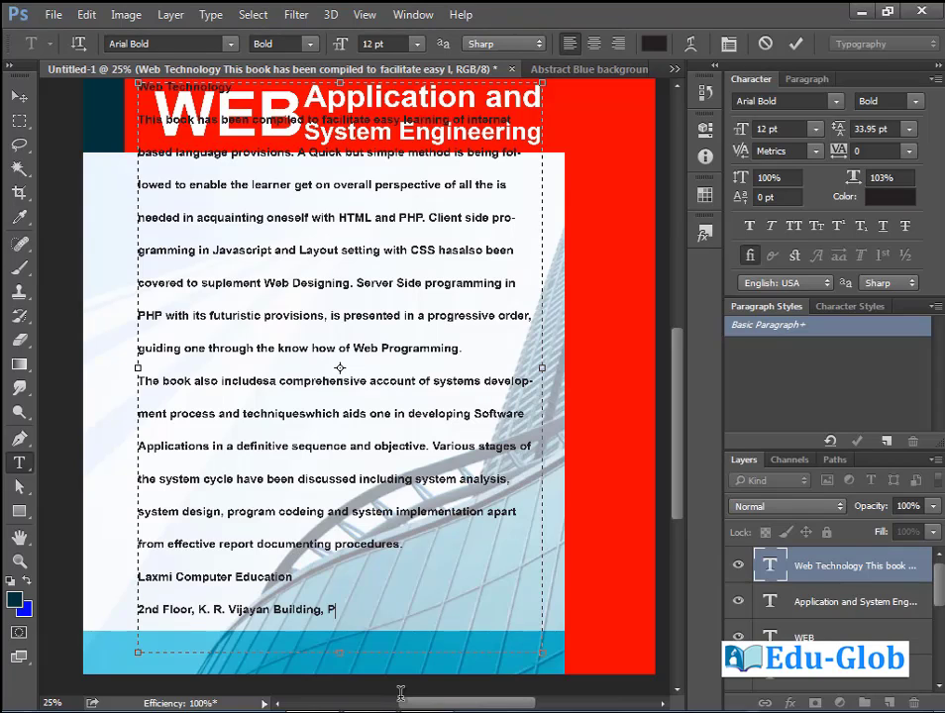
pyautogui.press('Return')
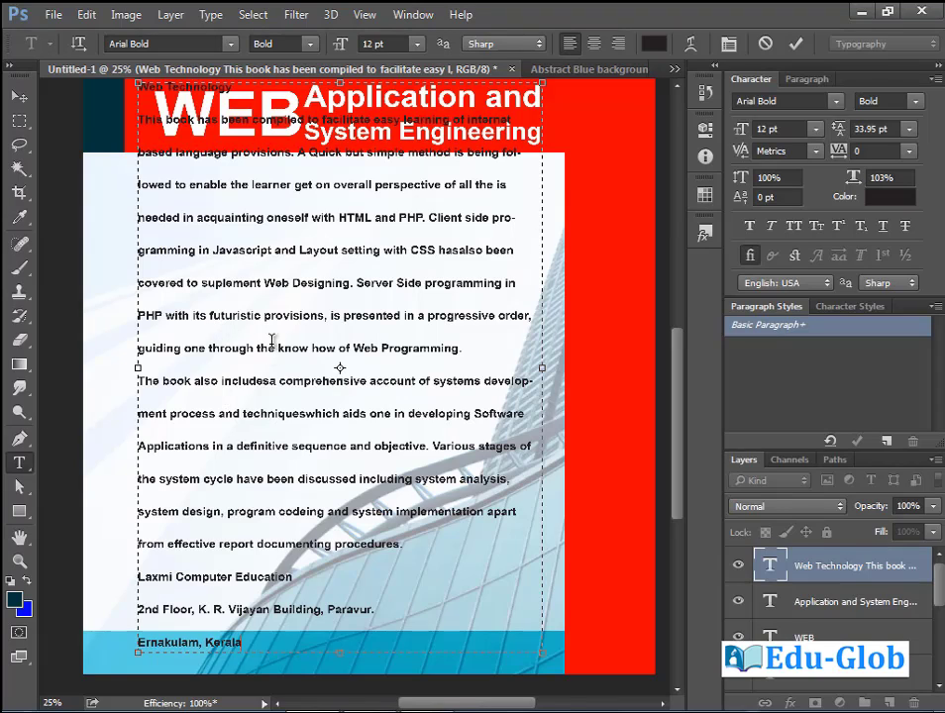
# Tighten the paragraph's leading to 21.95 pt and move it below the red header.
pyautogui.hotkey('ctrl', 'a')
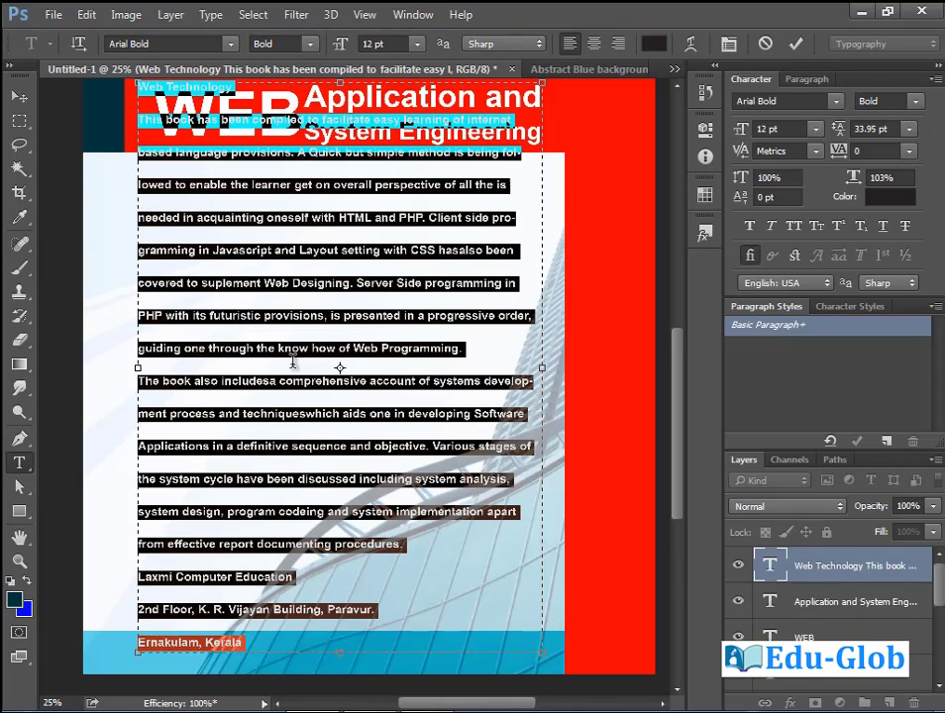
pyautogui.hotkey('alt', 'Up')
pyautogui.hotkey('alt', 'Up')
pyautogui.hotkey('alt', 'Up')
pyautogui.hotkey('alt', 'Up')
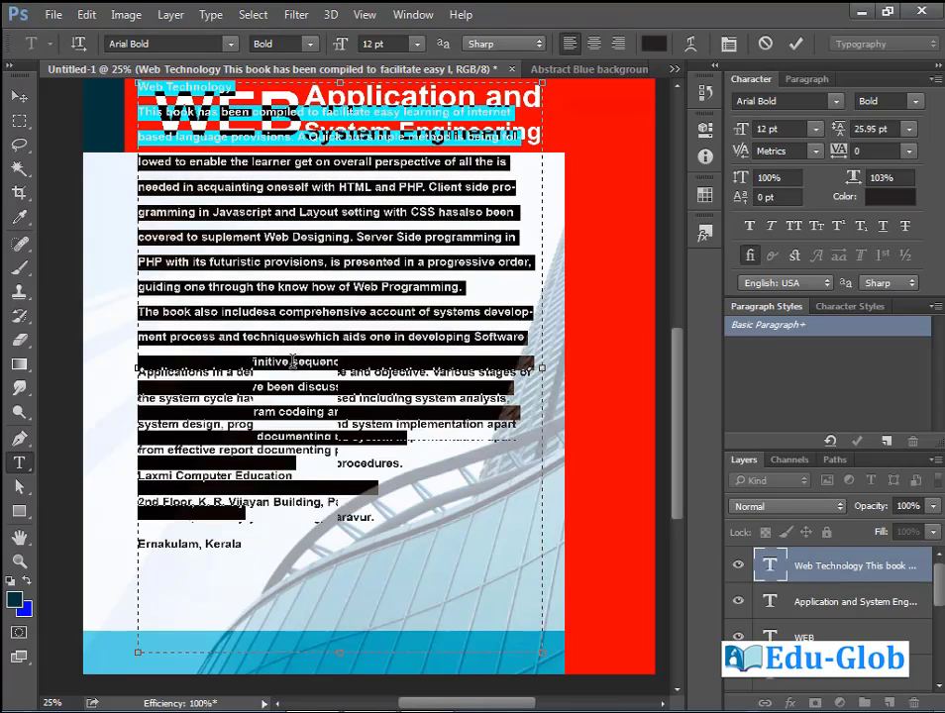
pyautogui.hotkey('alt', 'Up')
pyautogui.hotkey('alt', 'Up')
pyautogui.hotkey('alt', 'Up')
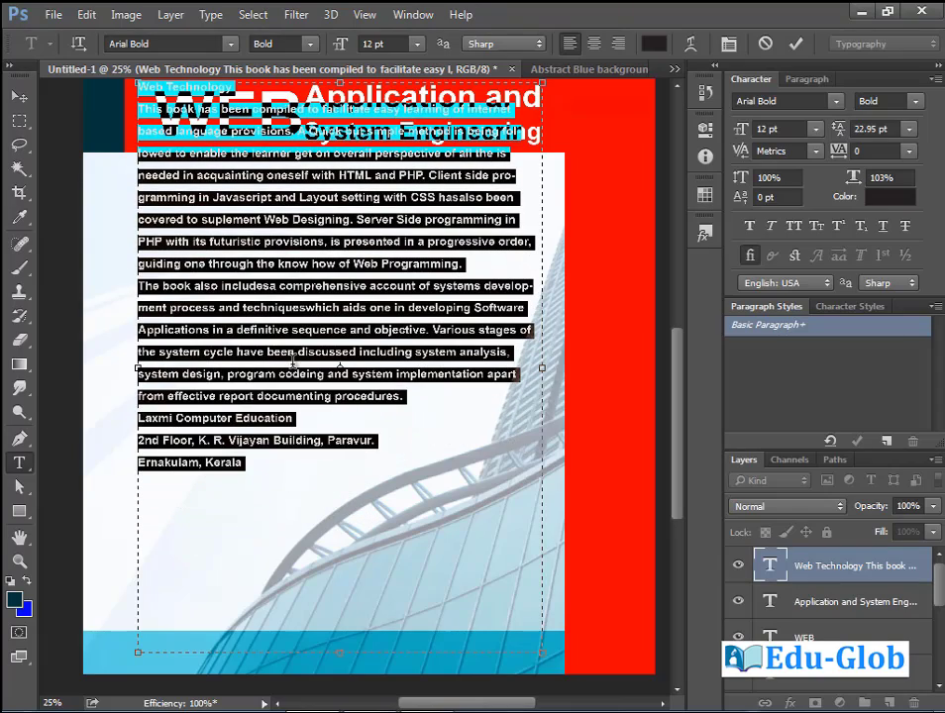
pyautogui.hotkey('alt', 'Up')
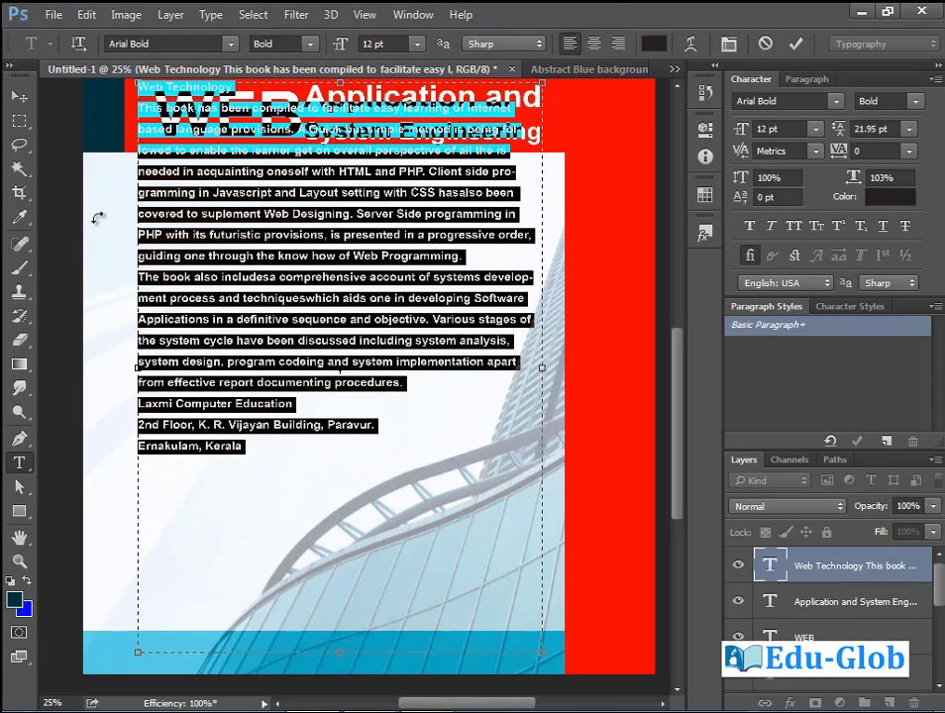
pyautogui.click(18, 97)
pyautogui.moveTo(259, 293)
pyautogui.mouseDown()
pyautogui.moveTo(250, 332)
pyautogui.moveTo(253, 297)
pyautogui.mouseUp()
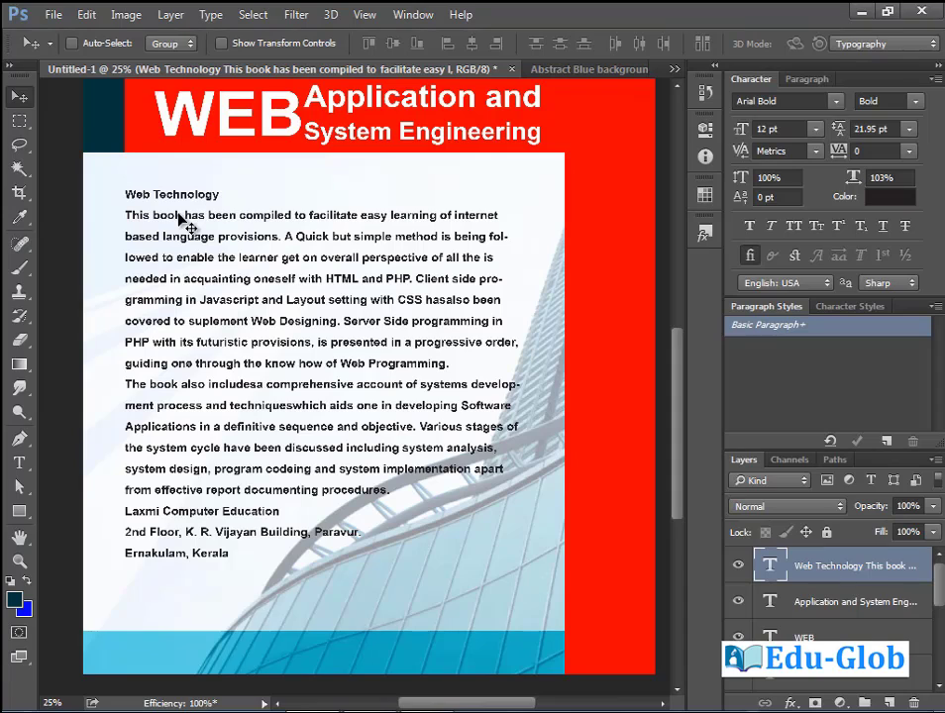
# Enlarge the 'Web Technology' heading to 22 pt, then select the body paragraph.
pyautogui.click(18, 461)
pyautogui.moveTo(125, 194); pyautogui.dragTo(220, 195)
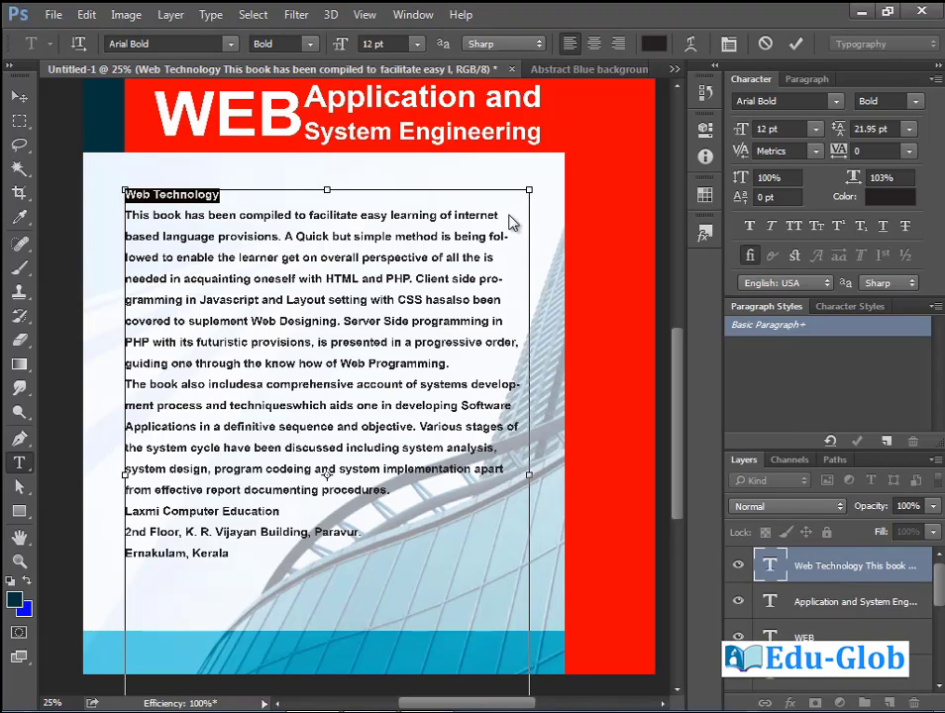
pyautogui.hotkey('ctrl', 'shift', '.')
pyautogui.hotkey('ctrl', 'shift', '.')
pyautogui.hotkey('ctrl', 'shift', '.')
pyautogui.hotkey('ctrl', 'shift', '.')
pyautogui.hotkey('ctrl', 'shift', '.')
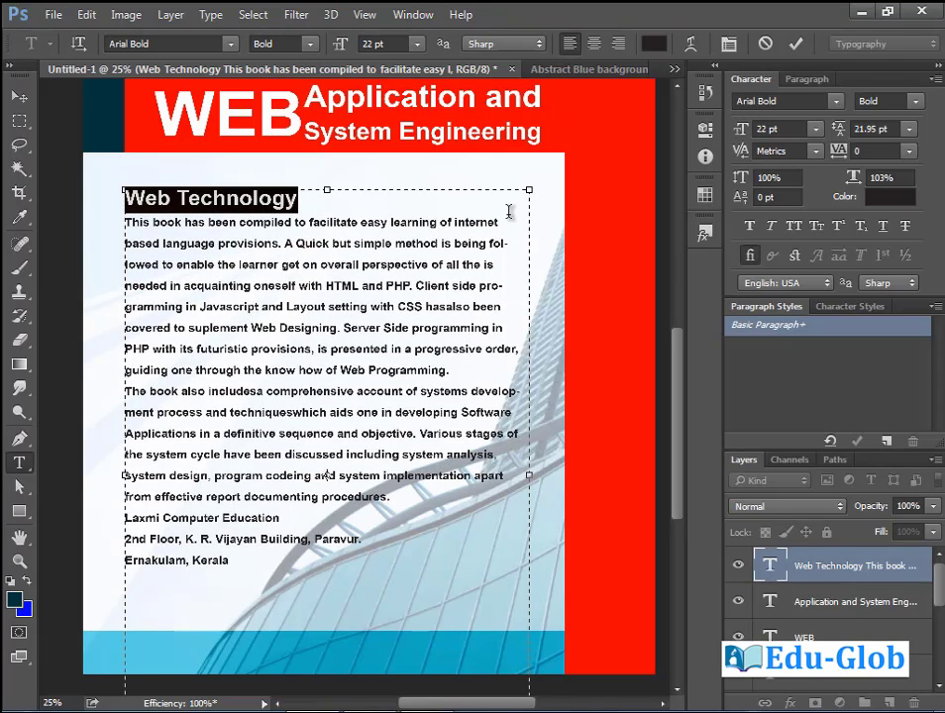
pyautogui.click(319, 264)
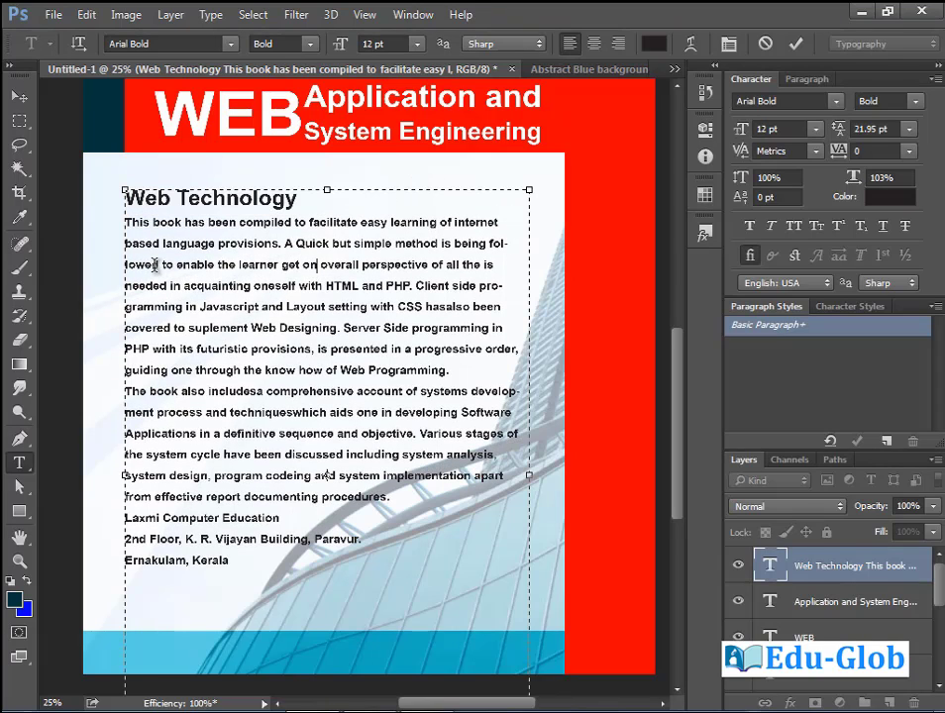
pyautogui.moveTo(125, 222); pyautogui.dragTo(381, 500)
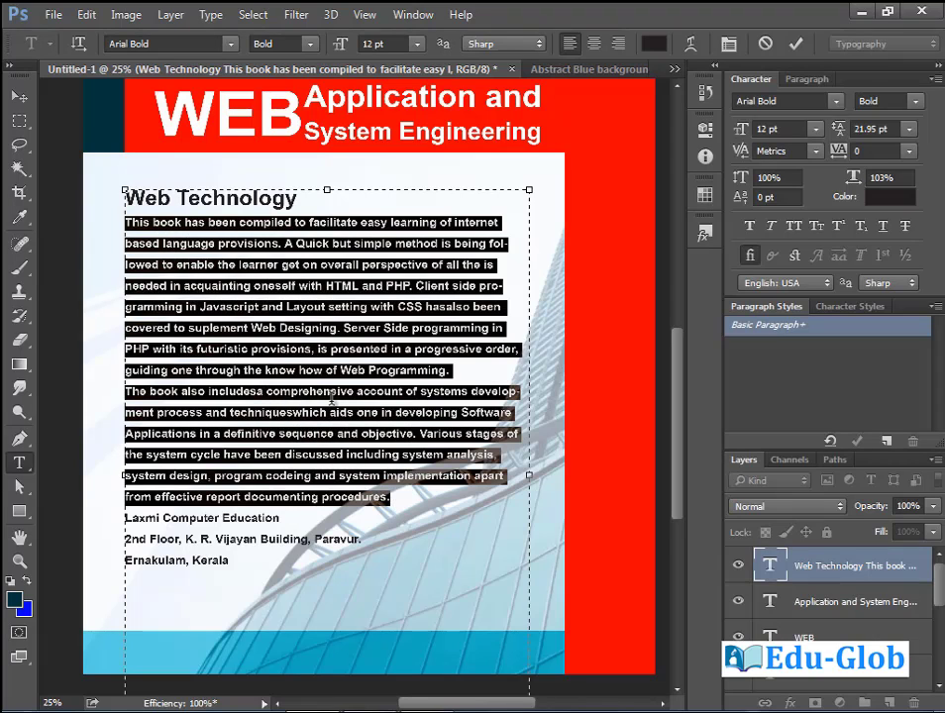
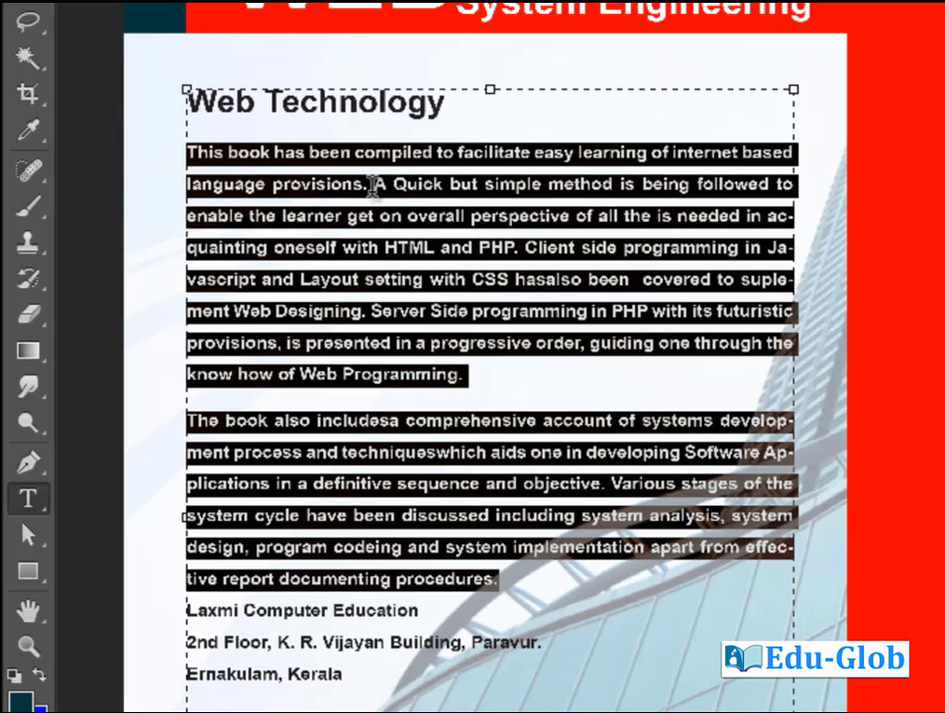
# Try 10 pt and then 0 pt space before on the body text, and begin editing space after.
pyautogui.doubleClick(727, 269)
pyautogui.write('10')
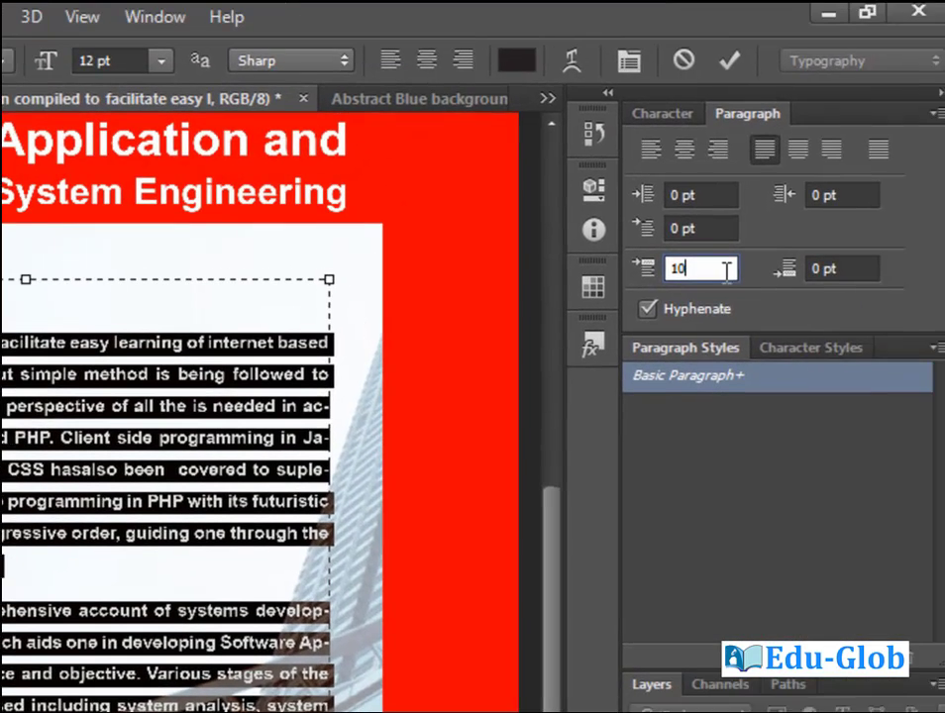
pyautogui.moveTo(673, 272); pyautogui.dragTo(658, 280)
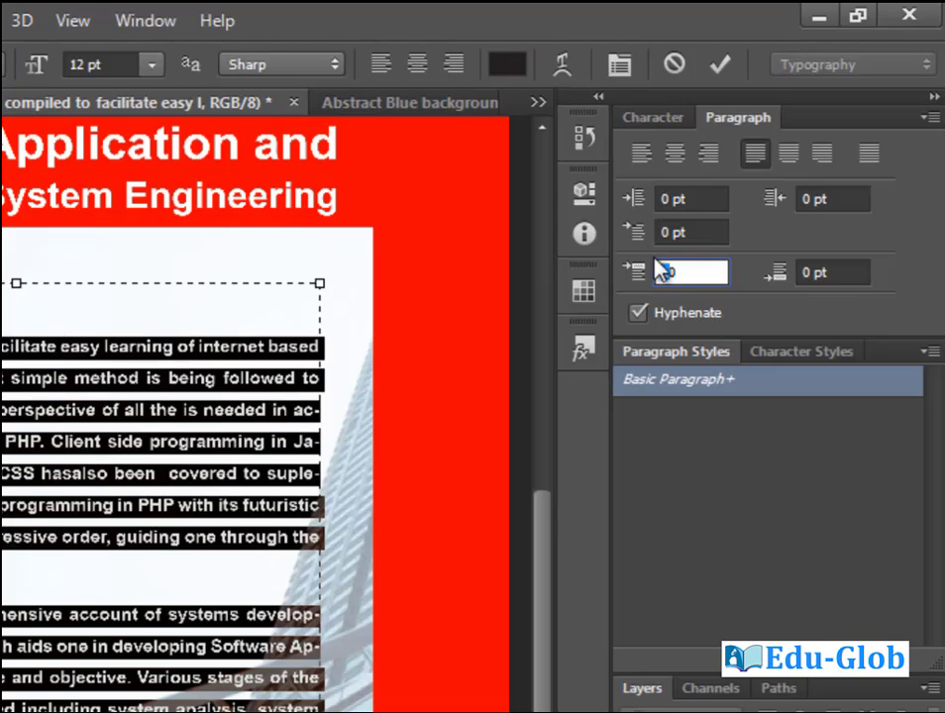
pyautogui.press('Return')
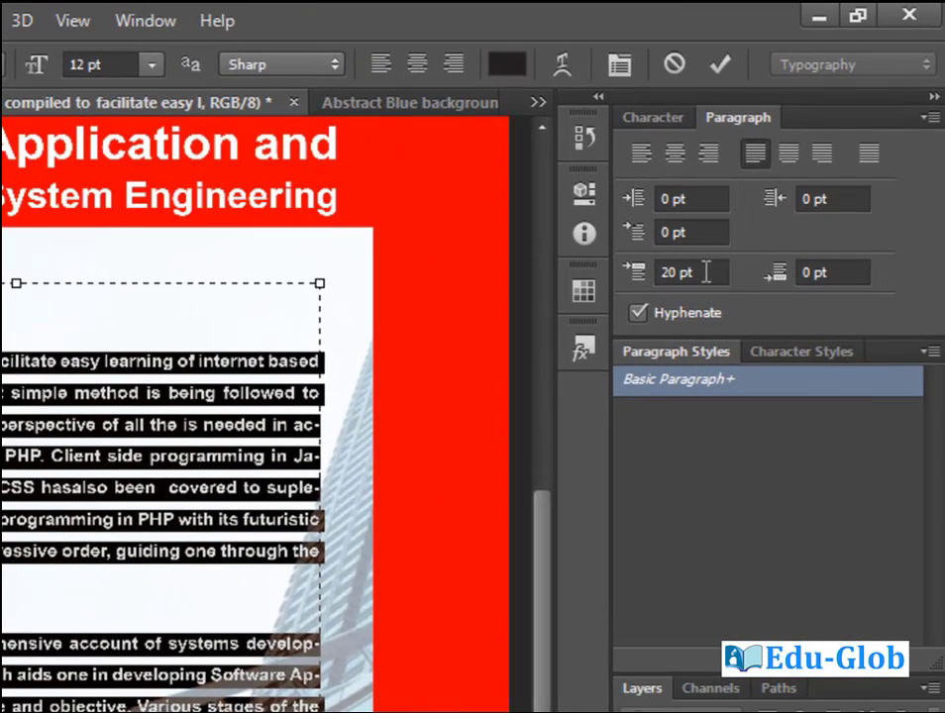
pyautogui.click(705, 271)
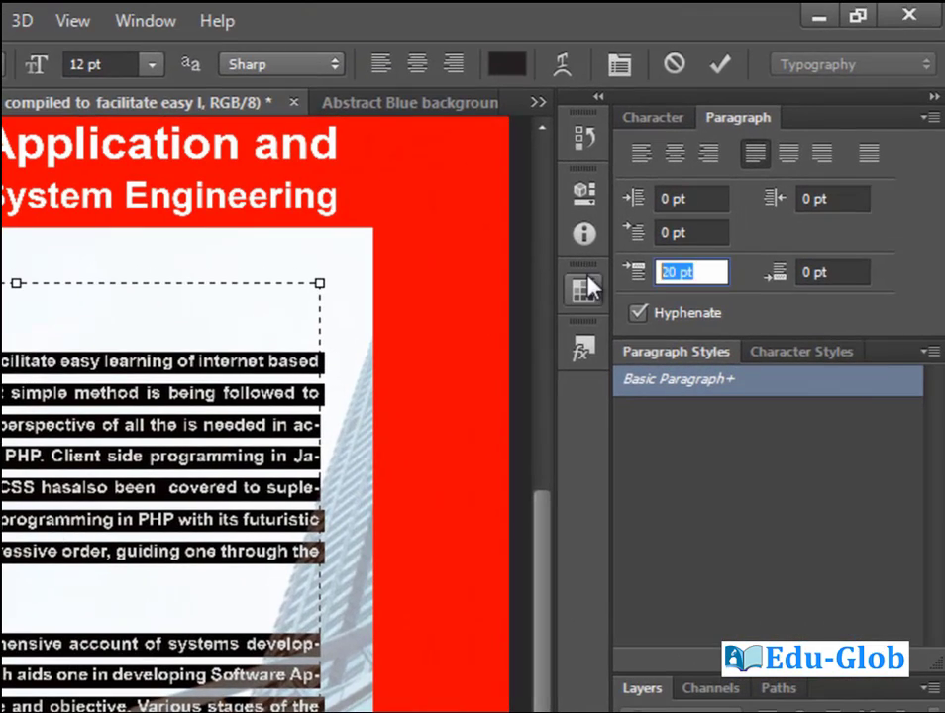
pyautogui.write('0')
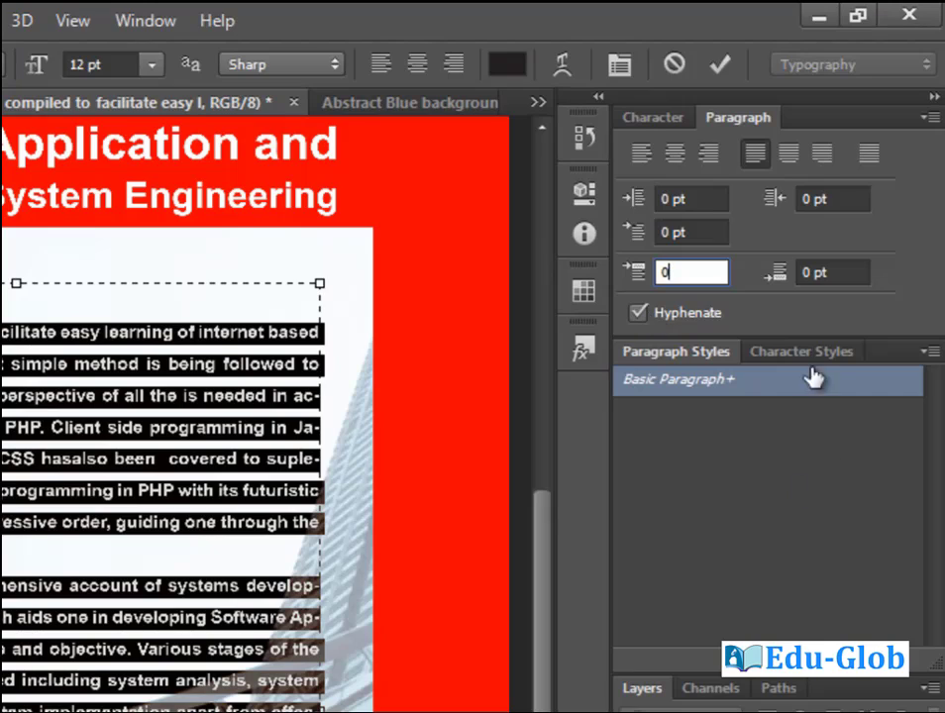
pyautogui.doubleClick(808, 274)
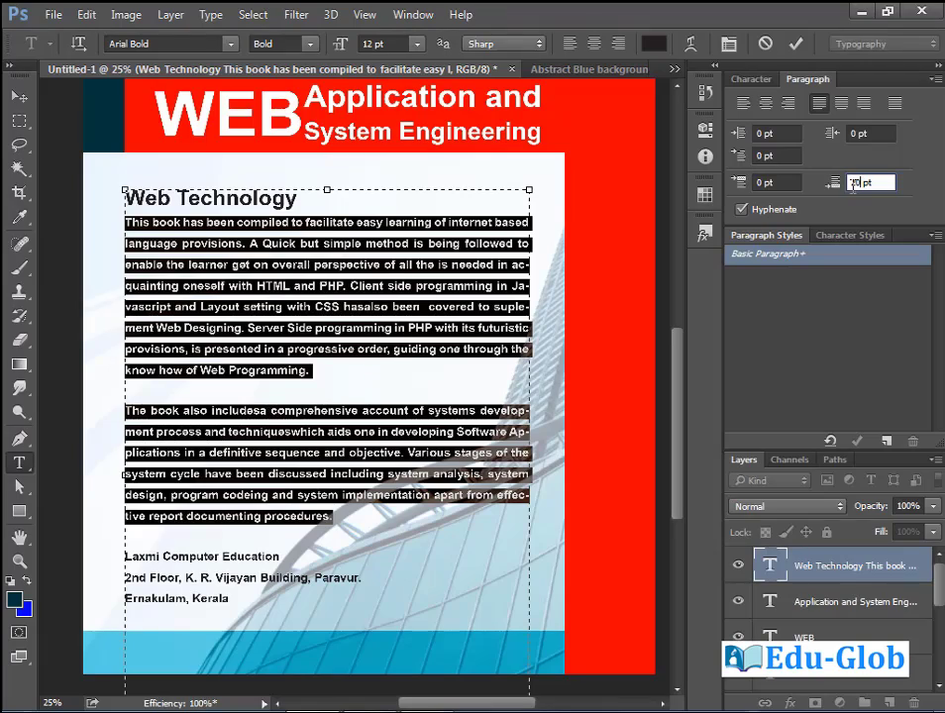
# Set the body text to 0 pt space after and 20 pt space before.
pyautogui.doubleClick(864, 183)
pyautogui.write('0pt')
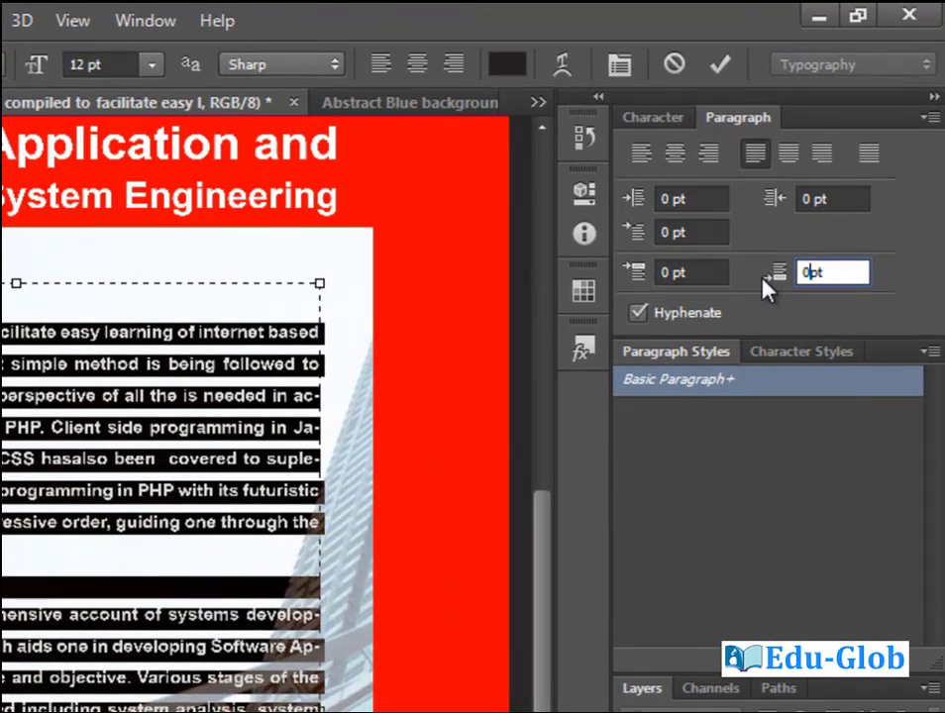
pyautogui.doubleClick(666, 272)
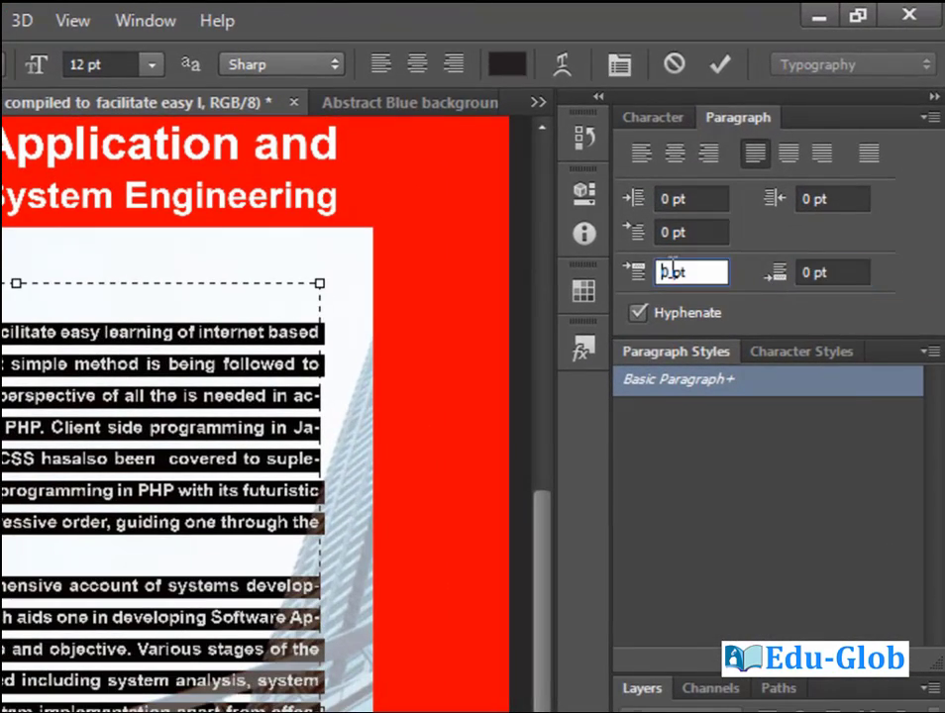
pyautogui.write('20')
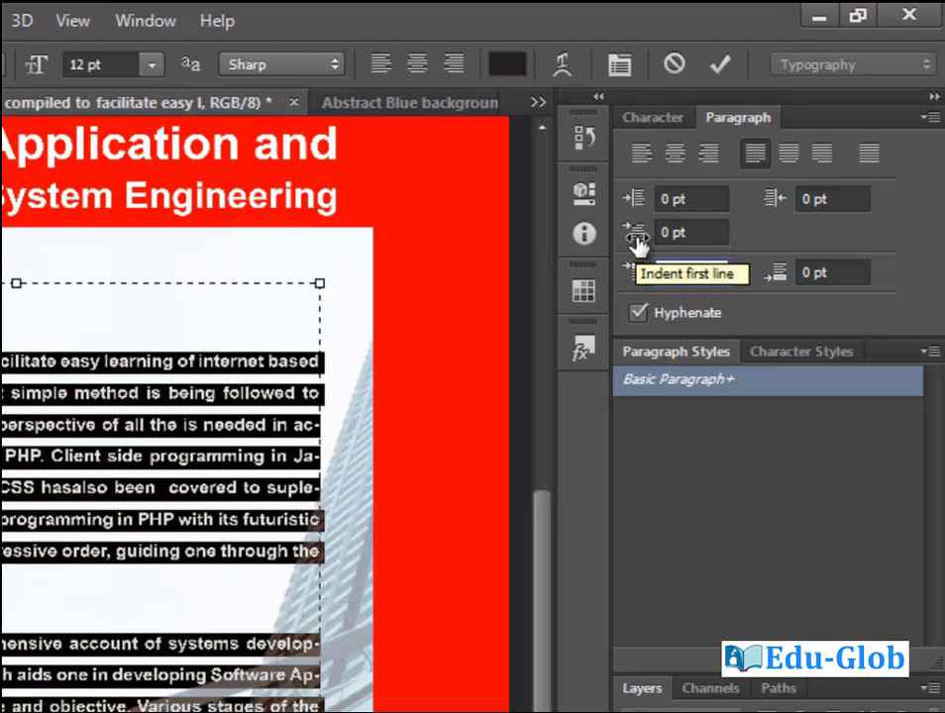
# Give the body paragraphs a 40 pt first-line indent.
pyautogui.moveTo(638, 243); pyautogui.dragTo(661, 239)
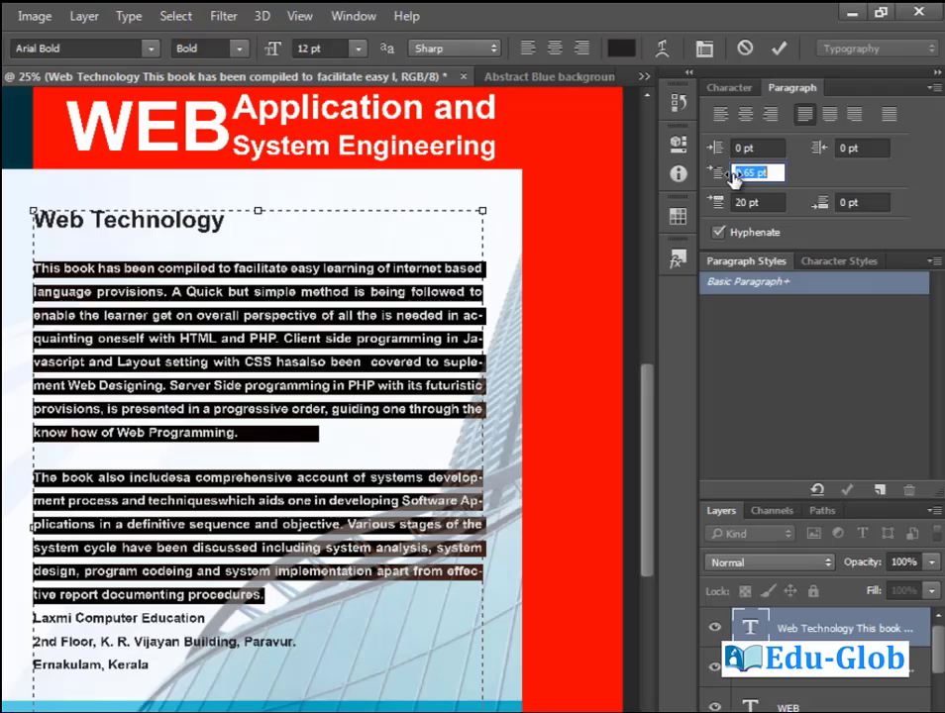
pyautogui.moveTo(734, 177); pyautogui.dragTo(767, 158)
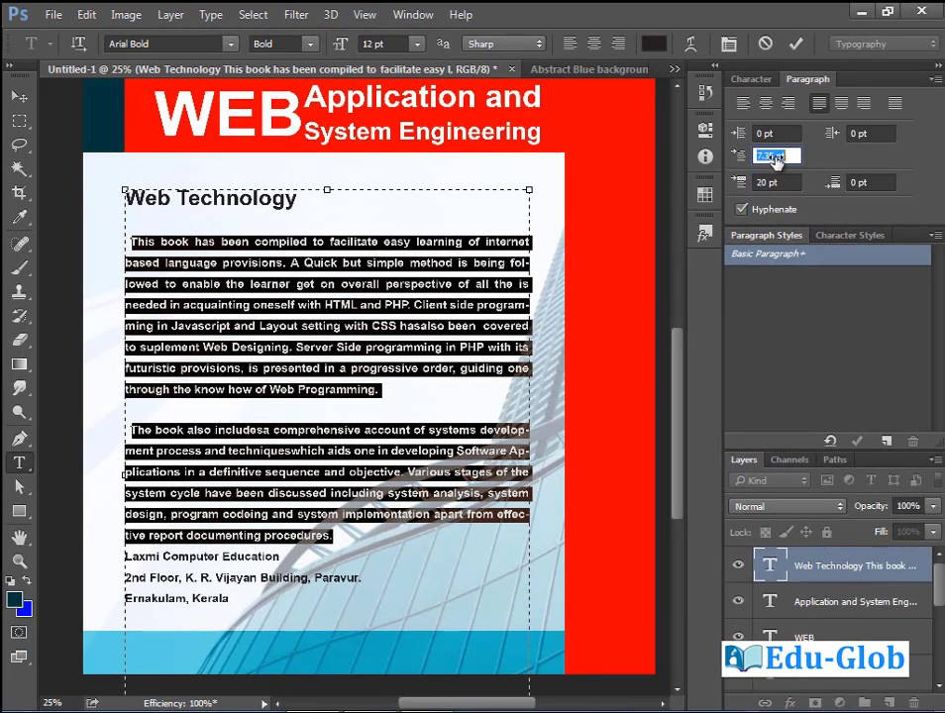
pyautogui.write('8.25')
pyautogui.press('Tab')
pyautogui.click(776, 157)
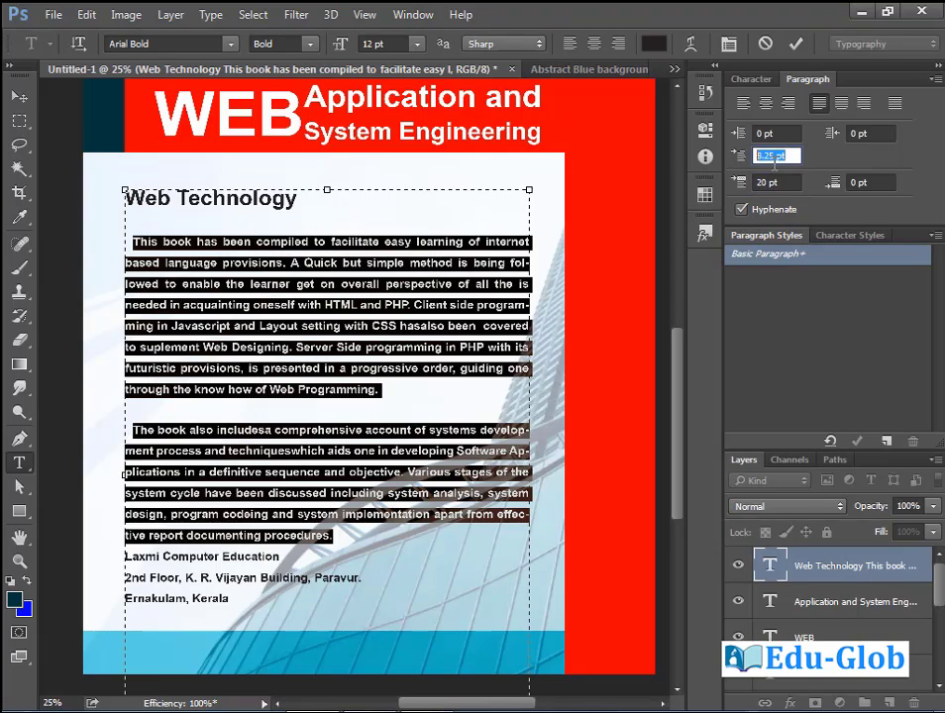
pyautogui.write('20')
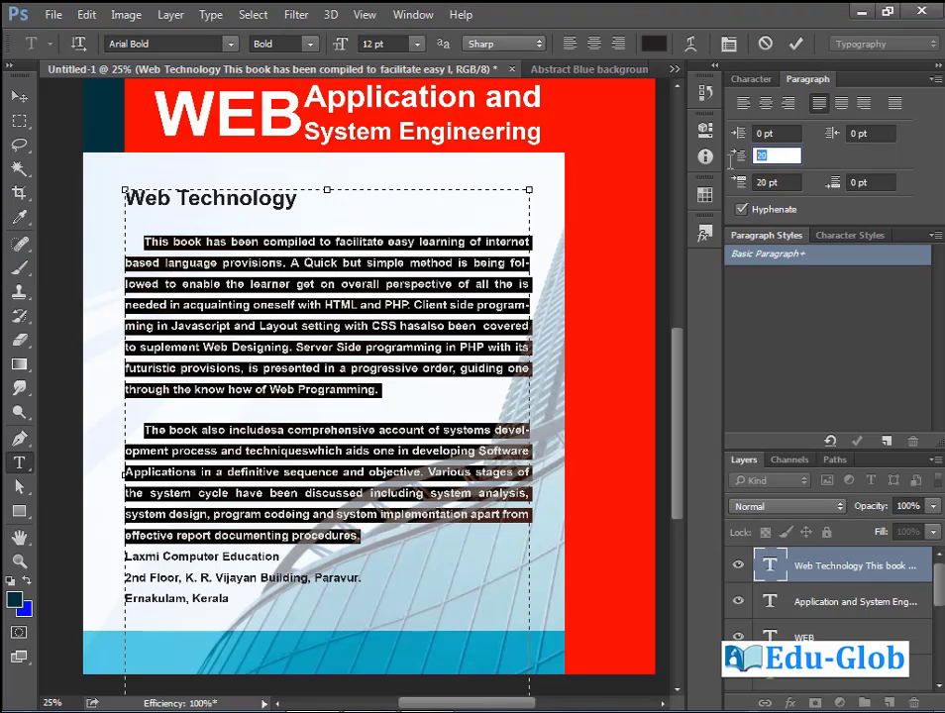
pyautogui.write('40')
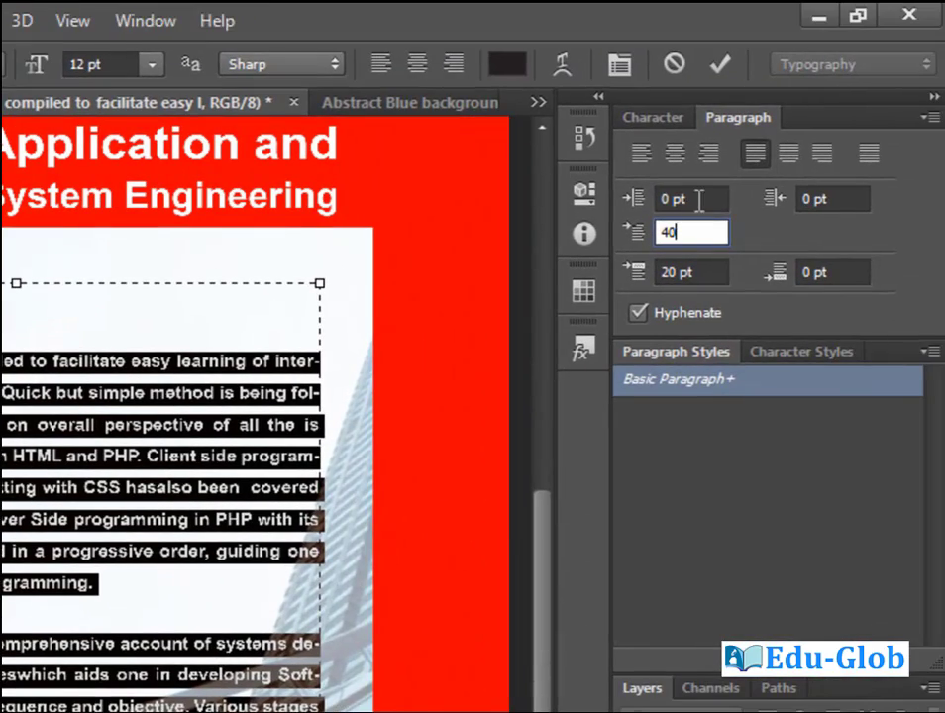
# Indent the body paragraphs 25 pt on both left and right.
pyautogui.click(699, 200)
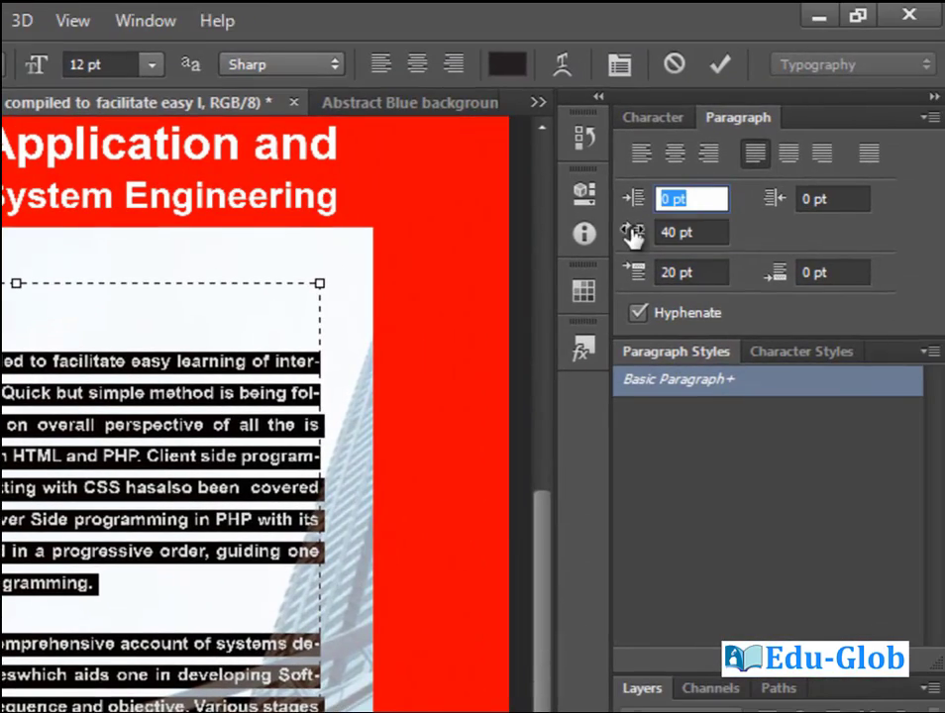
pyautogui.write('25')
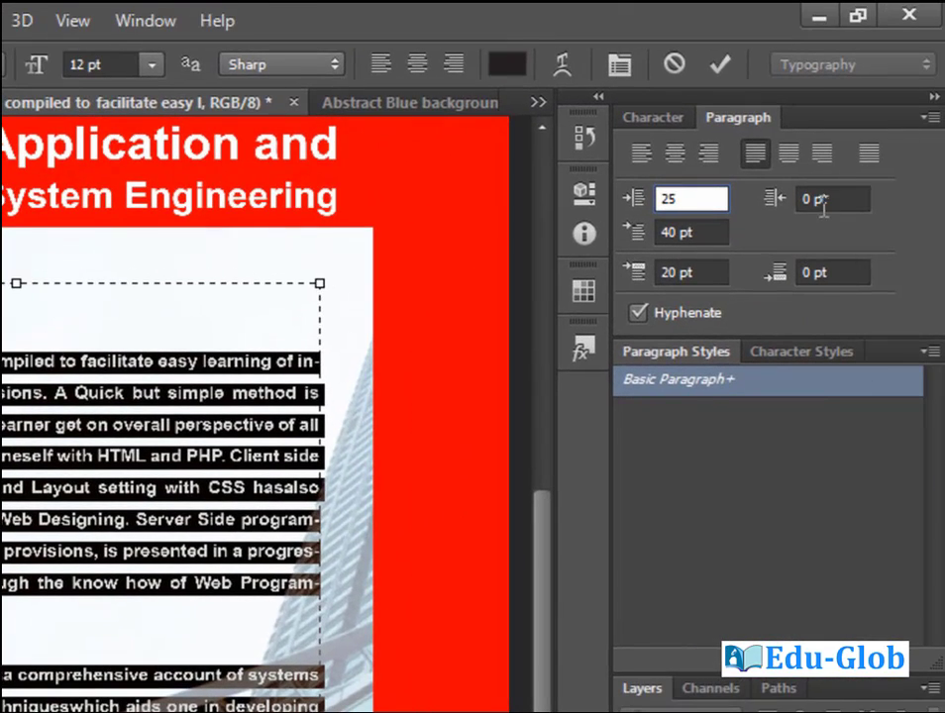
pyautogui.click(823, 201)
pyautogui.write('25')
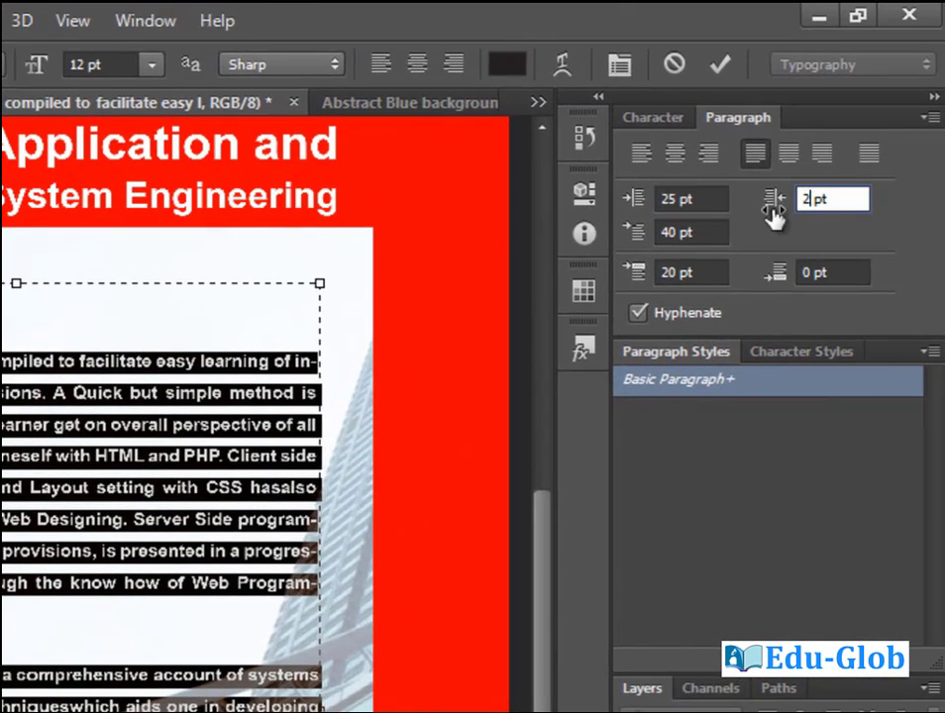
pyautogui.press('Return')
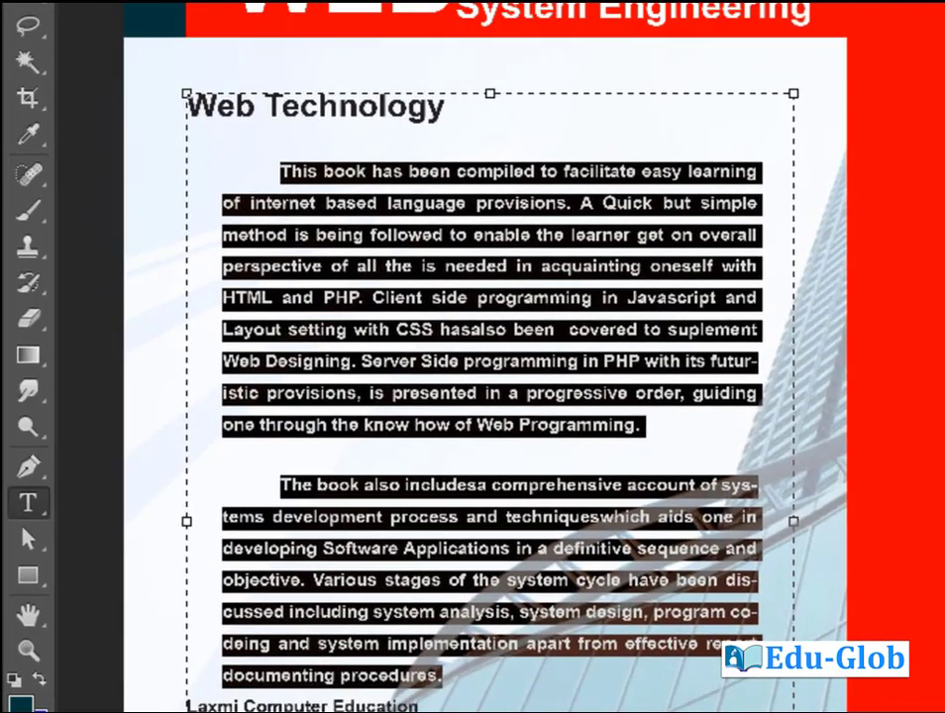
# Colour the three address lines deep blue (#2a05c6).
pyautogui.click(333, 675)
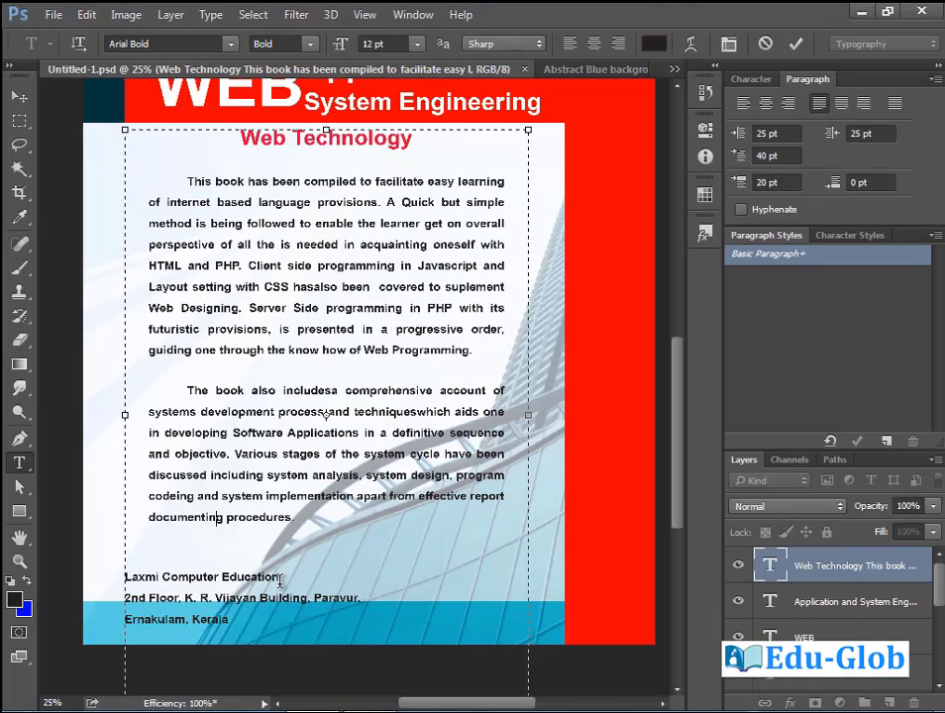
pyautogui.moveTo(127, 576); pyautogui.dragTo(241, 615)
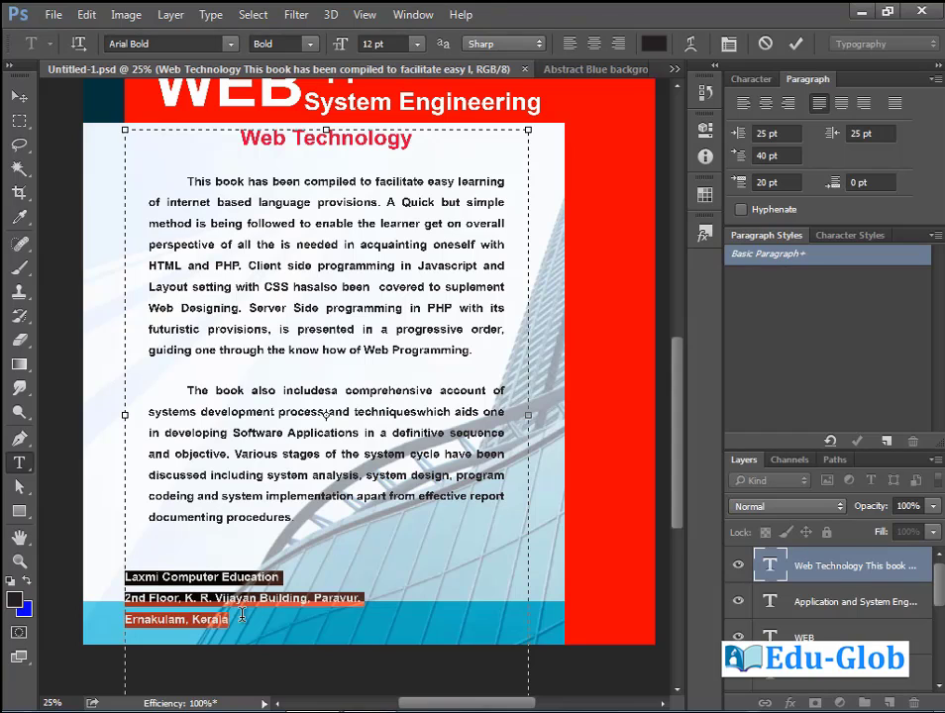
pyautogui.click(14, 599)
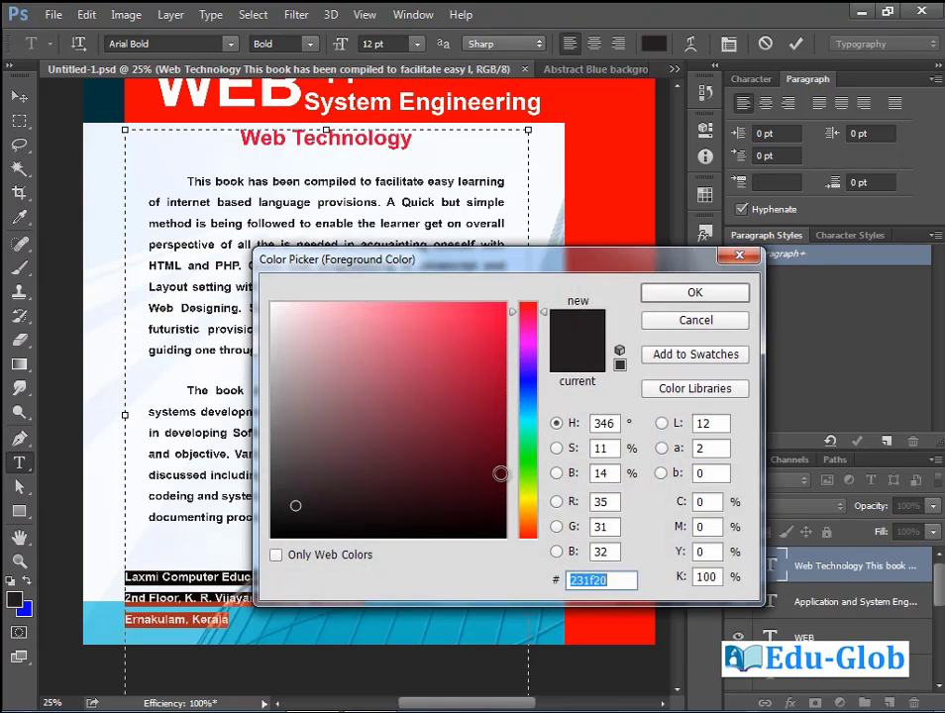
pyautogui.click(532, 377)
pyautogui.moveTo(500, 380); pyautogui.dragTo(502, 355)
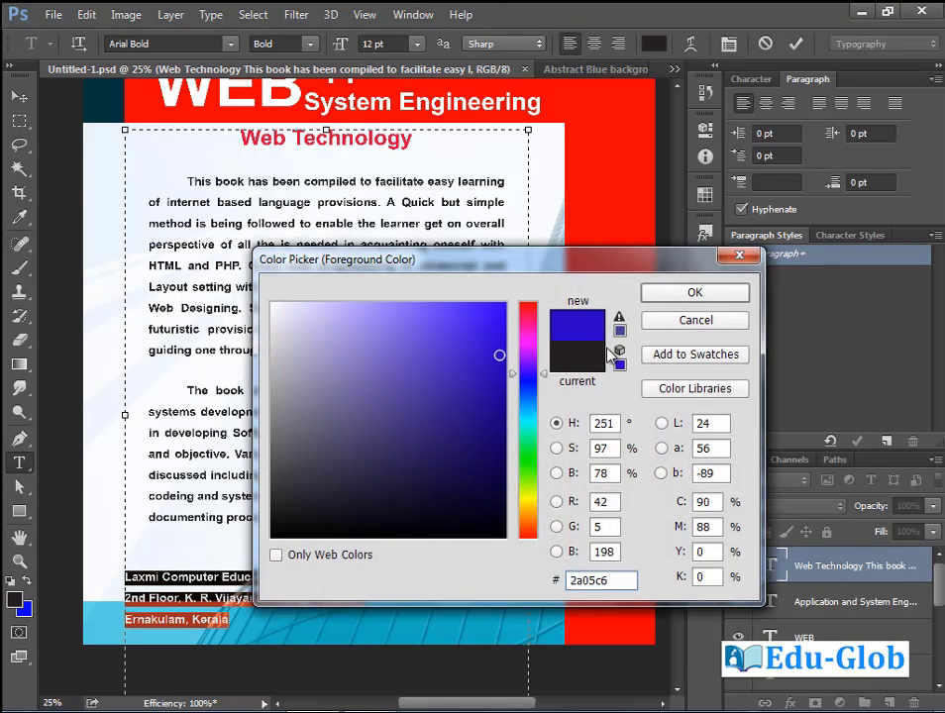
pyautogui.click(690, 294)
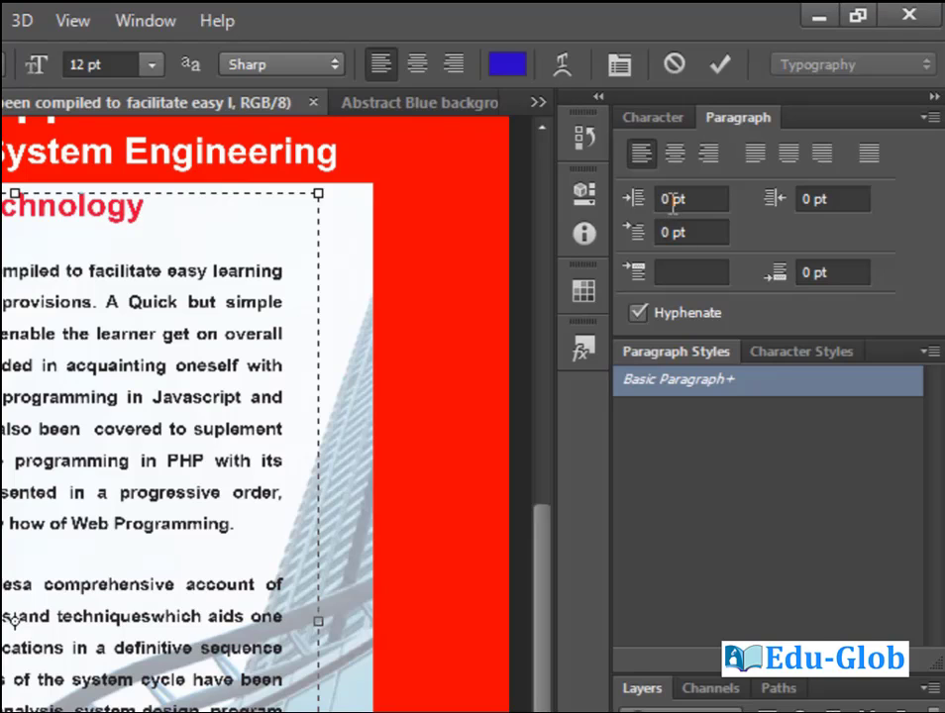
# Indent the address 100 pt from the left, tighten its leading, then select the body paragraphs.
pyautogui.doubleClick(672, 199)
pyautogui.press('BackSpace')
pyautogui.write('100')
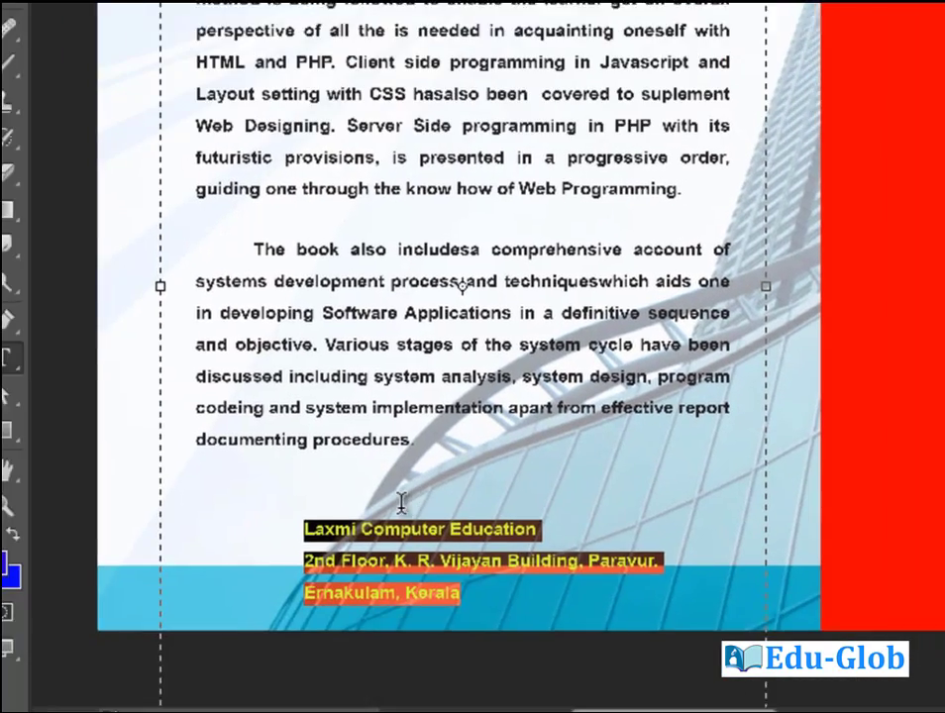
pyautogui.press('Return')
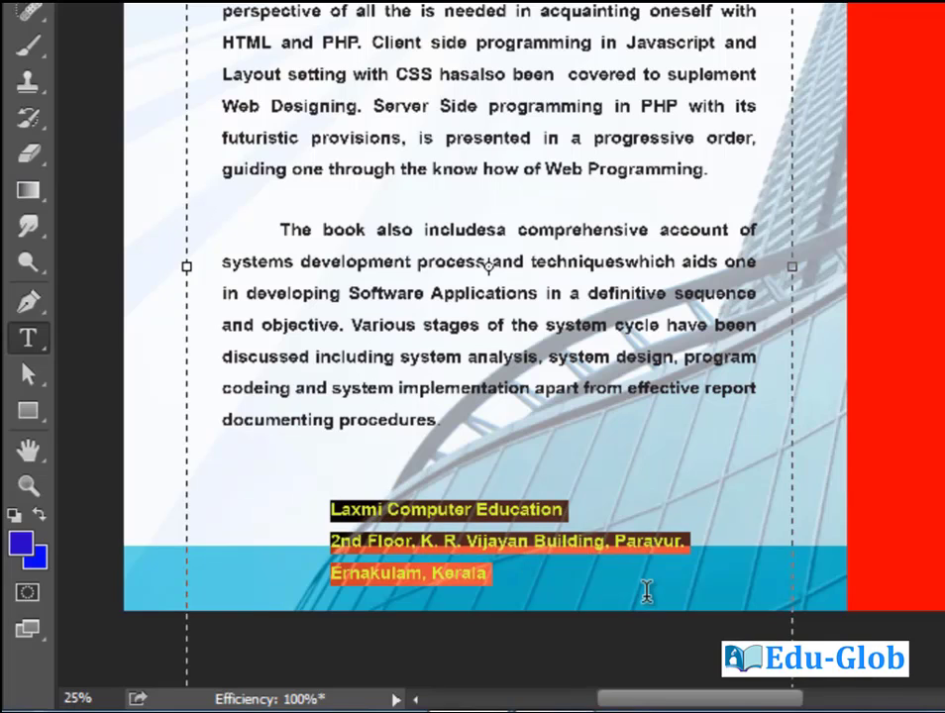
pyautogui.hotkey('alt', 'Up')
pyautogui.hotkey('alt', 'Up')
pyautogui.hotkey('alt', 'Up')
pyautogui.hotkey('alt', 'Up')
pyautogui.hotkey('alt', 'Up')
pyautogui.hotkey('alt', 'Up')
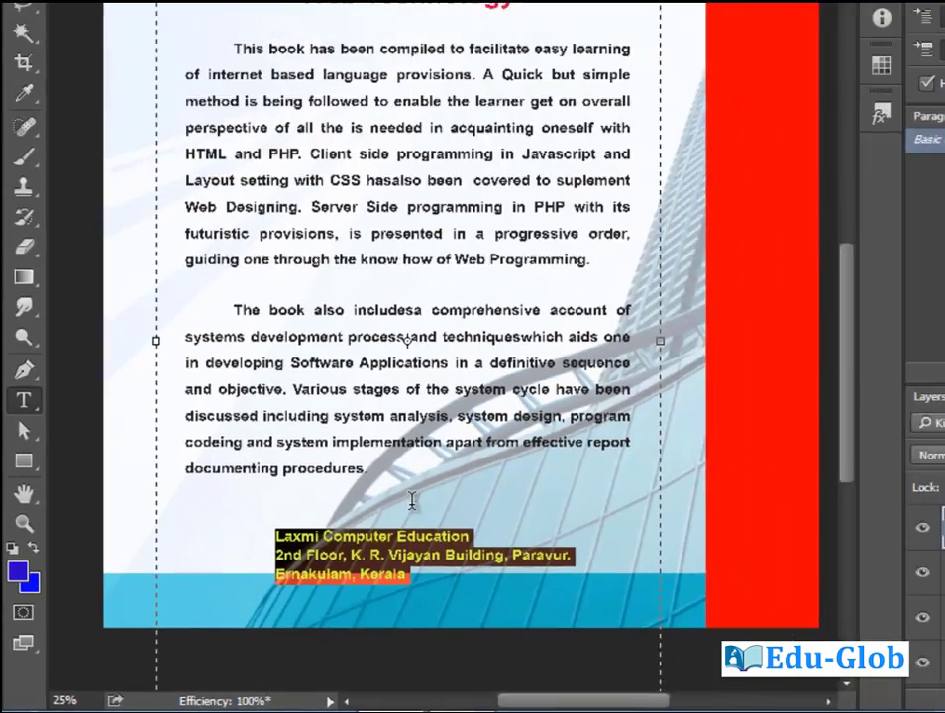
pyautogui.click(190, 181)
pyautogui.moveTo(190, 181); pyautogui.dragTo(296, 517)
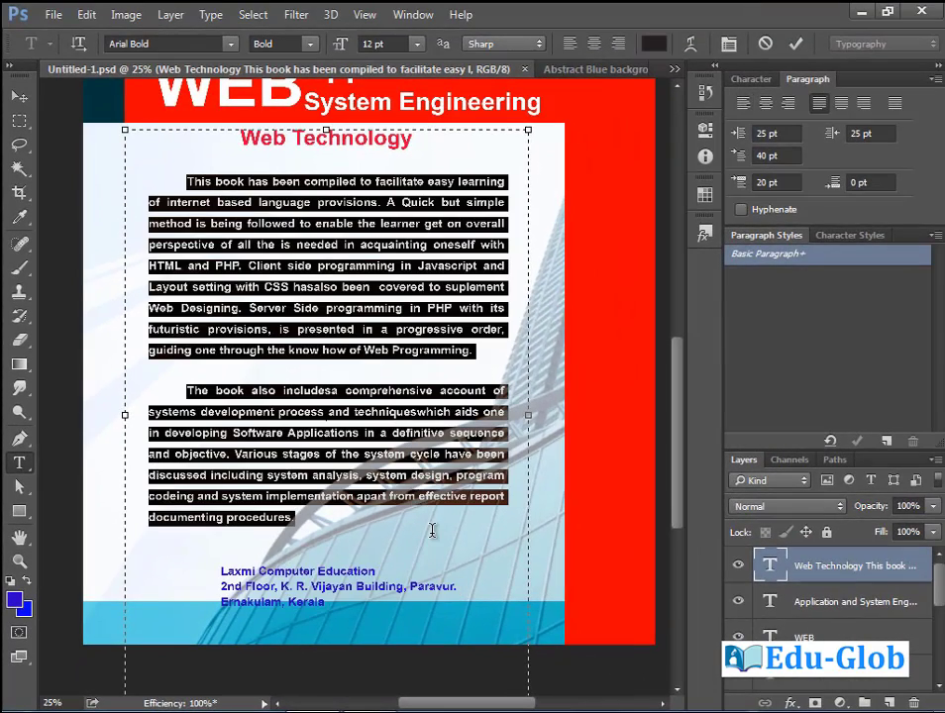
# Set 15 pt space before on the body paragraphs and on the address lines.
pyautogui.click(765, 182)
pyautogui.write('15')
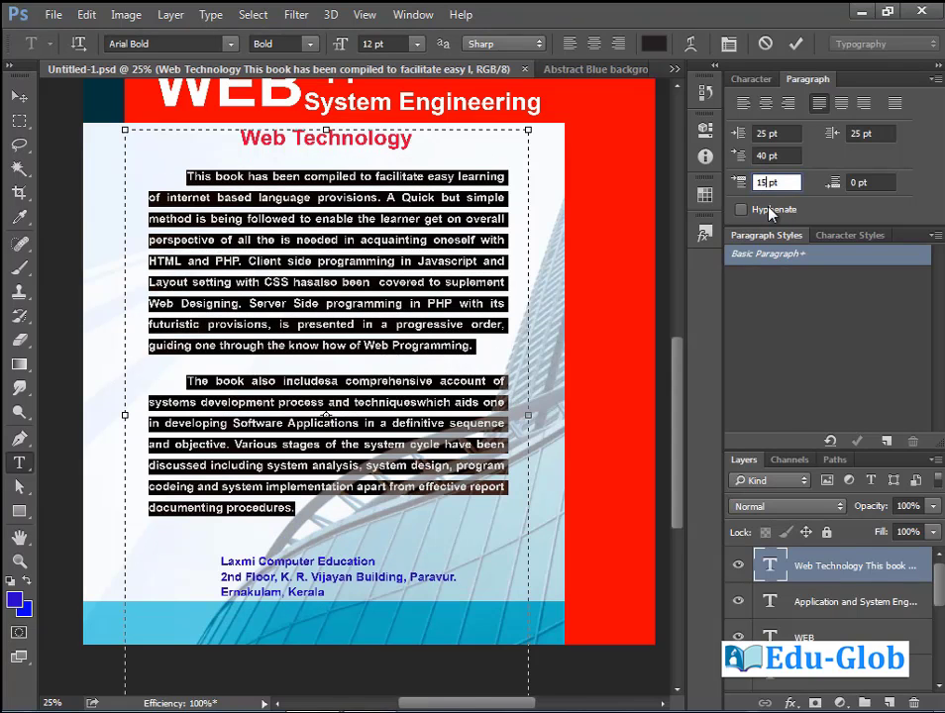
pyautogui.click(217, 561)
pyautogui.moveTo(217, 562); pyautogui.dragTo(326, 595)
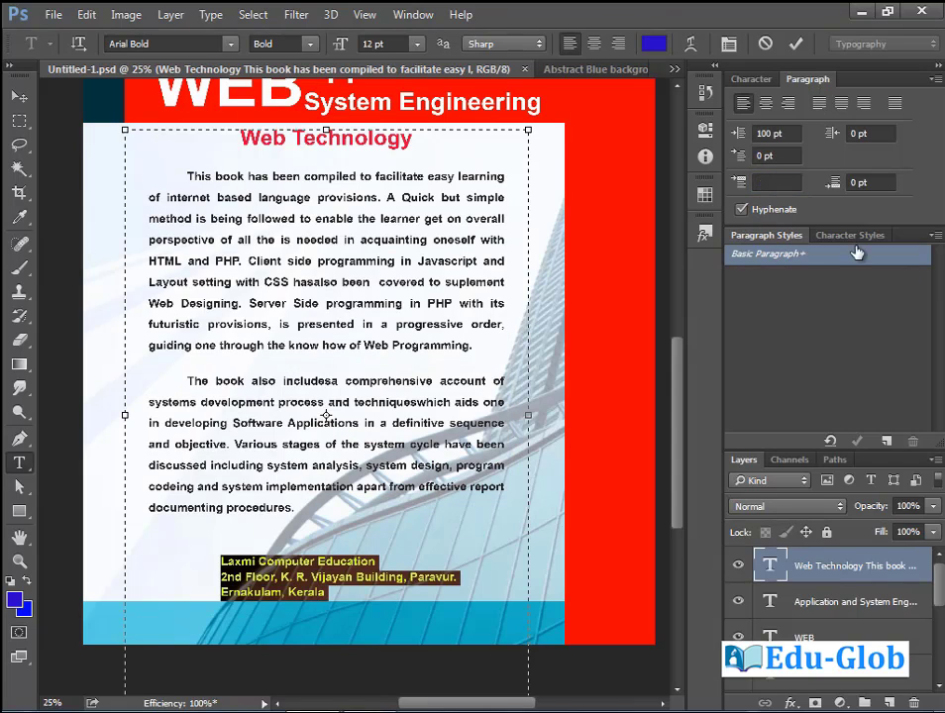
pyautogui.click(781, 184)
pyautogui.write('15')
pyautogui.press('Return')
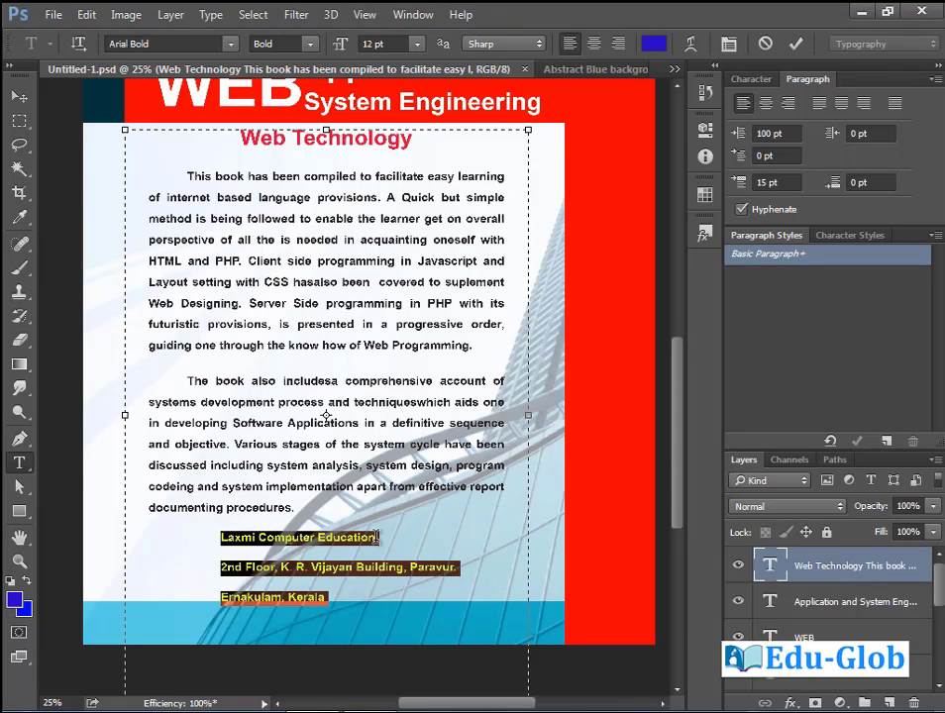
# Reset space before to 0 pt on the second and third address lines.
pyautogui.moveTo(221, 566); pyautogui.dragTo(380, 606)
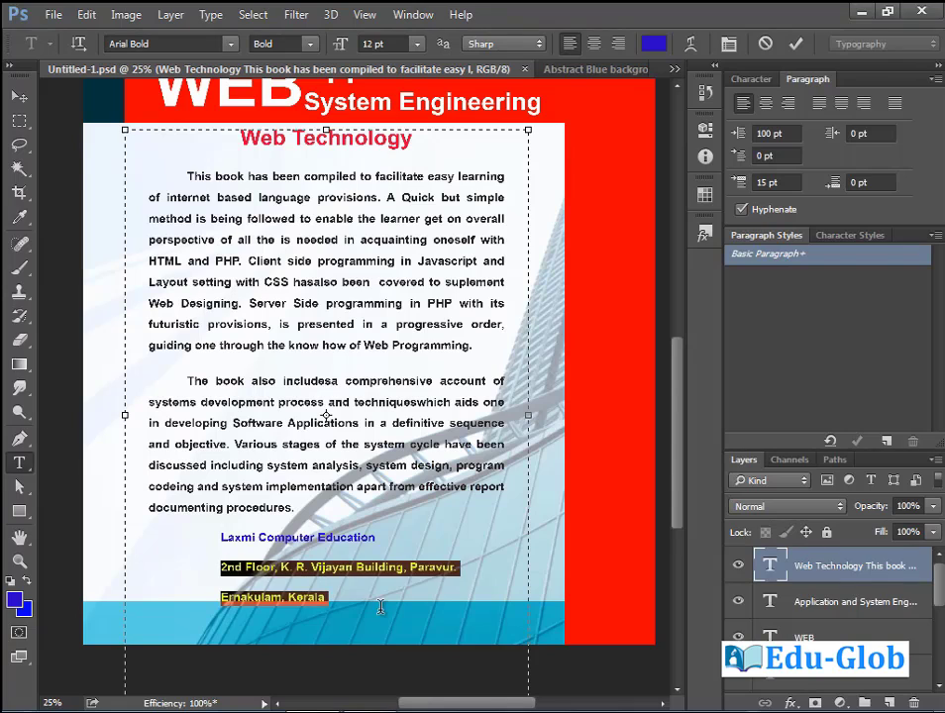
pyautogui.click(784, 181)
pyautogui.write('0')
pyautogui.press('Return')
pyautogui.click(217, 295)
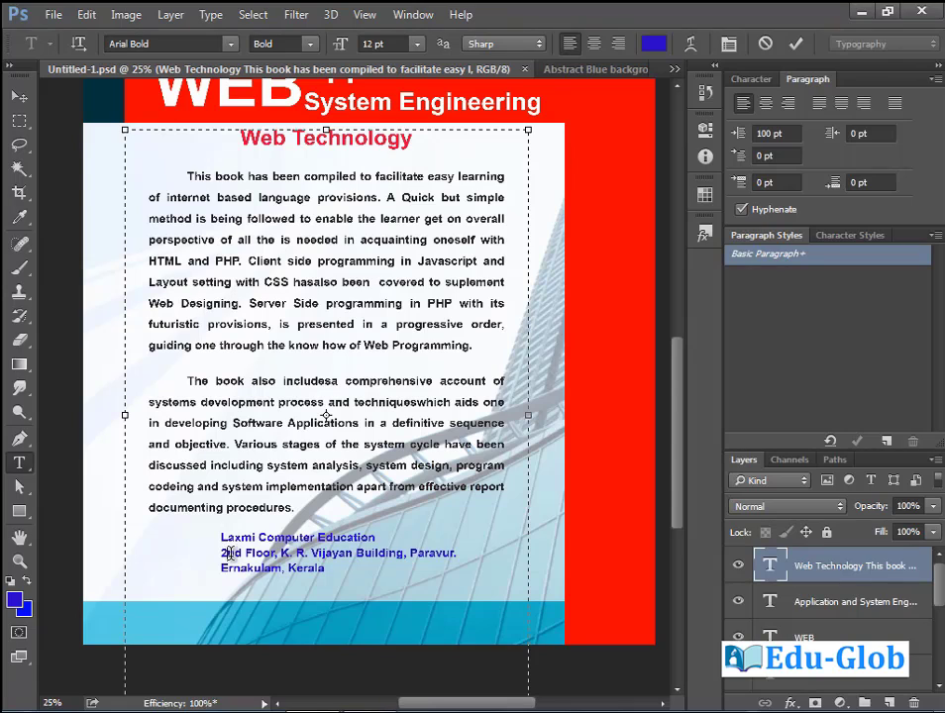
# Make the 'nd' in '2nd Floor' superscript.
pyautogui.moveTo(227, 553); pyautogui.dragTo(242, 553)
pyautogui.click(750, 79)
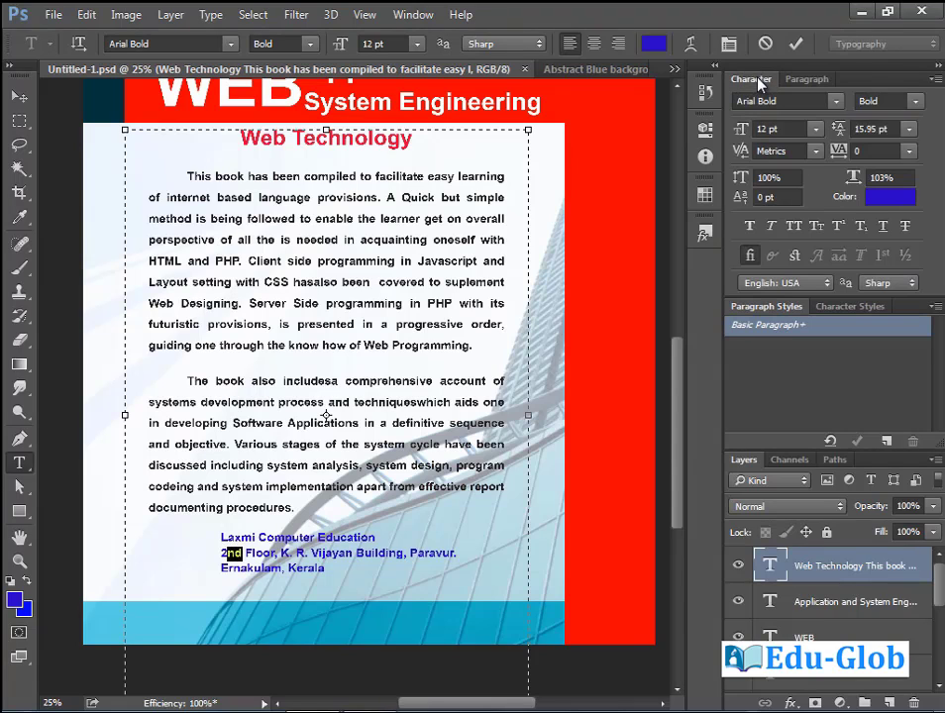
pyautogui.click(843, 230)
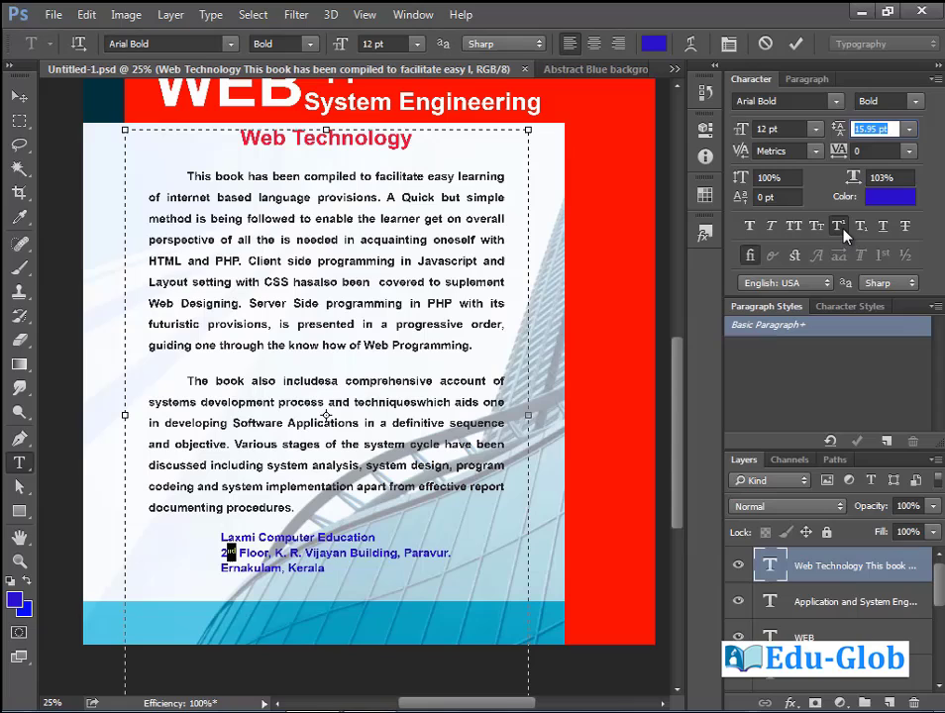
pyautogui.click(458, 440)
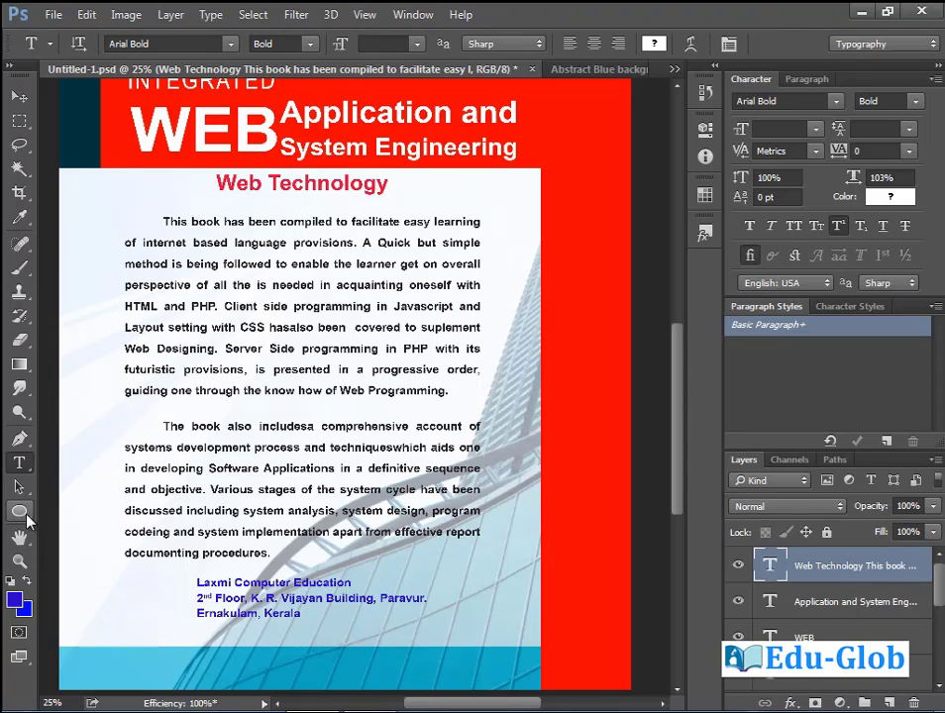
# Draw a blue circle and move it down beside the address lines.
pyautogui.press('u')
pyautogui.moveTo(111, 586); pyautogui.dragTo(152, 637)
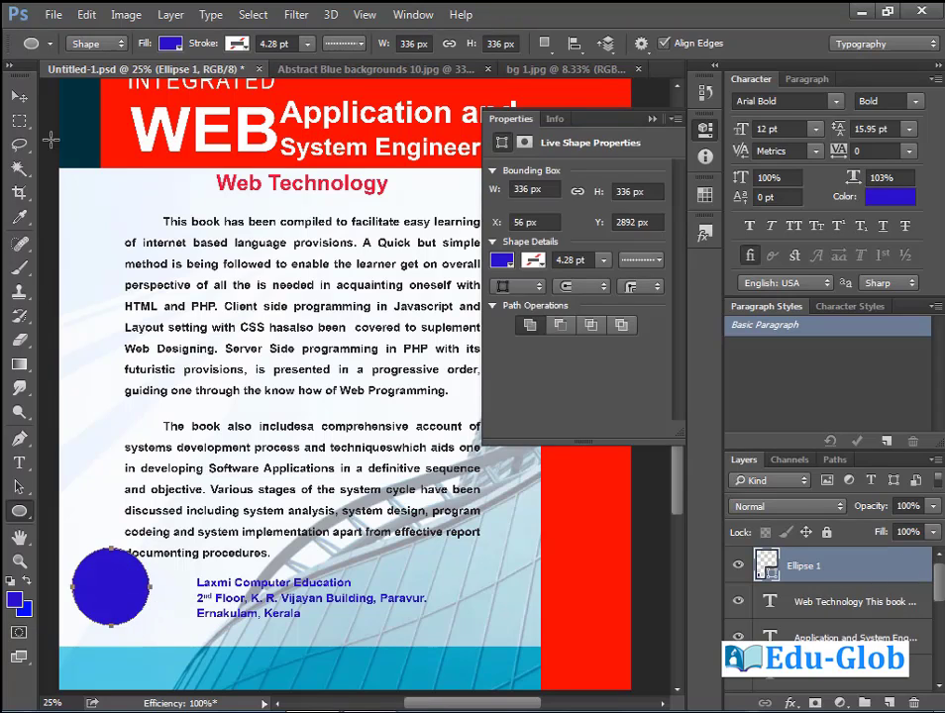
pyautogui.click(19, 96)
pyautogui.moveTo(120, 574); pyautogui.dragTo(148, 614)
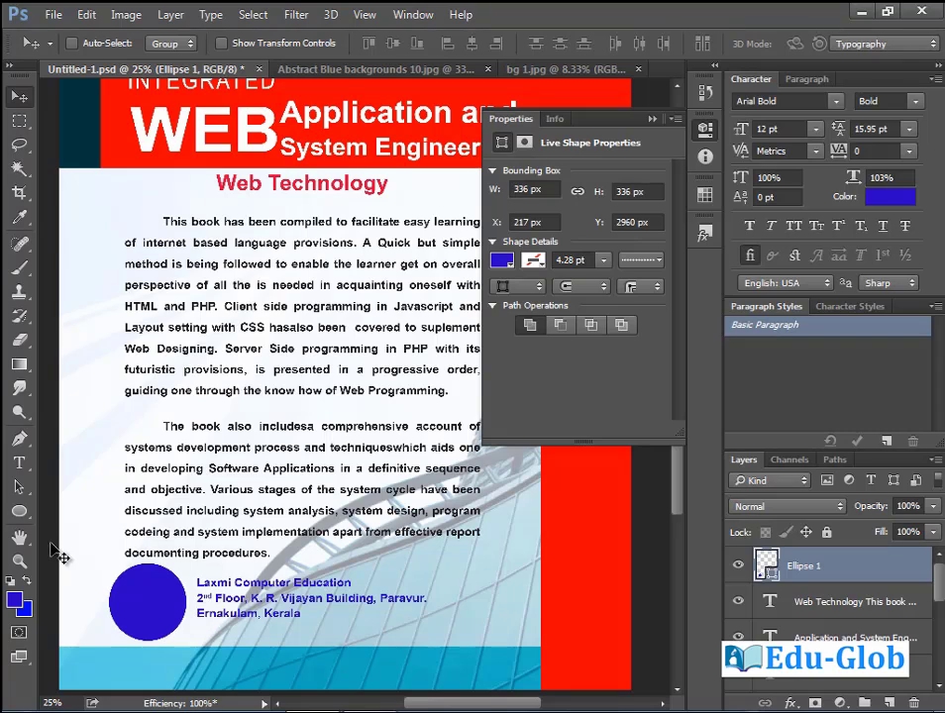
# Set the Ellipse tool's path operation to Subtract Front Shape.
pyautogui.click(18, 511)
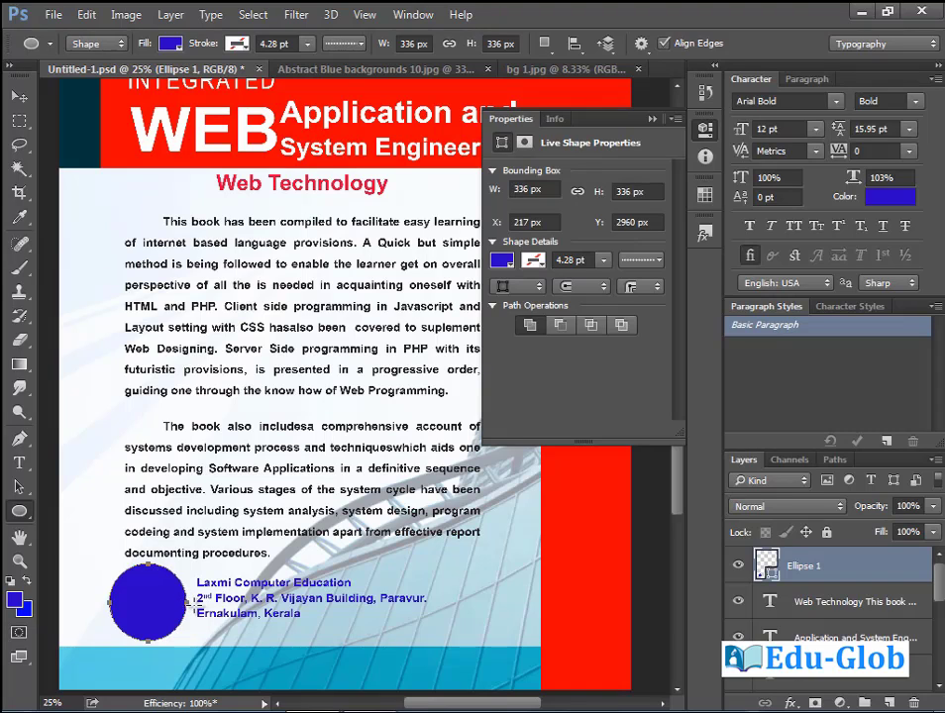
pyautogui.click(547, 47)
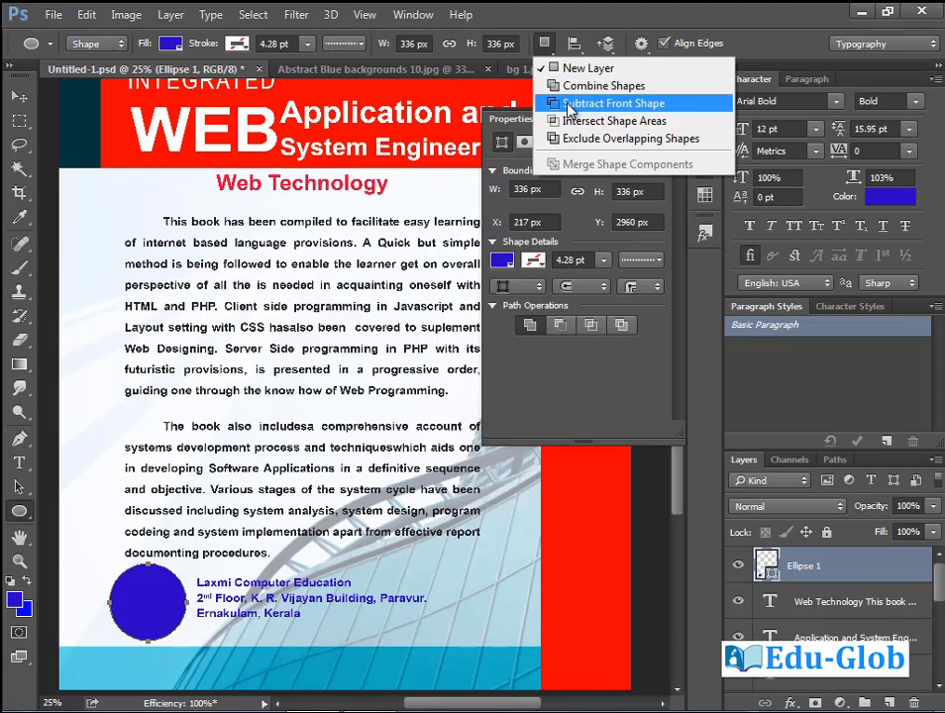
pyautogui.click(569, 98)
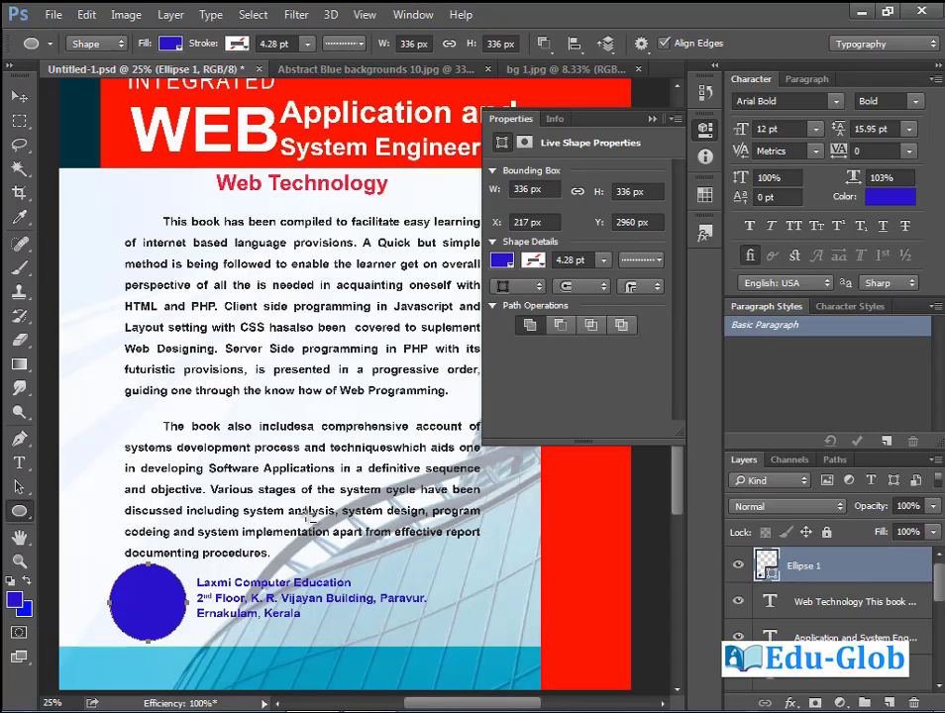
pyautogui.click(802, 605)
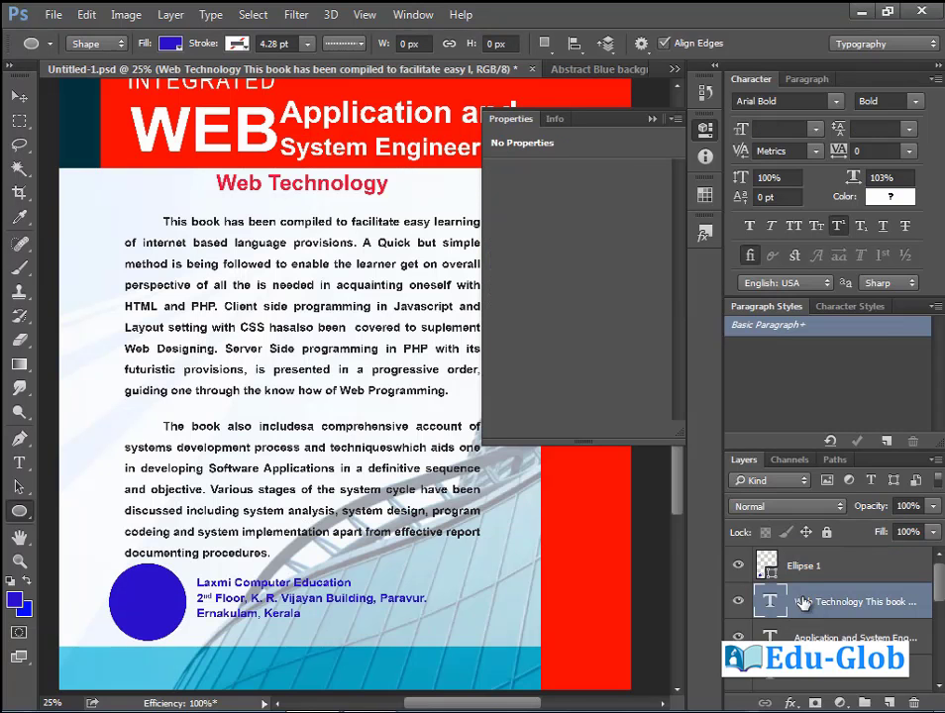
# Draw a second overlapping circle on Ellipse 1 that subtracts from the first.
pyautogui.click(818, 566)
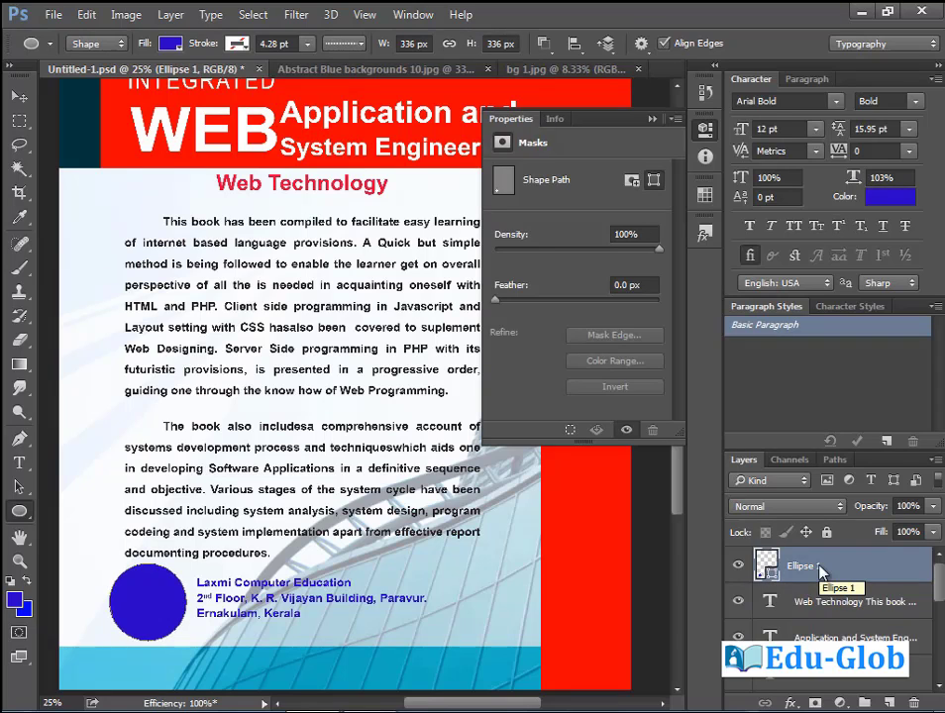
pyautogui.click(552, 50)
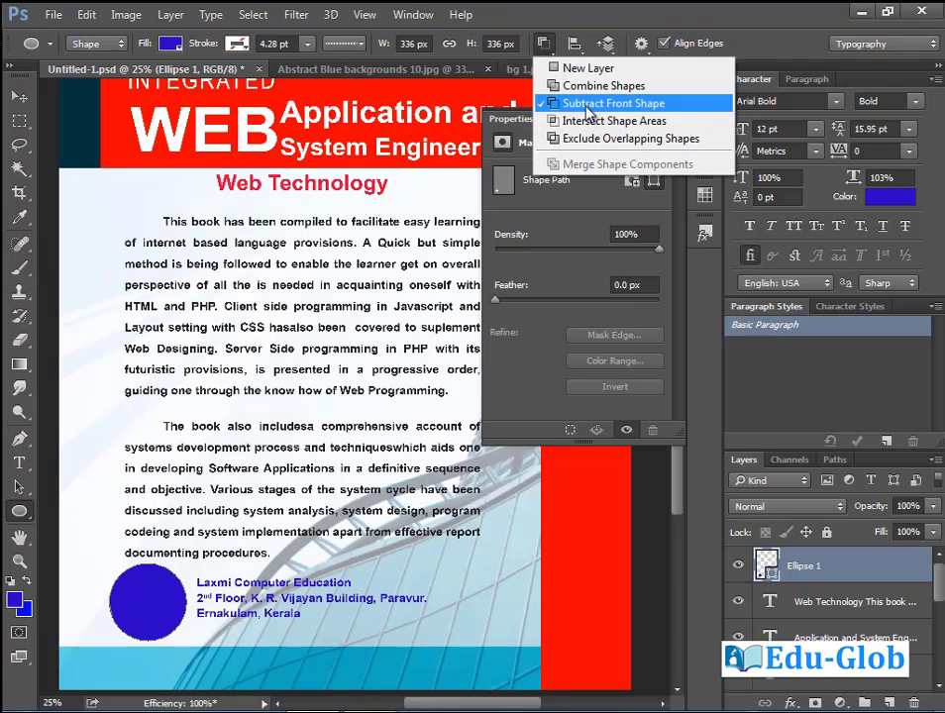
pyautogui.click(556, 99)
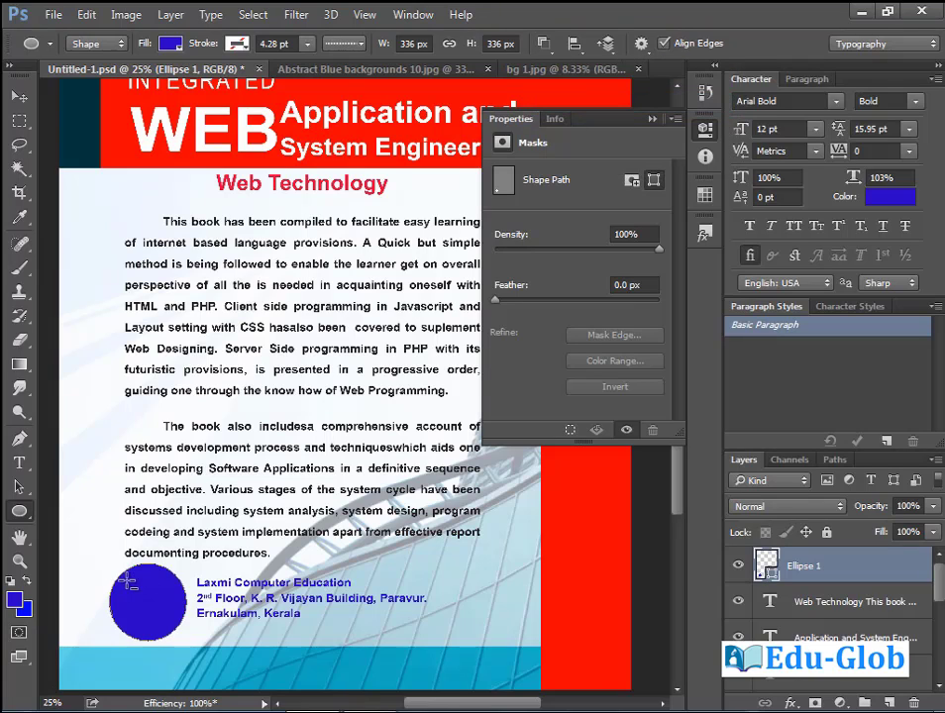
pyautogui.moveTo(129, 582); pyautogui.dragTo(169, 624)
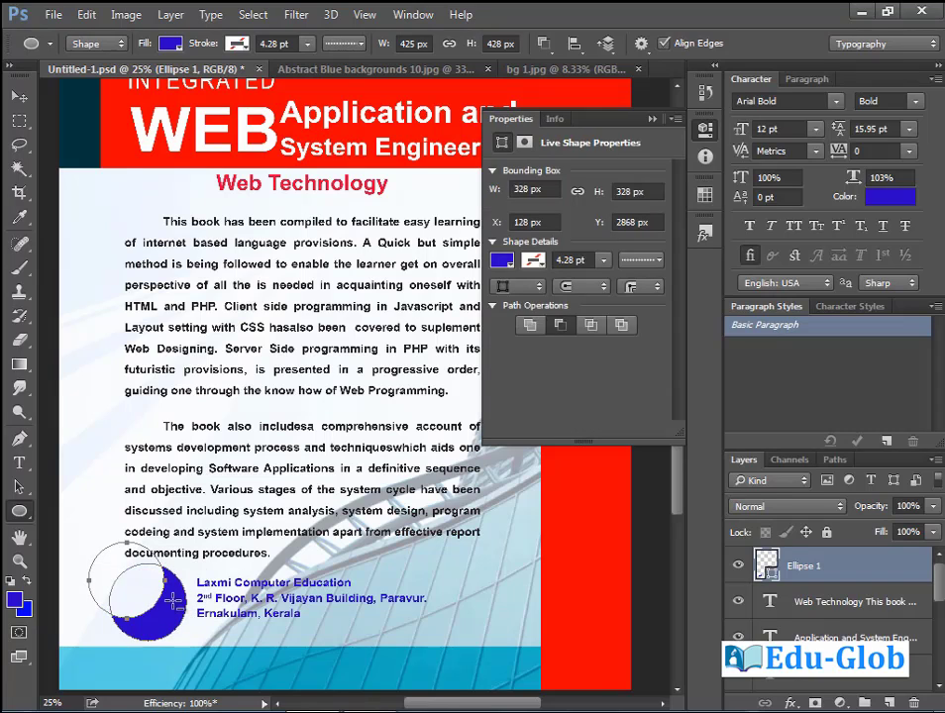
# Align the two circle paths to each other's horizontal and vertical centres.
pyautogui.click(18, 487)
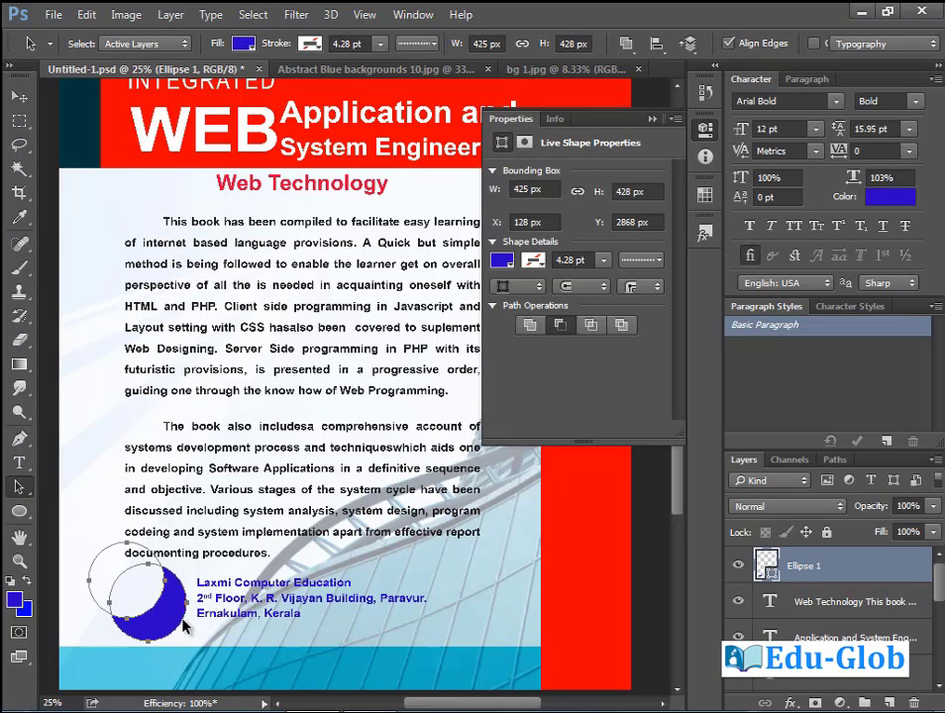
pyautogui.click(688, 44)
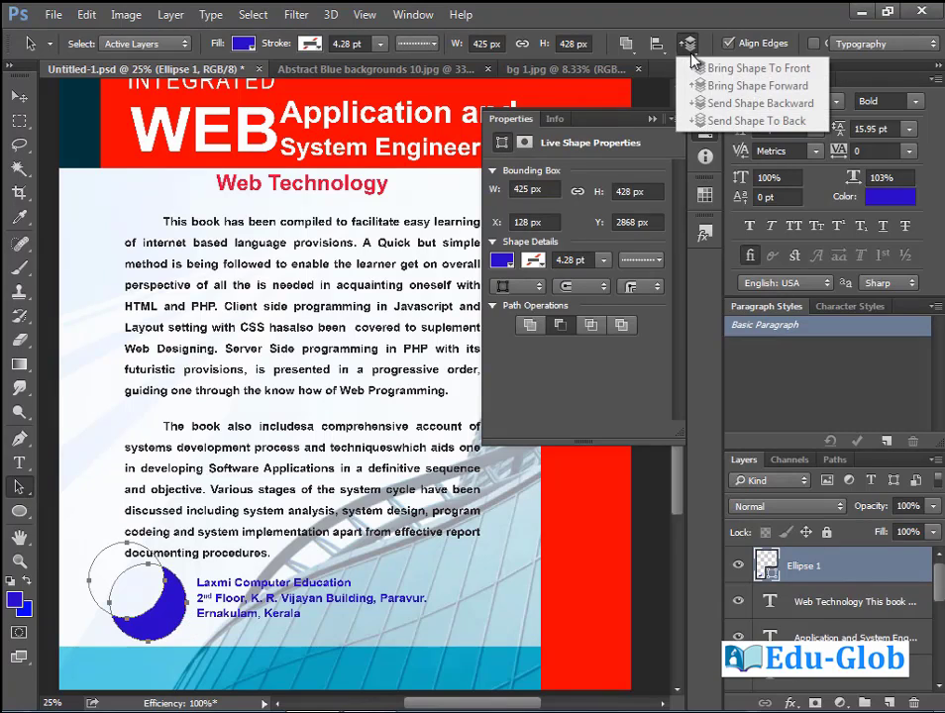
pyautogui.click(662, 58)
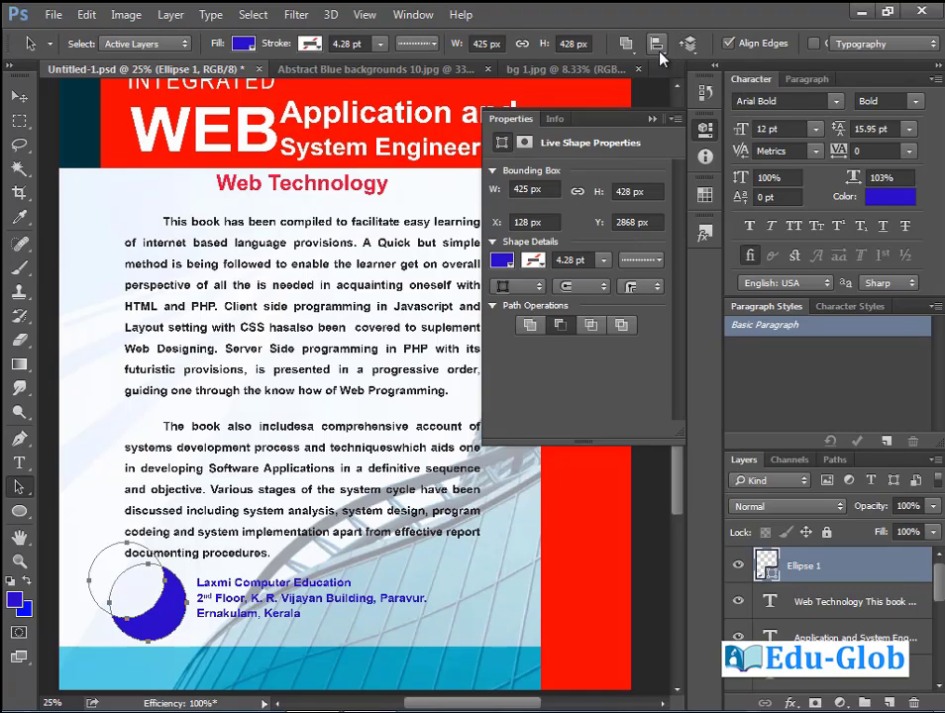
pyautogui.click(656, 44)
pyautogui.click(722, 85)
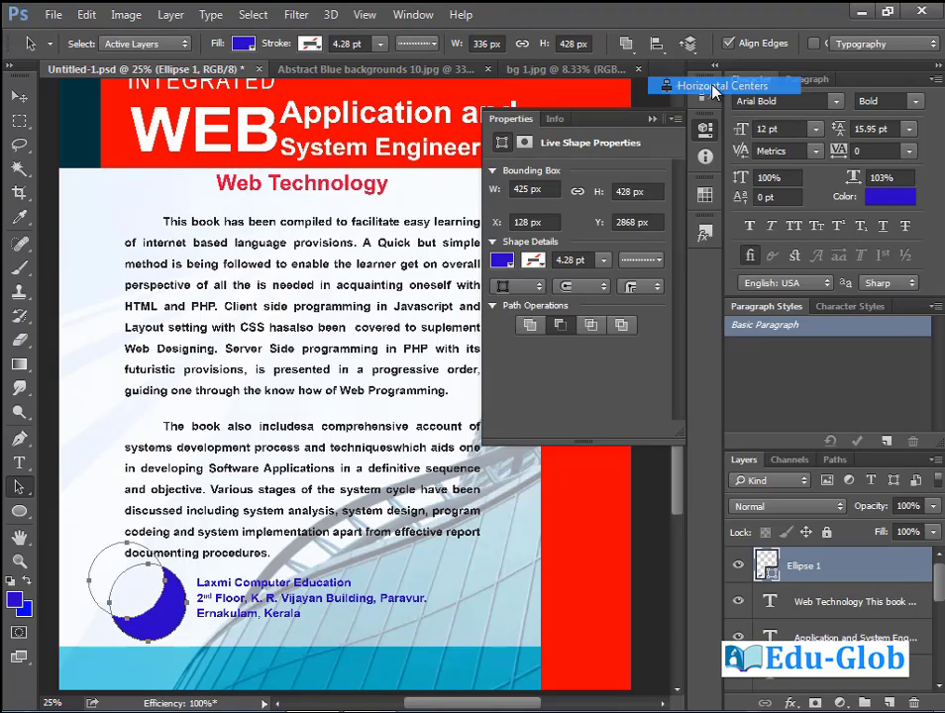
pyautogui.click(655, 45)
pyautogui.click(713, 146)
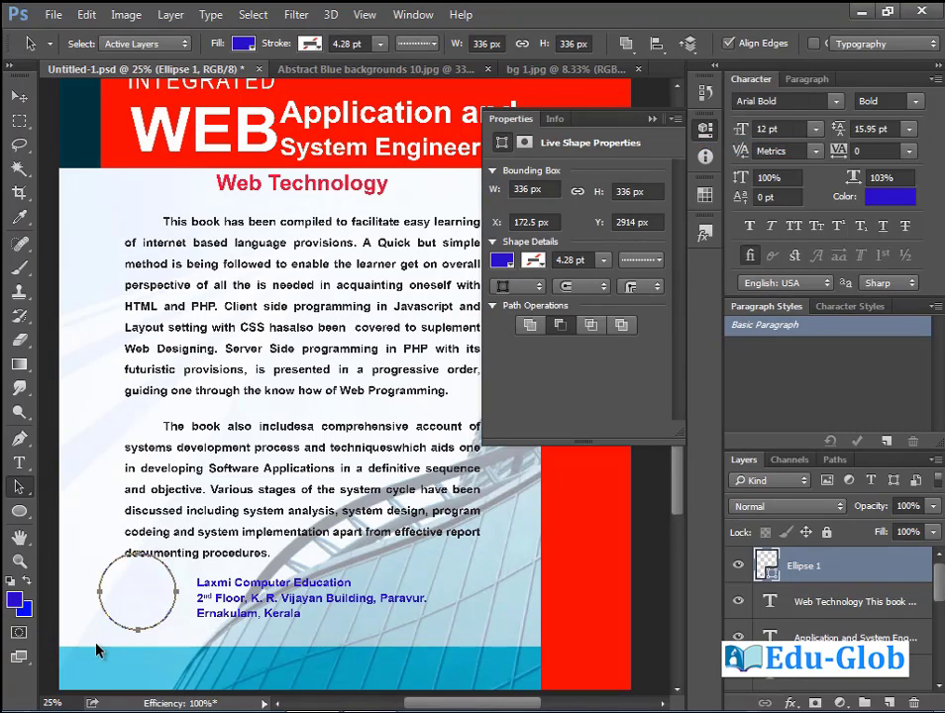
pyautogui.click(125, 635)
# Shrink the inner cutting circle to turn the shape into a ring.
pyautogui.click(121, 605)
pyautogui.hotkey('ctrl', 't')
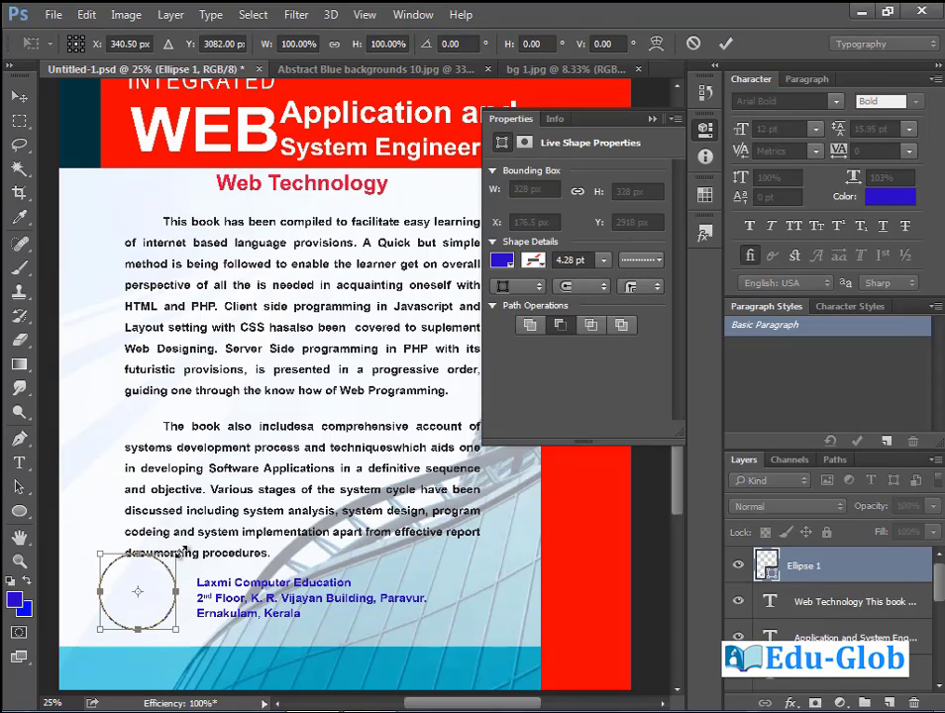
pyautogui.moveTo(180, 547); pyautogui.dragTo(167, 562)
pyautogui.press('Return')
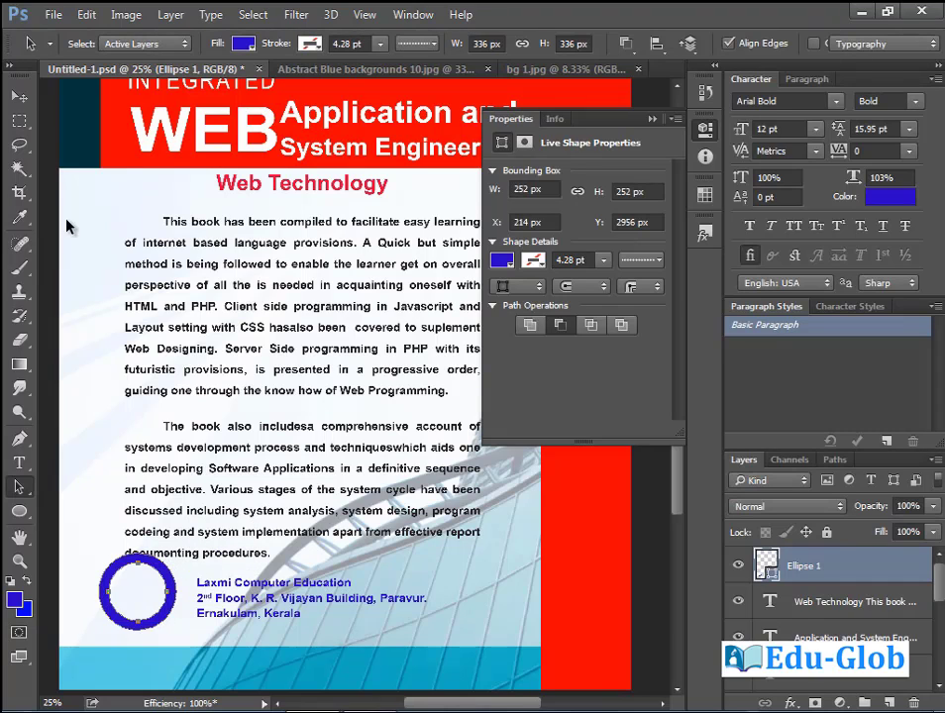
# Slightly shrink the ring, nudge it toward the address, and zoom in on it.
pyautogui.click(18, 96)
pyautogui.moveTo(157, 613); pyautogui.dragTo(165, 622)
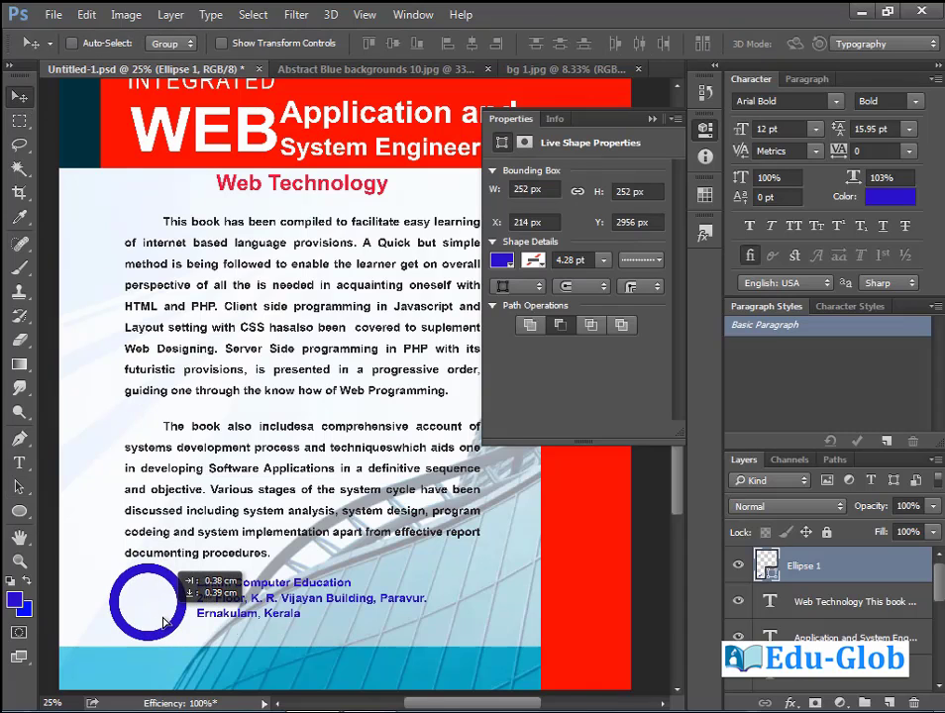
pyautogui.hotkey('ctrl', 't')
pyautogui.moveTo(106, 562); pyautogui.dragTo(112, 565)
pyautogui.press('Return')
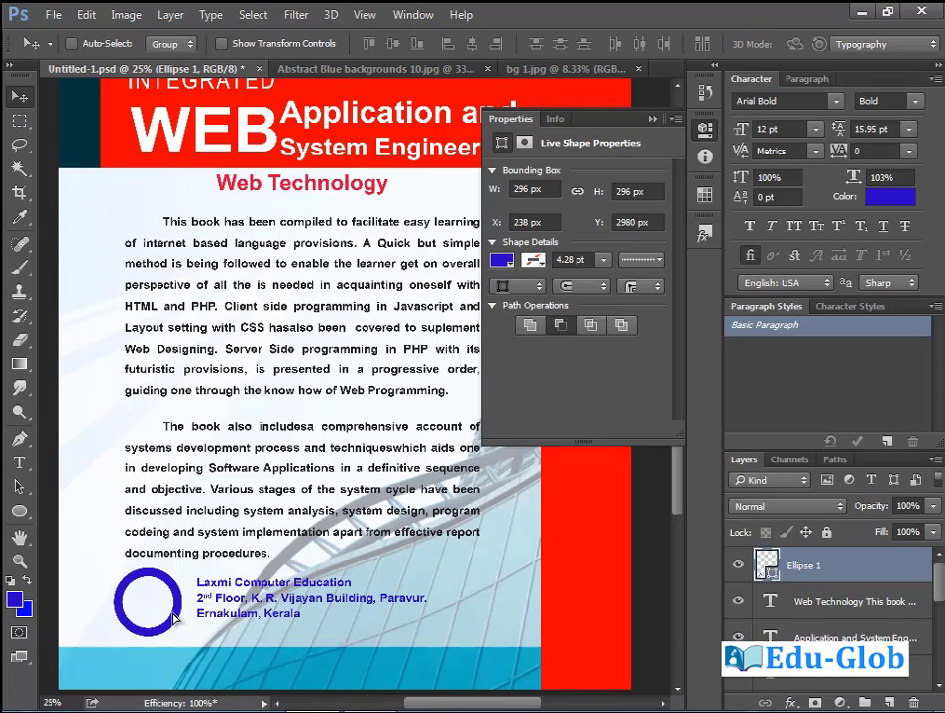
pyautogui.moveTo(149, 606); pyautogui.dragTo(159, 605)
pyautogui.press('m')
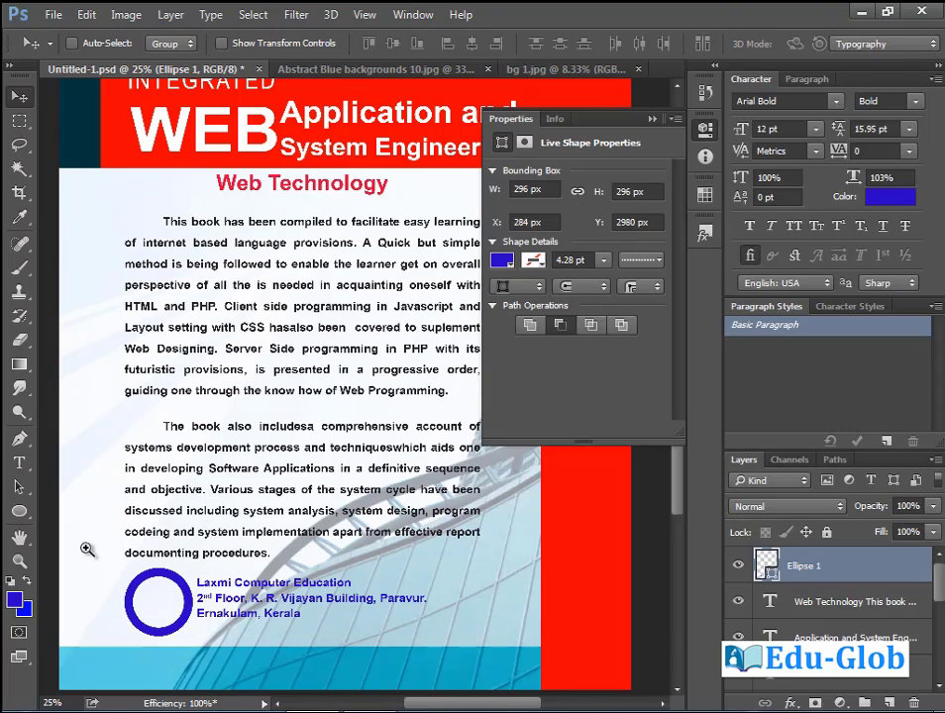
pyautogui.moveTo(88, 518); pyautogui.dragTo(262, 666)
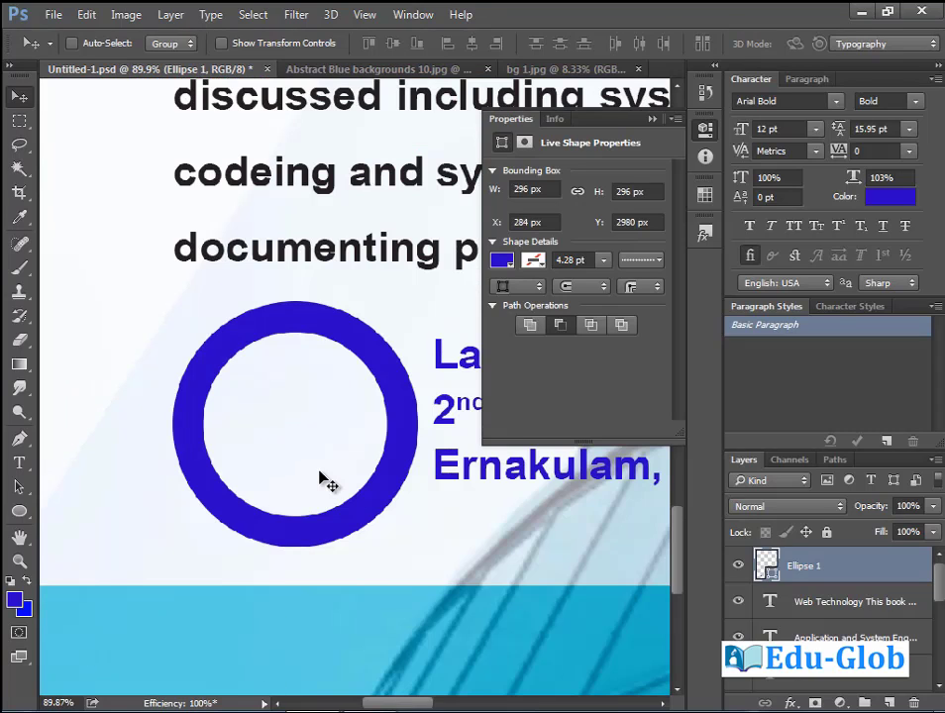
# Set the Ellipse tool to Path mode and rasterize the Ellipse 1 layer.
pyautogui.click(21, 510)
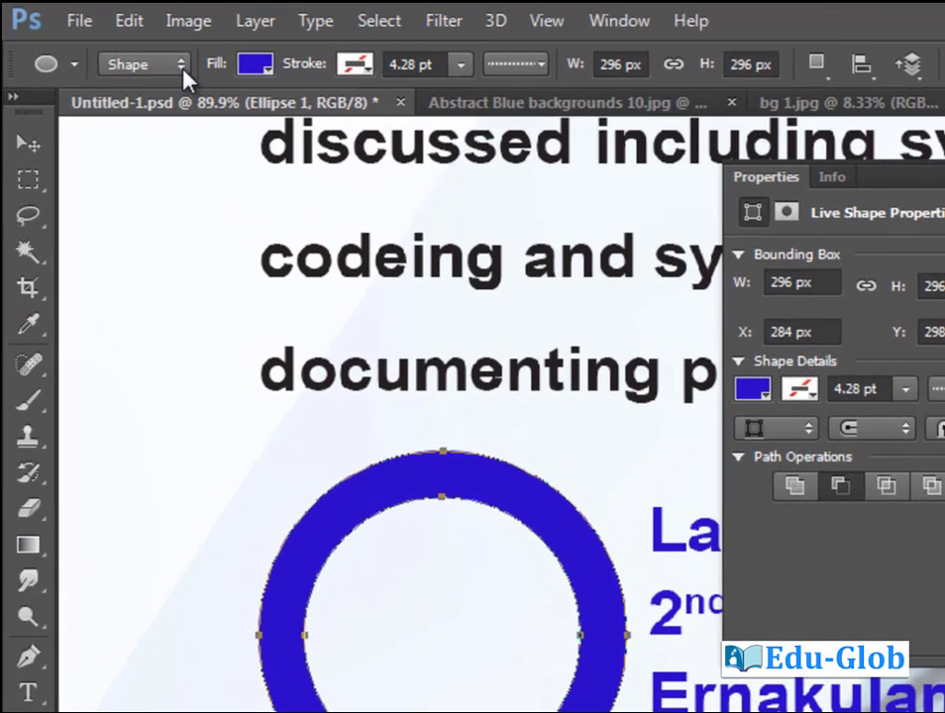
pyautogui.click(122, 43)
pyautogui.click(161, 115)
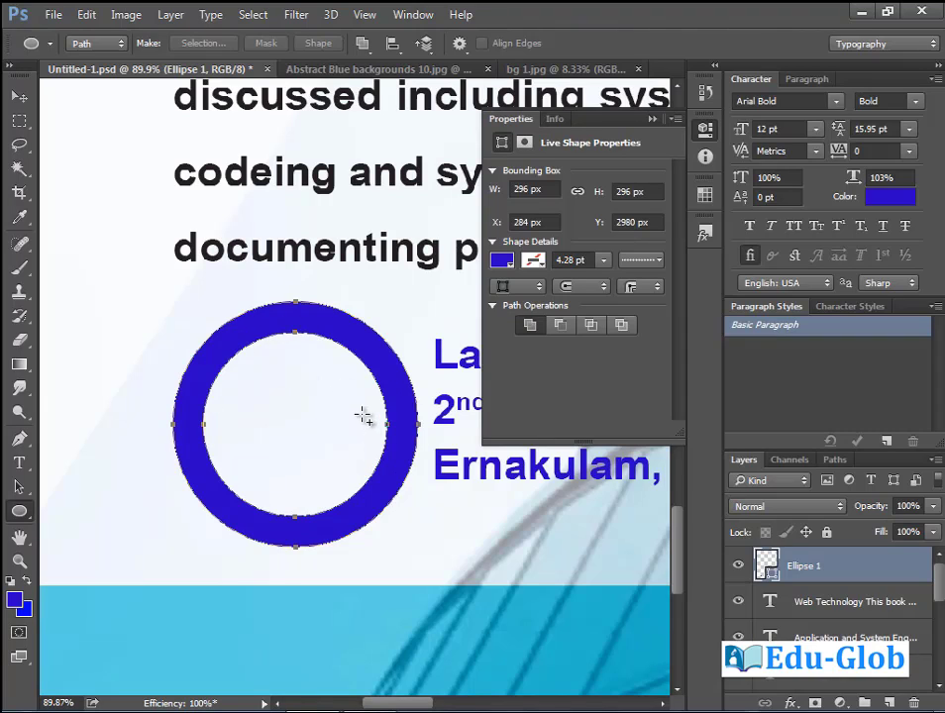
pyautogui.rightClick(812, 570)
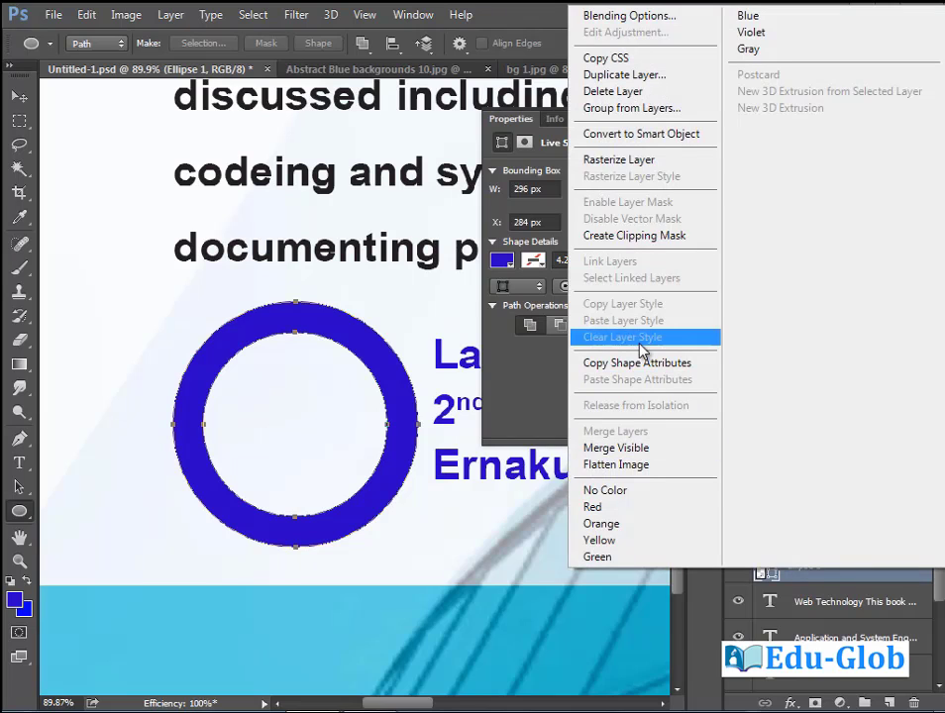
pyautogui.click(646, 159)
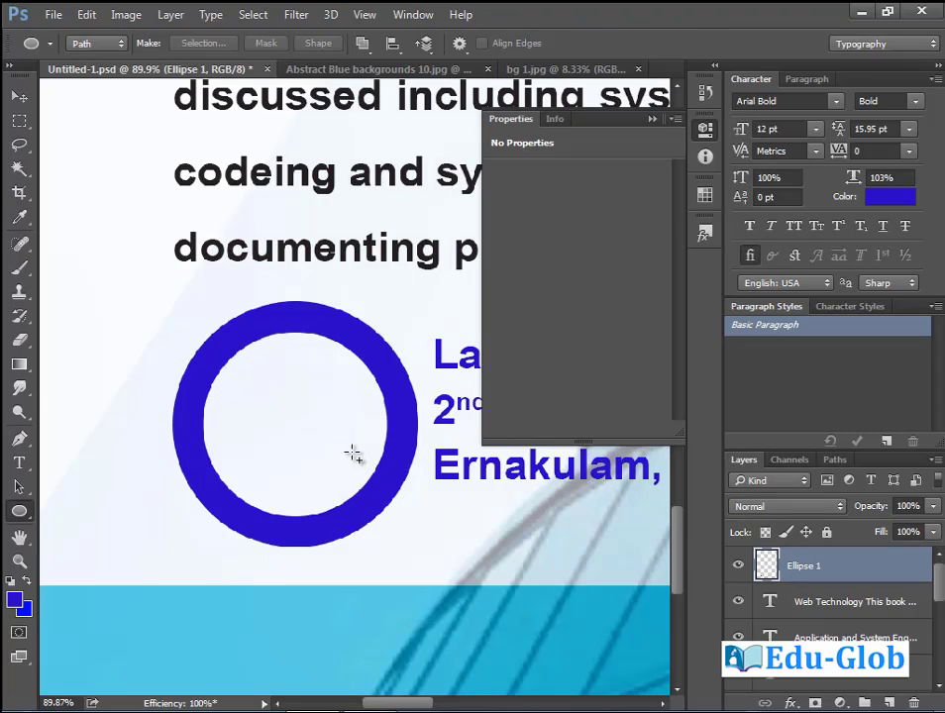
# Erase the ring's lower part with an elliptical selection, leaving an arch.
pyautogui.moveTo(19, 120); pyautogui.dragTo(45, 132)
pyautogui.click(97, 135)
pyautogui.moveTo(144, 423); pyautogui.dragTo(439, 620)
pyautogui.moveTo(316, 585); pyautogui.dragTo(321, 581)
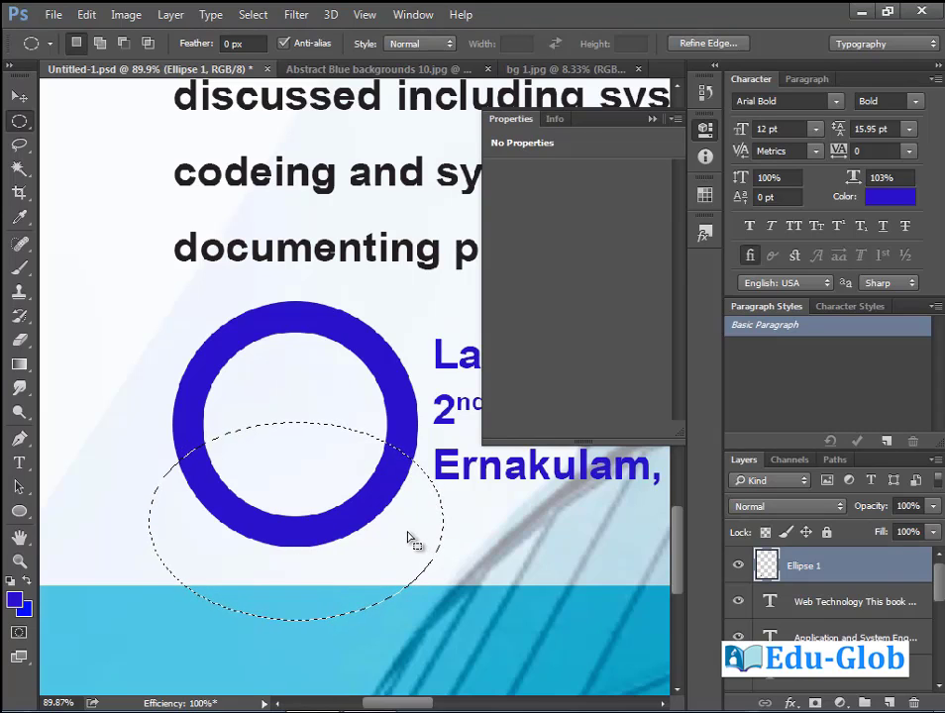
pyautogui.press('Delete')
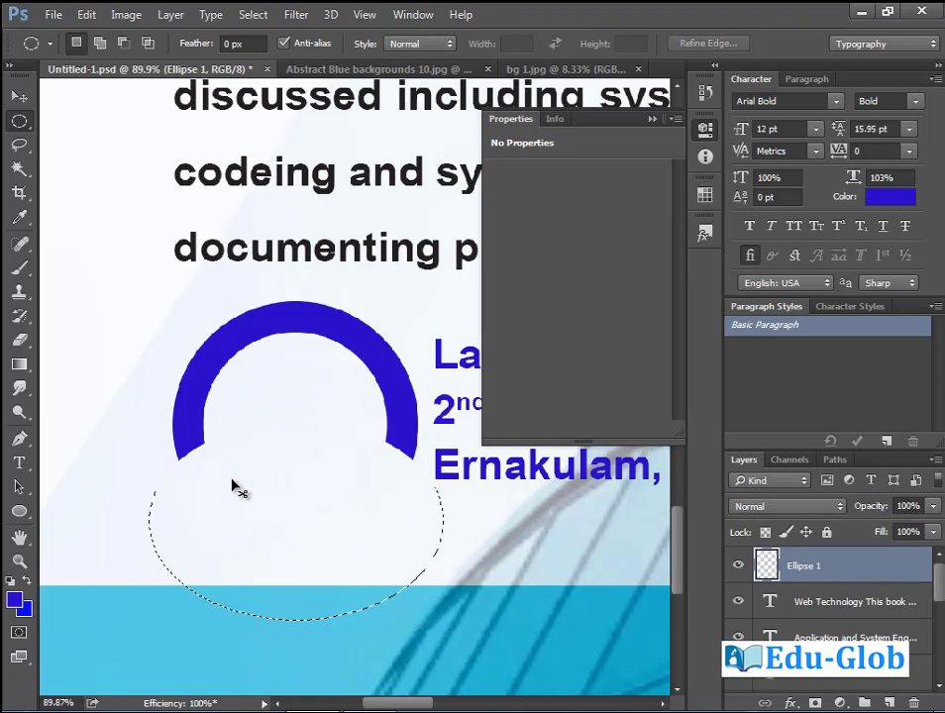
pyautogui.hotkey('ctrl', 'd')
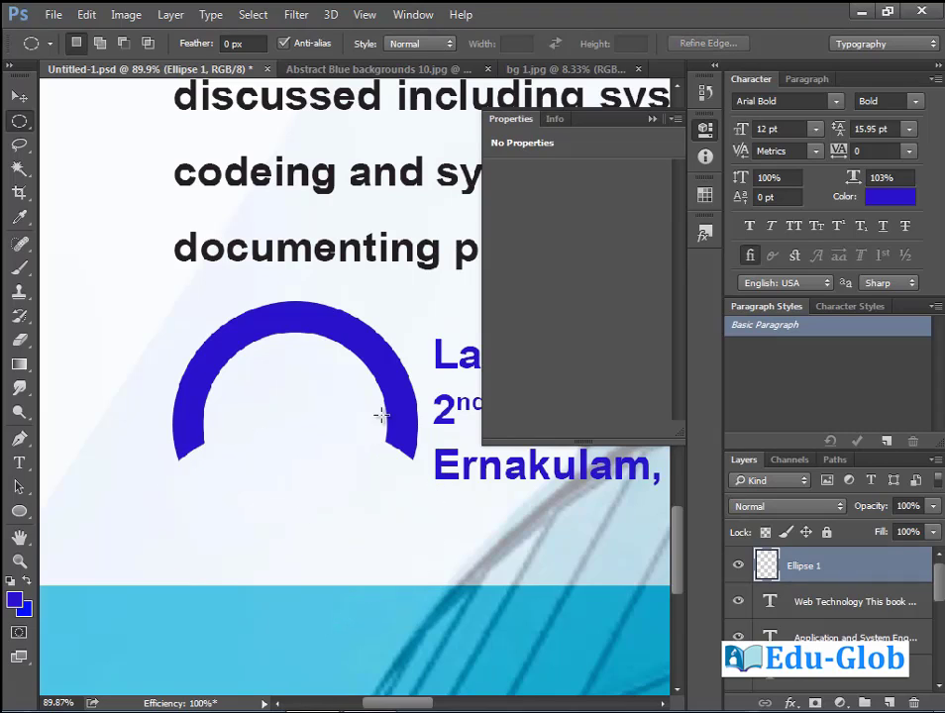
pyautogui.click(17, 509)
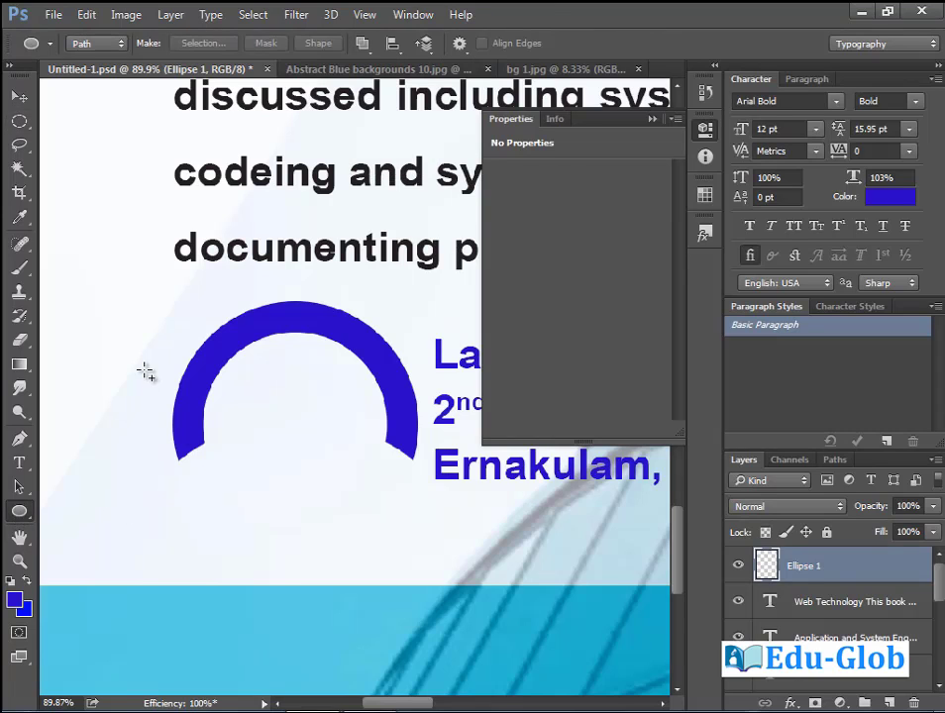
# Draw a circular path and fit it at 247 px along the arch's inner curve.
pyautogui.moveTo(146, 359); pyautogui.dragTo(246, 496)
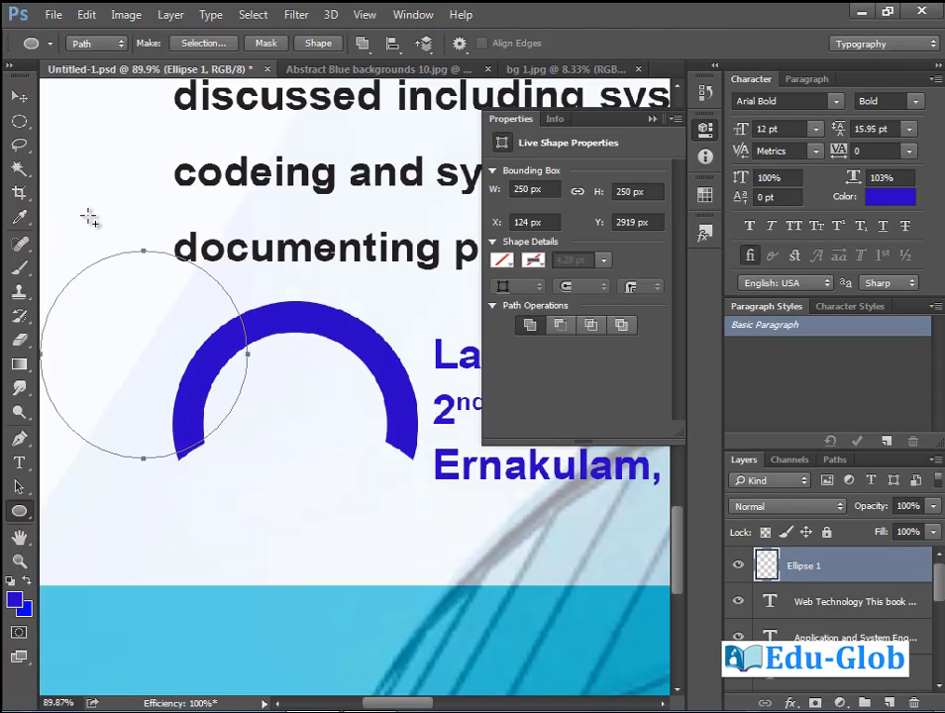
pyautogui.click(20, 489)
pyautogui.moveTo(79, 439); pyautogui.dragTo(231, 506)
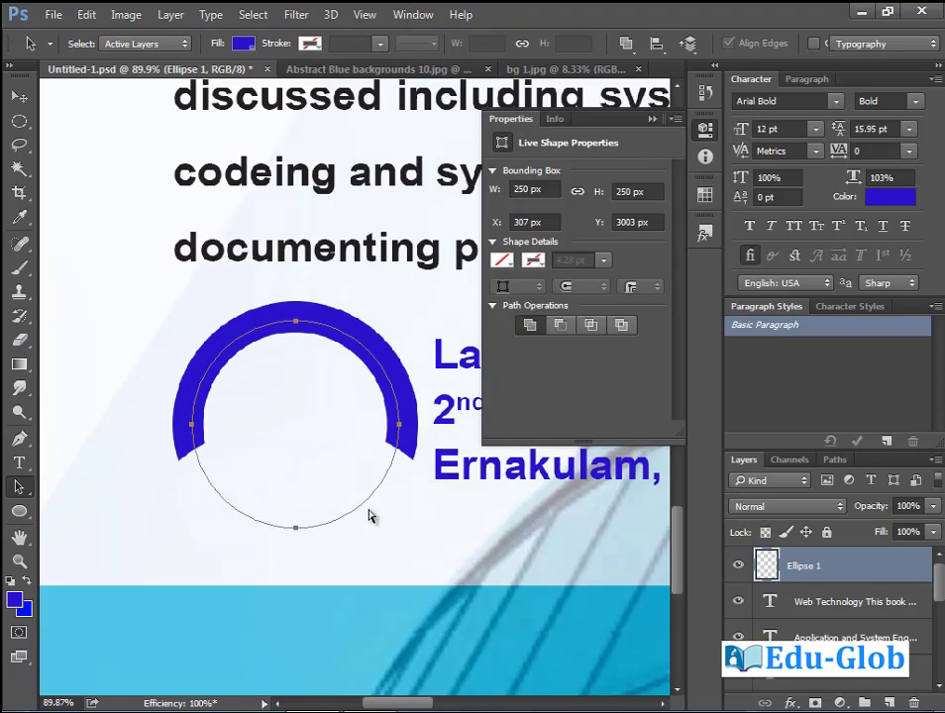
pyautogui.hotkey('ctrl', 't')
pyautogui.moveTo(400, 529)
pyautogui.mouseDown()
pyautogui.moveTo(405, 535)
pyautogui.moveTo(402, 527)
pyautogui.mouseUp()
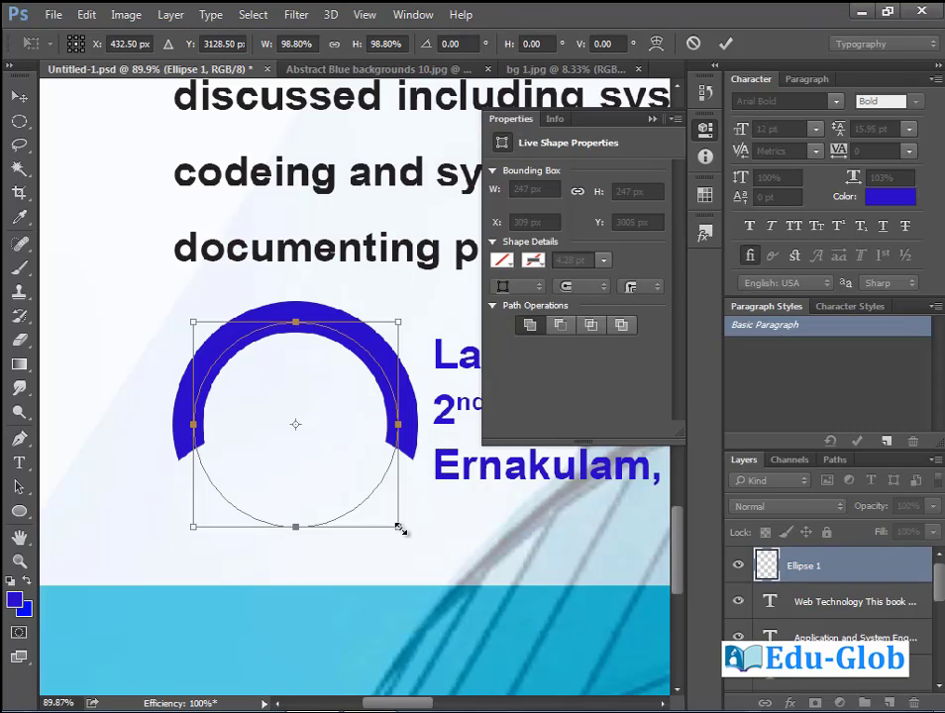
pyautogui.press('Return')
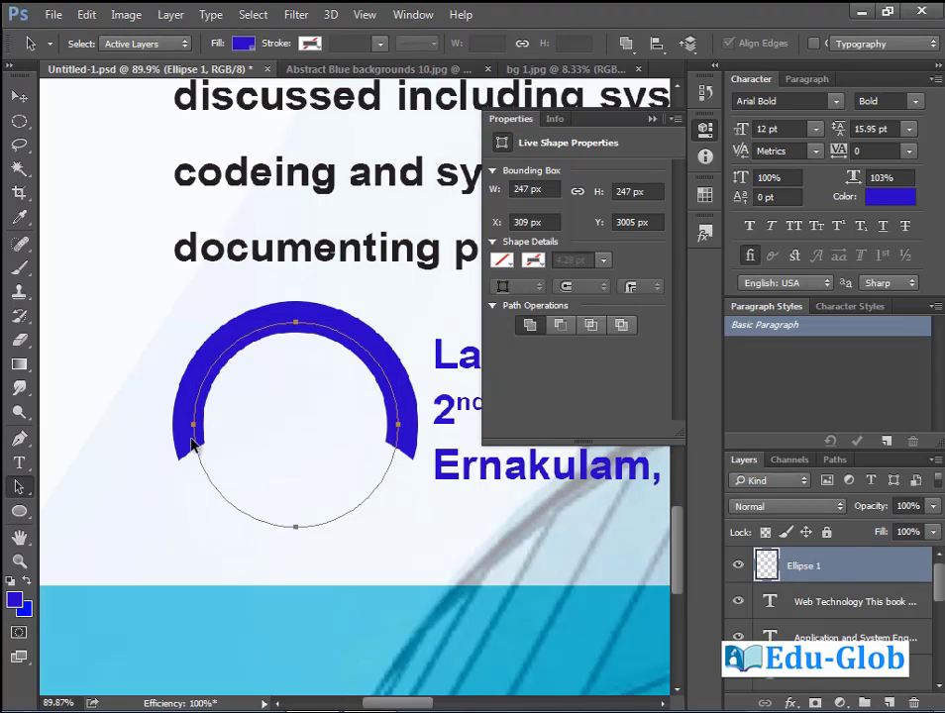
pyautogui.click(19, 462)
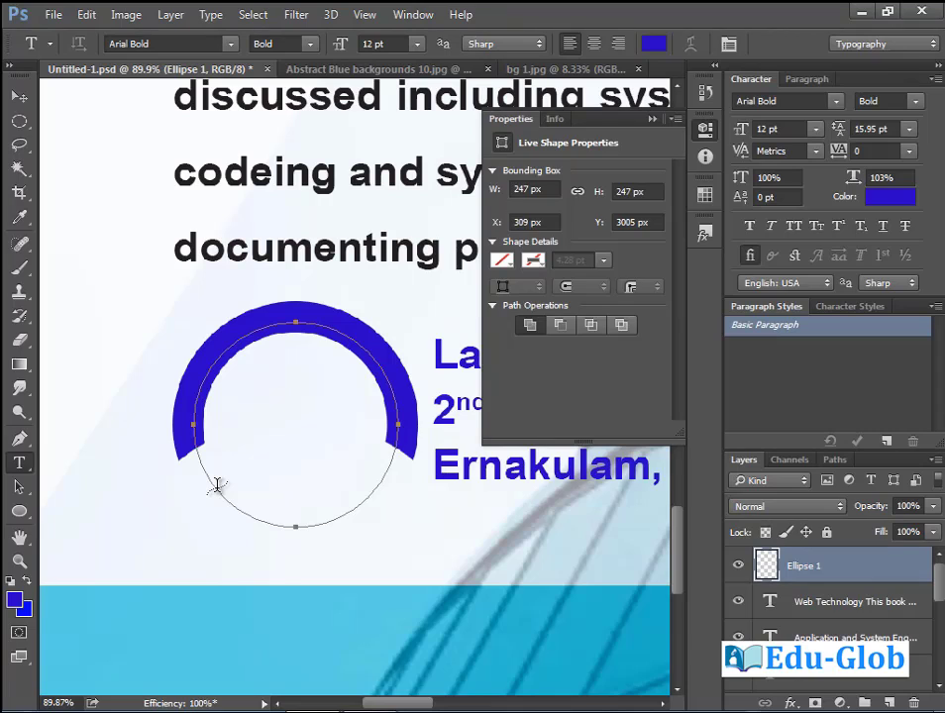
# Type 'Computer education' on the circle path and colour it white (#ffffff).
pyautogui.click(217, 485)
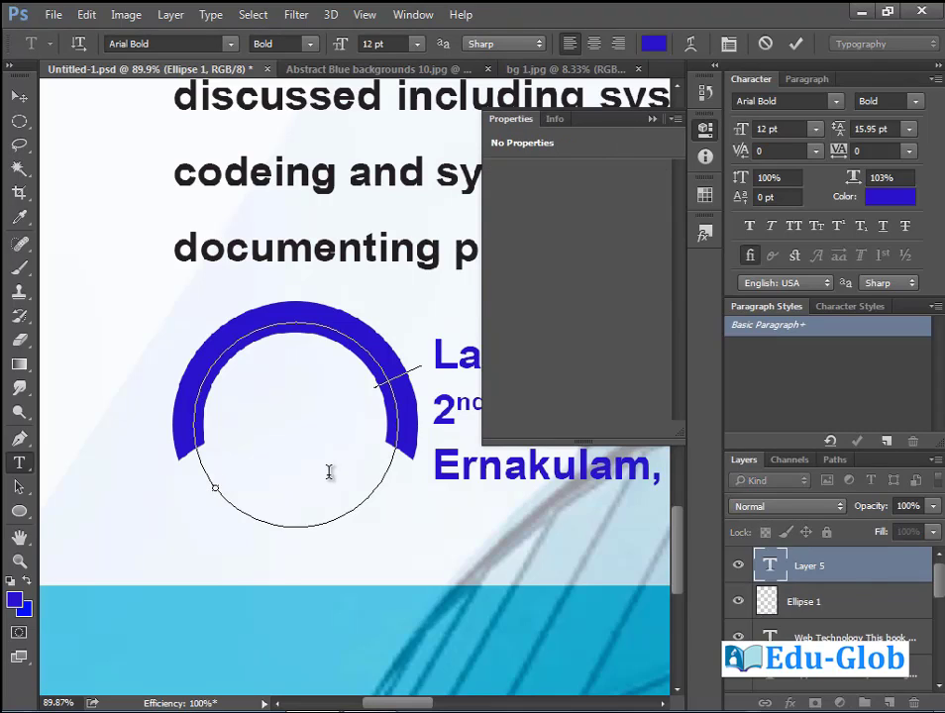
pyautogui.write('n')
pyautogui.write('mpute')
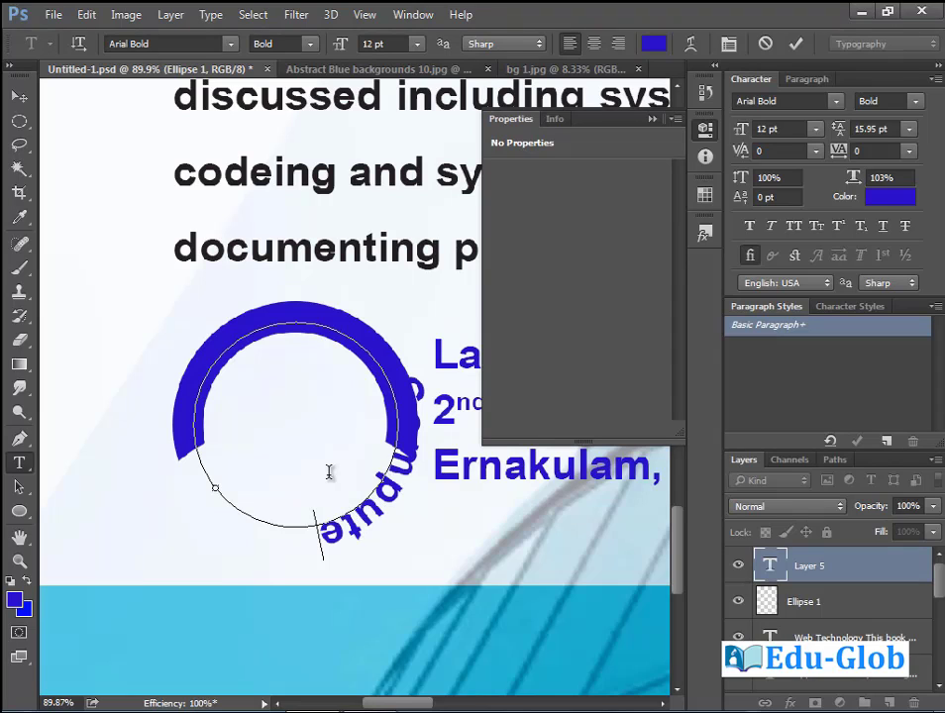
pyautogui.write('r Edu')
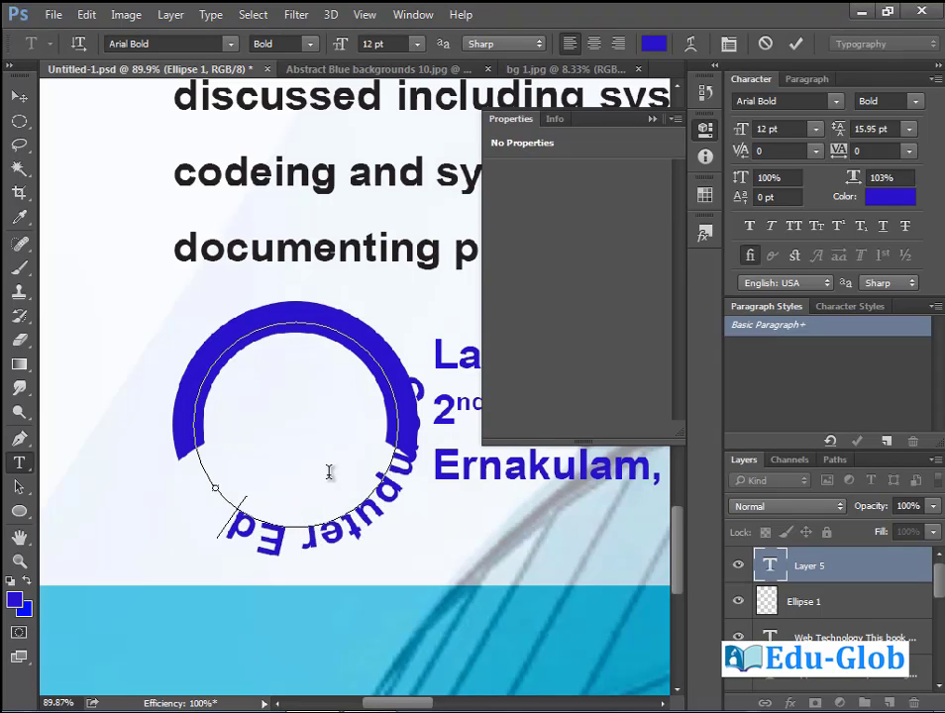
pyautogui.press('BackSpace')
pyautogui.press('BackSpace')
pyautogui.press('BackSpace')
pyautogui.press('BackSpace')
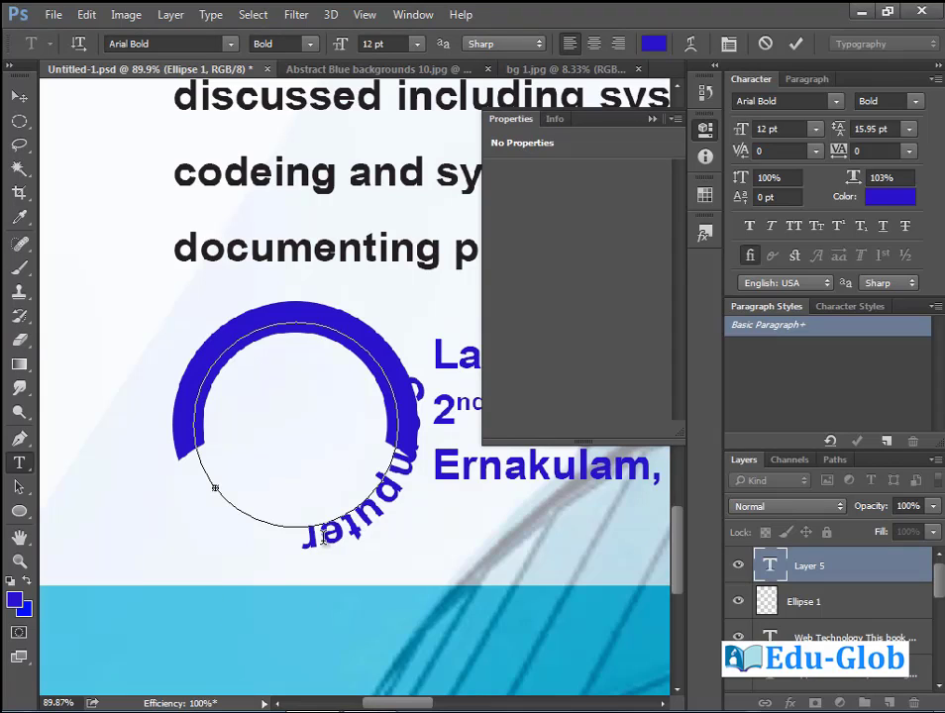
pyautogui.click(365, 521)
pyautogui.doubleClick(385, 517)
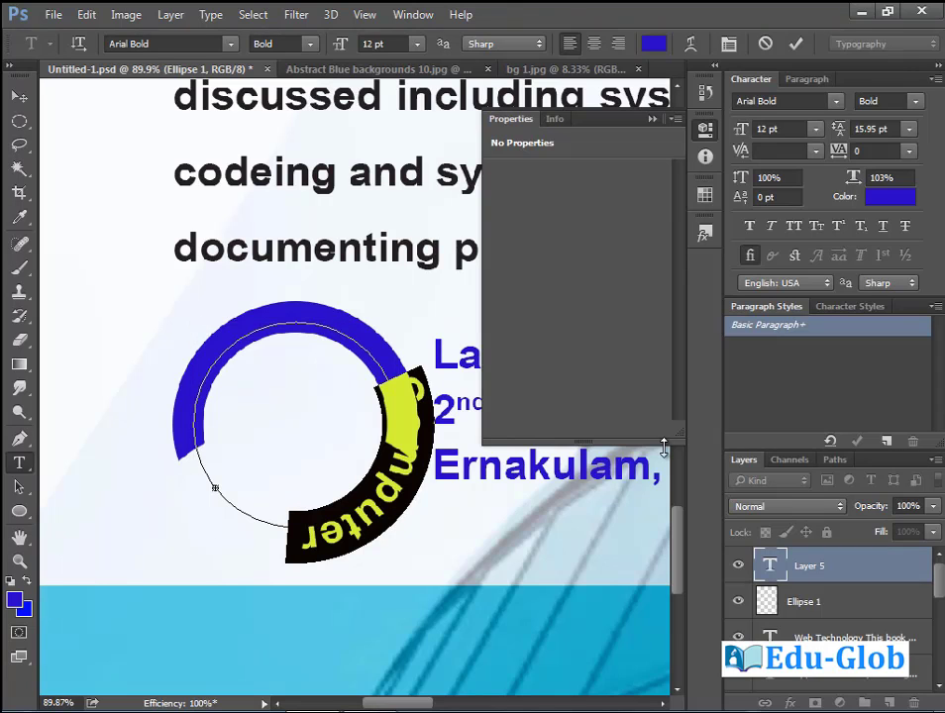
pyautogui.click(652, 43)
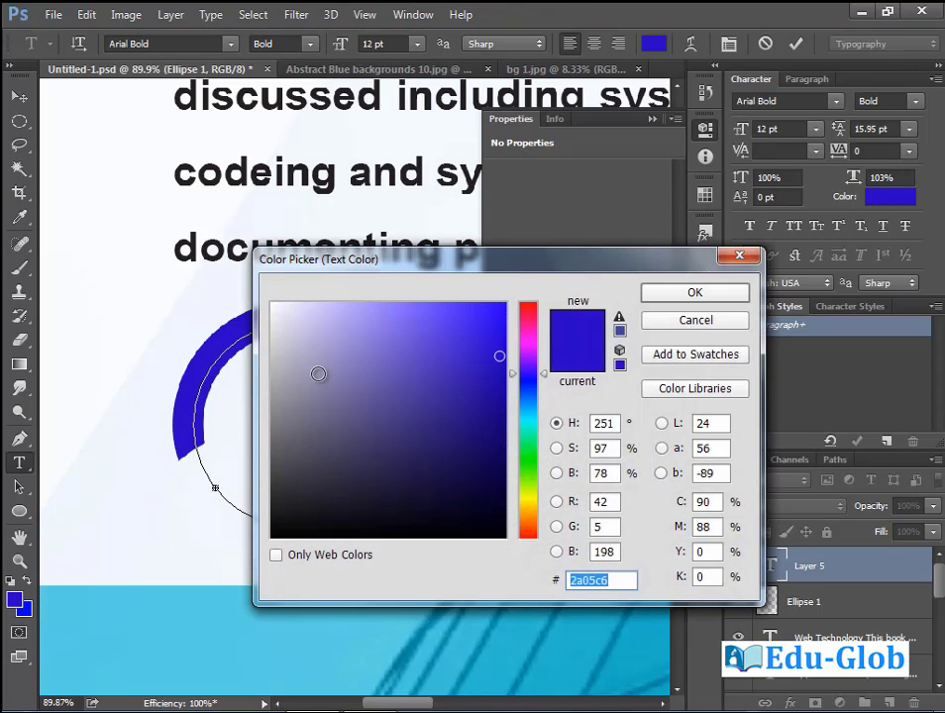
pyautogui.write('ffffff')
pyautogui.click(694, 293)
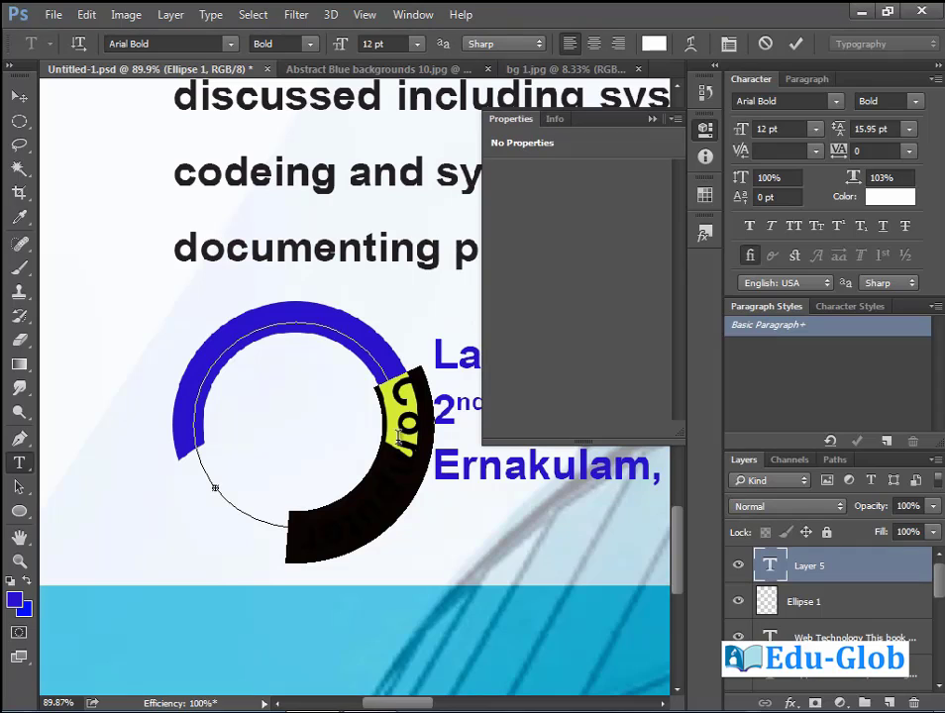
# Slide the path text around the circle to centre it across the arch's top.
pyautogui.click(19, 487)
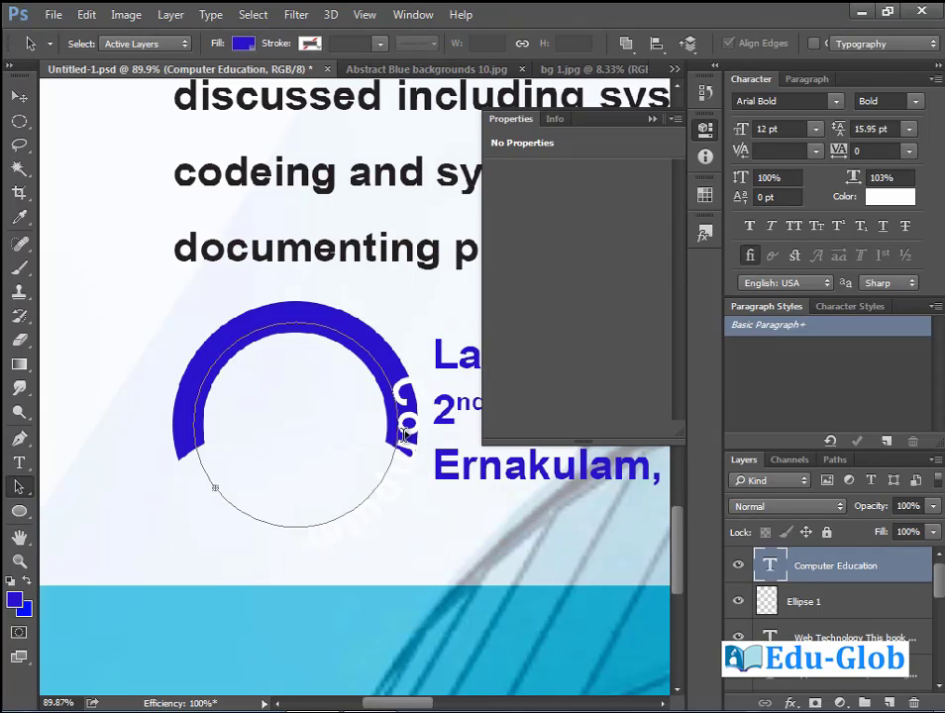
pyautogui.moveTo(403, 433); pyautogui.dragTo(277, 325)
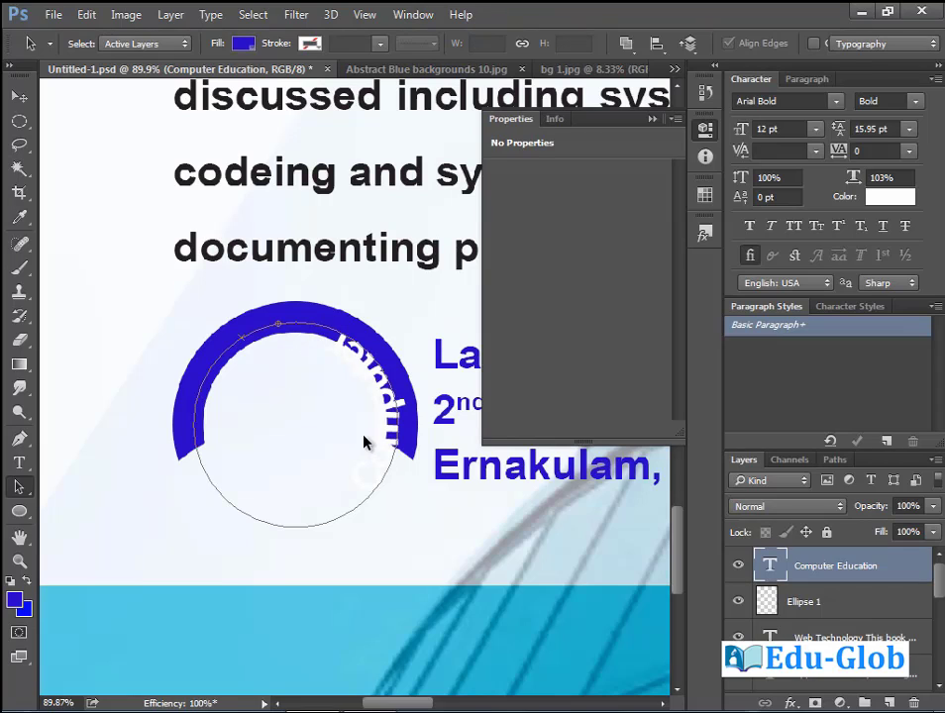
pyautogui.moveTo(279, 311); pyautogui.dragTo(281, 268)
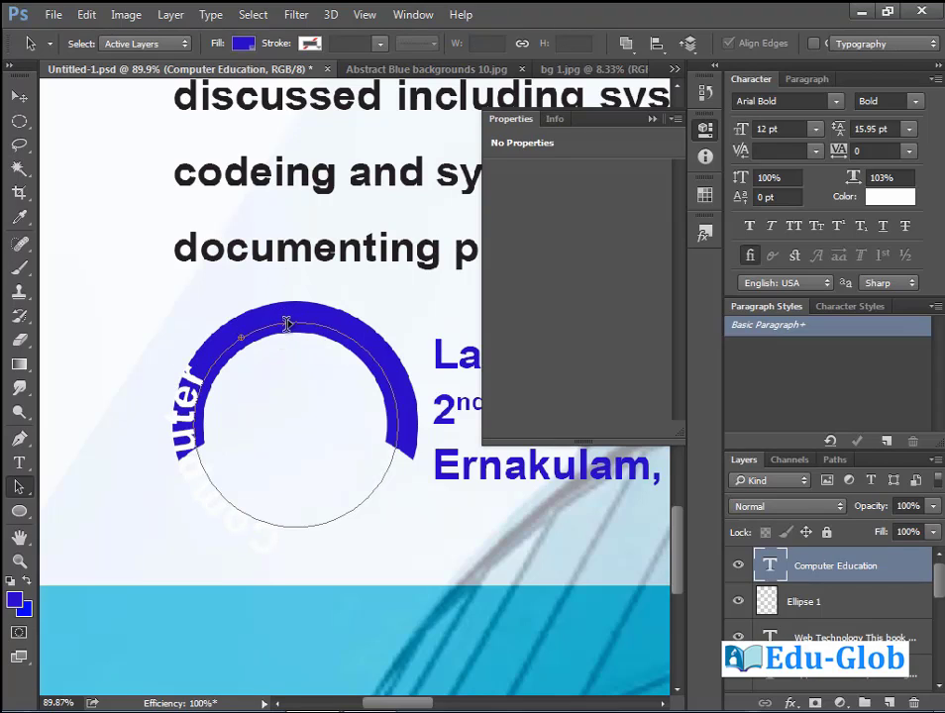
pyautogui.moveTo(286, 322); pyautogui.dragTo(415, 423)
pyautogui.moveTo(247, 332)
pyautogui.mouseDown()
pyautogui.moveTo(337, 322)
pyautogui.moveTo(404, 399)
pyautogui.moveTo(359, 497)
pyautogui.moveTo(290, 569)
pyautogui.moveTo(372, 601)
pyautogui.mouseUp()
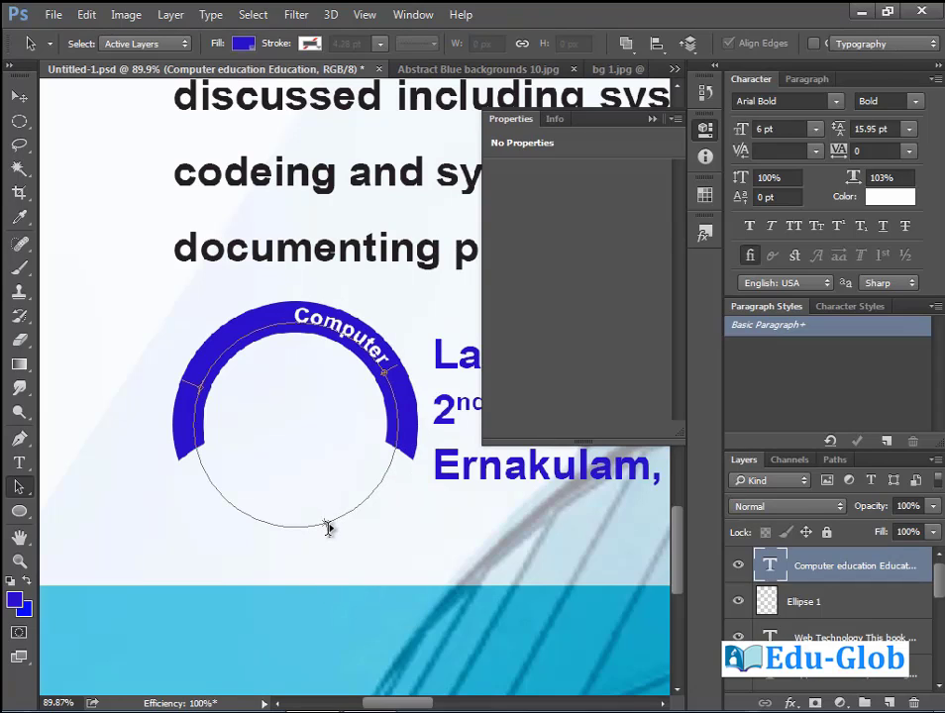
pyautogui.moveTo(326, 525)
pyautogui.mouseDown()
pyautogui.moveTo(362, 524)
pyautogui.moveTo(401, 507)
pyautogui.moveTo(429, 480)
pyautogui.moveTo(448, 425)
pyautogui.mouseUp()
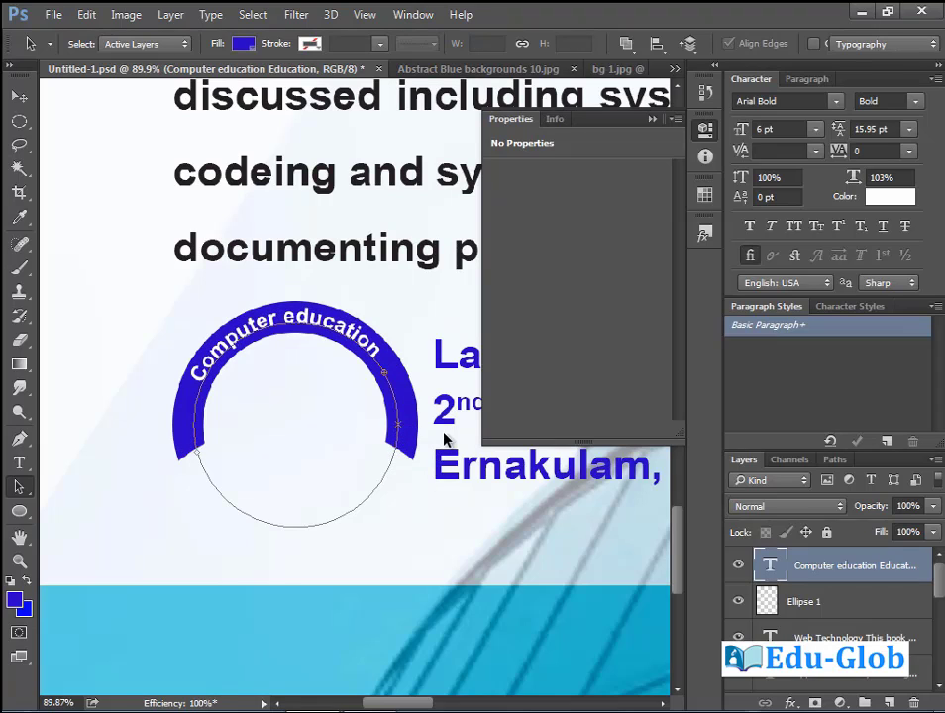
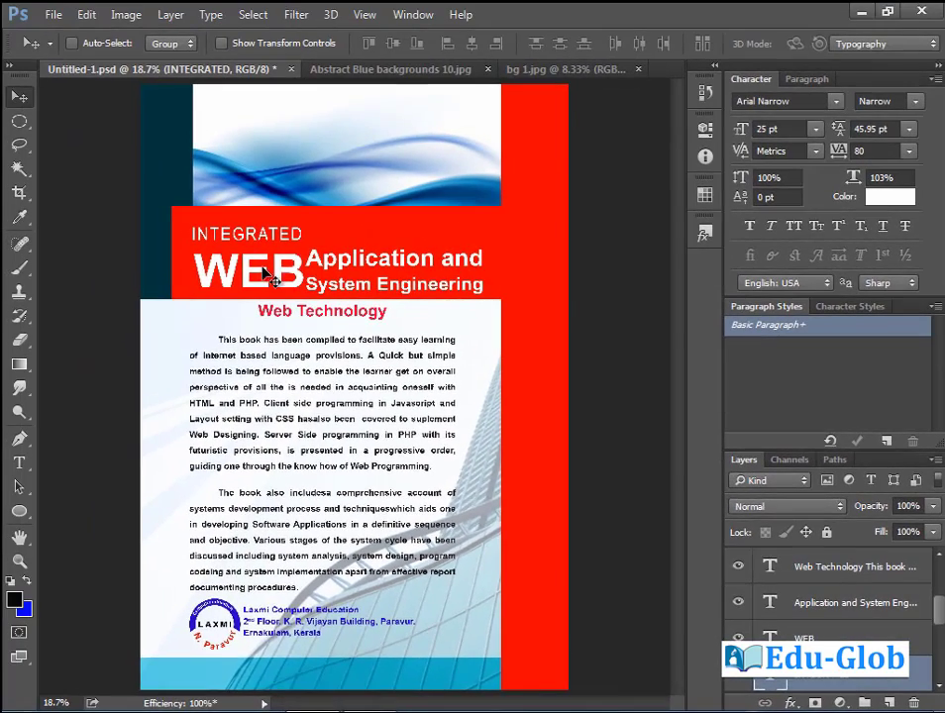
# Nudge the INTEGRATED line a couple of pixels lower above WEB.
pyautogui.hotkey('shift', 'Up')
pyautogui.hotkey('shift', 'Up')
pyautogui.hotkey('shift', 'Up')
pyautogui.hotkey('shift', 'Down')
pyautogui.hotkey('shift', 'Down')
pyautogui.hotkey('shift', 'Down')
pyautogui.hotkey('shift', 'Down')
pyautogui.hotkey('shift', 'Down')
pyautogui.hotkey('shift', 'Down')
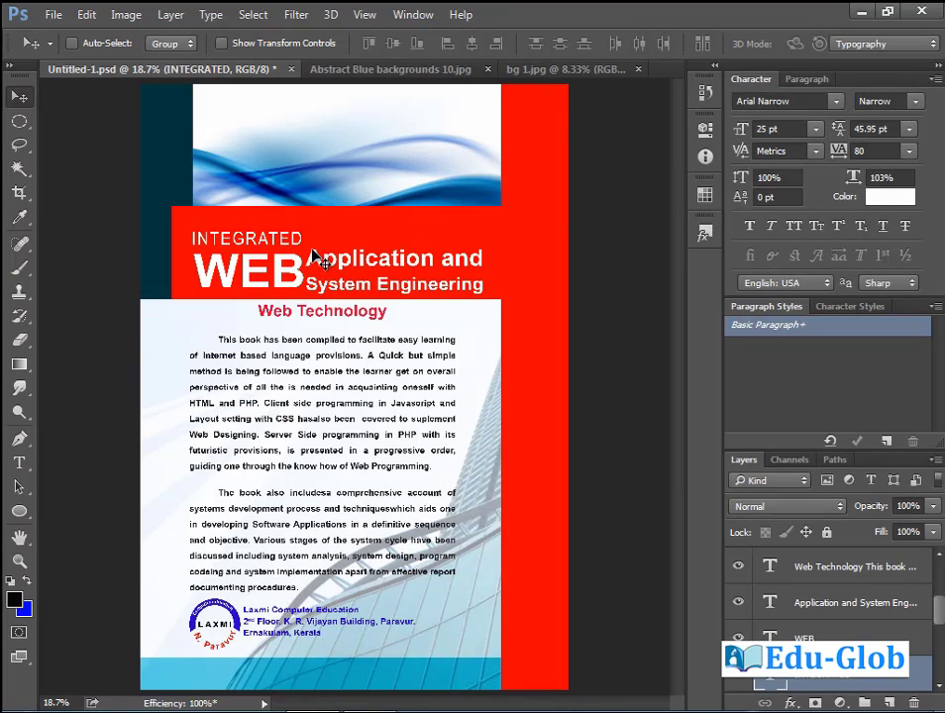
pyautogui.hotkey('shift', 'Down')
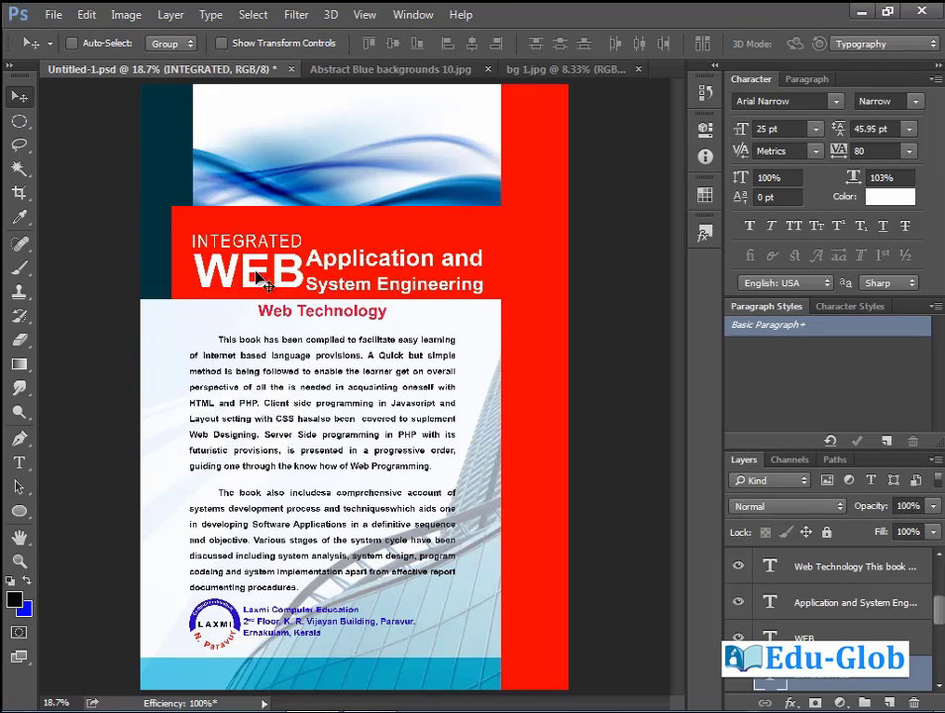
# Try tilting the WEB text with Free Transform, then cancel so it stays horizontal.
pyautogui.keyDown('ctrl'); pyautogui.click(287, 279); pyautogui.keyUp('ctrl')
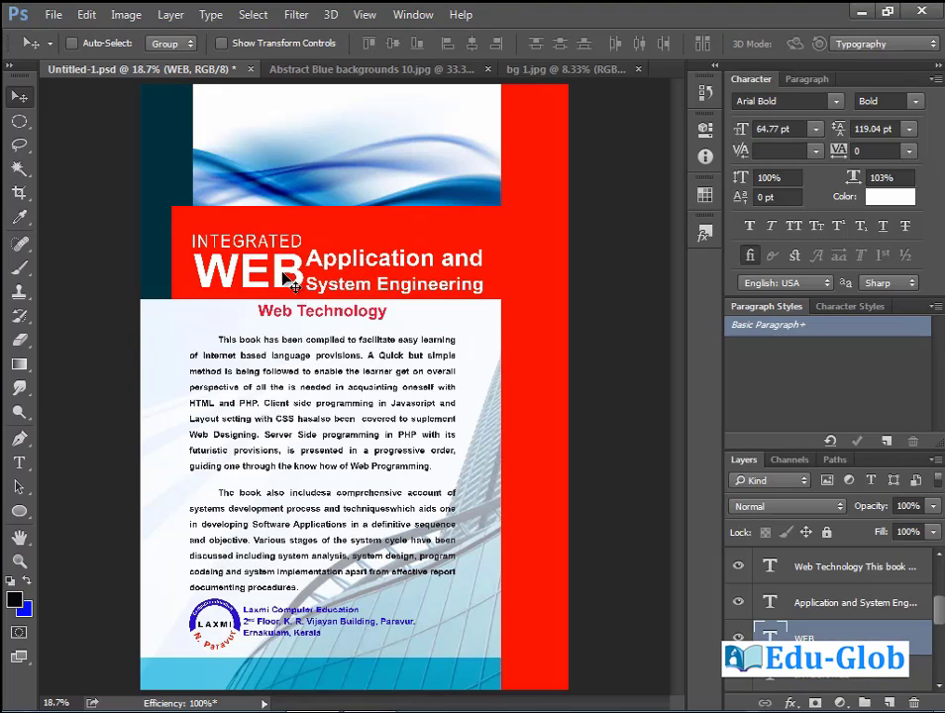
pyautogui.hotkey('ctrl', 't')
pyautogui.moveTo(277, 308); pyautogui.dragTo(269, 353)
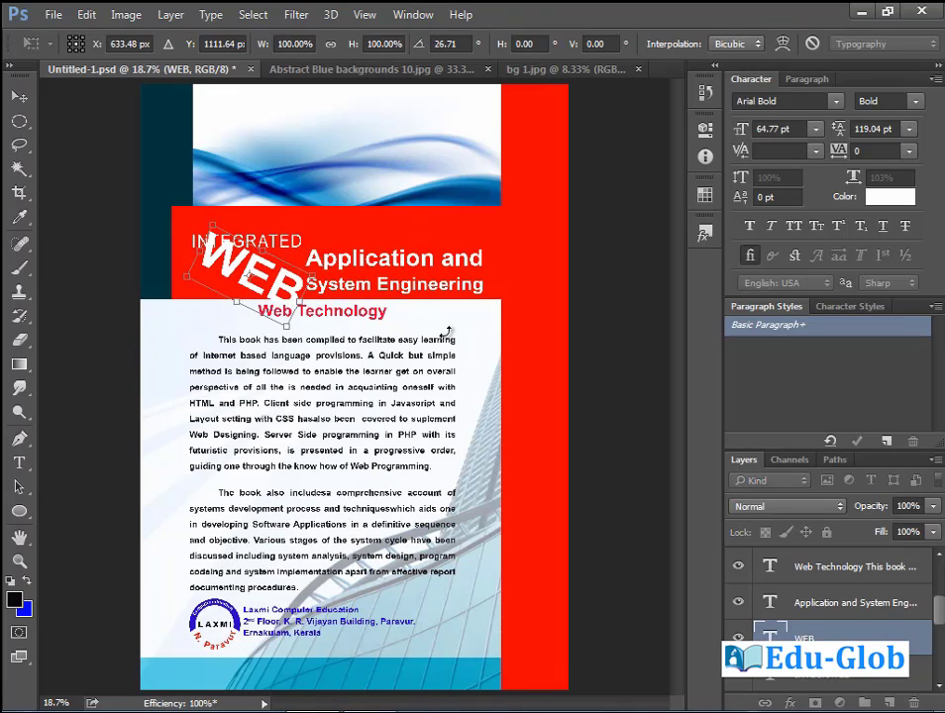
pyautogui.press('Escape')
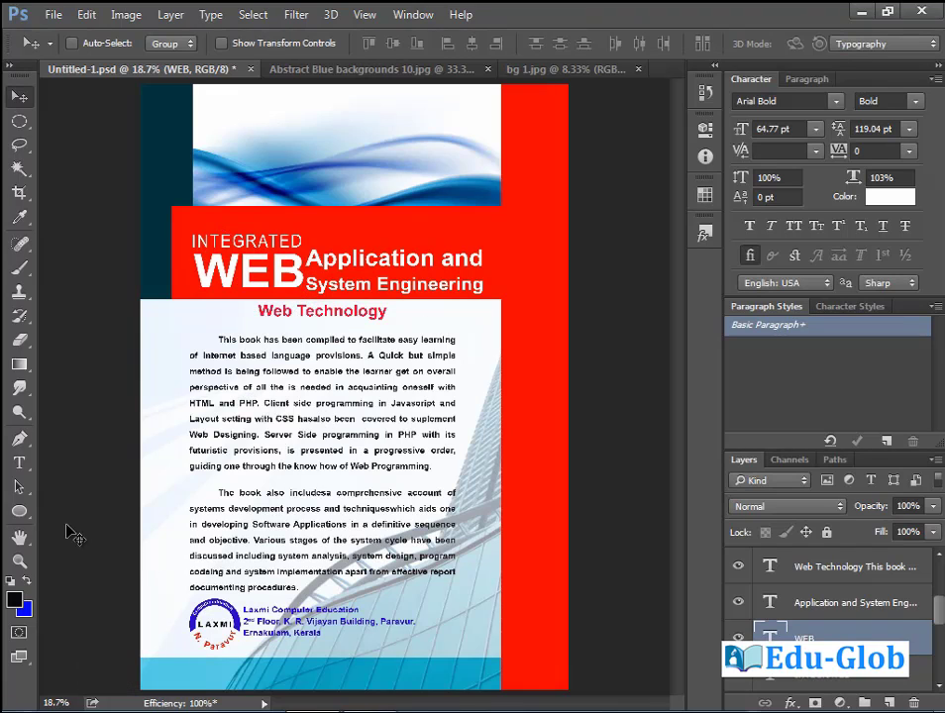
pyautogui.click(19, 462)
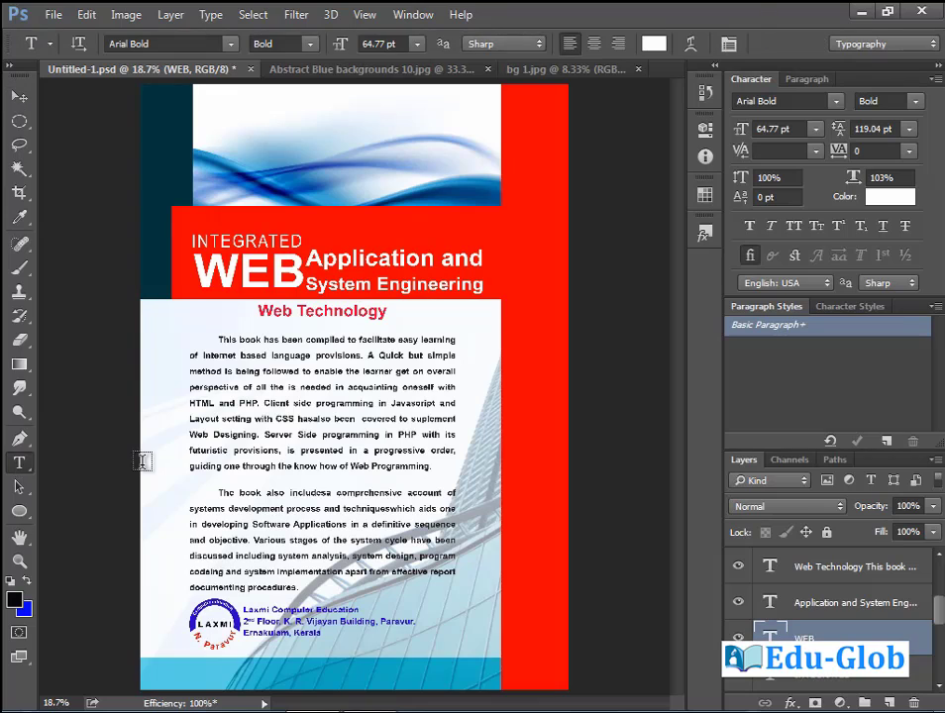
pyautogui.click(288, 403)
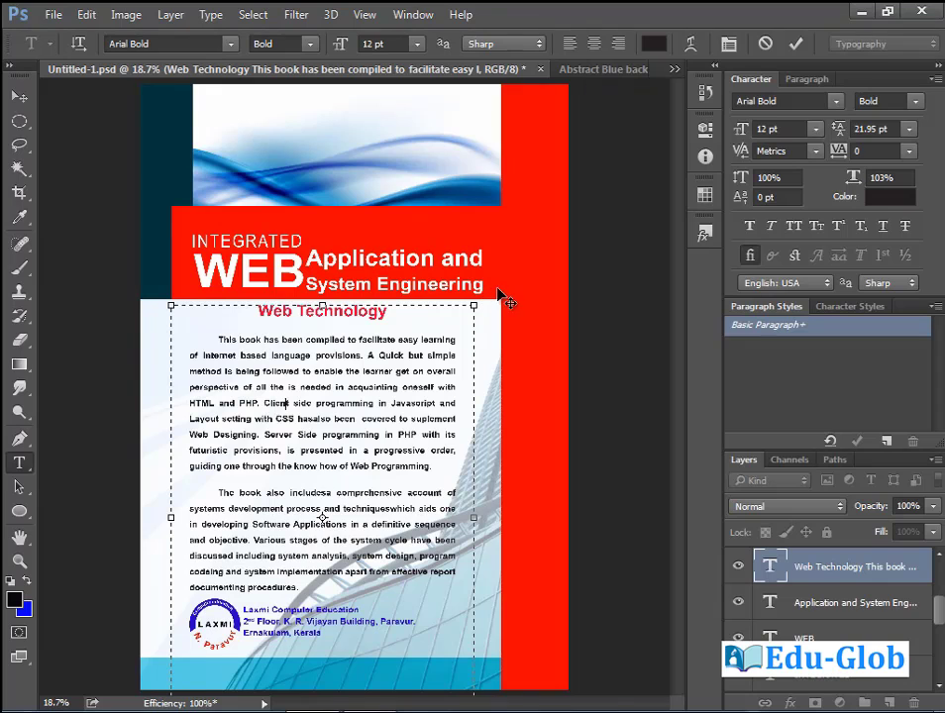
pyautogui.moveTo(486, 295); pyautogui.dragTo(428, 245)
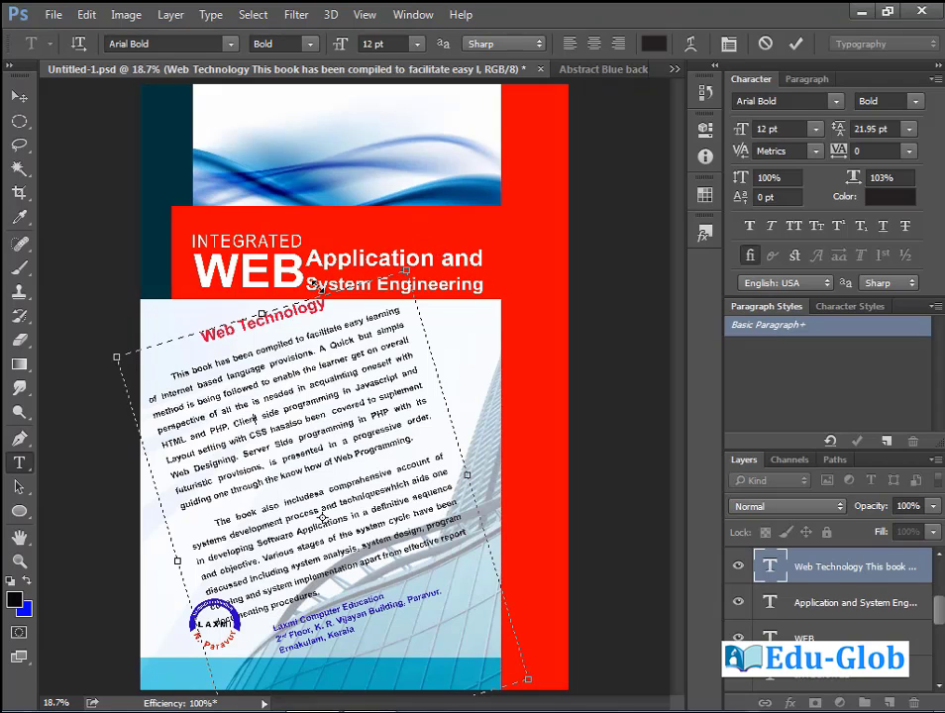
pyautogui.click(86, 16)
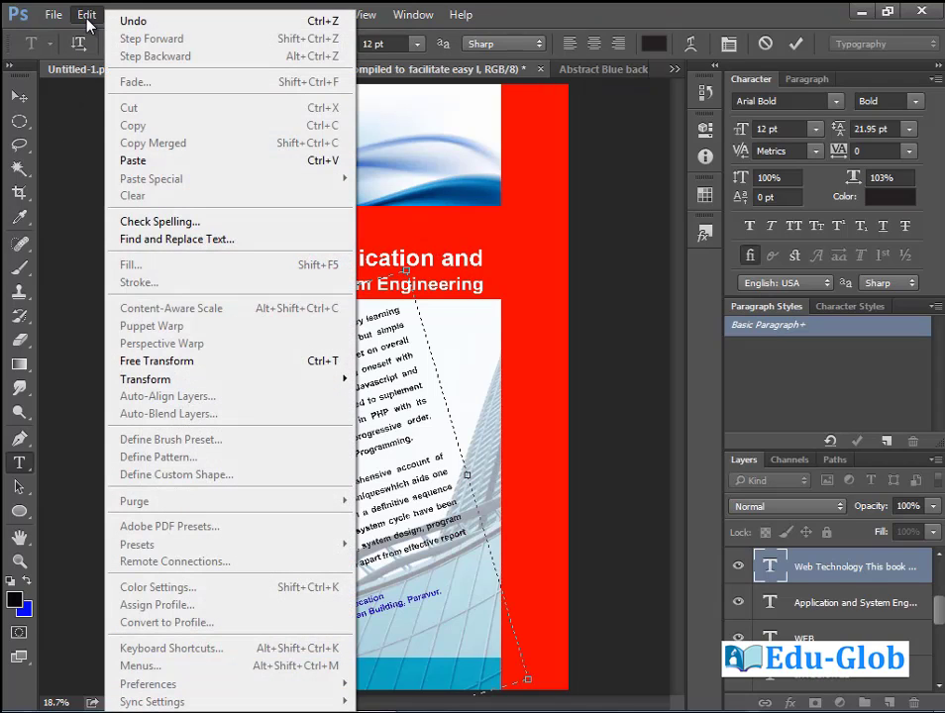
pyautogui.moveTo(188, 380)
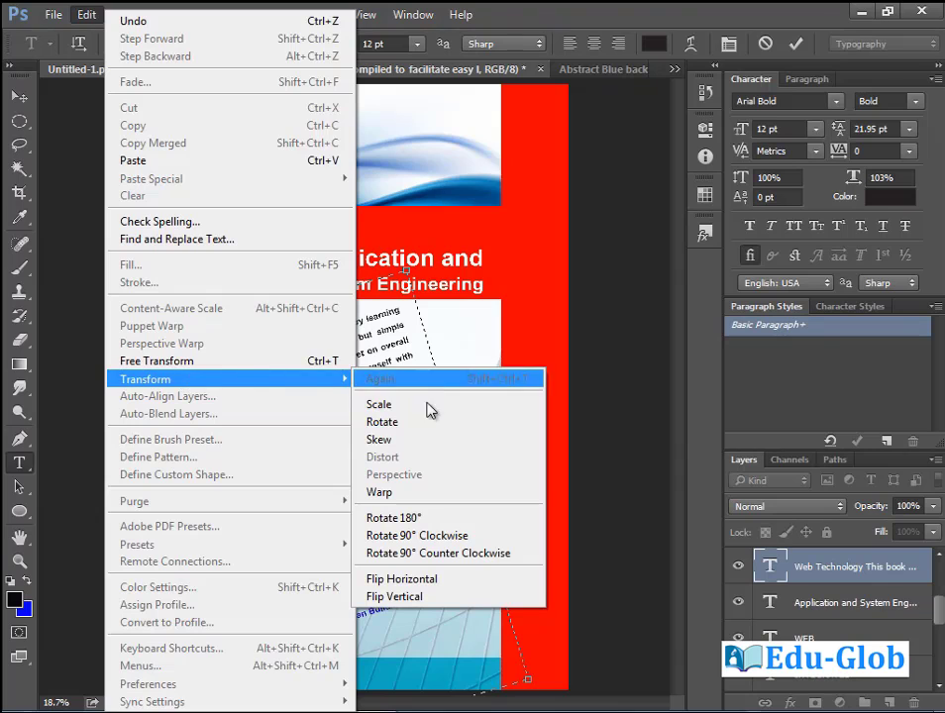
pyautogui.click(417, 440)
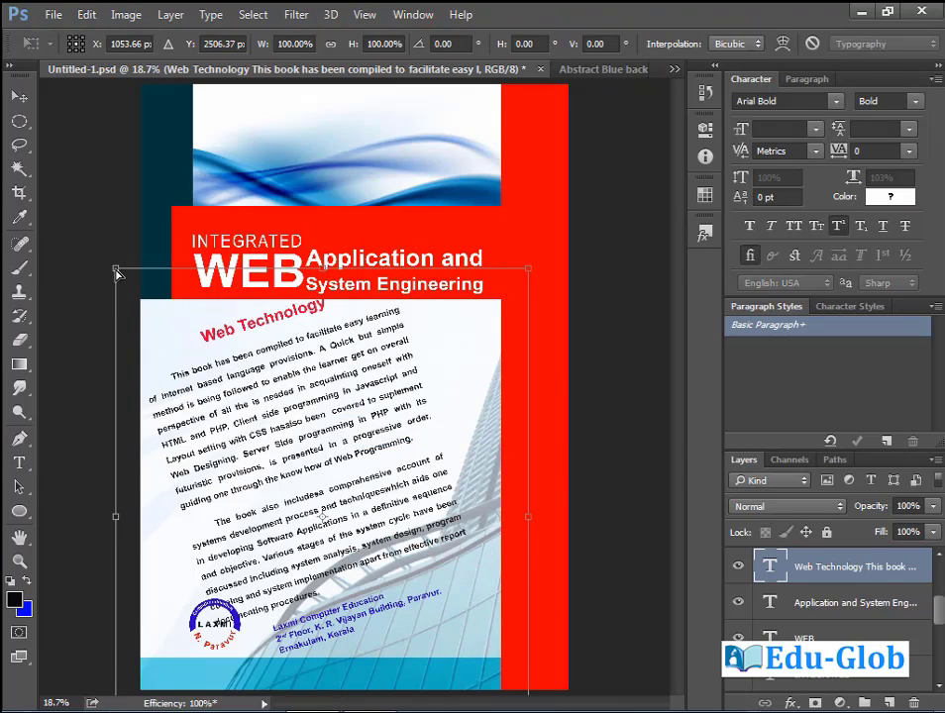
pyautogui.moveTo(116, 273); pyautogui.dragTo(226, 277)
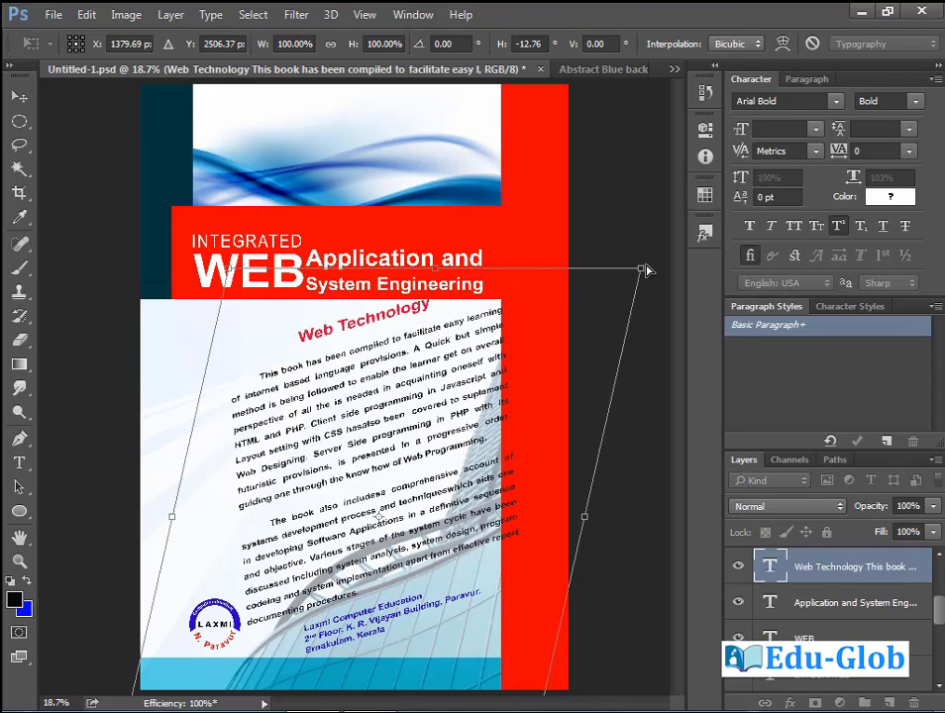
pyautogui.moveTo(646, 270); pyautogui.dragTo(519, 268)
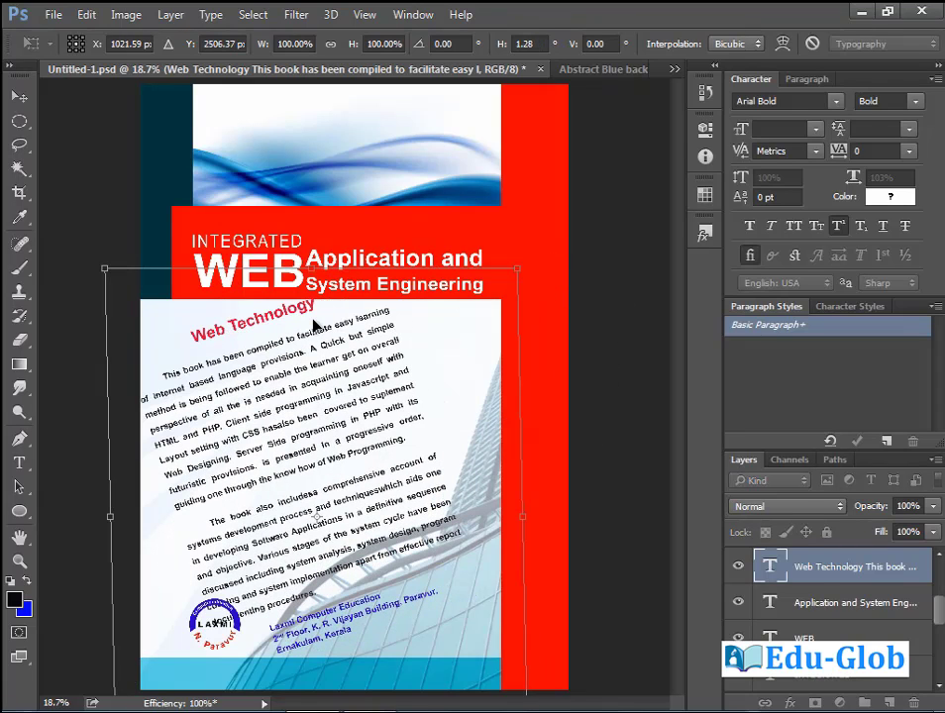
pyautogui.press('Return')
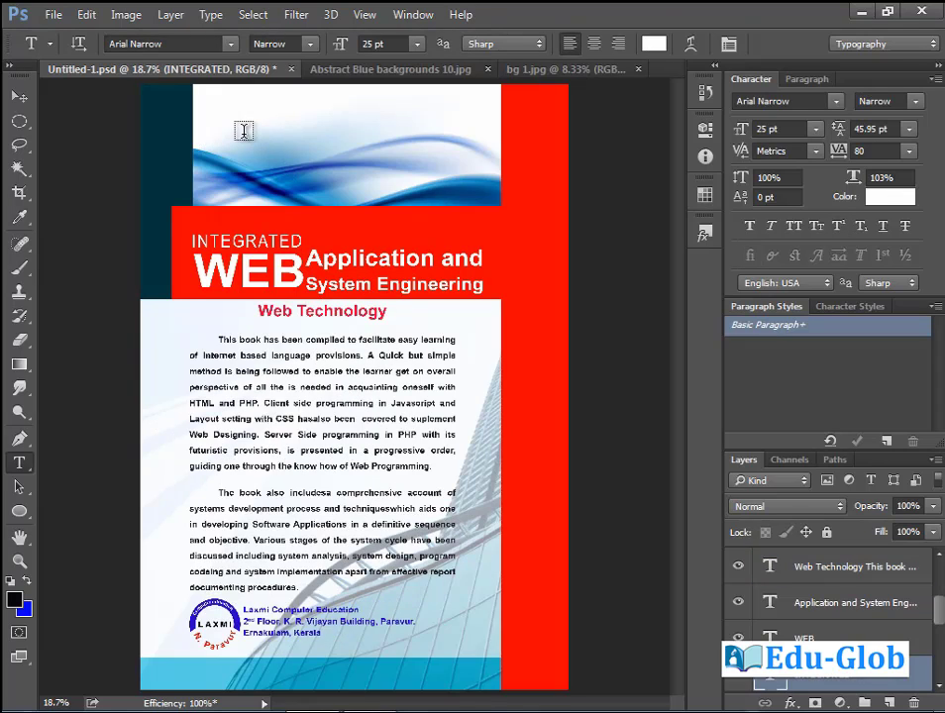
# Type the 'Object Oriented Programming' heading in the blue wave banner and shift it lower left.
pyautogui.click(240, 129)
pyautogui.write('W')
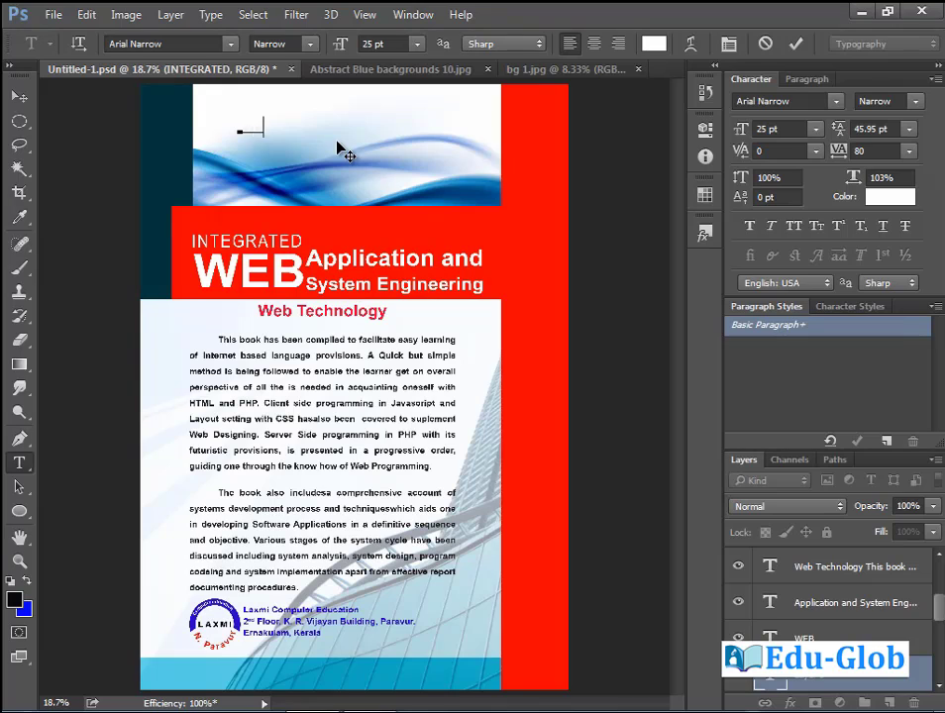
pyautogui.write('w.eduglob')
pyautogui.write('ted Programming')
pyautogui.hotkey('ctrl', 'Return')
pyautogui.press('v')
pyautogui.moveTo(375, 142); pyautogui.dragTo(357, 185)
# Set the heading to Myriad Arabic Bold Italic with 280 tracking and reposition it in the banner.
pyautogui.click(19, 462)
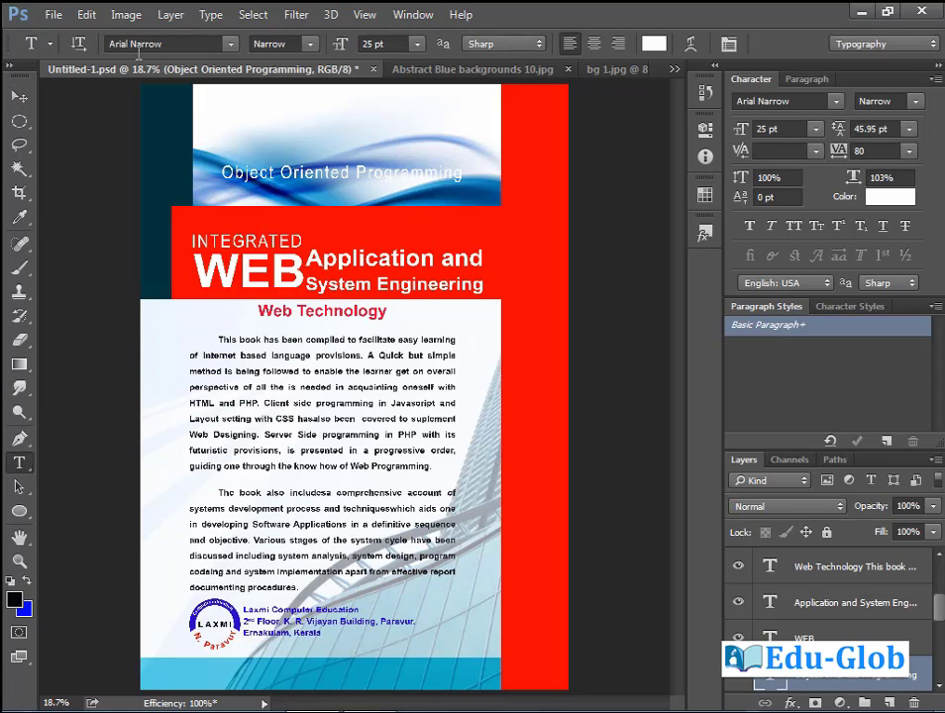
pyautogui.click(231, 45)
pyautogui.scroll(-20, 259, 542)
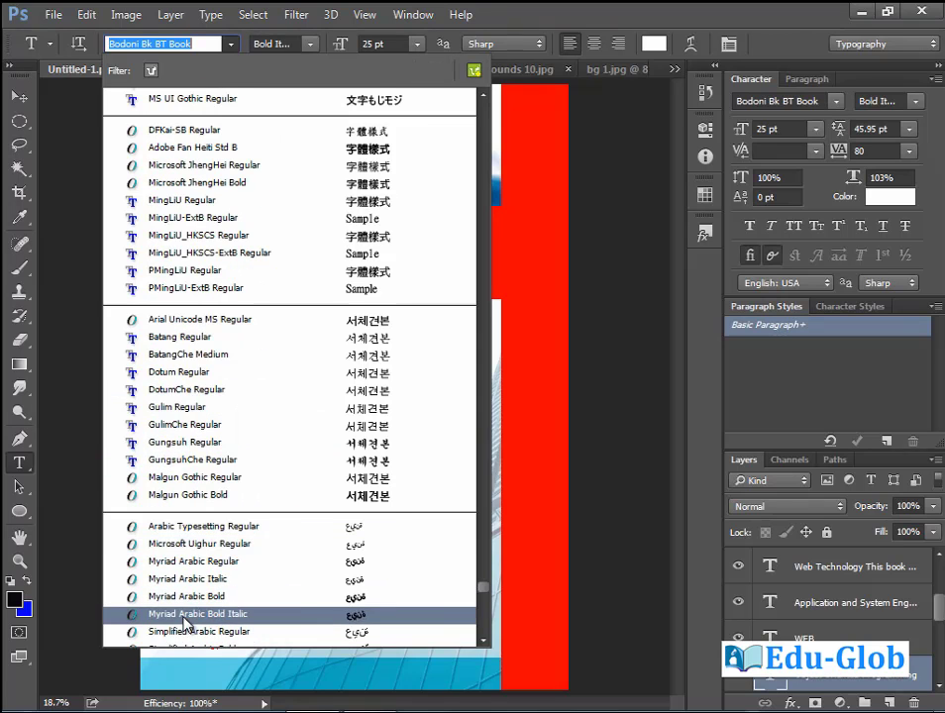
pyautogui.click(193, 615)
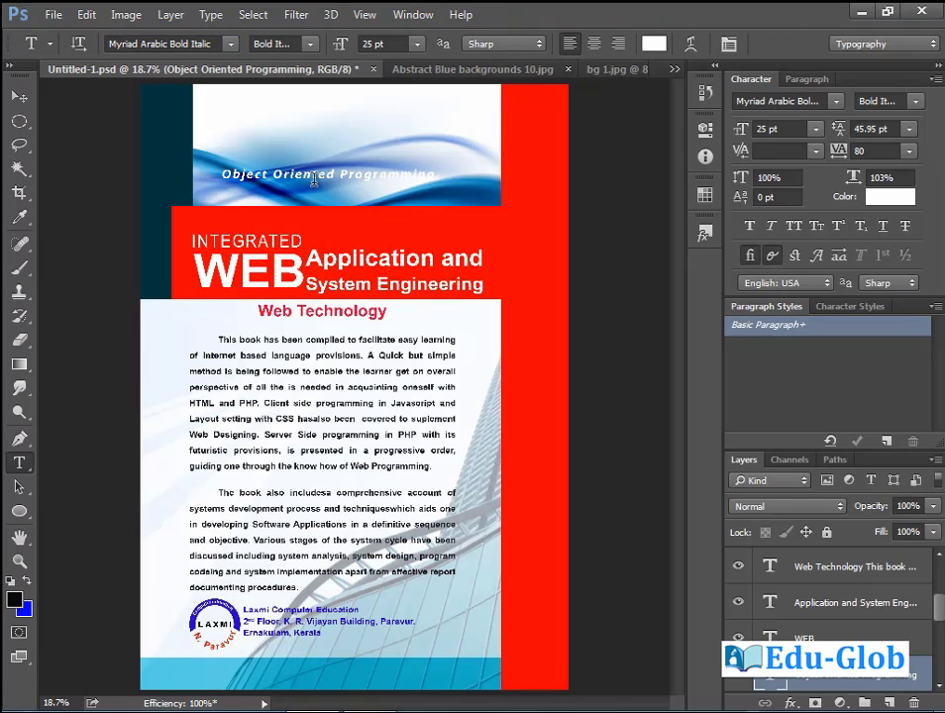
pyautogui.moveTo(220, 174); pyautogui.dragTo(506, 175)
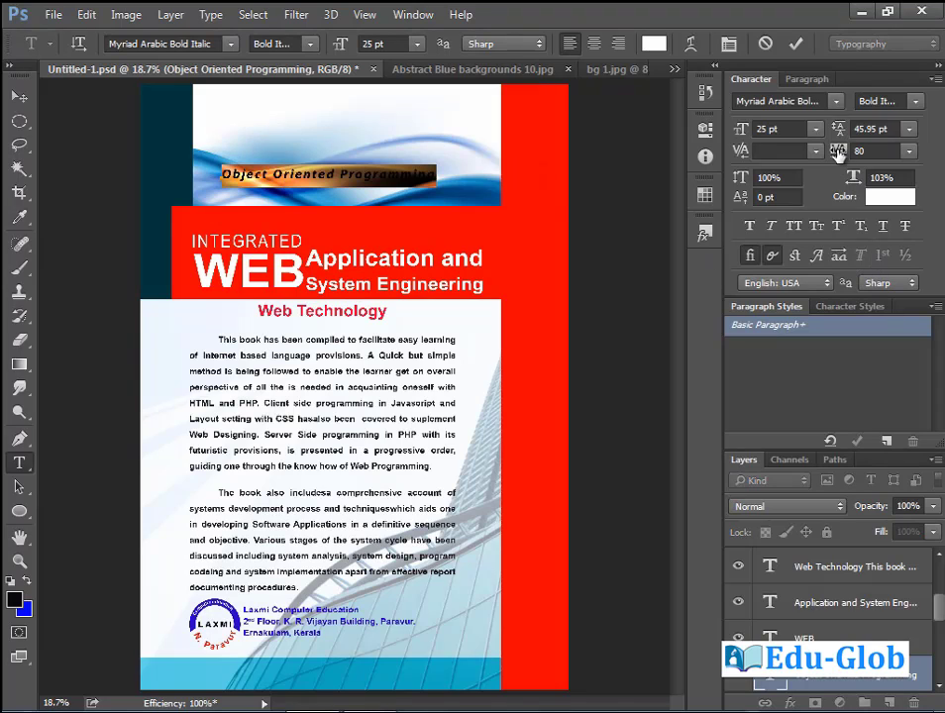
pyautogui.moveTo(837, 151); pyautogui.dragTo(850, 160)
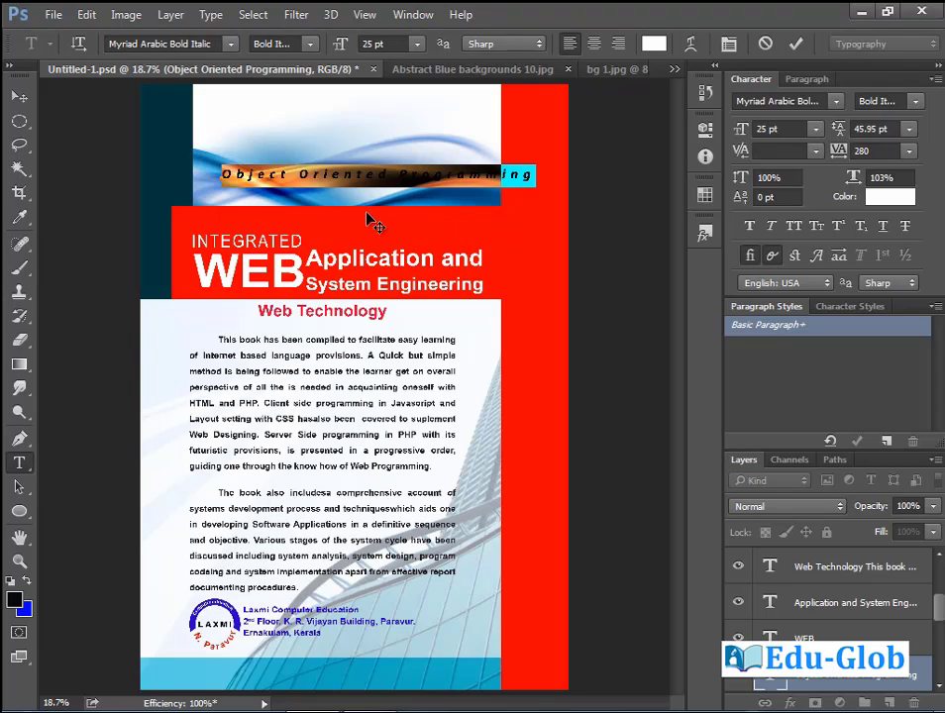
pyautogui.click(19, 96)
pyautogui.moveTo(394, 203); pyautogui.dragTo(381, 183)
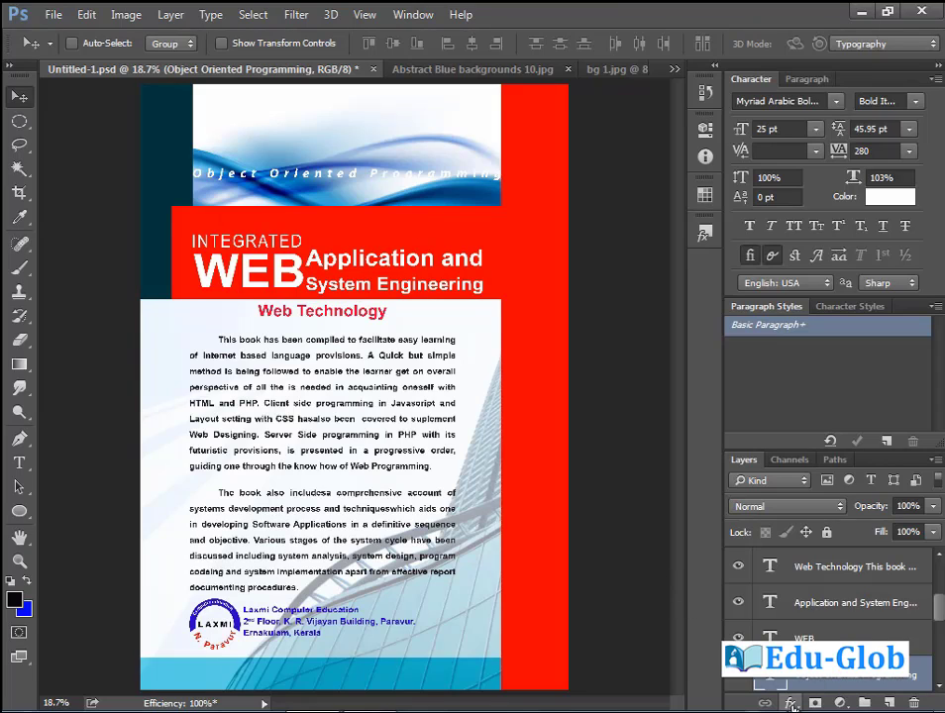
# Add a drop shadow (opacity 93, distance 15, spread 8, size 5) to the heading and raise it.
pyautogui.click(790, 703)
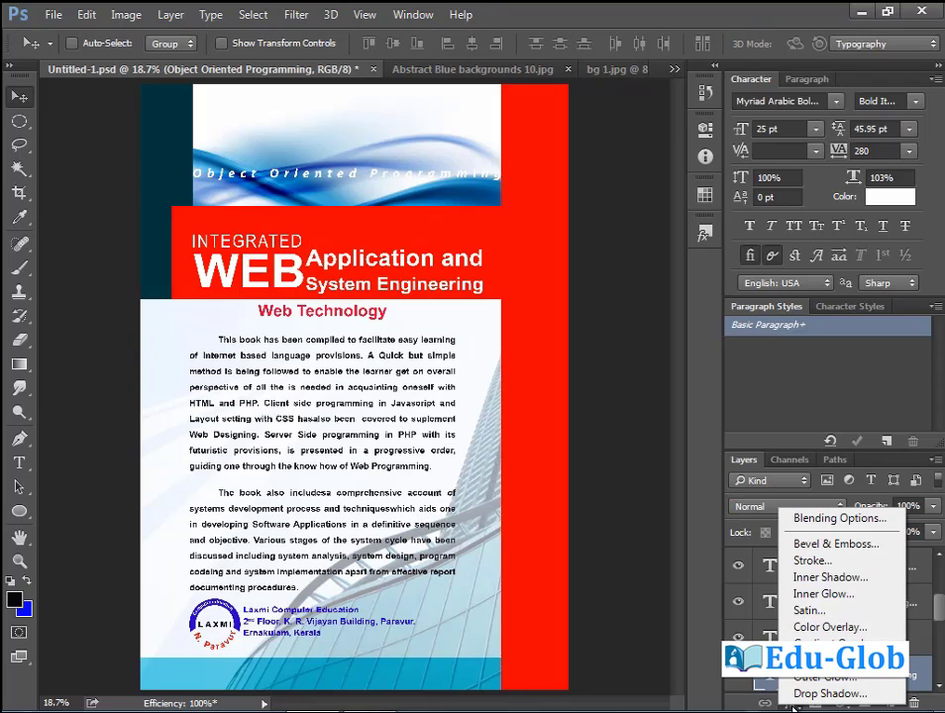
pyautogui.click(828, 694)
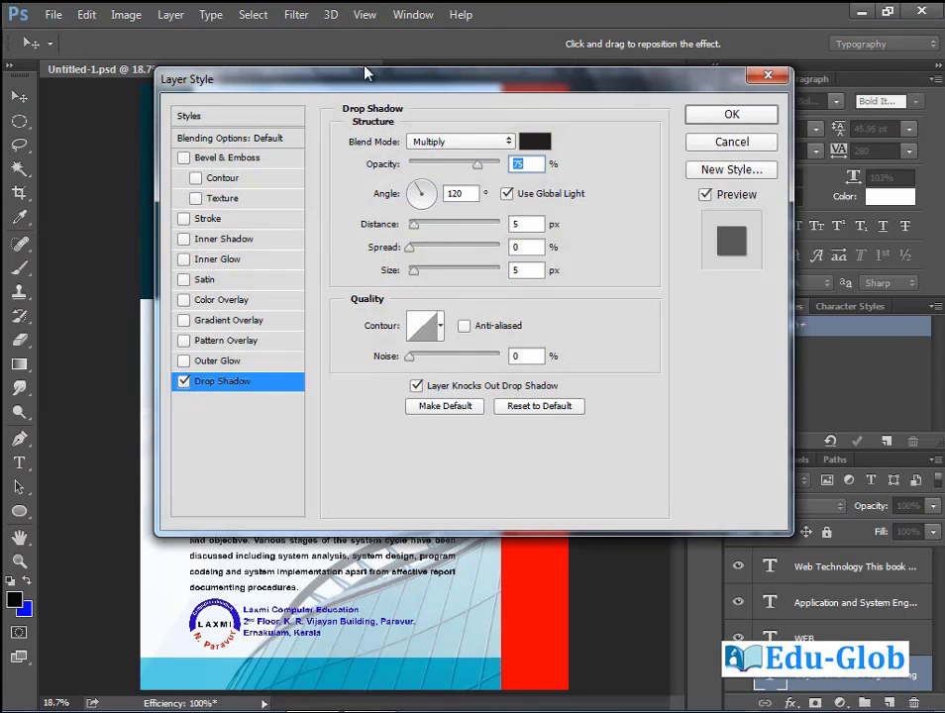
pyautogui.moveTo(365, 72); pyautogui.dragTo(318, 308)
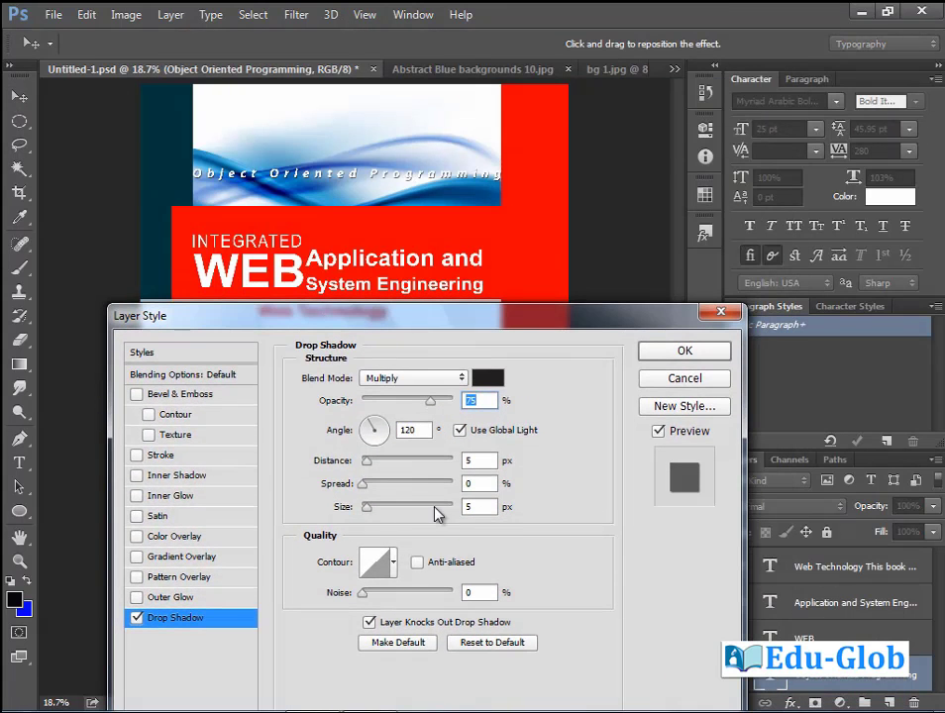
pyautogui.moveTo(443, 410); pyautogui.dragTo(449, 410)
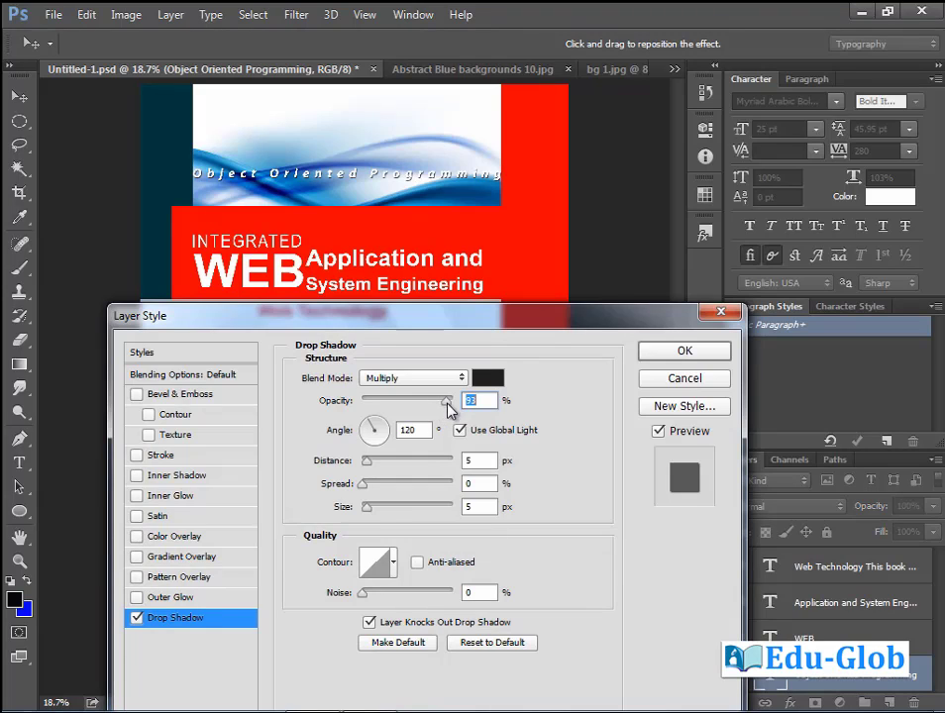
pyautogui.moveTo(366, 507); pyautogui.dragTo(370, 509)
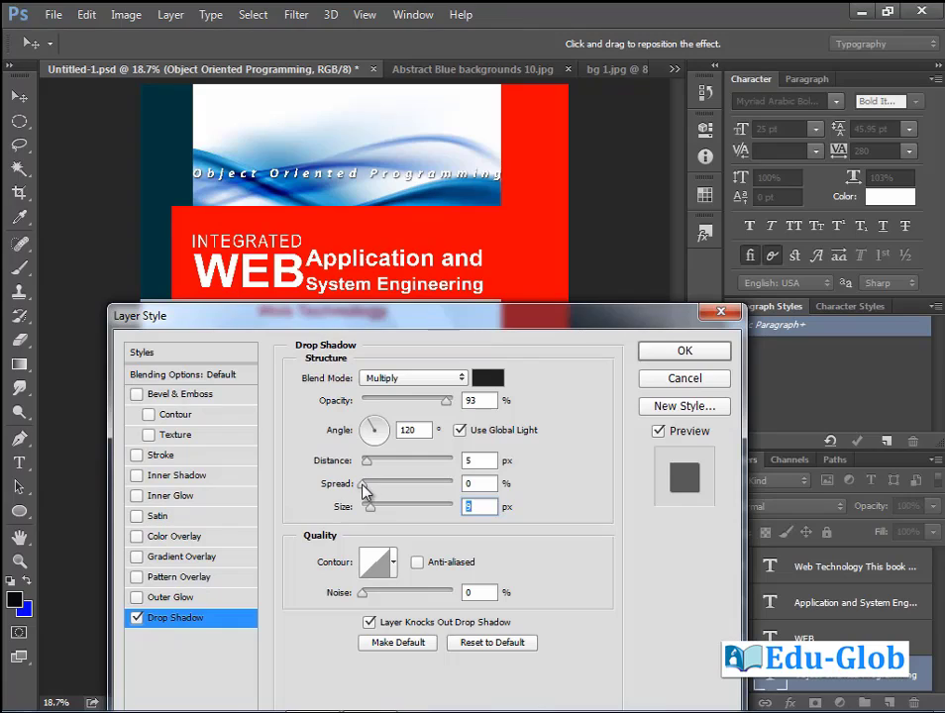
pyautogui.click(366, 485)
pyautogui.moveTo(373, 460); pyautogui.dragTo(379, 467)
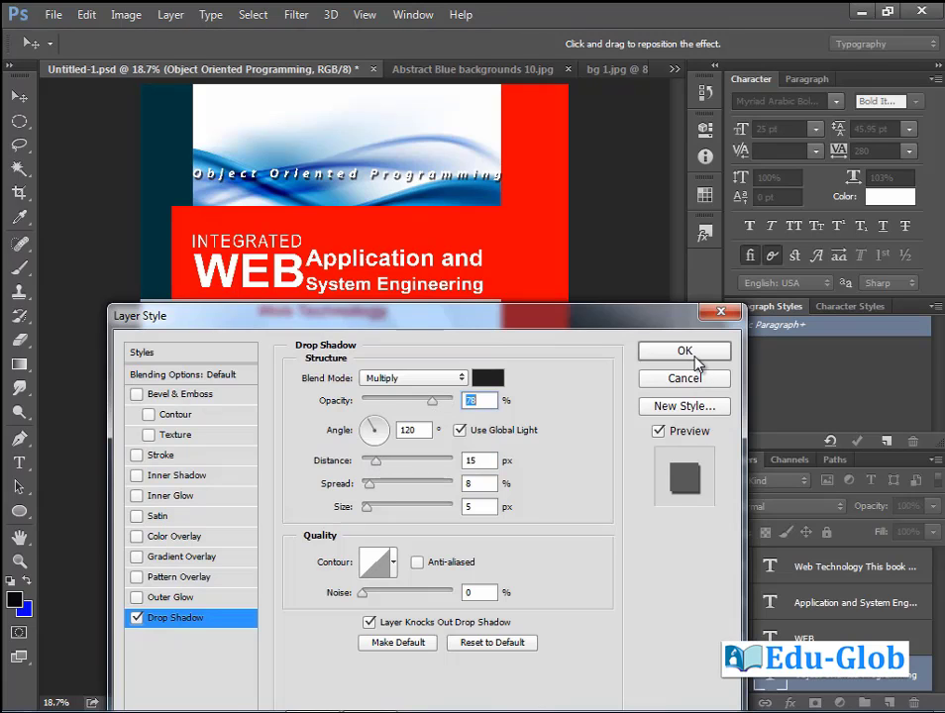
pyautogui.click(690, 357)
pyautogui.moveTo(360, 181); pyautogui.dragTo(361, 146)
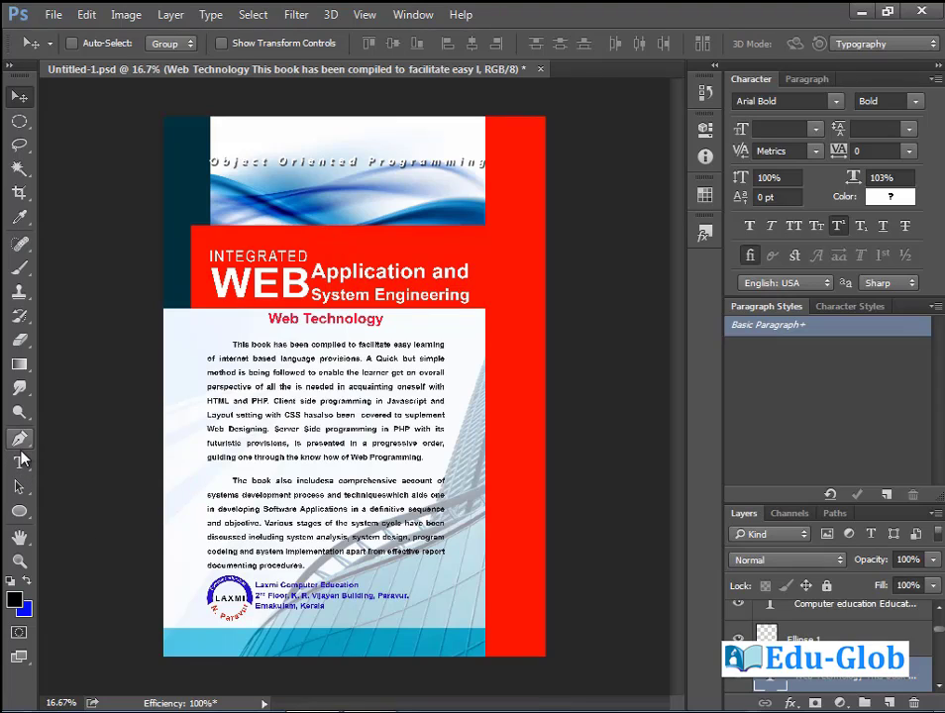
# With Layer 5 active, draw a two-anchor curved Pen path following the blue wave.
pyautogui.click(19, 438)
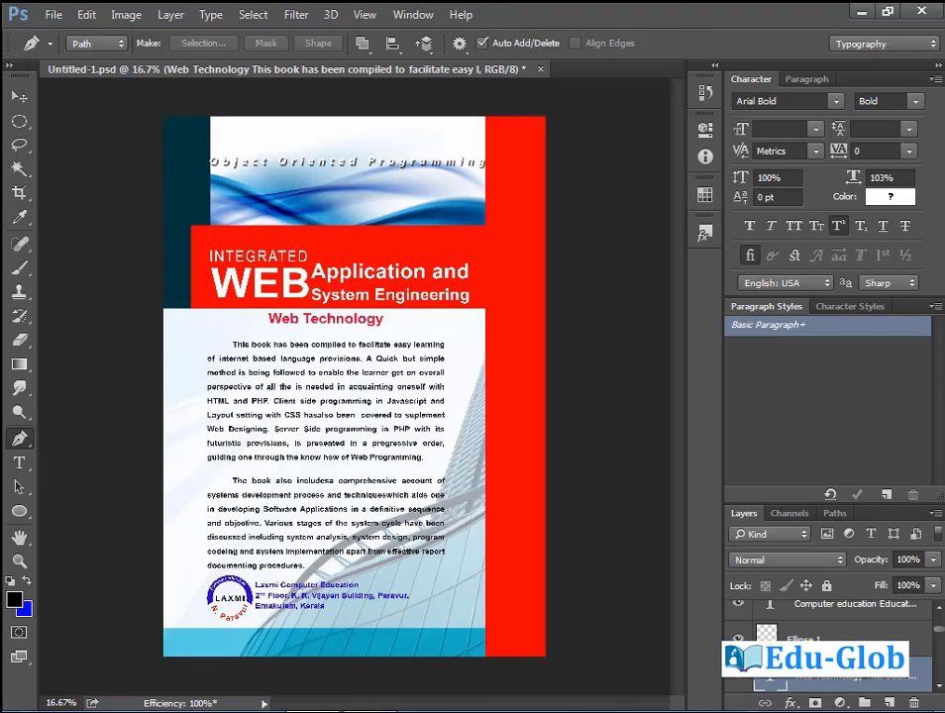
pyautogui.click(792, 678)
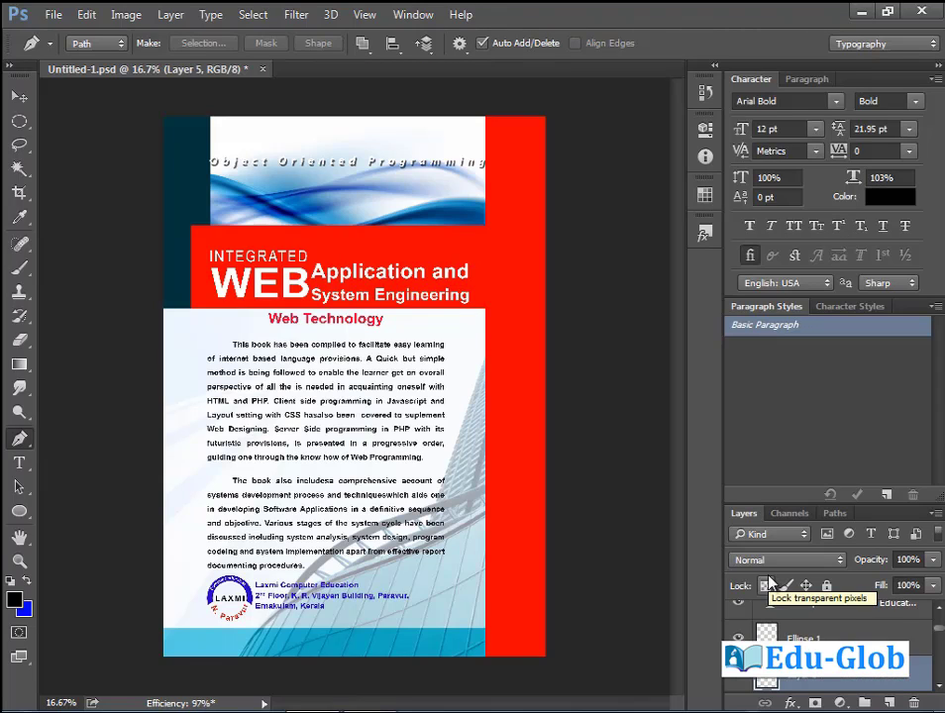
pyautogui.click(307, 221)
pyautogui.moveTo(387, 194); pyautogui.dragTo(433, 193)
pyautogui.click(475, 176)
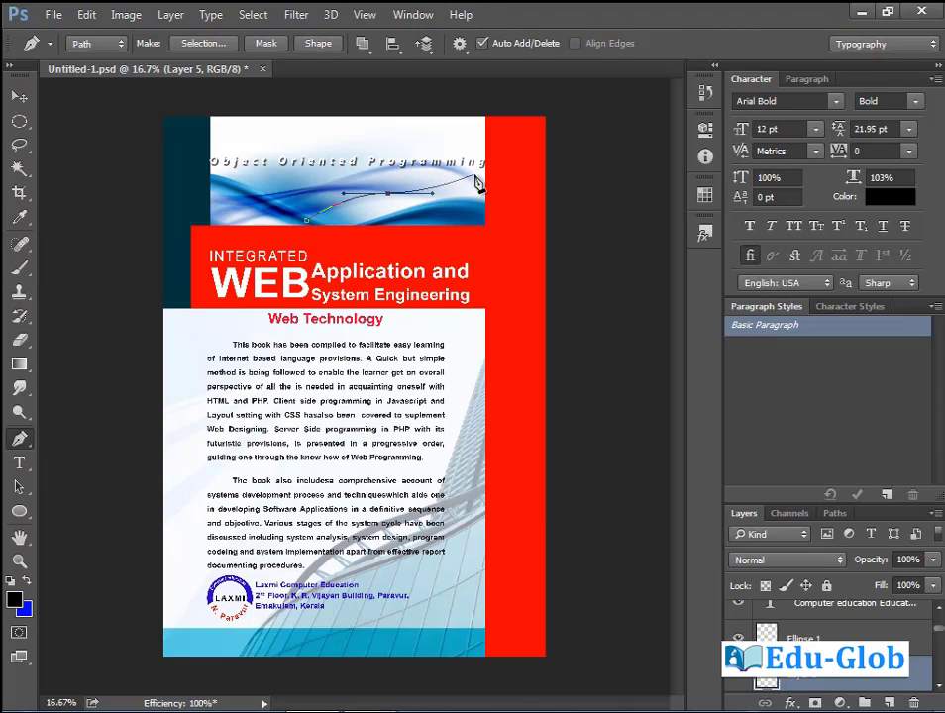
pyautogui.moveTo(506, 235); pyautogui.dragTo(536, 230)
pyautogui.click(20, 463)
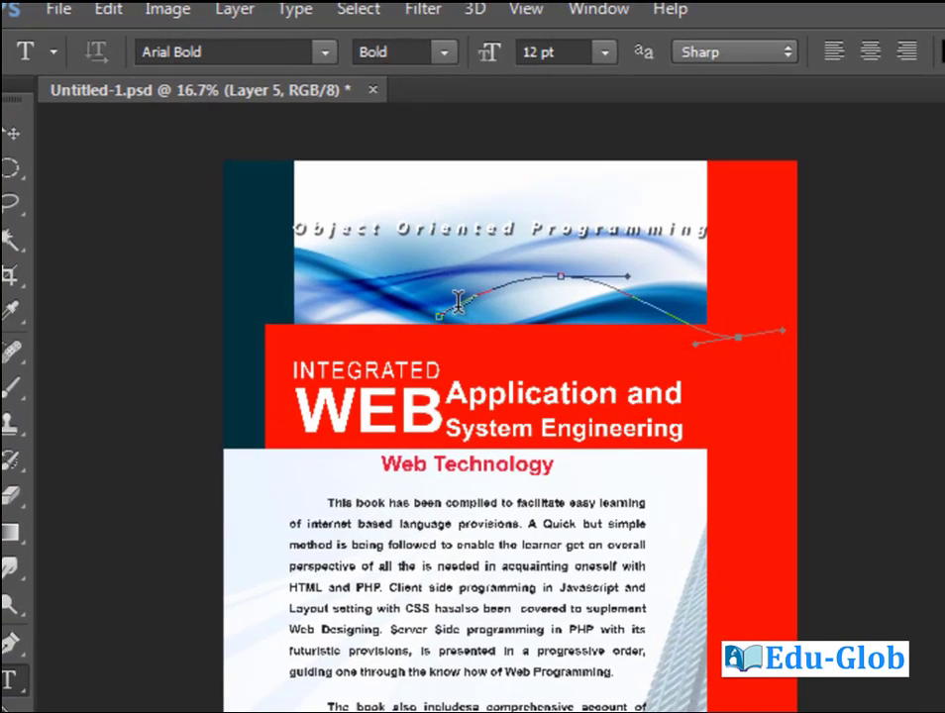
# Type 'Laxmi computer education' along the curved path.
pyautogui.click(454, 302)
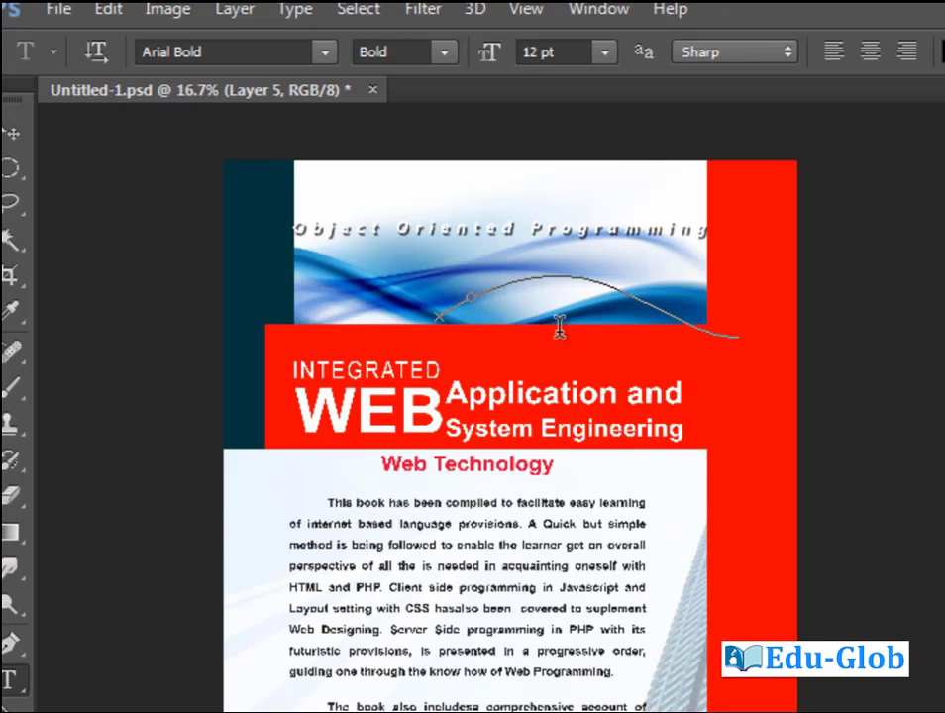
pyautogui.click(523, 274)
pyautogui.write('Layout content')
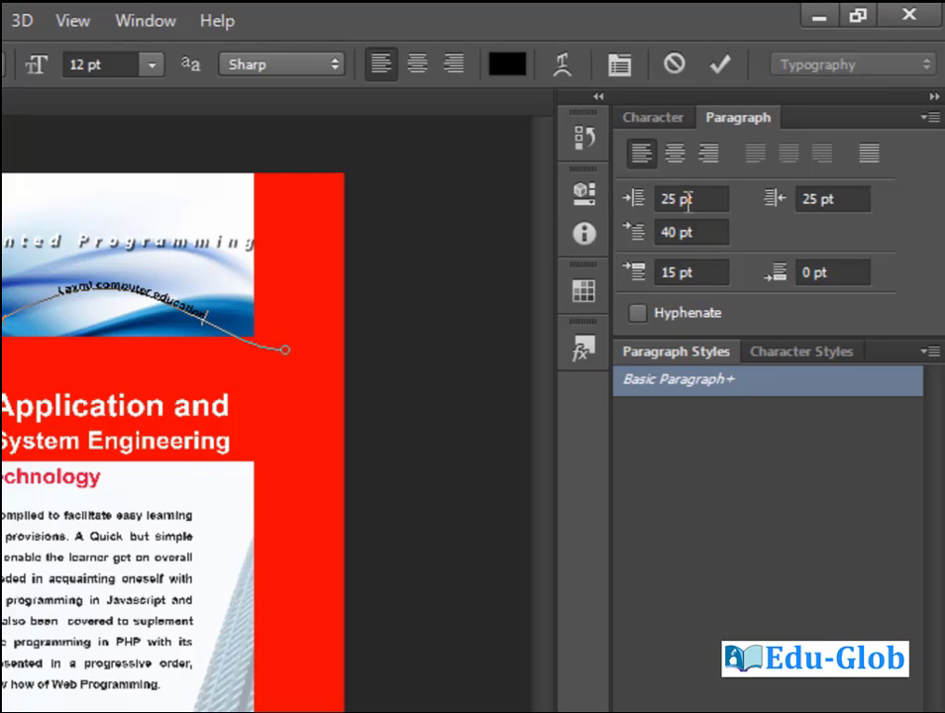
# Set left, first-line, right indents and space-before to 0 pt, then enlarge the text to 23 pt.
pyautogui.doubleClick(665, 198)
pyautogui.press('BackSpace')
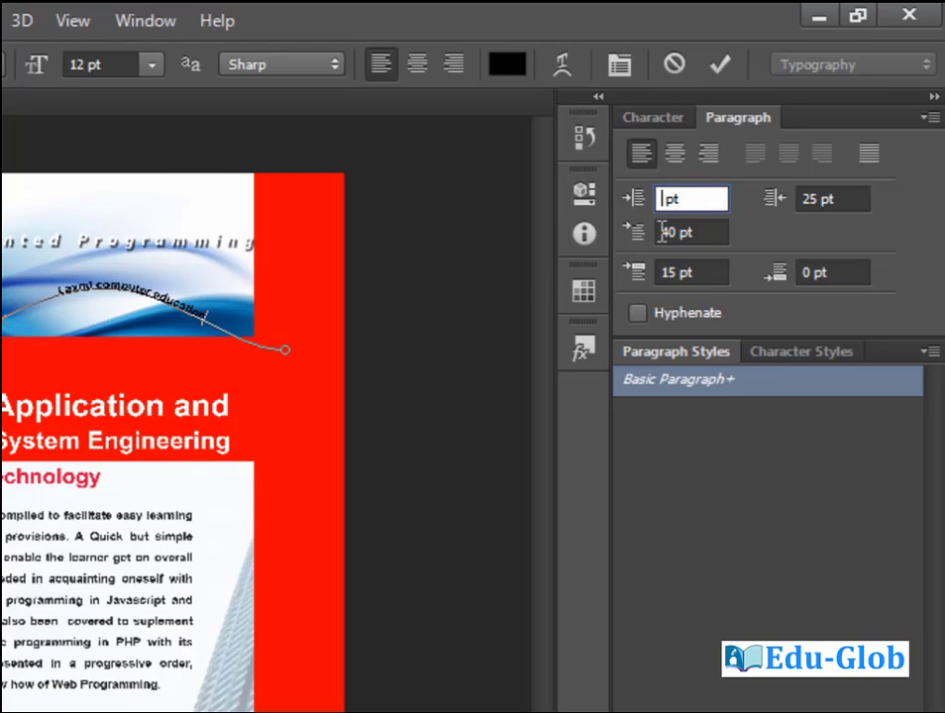
pyautogui.write('0')
pyautogui.doubleClick(681, 229)
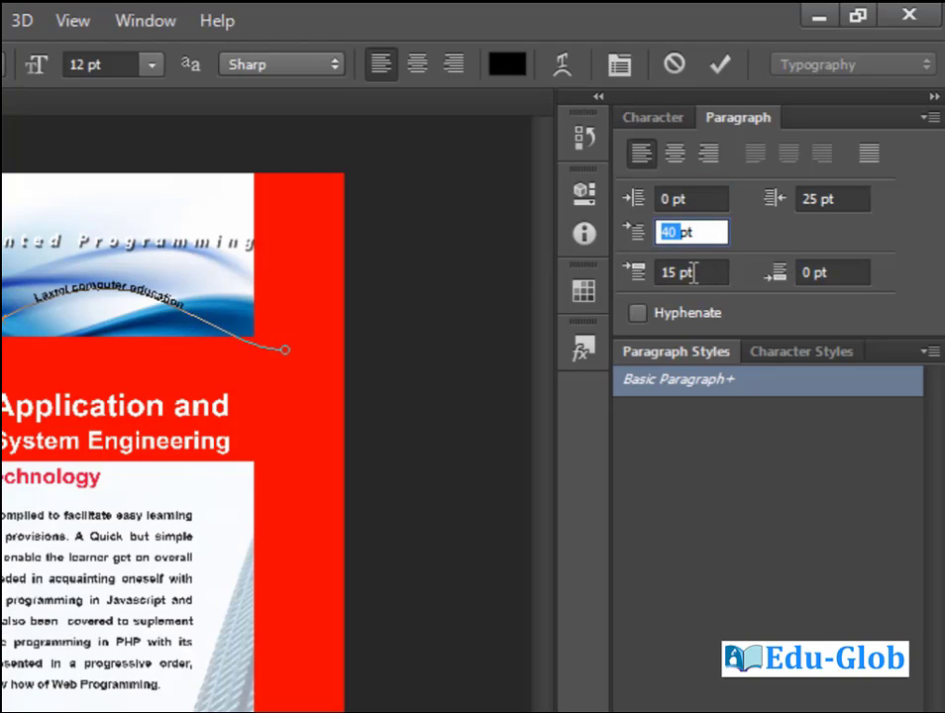
pyautogui.write('0')
pyautogui.doubleClick(683, 272)
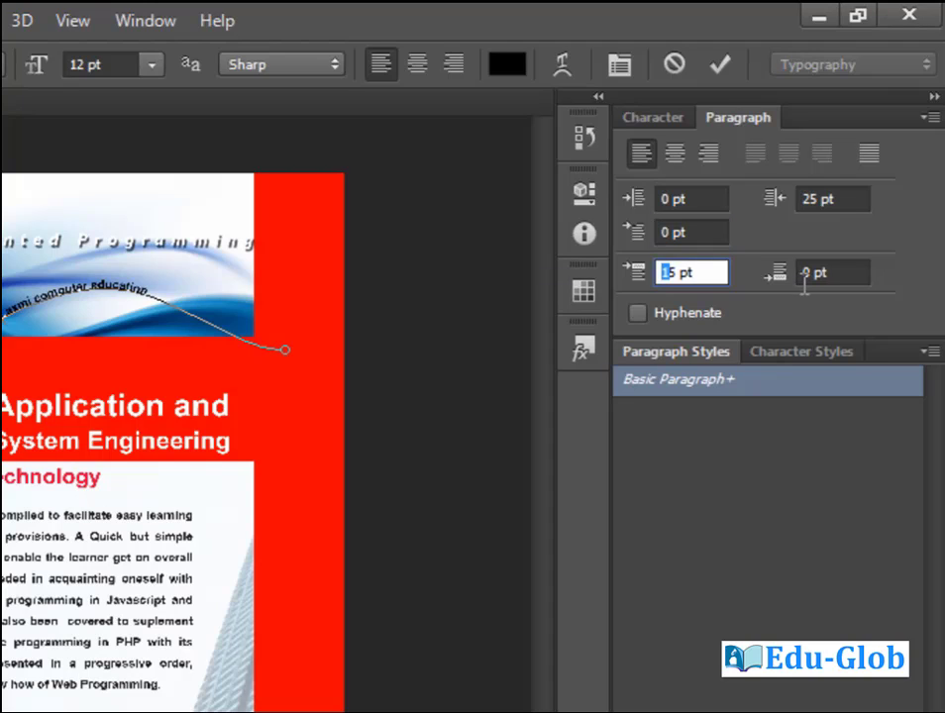
pyautogui.write('0')
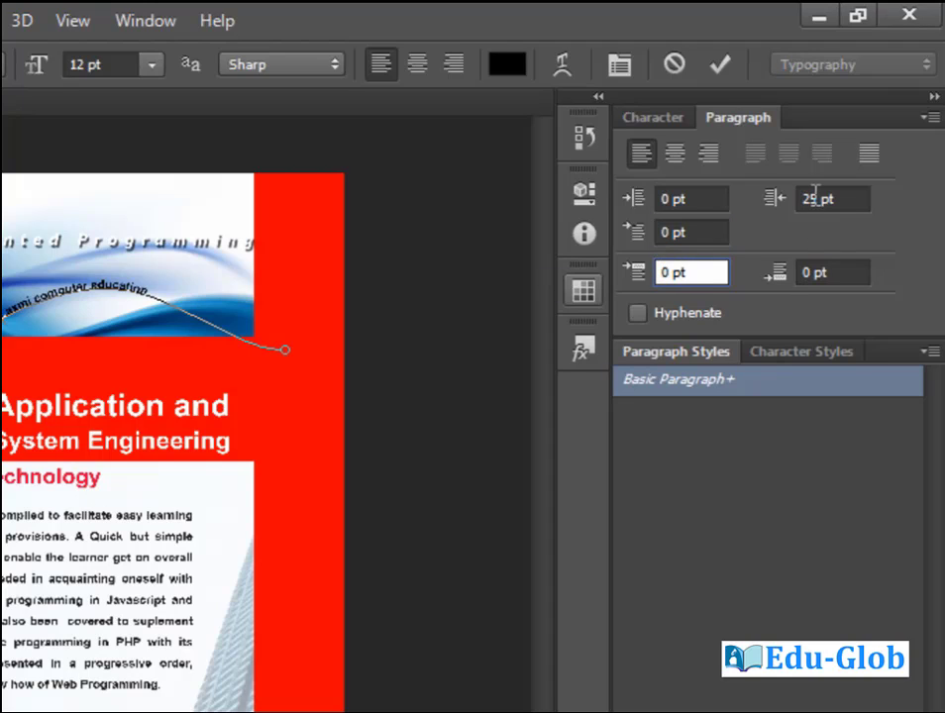
pyautogui.doubleClick(811, 198)
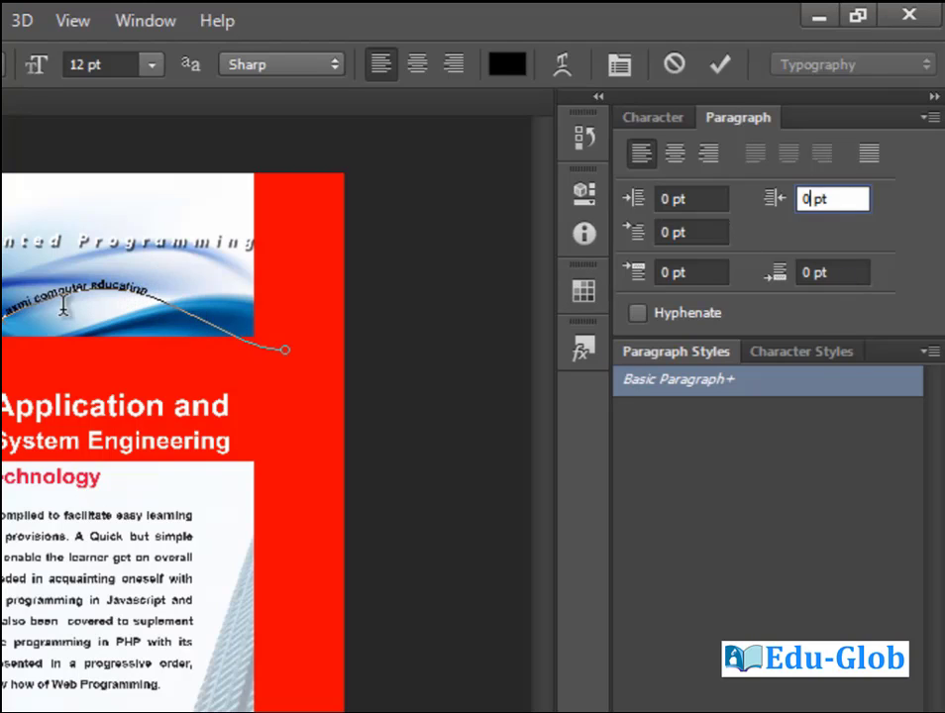
pyautogui.press('Return')
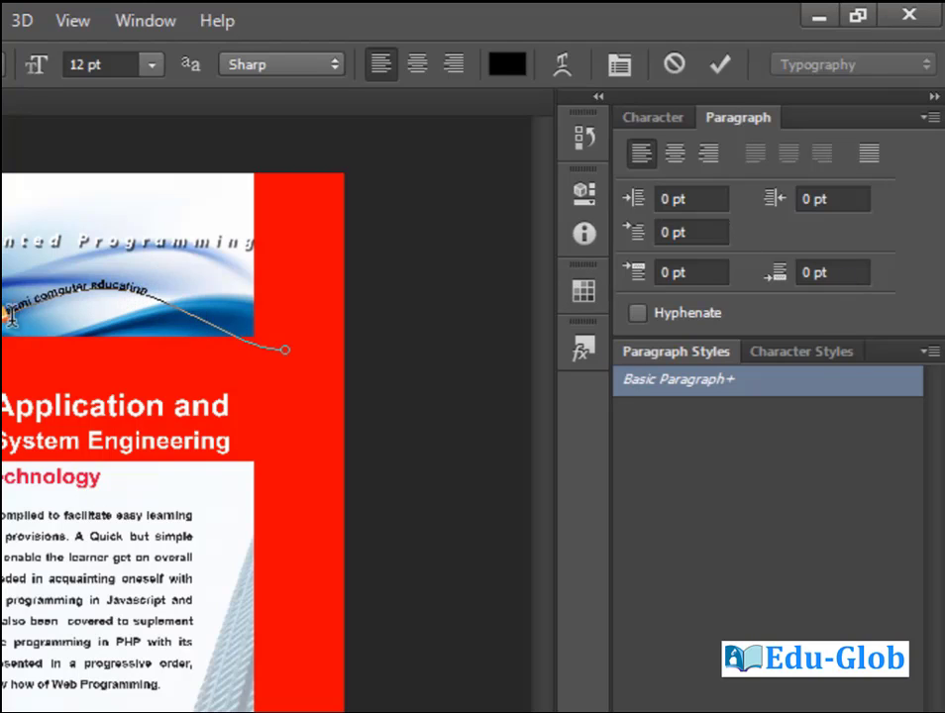
pyautogui.moveTo(5, 300); pyautogui.dragTo(205, 306)
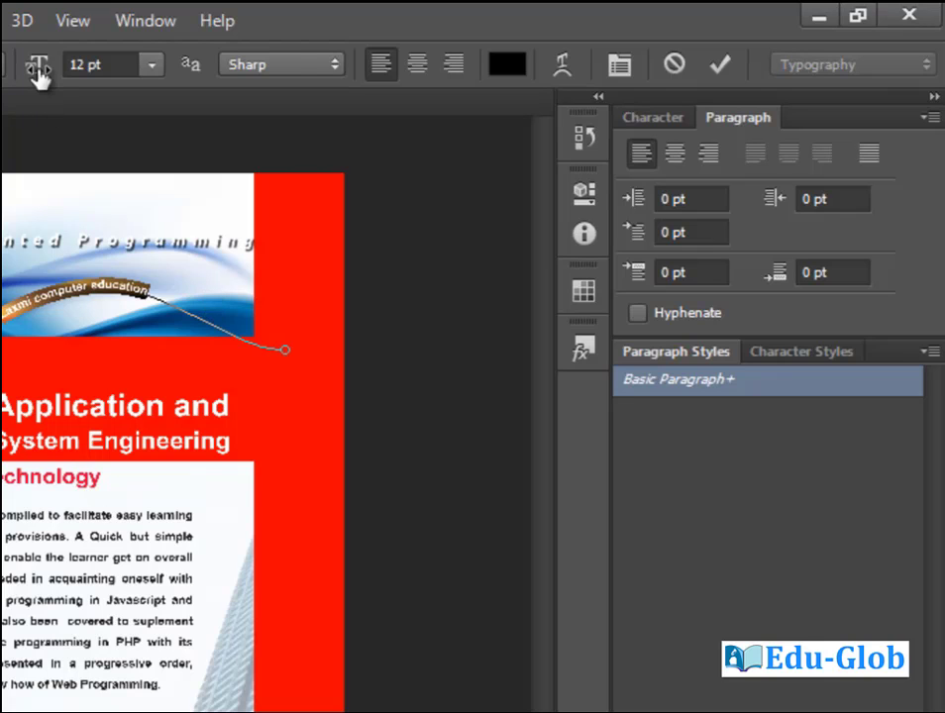
pyautogui.moveTo(37, 71); pyautogui.dragTo(60, 69)
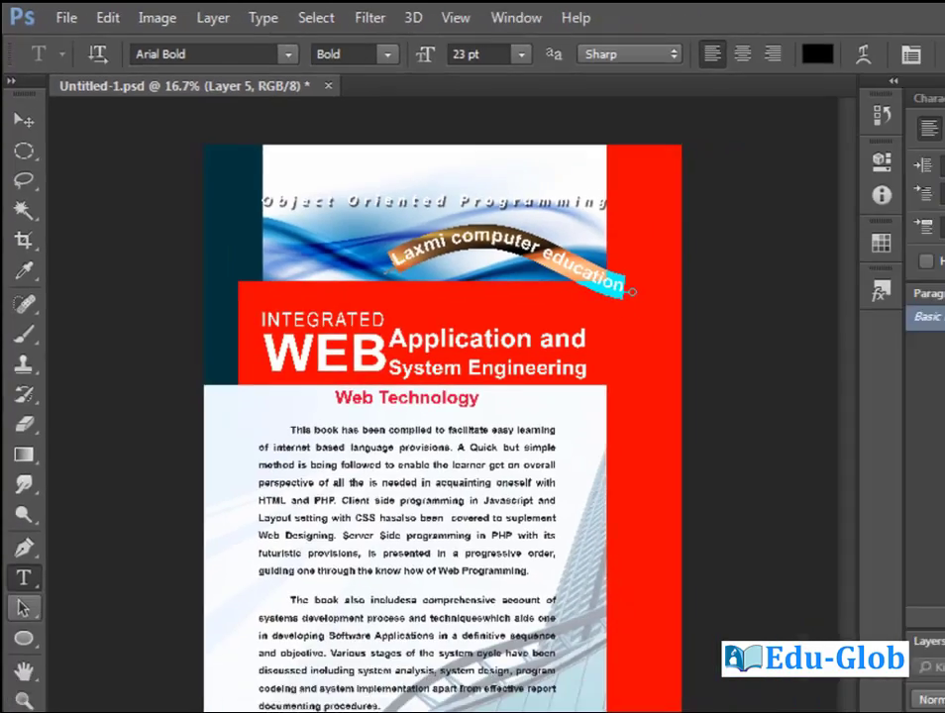
# Colour the path text a bright, fully saturated yellow.
pyautogui.click(13, 601)
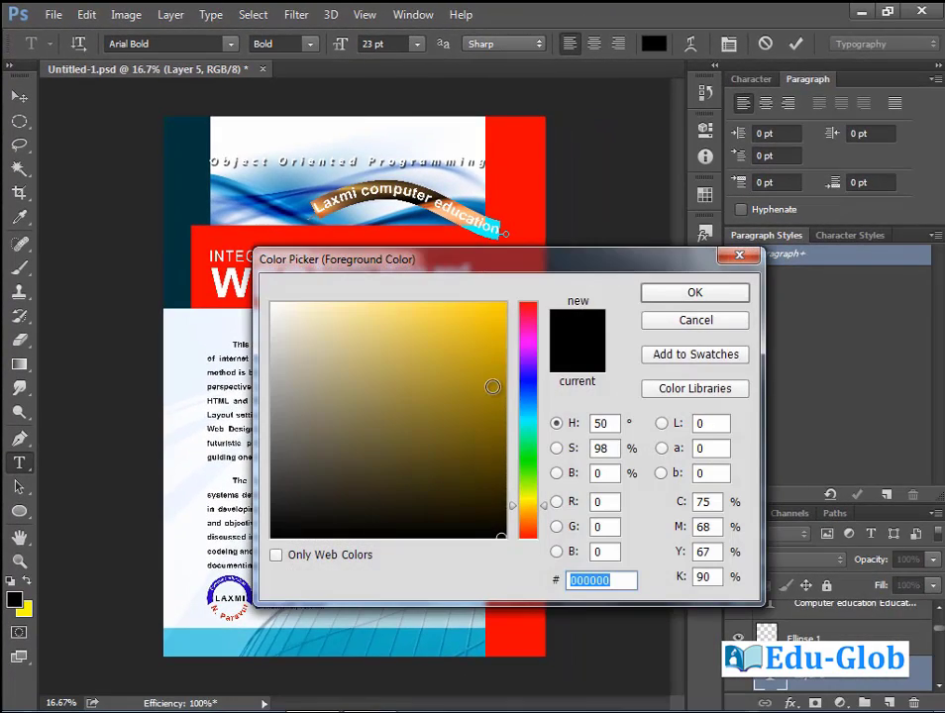
pyautogui.moveTo(533, 506); pyautogui.dragTo(533, 495)
pyautogui.click(489, 327)
pyautogui.click(504, 304)
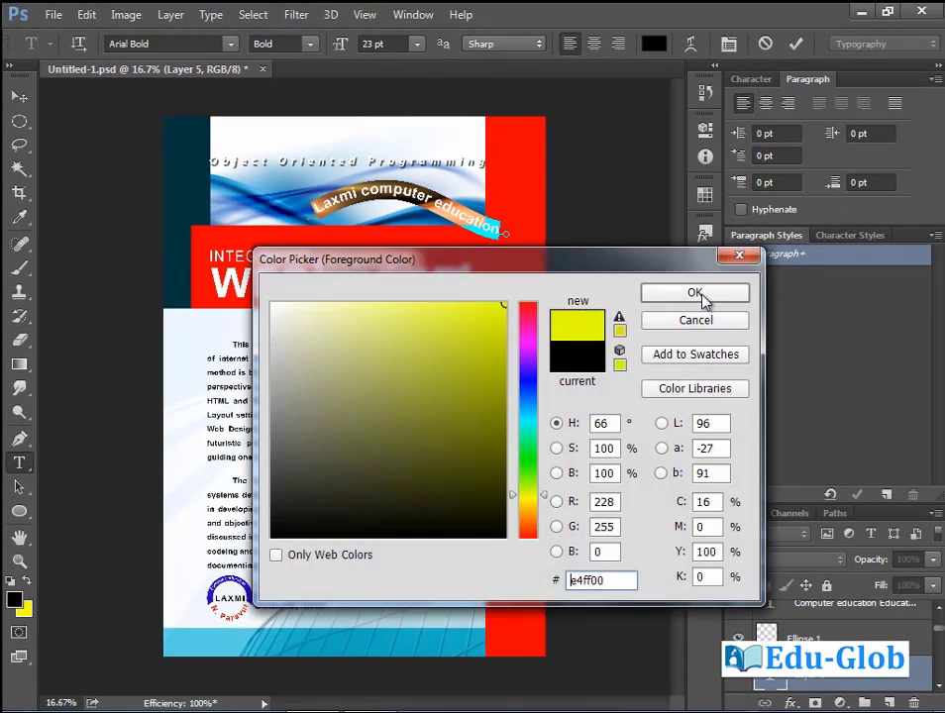
pyautogui.click(695, 293)
# Move the curved text down onto the red band, then select the Web Technology body text layer.
pyautogui.click(19, 96)
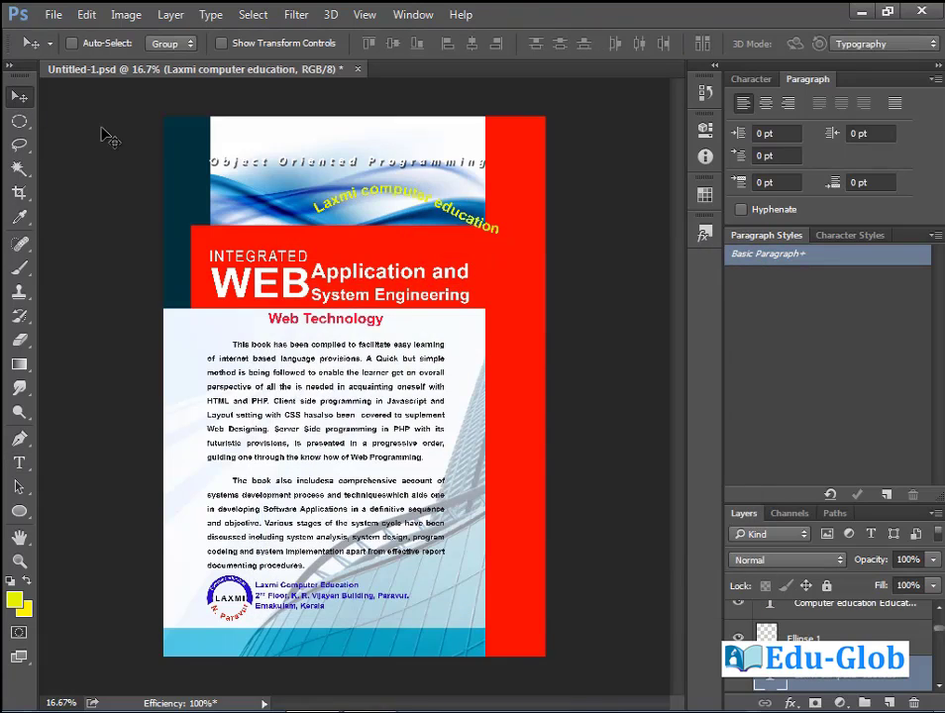
pyautogui.moveTo(424, 212); pyautogui.dragTo(436, 260)
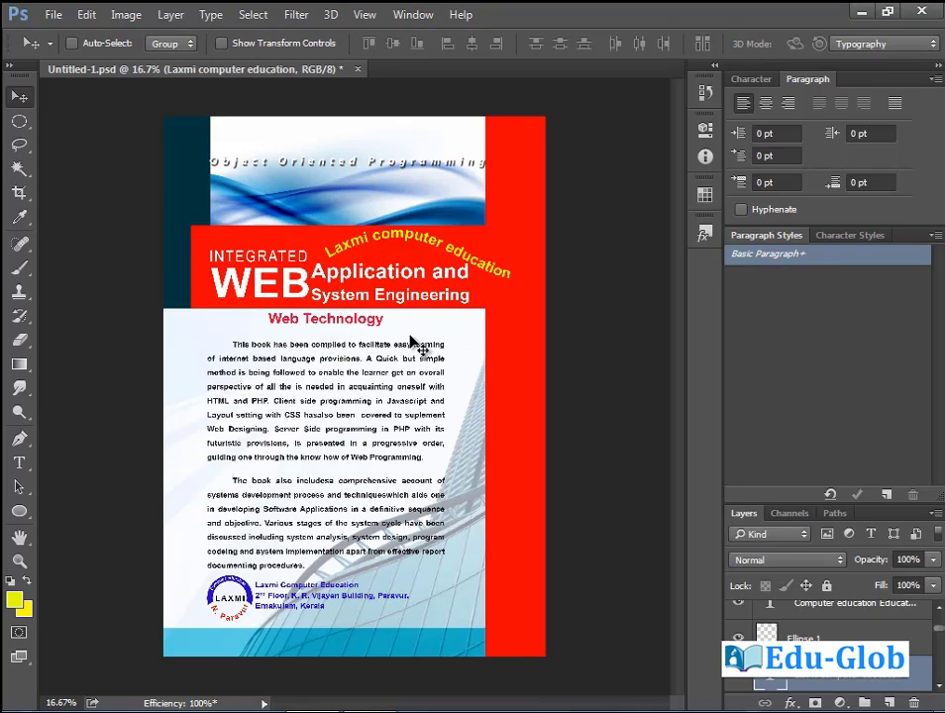
pyautogui.keyDown('ctrl'); pyautogui.click(354, 366); pyautogui.keyUp('ctrl')
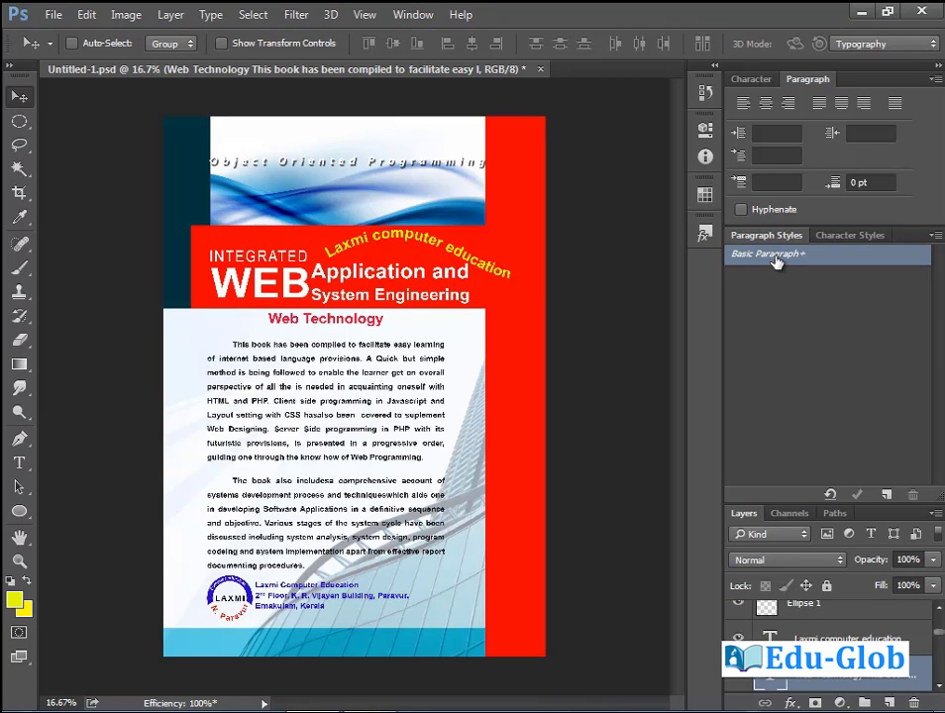
pyautogui.doubleClick(776, 257)
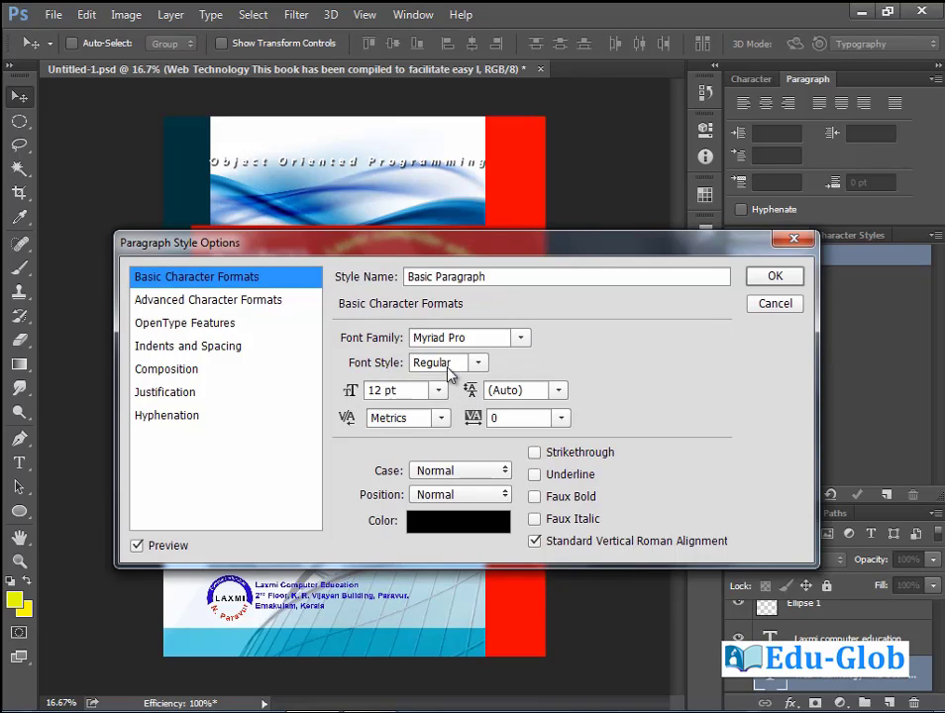
pyautogui.click(477, 364)
pyautogui.click(487, 373)
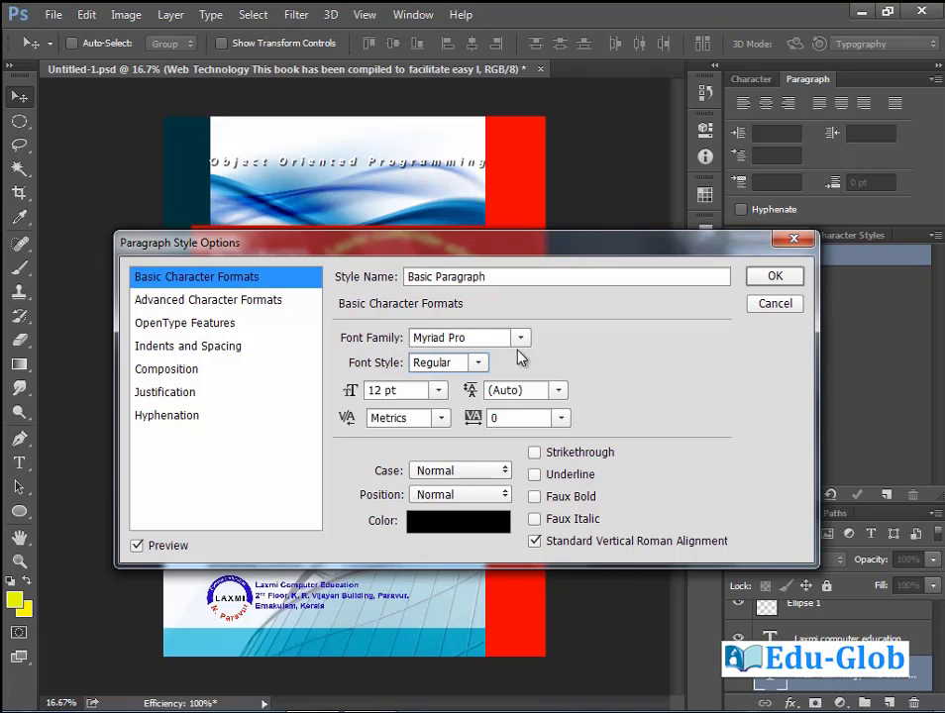
pyautogui.click(519, 338)
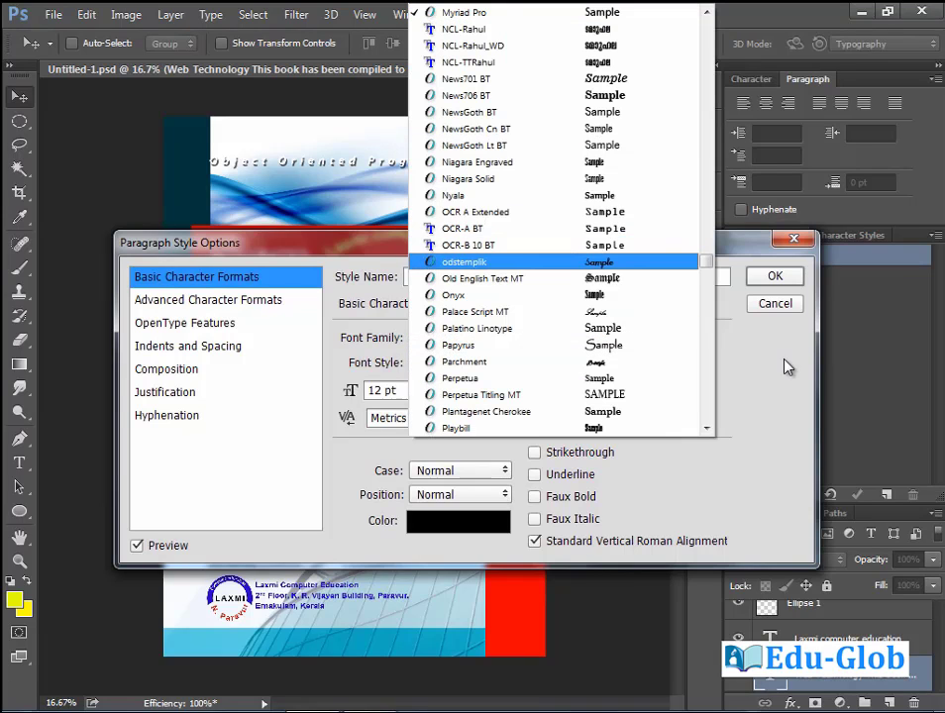
pyautogui.click(786, 368)
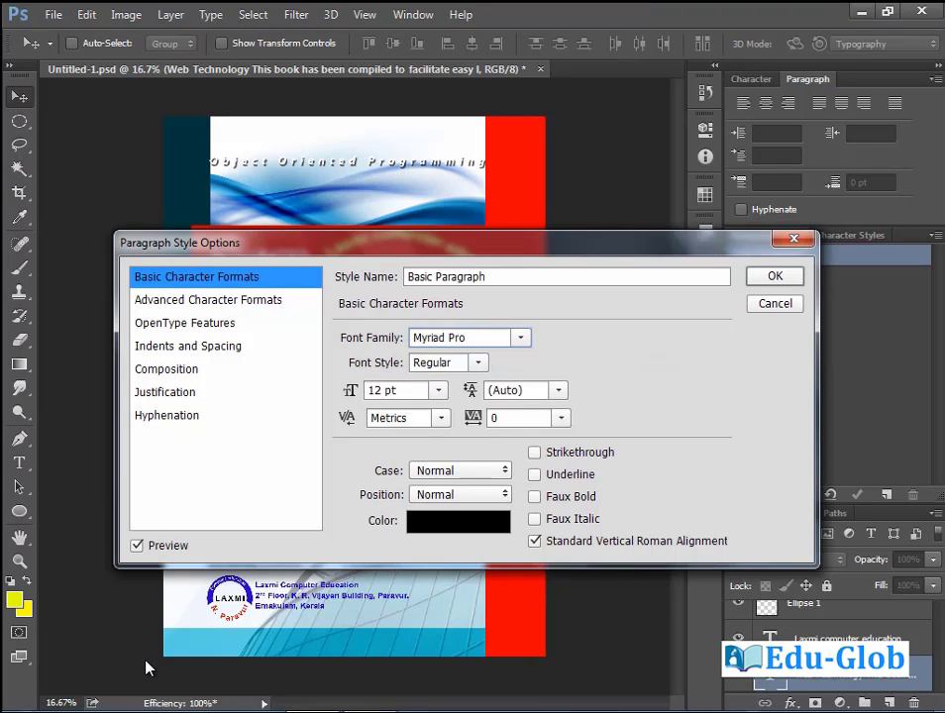
pyautogui.click(448, 523)
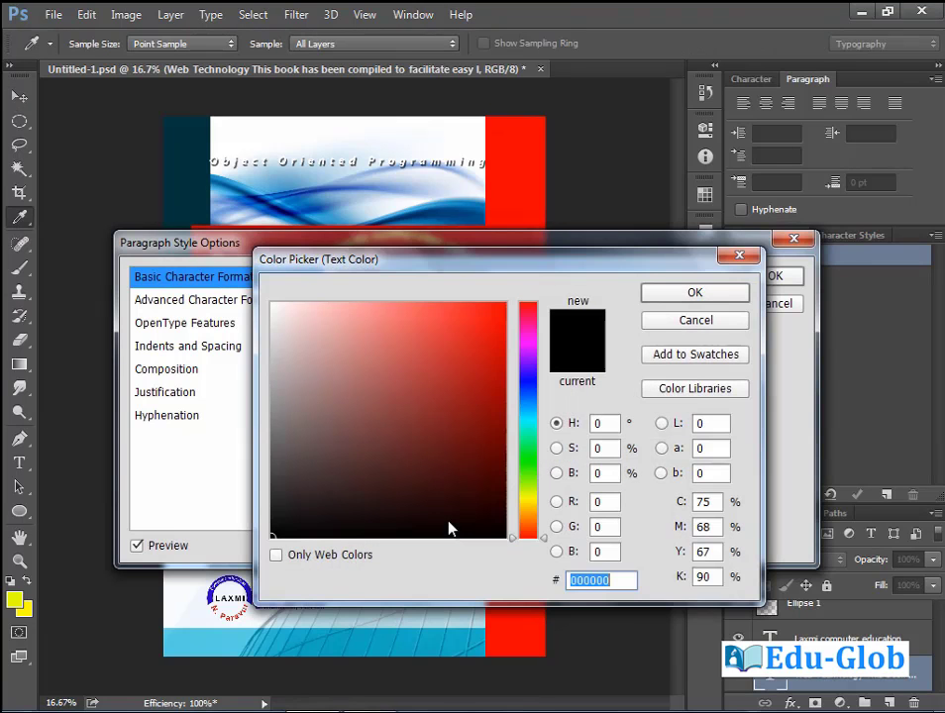
pyautogui.click(728, 328)
pyautogui.click(782, 307)
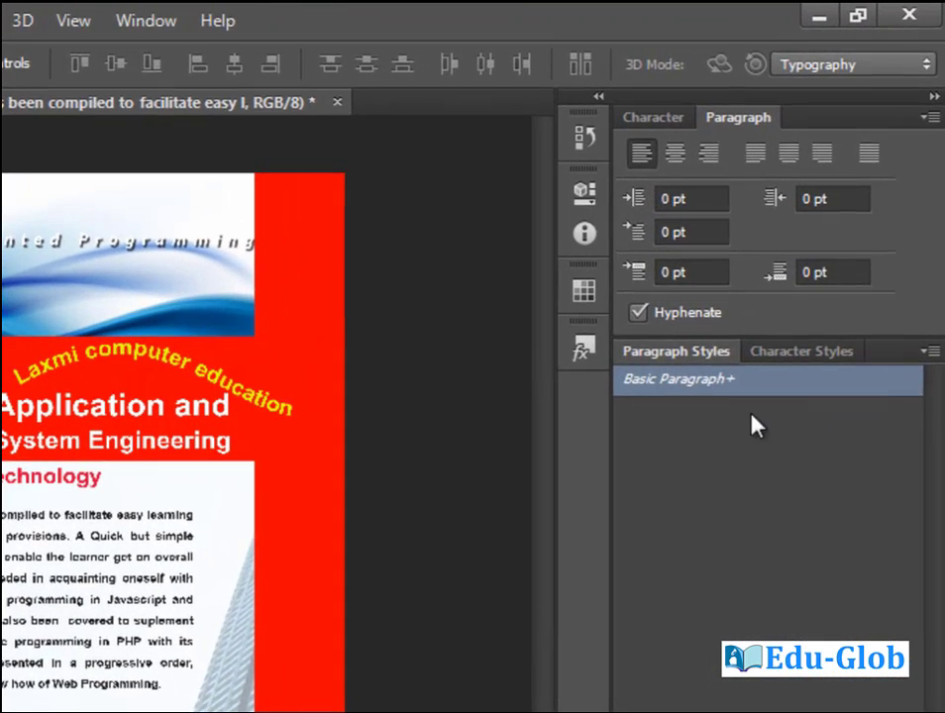
pyautogui.click(931, 355)
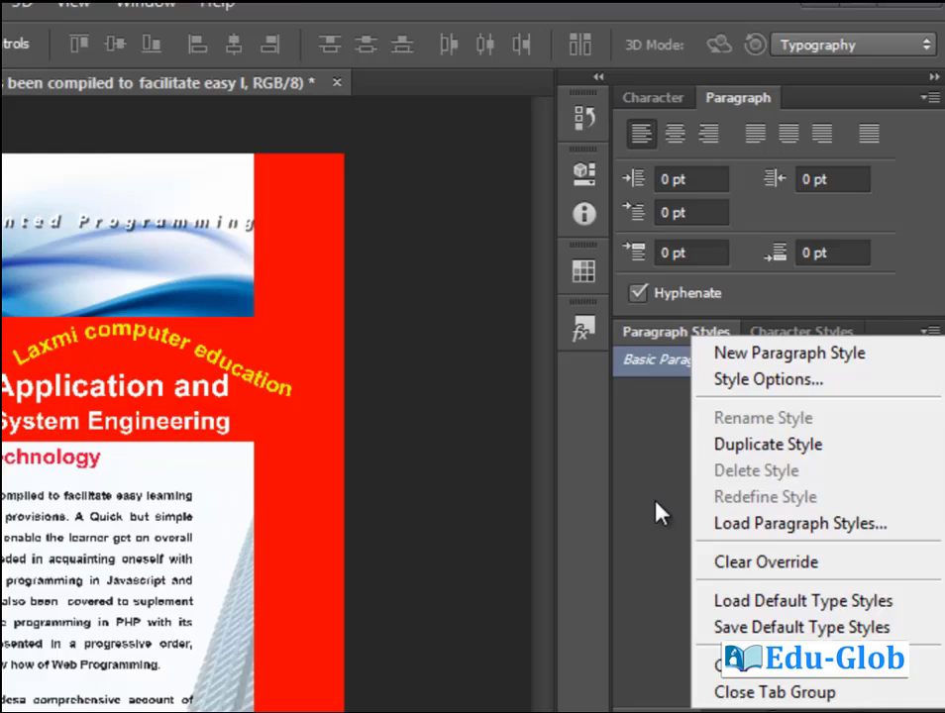
# Create Paragraph Style 1 and rename it 'new style' in its options.
pyautogui.click(658, 529)
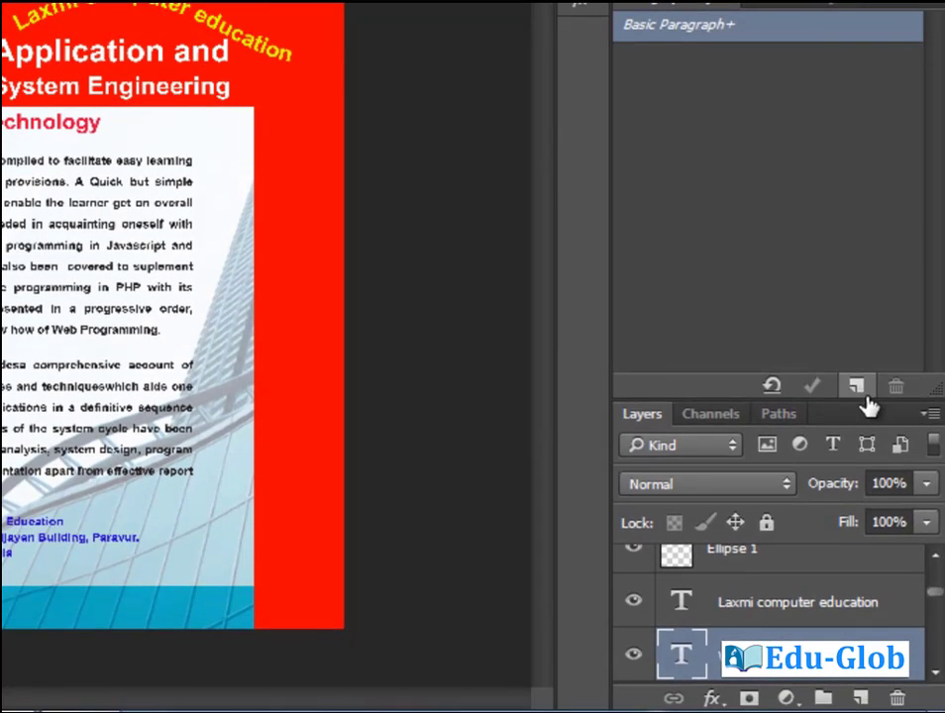
pyautogui.click(859, 394)
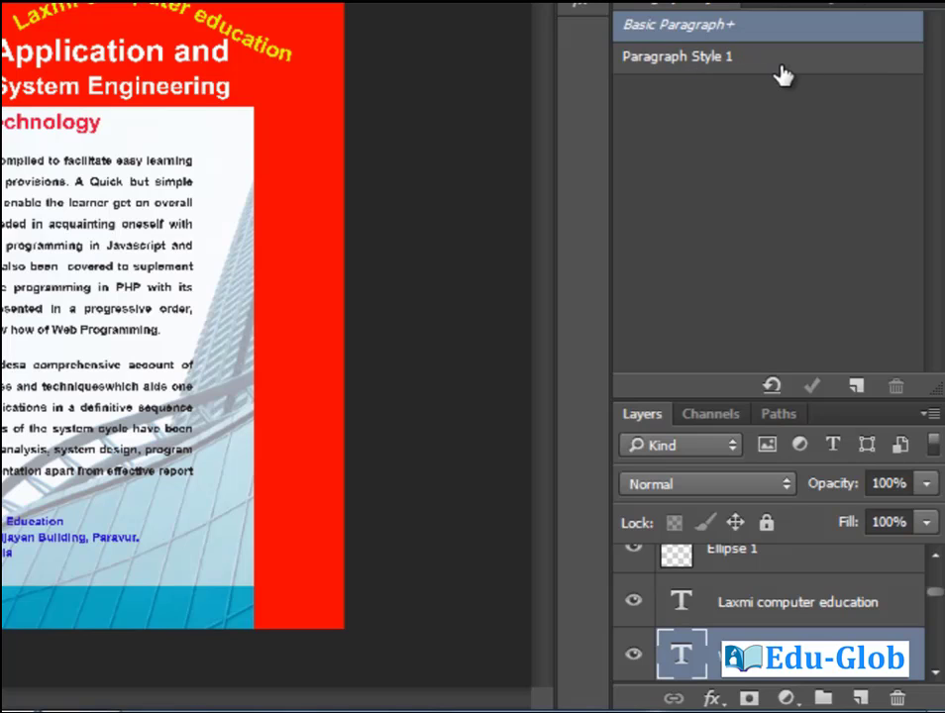
pyautogui.doubleClick(718, 59)
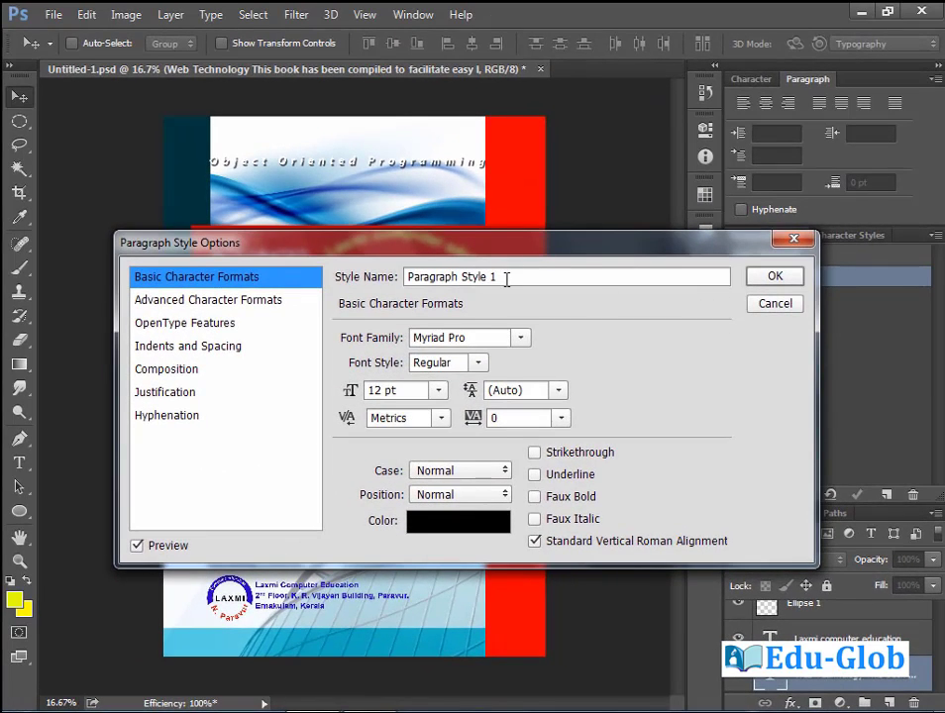
pyautogui.moveTo(506, 278); pyautogui.dragTo(367, 279)
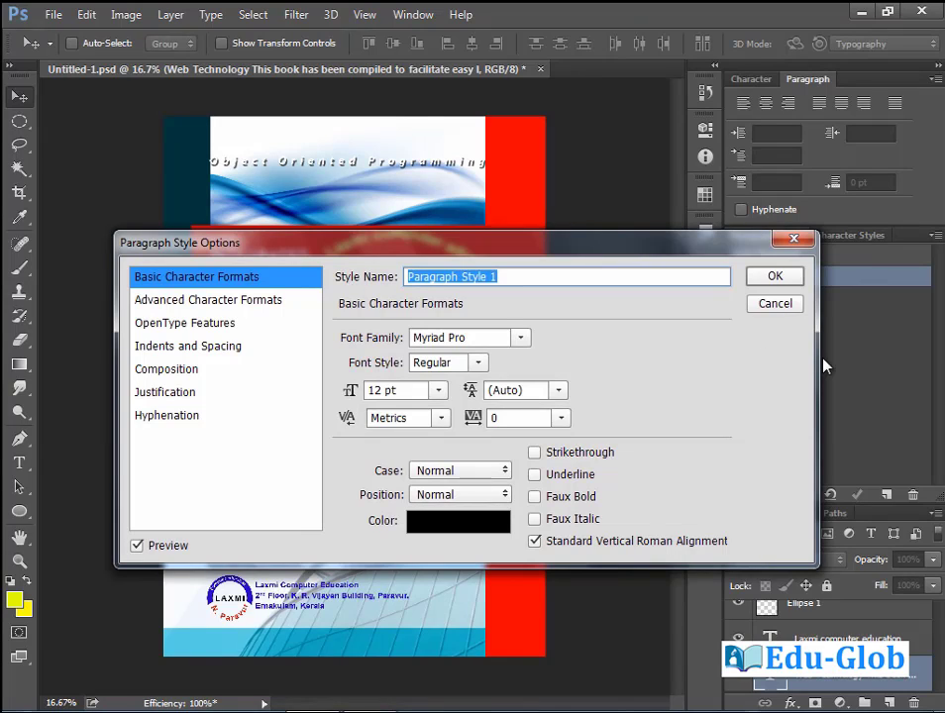
pyautogui.write('new style')
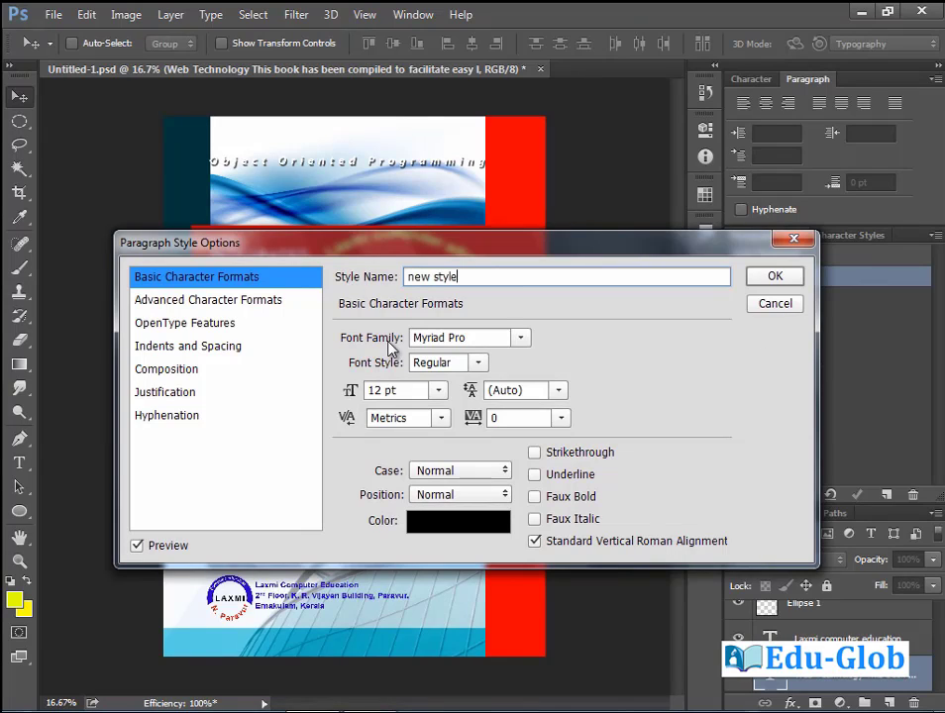
# Set the style's font to Franklin Gothic Demi, 18 pt size with 18 pt leading.
pyautogui.click(521, 339)
pyautogui.scroll(20, 536, 57)
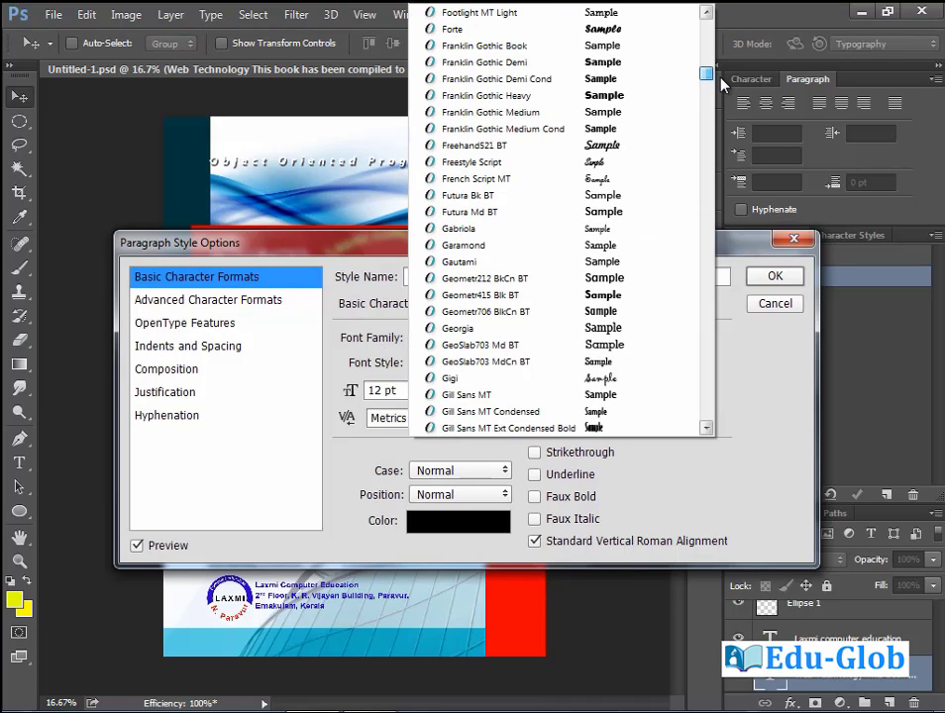
pyautogui.click(532, 67)
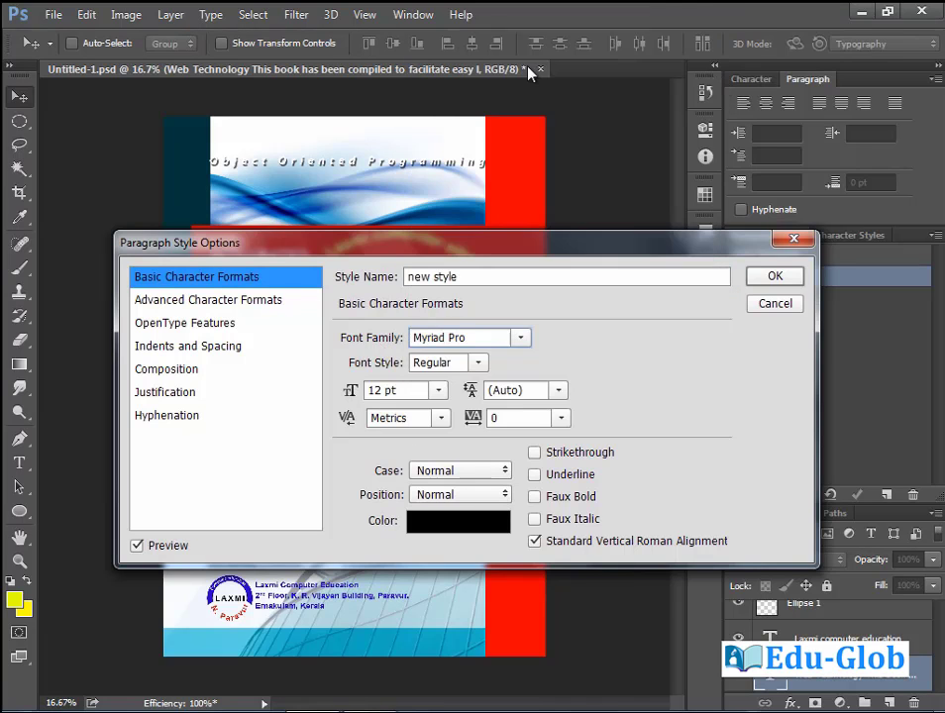
pyautogui.click(438, 390)
pyautogui.click(411, 260)
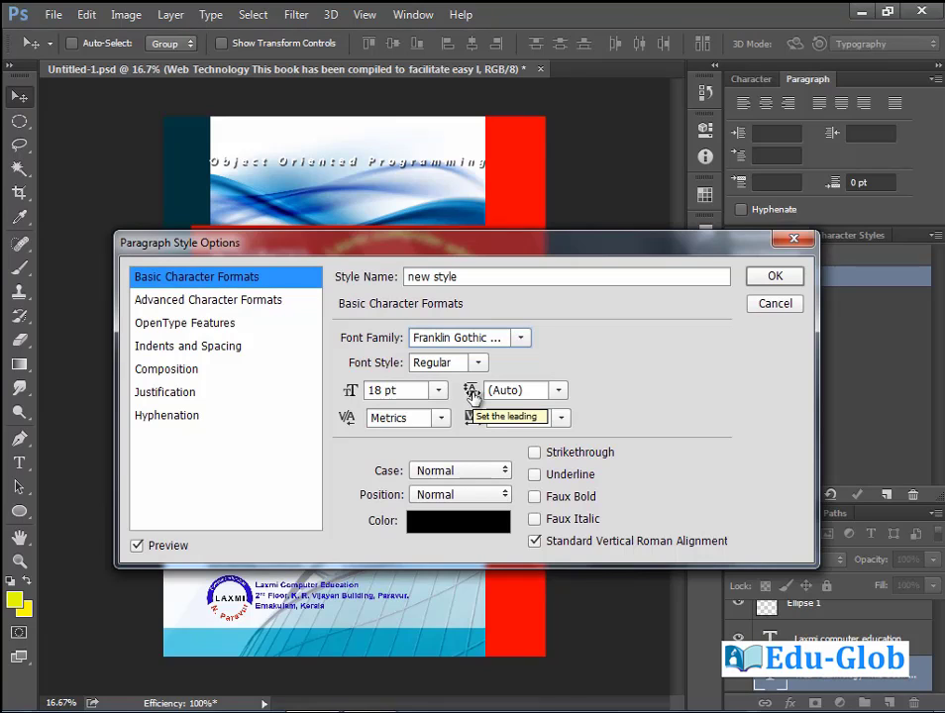
pyautogui.click(560, 392)
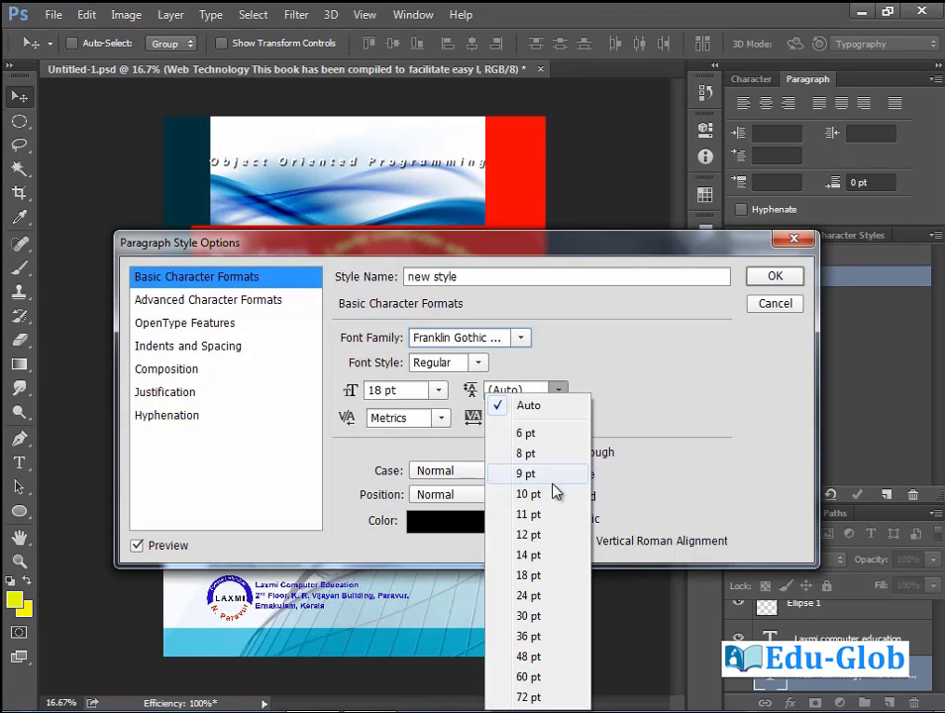
pyautogui.click(545, 576)
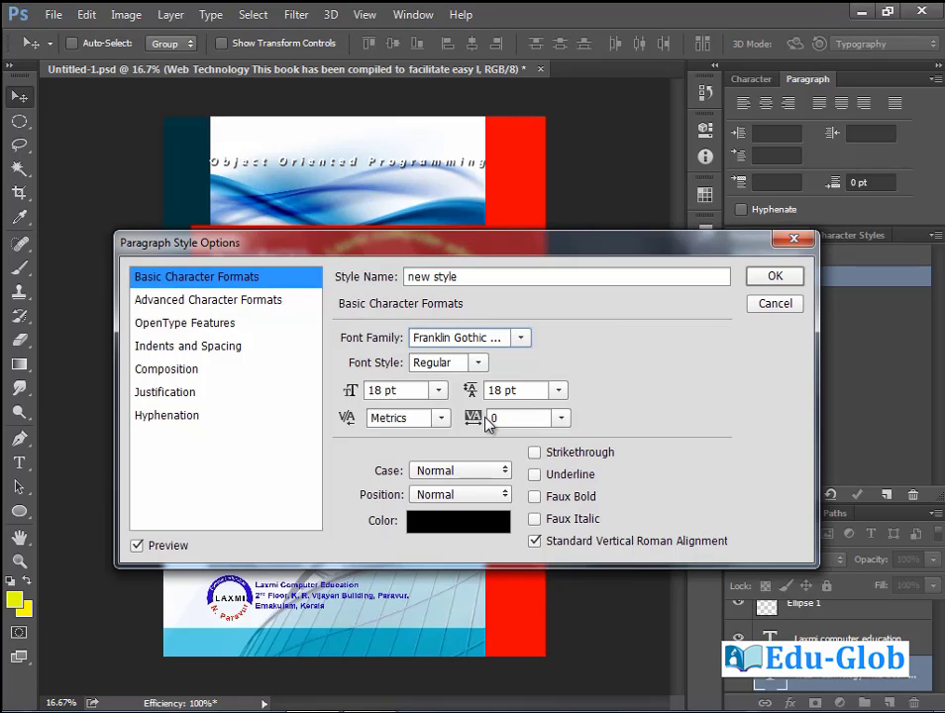
# Set Case to All Caps with Normal position and bring up the text colour chooser.
pyautogui.click(505, 474)
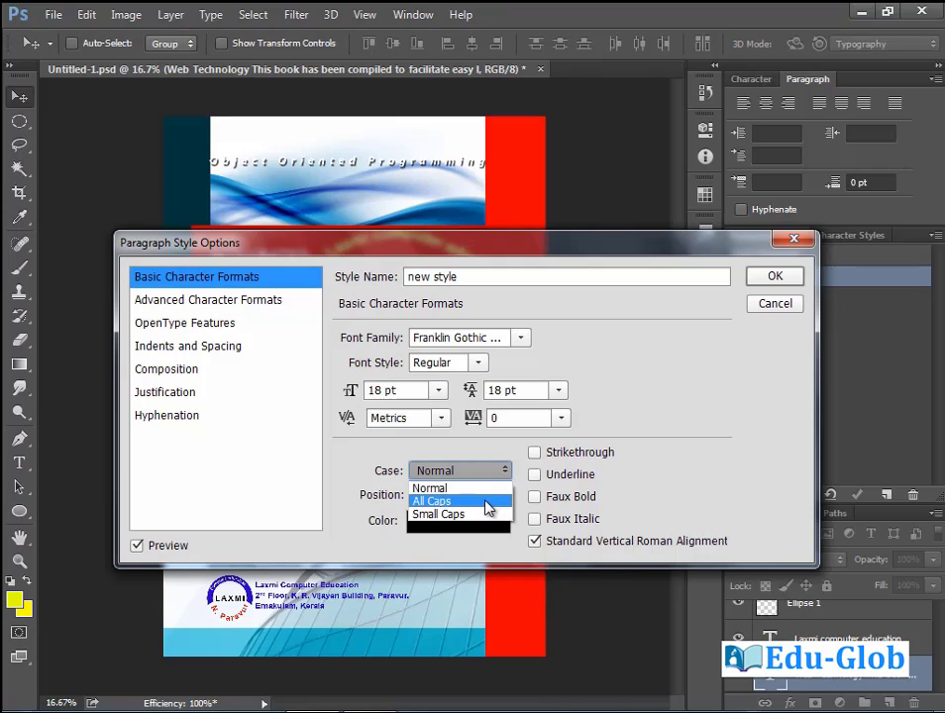
pyautogui.click(471, 502)
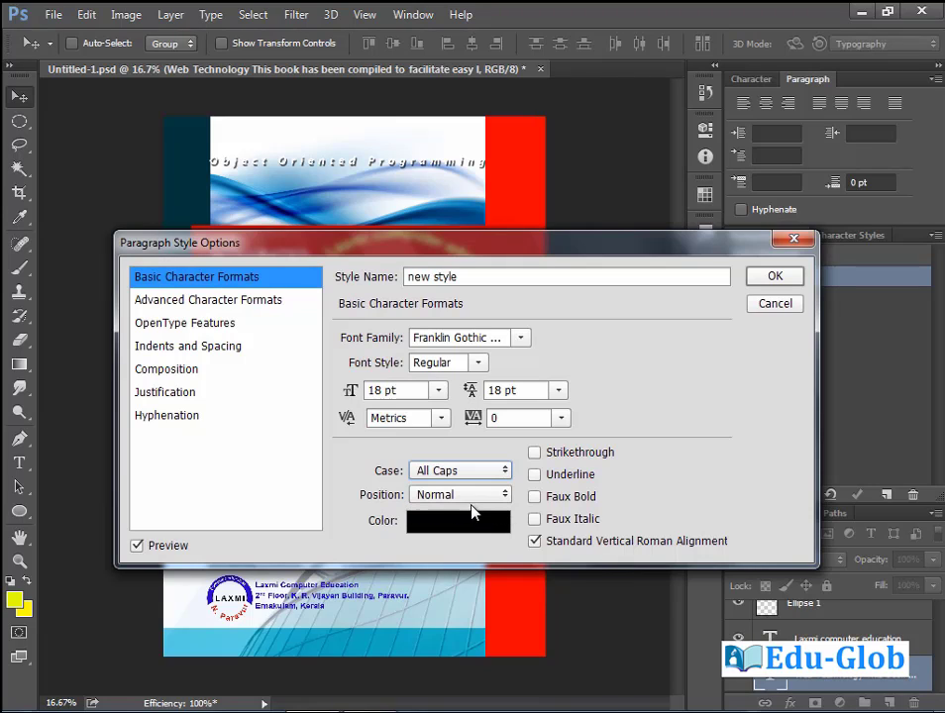
pyautogui.click(505, 496)
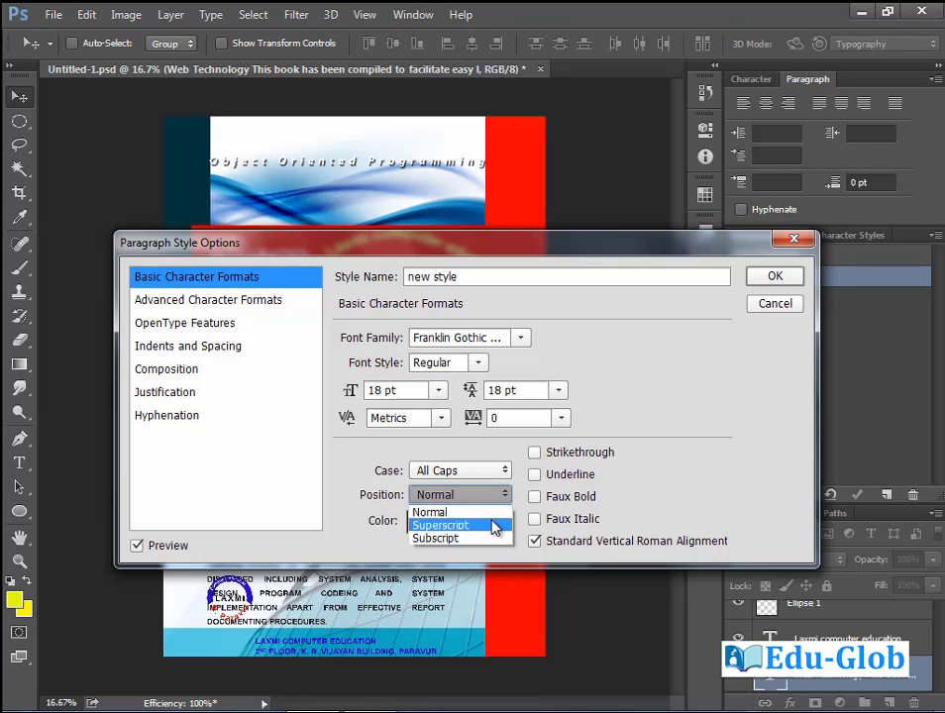
pyautogui.click(474, 512)
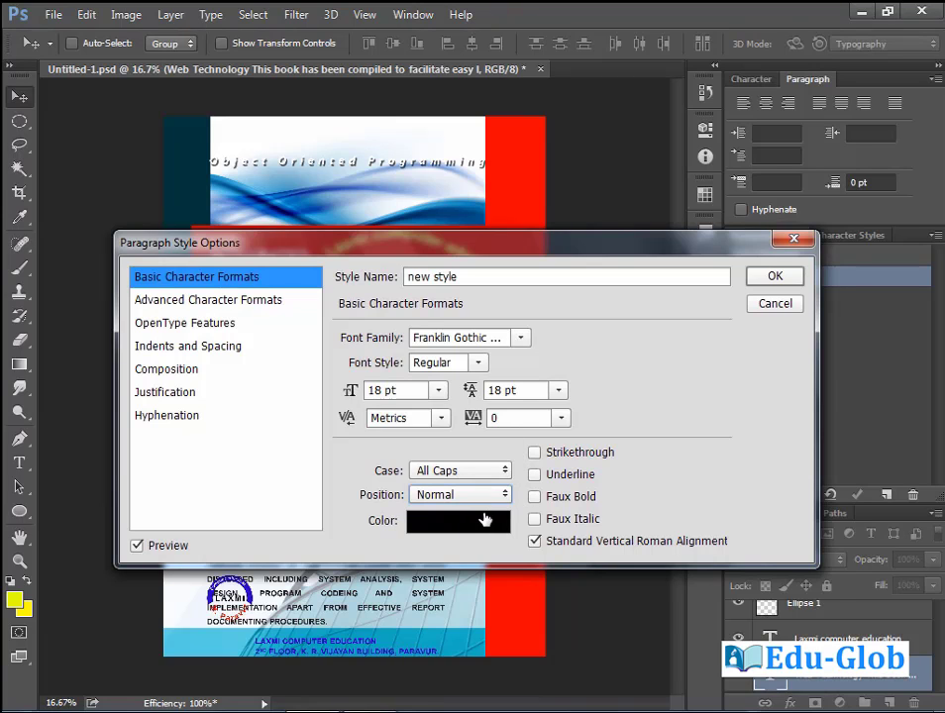
pyautogui.click(484, 520)
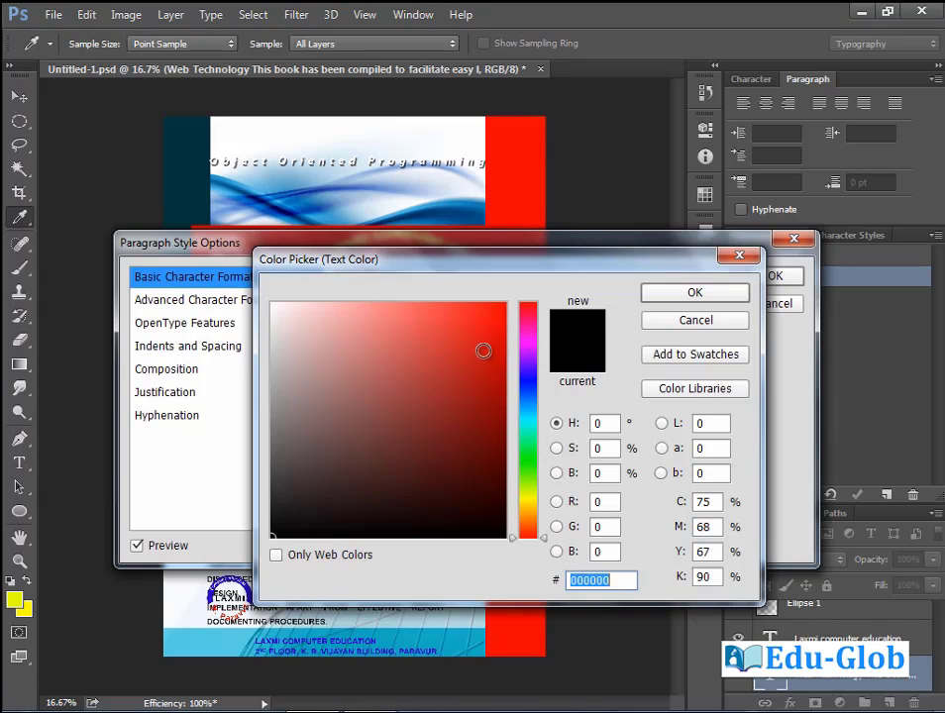
# Choose red (e30d0d) as the style's text colour, then view Advanced Character Formats.
pyautogui.moveTo(482, 351); pyautogui.dragTo(500, 325)
pyautogui.click(699, 295)
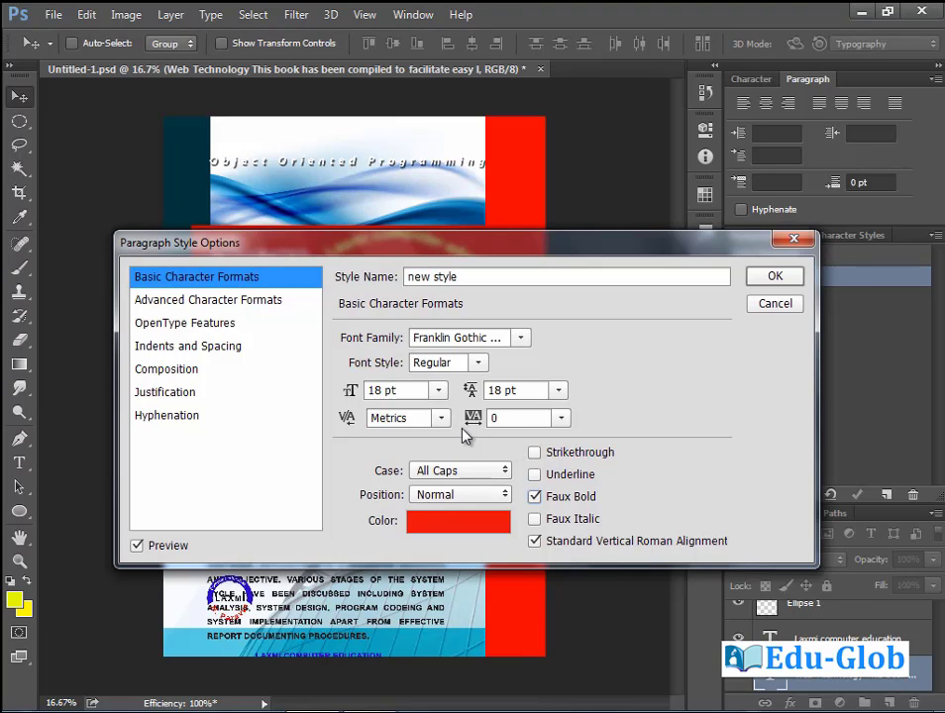
pyautogui.click(250, 303)
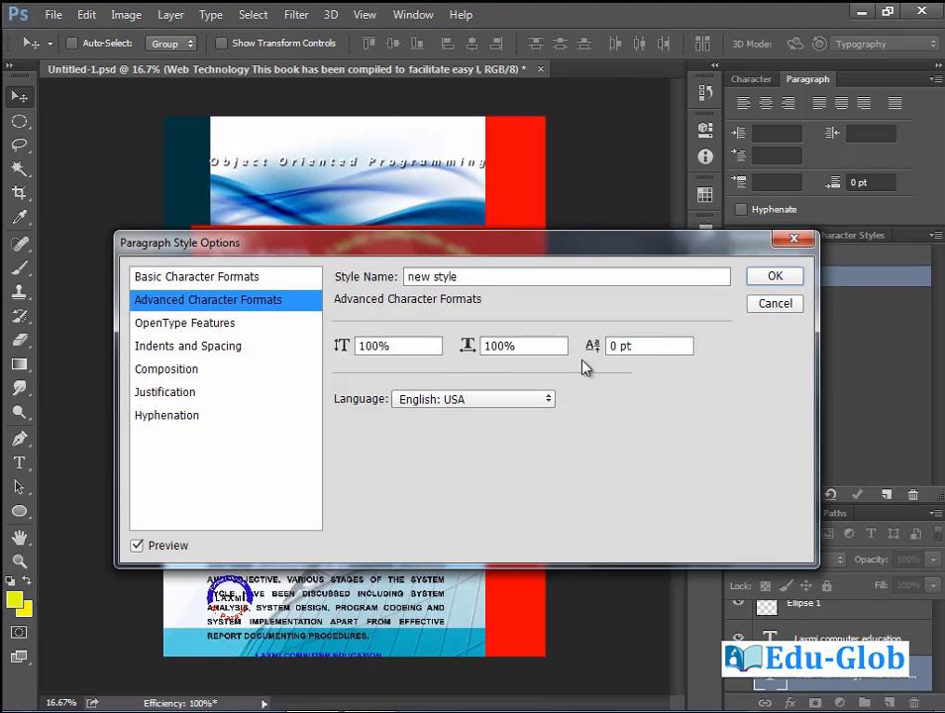
# Review OpenType, Indents and Spacing, Composition (single-line composer), Justification and Hyphenation, then save the style.
pyautogui.click(210, 332)
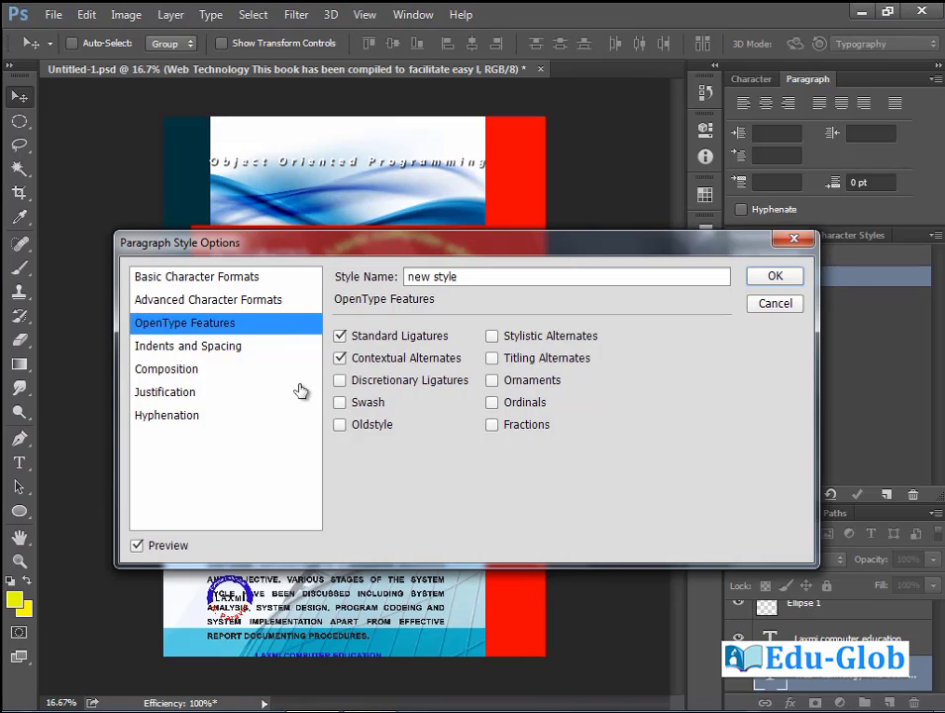
pyautogui.click(203, 349)
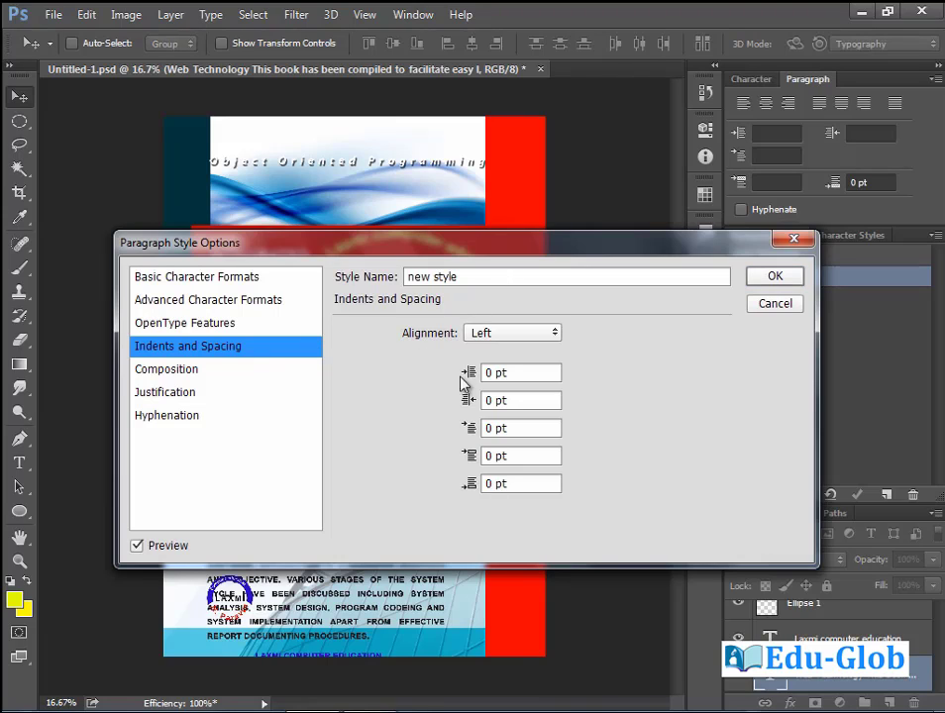
pyautogui.click(183, 373)
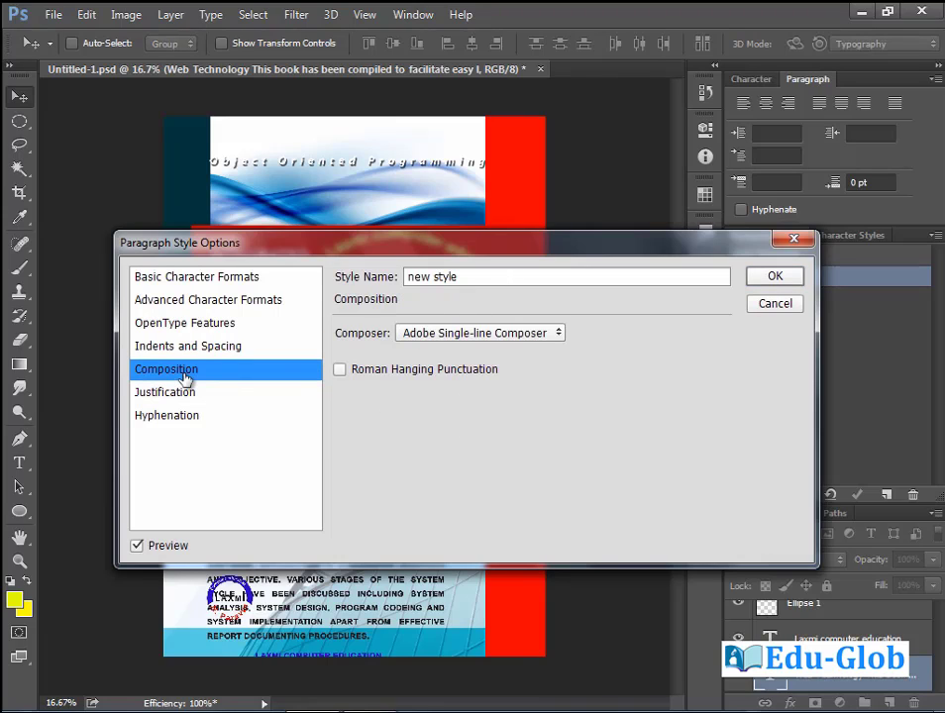
pyautogui.click(556, 340)
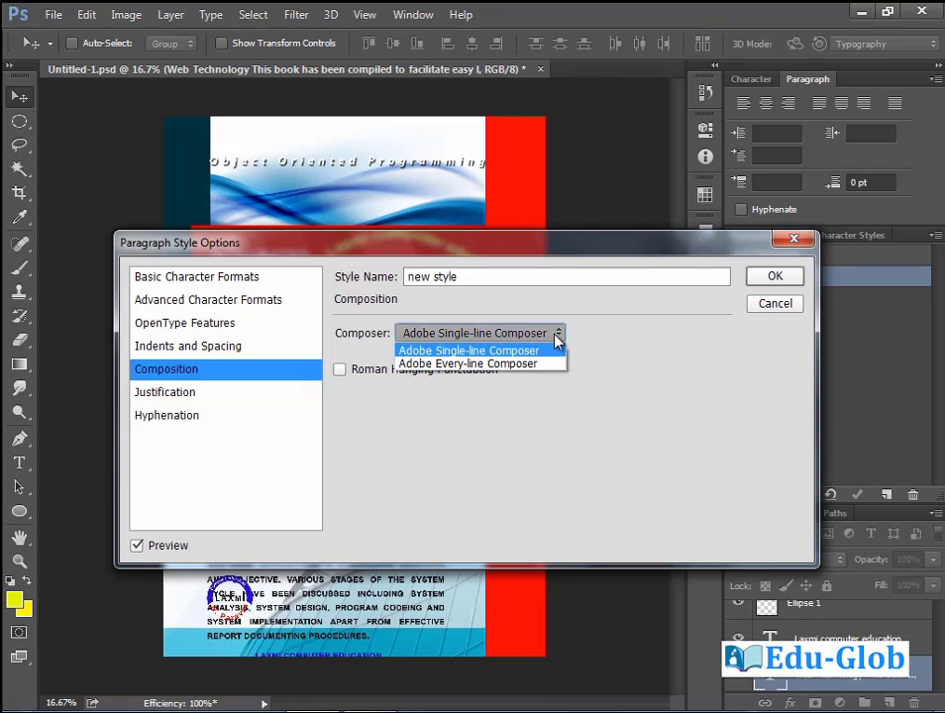
pyautogui.click(453, 377)
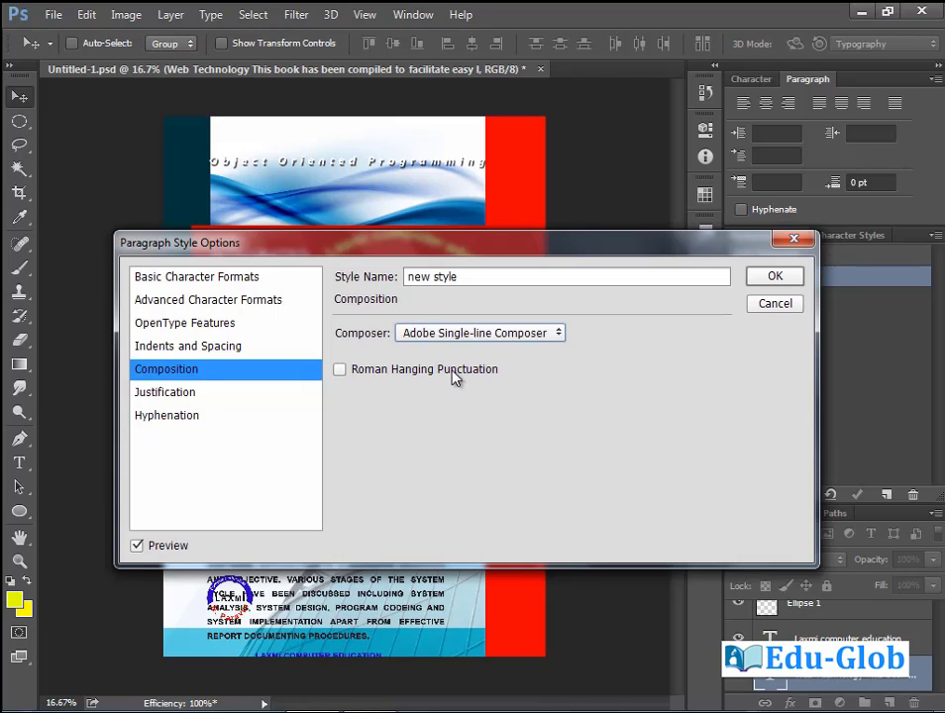
pyautogui.click(173, 392)
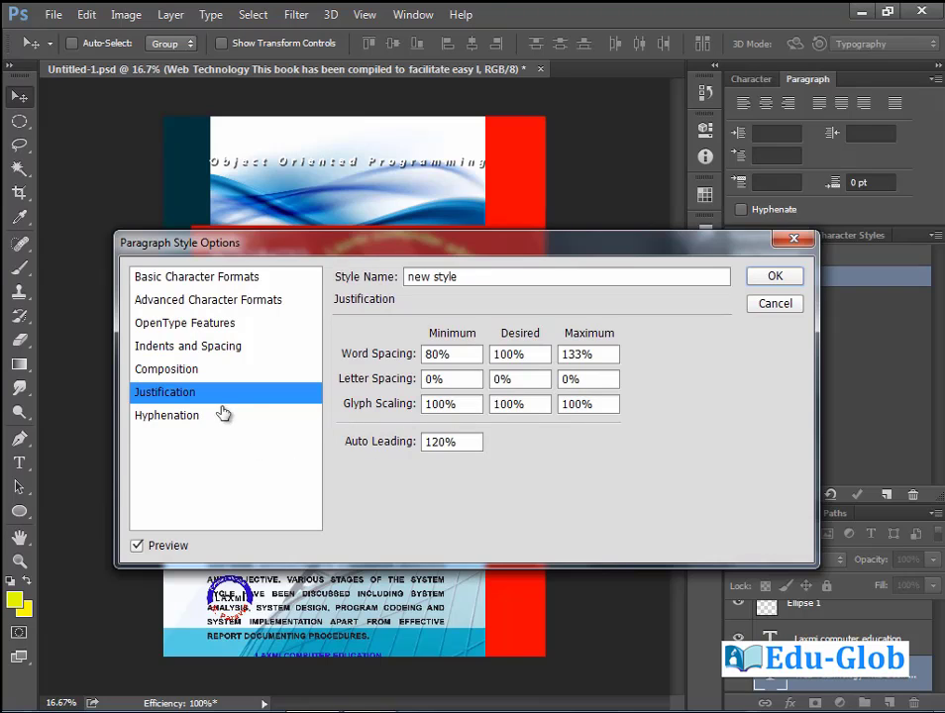
pyautogui.click(177, 416)
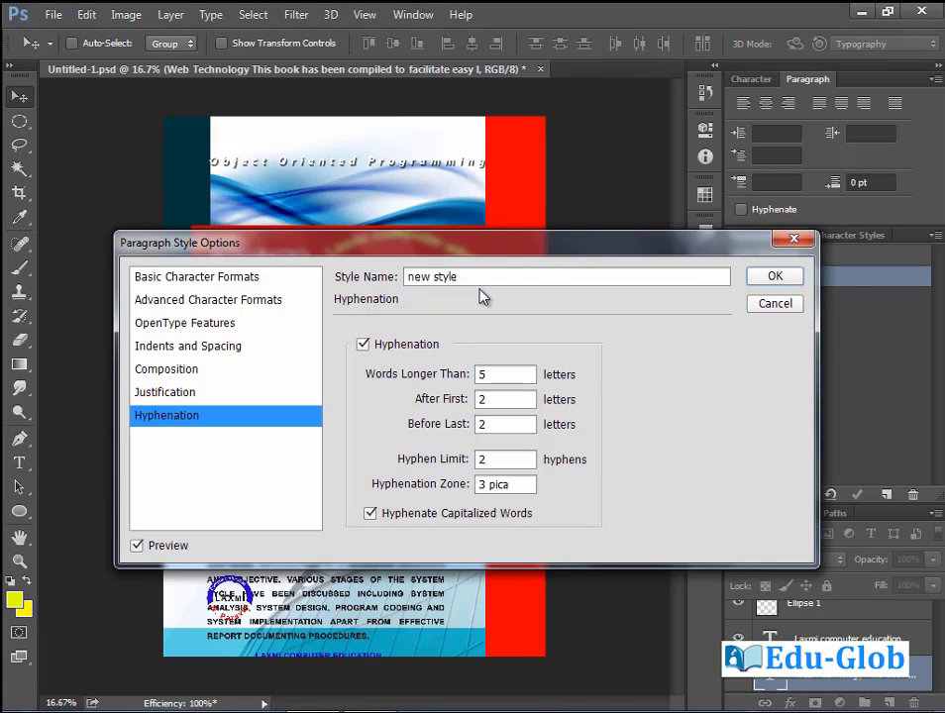
pyautogui.click(776, 277)
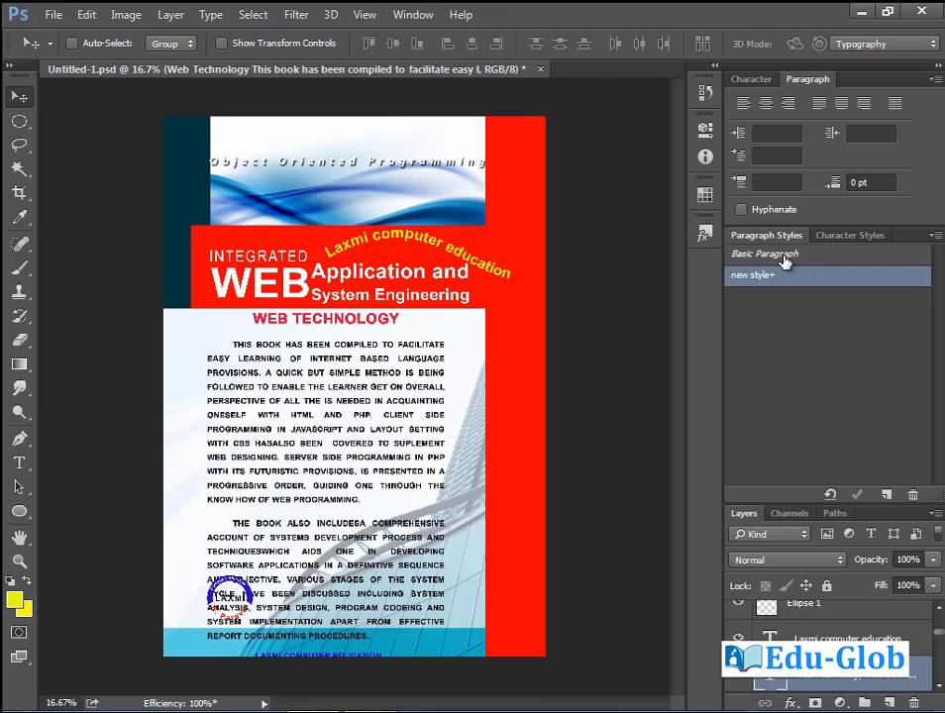
# Try Basic Paragraph on the body text, return it to 'new style', and show Character Styles.
pyautogui.click(783, 255)
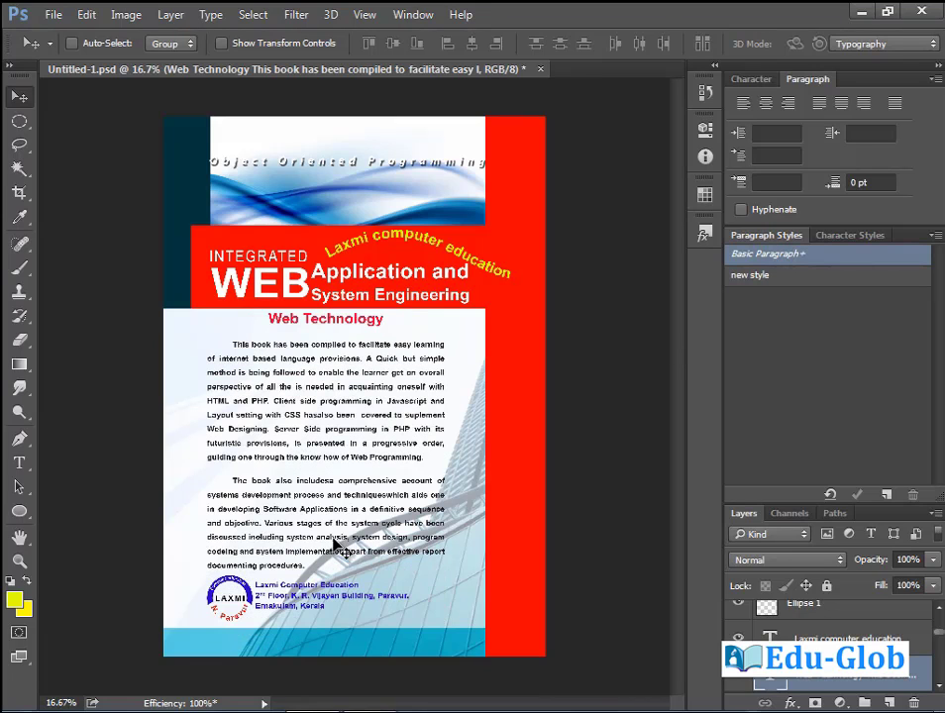
pyautogui.click(772, 277)
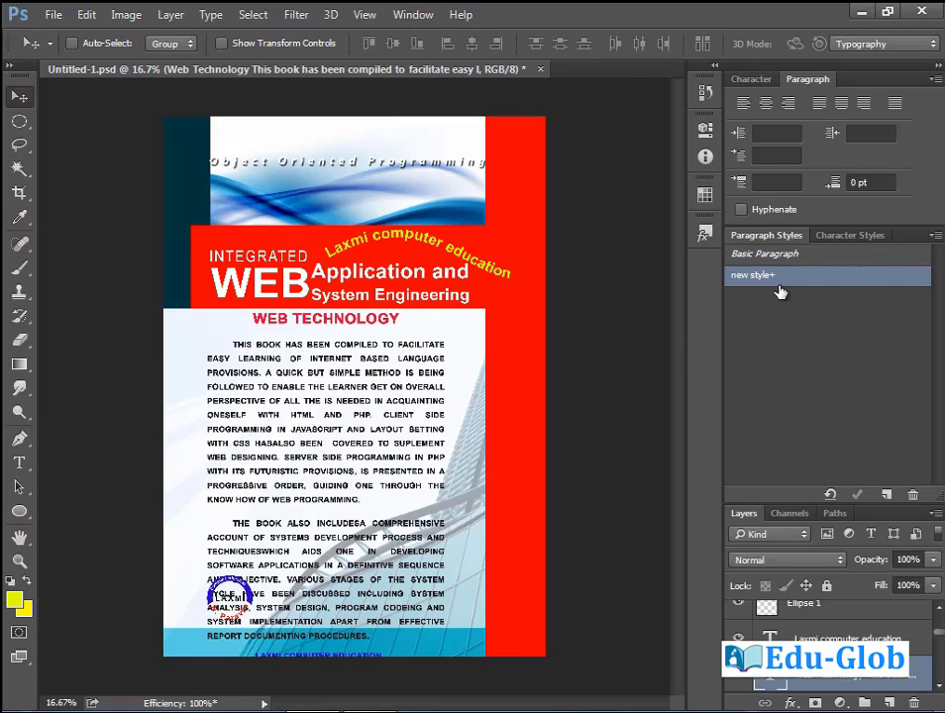
pyautogui.click(849, 238)
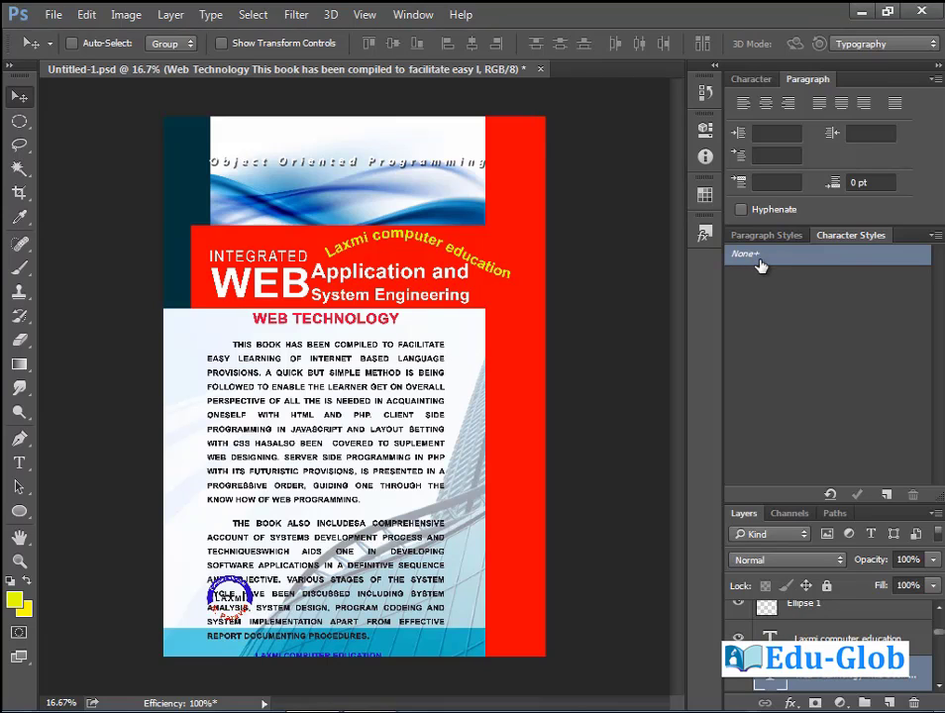
# Create a new character style and rename it 'new'.
pyautogui.click(935, 235)
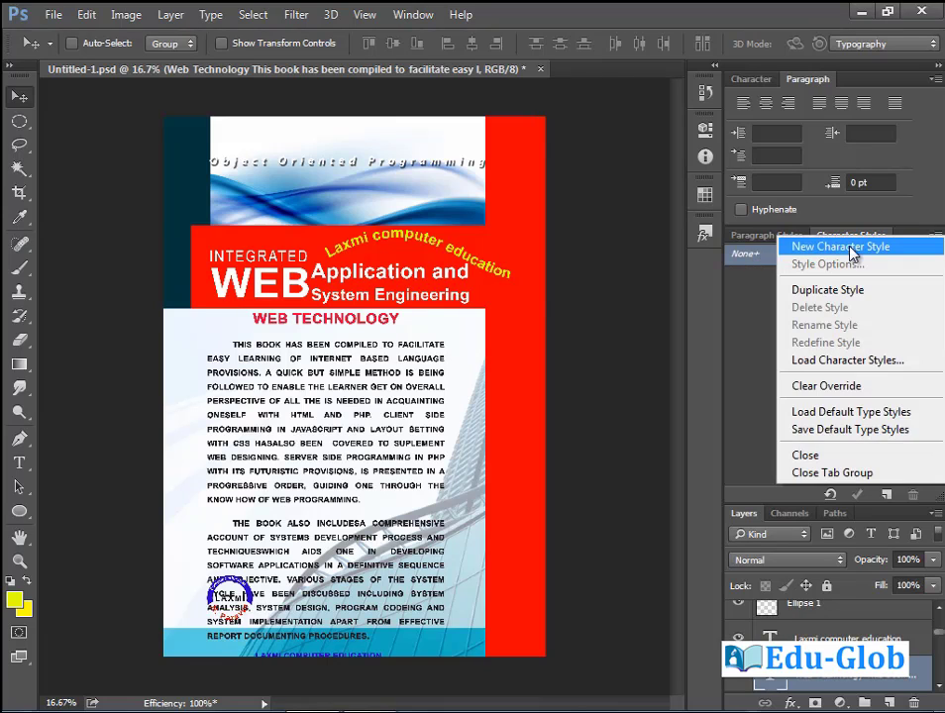
pyautogui.click(847, 247)
pyautogui.doubleClick(783, 275)
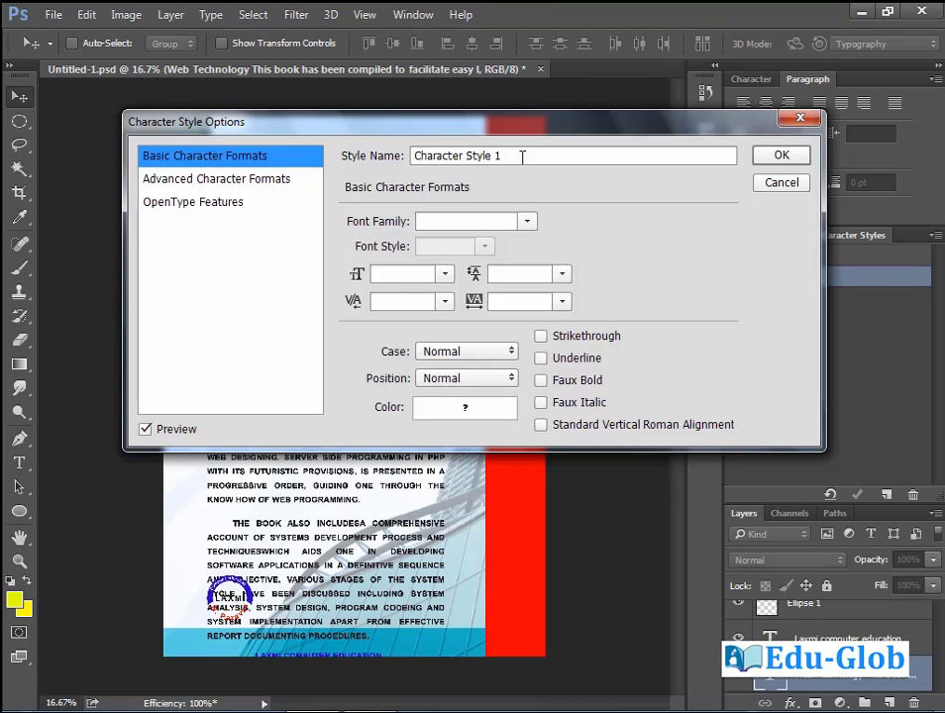
pyautogui.moveTo(517, 156); pyautogui.dragTo(342, 156)
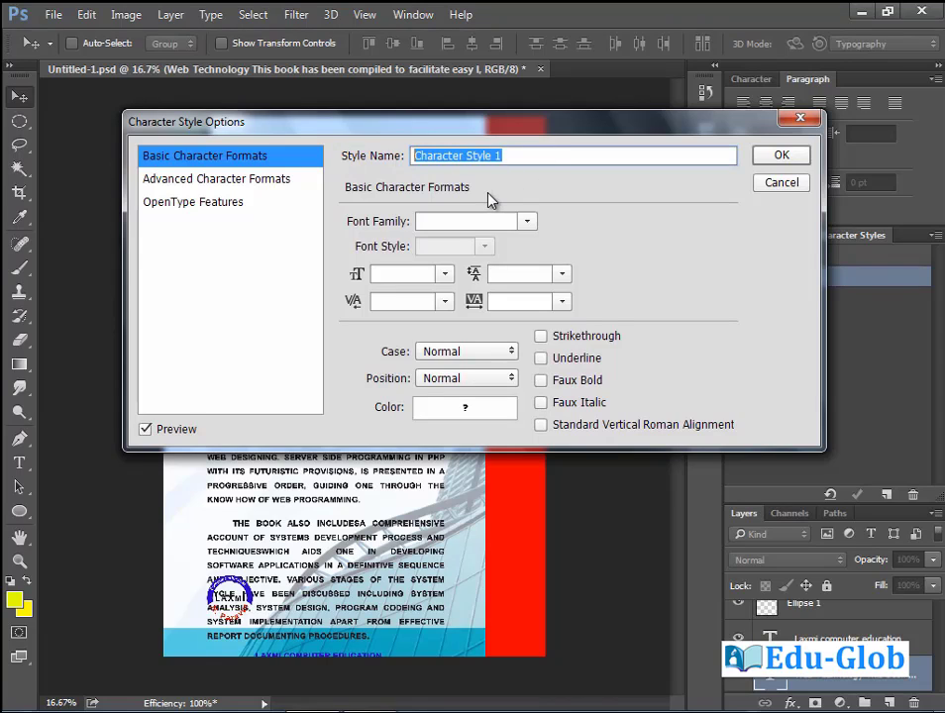
pyautogui.write('ne')
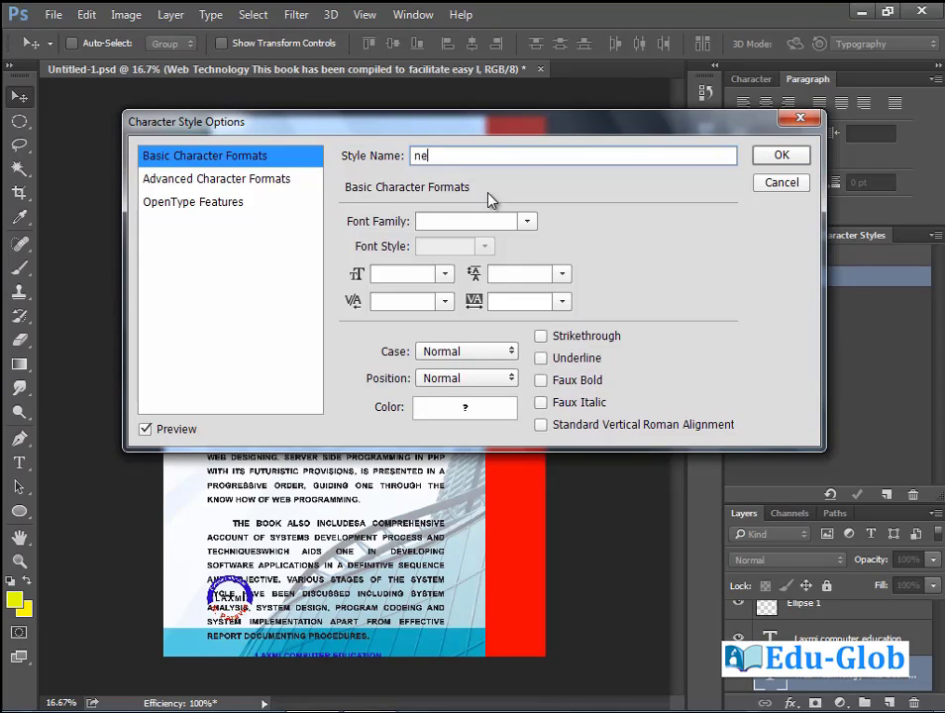
pyautogui.write('w')
# Give the 'new' style Bauhaus 93, 24 pt, Small Caps, strikethrough and yellow colour.
pyautogui.click(527, 221)
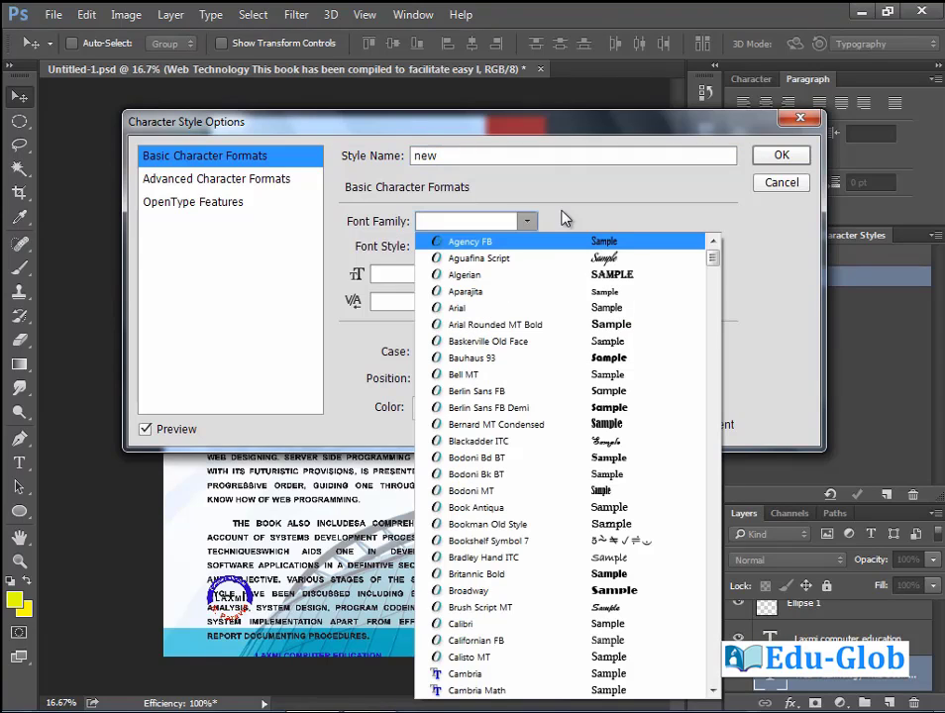
pyautogui.click(508, 360)
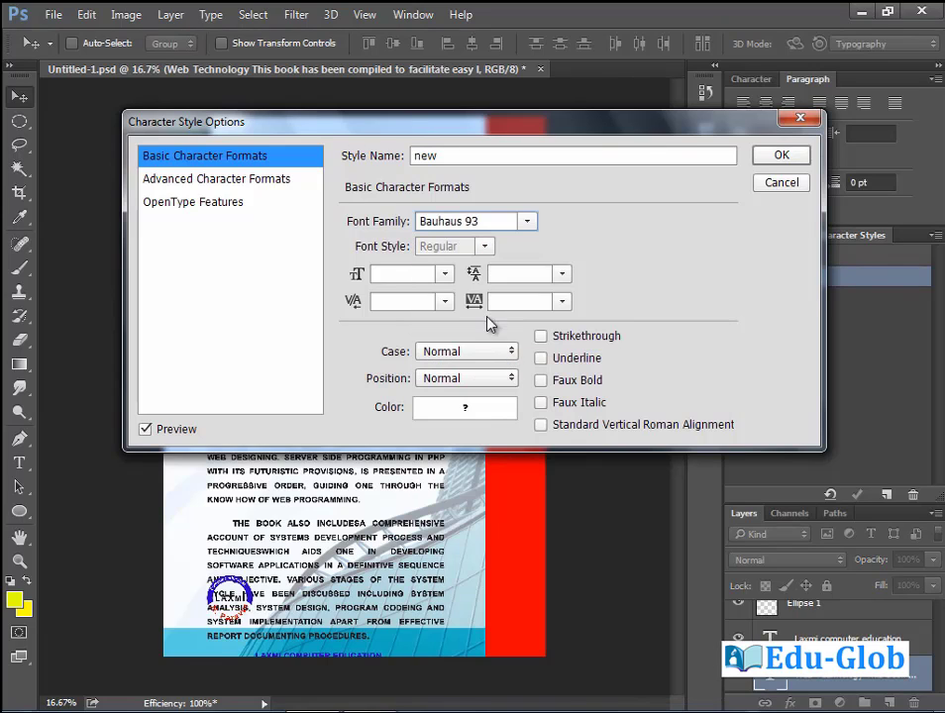
pyautogui.click(445, 273)
pyautogui.click(417, 483)
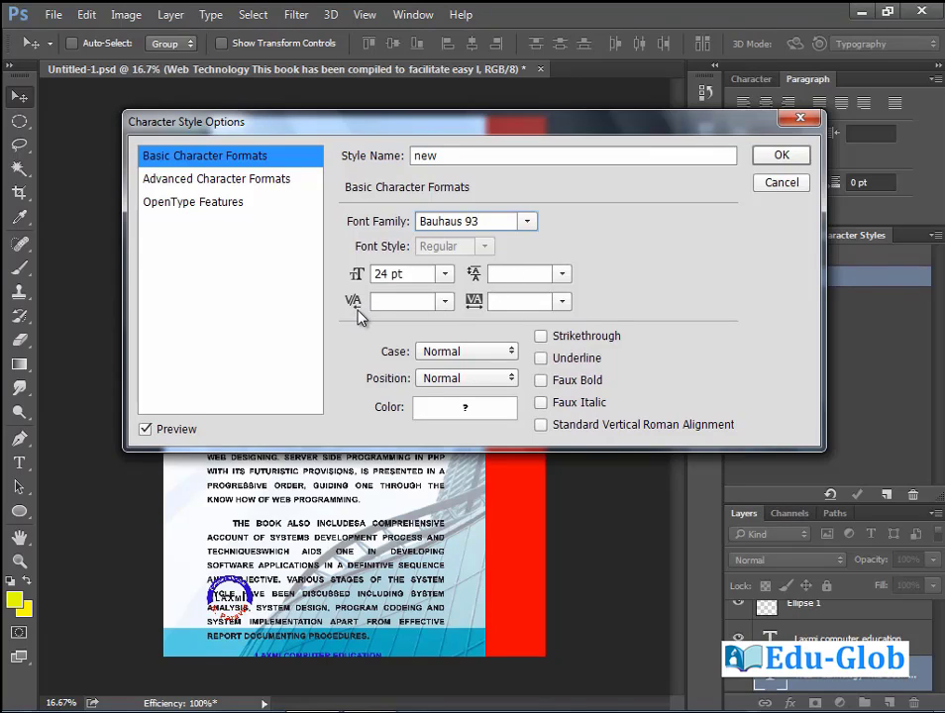
pyautogui.click(508, 355)
pyautogui.click(473, 395)
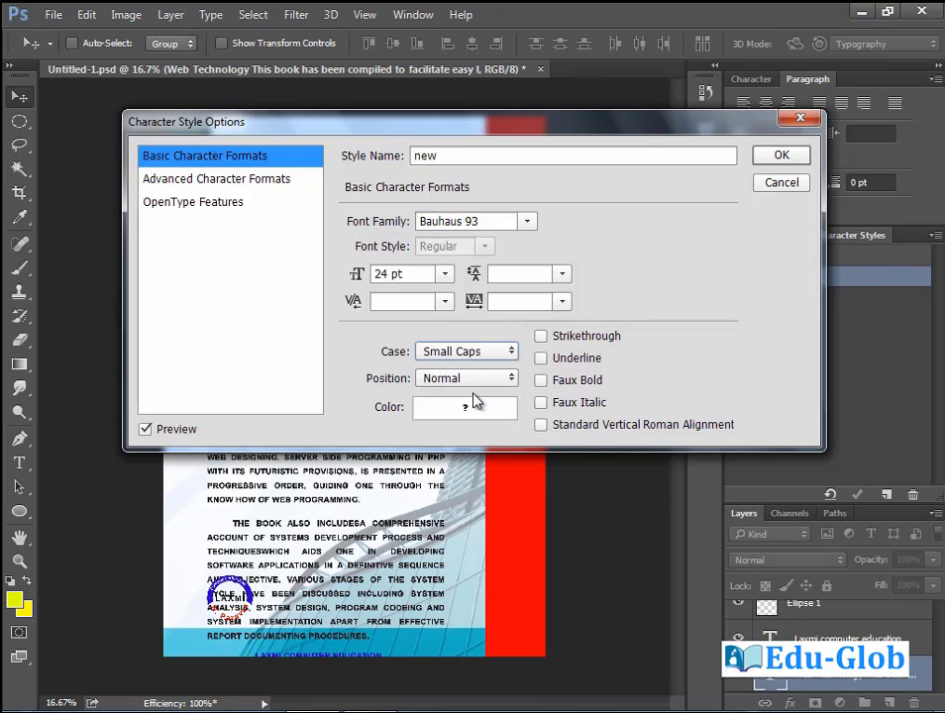
pyautogui.click(542, 338)
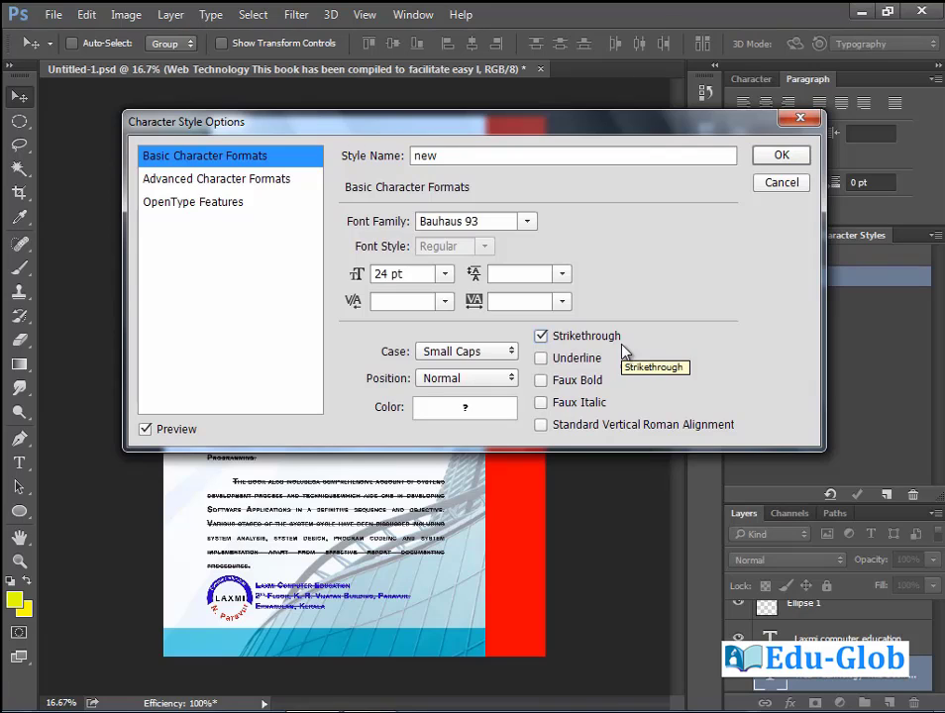
pyautogui.click(469, 414)
pyautogui.click(532, 502)
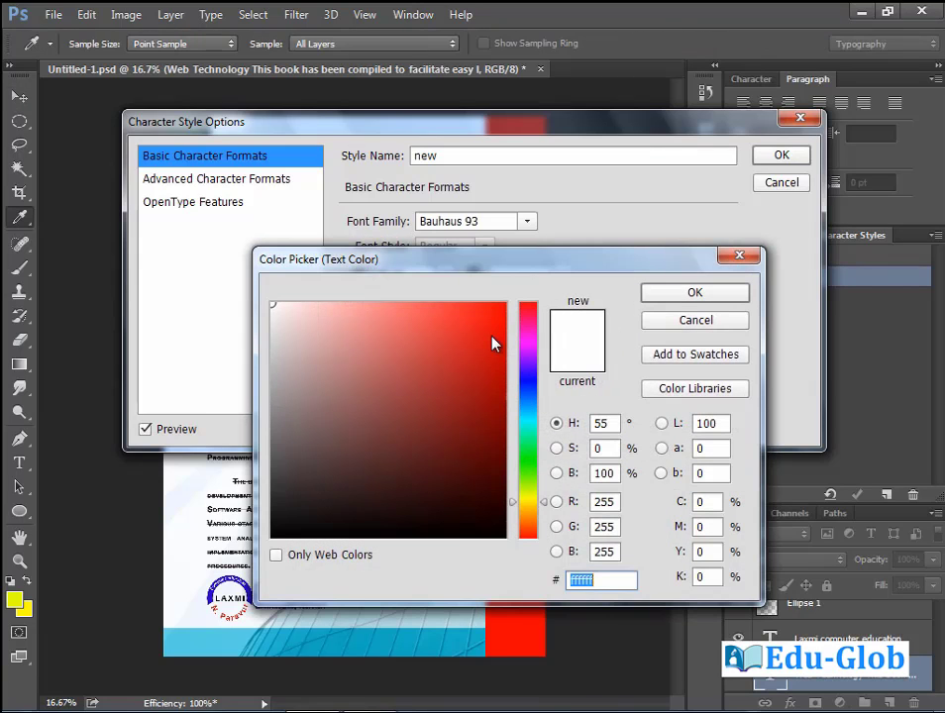
pyautogui.click(528, 504)
pyautogui.press('Return')
pyautogui.press('Return')
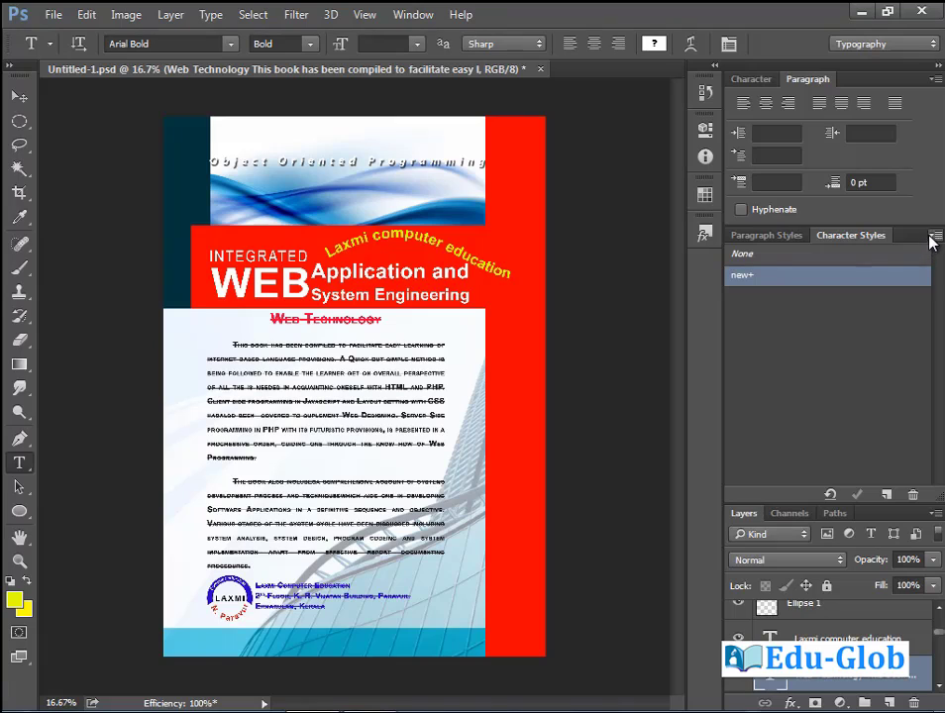
pyautogui.click(934, 234)
pyautogui.click(832, 249)
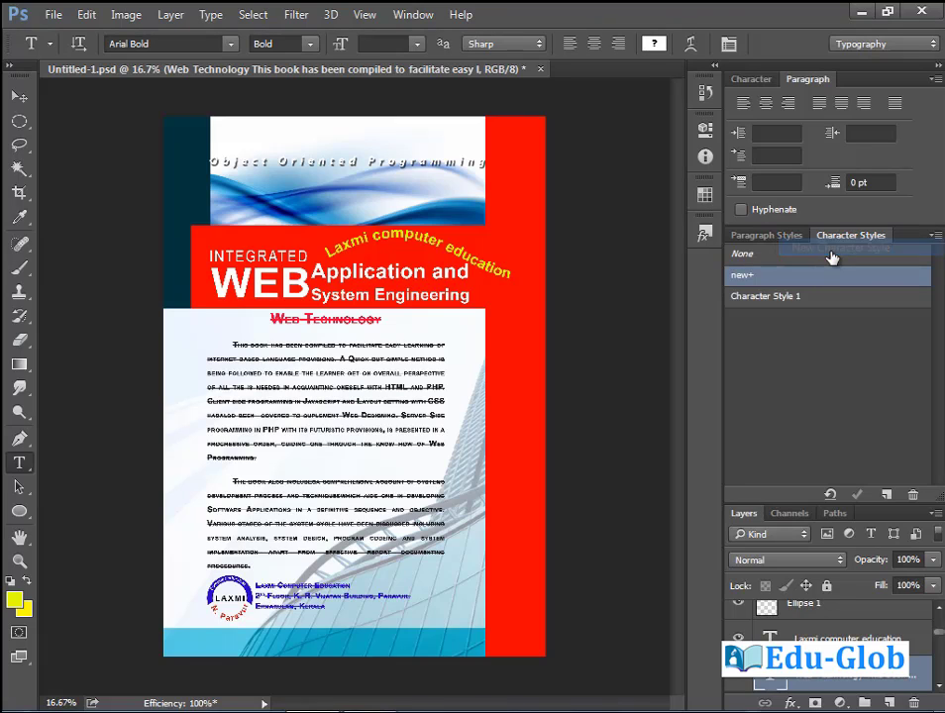
pyautogui.click(779, 301)
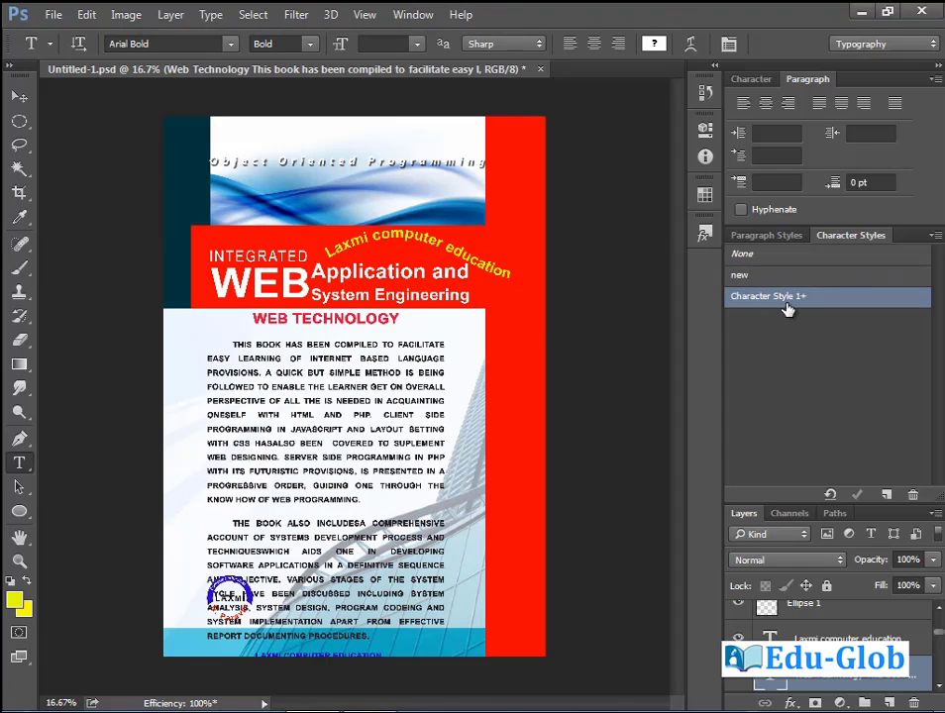
pyautogui.doubleClick(788, 299)
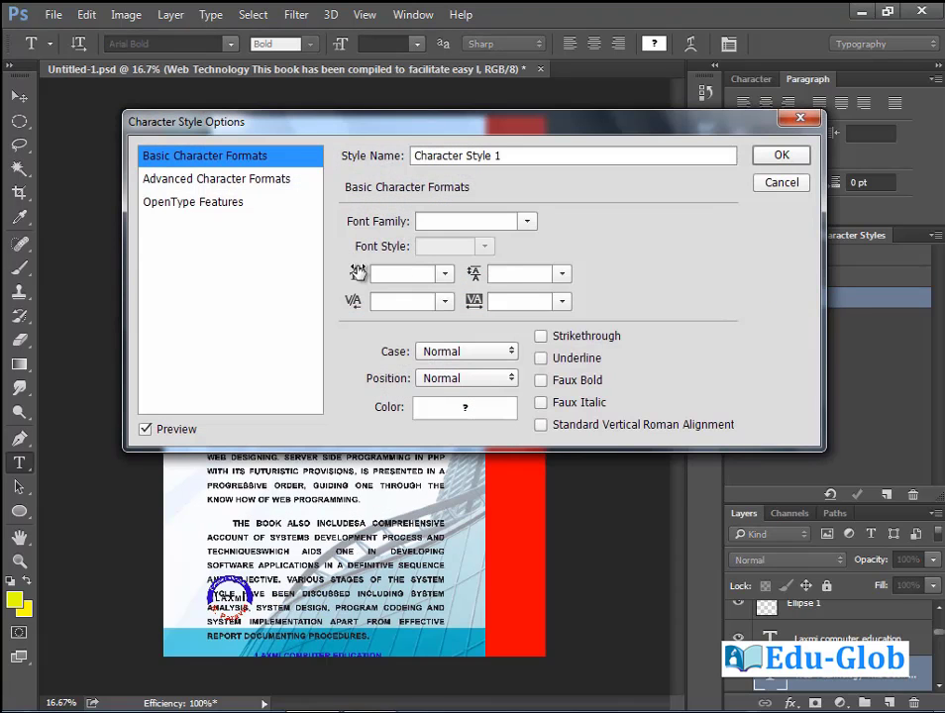
pyautogui.click(781, 183)
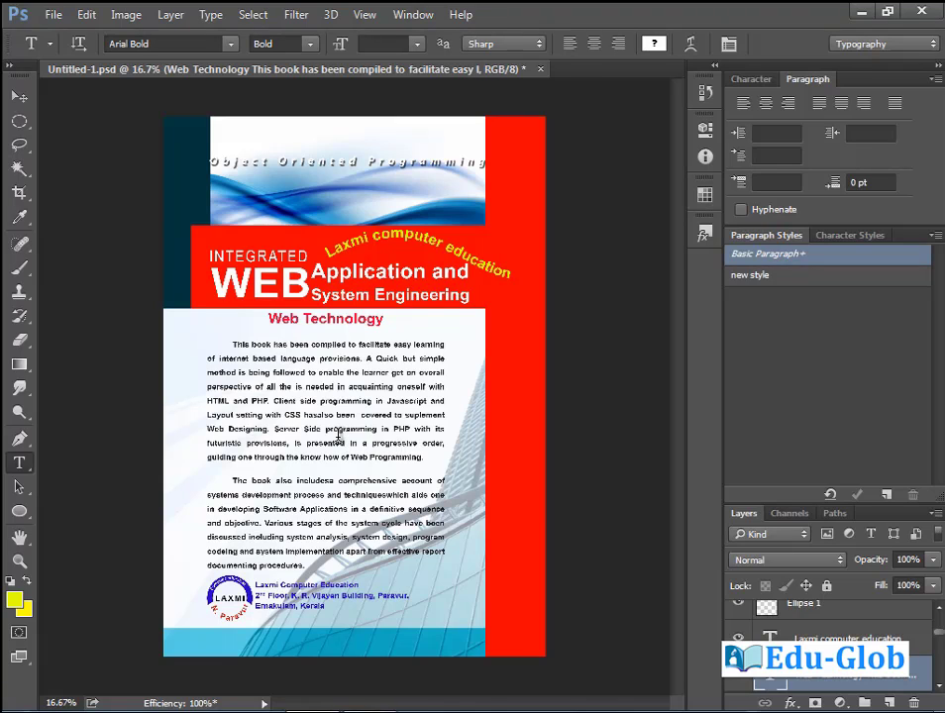
pyautogui.click(830, 495)
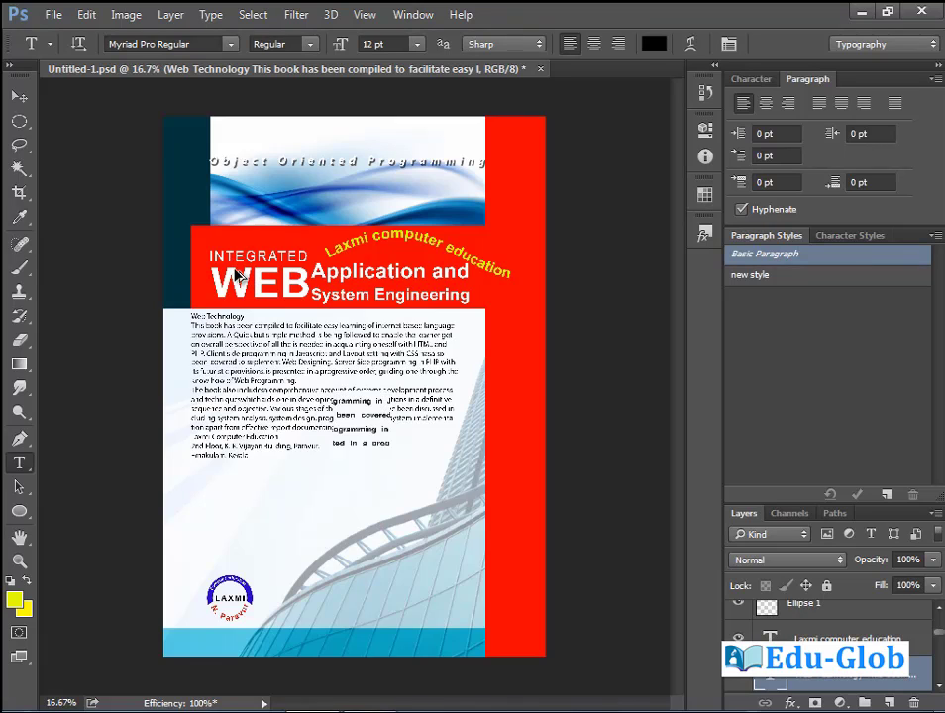
pyautogui.hotkey('ctrl', 'z')
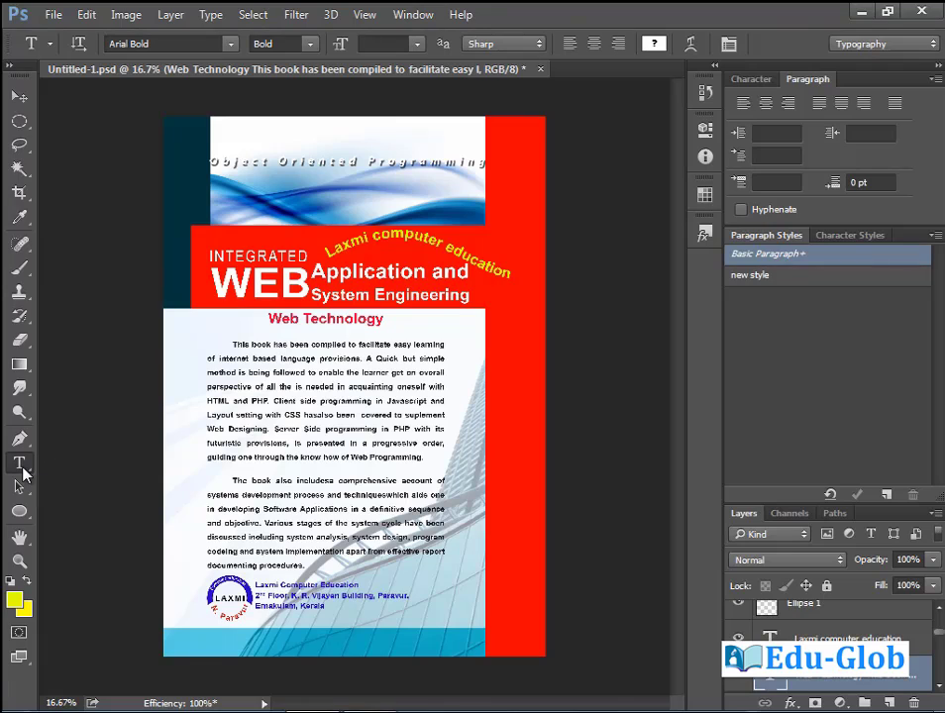
# Add vertical text 'india' left of the body text with the Vertical Type Tool.
pyautogui.click(19, 463)
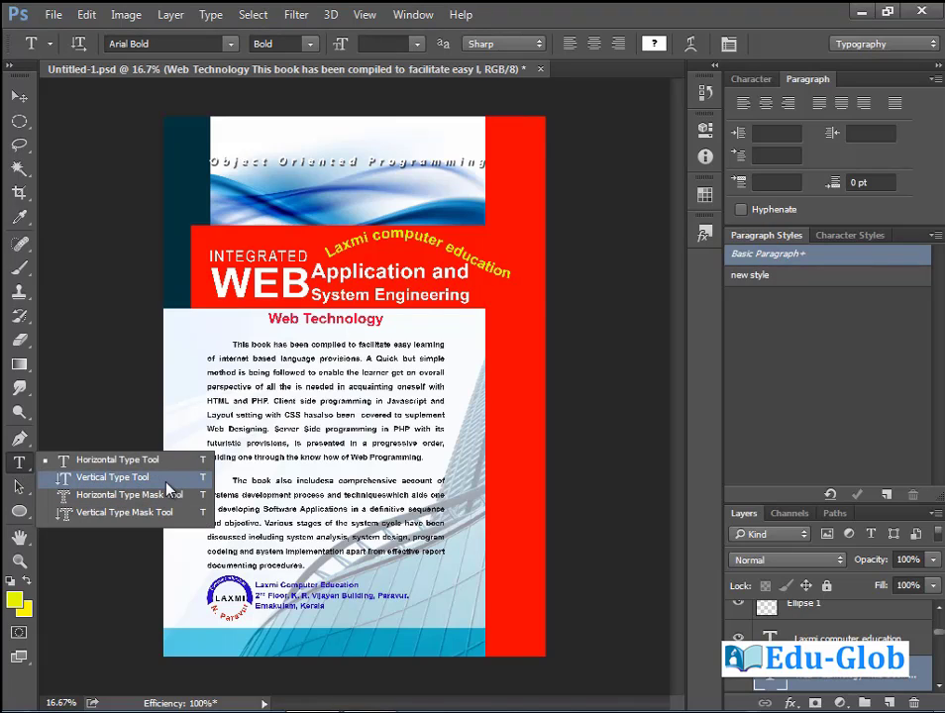
pyautogui.click(125, 478)
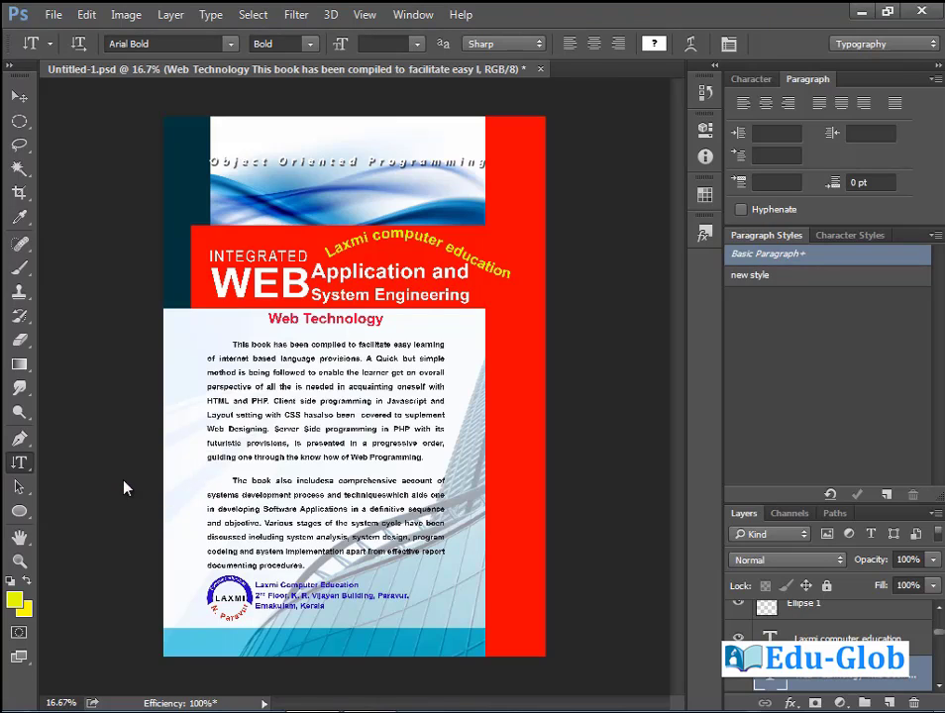
pyautogui.click(188, 343)
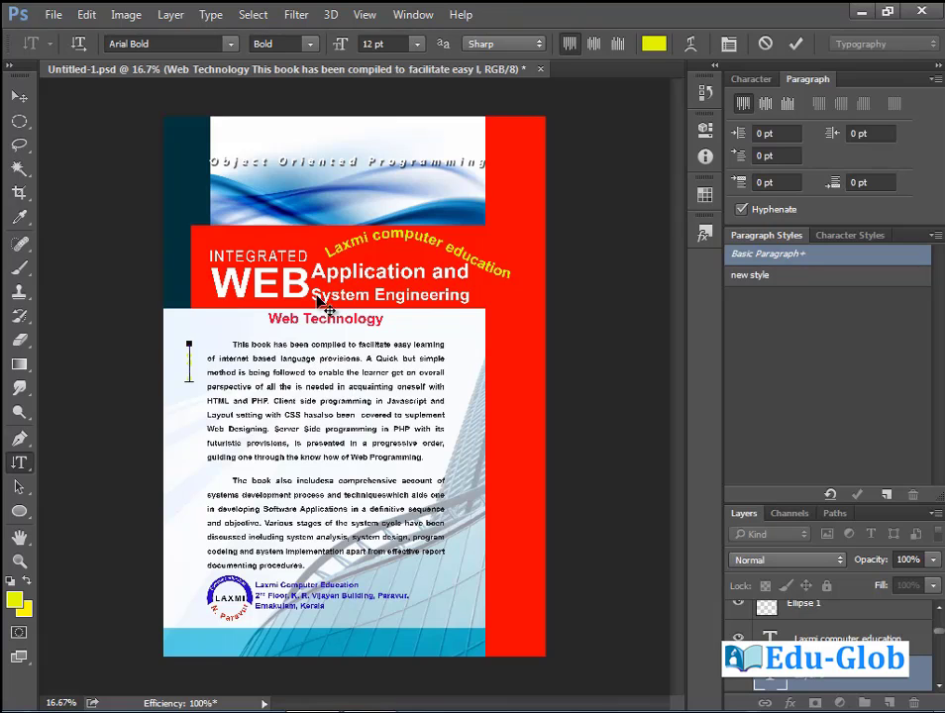
pyautogui.moveTo(189, 382); pyautogui.dragTo(189, 343)
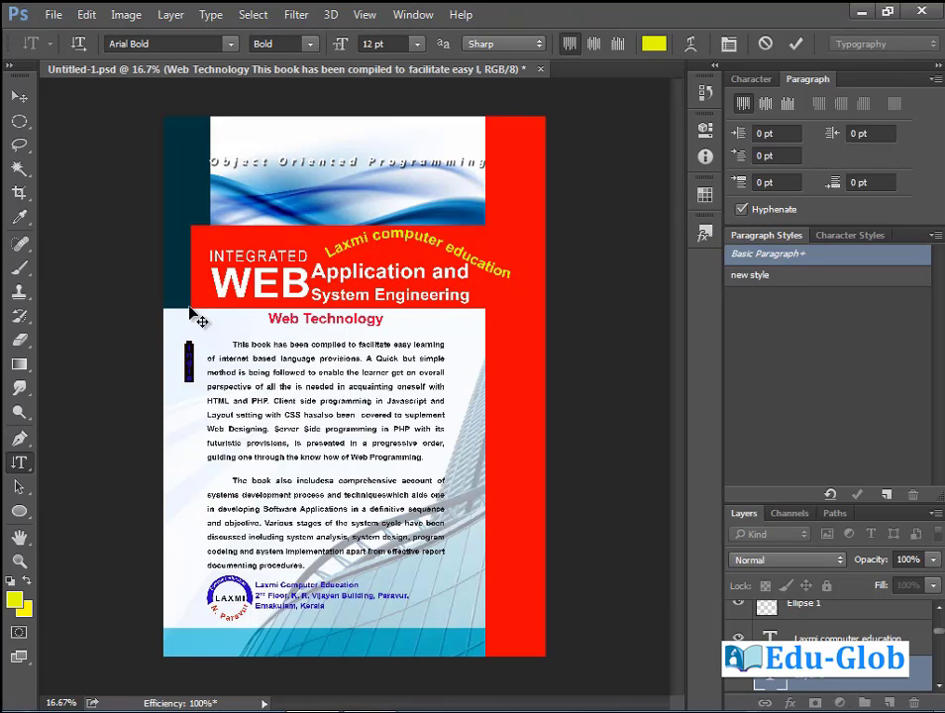
# Colour the india text dark olive 2f3402, size it to 41 pt, and commit.
pyautogui.click(14, 600)
pyautogui.moveTo(493, 476); pyautogui.dragTo(496, 490)
pyautogui.click(671, 298)
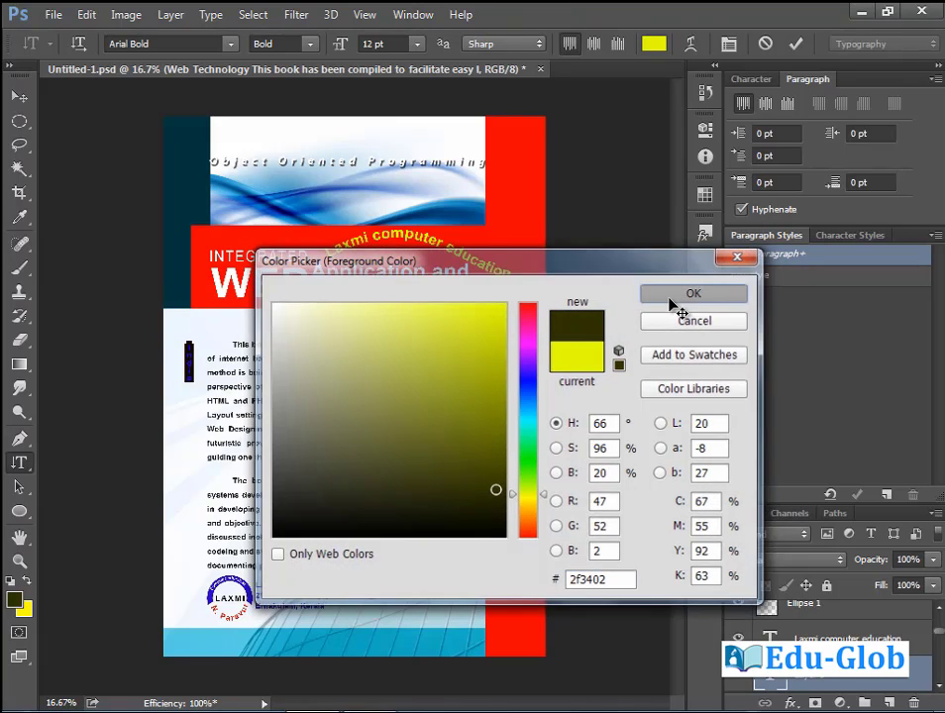
pyautogui.moveTo(341, 45); pyautogui.dragTo(369, 46)
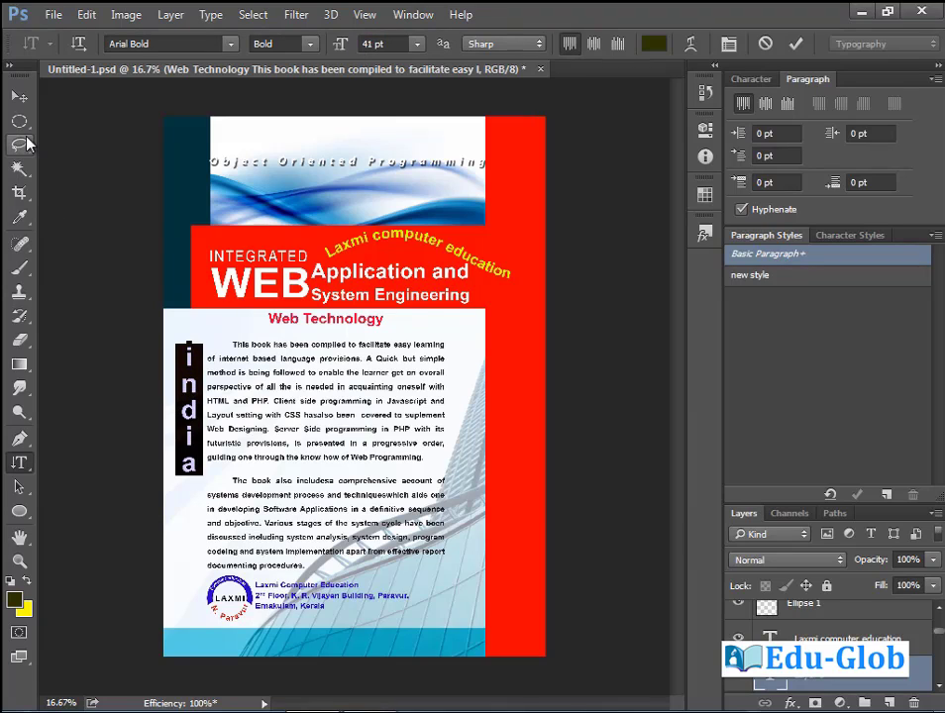
pyautogui.hotkey('ctrl', 'Return')
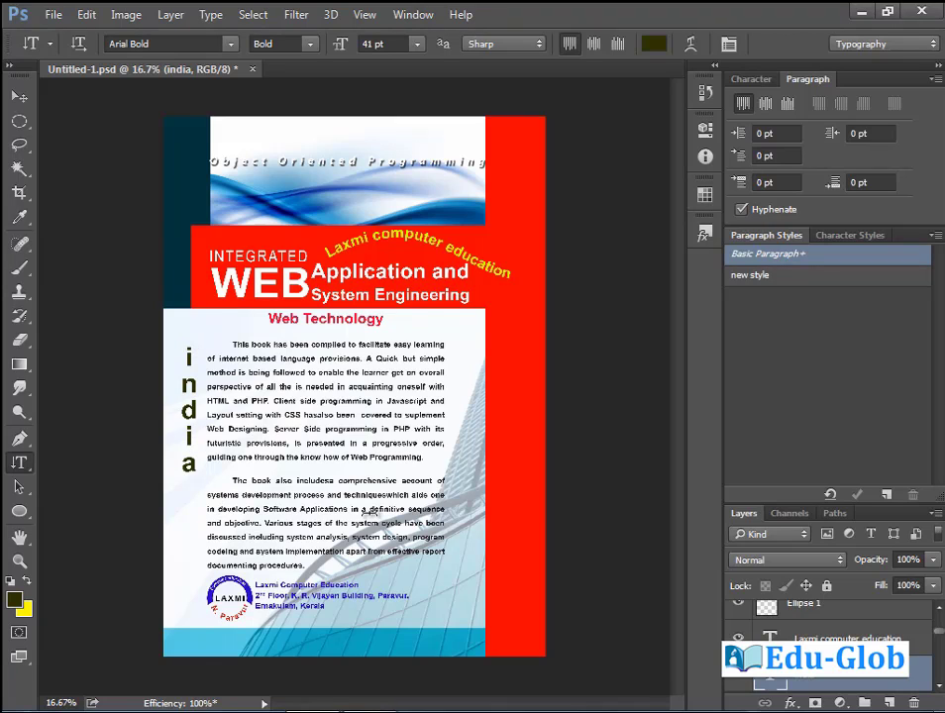
pyautogui.rightClick(21, 463)
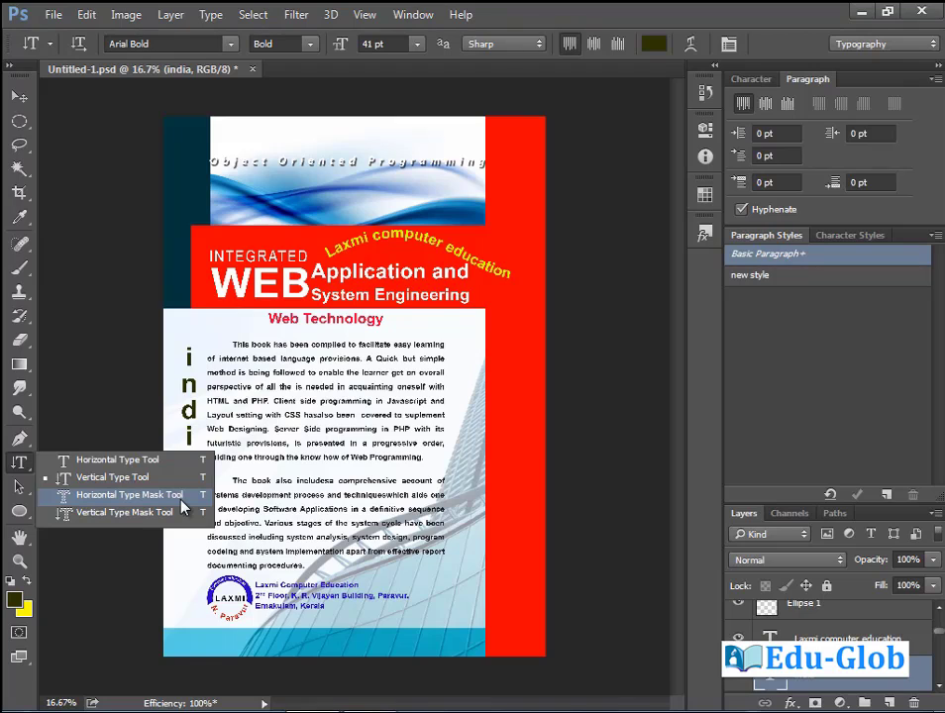
# Open the Kahani3 image as a new document via File > Open.
pyautogui.click(180, 476)
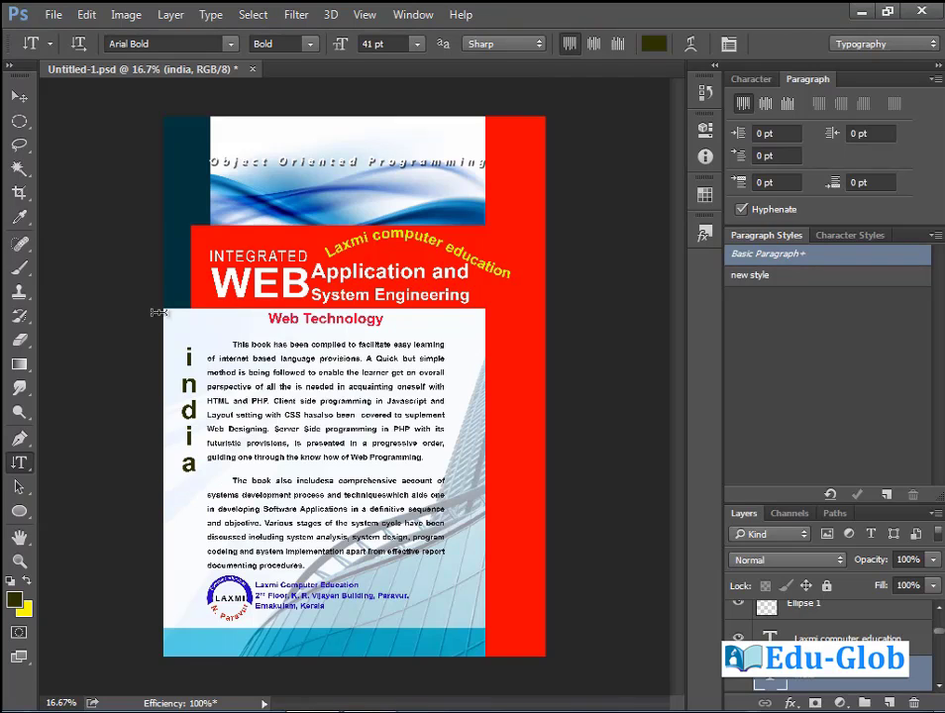
pyautogui.click(51, 14)
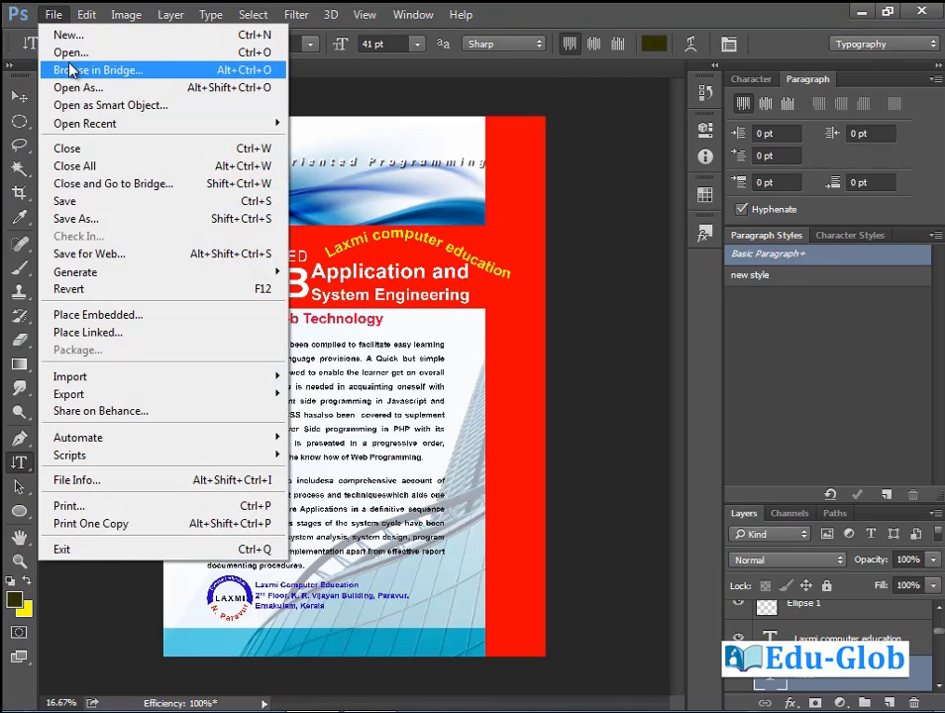
pyautogui.click(77, 56)
pyautogui.scroll(-1, 406, 352)
pyautogui.click(442, 351)
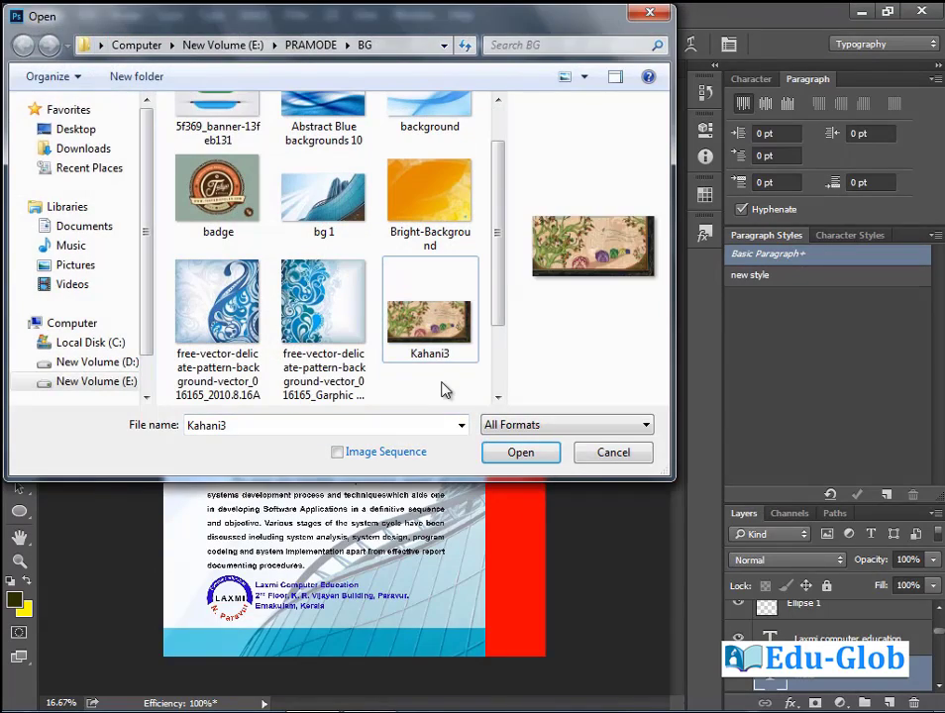
pyautogui.doubleClick(451, 337)
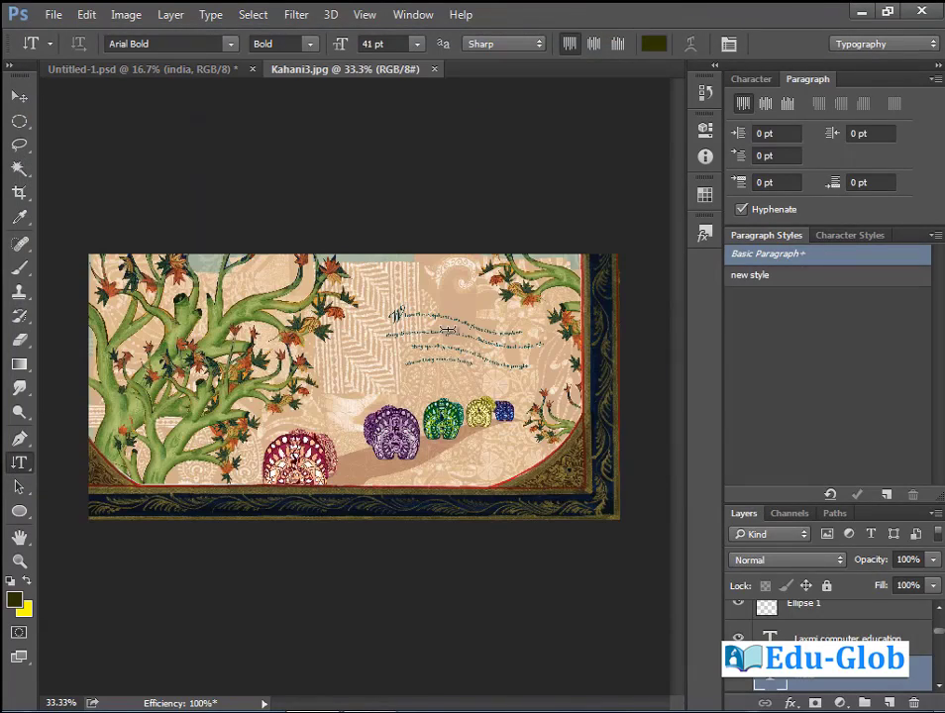
# Zoom into the story text, fit the image back, and choose the Horizontal Type Mask Tool.
pyautogui.moveTo(353, 265); pyautogui.dragTo(652, 440)
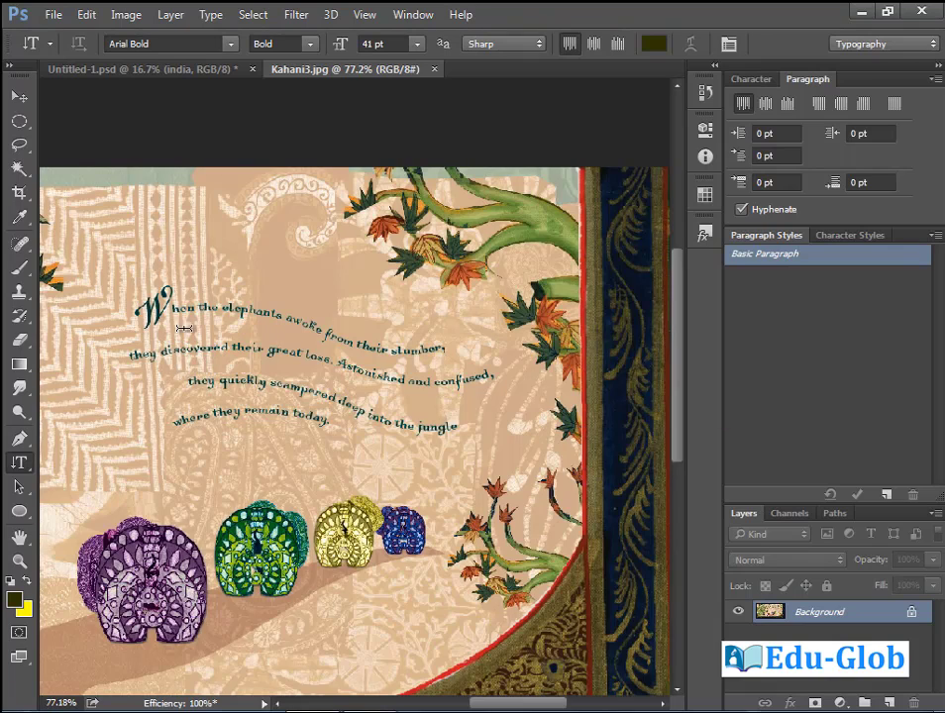
pyautogui.hotkey('ctrl', '0')
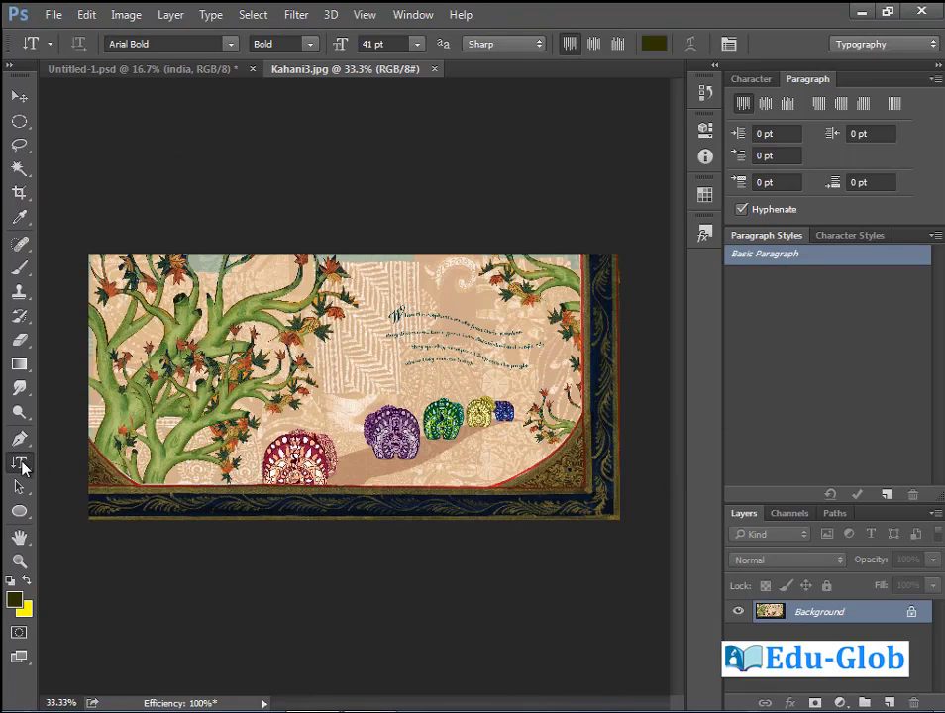
pyautogui.click(19, 463)
pyautogui.click(106, 495)
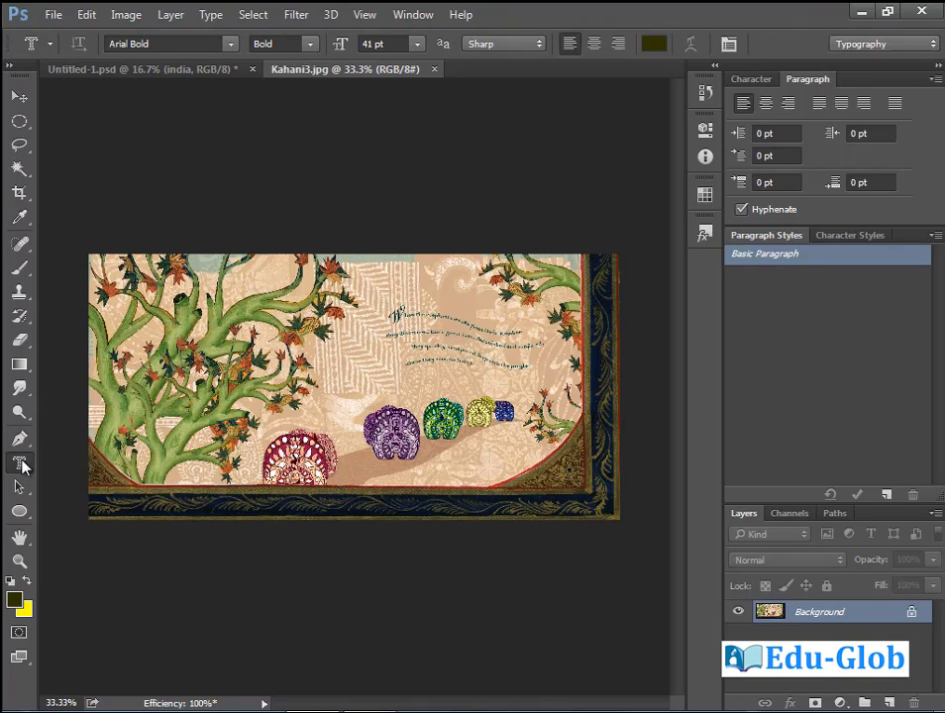
# Type 'Digital Media' as a type mask in 143 pt Gill Sans Ultra Bold and commit it.
pyautogui.click(338, 356)
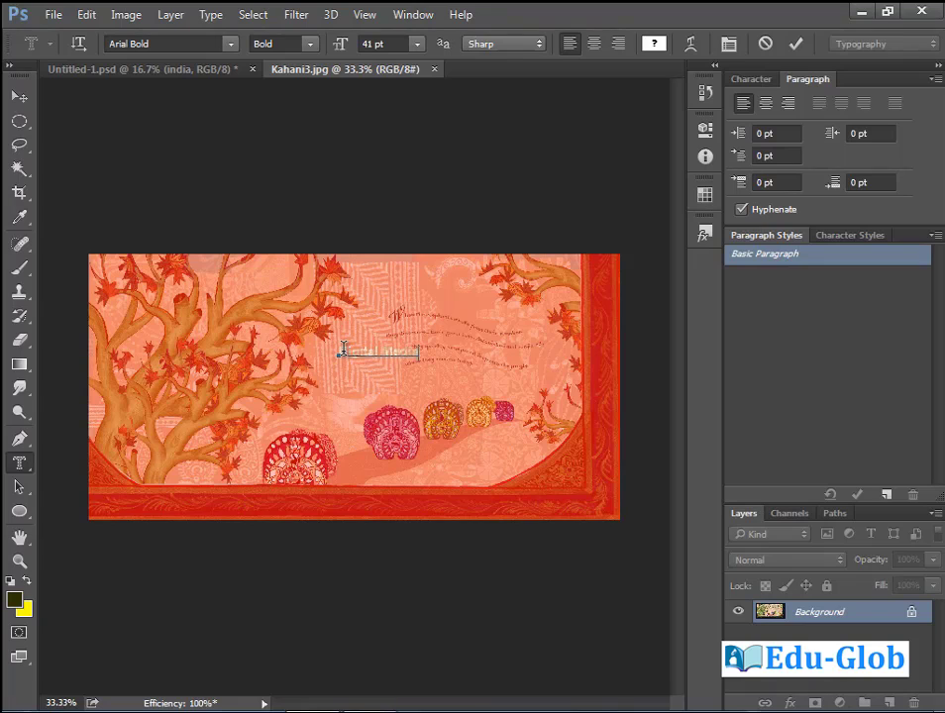
pyautogui.hotkey('ctrl', 'a')
pyautogui.moveTo(341, 45); pyautogui.dragTo(421, 60)
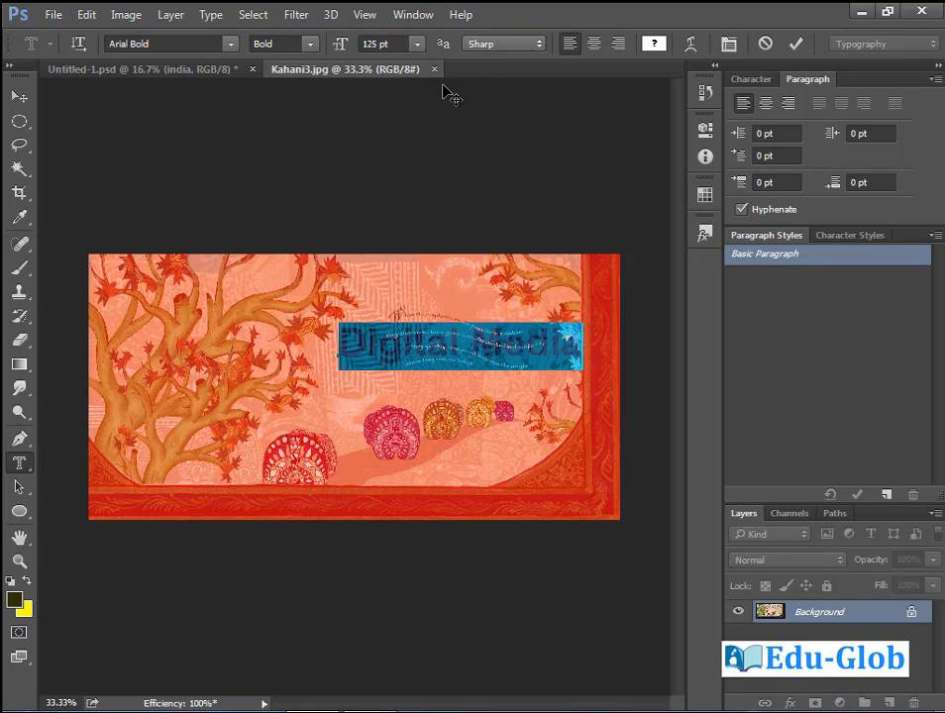
pyautogui.moveTo(341, 44); pyautogui.dragTo(391, 45)
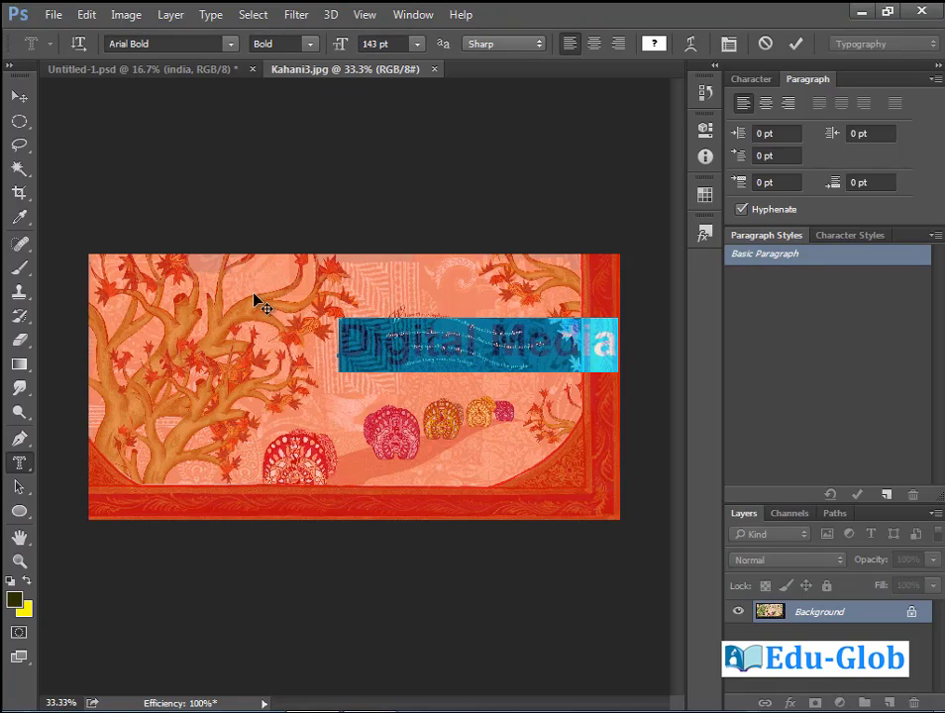
pyautogui.click(232, 44)
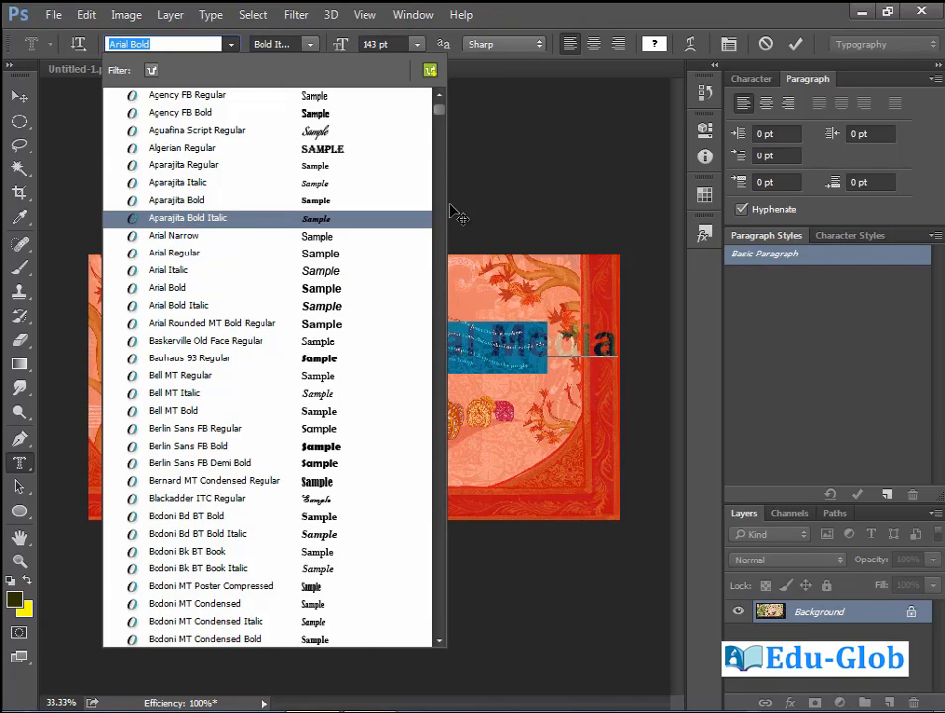
pyautogui.scroll(-15, 445, 208)
pyautogui.scroll(-1, 444, 198)
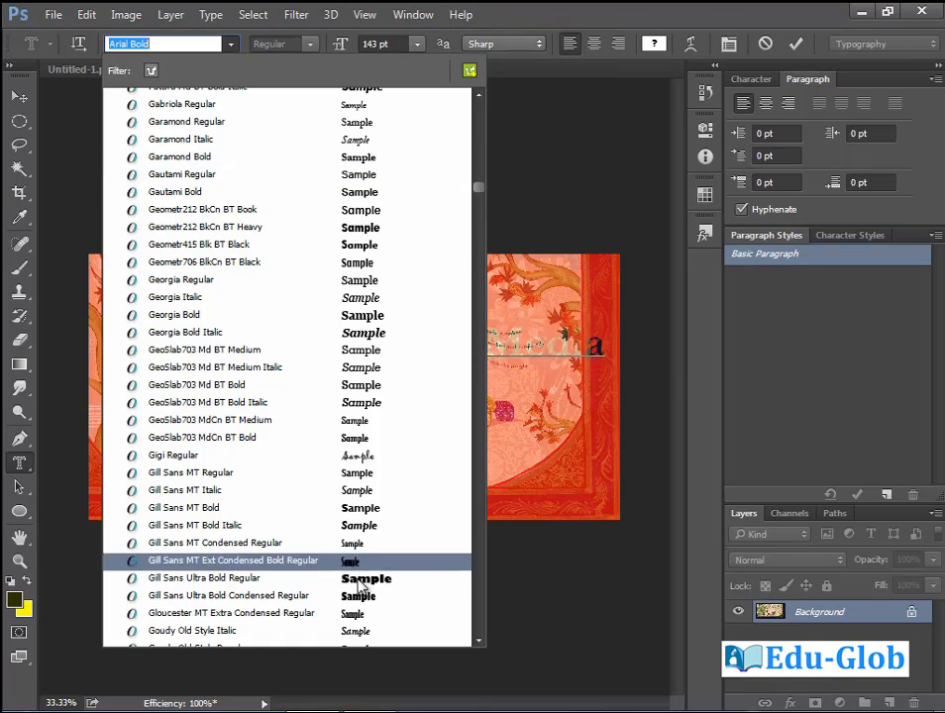
pyautogui.click(248, 563)
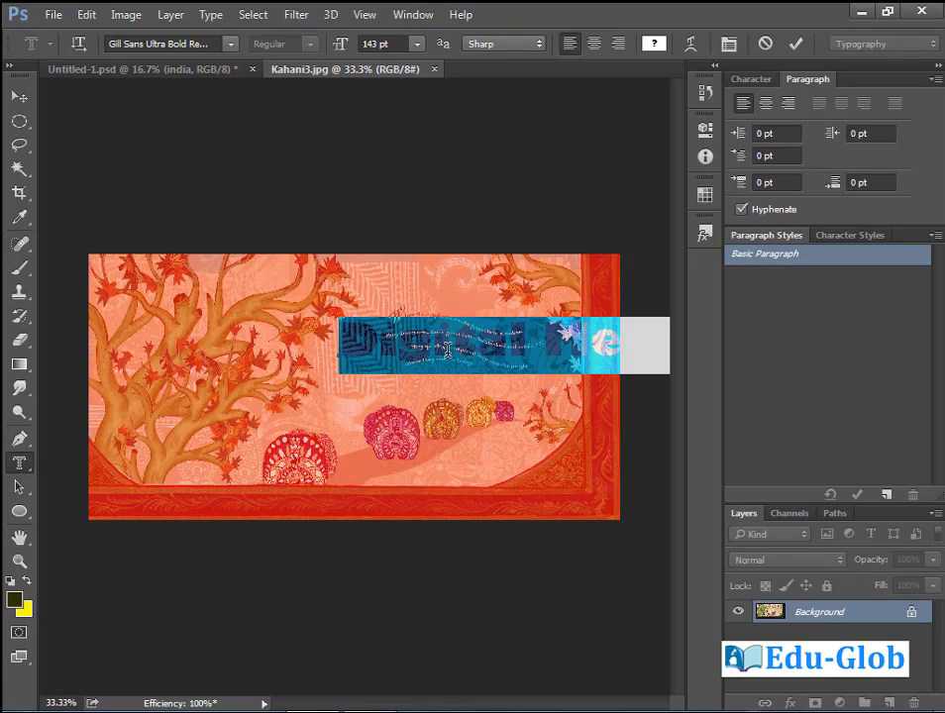
pyautogui.hotkey('ctrl', 'Return')
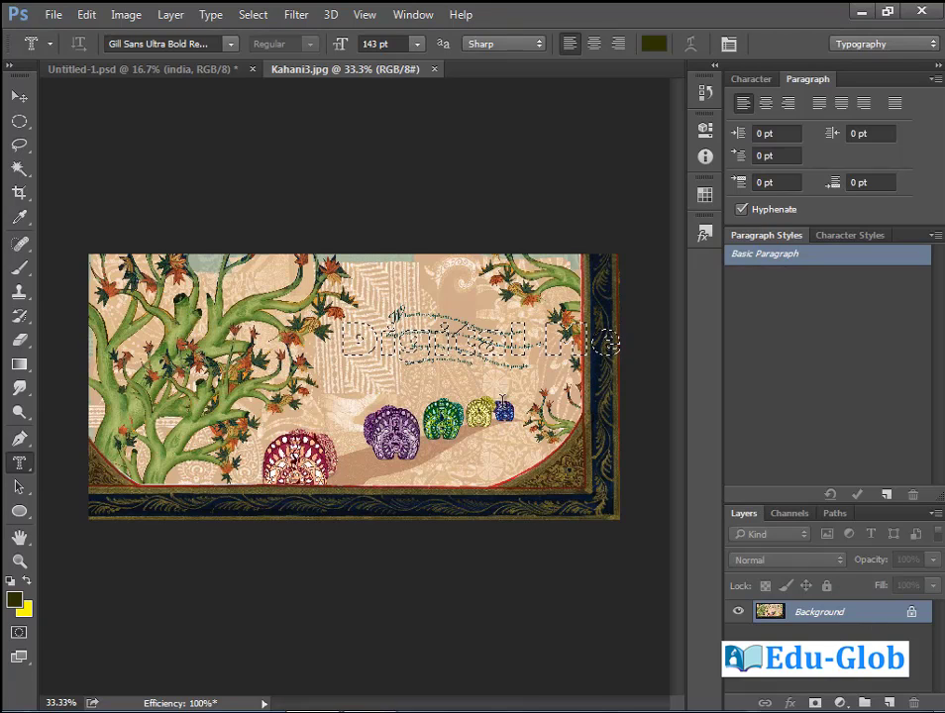
# Shift the Digital Media selection down over the elephants and add a layer mask to Layer 0.
pyautogui.click(19, 96)
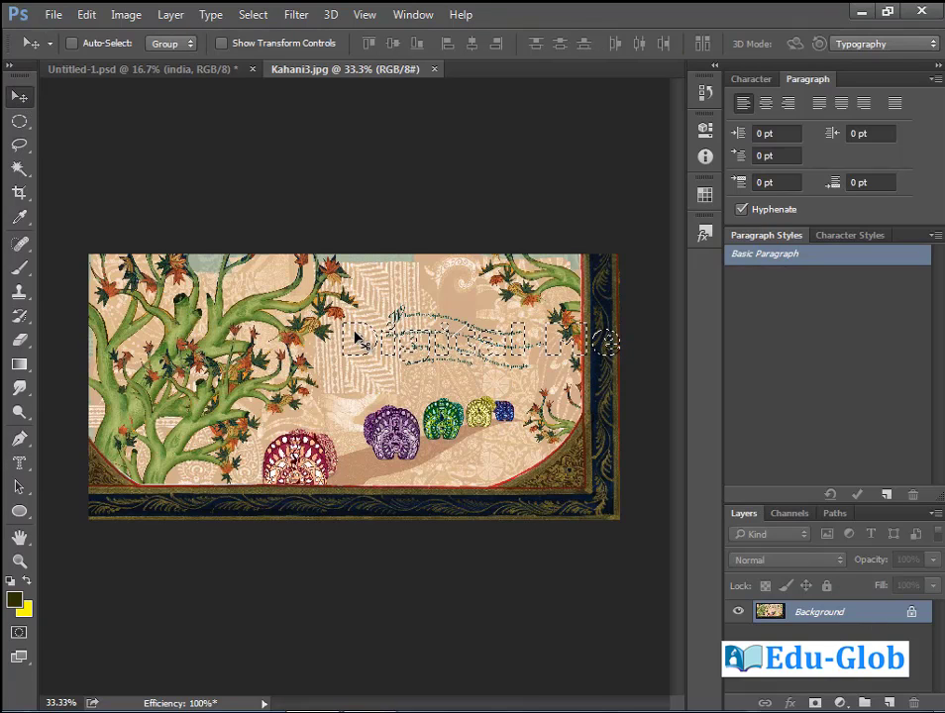
pyautogui.moveTo(367, 343); pyautogui.dragTo(277, 394)
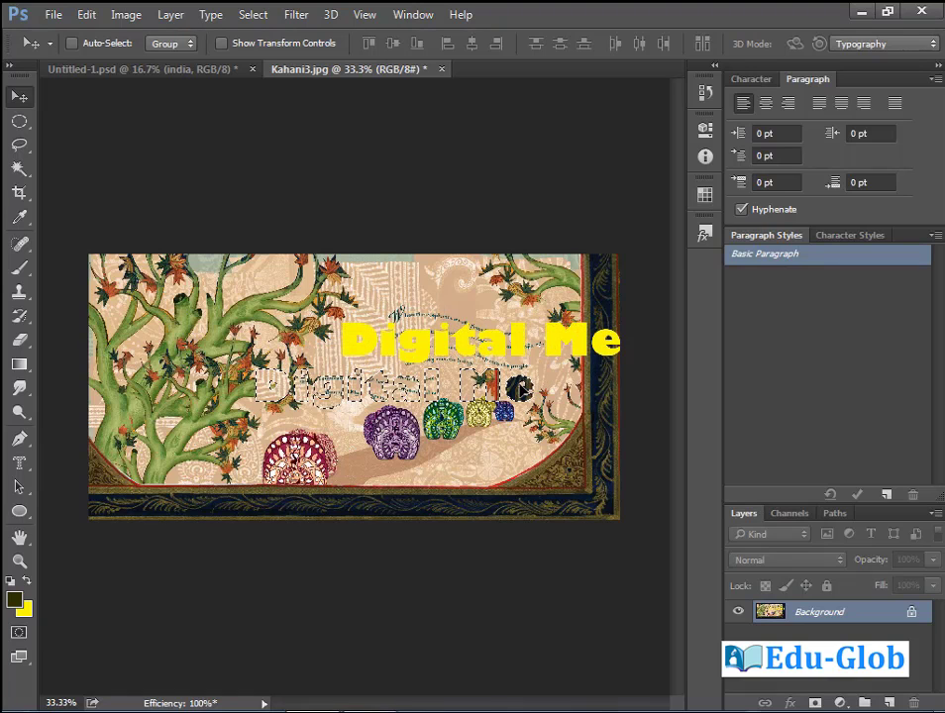
pyautogui.hotkey('ctrl', 'z')
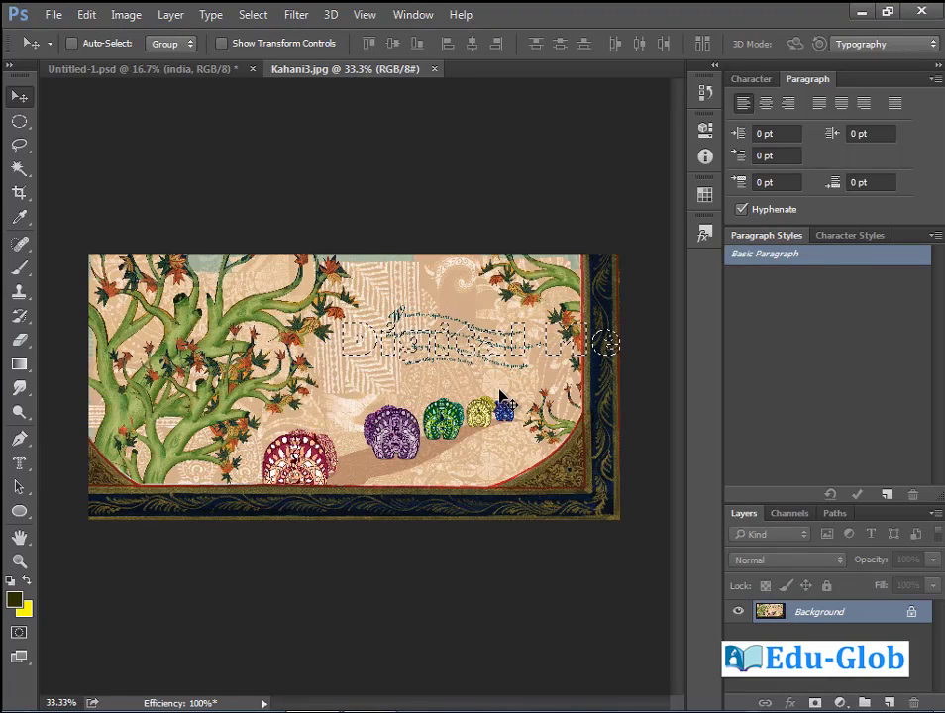
pyautogui.click(19, 143)
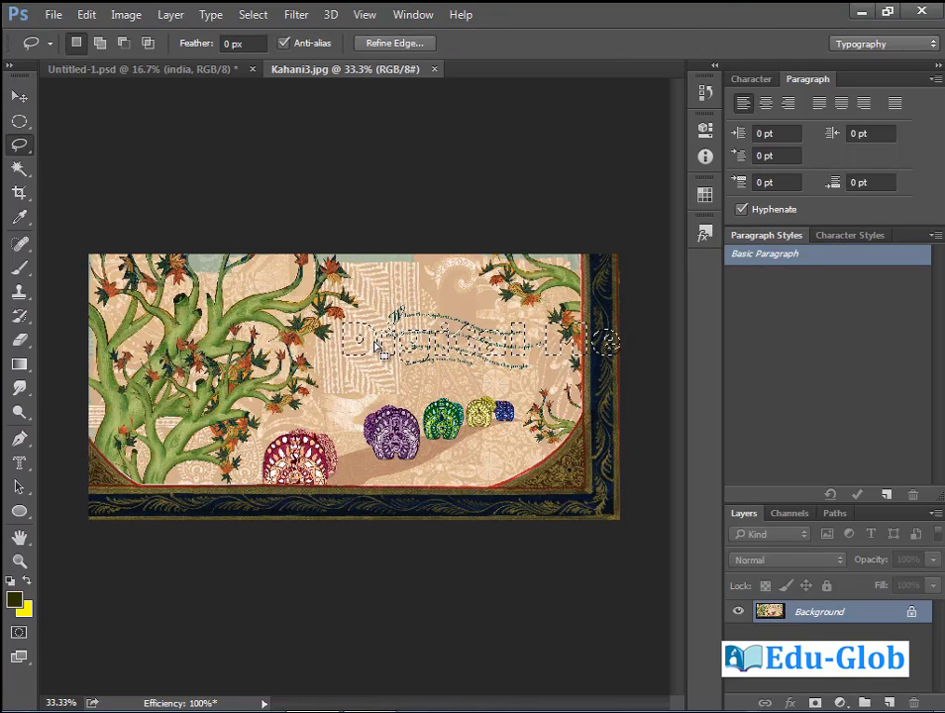
pyautogui.moveTo(368, 345); pyautogui.dragTo(313, 375)
pyautogui.click(381, 377)
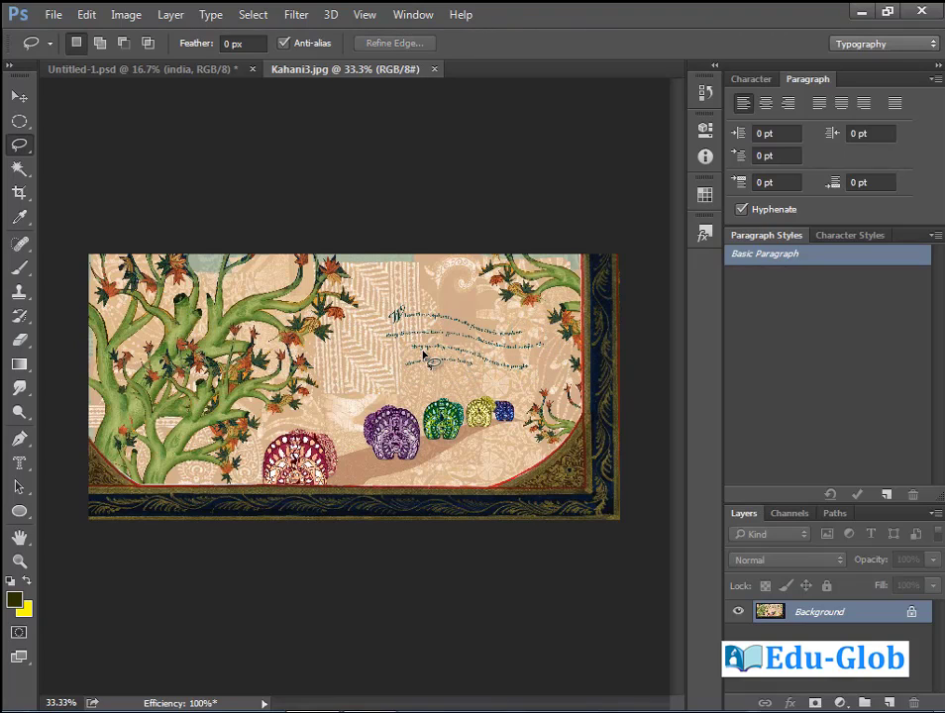
pyautogui.hotkey('ctrl', 'z')
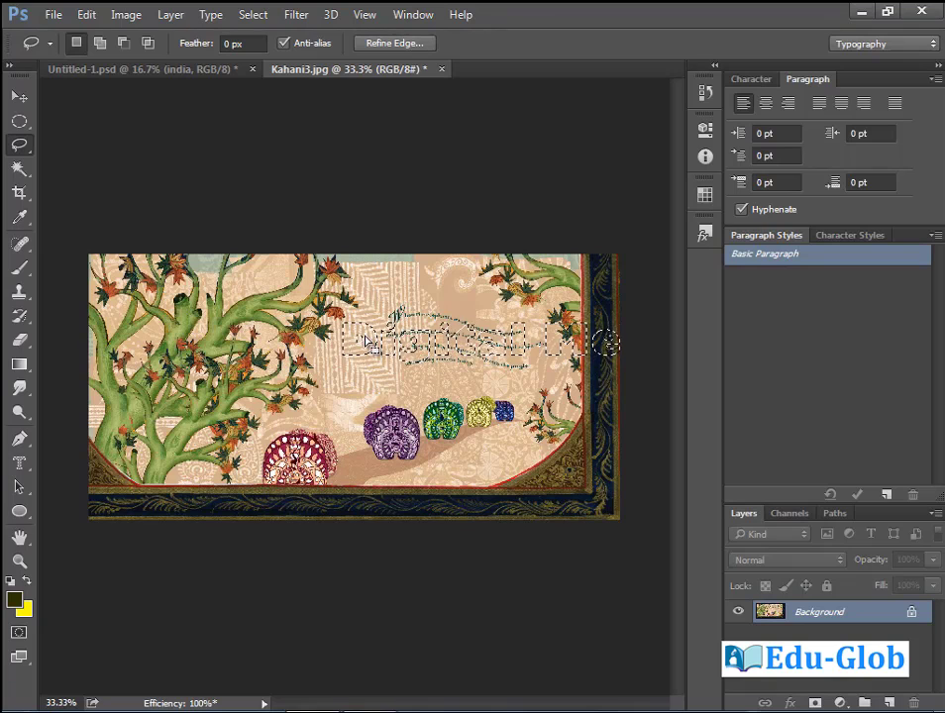
pyautogui.moveTo(424, 356); pyautogui.dragTo(192, 420)
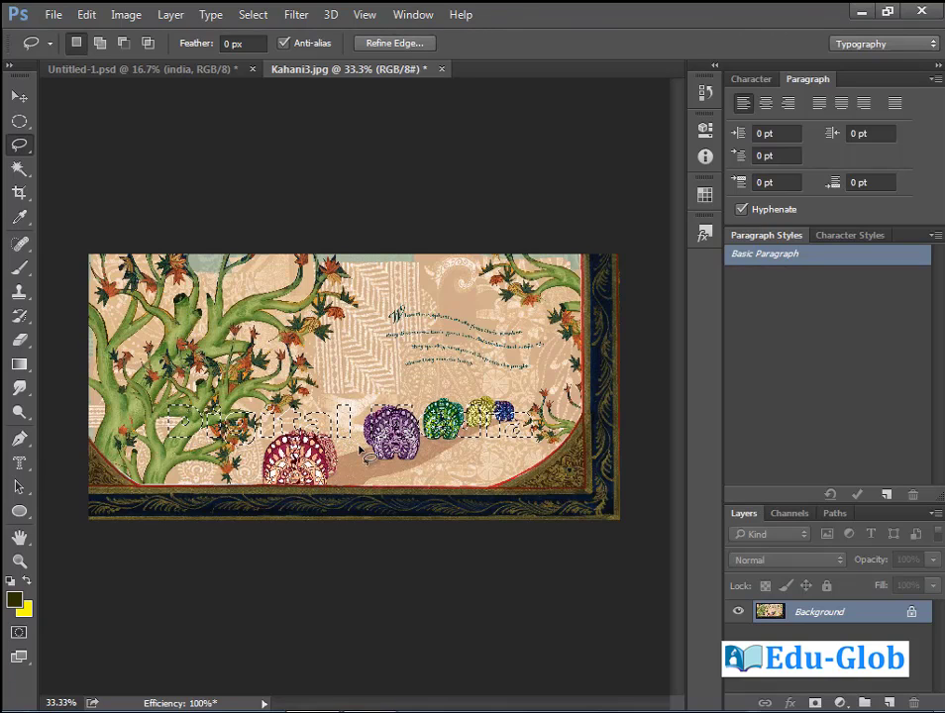
pyautogui.click(817, 703)
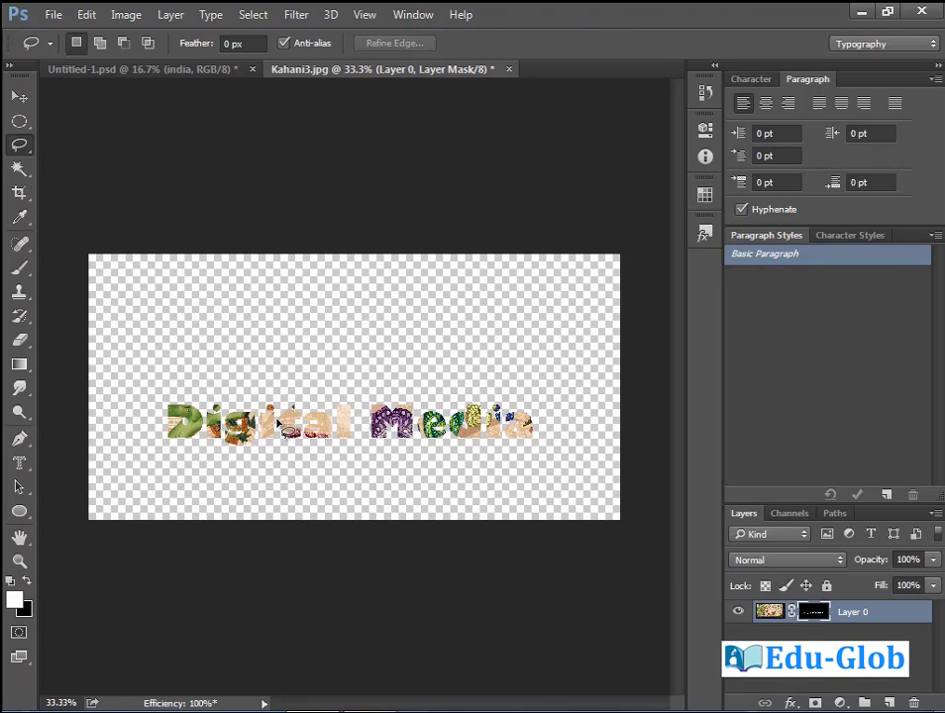
# Move the masked Digital Media lettering to the lower-left of the canvas.
pyautogui.click(19, 96)
pyautogui.moveTo(279, 424); pyautogui.dragTo(342, 428)
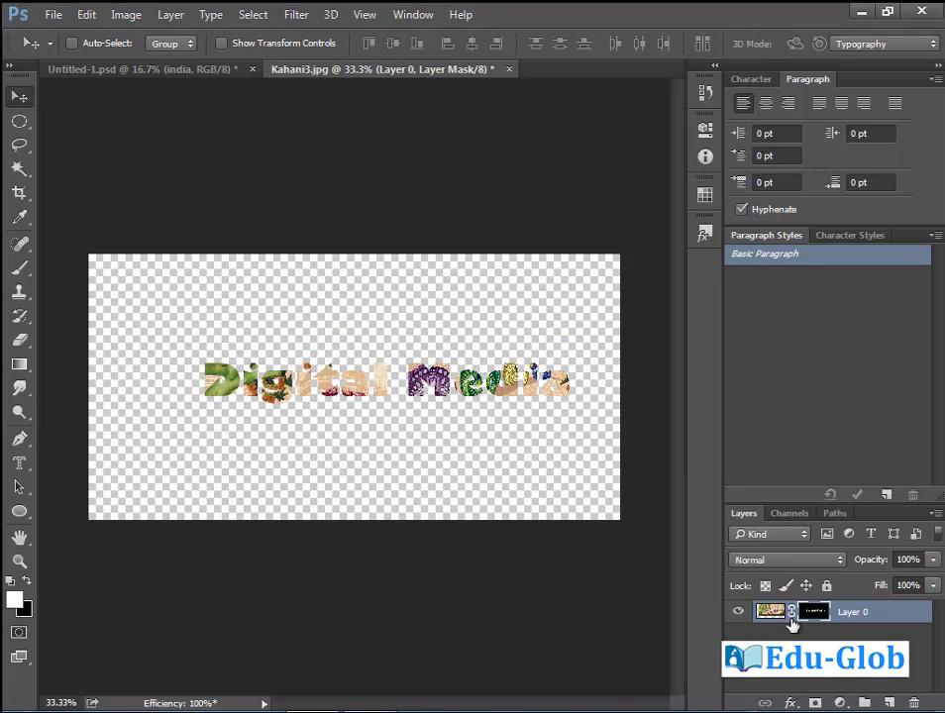
pyautogui.moveTo(464, 393); pyautogui.dragTo(398, 444)
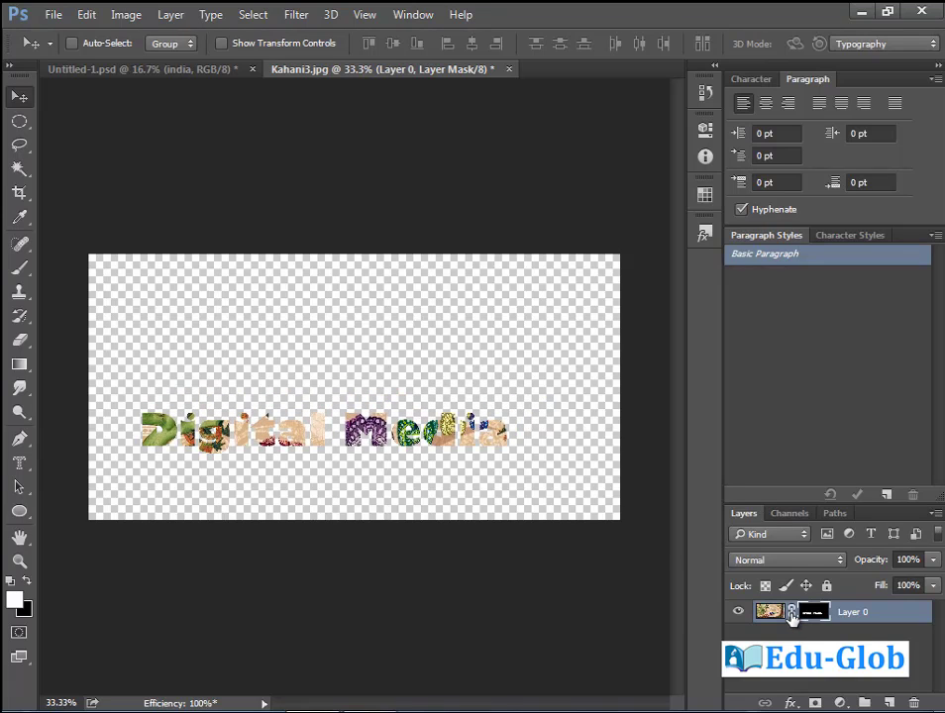
pyautogui.moveTo(364, 443); pyautogui.dragTo(497, 454)
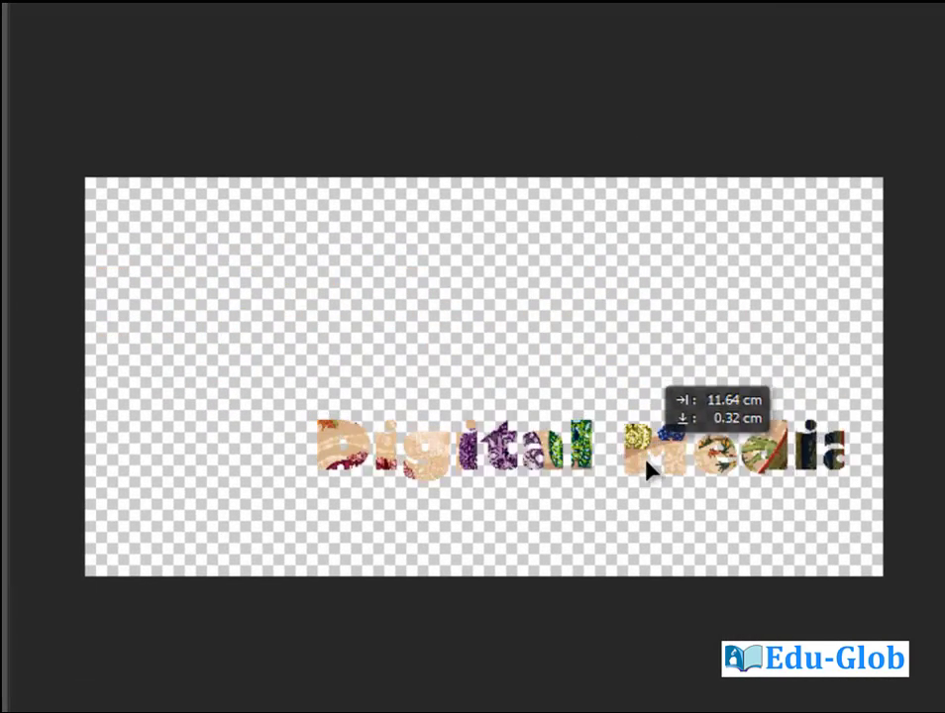
pyautogui.moveTo(646, 461); pyautogui.dragTo(530, 455)
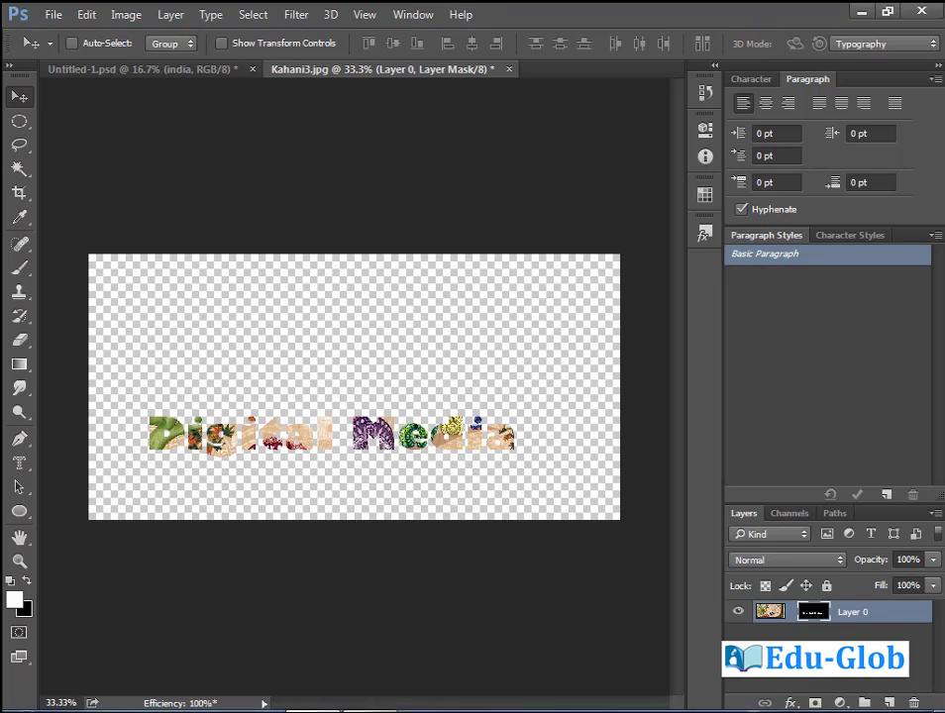
pyautogui.click(790, 702)
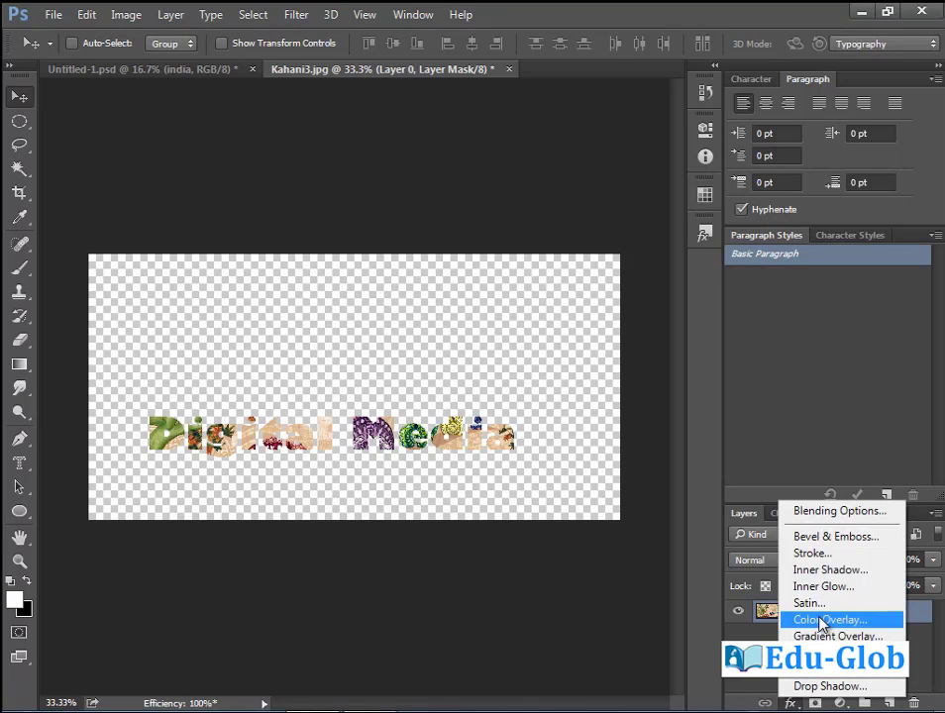
# Add a Stroke effect to the lettering in dark orange-brown 8a2705.
pyautogui.click(828, 555)
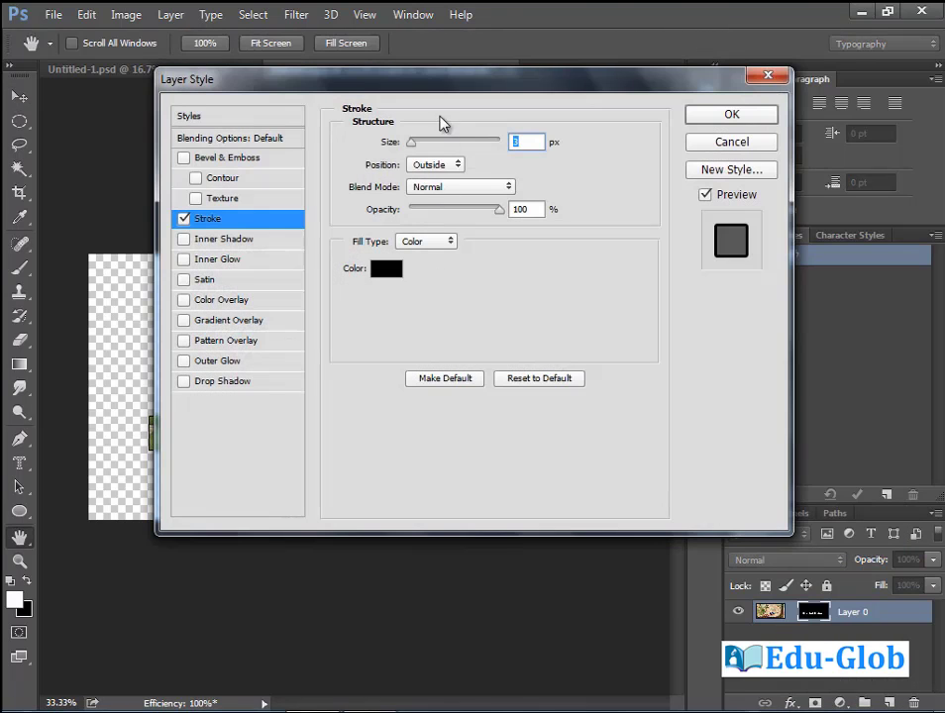
pyautogui.moveTo(455, 82); pyautogui.dragTo(715, 151)
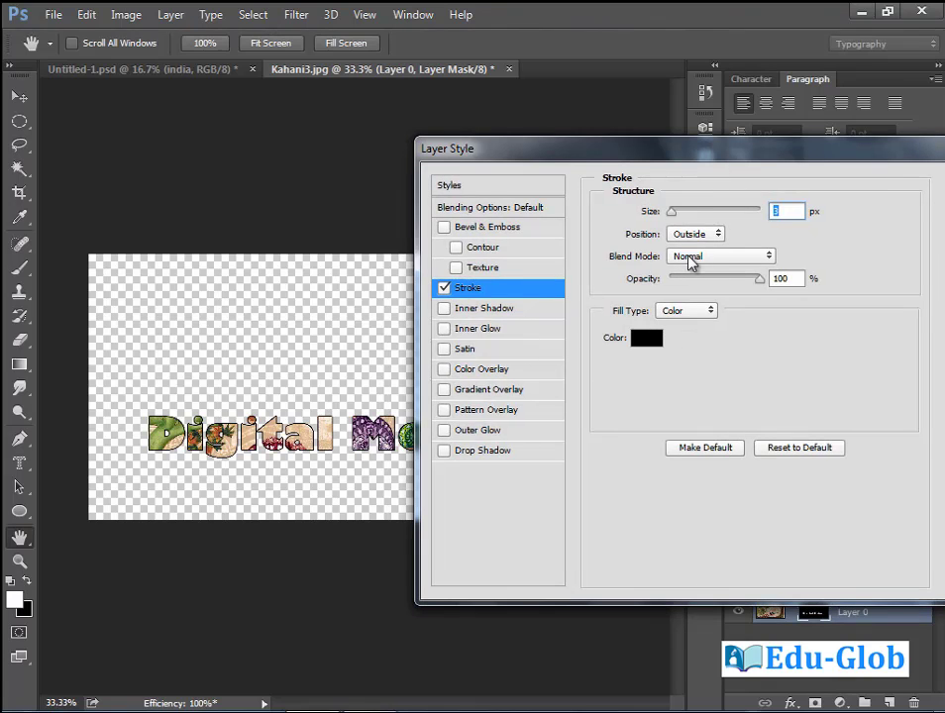
pyautogui.click(645, 339)
pyautogui.click(496, 420)
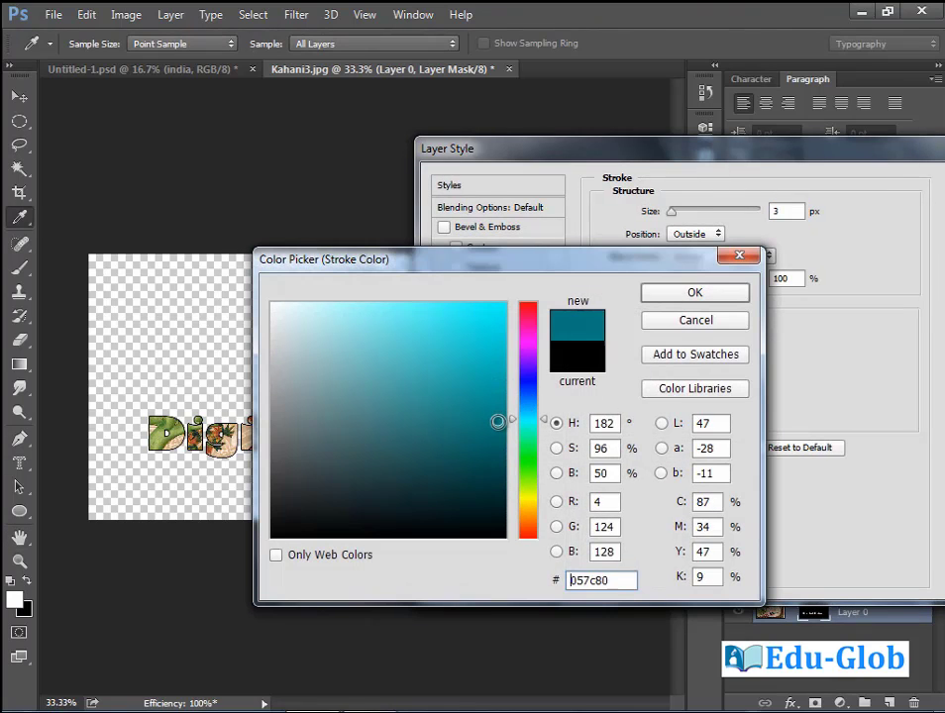
pyautogui.click(527, 528)
pyautogui.click(497, 410)
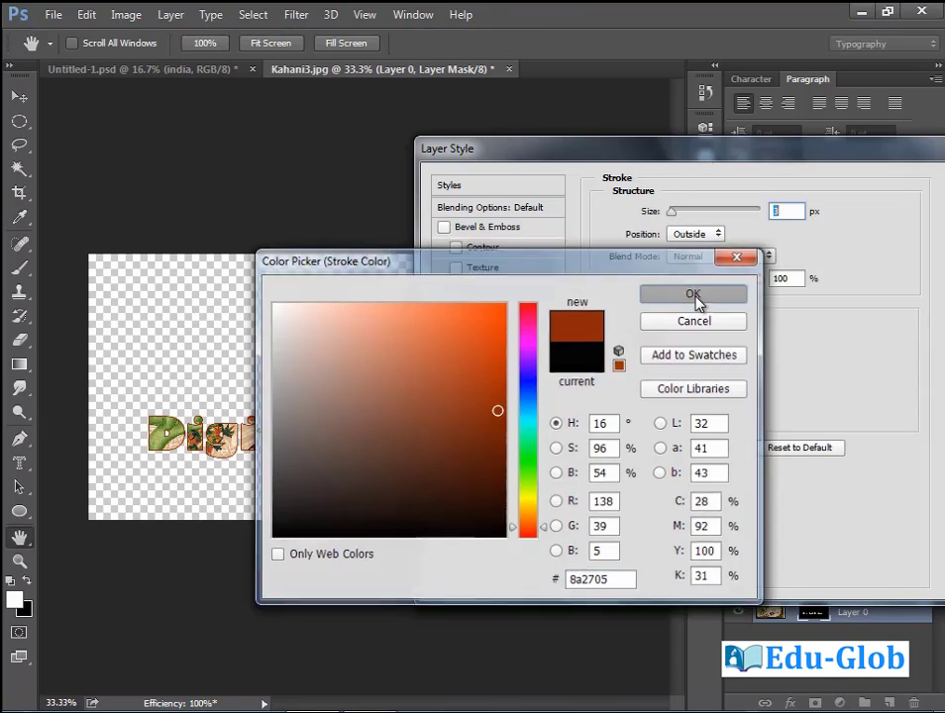
pyautogui.click(698, 296)
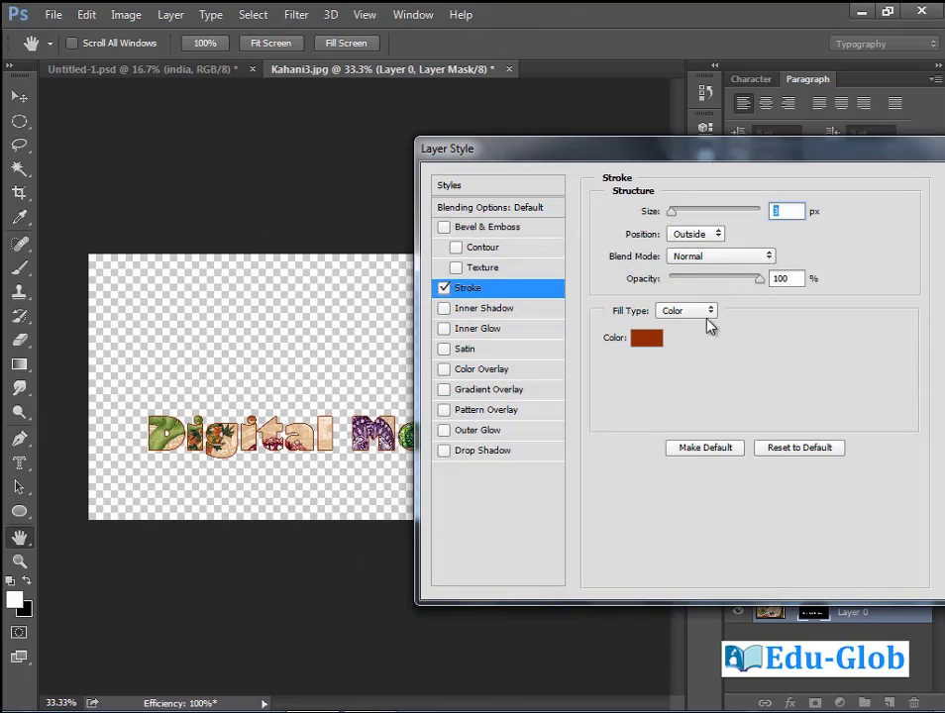
# Add a green Inner Shadow with 14 px distance and apply the effects.
pyautogui.click(495, 311)
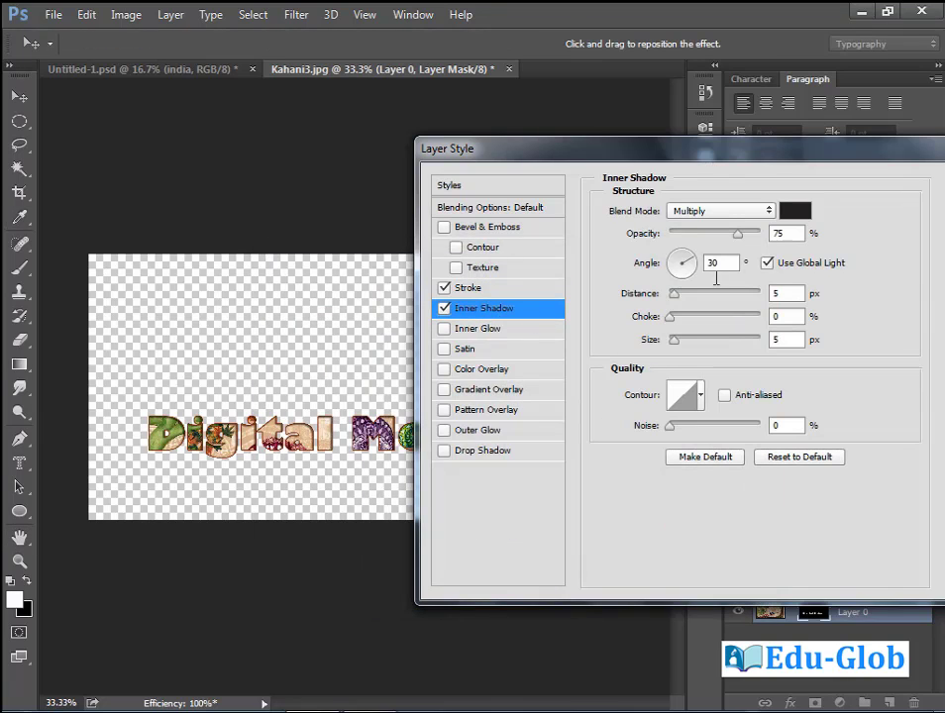
pyautogui.moveTo(674, 294); pyautogui.dragTo(683, 297)
pyautogui.moveTo(840, 162); pyautogui.dragTo(801, 169)
pyautogui.click(756, 217)
pyautogui.click(528, 475)
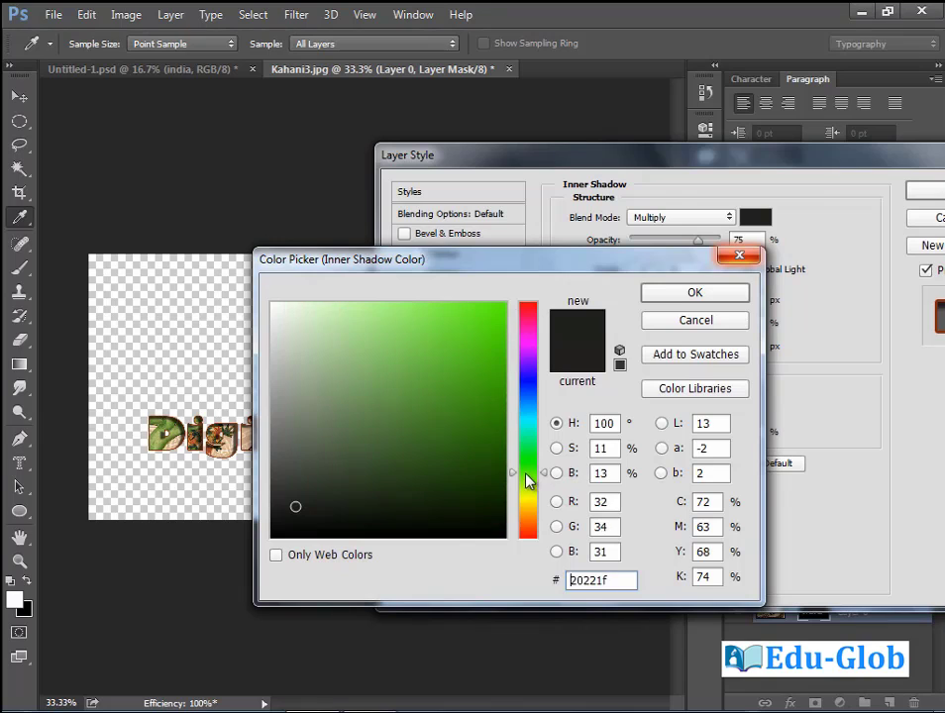
pyautogui.moveTo(487, 431)
pyautogui.mouseDown()
pyautogui.moveTo(497, 421)
pyautogui.moveTo(487, 375)
pyautogui.mouseUp()
pyautogui.click(721, 294)
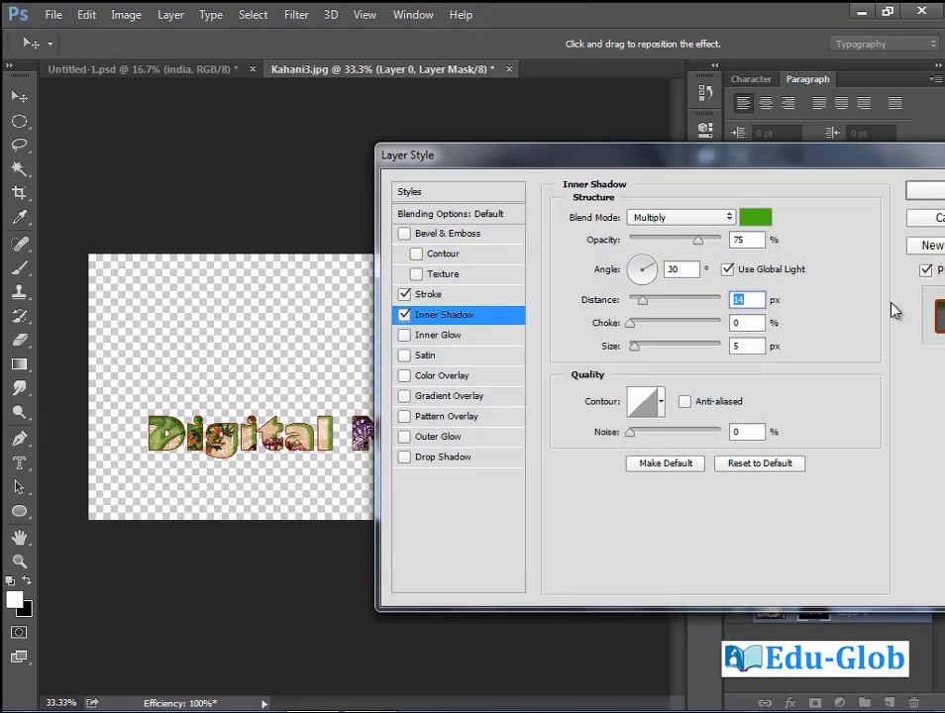
pyautogui.moveTo(889, 164); pyautogui.dragTo(651, 192)
pyautogui.click(717, 219)
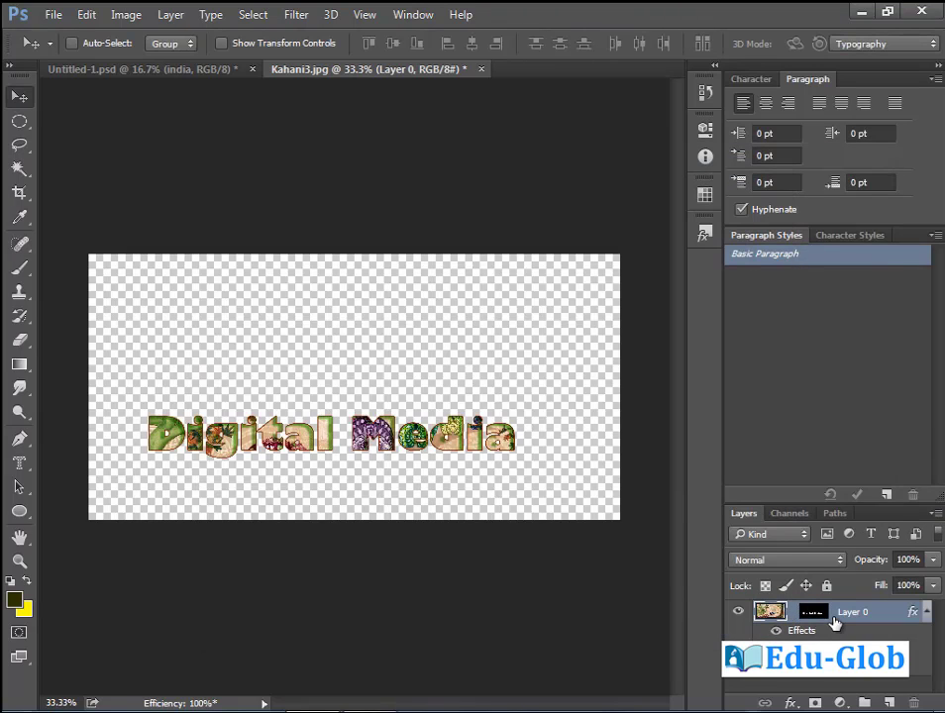
# Duplicate Layer 0 and clear the copy's layer style.
pyautogui.hotkey('ctrl', 'j')
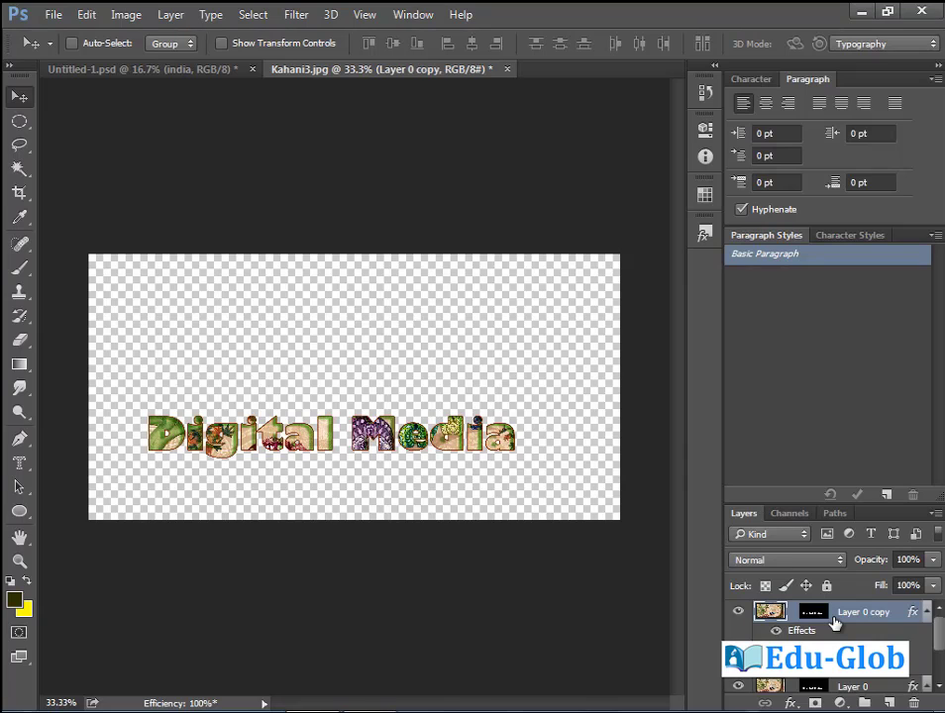
pyautogui.rightClick(856, 620)
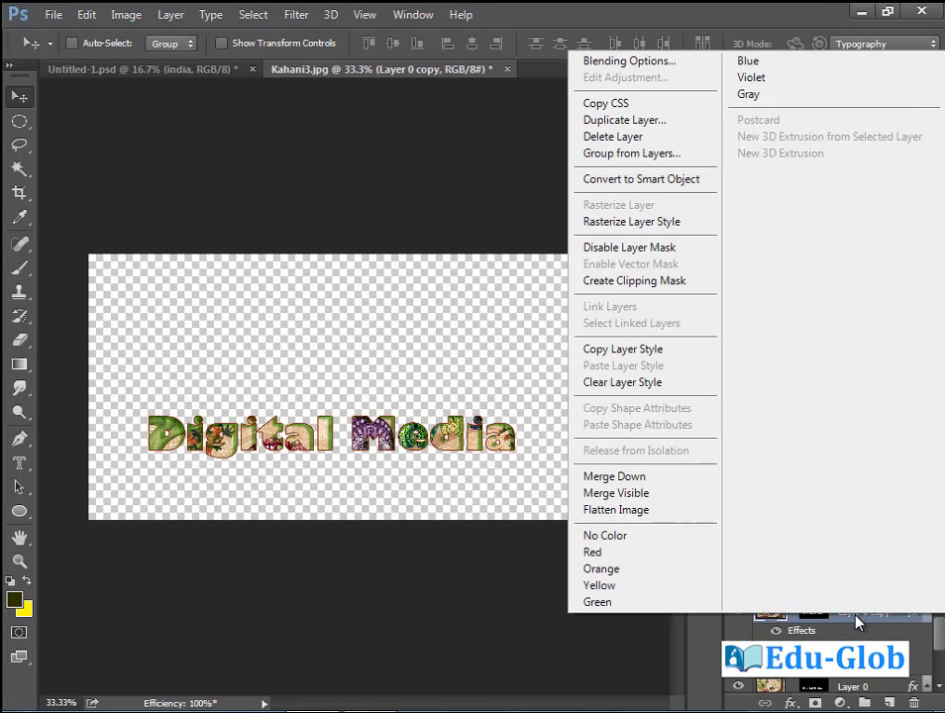
pyautogui.click(641, 383)
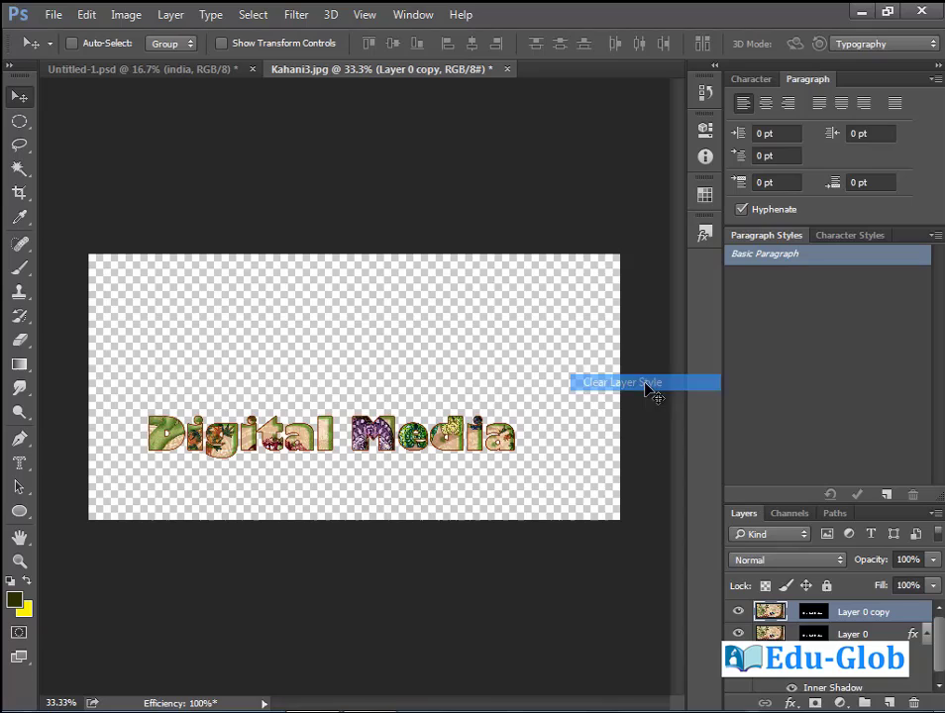
# Disable and delete the copy's mask, position it, and stack Layer 0 above it.
pyautogui.rightClick(812, 616)
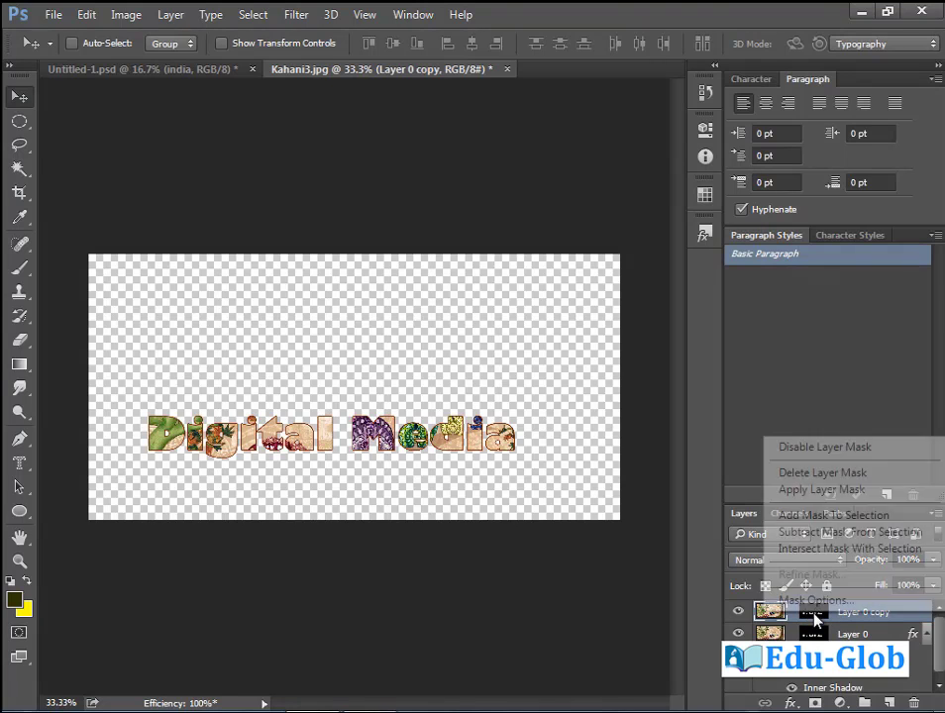
pyautogui.click(831, 451)
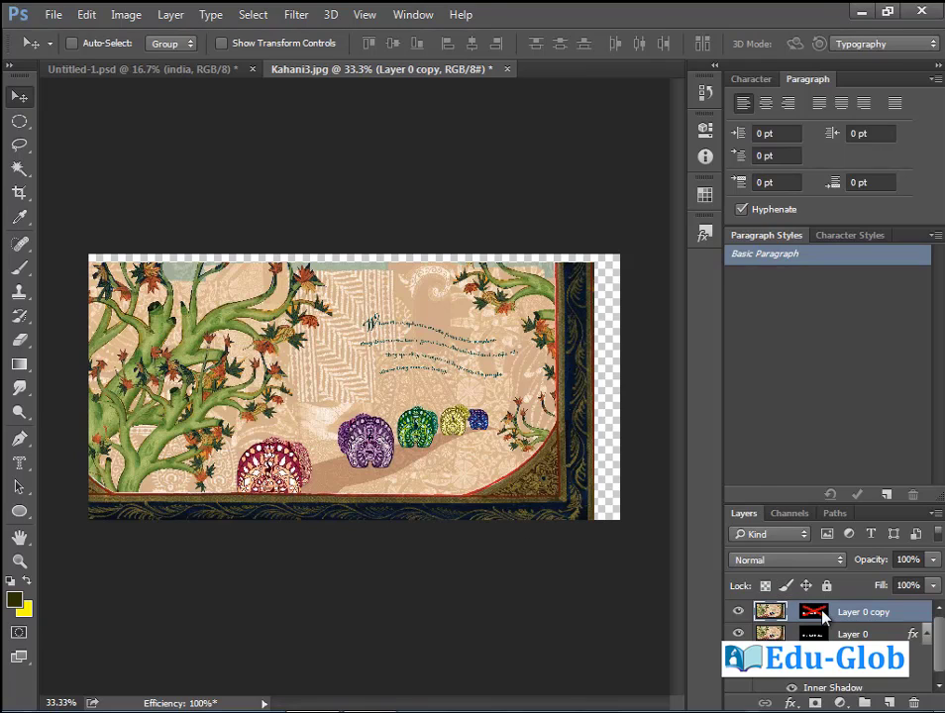
pyautogui.rightClick(822, 616)
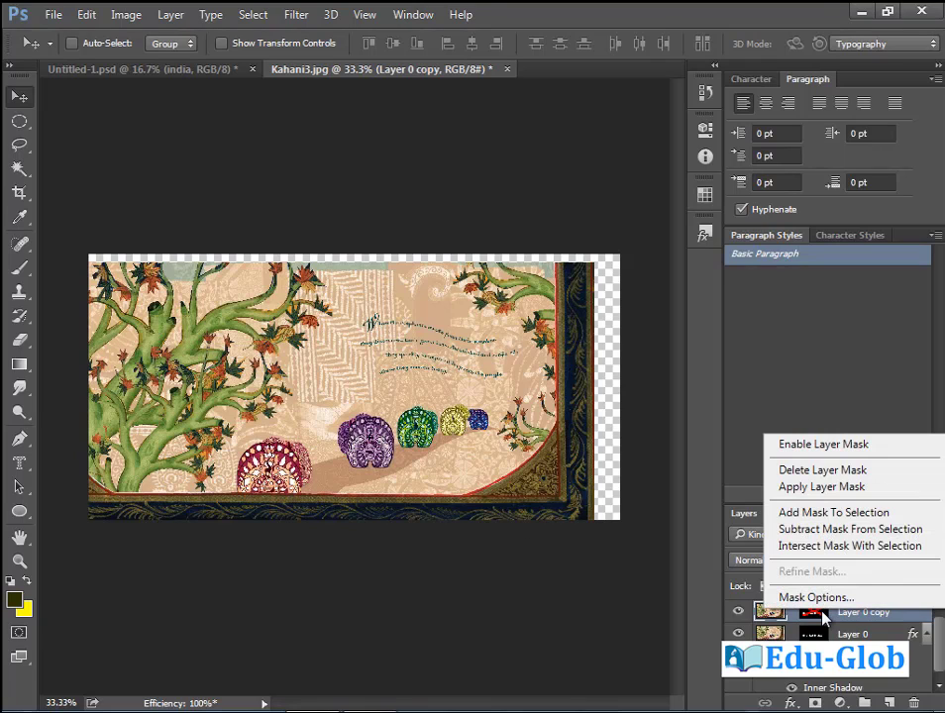
pyautogui.click(831, 473)
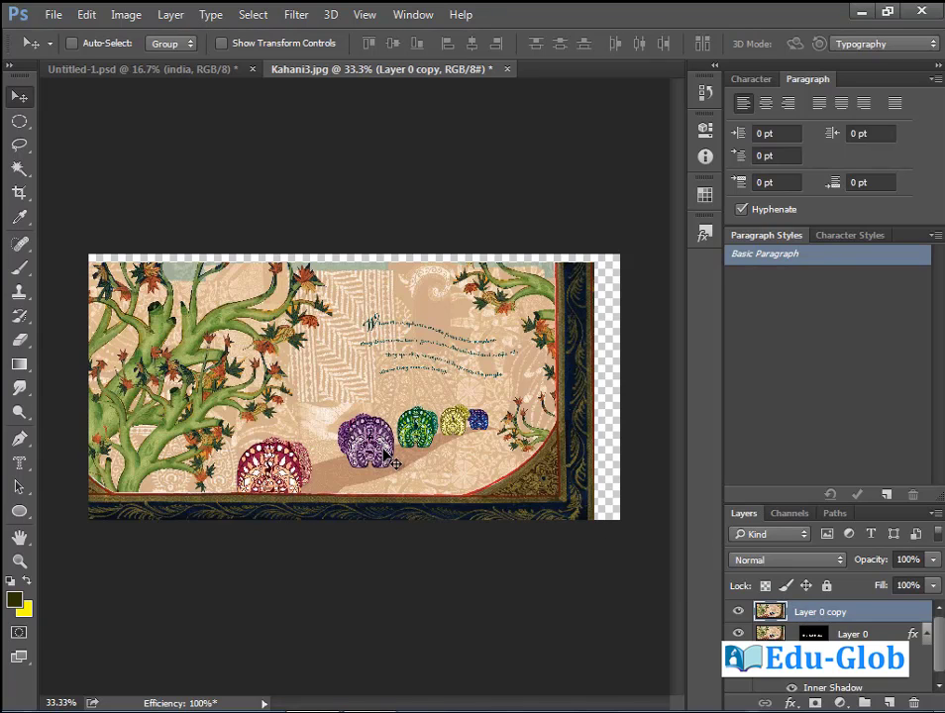
pyautogui.moveTo(395, 462); pyautogui.dragTo(416, 450)
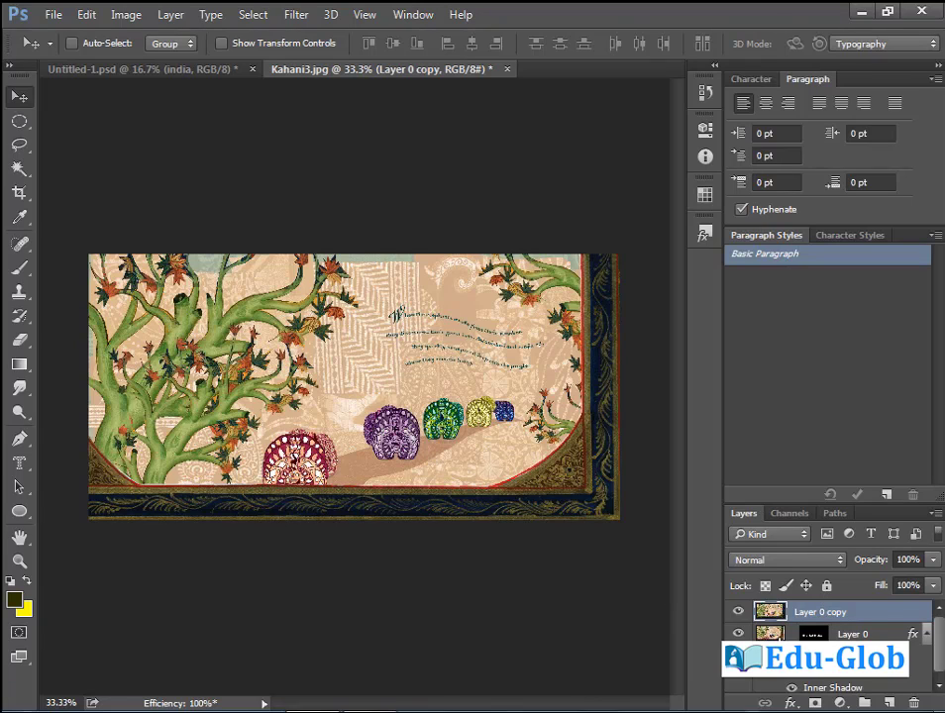
pyautogui.moveTo(798, 635); pyautogui.dragTo(783, 604)
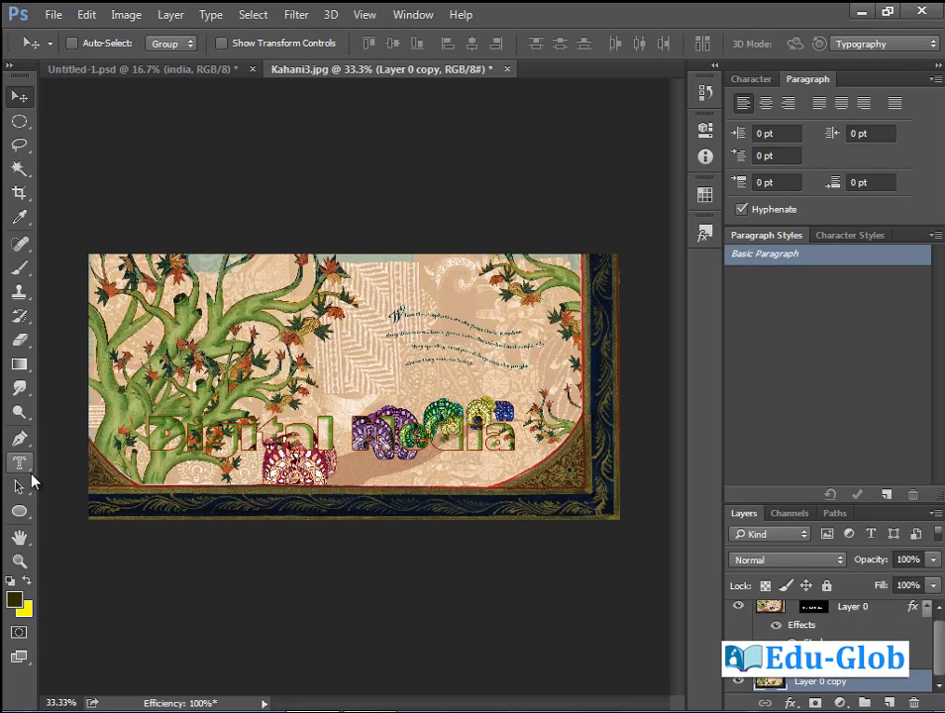
# Type 'Digital Me' with the Vertical Type Mask Tool at top centre, size 92 pt, commit.
pyautogui.moveTo(22, 465); pyautogui.dragTo(99, 519)
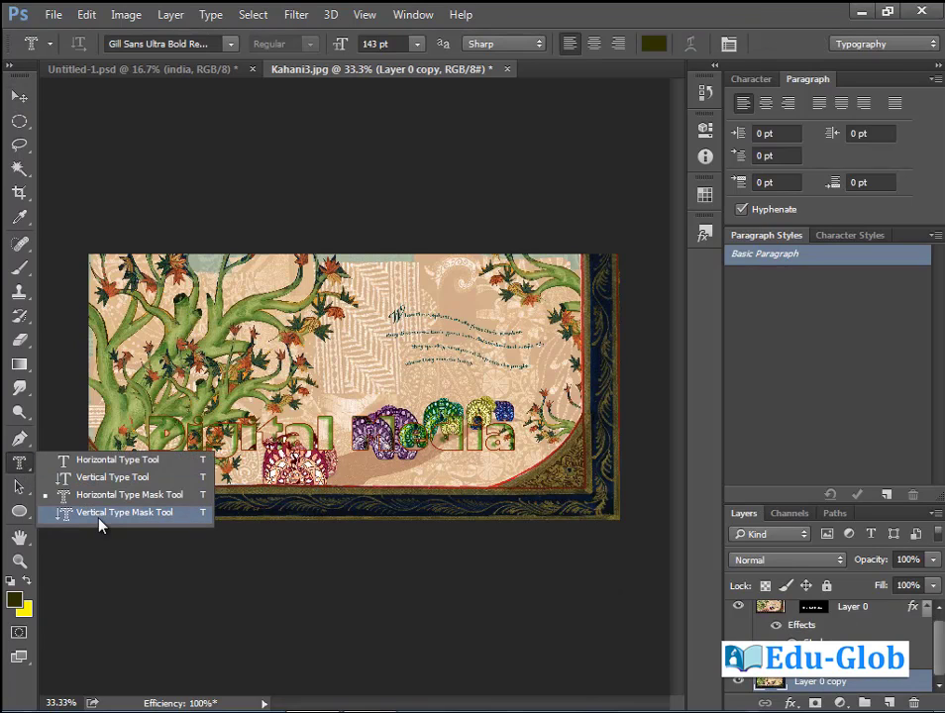
pyautogui.click(113, 513)
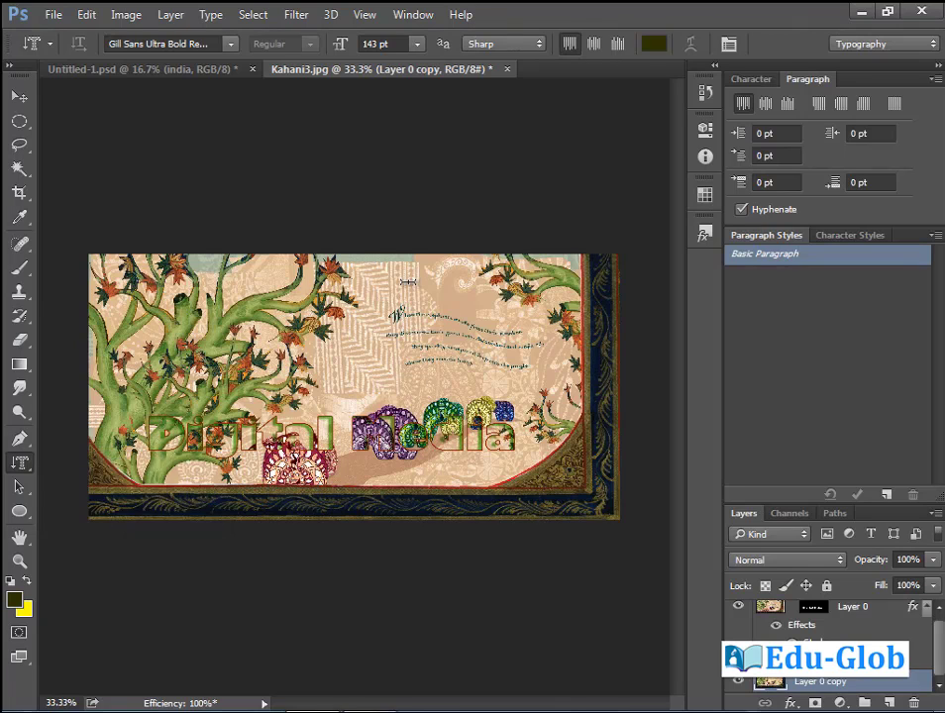
pyautogui.click(406, 283)
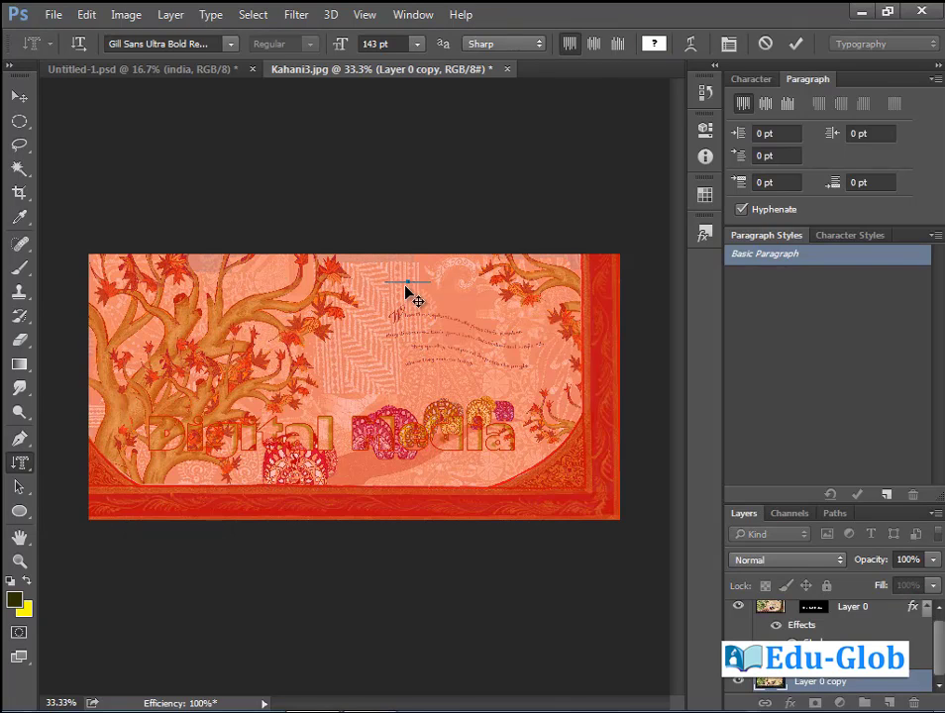
pyautogui.write('Digita')
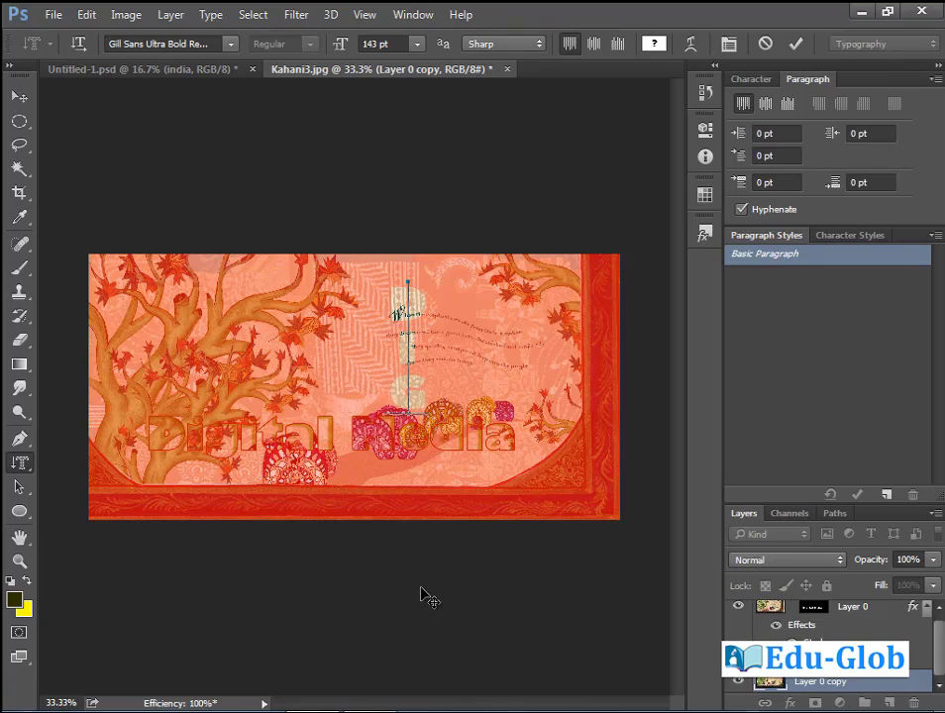
pyautogui.write('l ')
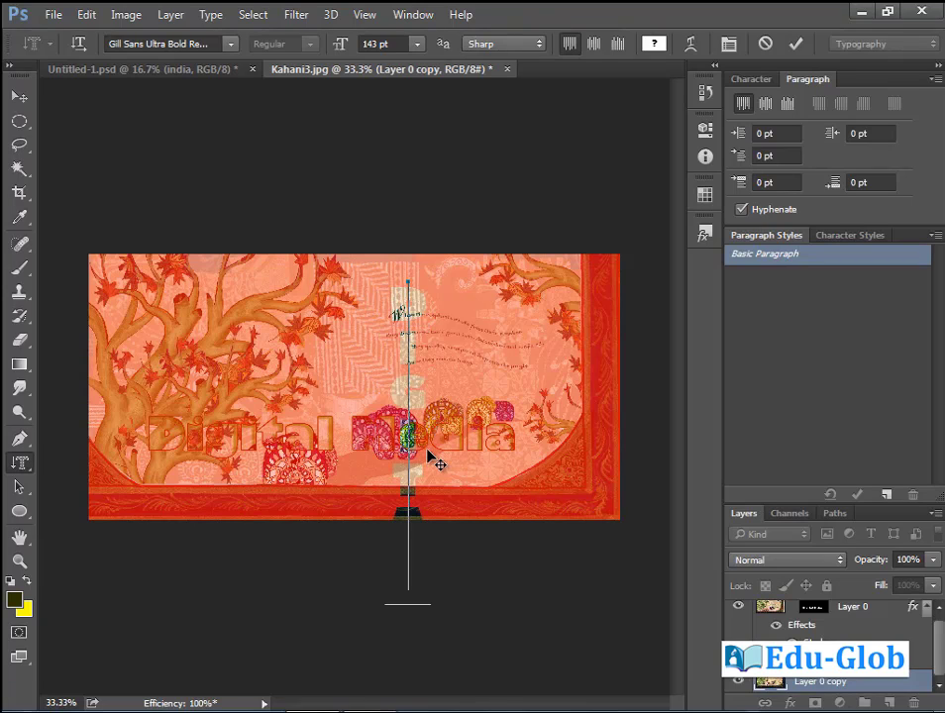
pyautogui.write('Me')
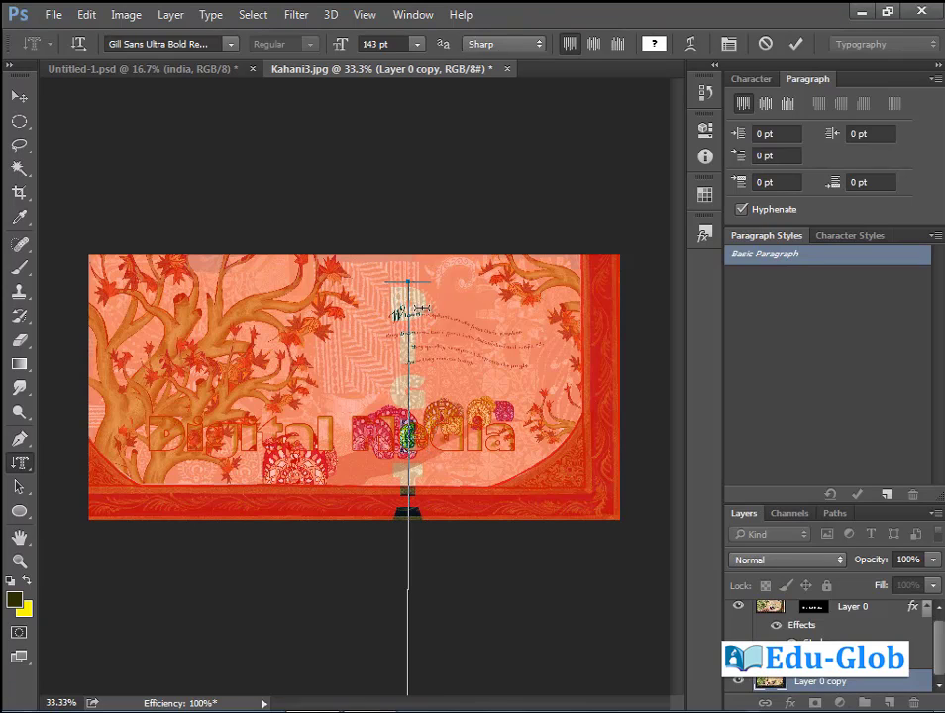
pyautogui.moveTo(414, 284); pyautogui.dragTo(431, 604)
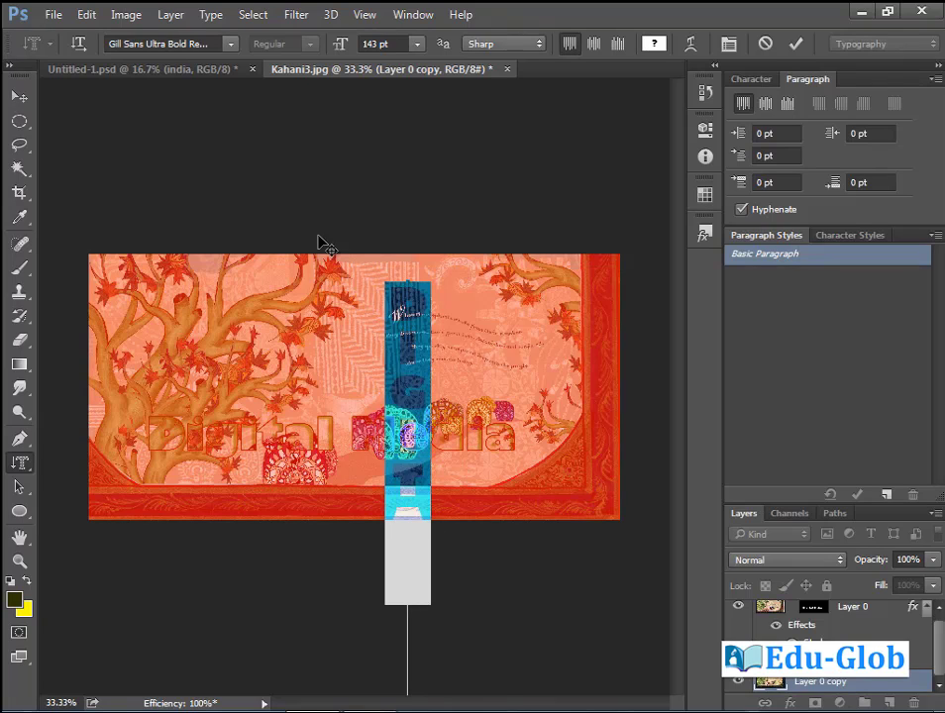
pyautogui.moveTo(349, 46); pyautogui.dragTo(274, 75)
pyautogui.click(18, 97)
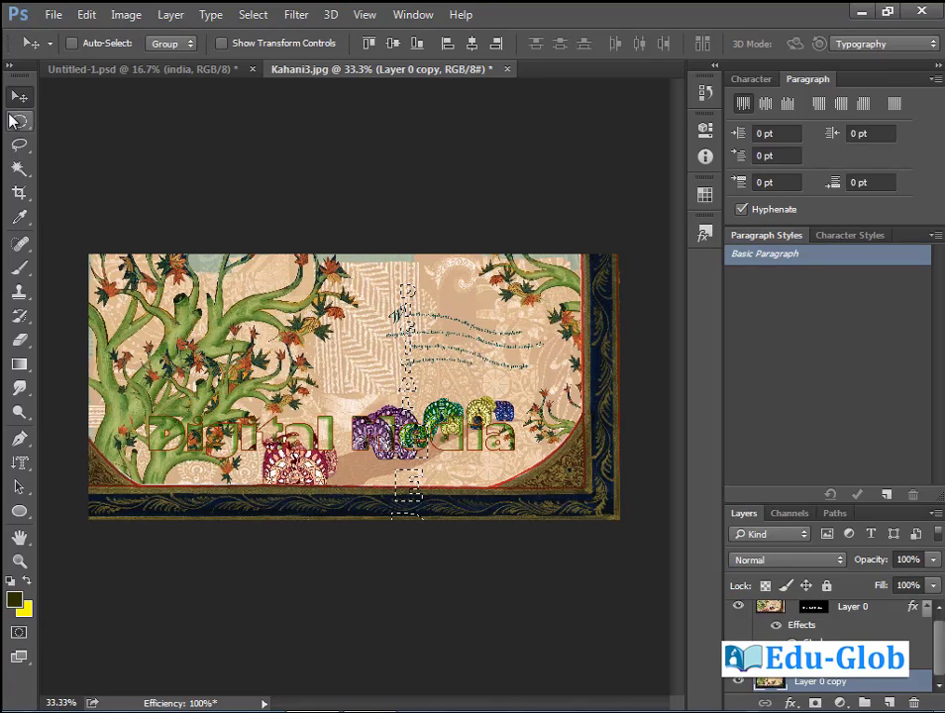
# Move the vertical lettering selection to the right edge and add a layer mask.
pyautogui.click(19, 121)
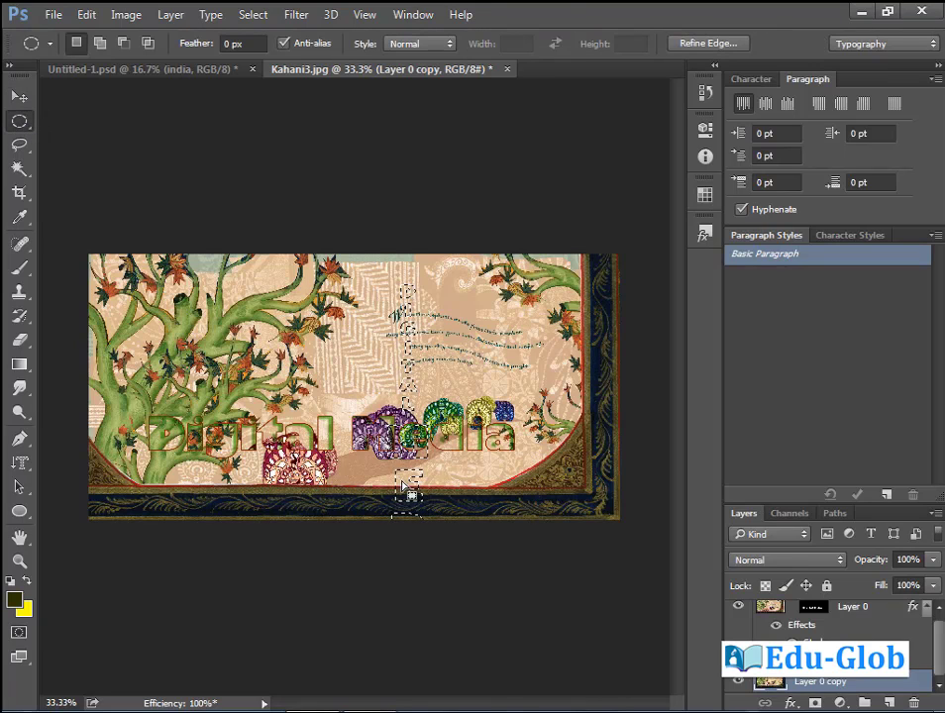
pyautogui.moveTo(401, 489); pyautogui.dragTo(558, 468)
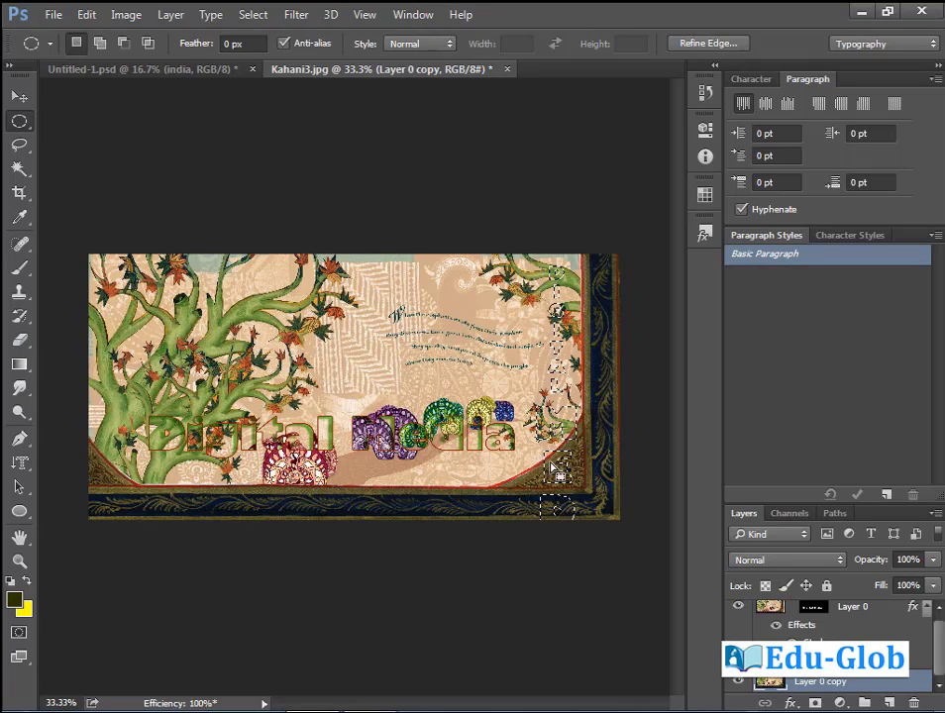
pyautogui.click(815, 703)
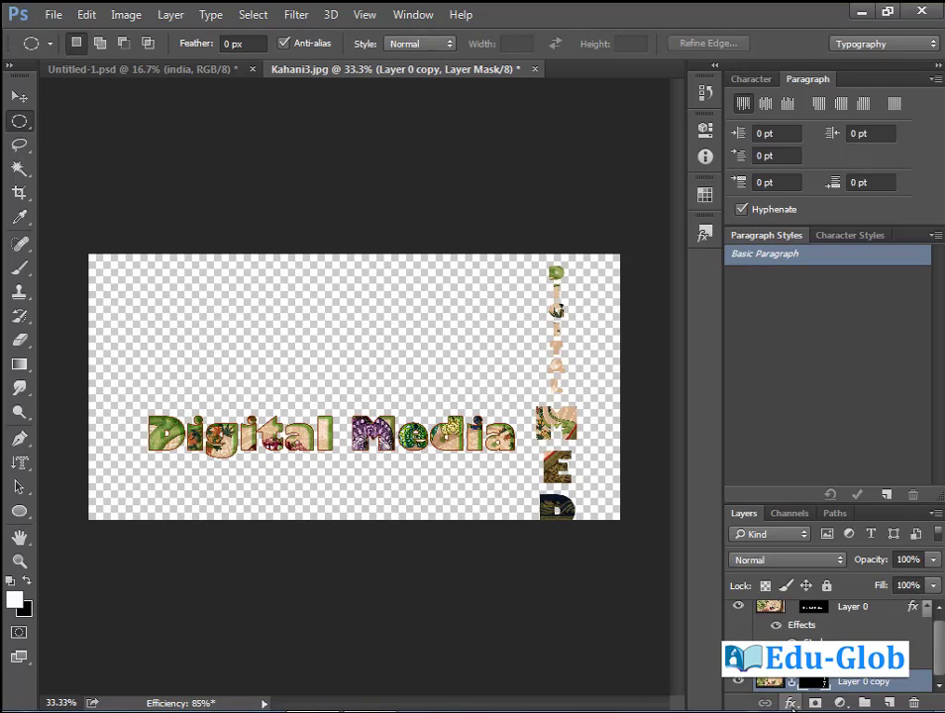
# Add a layer style with a Stroke outline to the lettering.
pyautogui.click(790, 703)
pyautogui.click(822, 697)
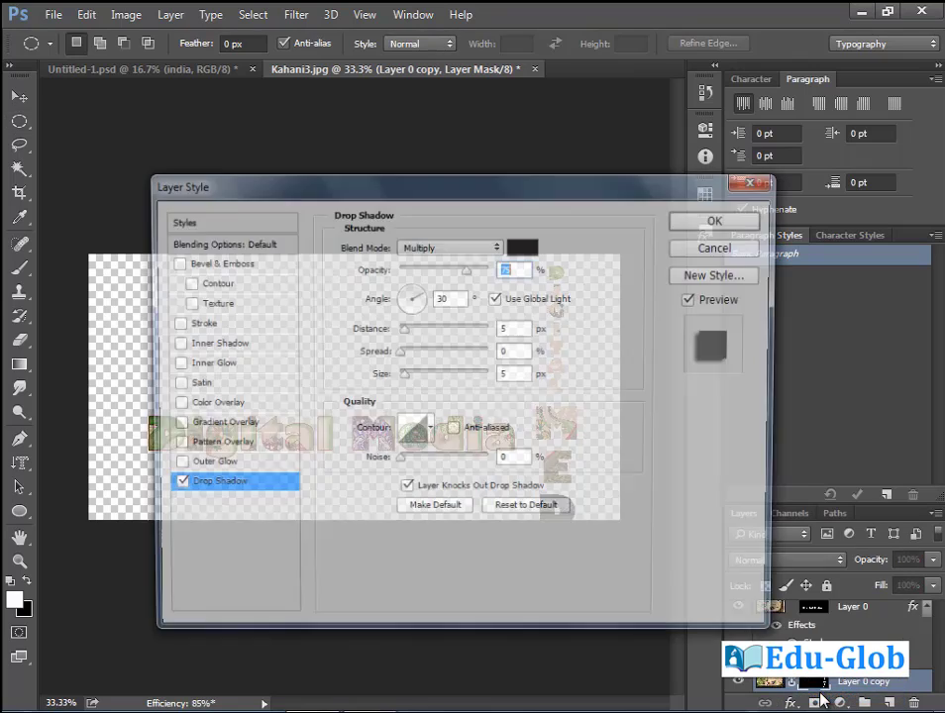
pyautogui.moveTo(523, 198); pyautogui.dragTo(442, 426)
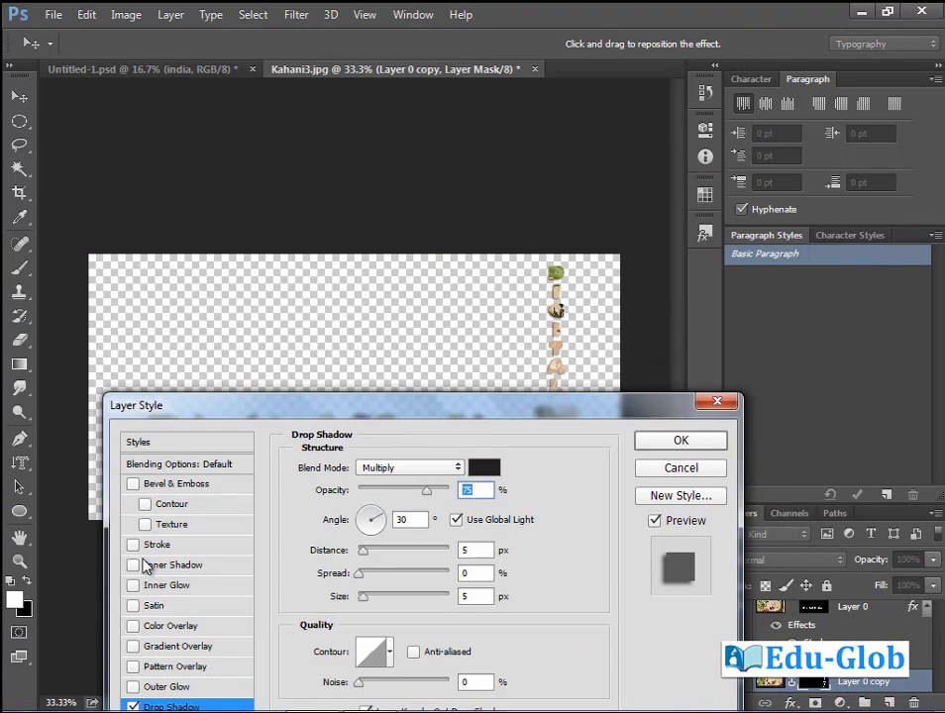
pyautogui.click(133, 544)
pyautogui.click(680, 441)
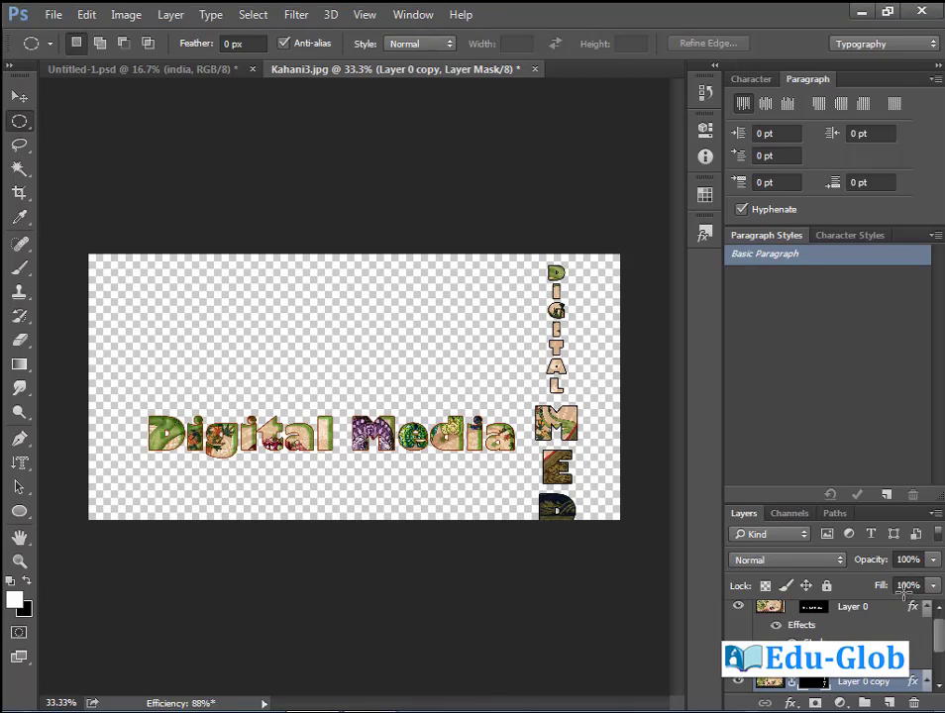
# Select Layer 0 and choose an option from its layer mask menu.
pyautogui.click(814, 609)
pyautogui.rightClick(815, 613)
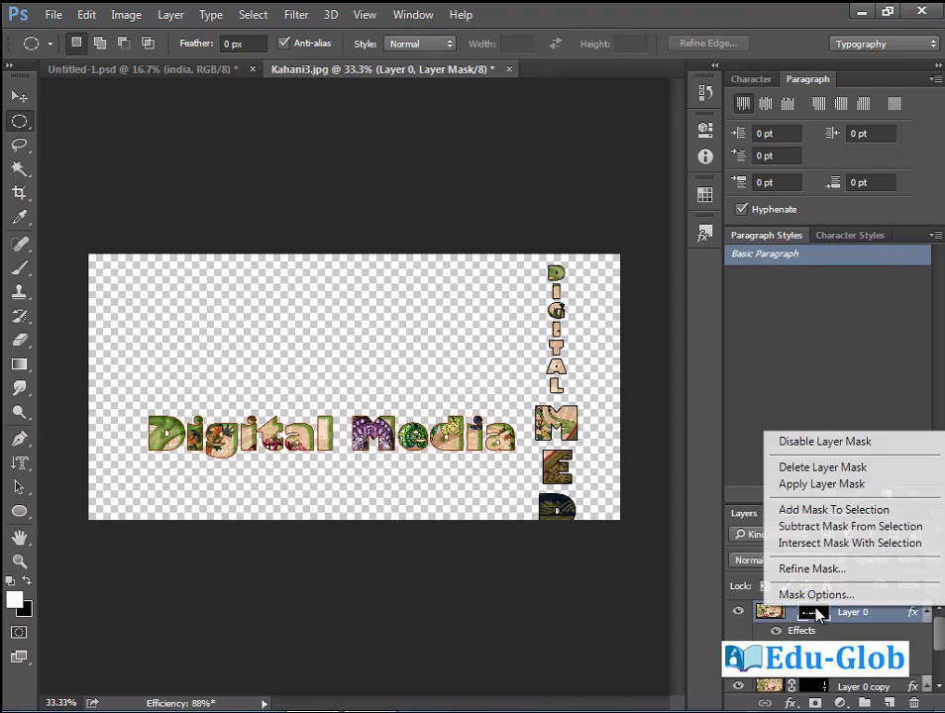
pyautogui.click(832, 469)
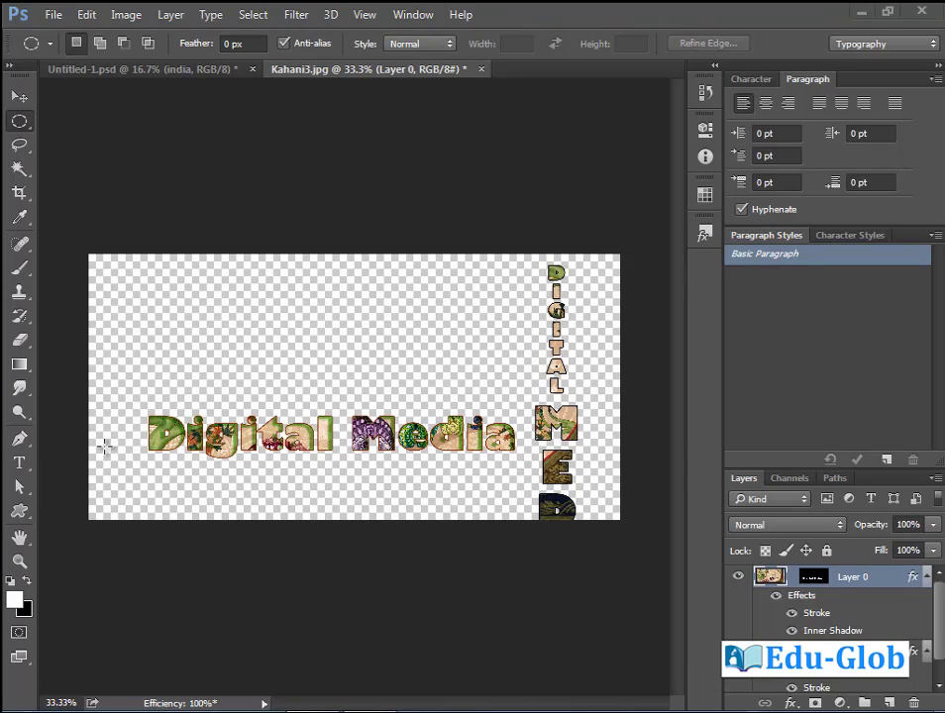
# Type a new text line above Digital Media and colour it bright red.
pyautogui.click(19, 463)
pyautogui.click(221, 327)
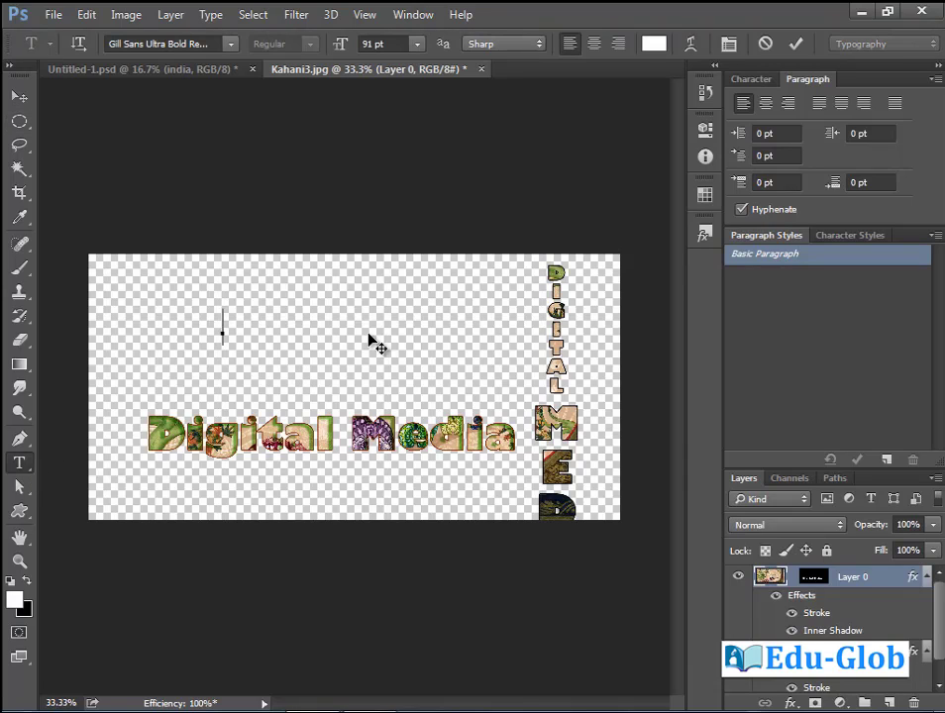
pyautogui.write('Kahani')
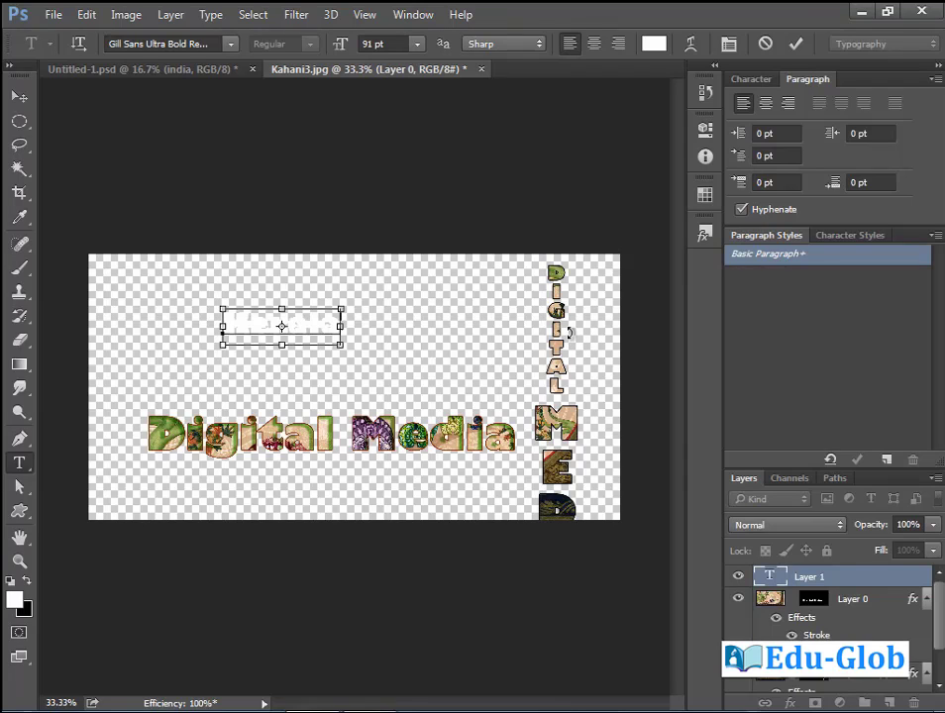
pyautogui.hotkey('ctrl', 'a')
pyautogui.click(15, 600)
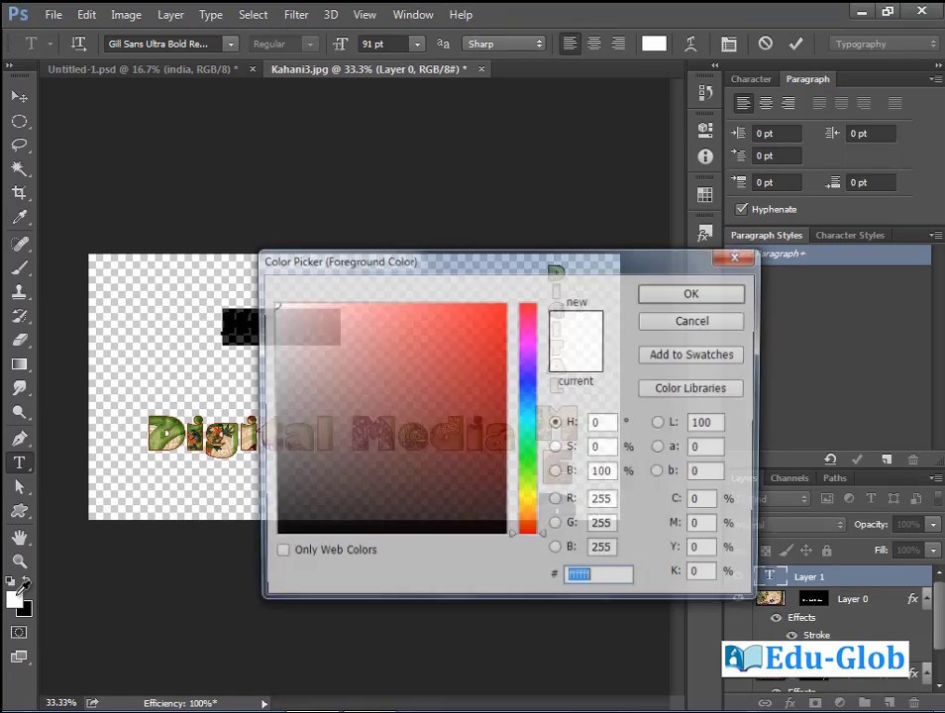
pyautogui.click(495, 309)
pyautogui.click(697, 294)
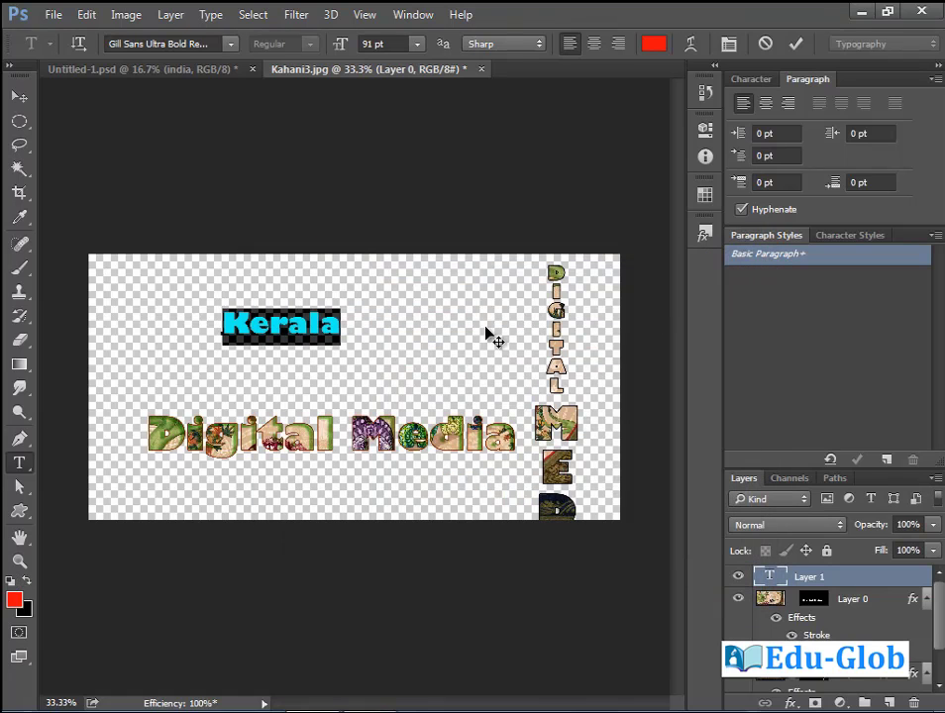
# Move the red Kerala text toward the centre and scale it up to about 192%.
pyautogui.click(20, 96)
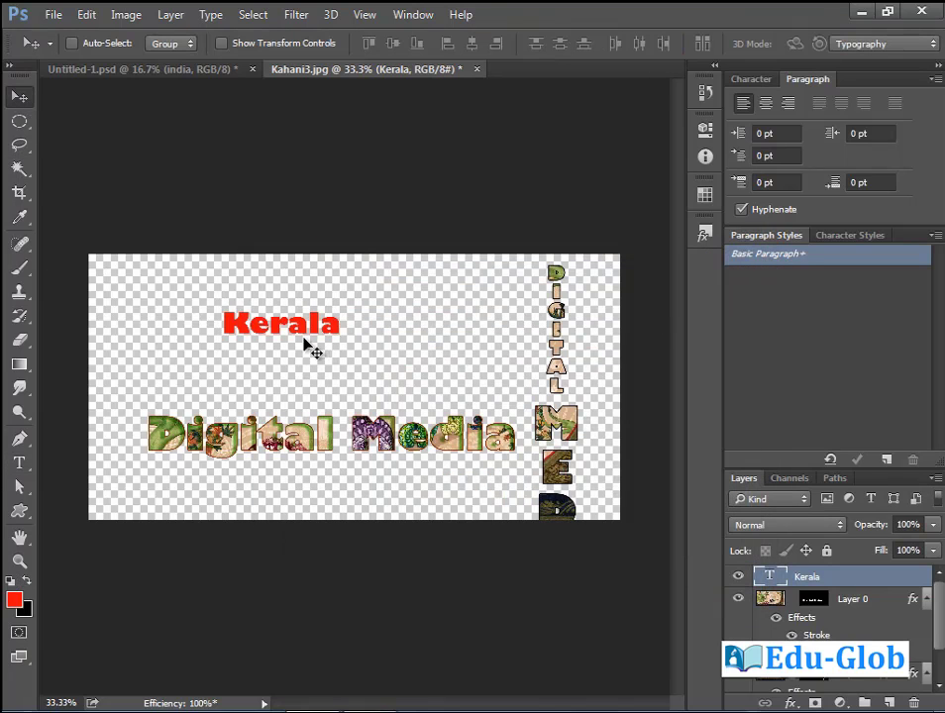
pyautogui.moveTo(310, 344); pyautogui.dragTo(375, 370)
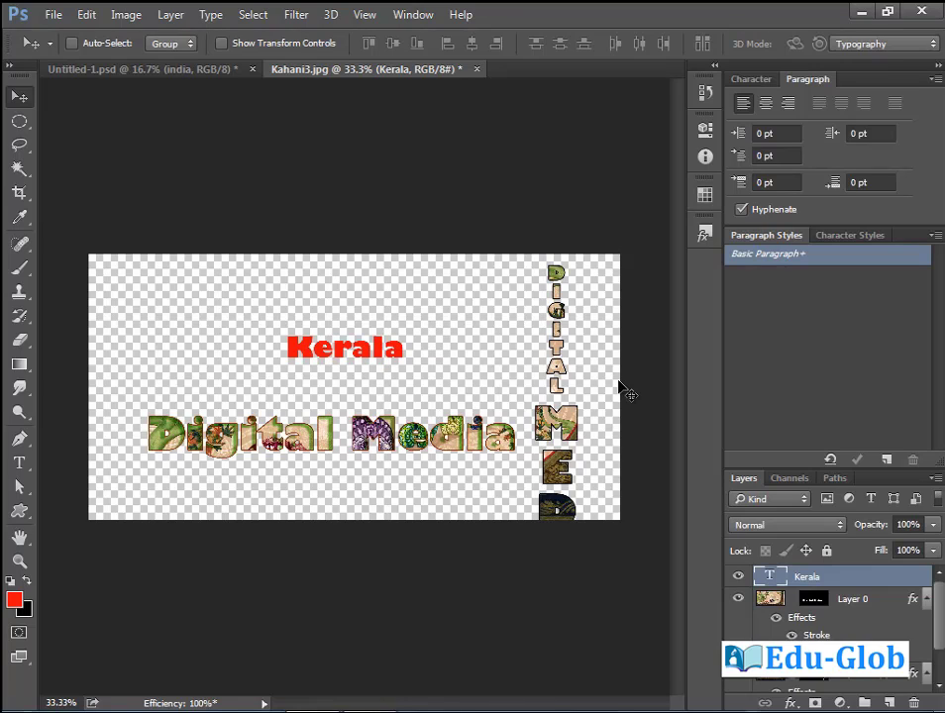
pyautogui.hotkey('ctrl', 't')
pyautogui.moveTo(404, 325); pyautogui.dragTo(459, 315)
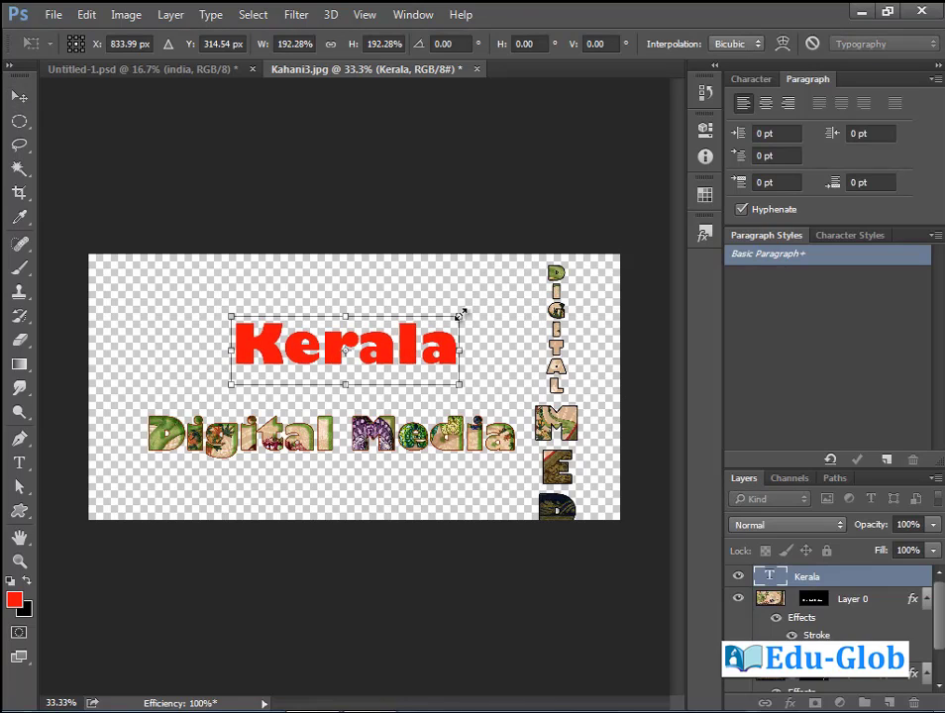
pyautogui.press('Return')
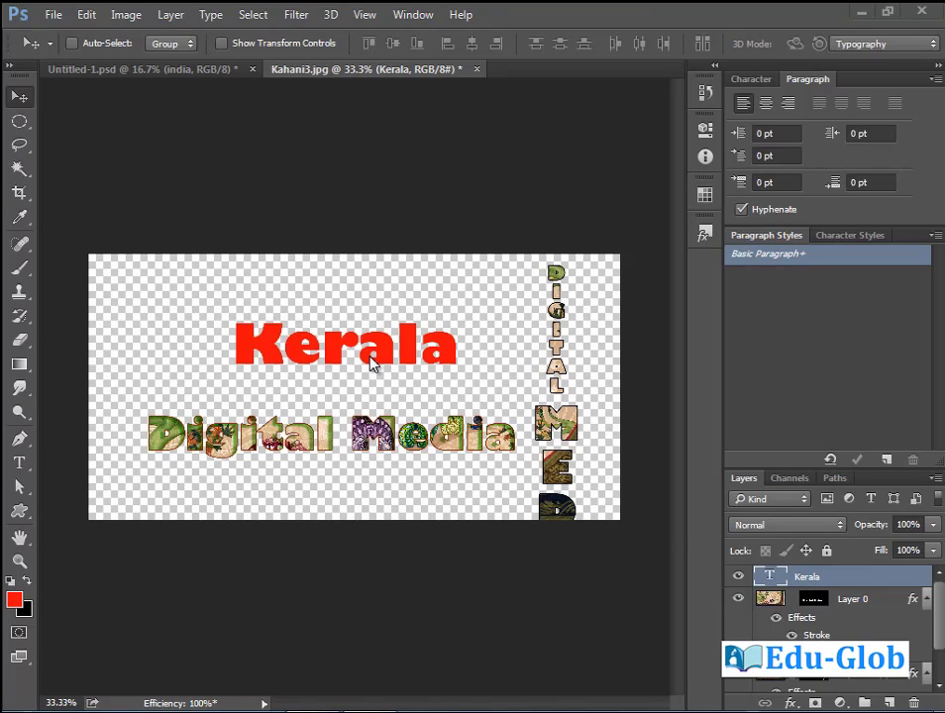
# Create a work path from the Kerala text outline, load it as a selection, then deselect.
pyautogui.click(212, 15)
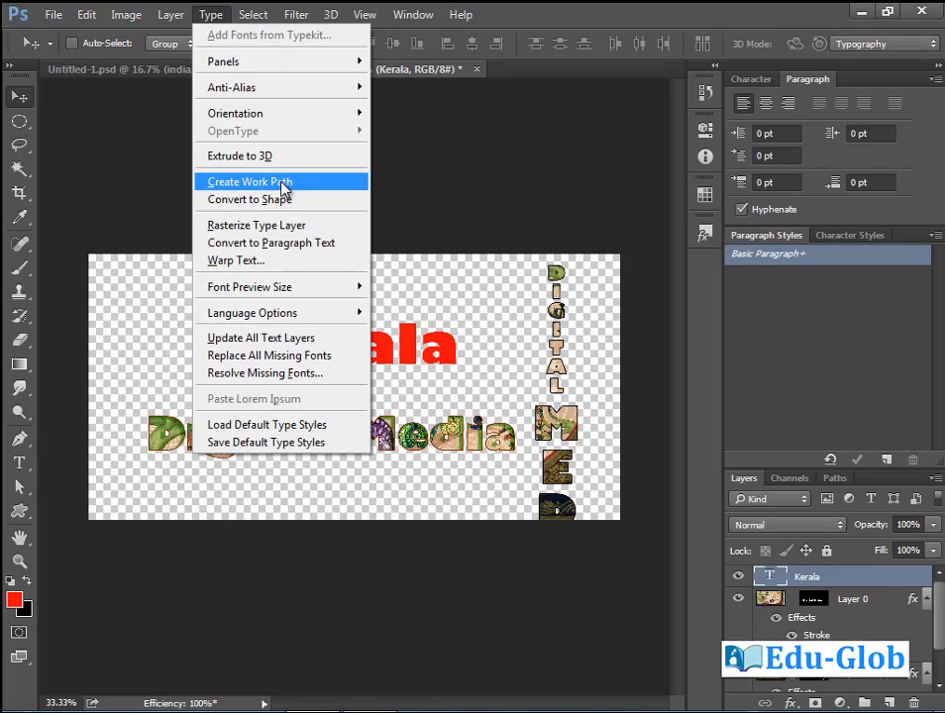
pyautogui.click(285, 188)
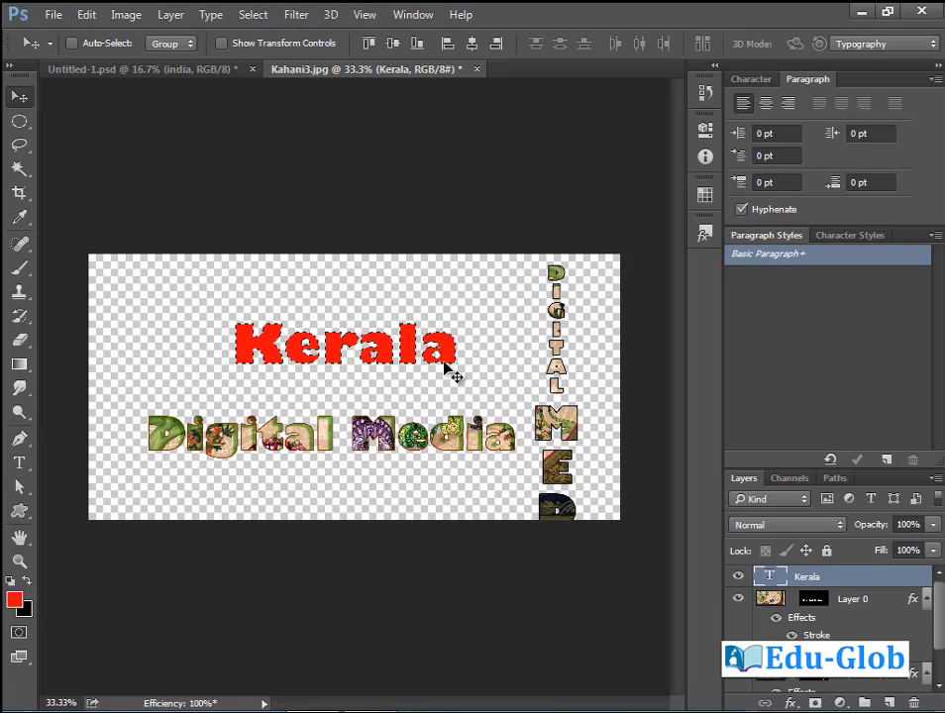
pyautogui.hotkey('ctrl', 'd')
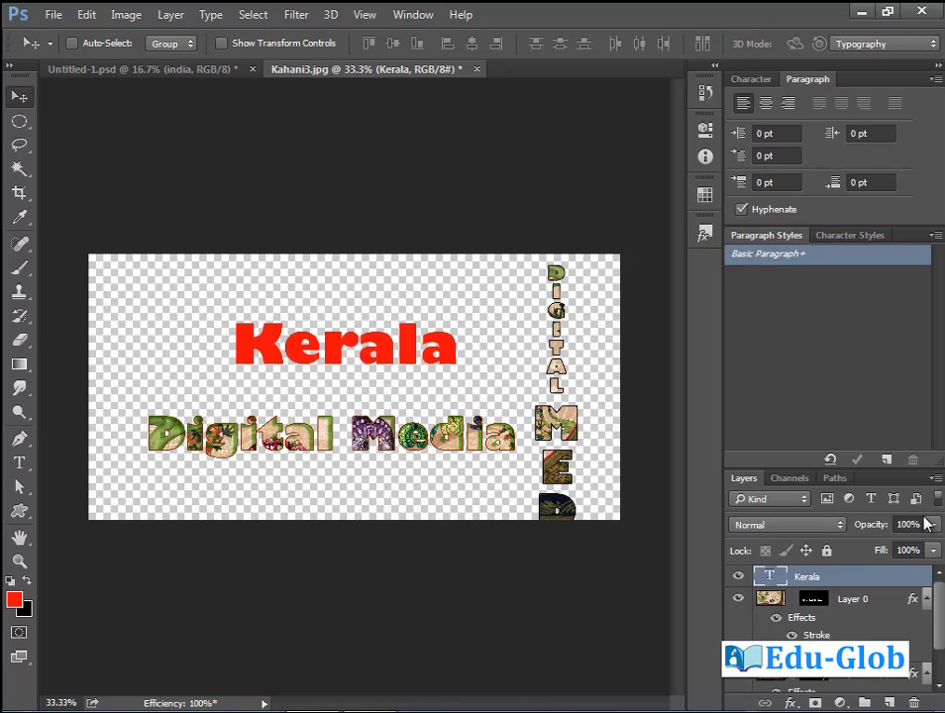
pyautogui.click(835, 479)
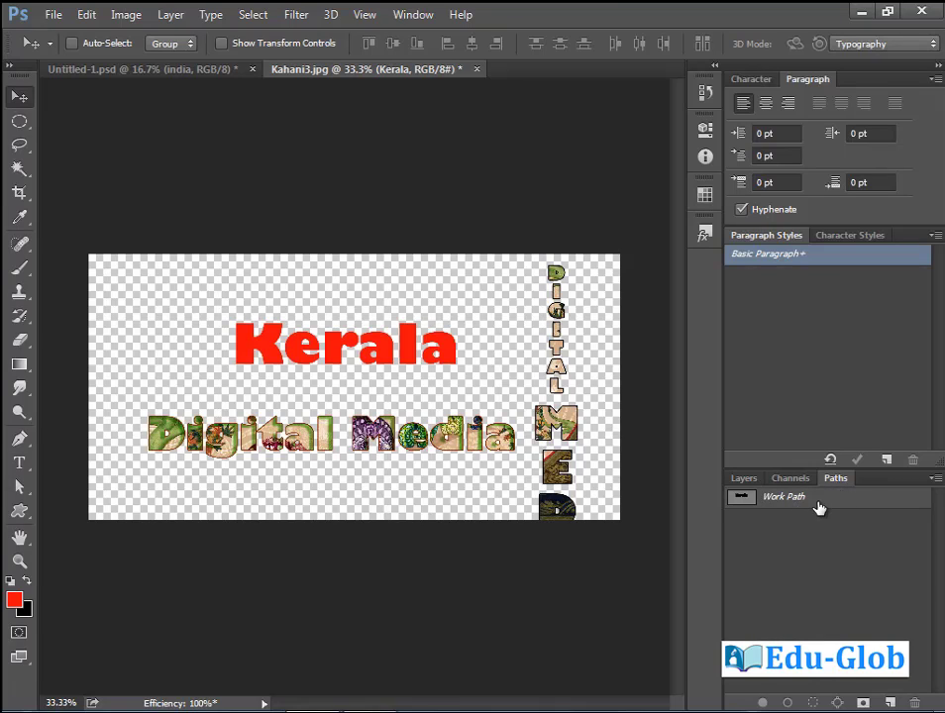
pyautogui.click(822, 504)
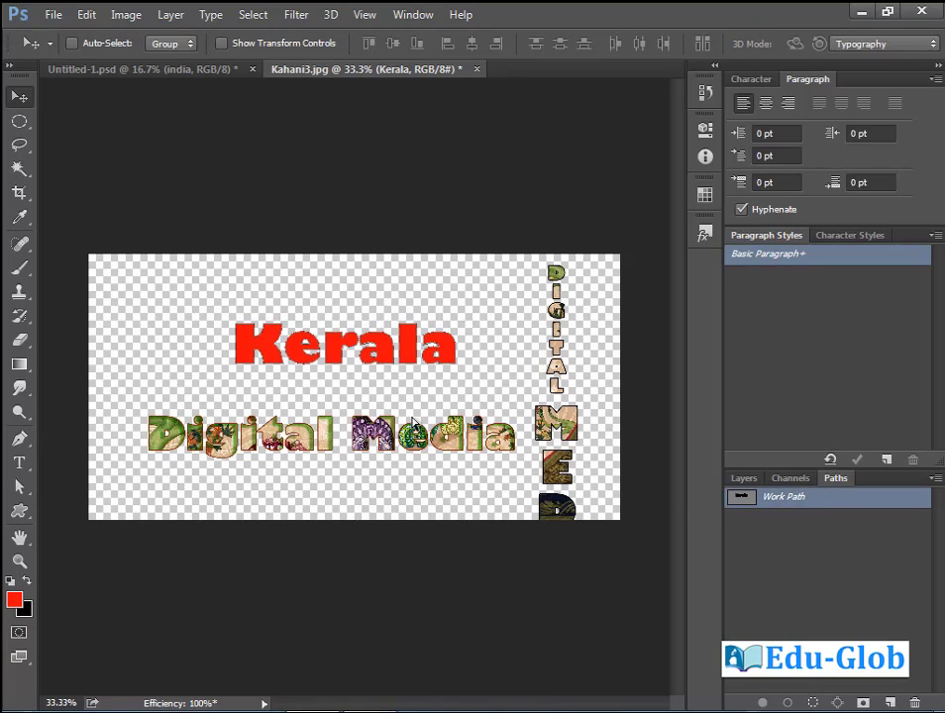
pyautogui.hotkey('ctrl', 'Return')
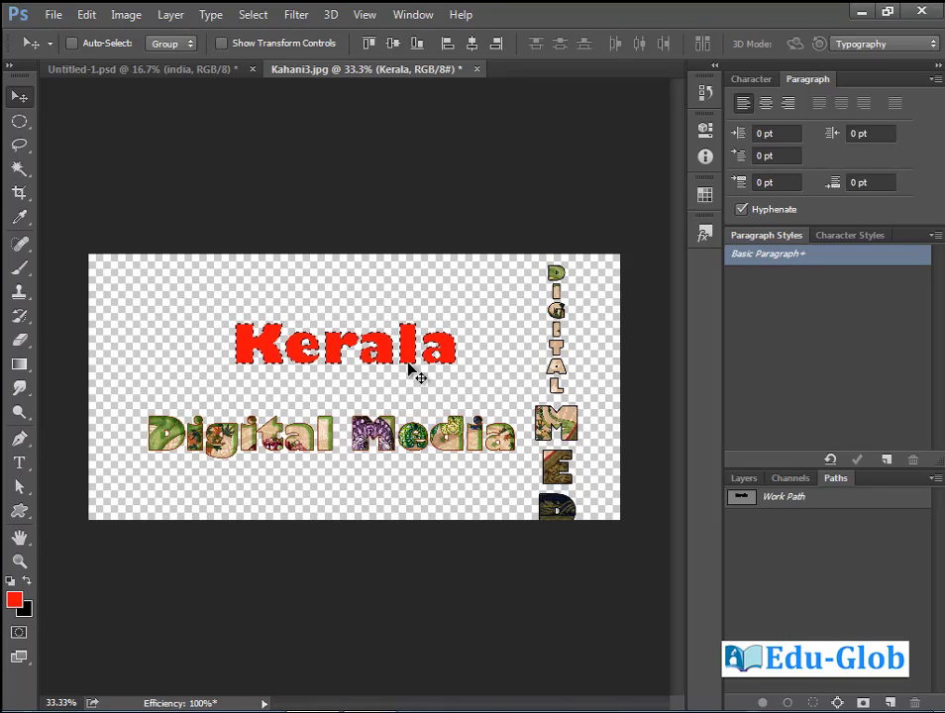
pyautogui.hotkey('ctrl', 'd')
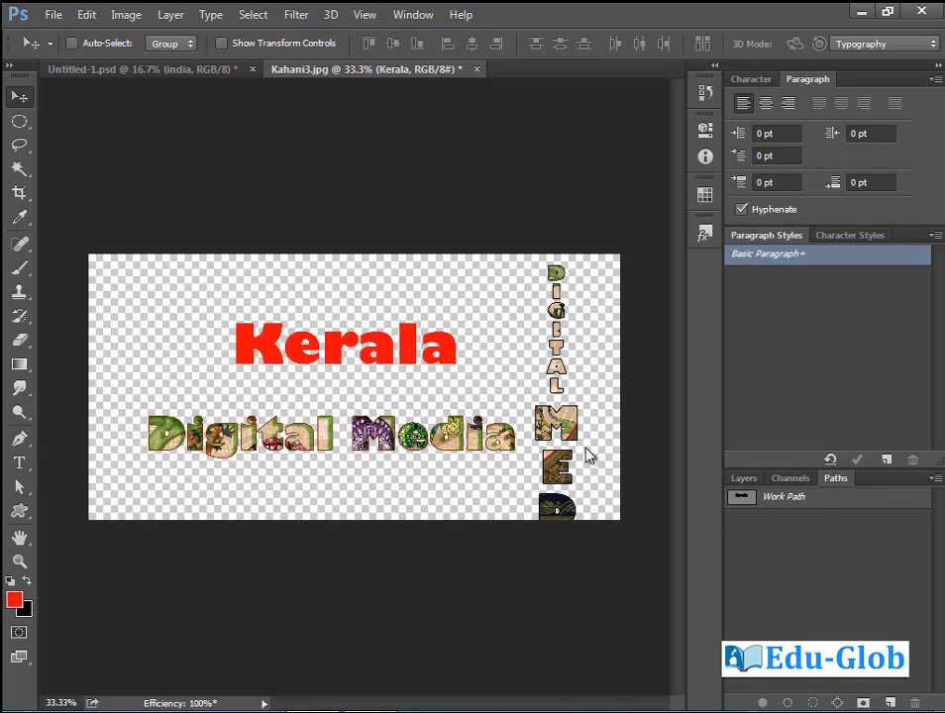
# Add a new empty Layer 1 above the Kerala text layer.
pyautogui.click(932, 479)
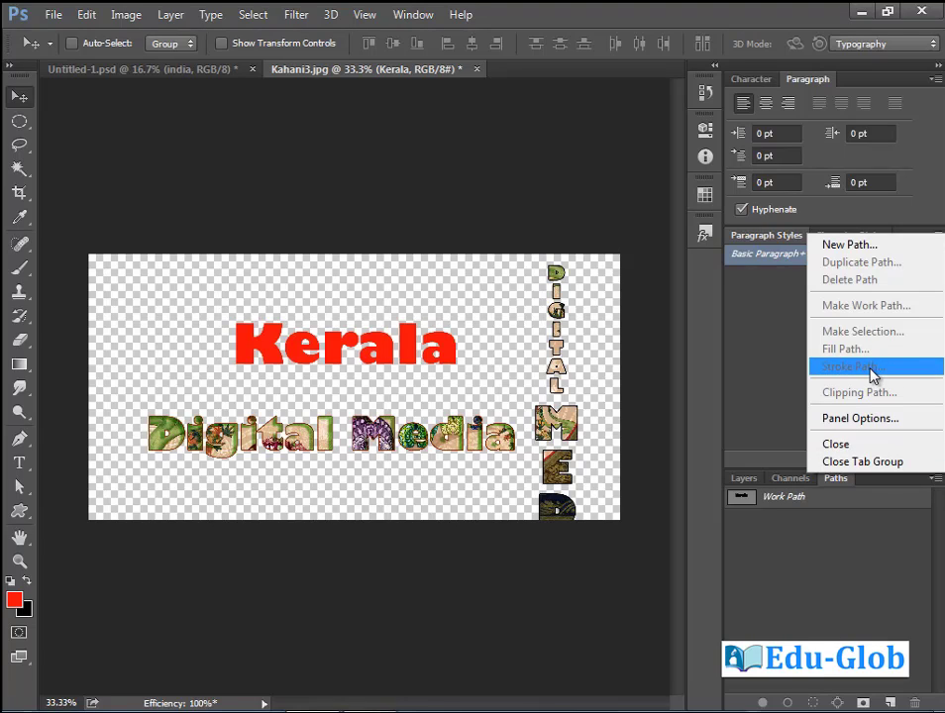
pyautogui.click(750, 484)
pyautogui.click(745, 479)
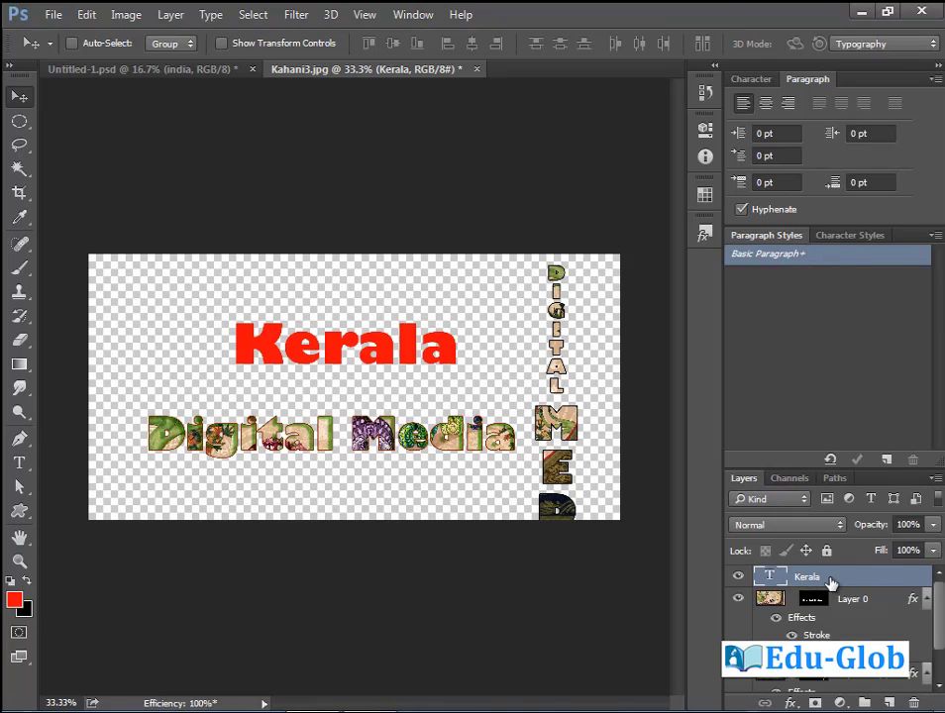
pyautogui.hotkey('ctrl', 'shift', 'alt', 'n')
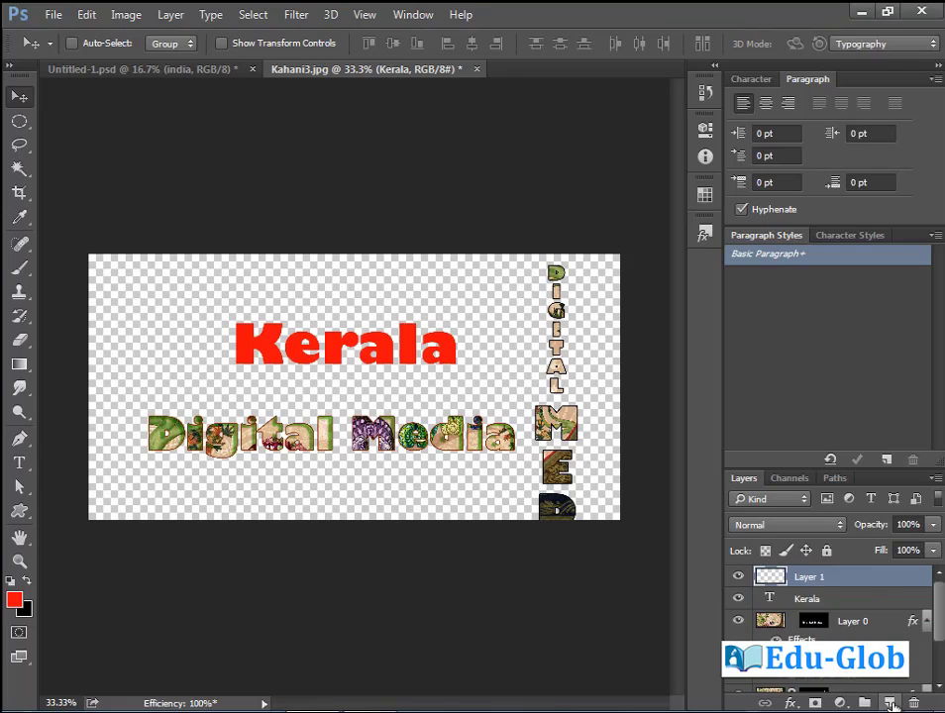
# Set the foreground colour to bright green before stroking the work path.
pyautogui.click(837, 480)
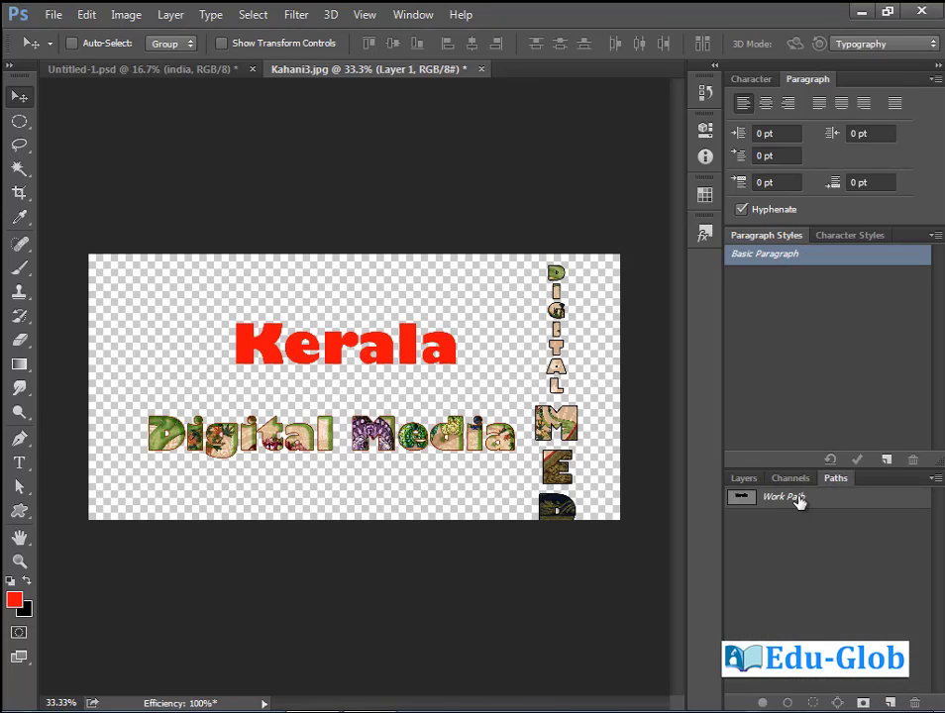
pyautogui.click(802, 501)
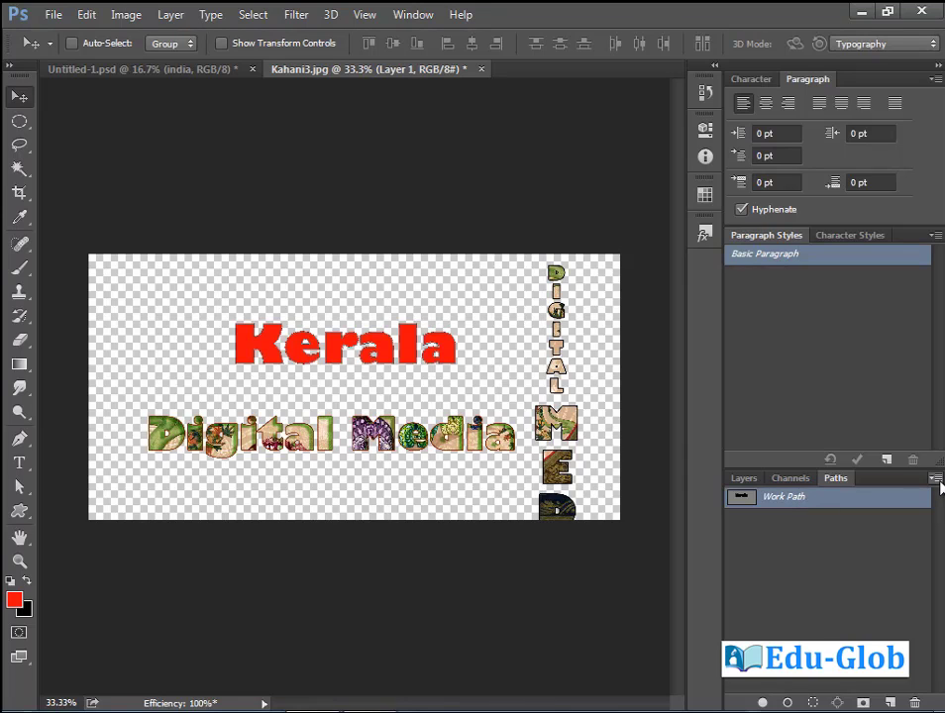
pyautogui.click(937, 481)
pyautogui.click(872, 374)
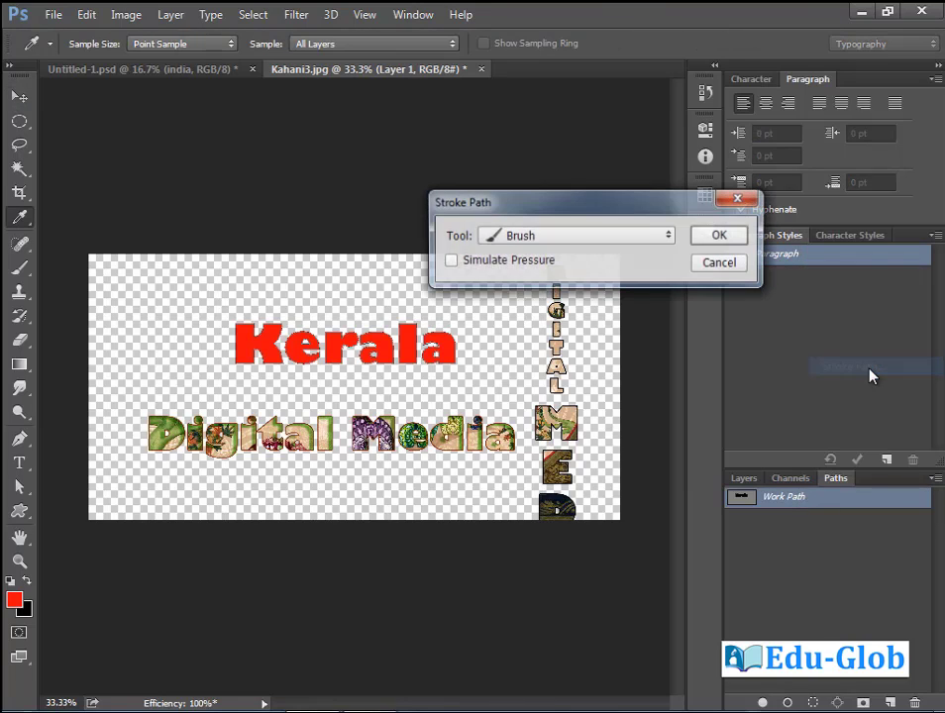
pyautogui.click(720, 262)
pyautogui.click(17, 601)
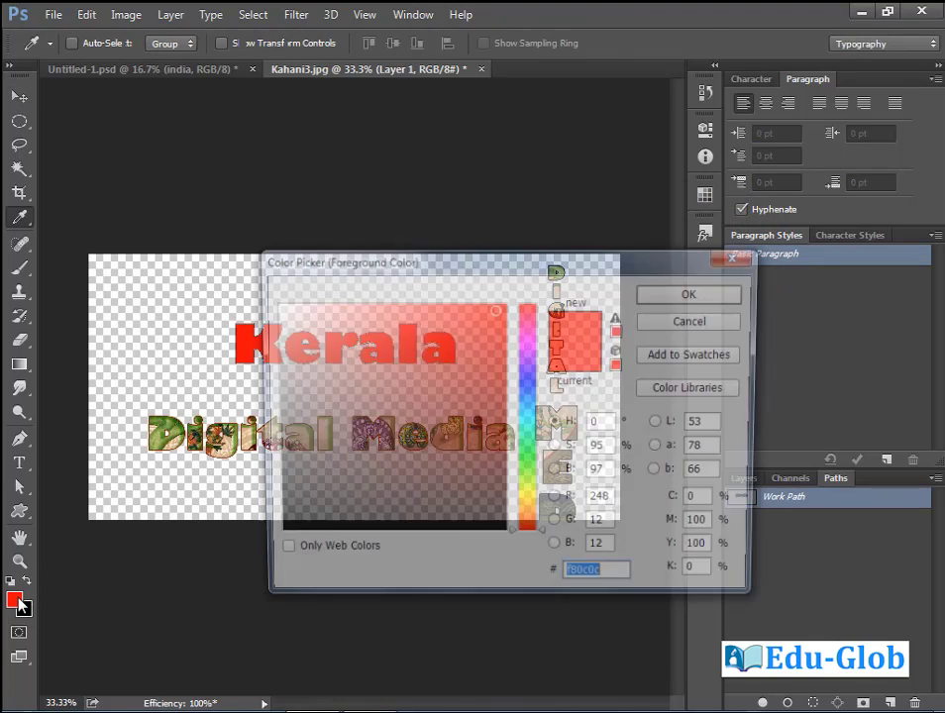
pyautogui.click(527, 471)
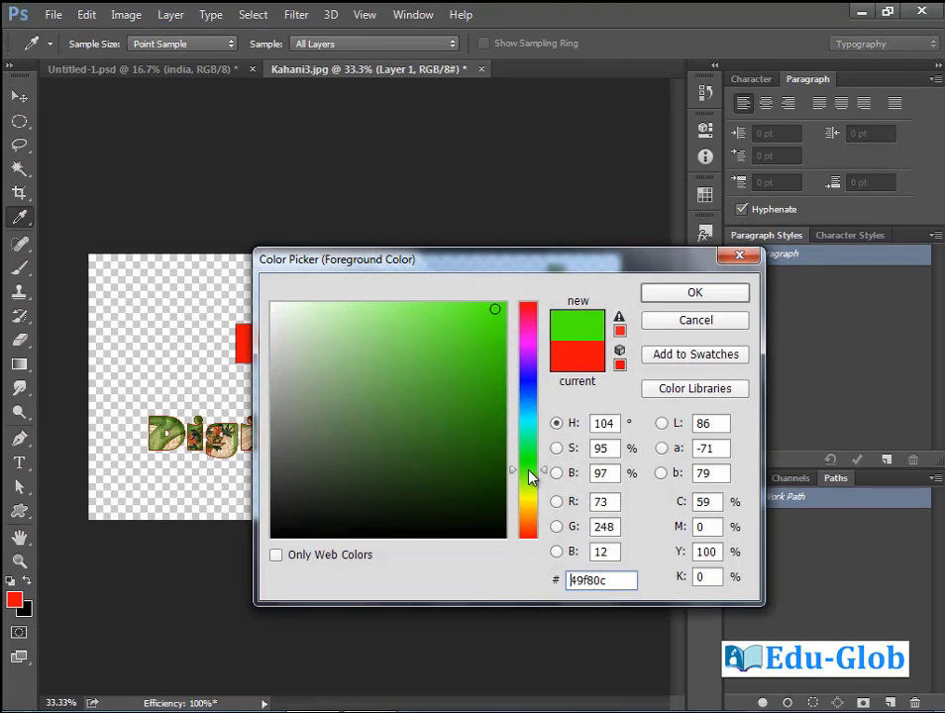
pyautogui.click(713, 297)
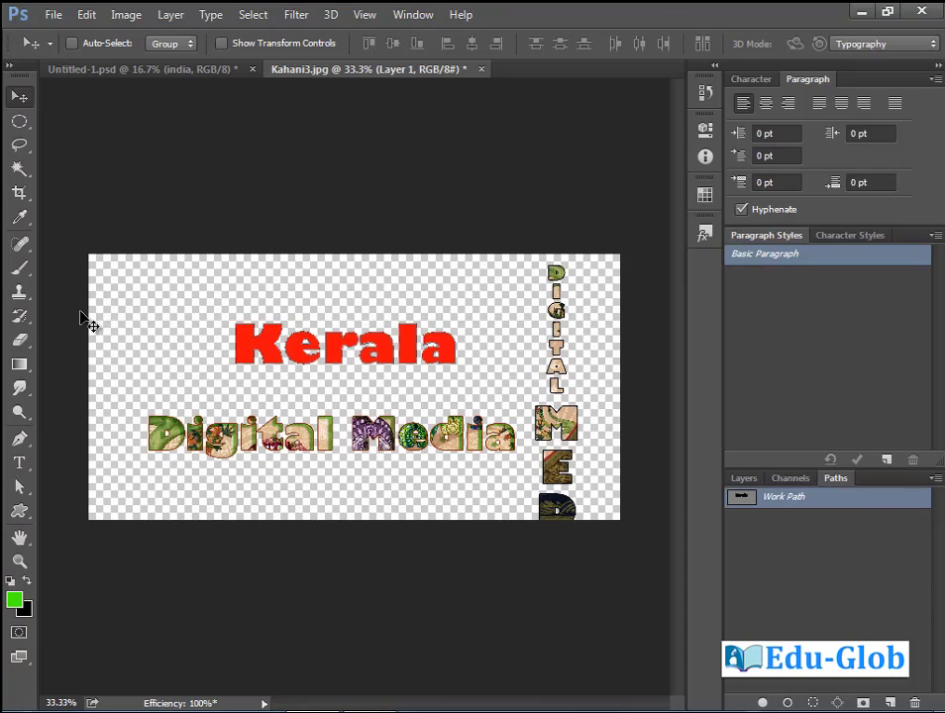
# Append the Square Brushes set and choose the 9 px square brush.
pyautogui.click(24, 276)
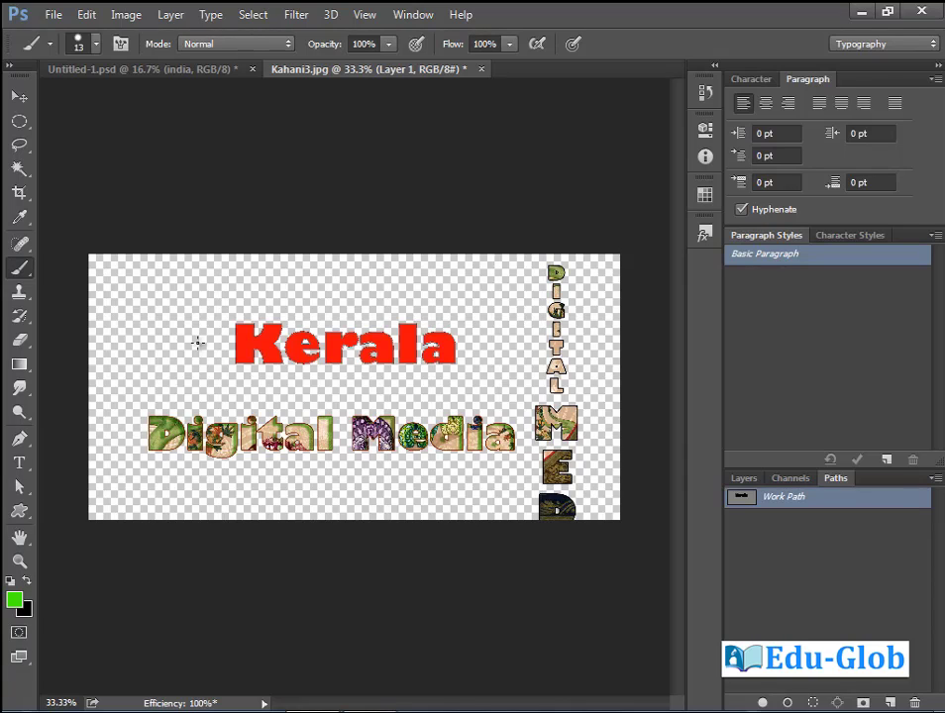
pyautogui.rightClick(197, 342)
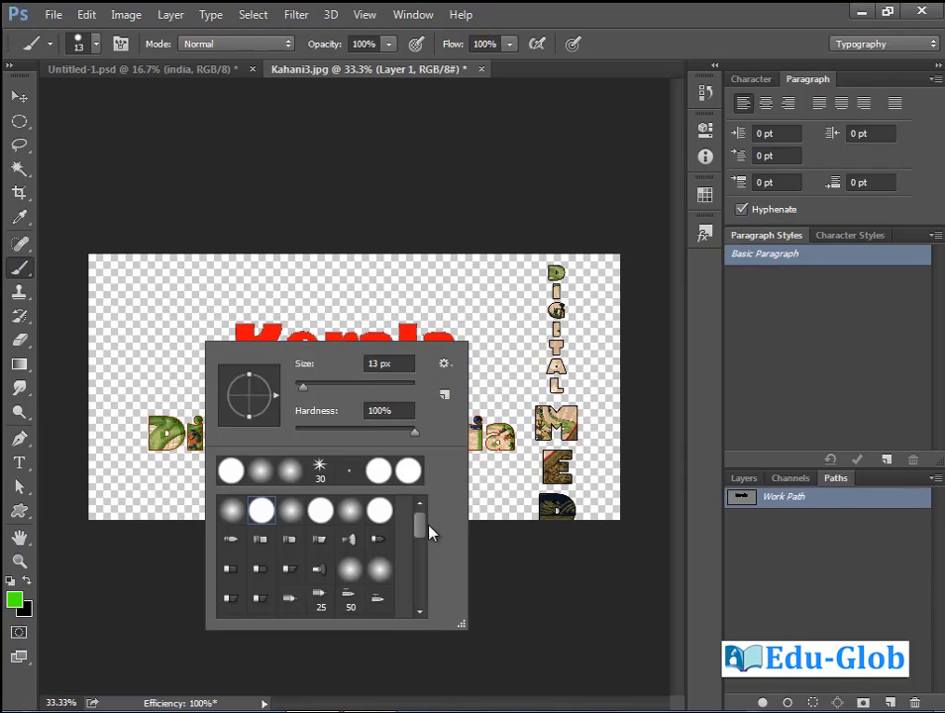
pyautogui.moveTo(421, 527)
pyautogui.mouseDown()
pyautogui.moveTo(420, 602)
pyautogui.moveTo(420, 521)
pyautogui.mouseUp()
pyautogui.click(446, 364)
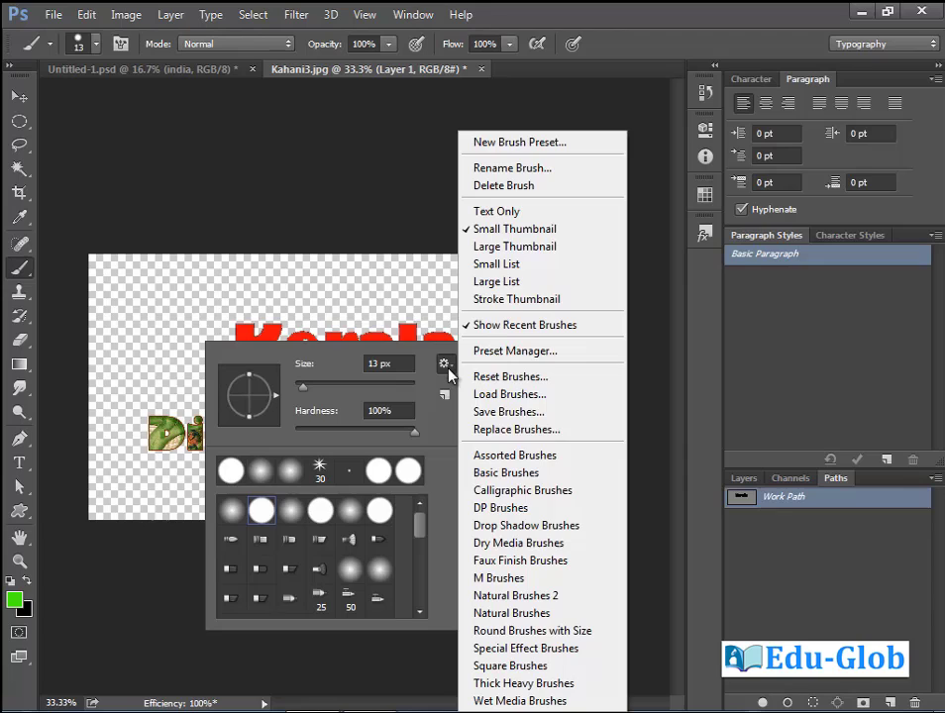
pyautogui.click(526, 665)
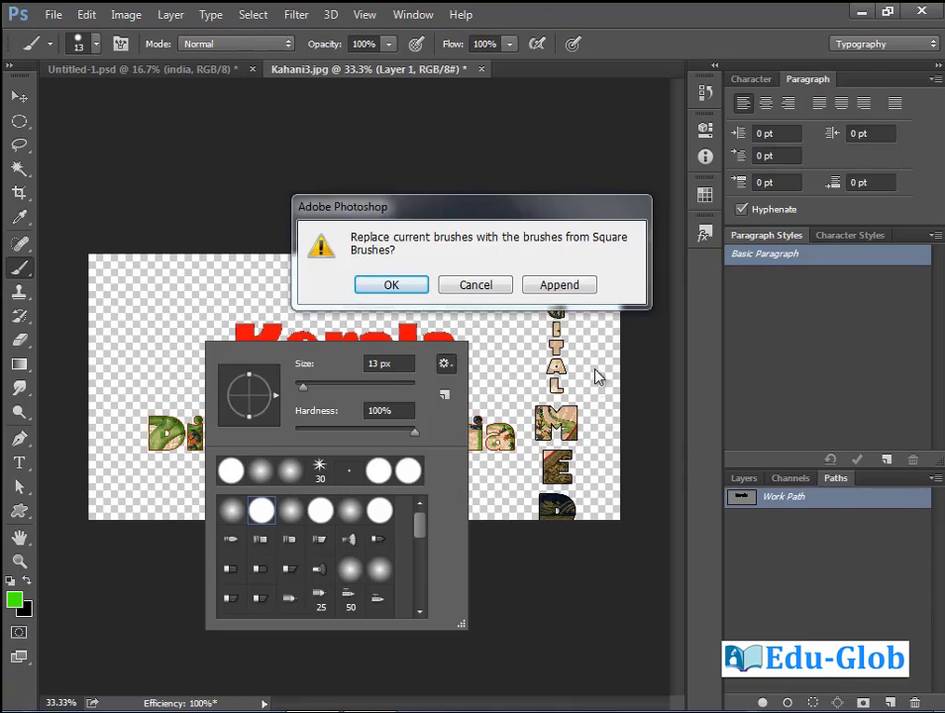
pyautogui.click(572, 289)
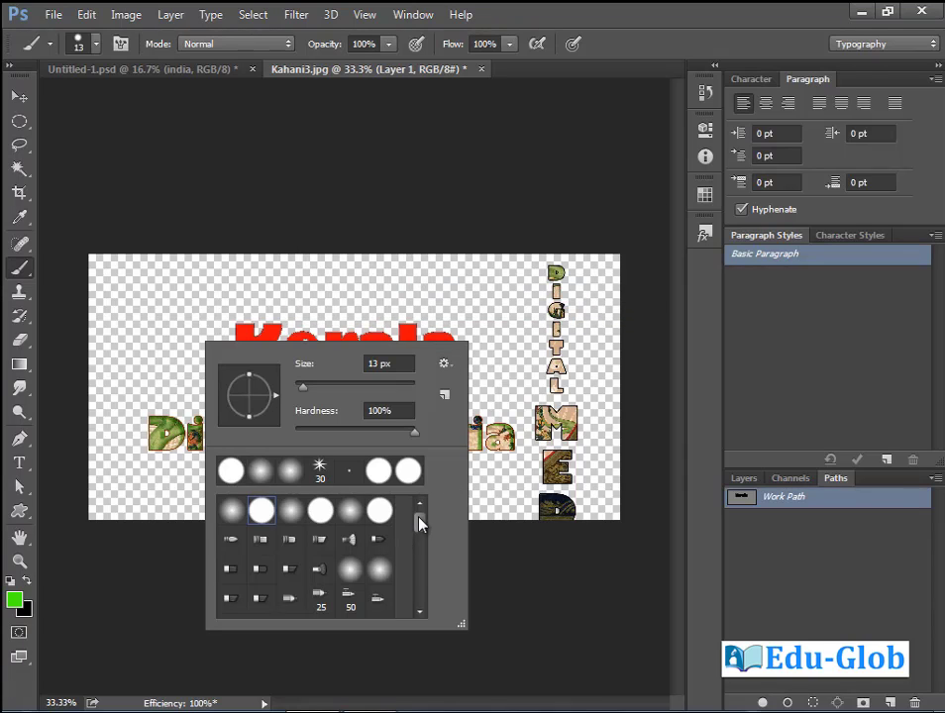
pyautogui.moveTo(419, 523); pyautogui.dragTo(419, 594)
pyautogui.click(232, 568)
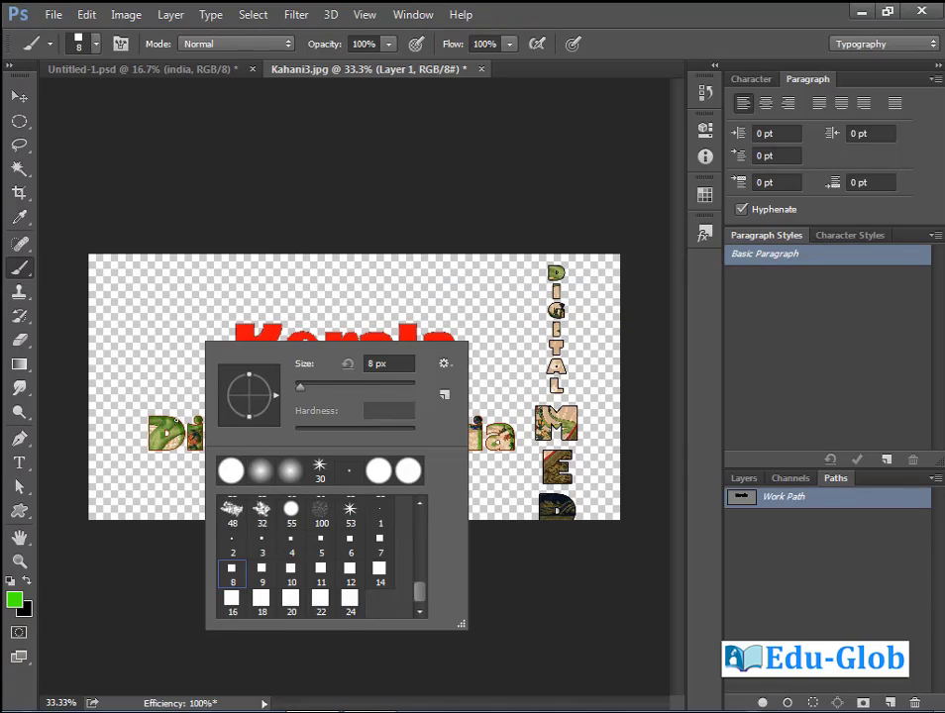
pyautogui.click(261, 568)
pyautogui.press('Return')
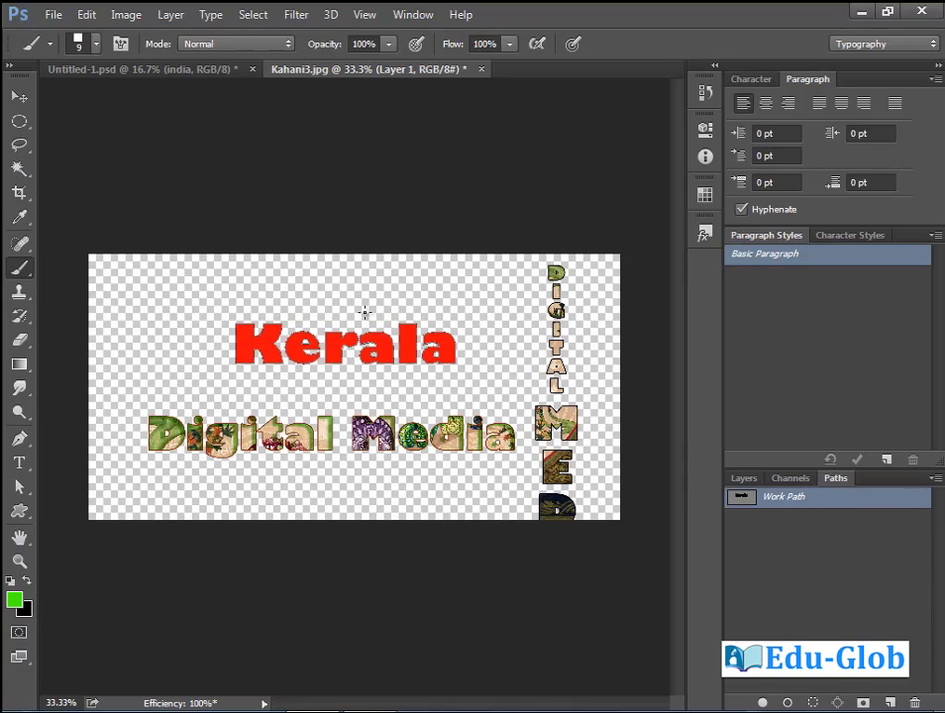
# Stroke the Kerala work path with the green brush and zoom in on the word.
pyautogui.click(743, 478)
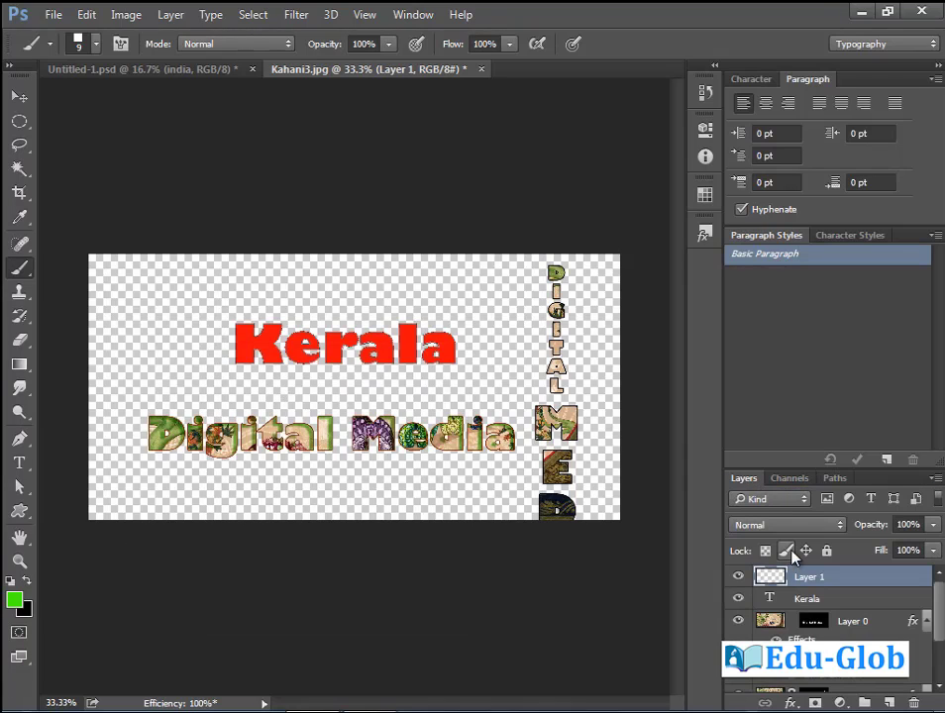
pyautogui.click(837, 478)
pyautogui.click(934, 479)
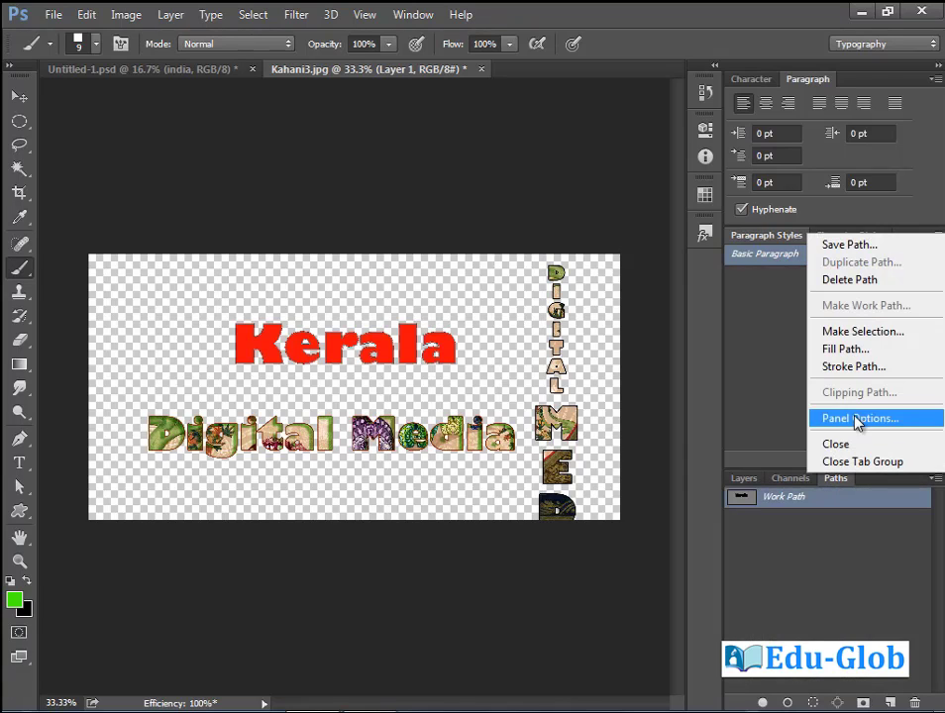
pyautogui.click(850, 368)
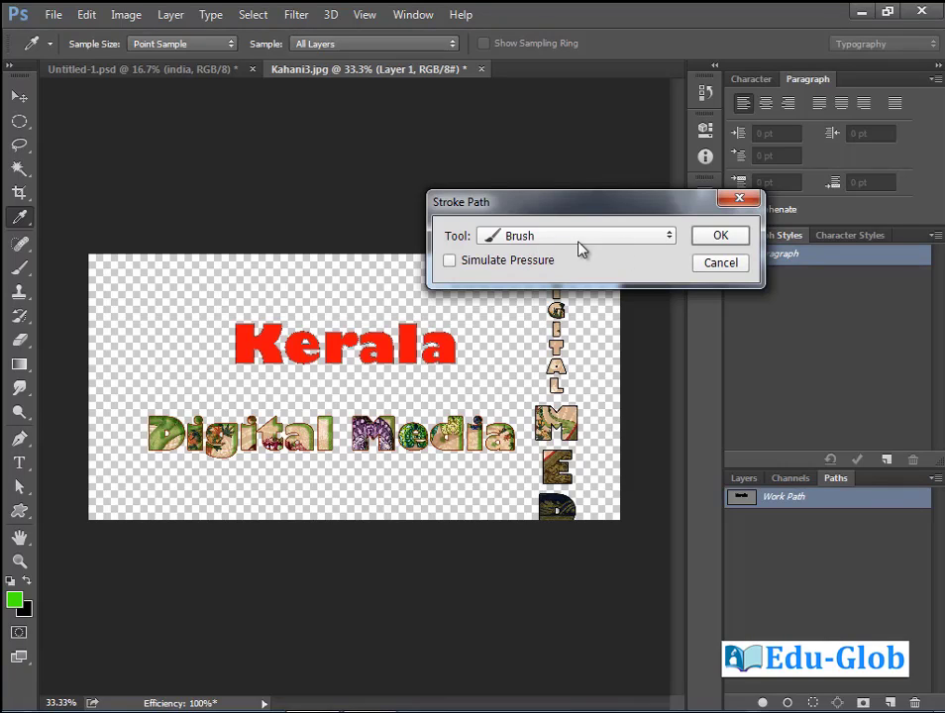
pyautogui.click(723, 238)
pyautogui.moveTo(210, 305); pyautogui.dragTo(390, 388)
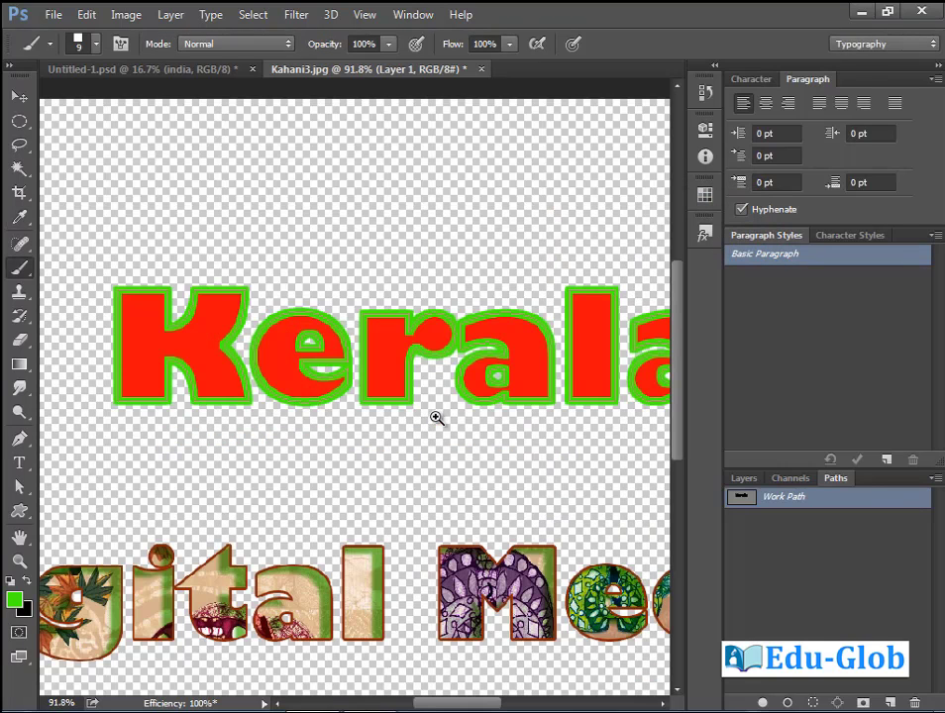
# Undo the green outline and raise the brush Spacing to make separate dots.
pyautogui.scroll(3, 193, 279)
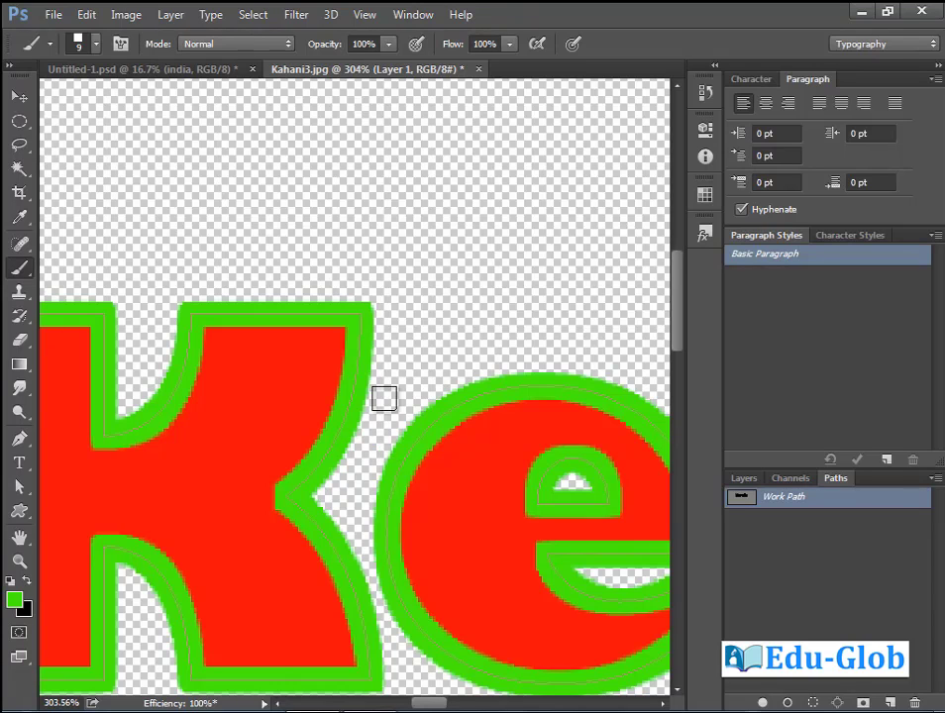
pyautogui.scroll(-3, 385, 398)
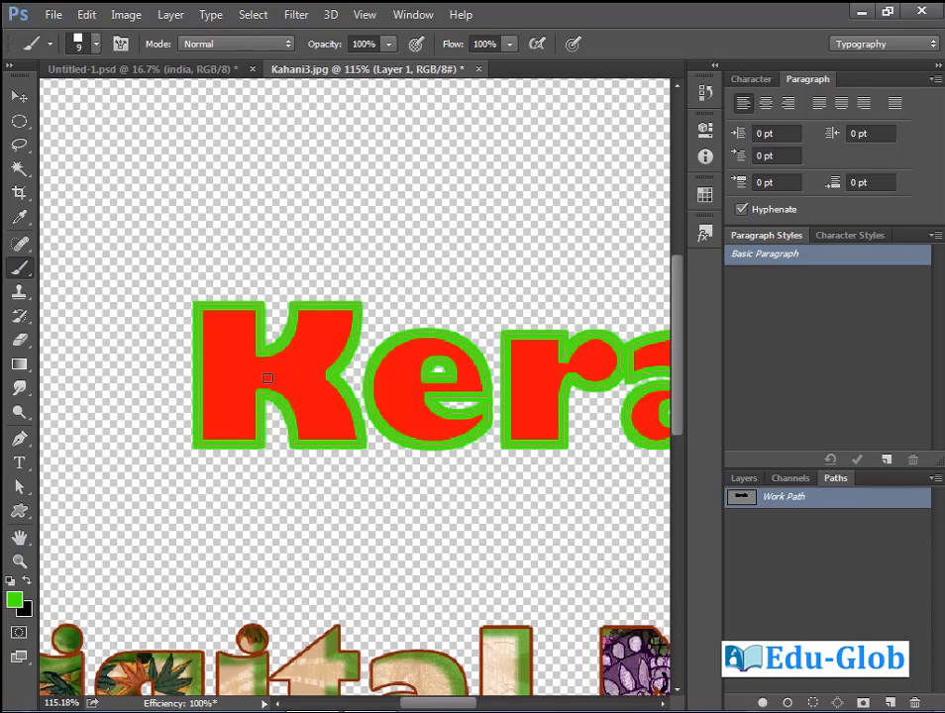
pyautogui.hotkey('ctrl', 'z')
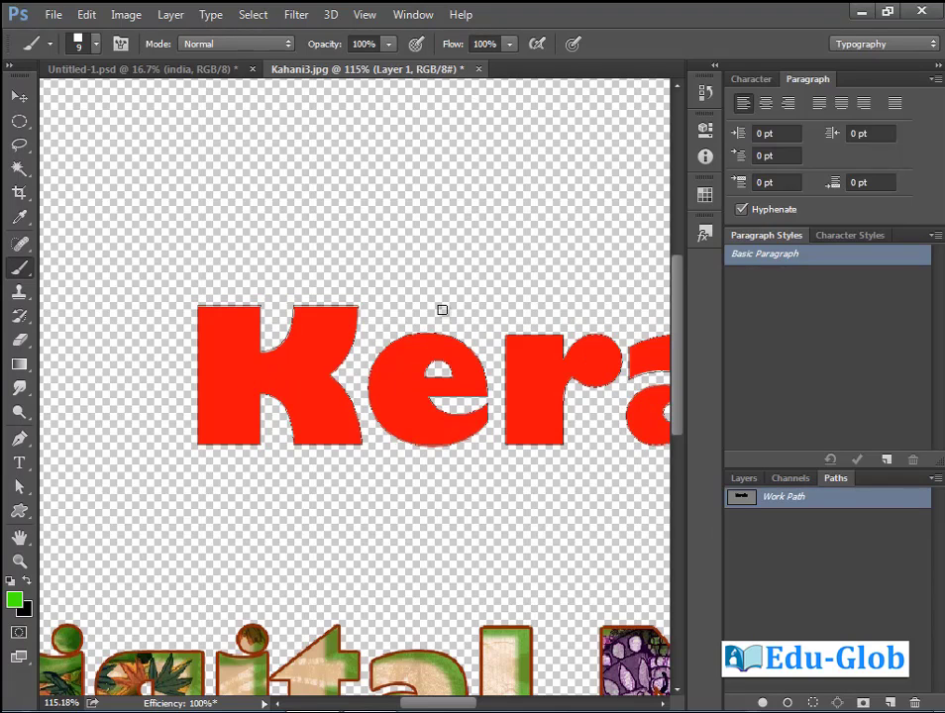
pyautogui.click(436, 17)
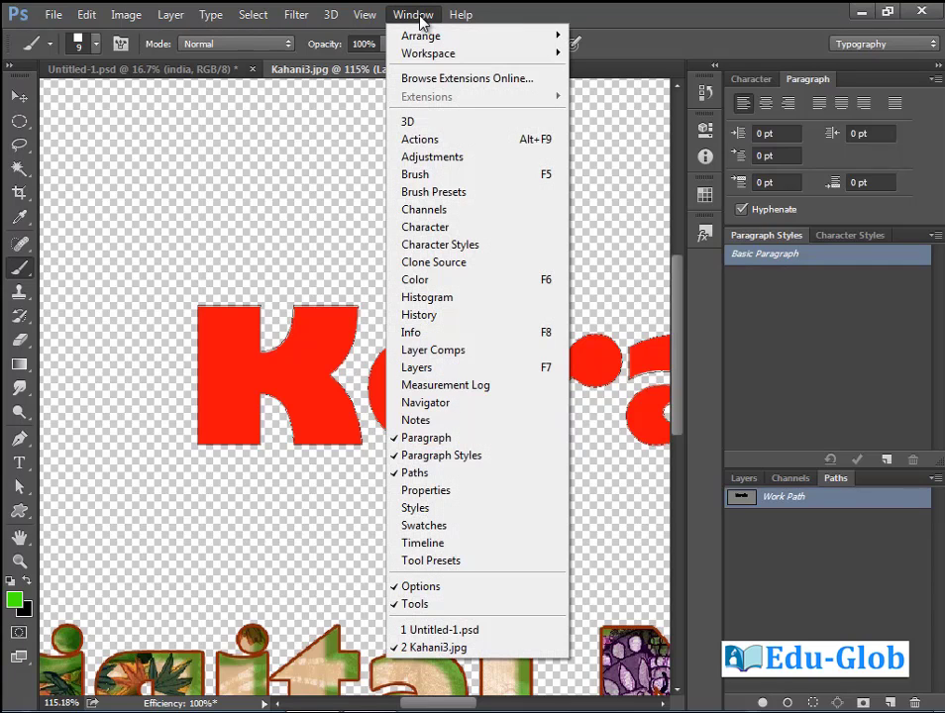
pyautogui.click(453, 176)
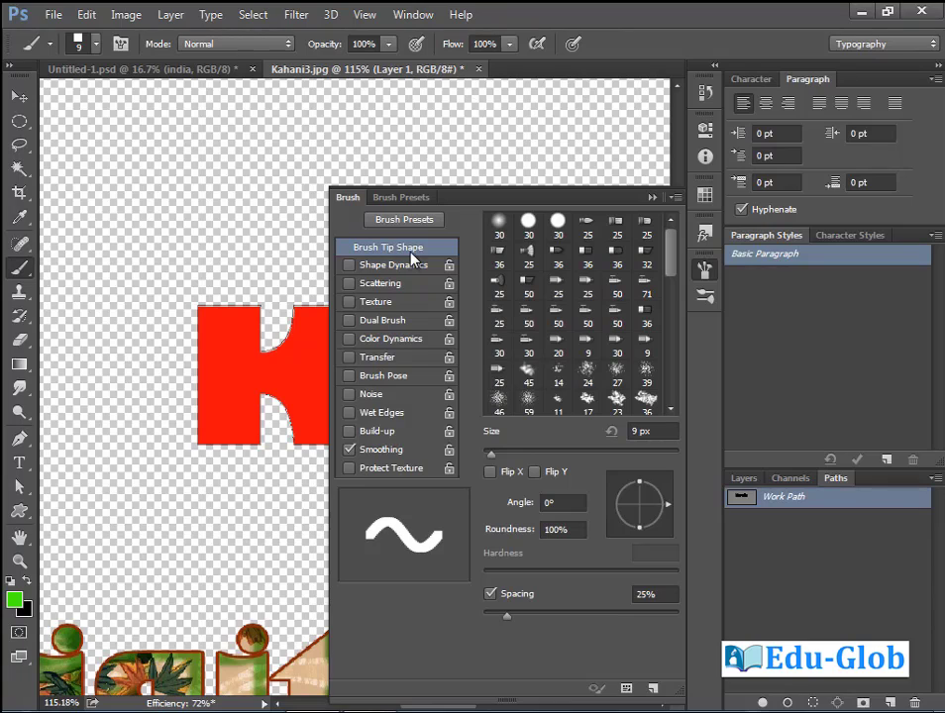
pyautogui.moveTo(506, 612)
pyautogui.mouseDown()
pyautogui.moveTo(629, 614)
pyautogui.moveTo(636, 679)
pyautogui.mouseUp()
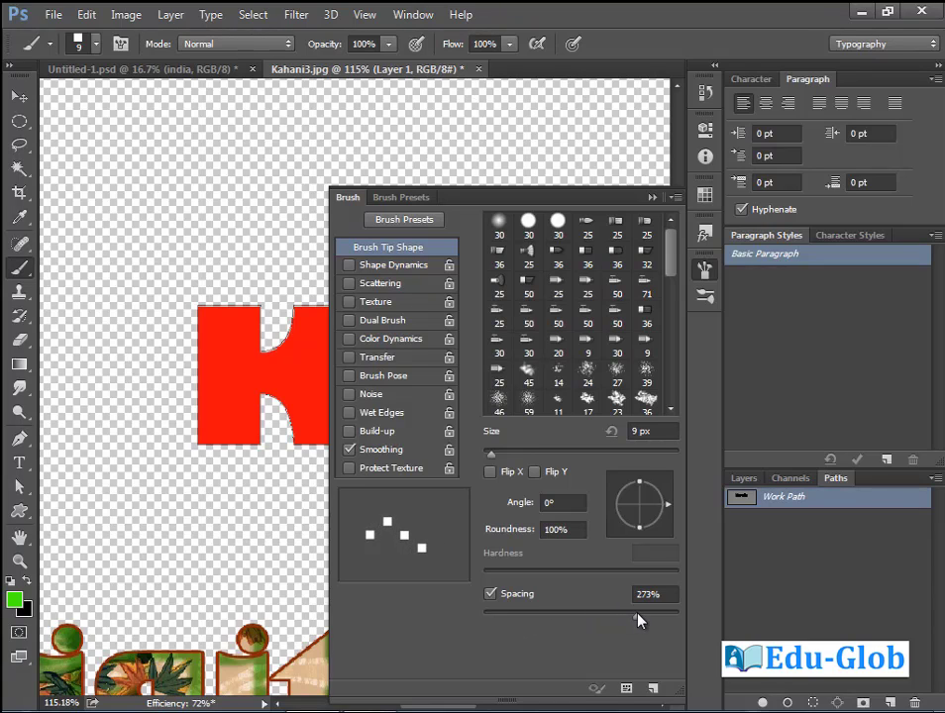
pyautogui.click(650, 200)
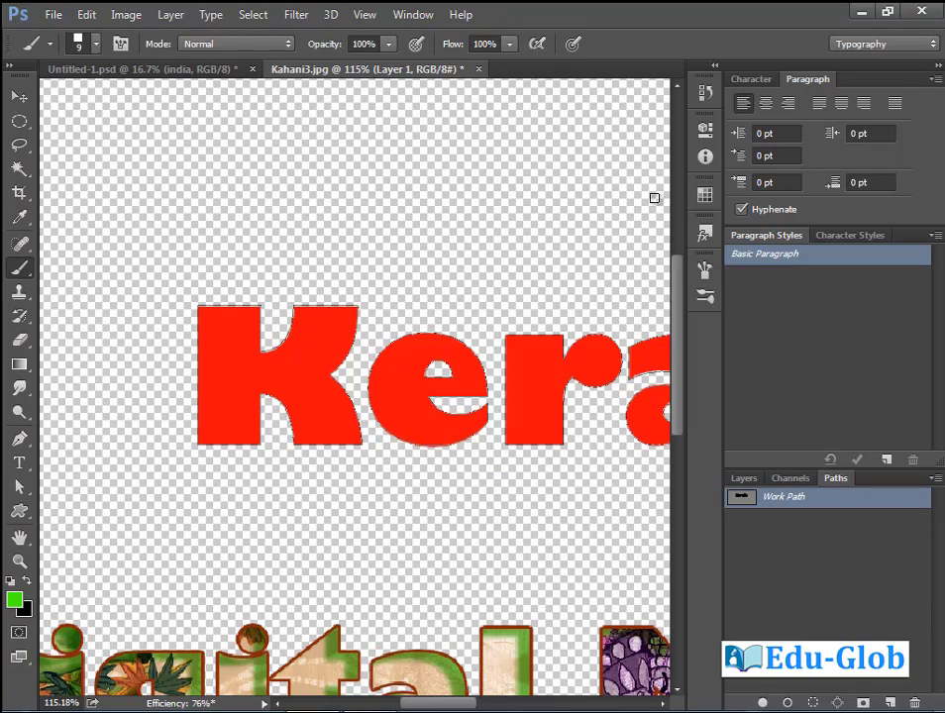
# Stroke the work path with the dotted green brush, then remove that stroke again.
pyautogui.click(934, 479)
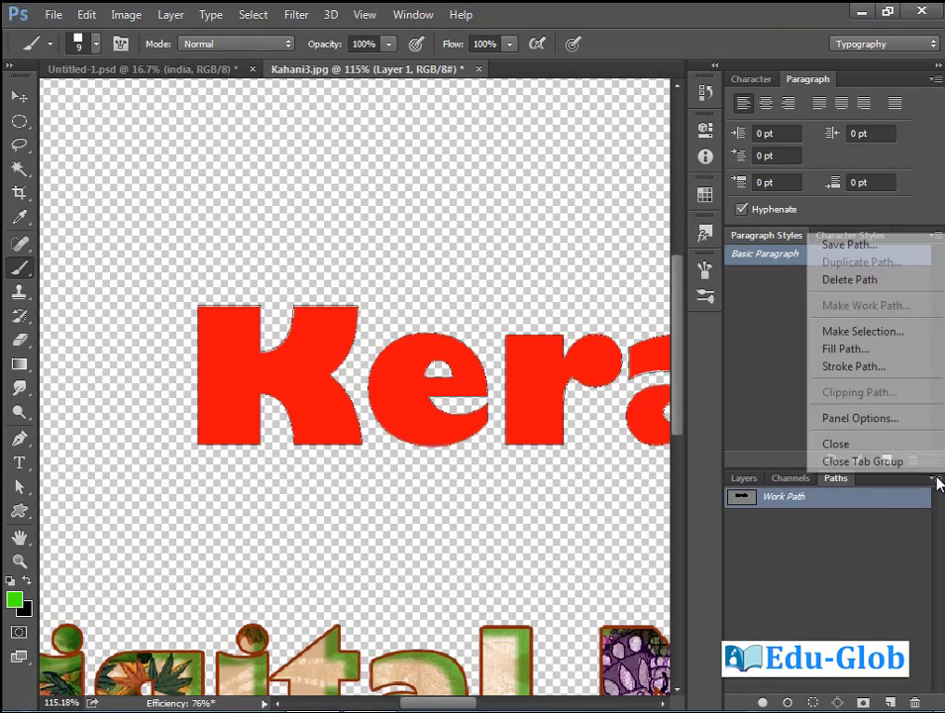
pyautogui.click(852, 366)
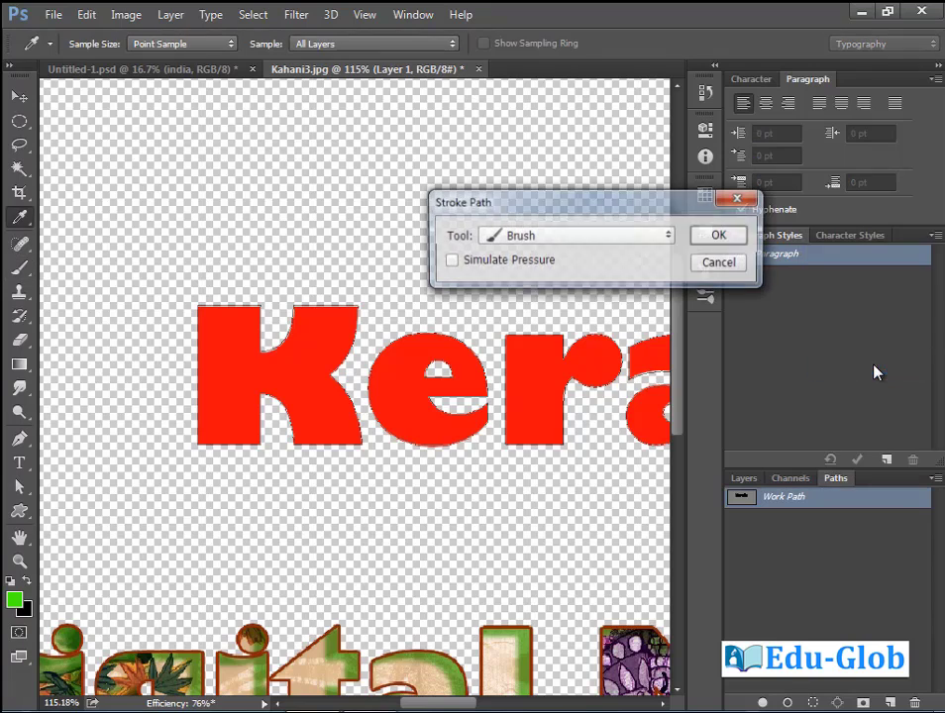
pyautogui.click(734, 238)
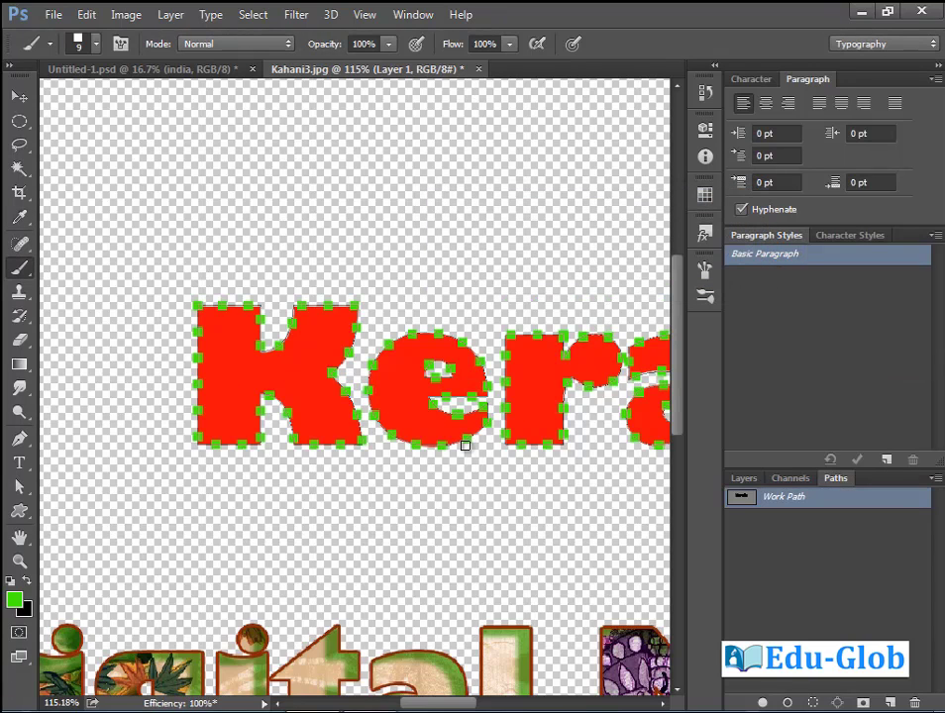
pyautogui.hotkey('ctrl', '-')
pyautogui.hotkey('ctrl', '-')
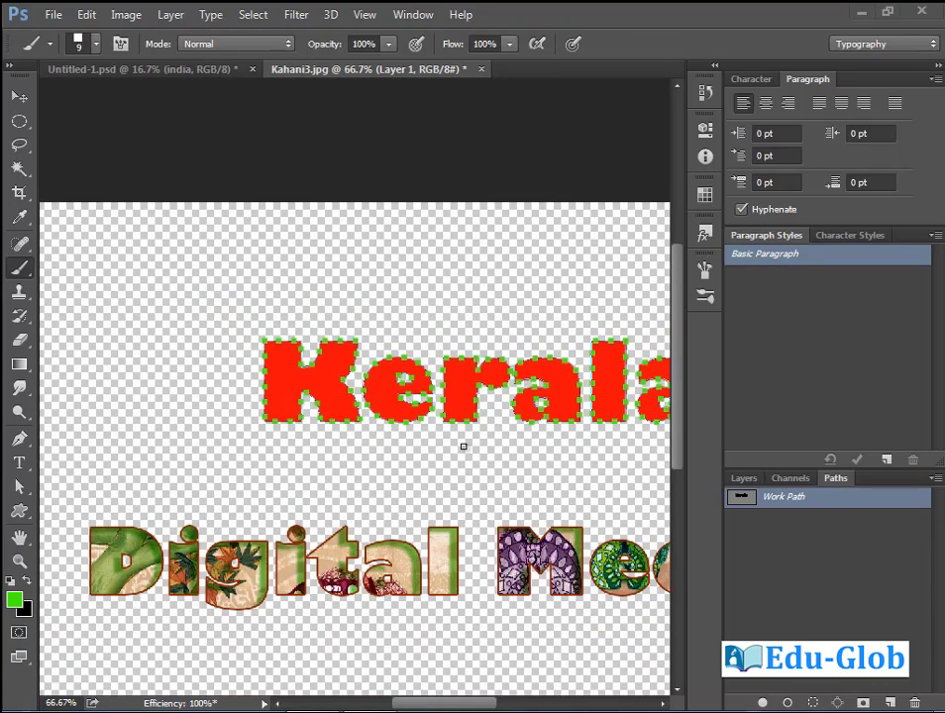
pyautogui.hotkey('ctrl', '-')
pyautogui.hotkey('ctrl', '-')
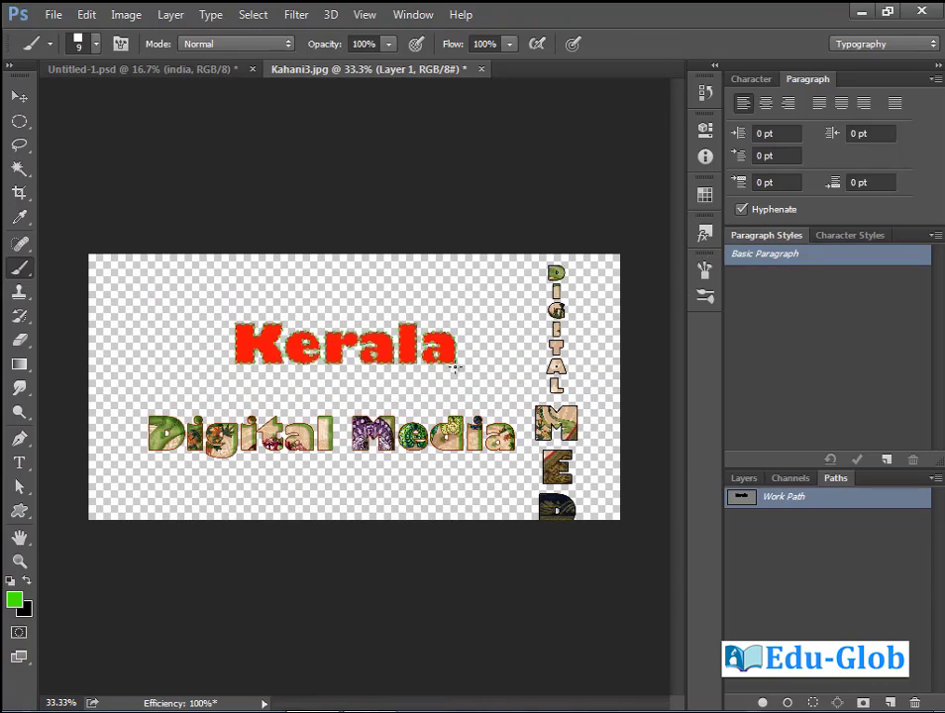
pyautogui.moveTo(172, 271); pyautogui.dragTo(511, 418)
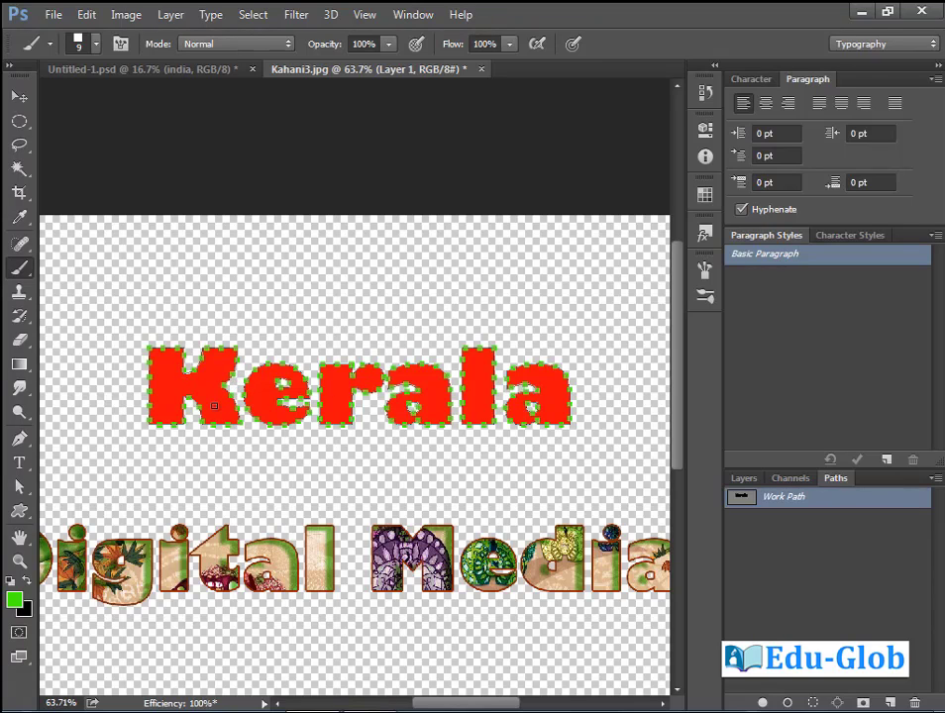
pyautogui.hotkey('ctrl', 'd')
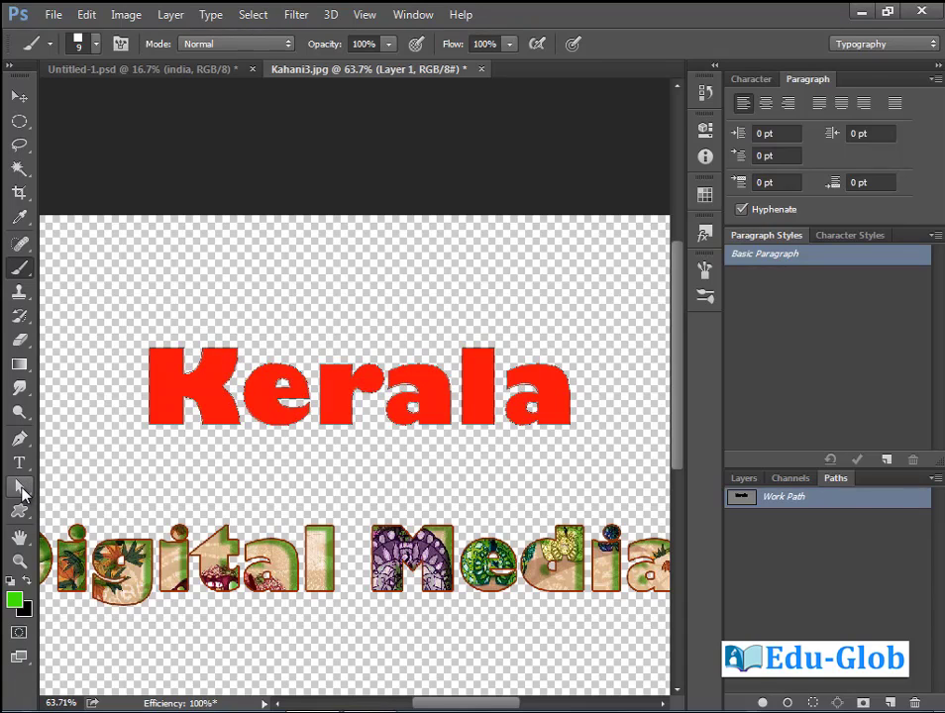
pyautogui.click(20, 485)
# Drag the K's anchors and curves to extend its leg below the word, then load the path as a selection.
pyautogui.click(165, 420)
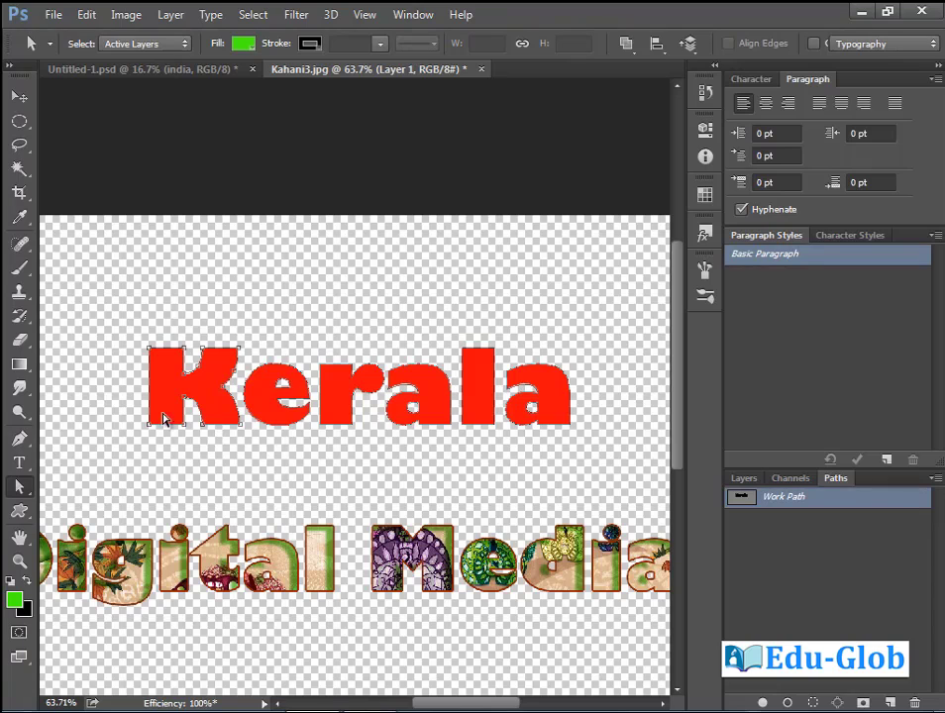
pyautogui.hotkey('ctrl', 'space')
pyautogui.moveTo(84, 274); pyautogui.dragTo(341, 487)
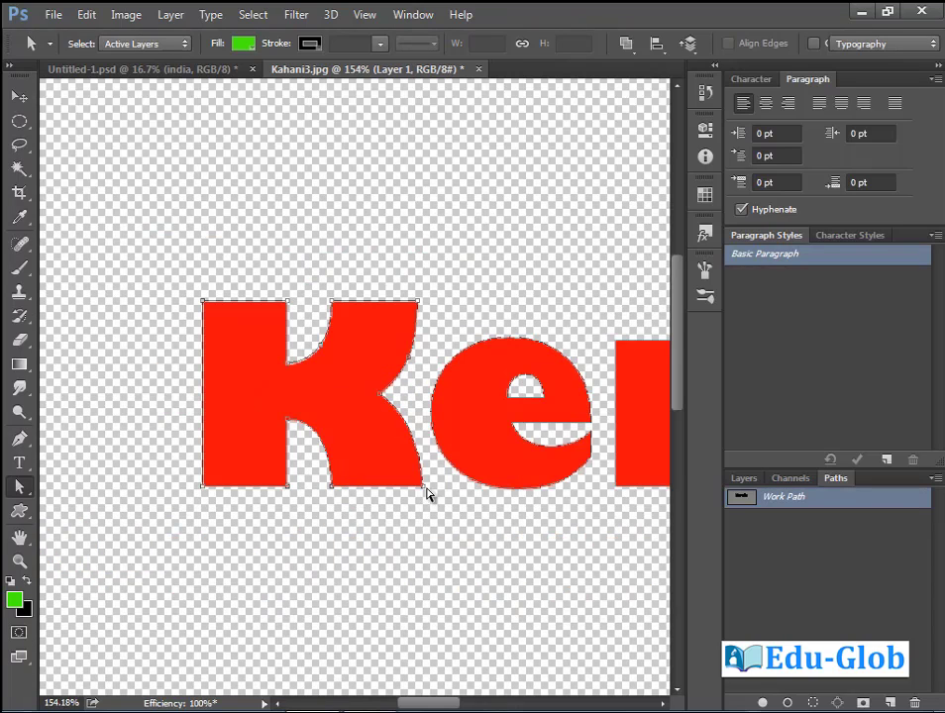
pyautogui.moveTo(424, 488); pyautogui.dragTo(443, 478)
pyautogui.moveTo(405, 411); pyautogui.dragTo(416, 414)
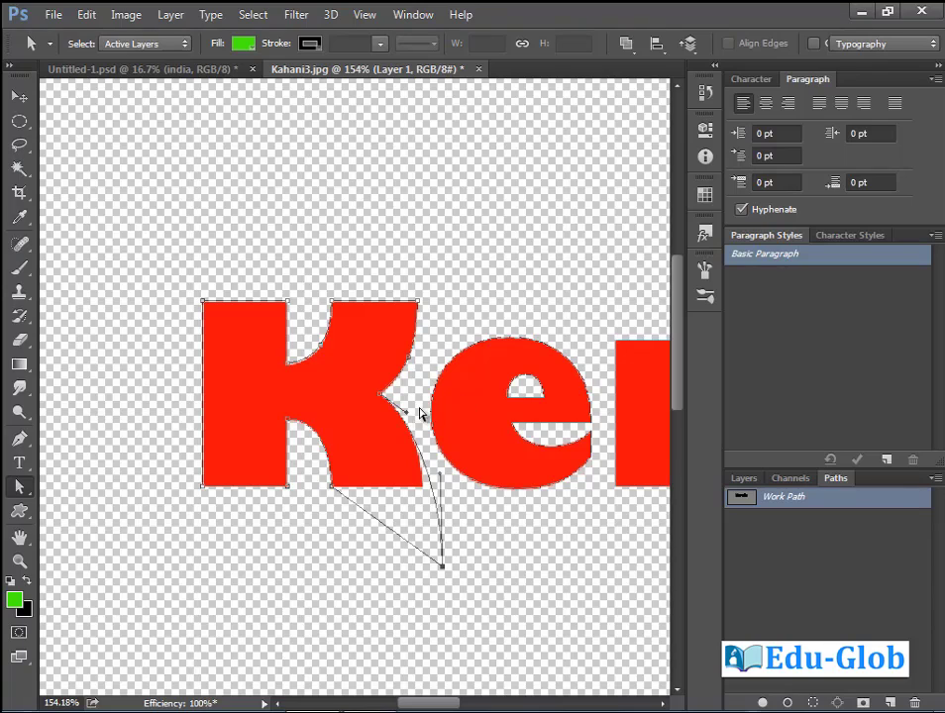
pyautogui.moveTo(332, 485); pyautogui.dragTo(342, 575)
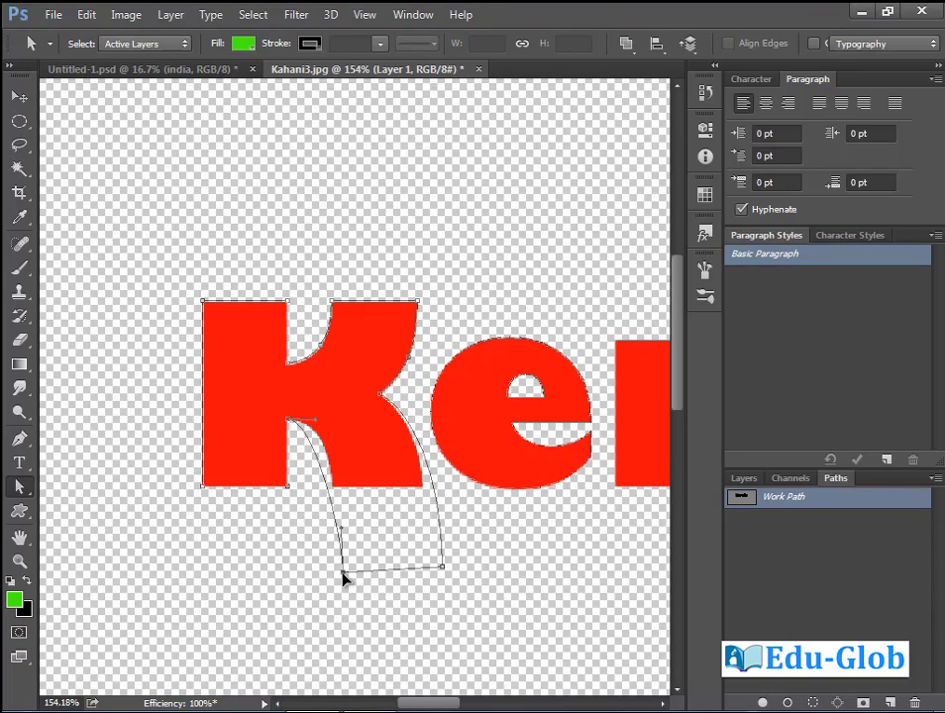
pyautogui.moveTo(312, 426); pyautogui.dragTo(343, 424)
pyautogui.moveTo(344, 572); pyautogui.dragTo(339, 572)
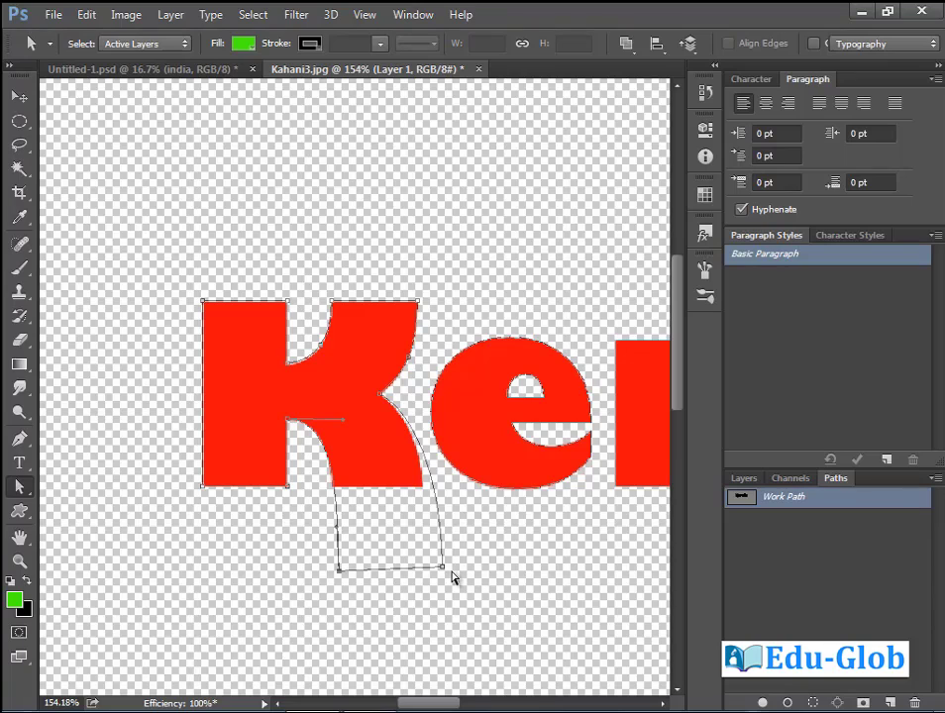
pyautogui.moveTo(443, 574); pyautogui.dragTo(434, 579)
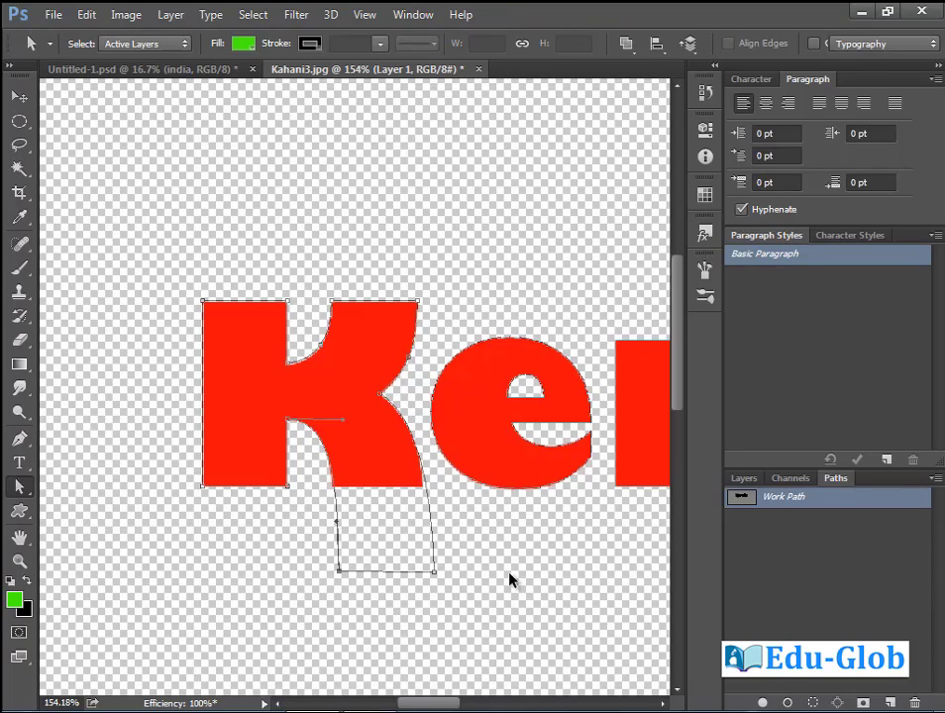
pyautogui.hotkey('ctrl', 'Return')
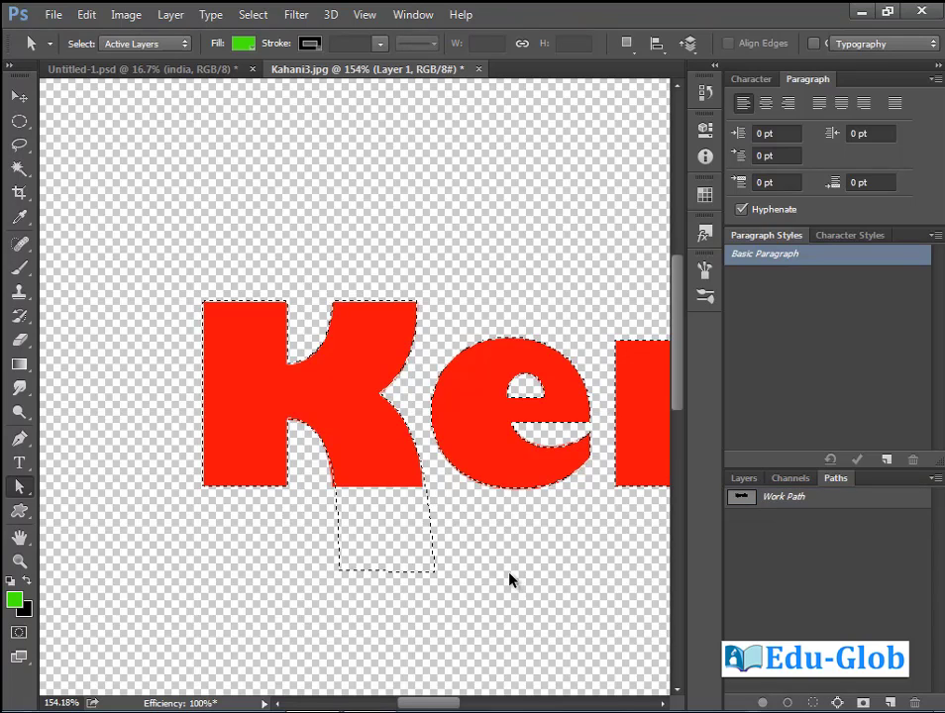
# Fill the edited Kerala selection with green on new Layer 2 and move it down-left onto Digital Media.
pyautogui.hotkey('ctrl', '-')
pyautogui.hotkey('ctrl', '-')
pyautogui.hotkey('ctrl', '-')
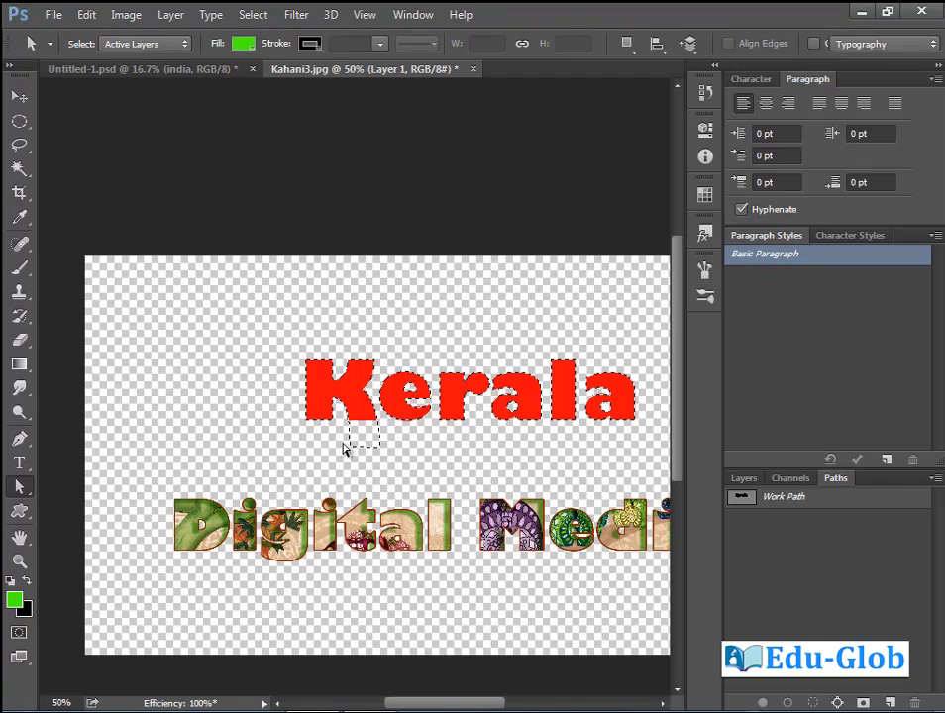
pyautogui.click(742, 479)
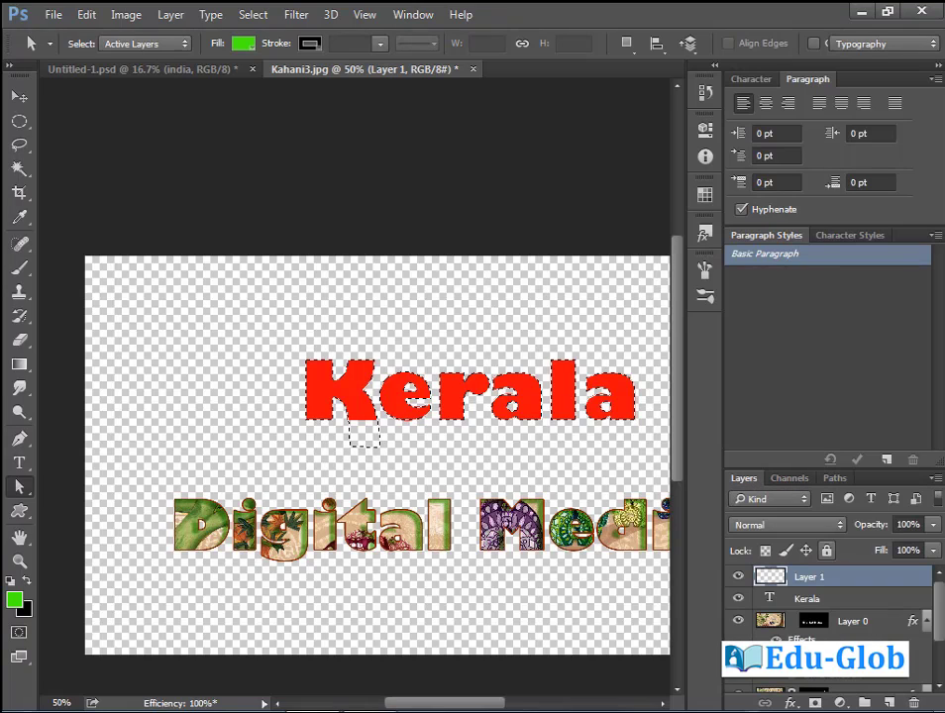
pyautogui.hotkey('ctrl', 'shift', 'alt', 'n')
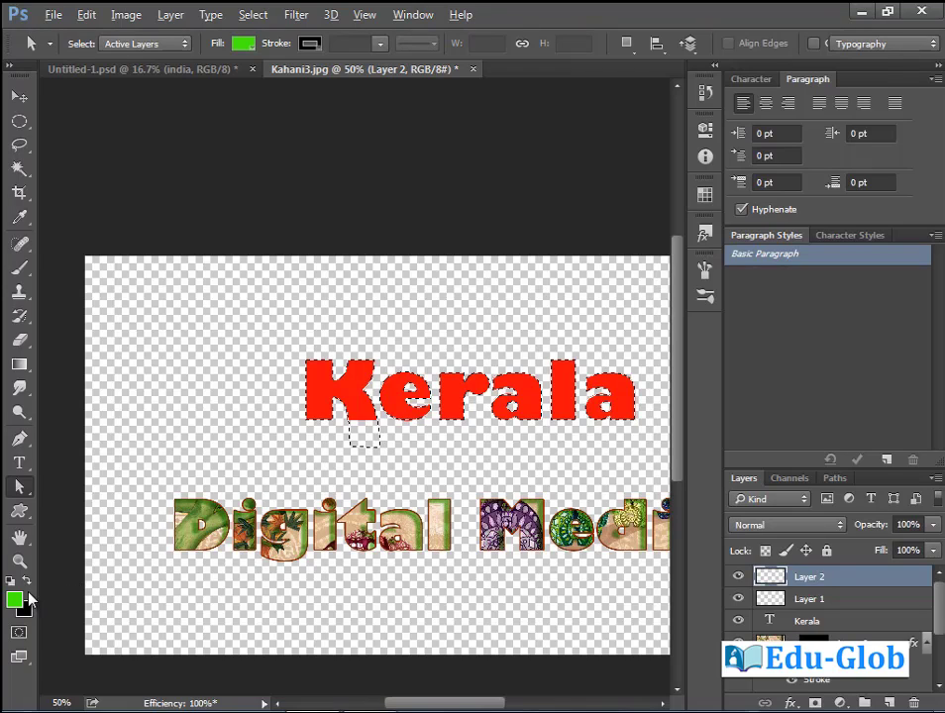
pyautogui.hotkey('alt', 'BackSpace')
pyautogui.hotkey('ctrl', 'd')
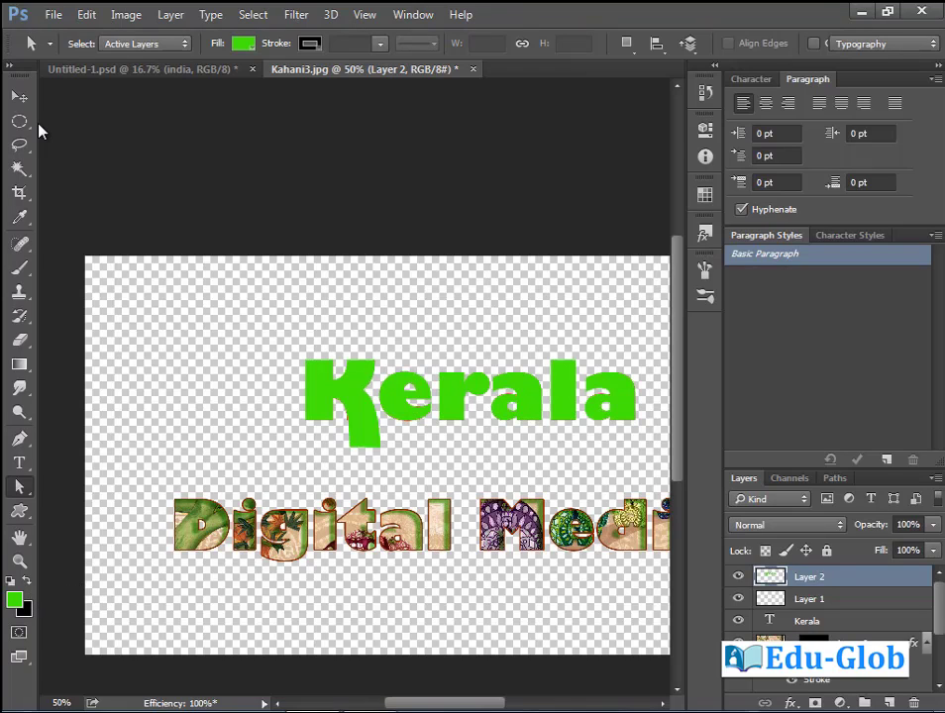
pyautogui.click(19, 96)
pyautogui.moveTo(410, 409); pyautogui.dragTo(277, 483)
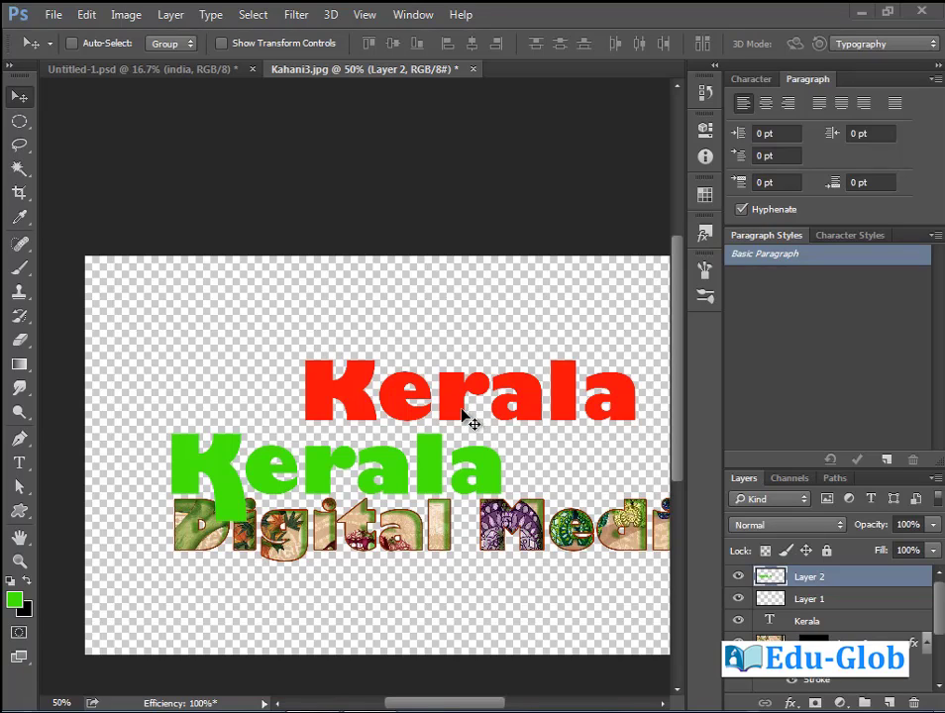
# Convert the red Kerala text layer to a shape and drag it left above the green copy.
pyautogui.click(811, 622)
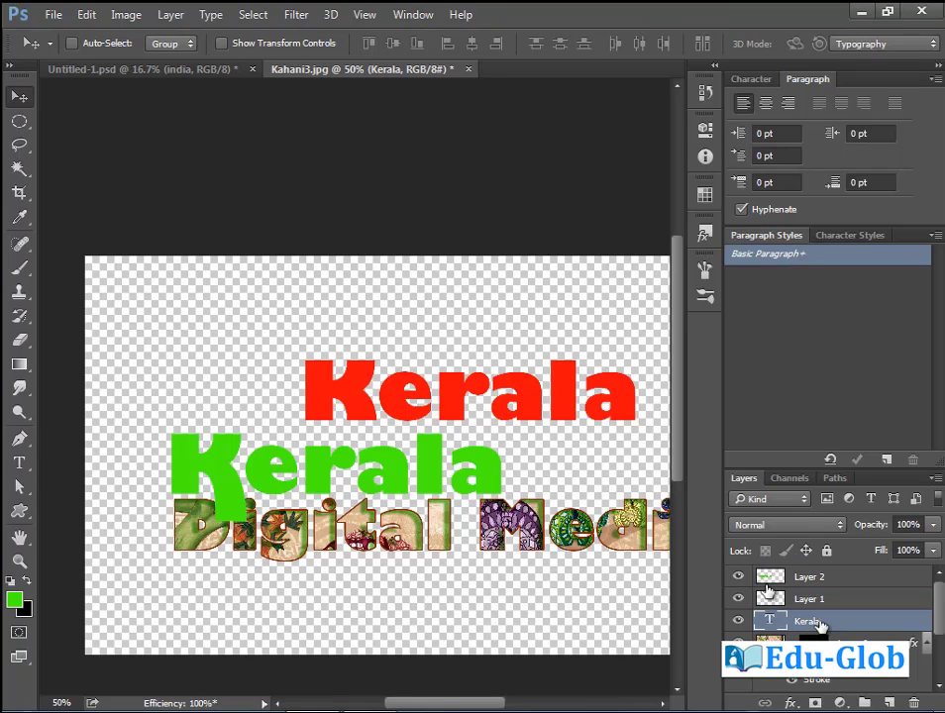
pyautogui.click(211, 15)
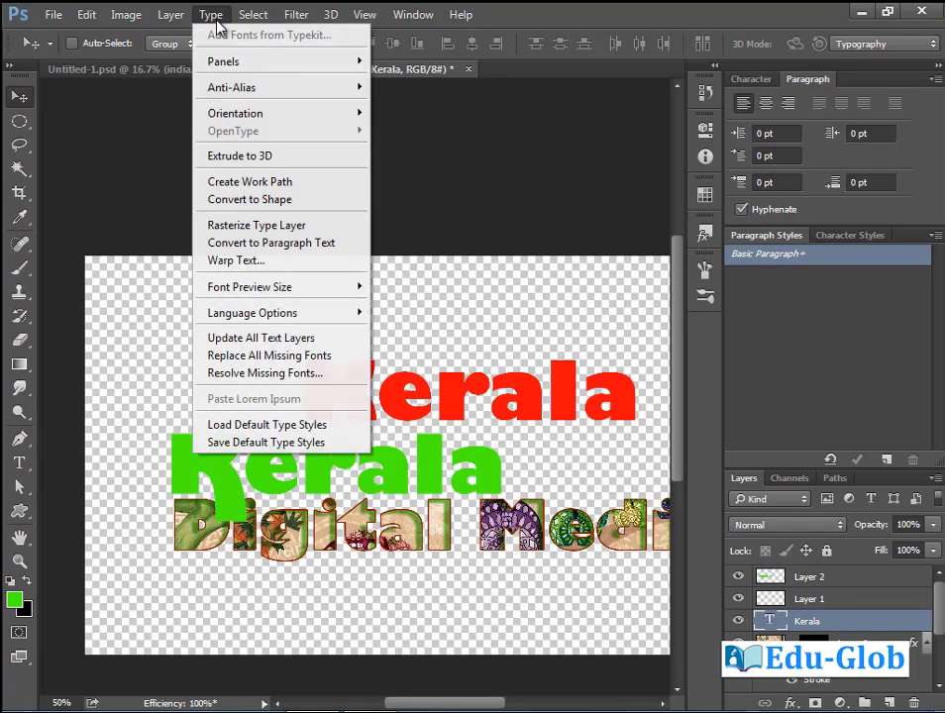
pyautogui.click(268, 201)
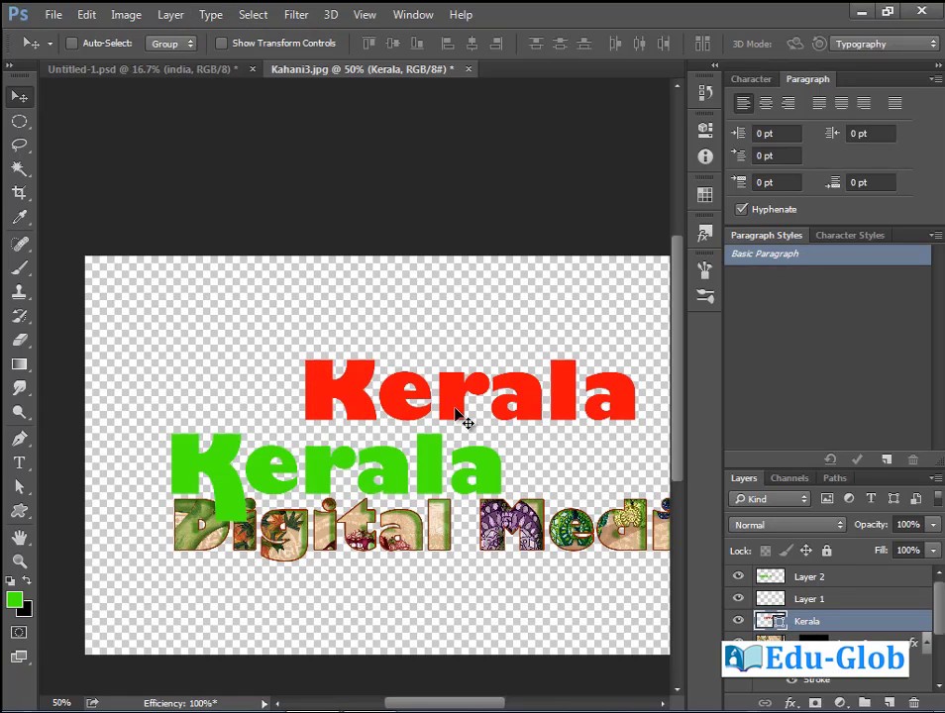
pyautogui.moveTo(458, 416); pyautogui.dragTo(370, 429)
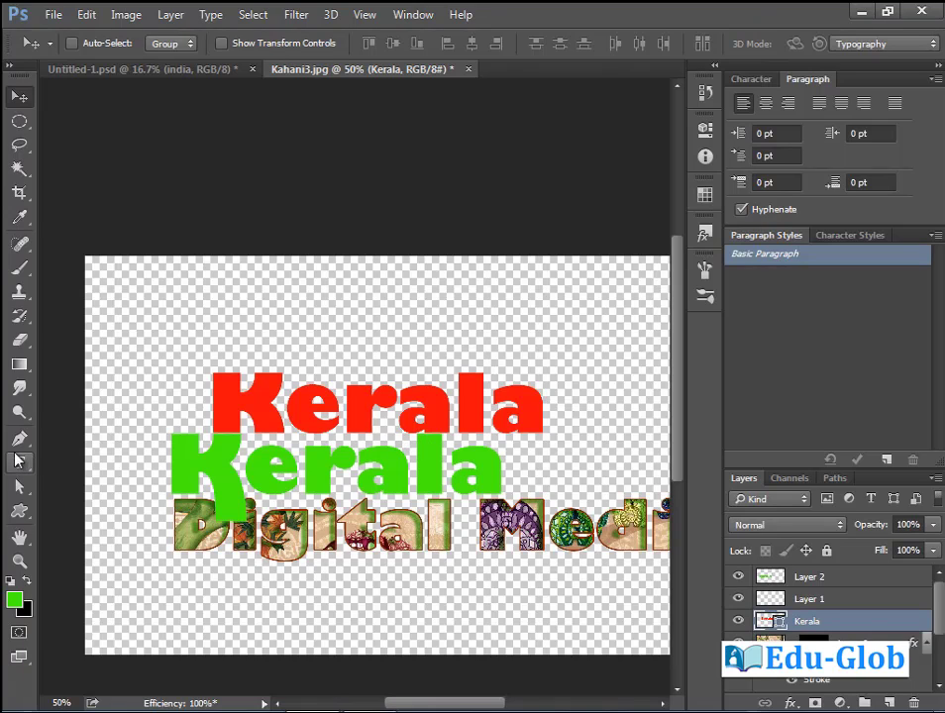
pyautogui.click(18, 461)
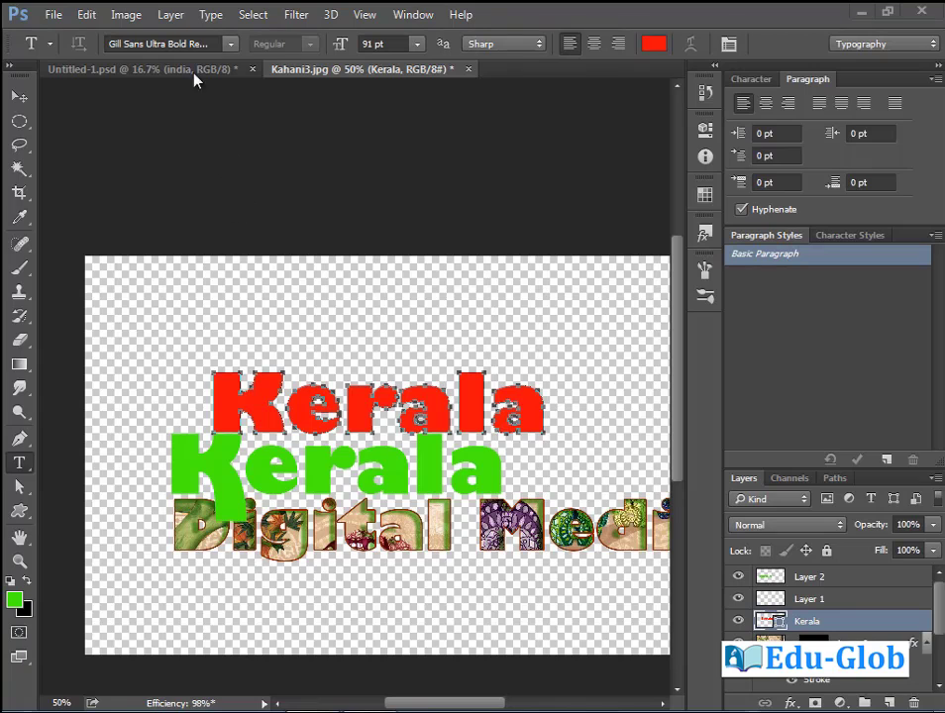
# Define the Kerala outline as custom shape 'Shape 2', then select Layer 2.
pyautogui.click(87, 14)
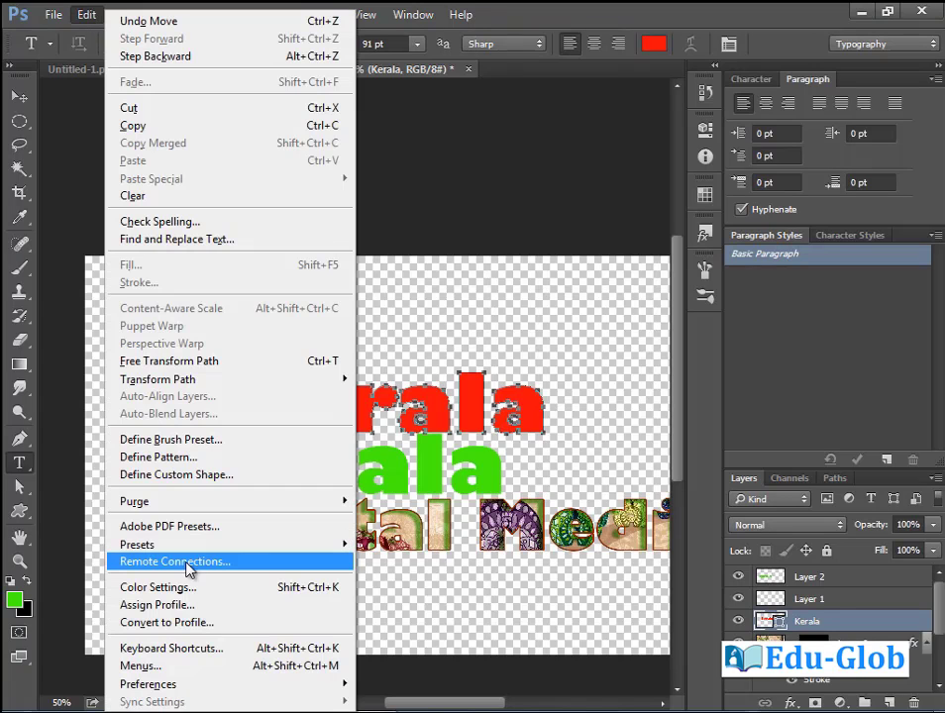
pyautogui.click(196, 478)
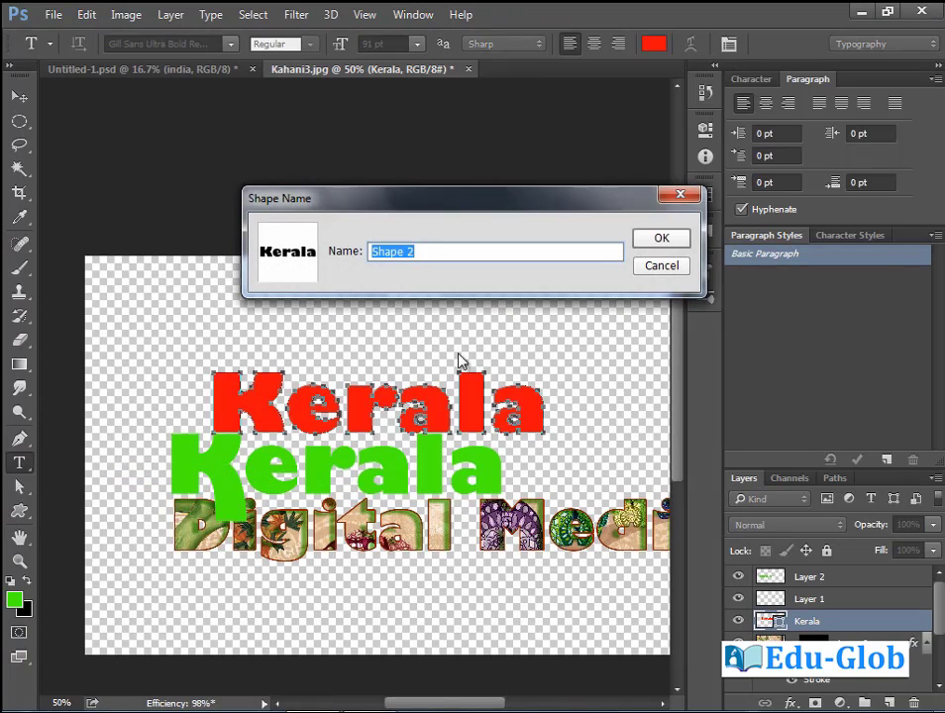
pyautogui.click(662, 246)
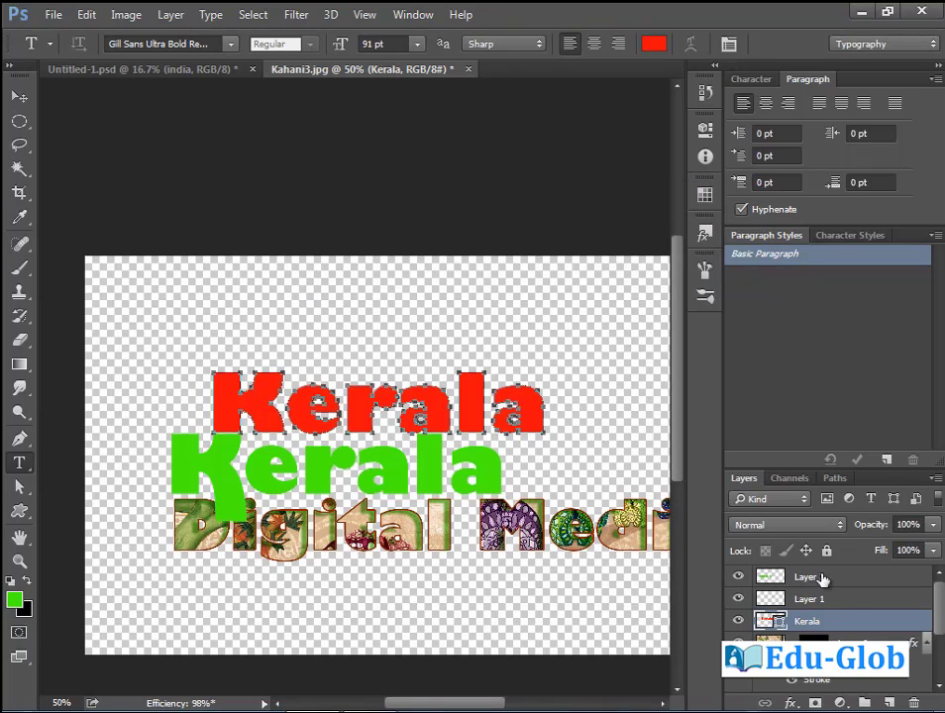
pyautogui.click(830, 582)
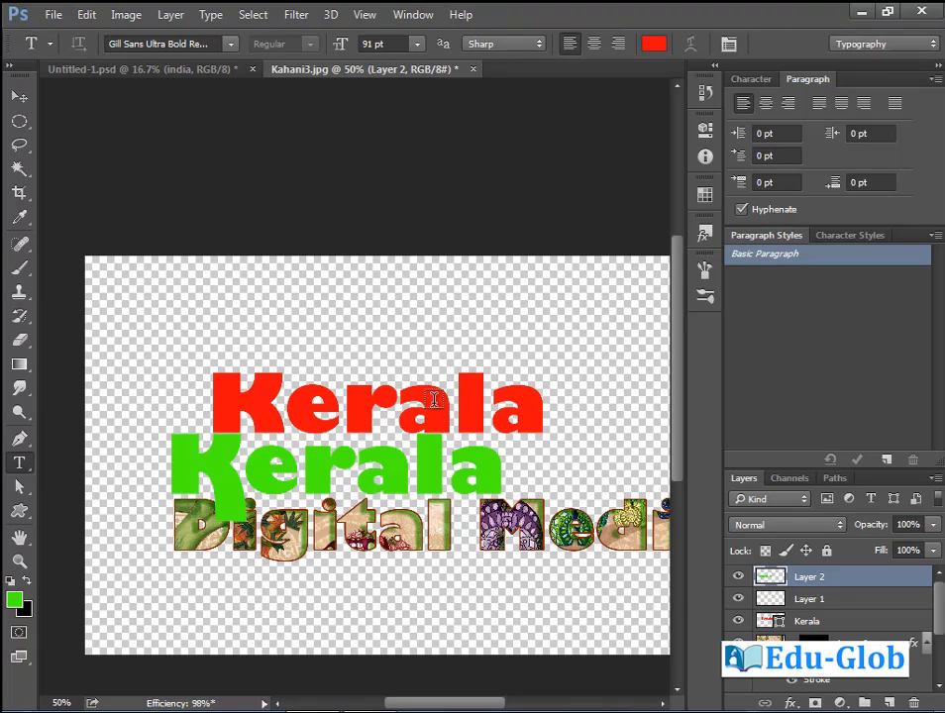
# Draw three green Kerala custom shapes: top-left, tall top-centre, and small left of the red text.
pyautogui.click(20, 512)
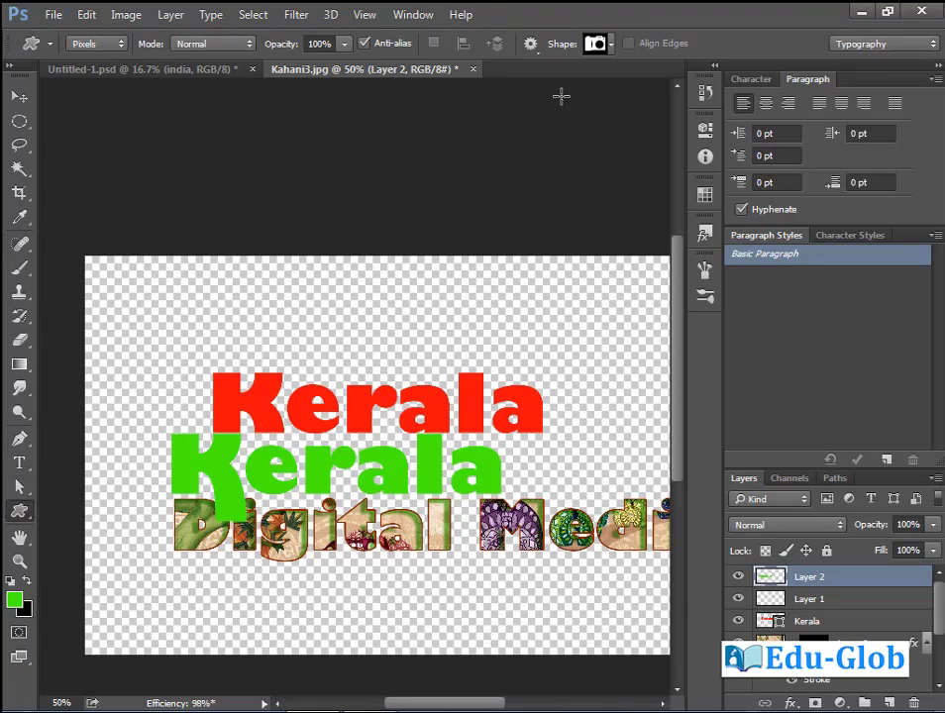
pyautogui.click(610, 45)
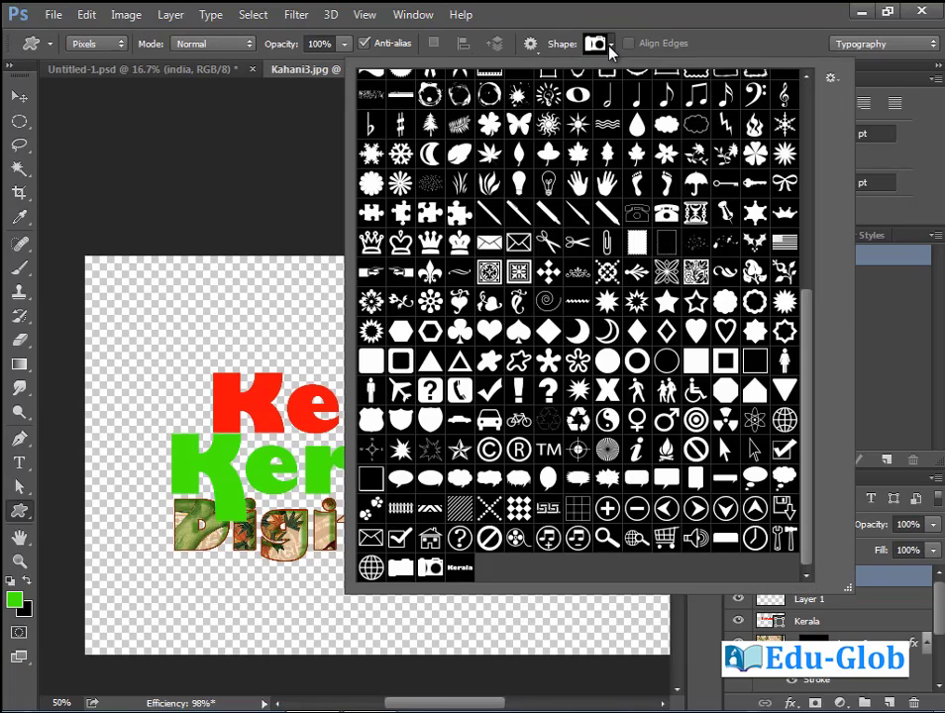
pyautogui.click(461, 576)
pyautogui.moveTo(135, 306); pyautogui.dragTo(308, 459)
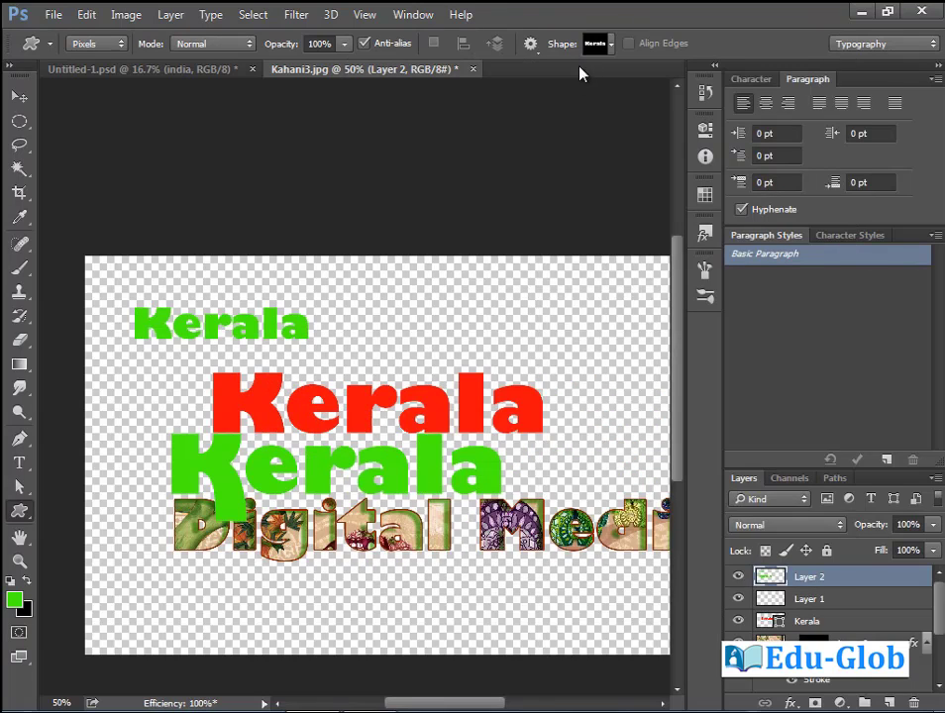
pyautogui.click(530, 44)
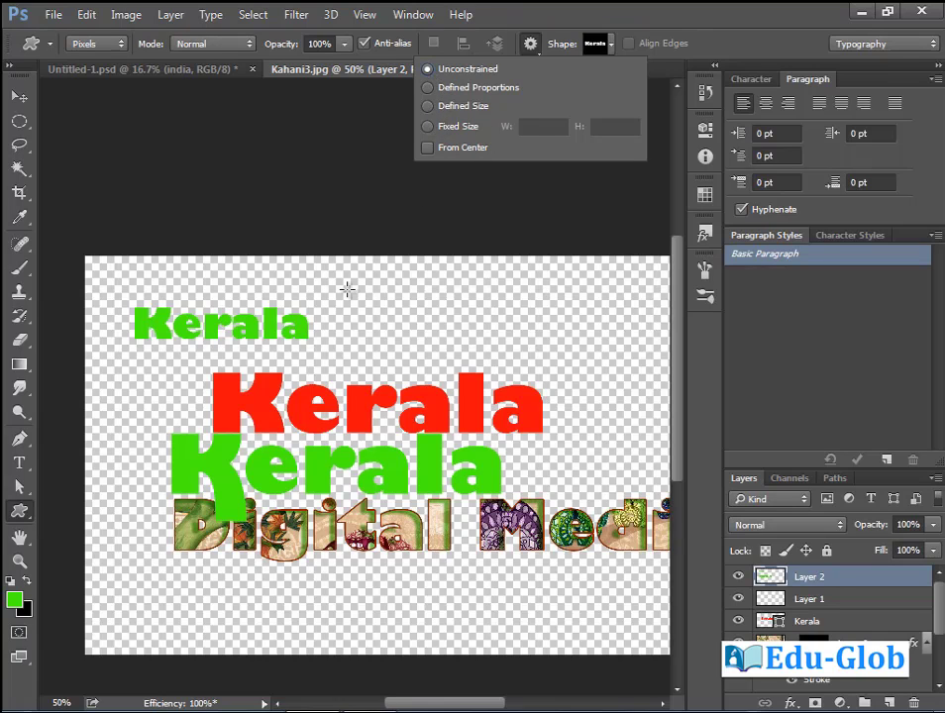
pyautogui.moveTo(346, 288); pyautogui.dragTo(508, 372)
pyautogui.moveTo(162, 364); pyautogui.dragTo(268, 406)
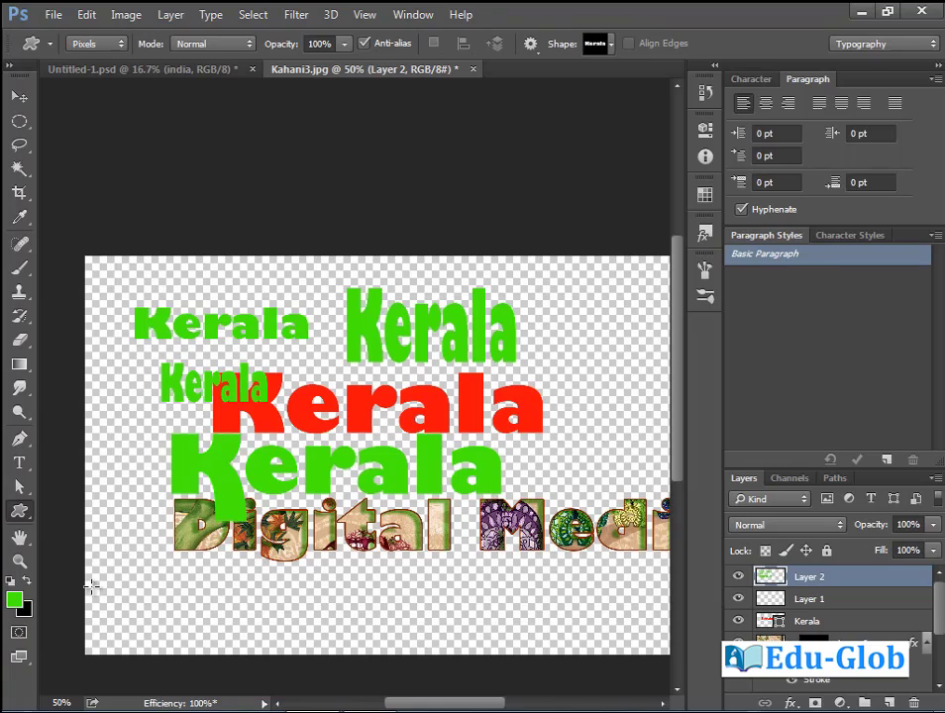
# Draw a dark green Kerala shape on the right, then step back with undo.
pyautogui.click(17, 603)
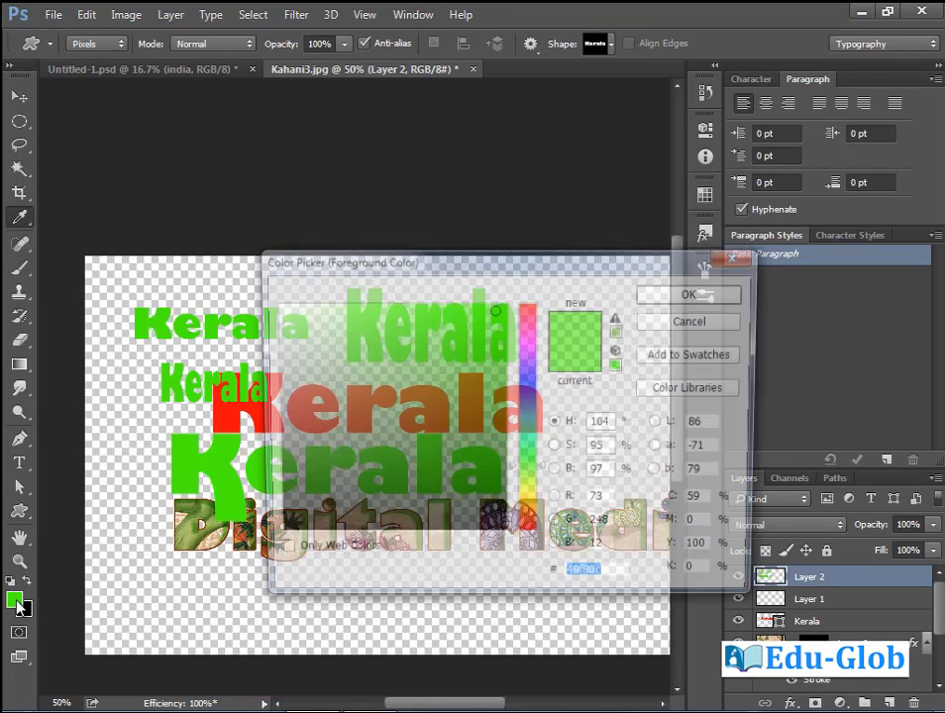
pyautogui.click(499, 463)
pyautogui.click(696, 294)
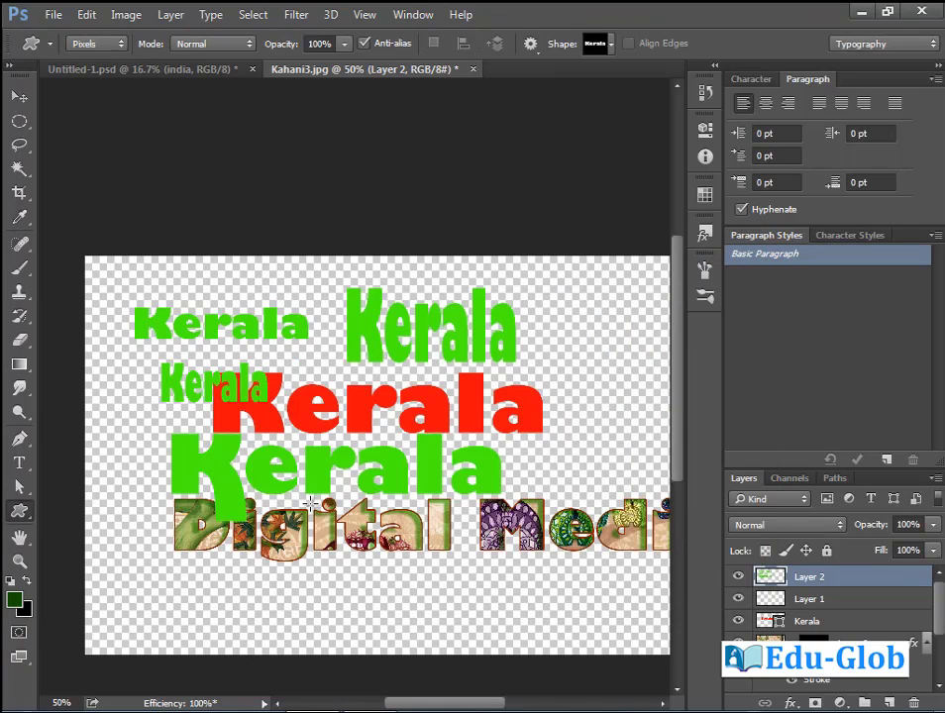
pyautogui.moveTo(552, 367); pyautogui.dragTo(666, 421)
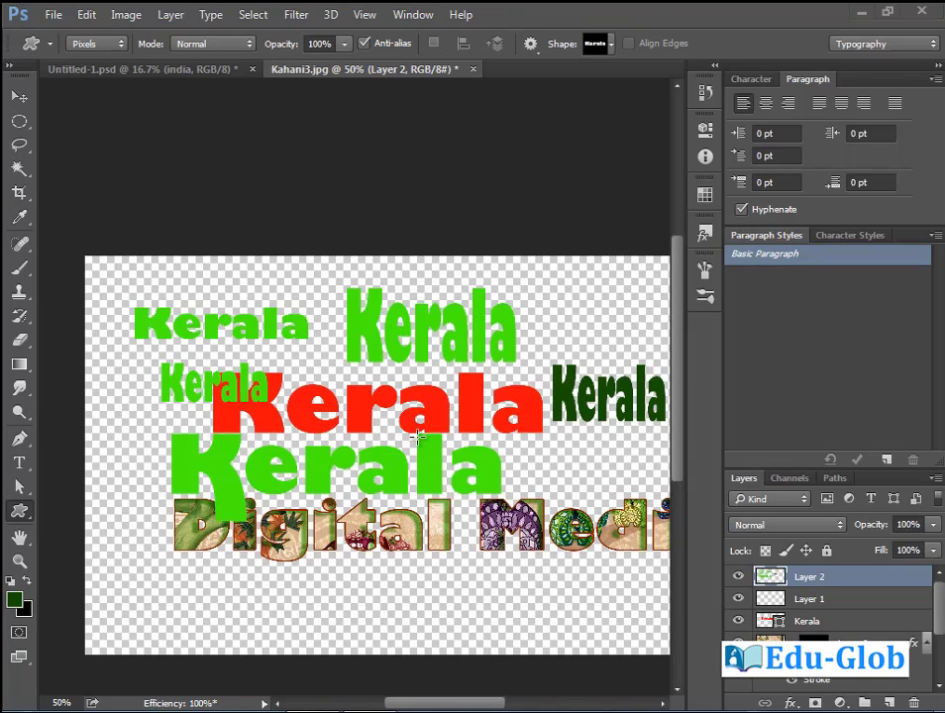
pyautogui.hotkey('ctrl', 'alt', 'z')
pyautogui.hotkey('ctrl', 'alt', 'z')
pyautogui.hotkey('ctrl', 'alt', 'z')
pyautogui.hotkey('ctrl', 'alt', 'z')
pyautogui.hotkey('ctrl', 'alt', 'z')
pyautogui.hotkey('ctrl', 'alt', 'z')
pyautogui.hotkey('ctrl', 'alt', 'z')
pyautogui.hotkey('ctrl', 'alt', 'z')
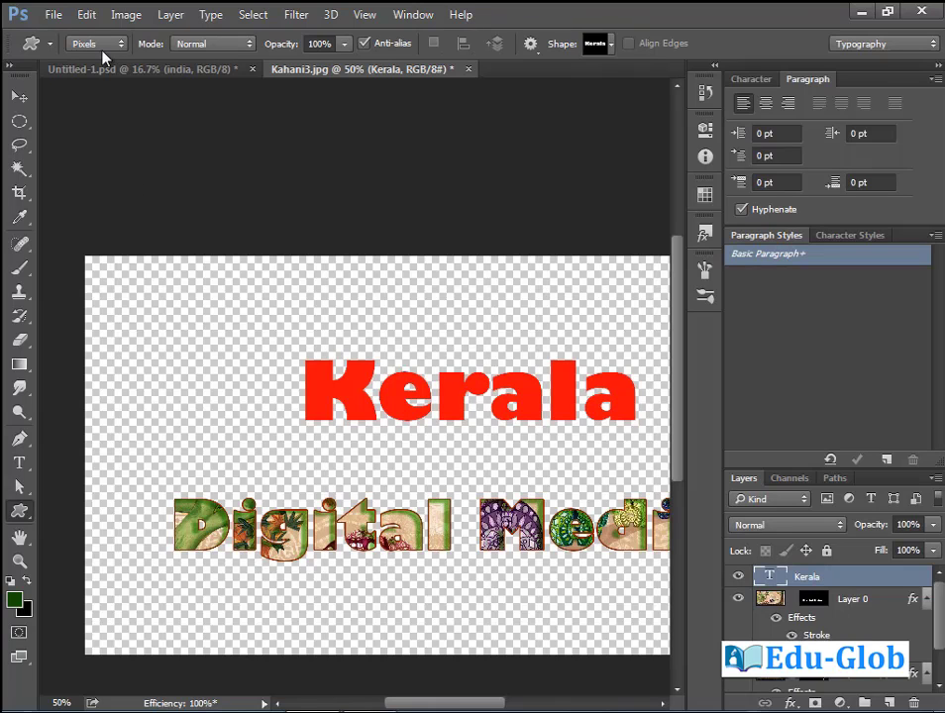
# Browse the Edit > Transform options and close the menu without applying anything.
pyautogui.click(87, 15)
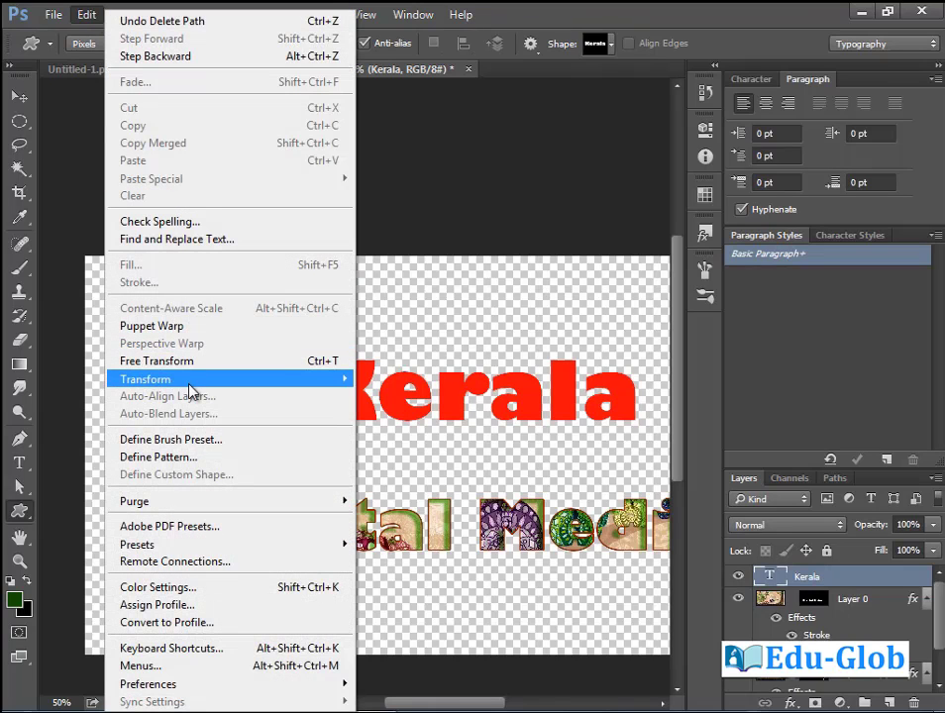
pyautogui.moveTo(191, 382)
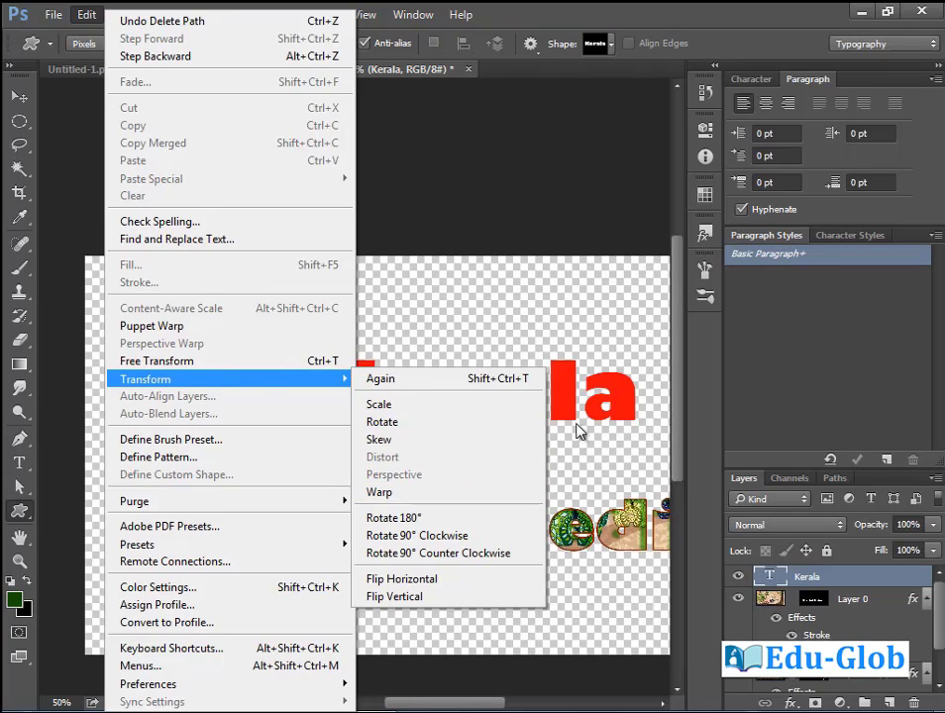
pyautogui.click(553, 416)
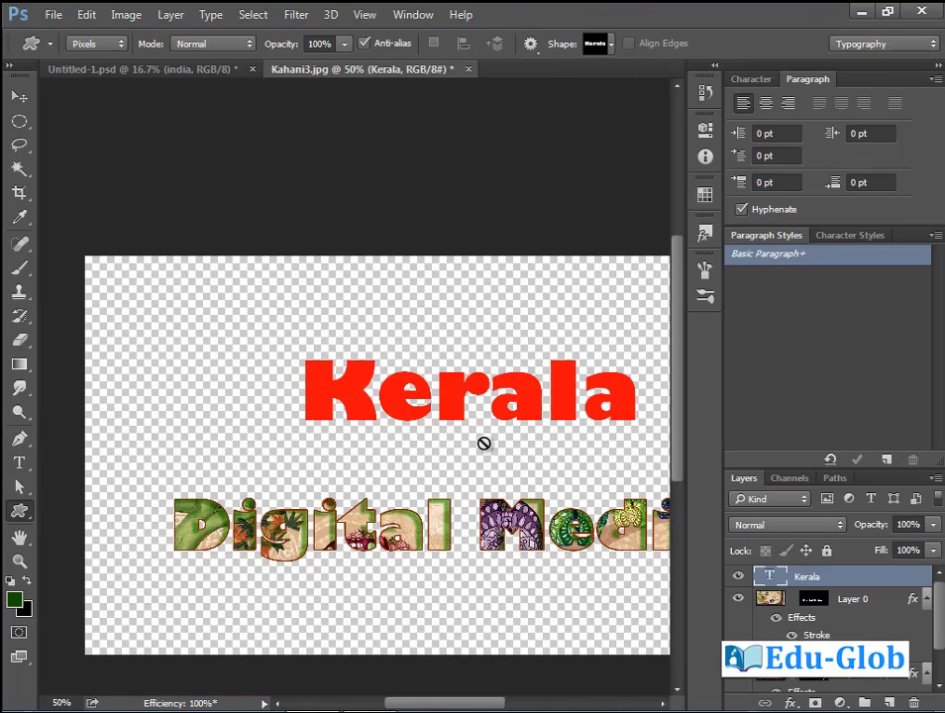
pyautogui.click(212, 15)
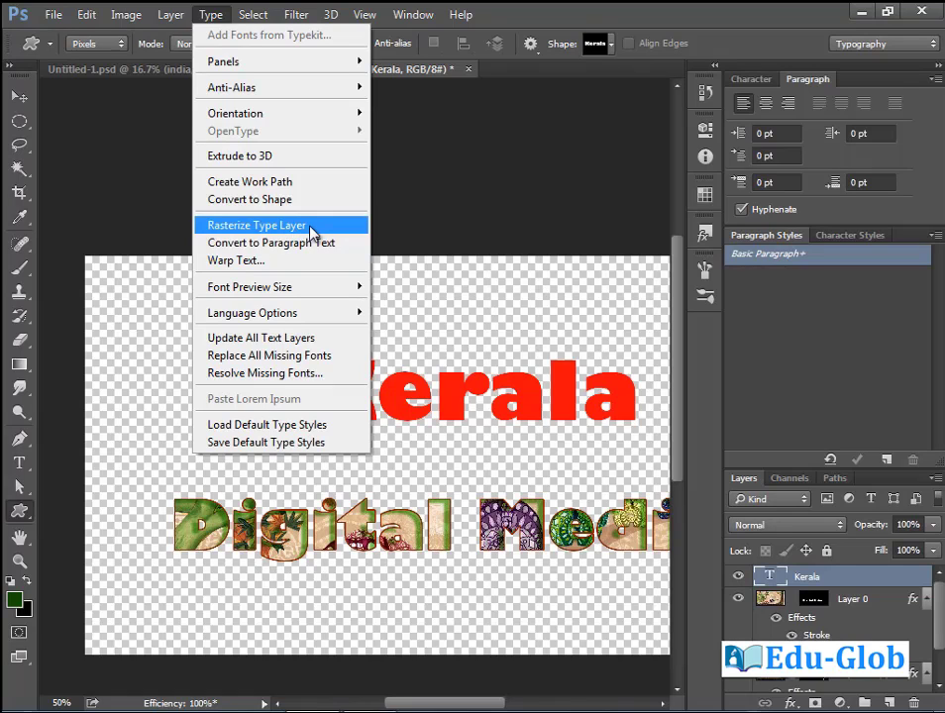
pyautogui.rightClick(822, 580)
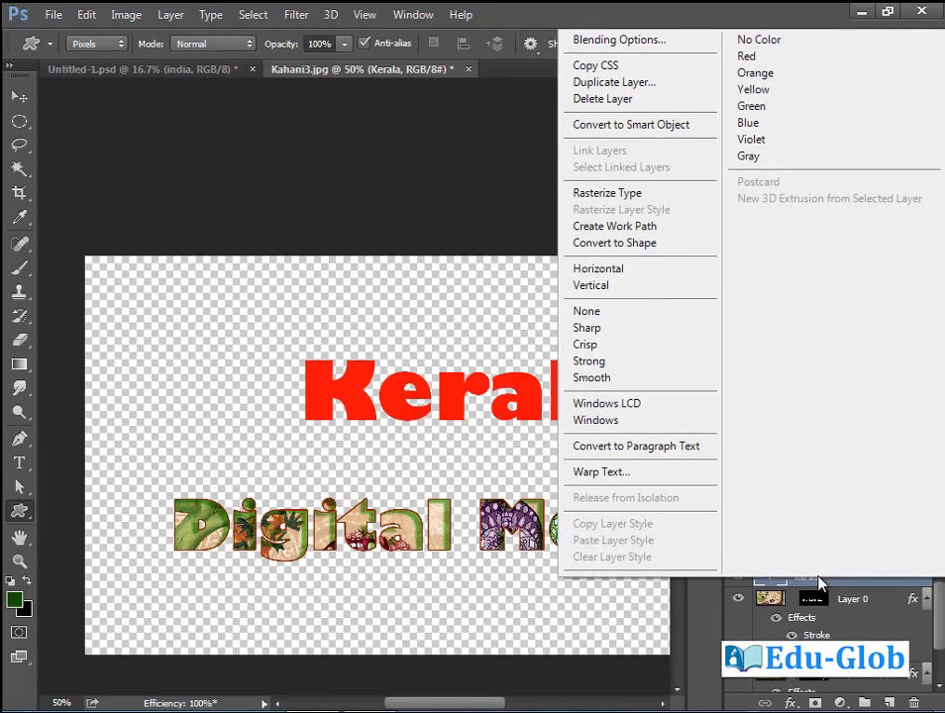
pyautogui.click(606, 194)
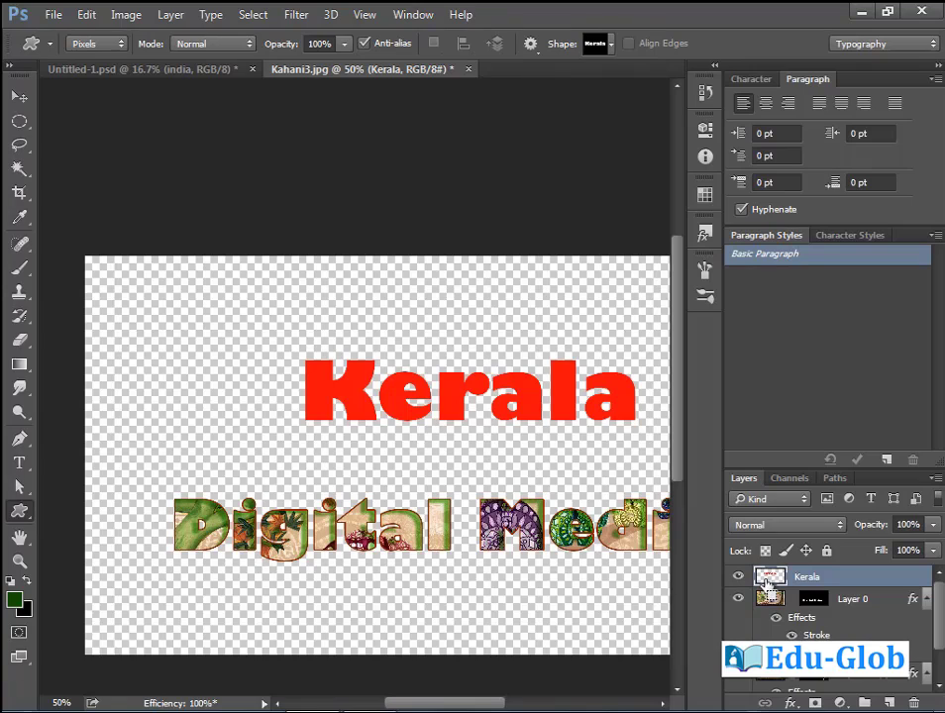
pyautogui.hotkey('ctrl', 'z')
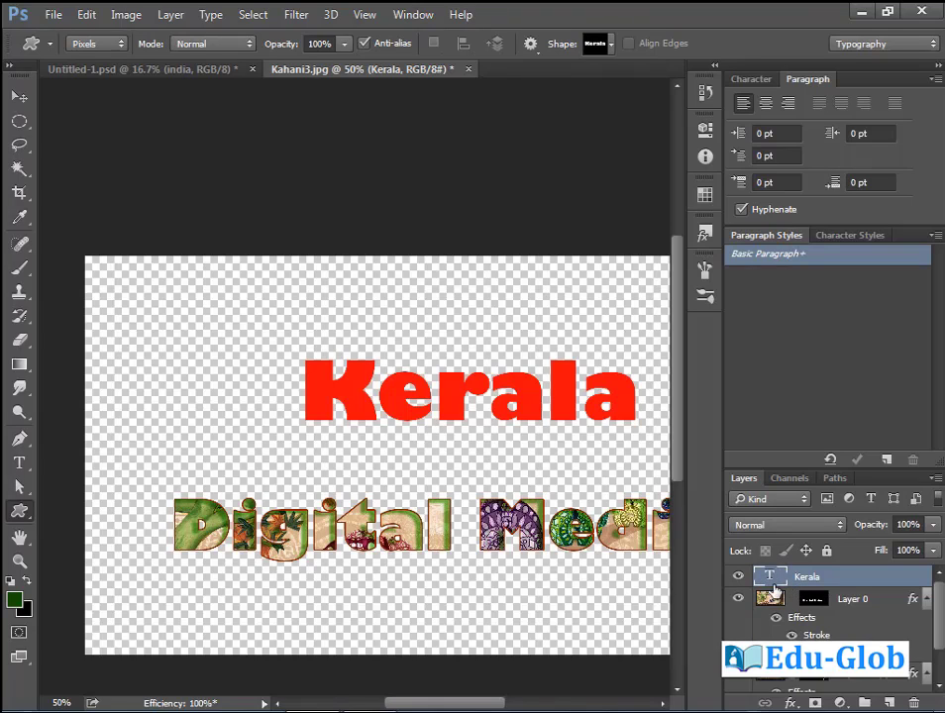
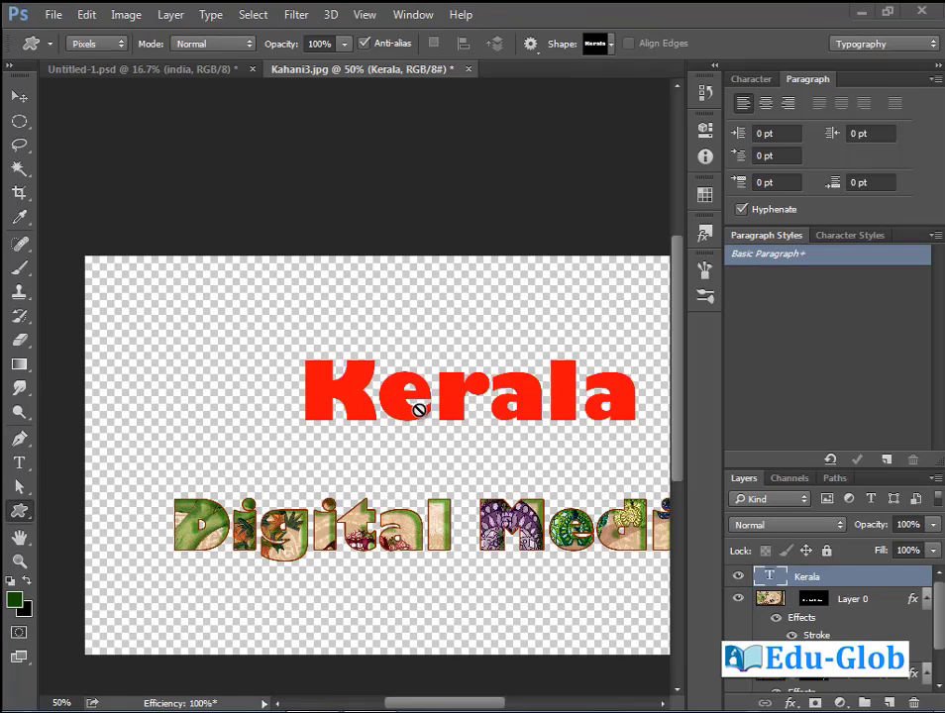
# Convert the red Kerala title to paragraph text and commit the edit.
pyautogui.click(211, 15)
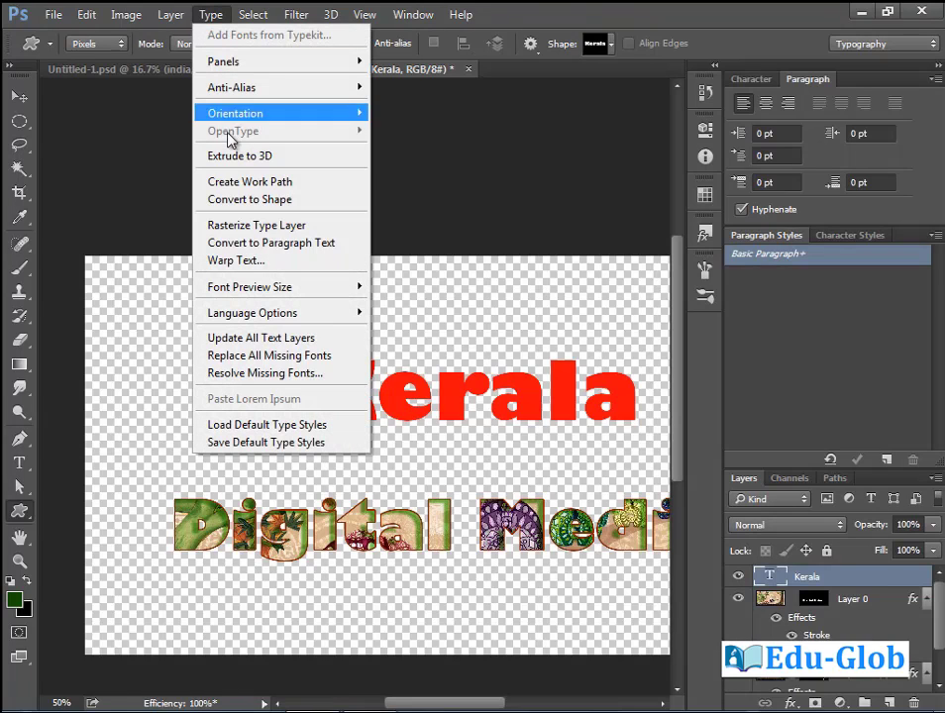
pyautogui.click(293, 243)
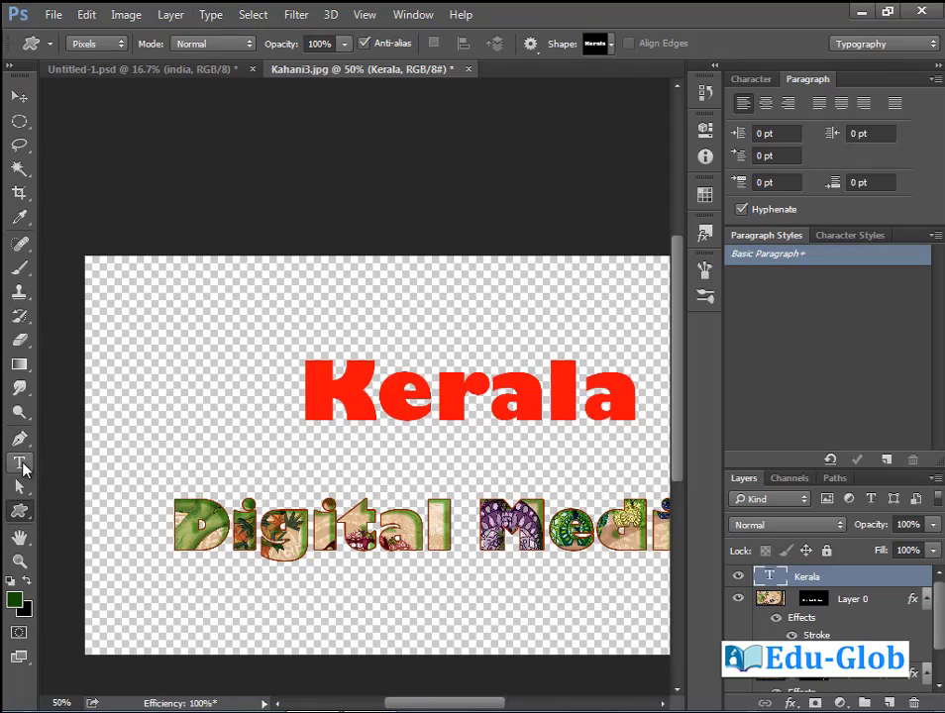
pyautogui.click(19, 463)
pyautogui.click(339, 401)
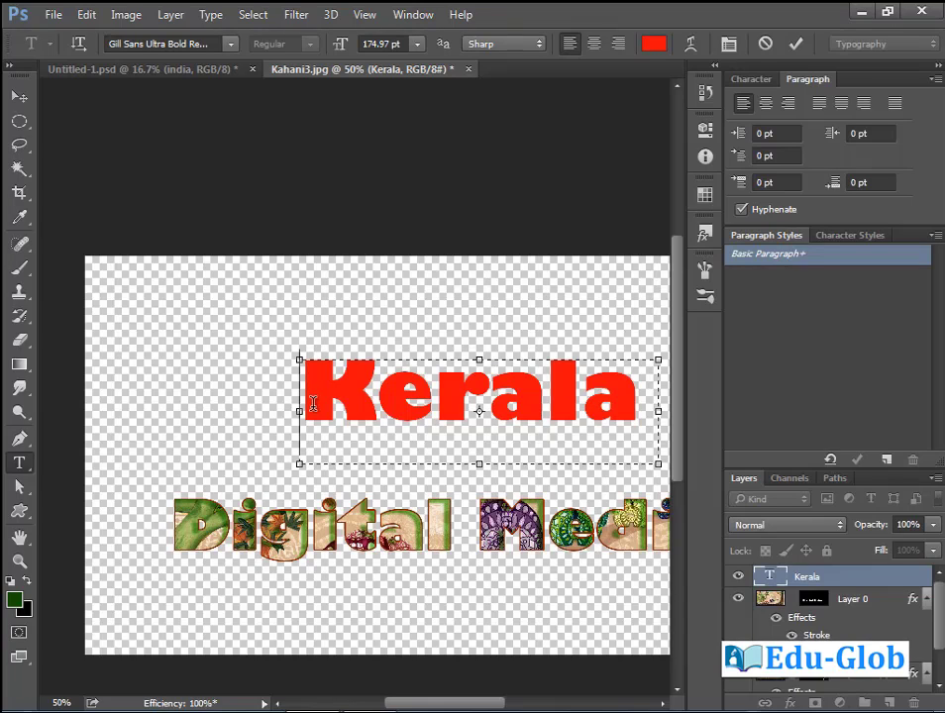
pyautogui.hotkey('ctrl', 'Return')
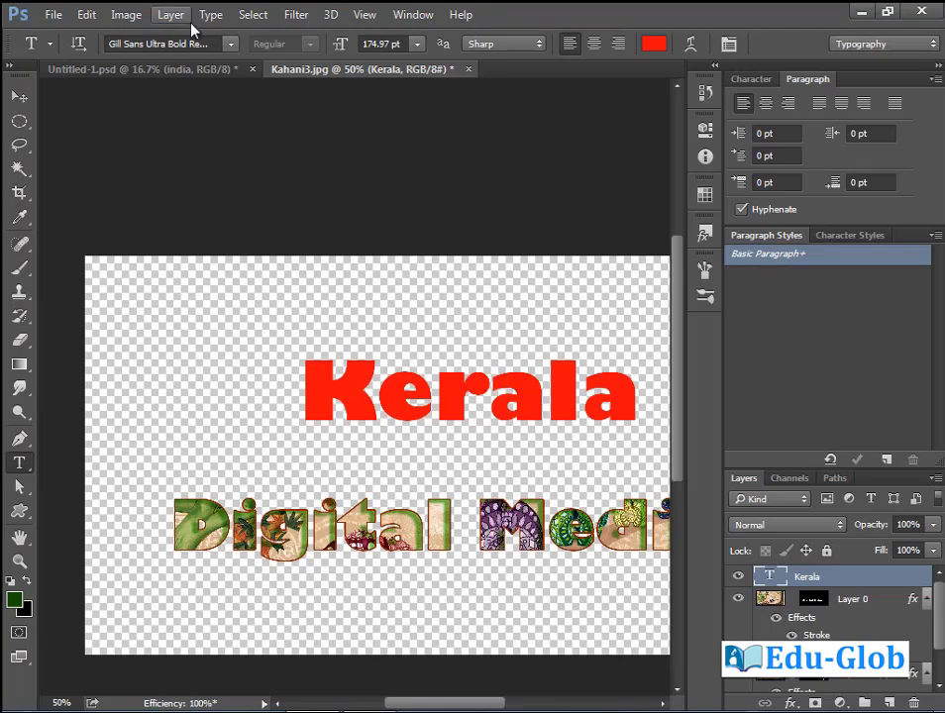
# Convert the Kerala title back to point text.
pyautogui.click(211, 15)
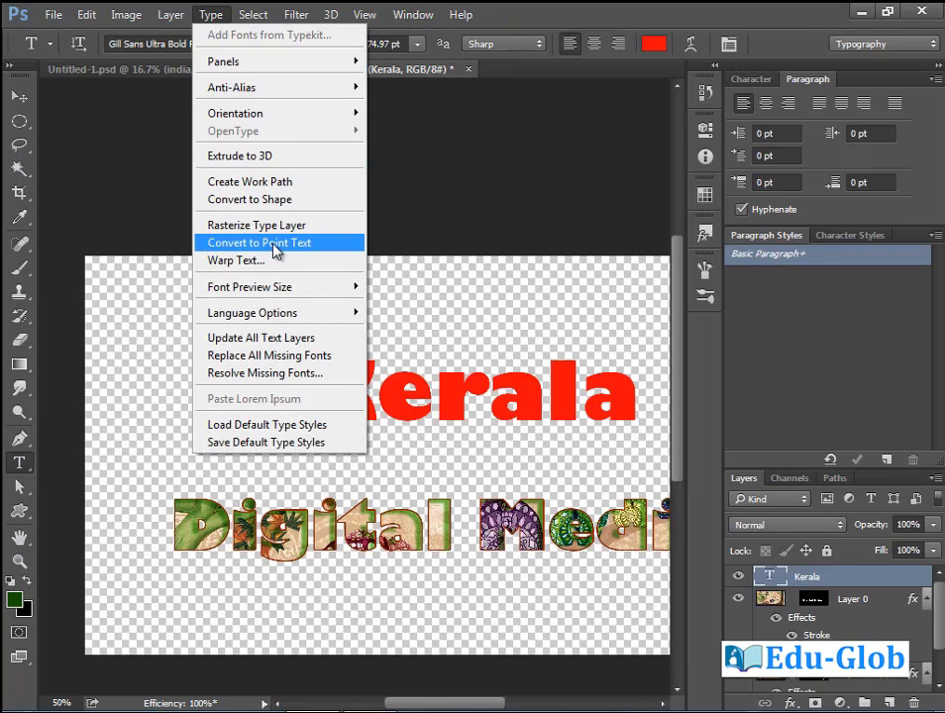
pyautogui.click(276, 243)
pyautogui.click(376, 391)
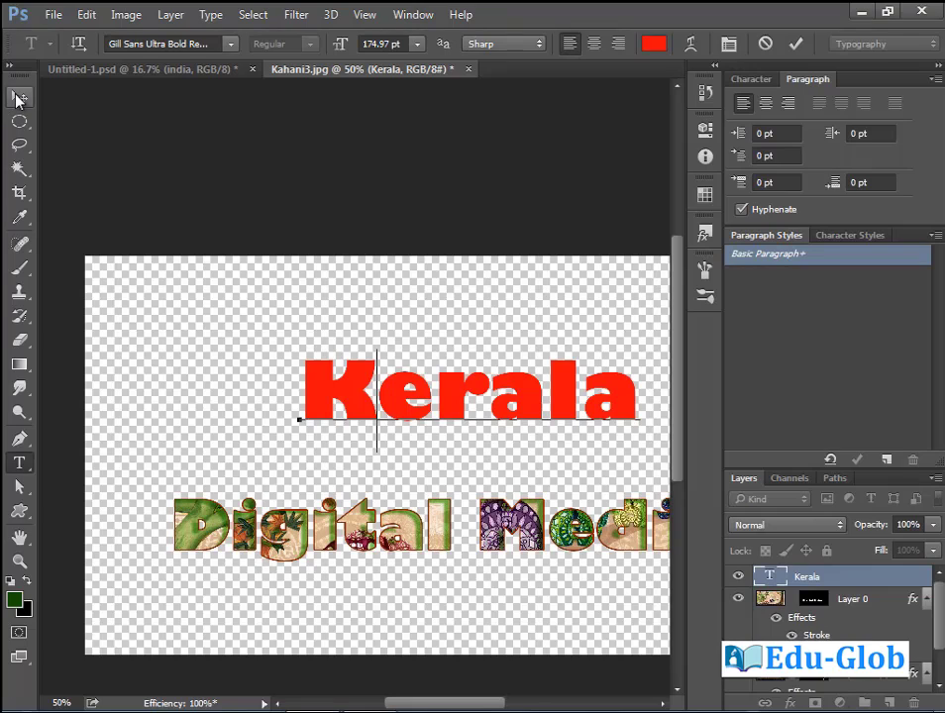
# Delete the Kerala layer and draw a 600 px circle path using the Ellipse tool in Path mode.
pyautogui.click(19, 97)
pyautogui.click(912, 703)
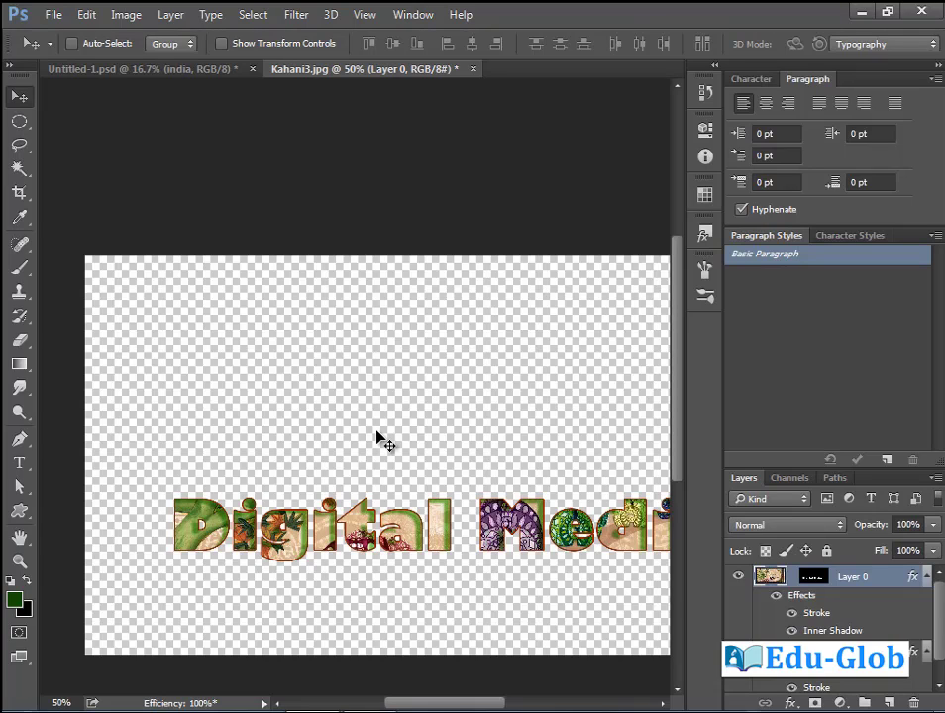
pyautogui.click(20, 512)
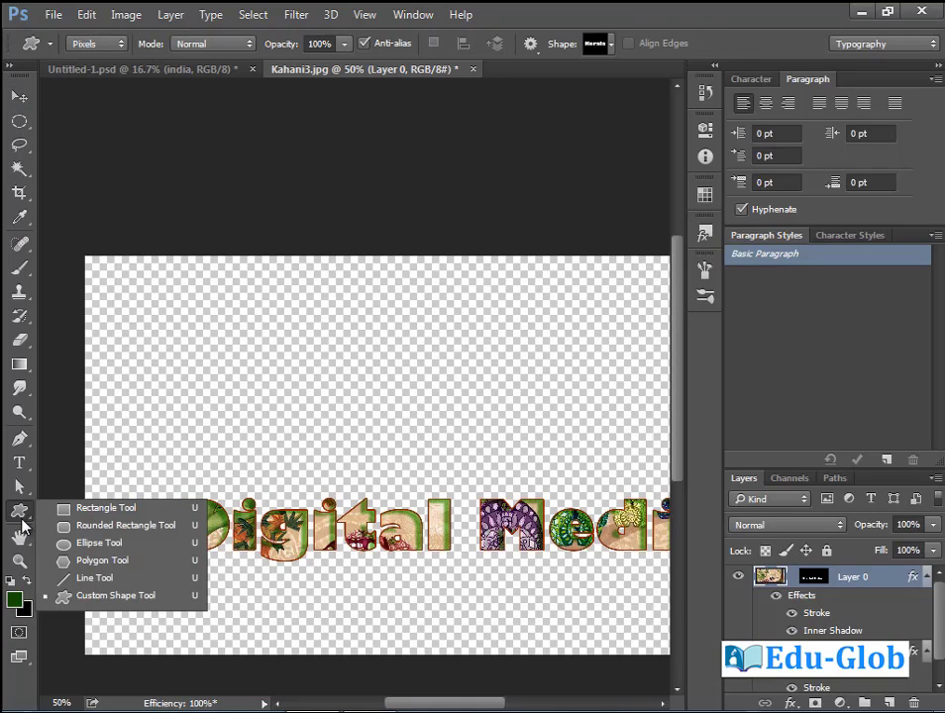
pyautogui.click(123, 544)
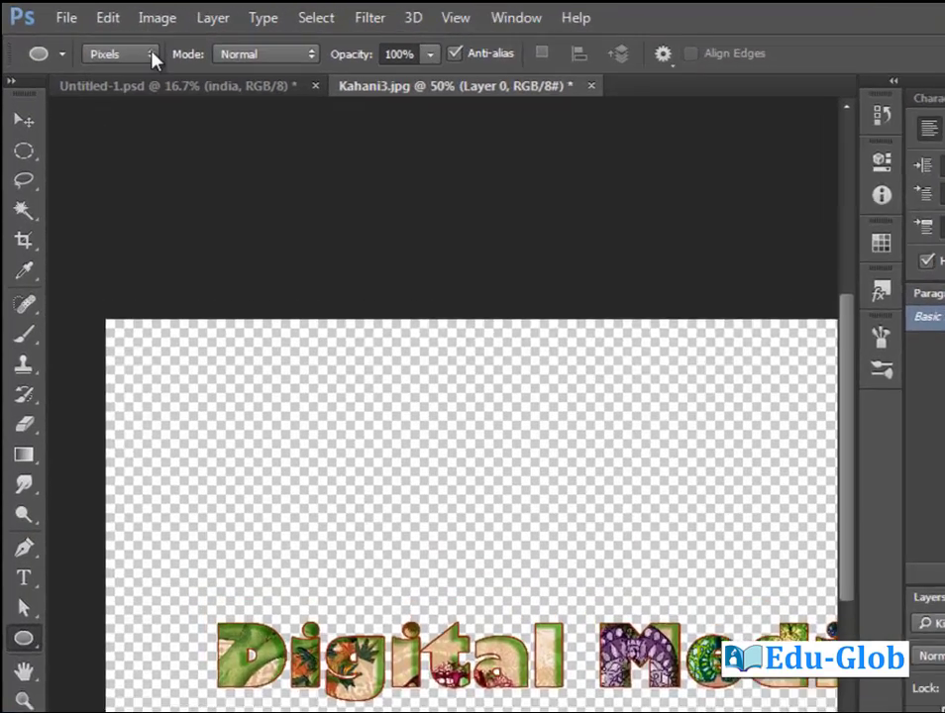
pyautogui.click(111, 44)
pyautogui.click(138, 113)
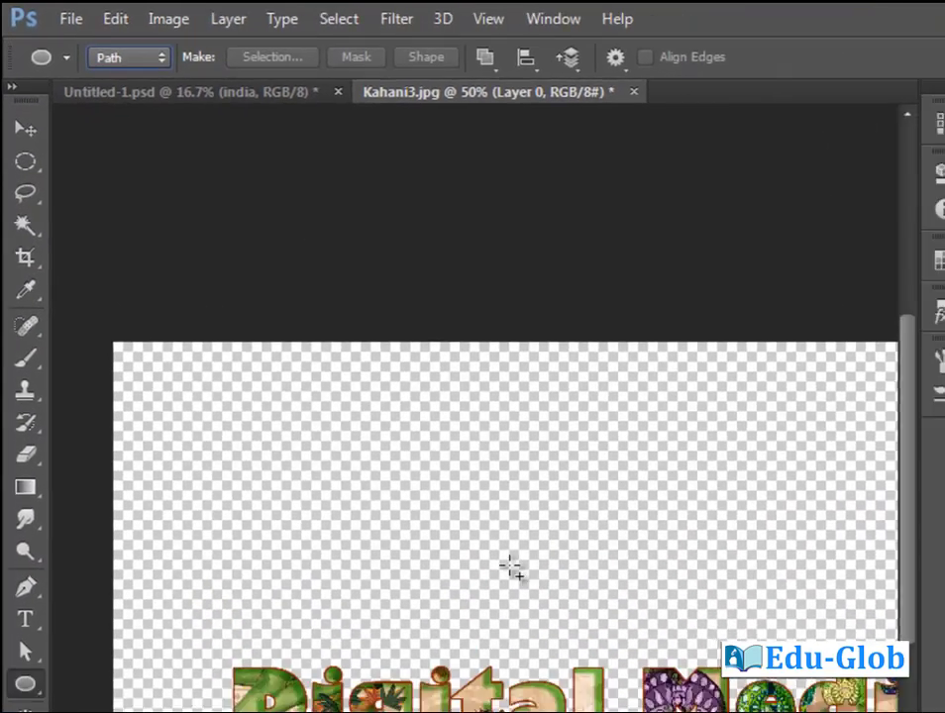
pyautogui.moveTo(439, 502); pyautogui.dragTo(645, 692)
pyautogui.moveTo(430, 462); pyautogui.dragTo(443, 476)
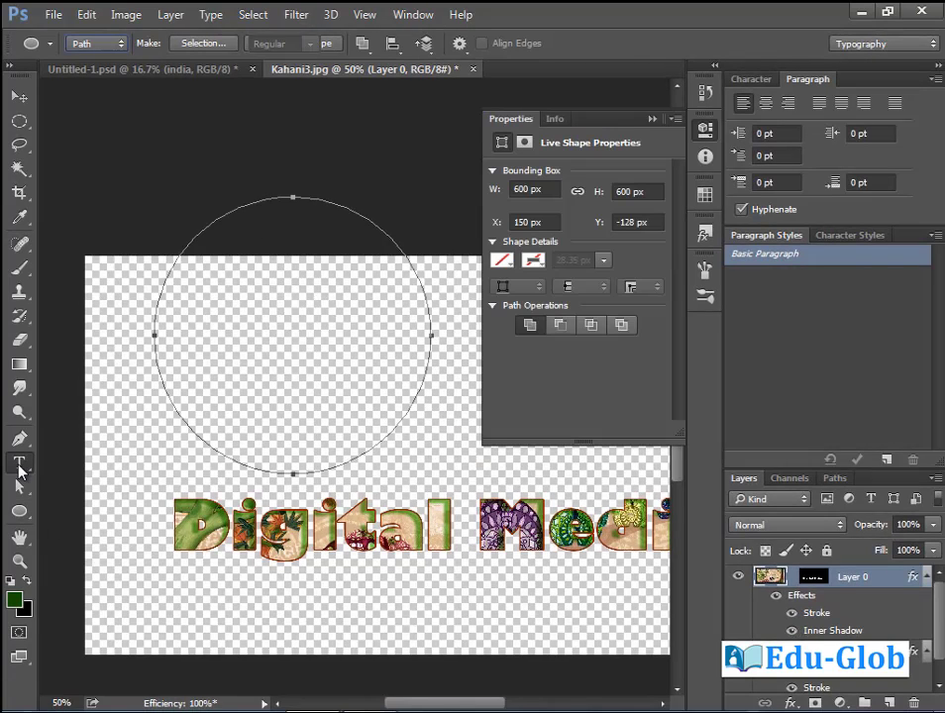
pyautogui.click(19, 462)
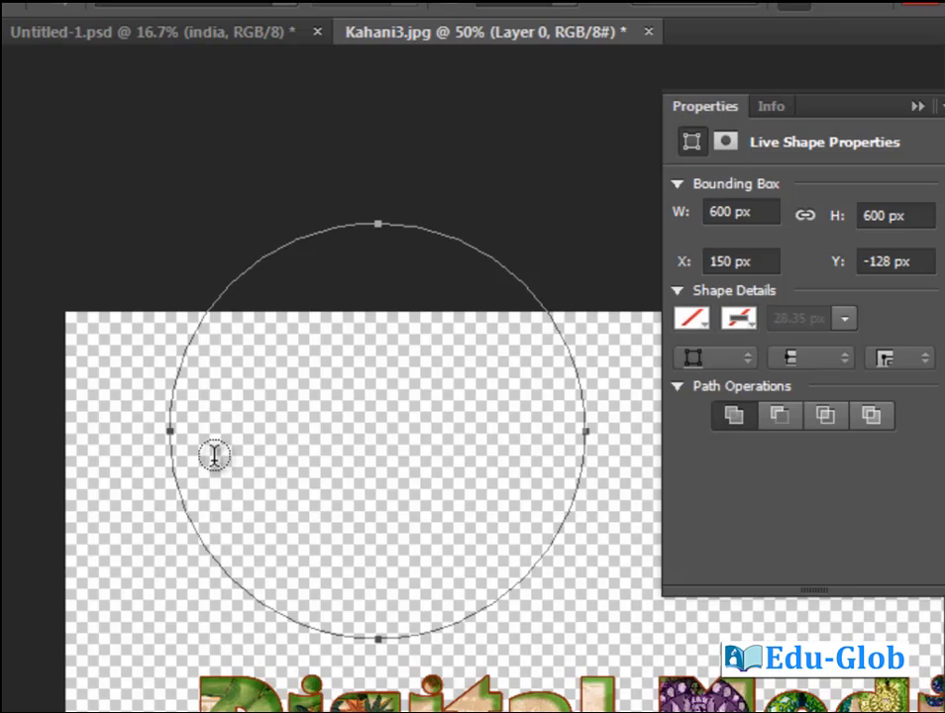
# Type the red sureties' liability paragraph at 10.01 pt inside the circle, then select it all.
pyautogui.click(217, 403)
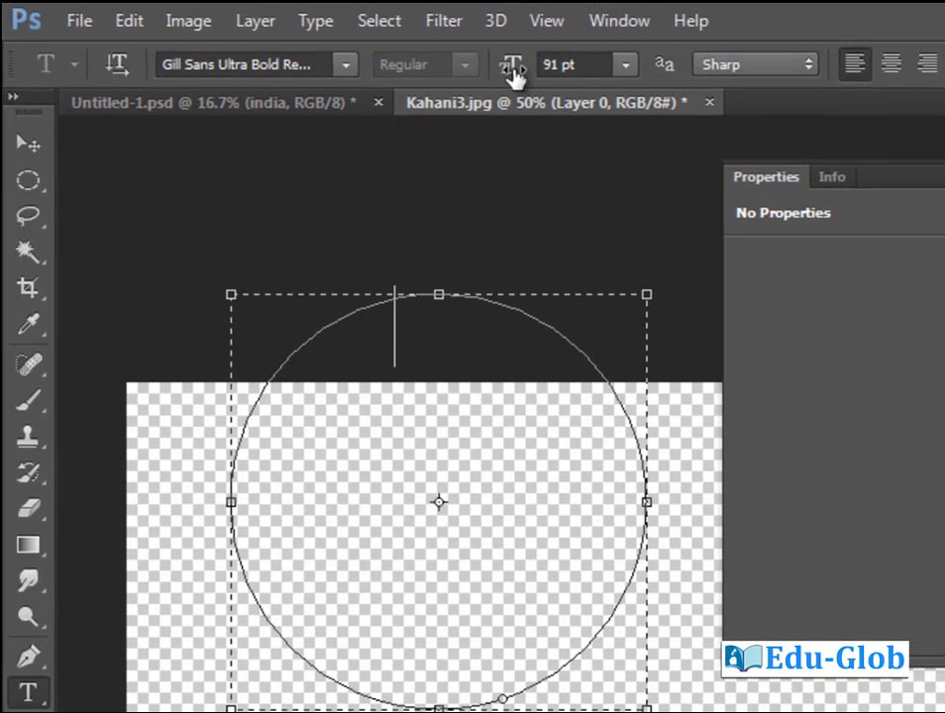
pyautogui.moveTo(512, 68); pyautogui.dragTo(420, 294)
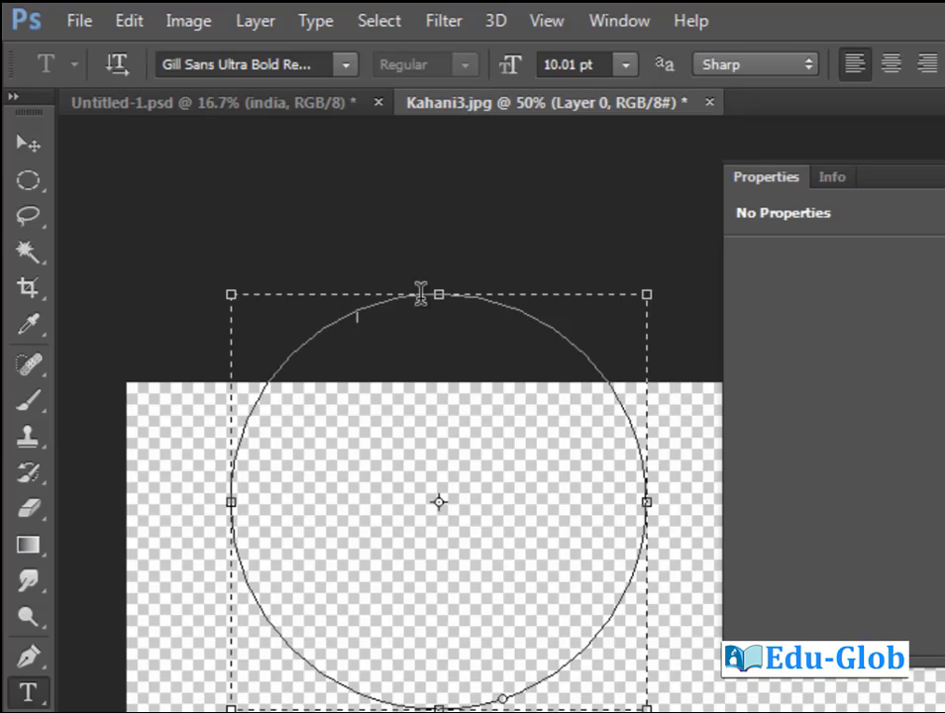
pyautogui.click(27, 144)
pyautogui.moveTo(521, 445); pyautogui.dragTo(535, 614)
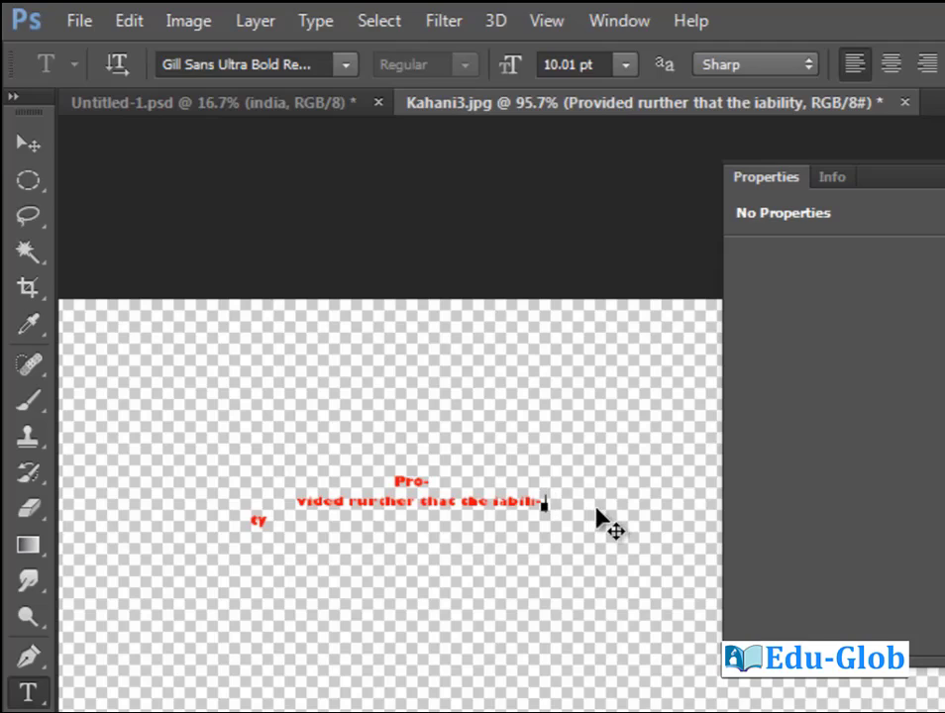
pyautogui.write('of the sureties')
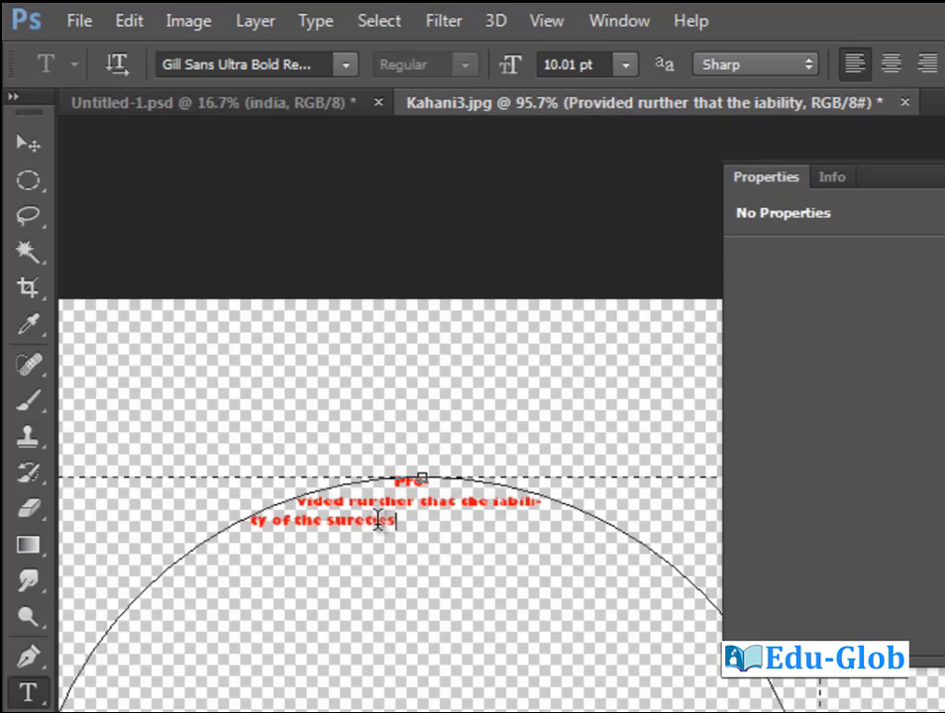
pyautogui.write(' hereunder shall not be imp')
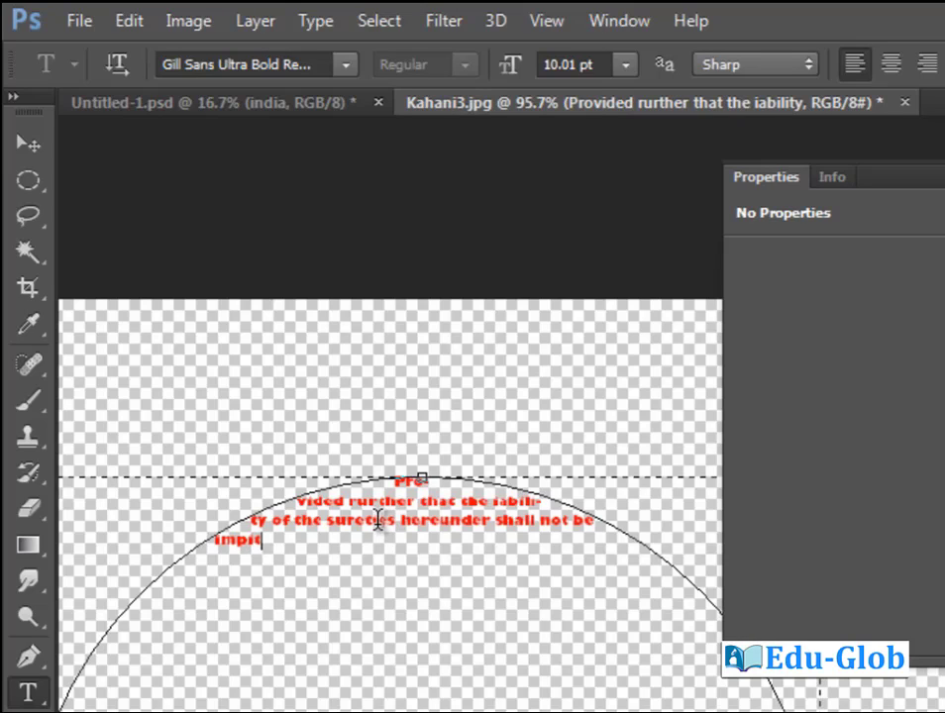
pyautogui.write('aired and or discharged by')
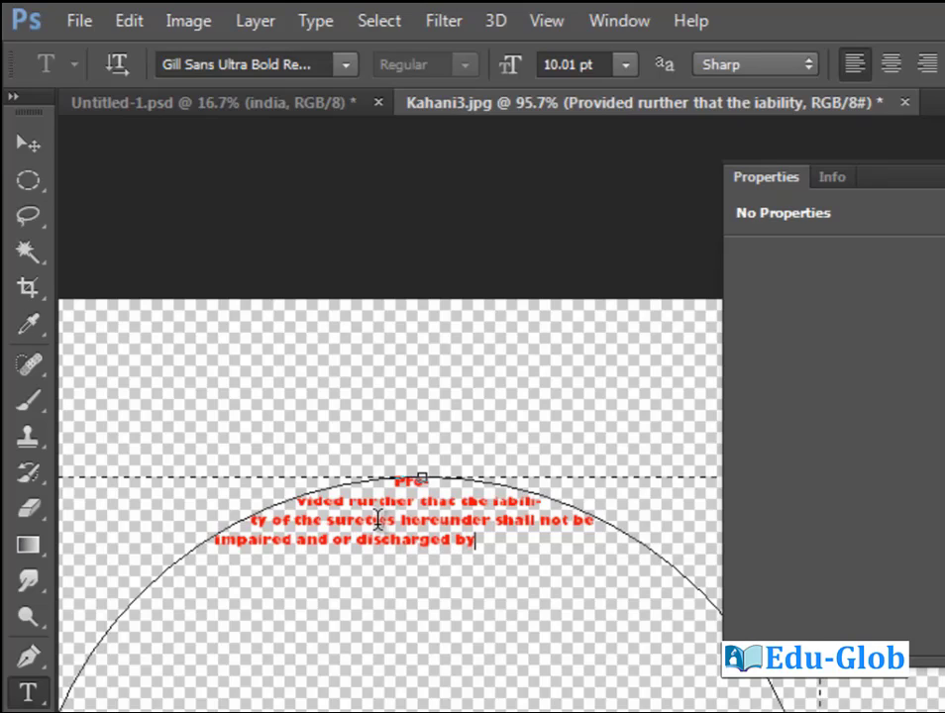
pyautogui.write(' reason of time being graned or any forbearance')
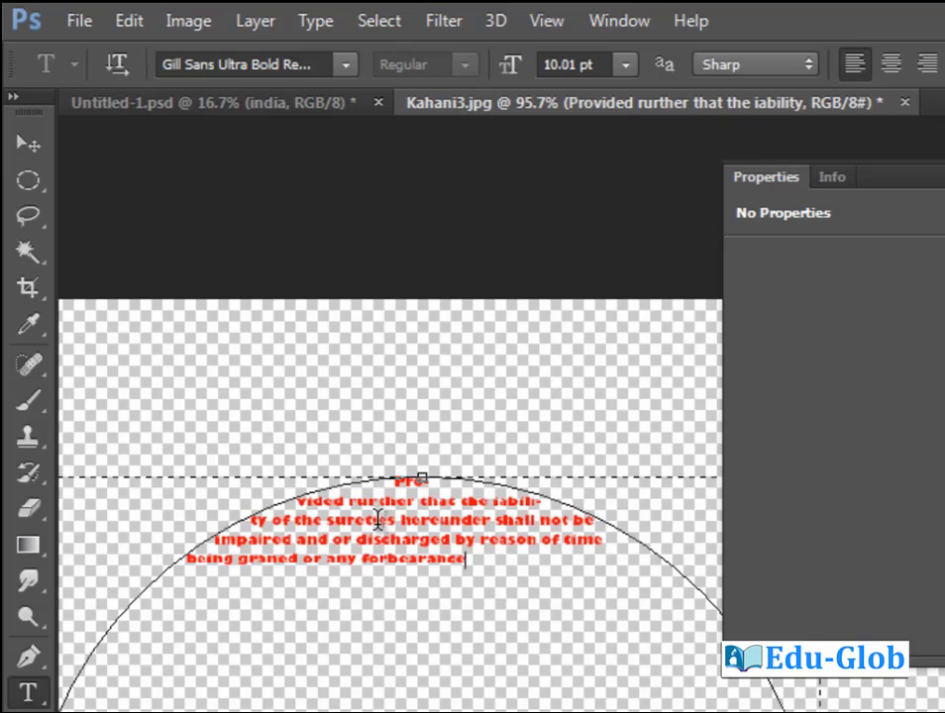
pyautogui.hotkey('ctrl', '-')
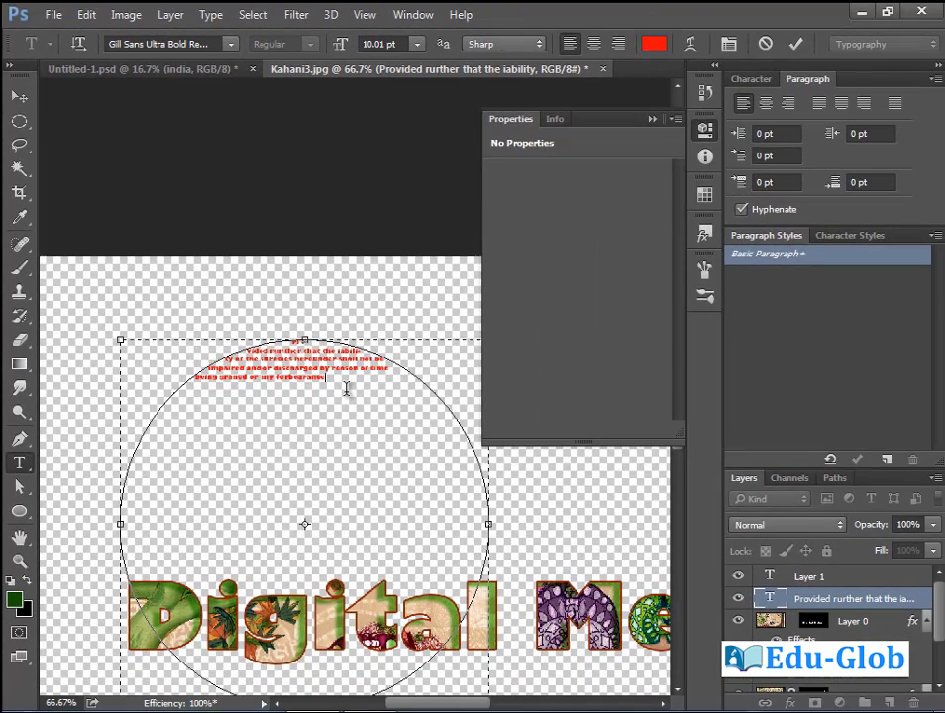
pyautogui.hotkey('ctrl', 'a')
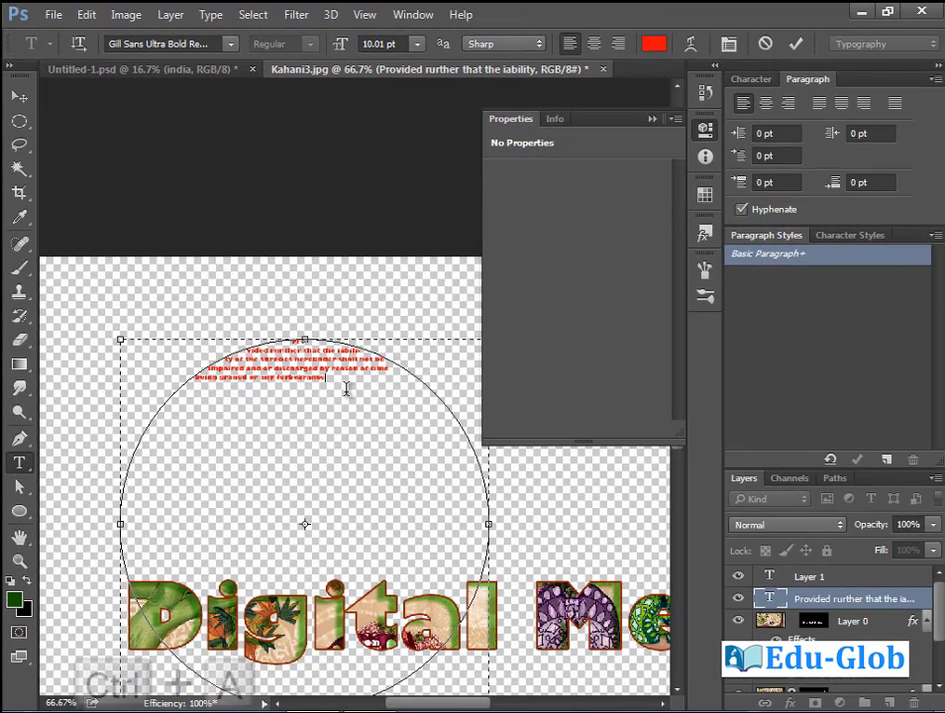
# Copy the circle text and paste it twice after 'forbearance' to fill the circle.
pyautogui.click(89, 15)
pyautogui.click(153, 125)
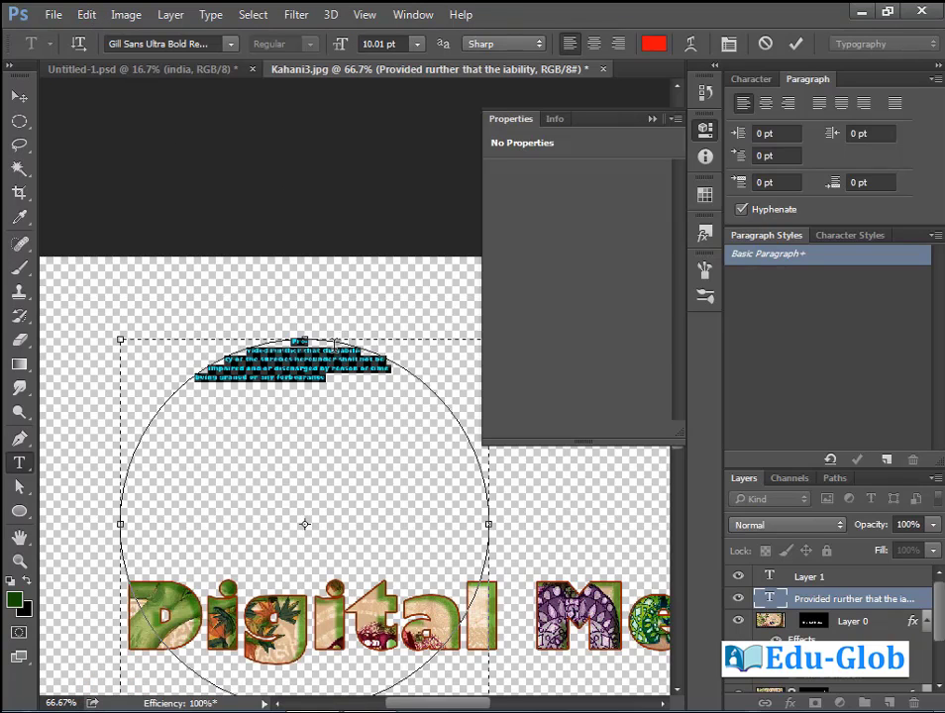
pyautogui.click(328, 380)
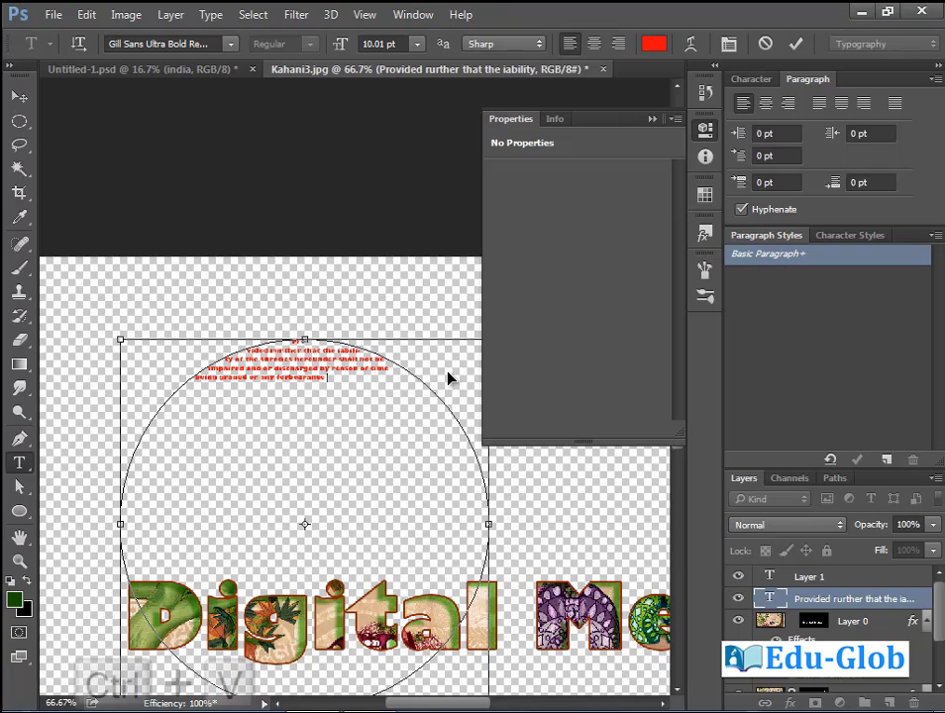
pyautogui.hotkey('ctrl', 'v')
pyautogui.hotkey('ctrl', 'v')
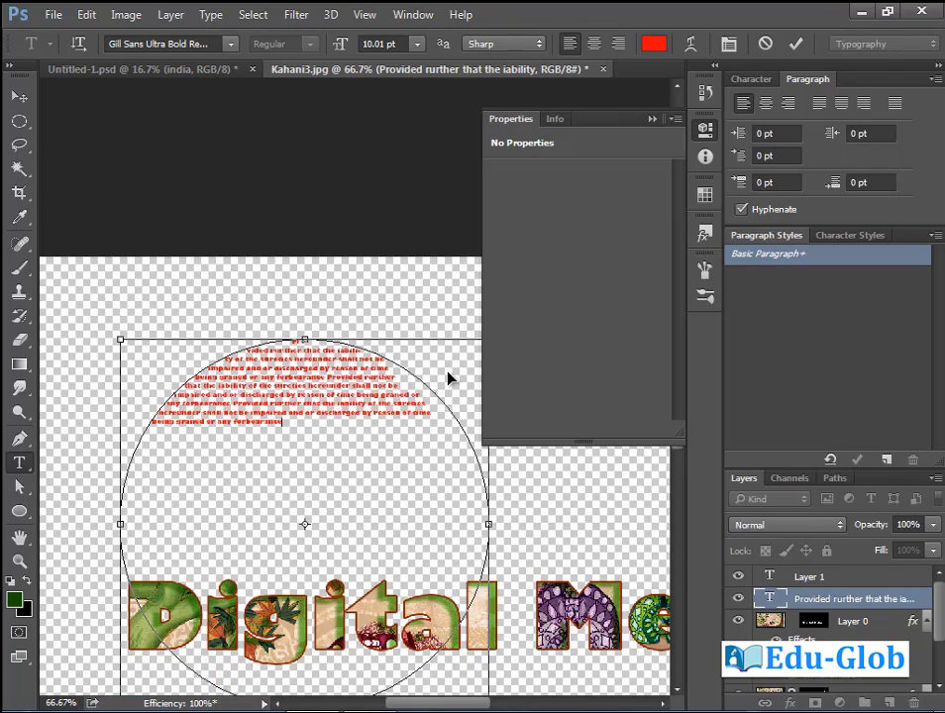
pyautogui.hotkey('ctrl', 'v')
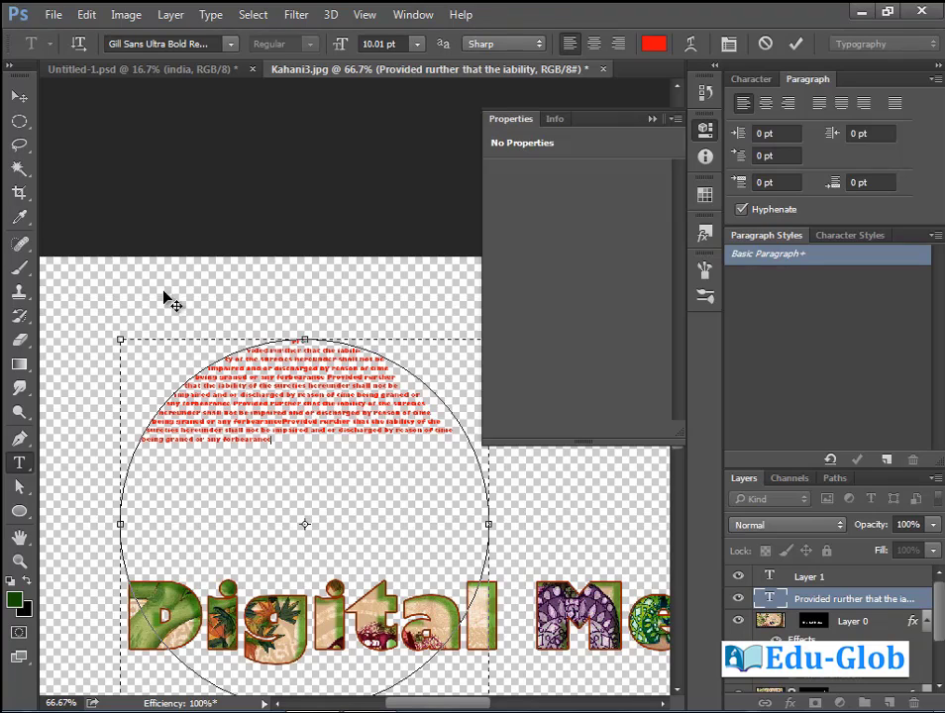
pyautogui.click(19, 96)
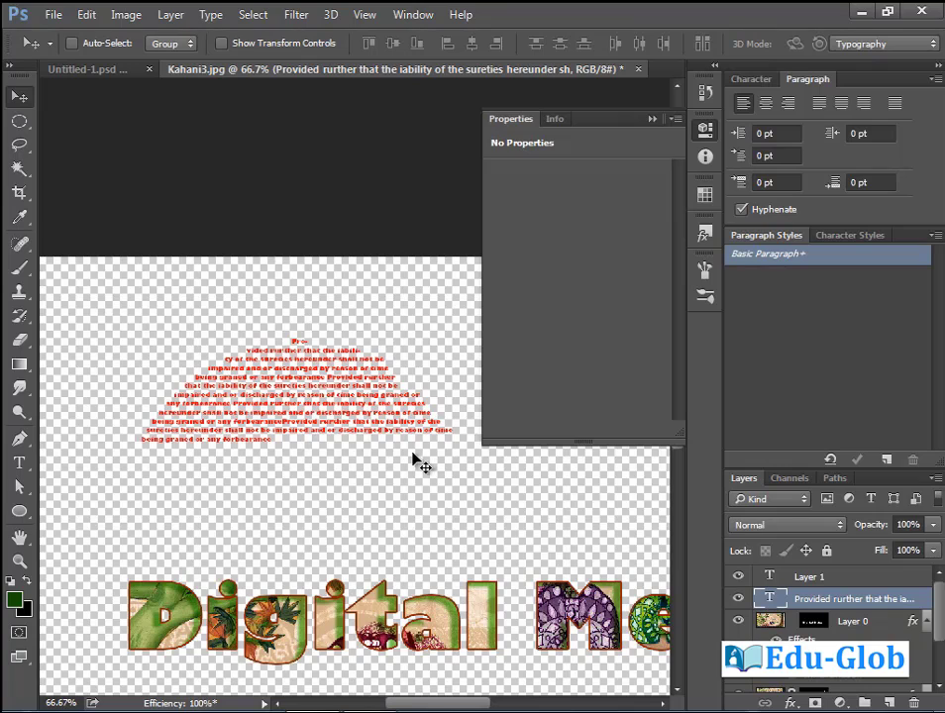
# Justify the circle text with the last line centred and zoom in to check it.
pyautogui.click(18, 463)
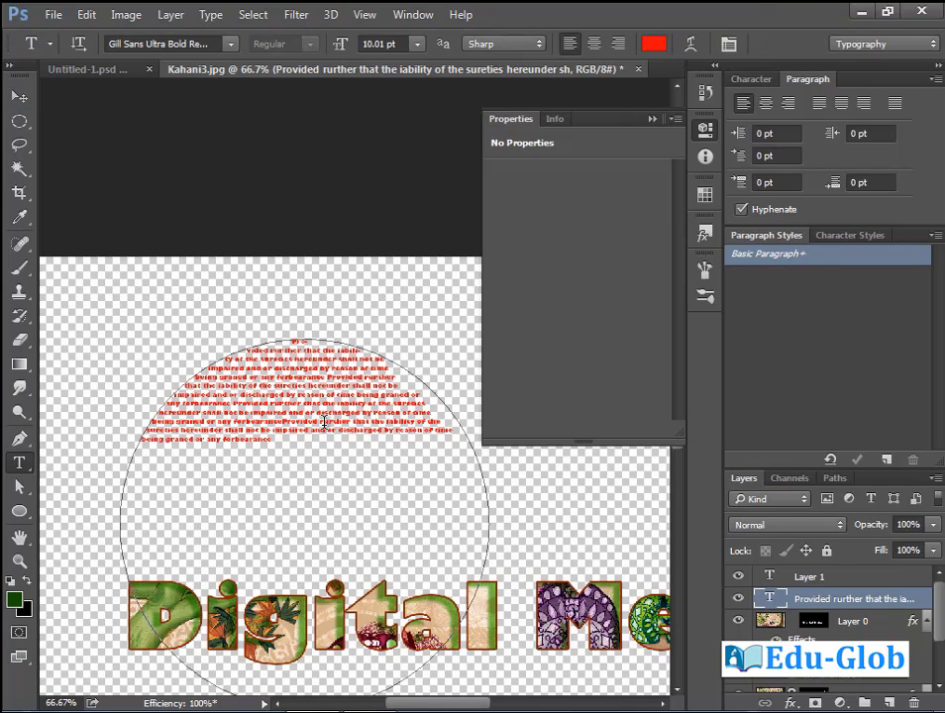
pyautogui.click(324, 424)
pyautogui.hotkey('ctrl', 'a')
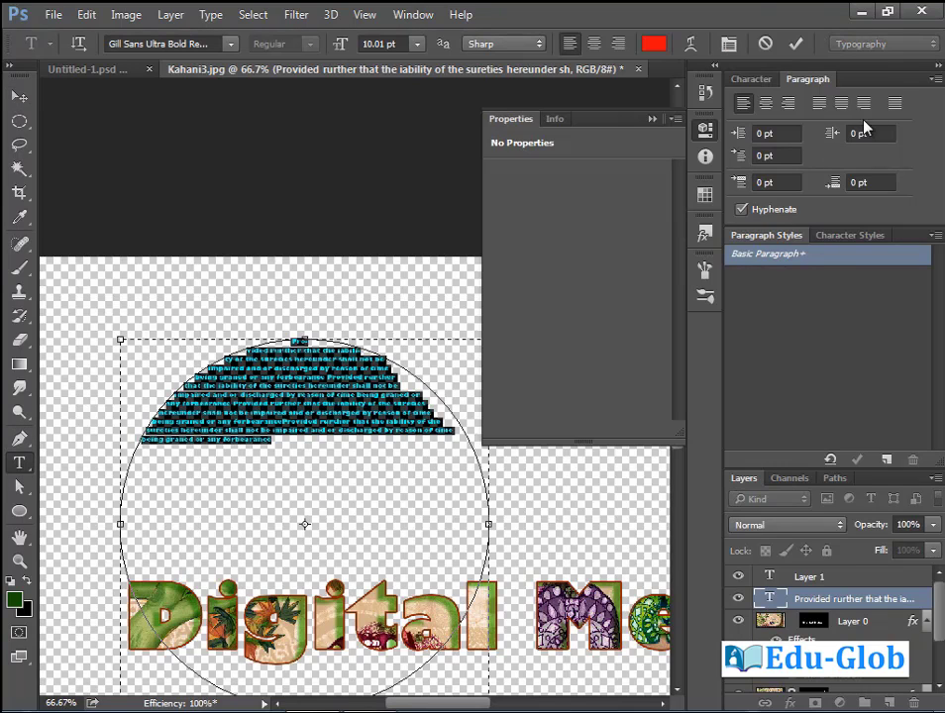
pyautogui.click(841, 104)
pyautogui.click(249, 272)
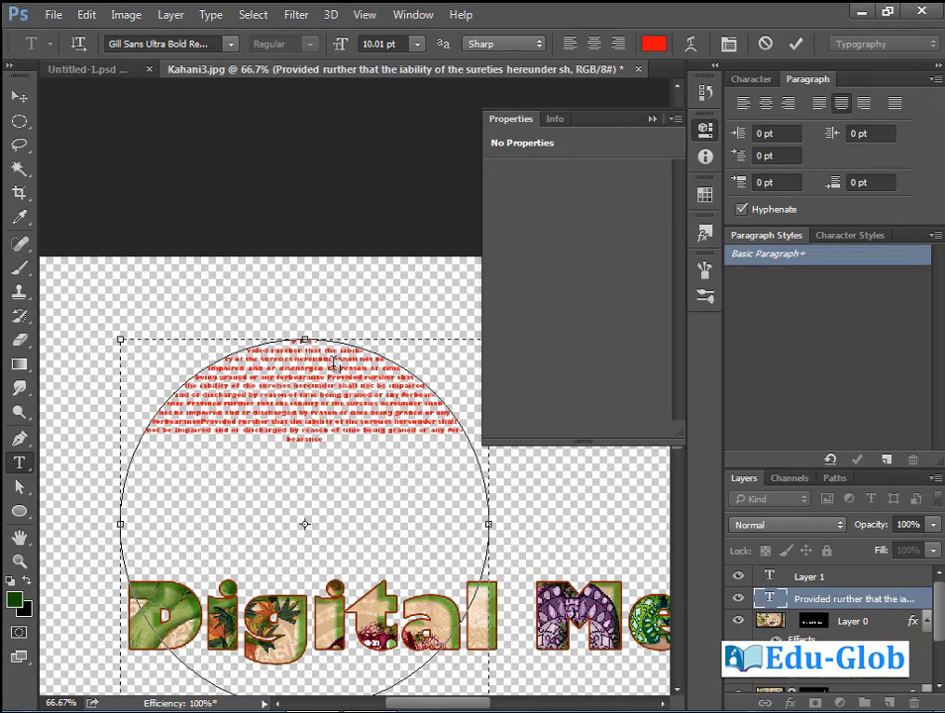
pyautogui.click(19, 97)
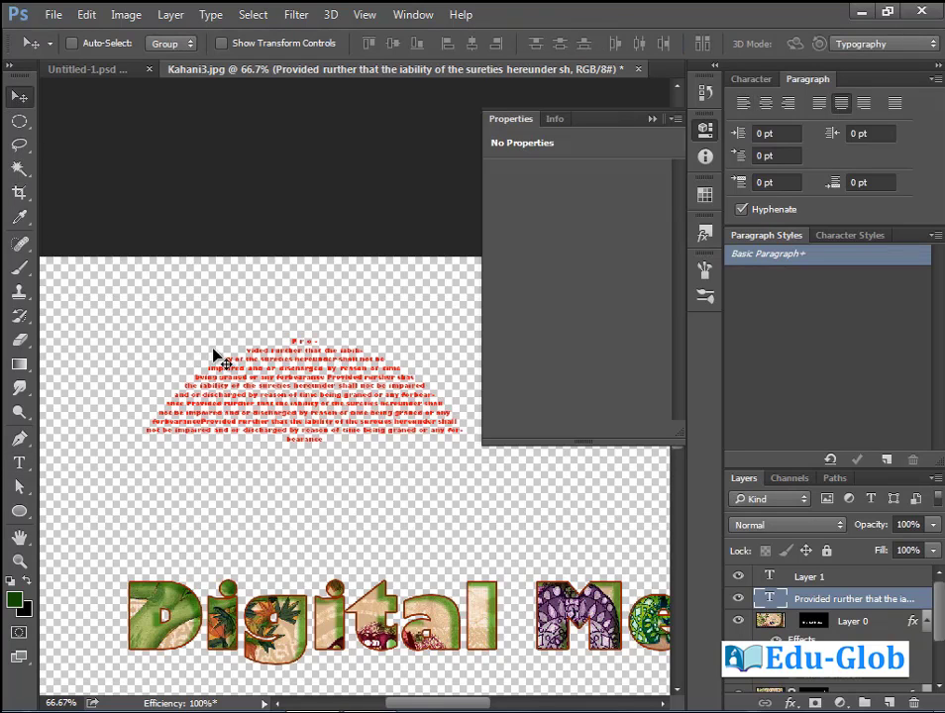
pyautogui.moveTo(105, 296); pyautogui.dragTo(281, 355)
pyautogui.moveTo(467, 447); pyautogui.dragTo(312, 439)
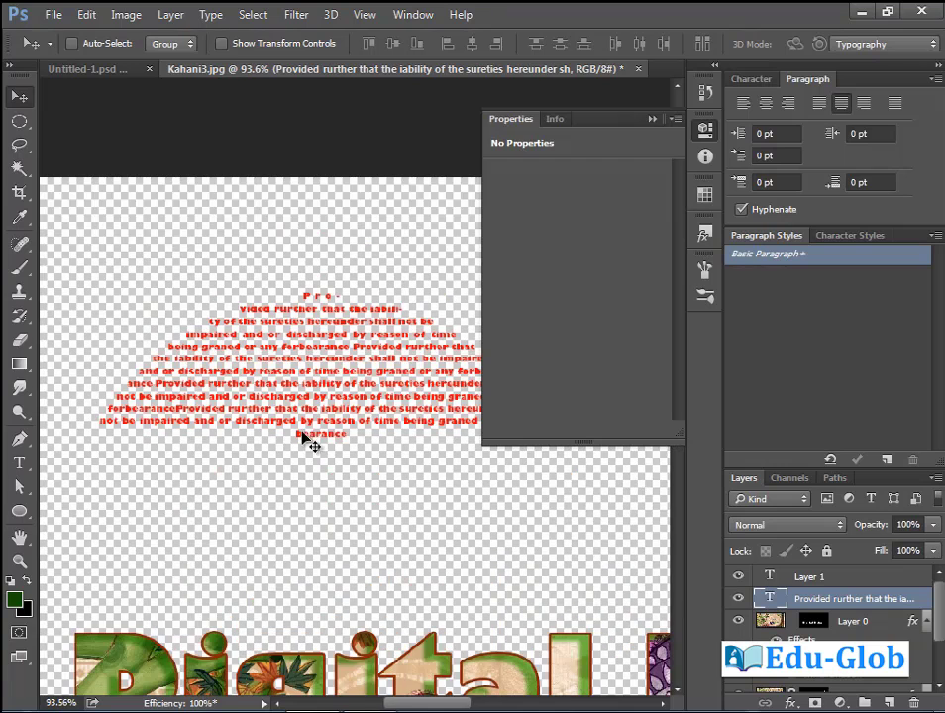
pyautogui.hotkey('ctrl', '-')
pyautogui.hotkey('ctrl', '-')
# Enlarge the circle text to 17.01 pt with 25.4 pt leading.
pyautogui.press('t')
pyautogui.click(337, 390)
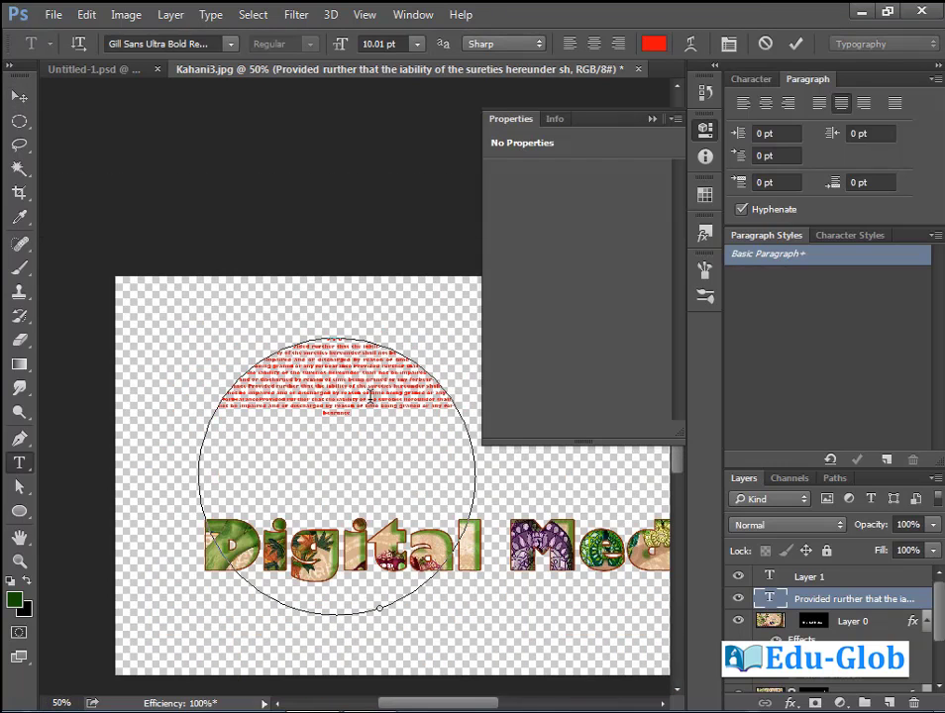
pyautogui.hotkey('ctrl', 'a')
pyautogui.moveTo(341, 43); pyautogui.dragTo(344, 48)
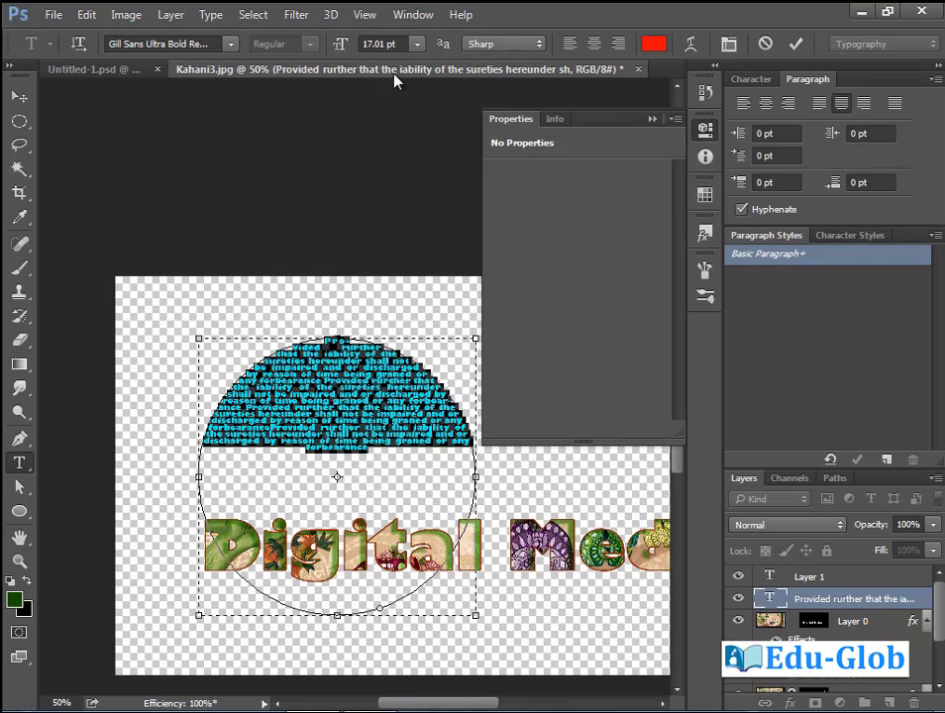
pyautogui.click(756, 85)
pyautogui.moveTo(839, 130); pyautogui.dragTo(870, 137)
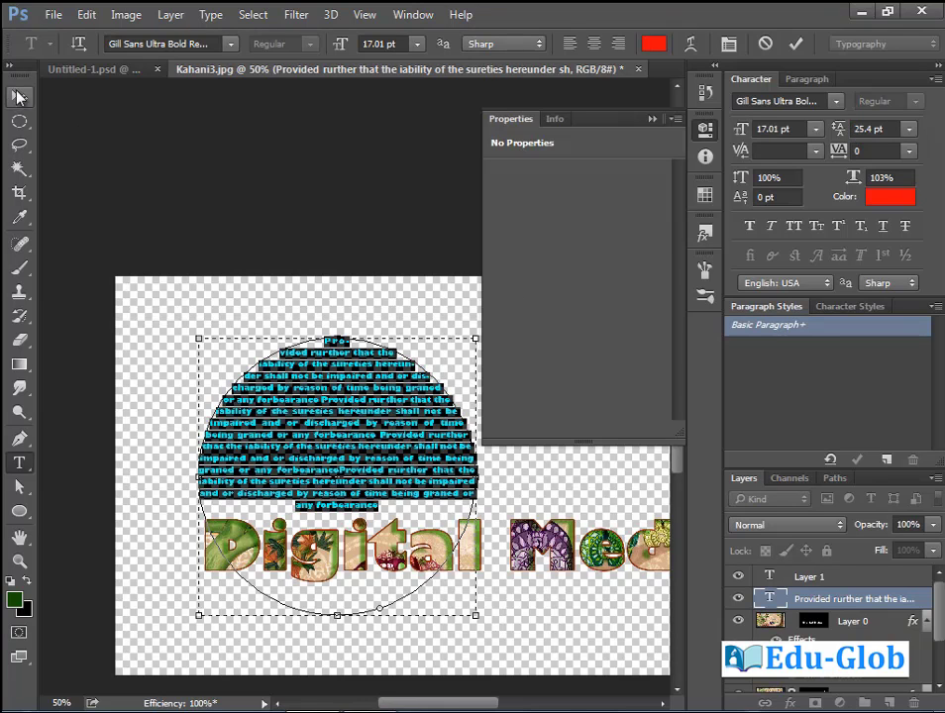
# Change the circle text font to GeoSlab703 Md BT Bold and commit.
pyautogui.click(340, 434)
pyautogui.hotkey('ctrl', 'a')
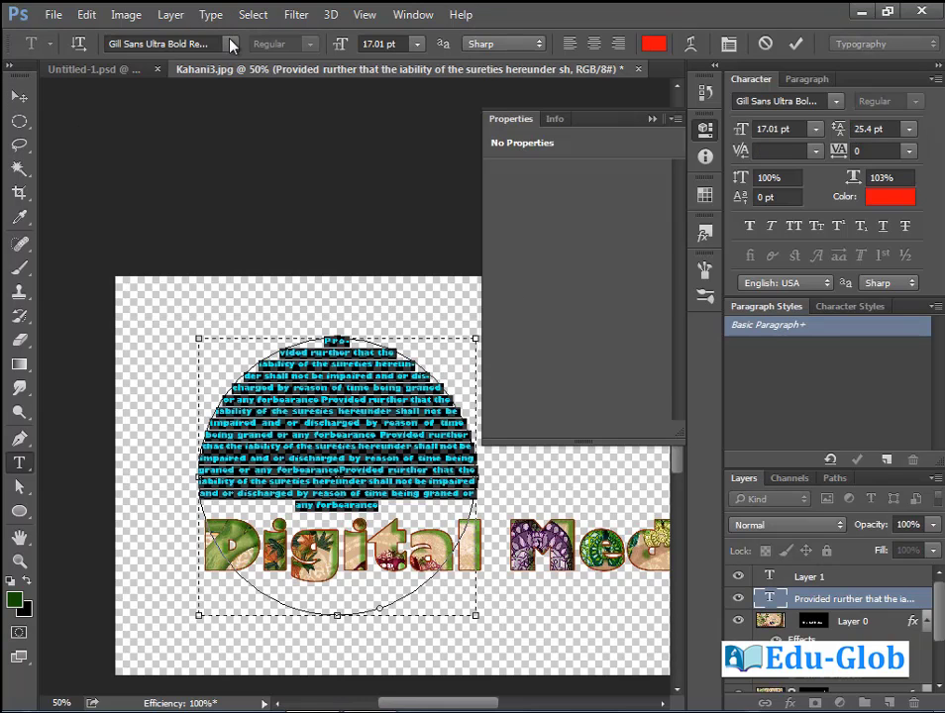
pyautogui.click(231, 45)
pyautogui.press('Escape')
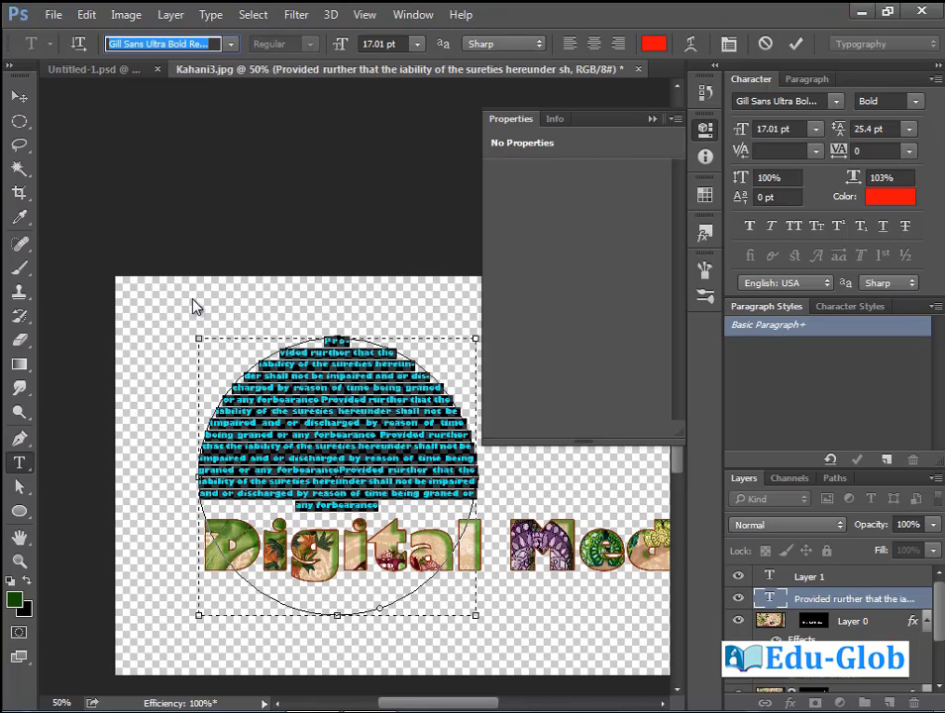
pyautogui.press('Up')
pyautogui.hotkey('ctrl', 'Return')
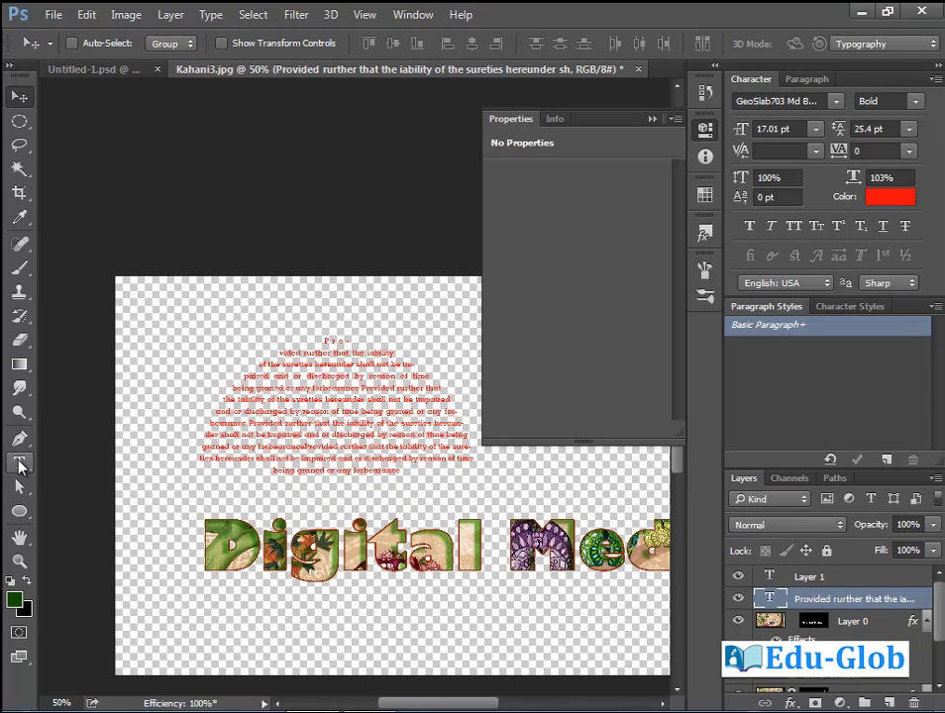
# Turn font previews off, then set the font preview size to Small.
pyautogui.click(20, 462)
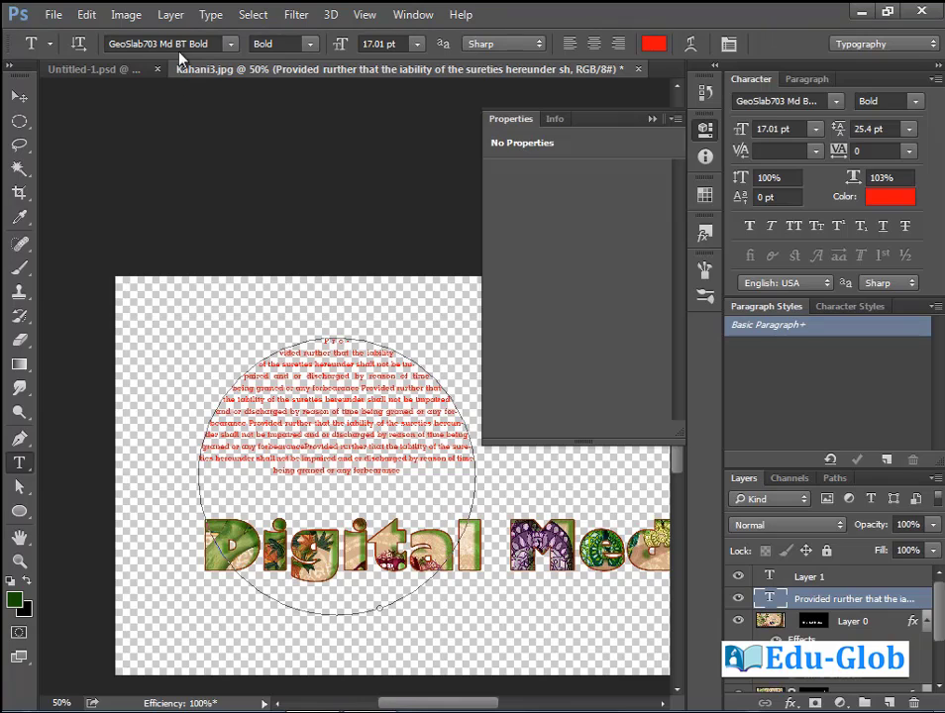
pyautogui.click(231, 45)
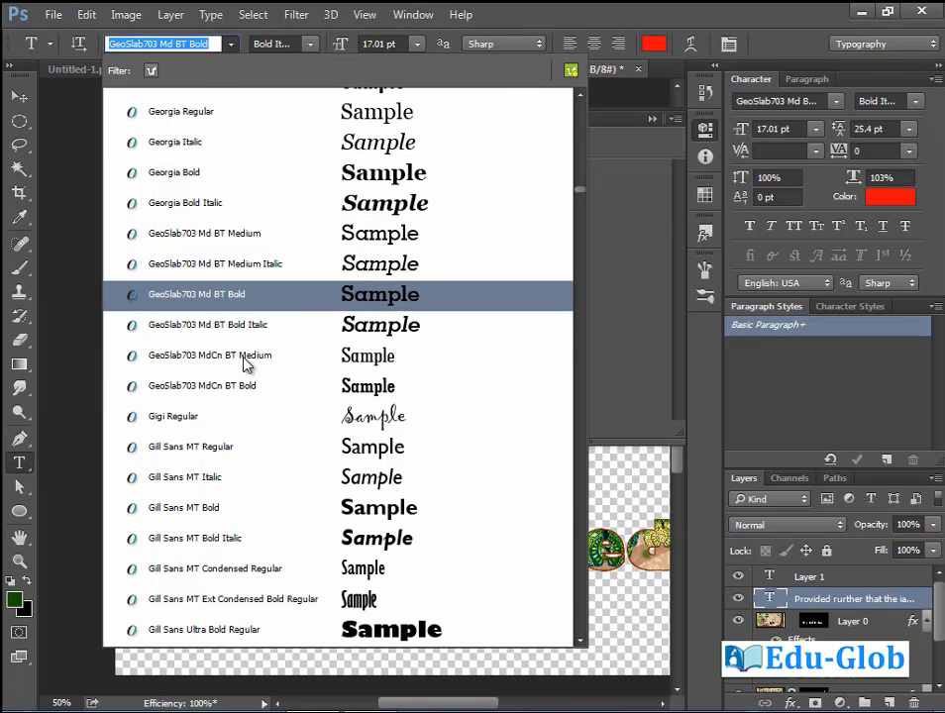
pyautogui.click(211, 14)
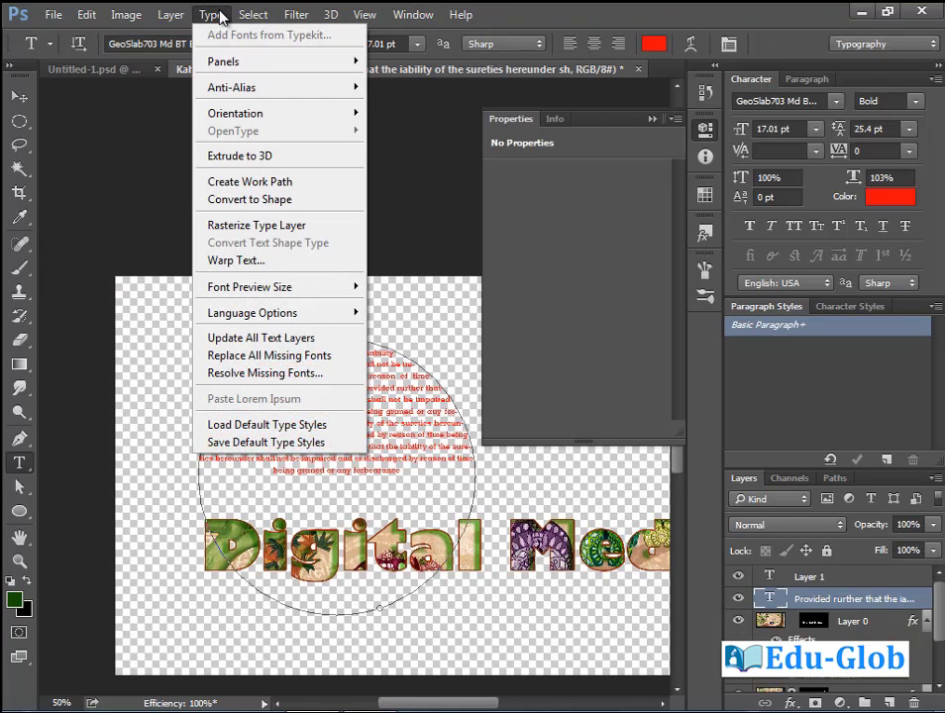
pyautogui.moveTo(300, 289)
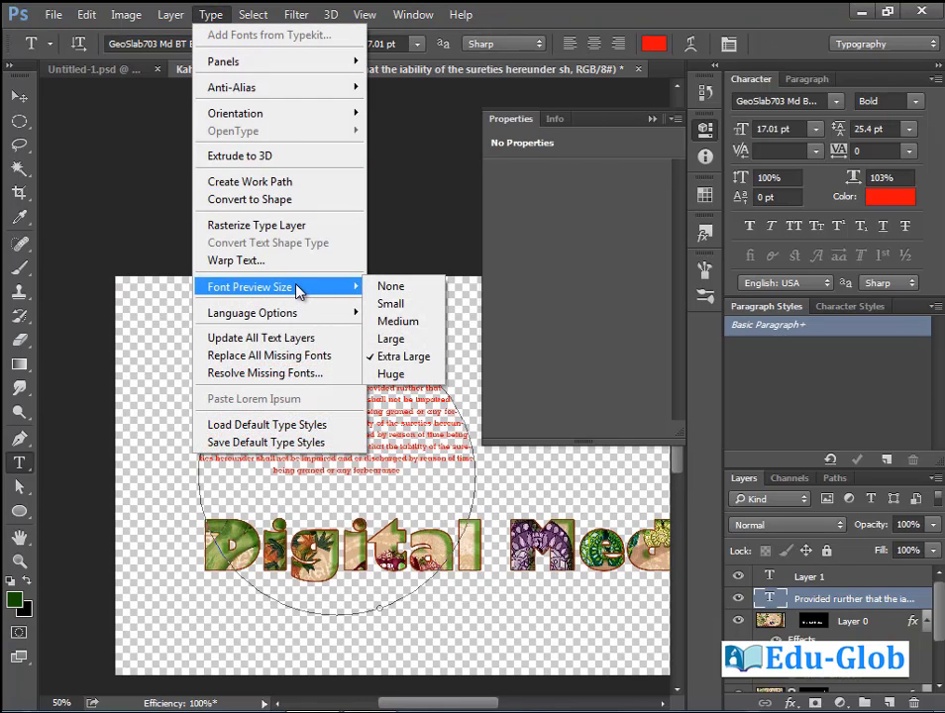
pyautogui.click(406, 287)
pyautogui.click(174, 43)
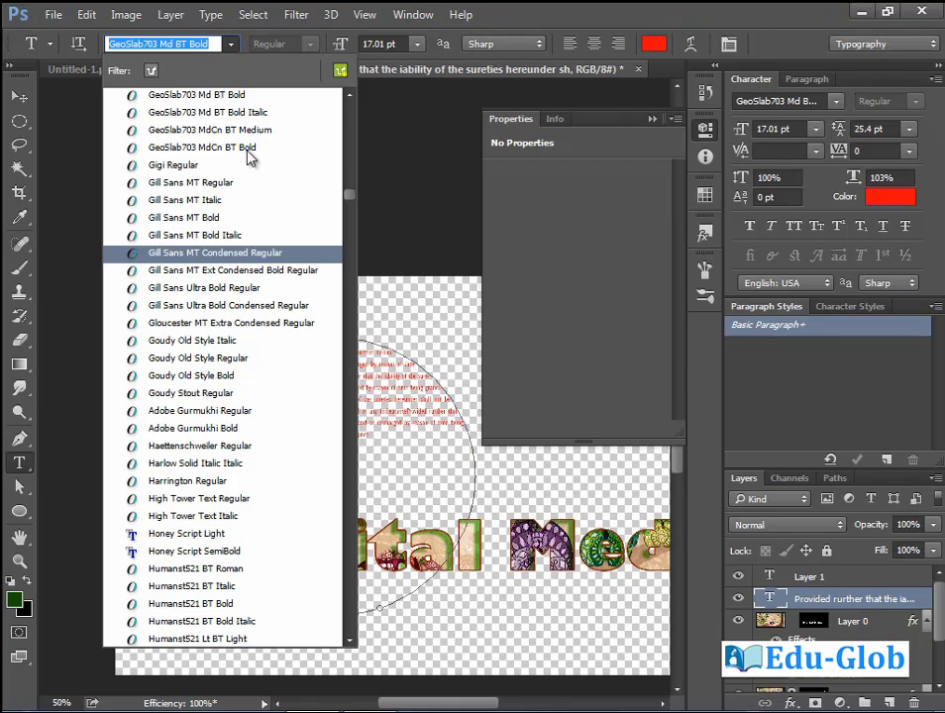
pyautogui.click(213, 16)
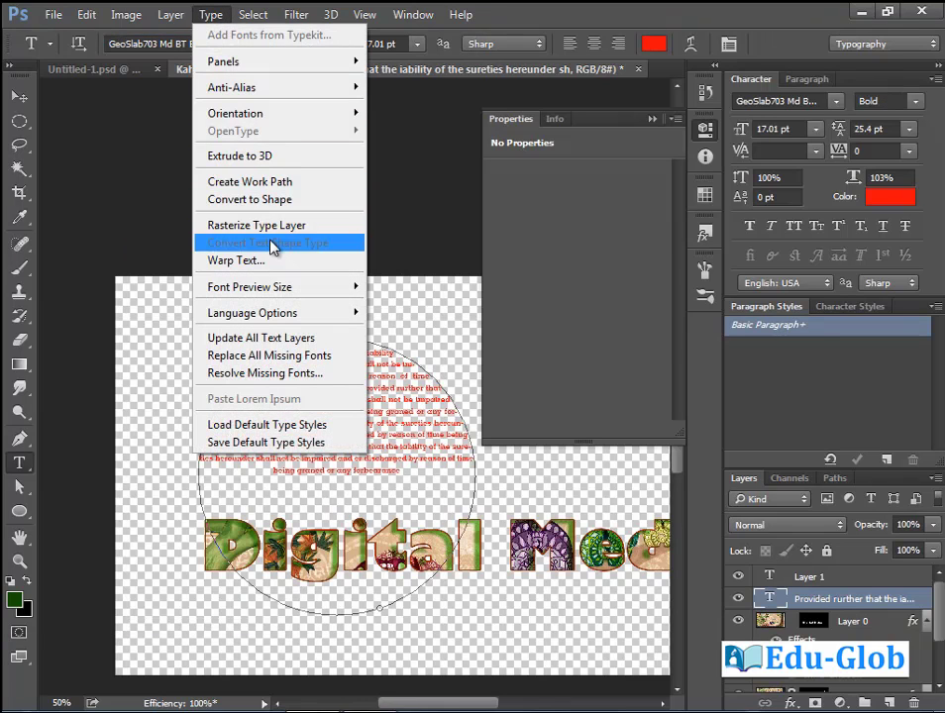
pyautogui.moveTo(286, 289)
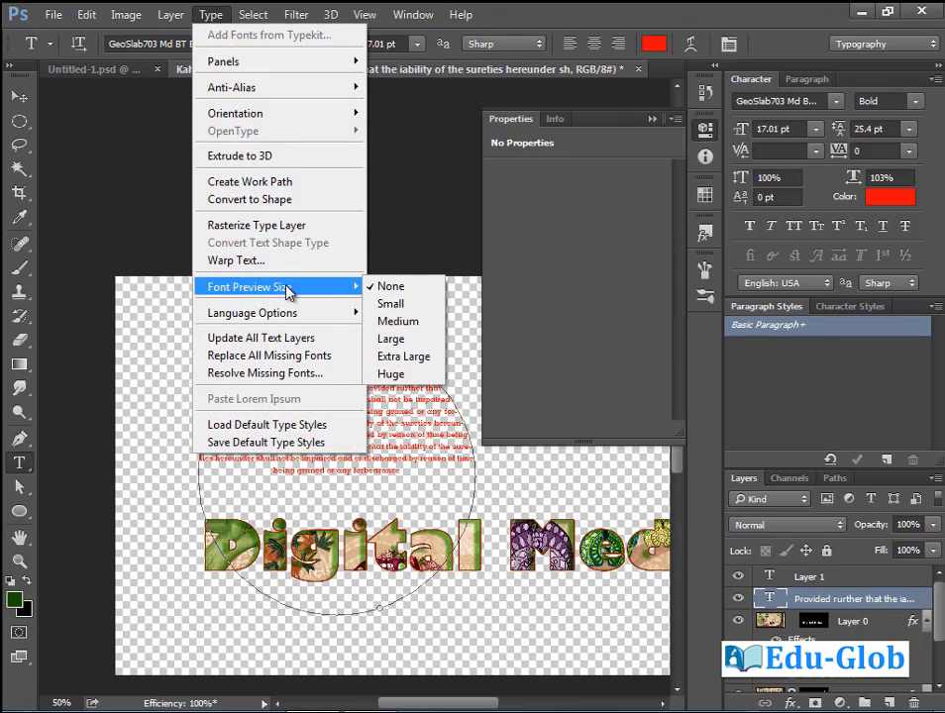
pyautogui.click(377, 303)
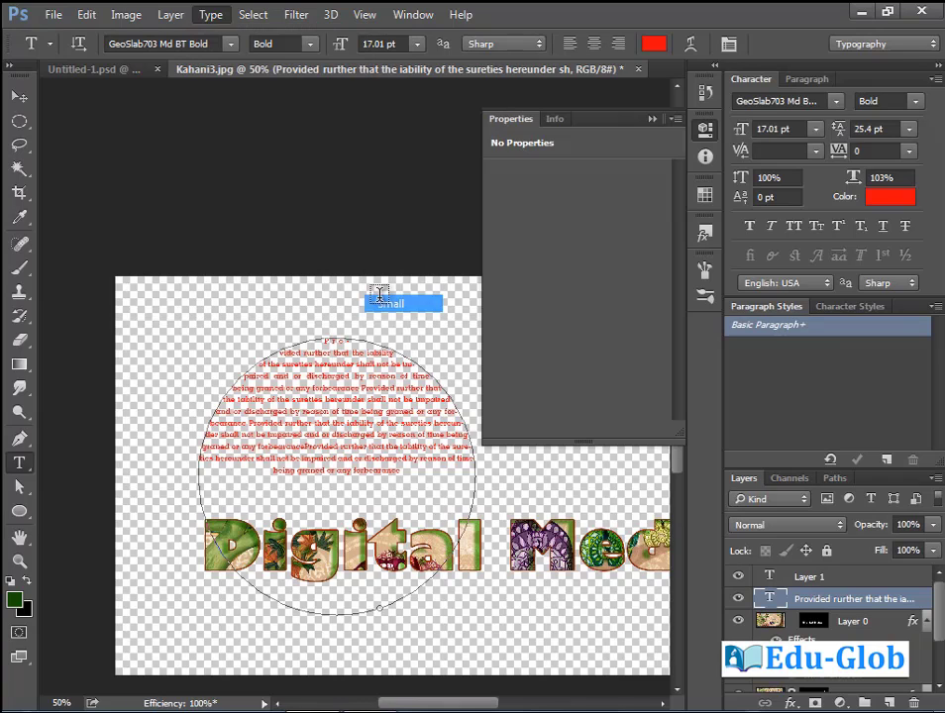
pyautogui.click(229, 44)
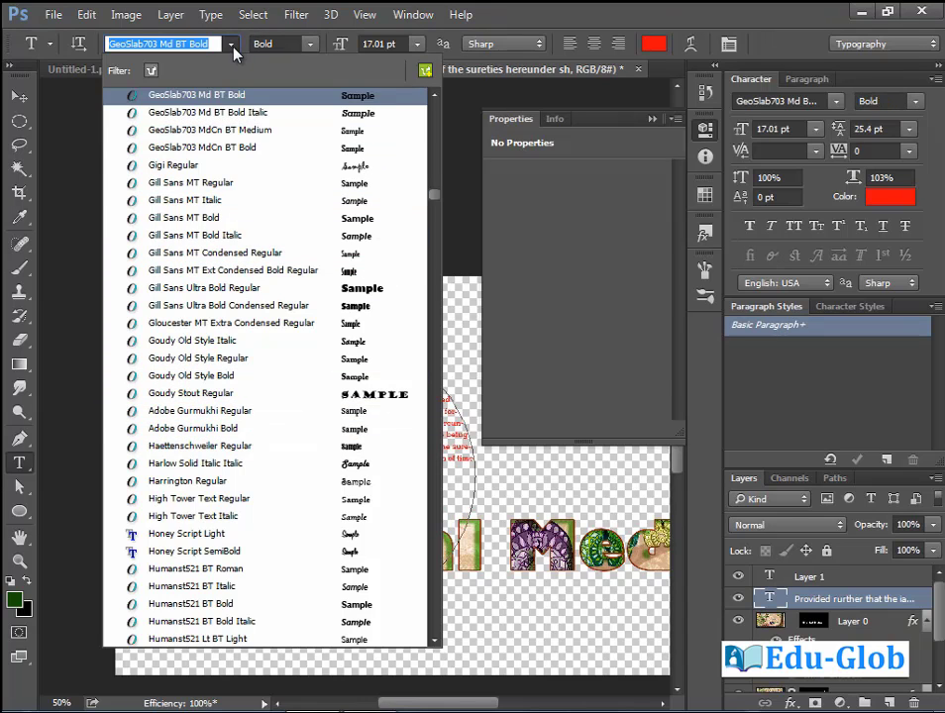
pyautogui.click(231, 45)
# Discard the empty text layer and step backward until the circle text is removed.
pyautogui.click(472, 169)
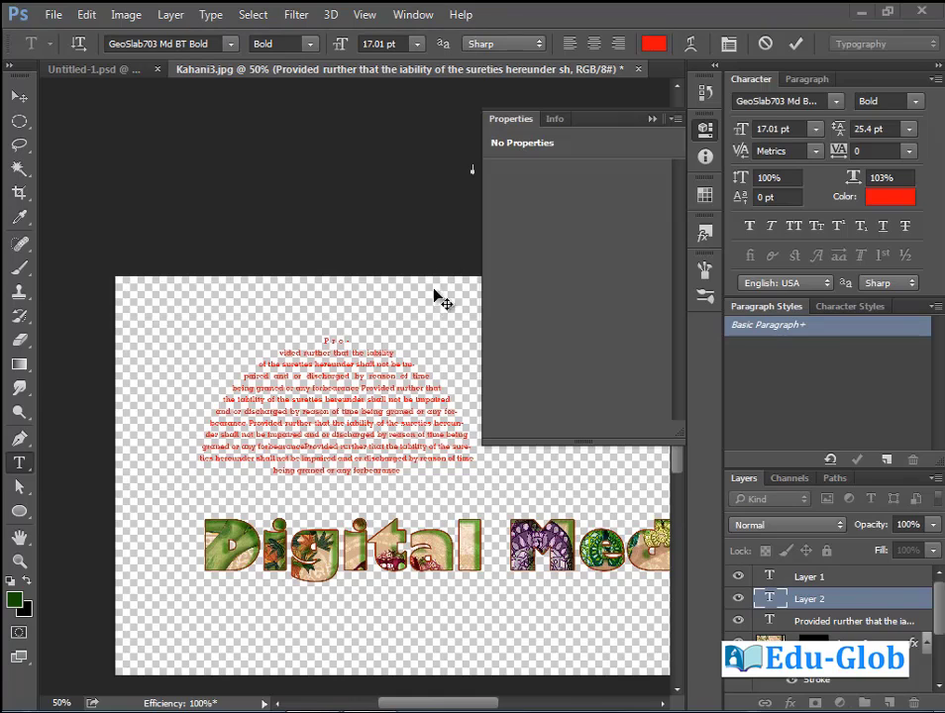
pyautogui.press('Escape')
pyautogui.hotkey('ctrl', 'alt', 'z')
pyautogui.hotkey('ctrl', 'alt', 'z')
pyautogui.hotkey('ctrl', 'alt', 'z')
pyautogui.hotkey('ctrl', 'alt', 'z')
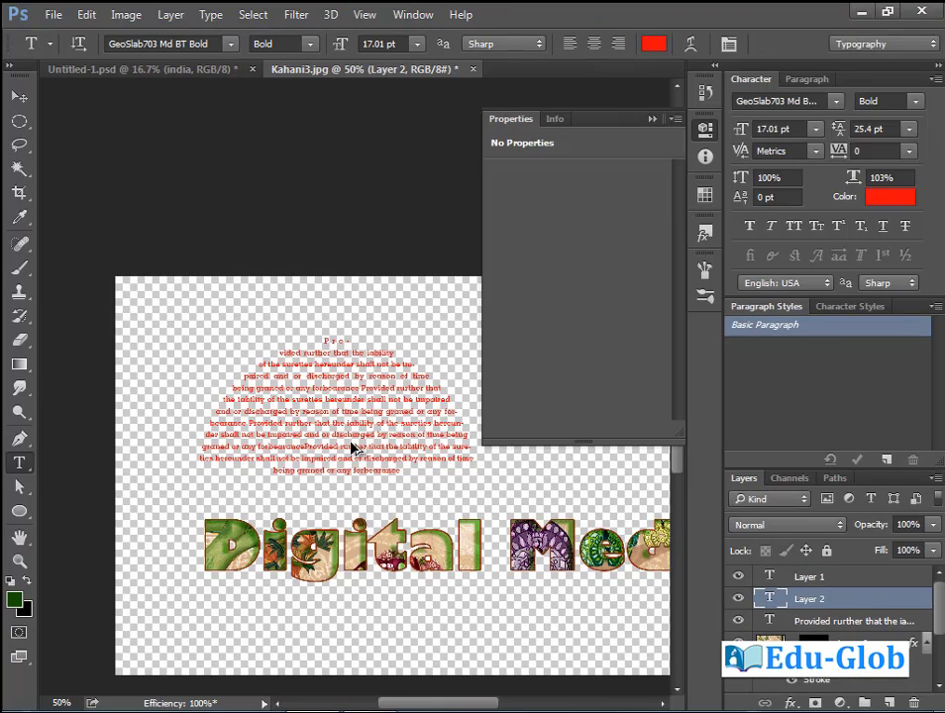
pyautogui.hotkey('ctrl', 'alt', 'z')
pyautogui.hotkey('ctrl', 'alt', 'z')
pyautogui.hotkey('ctrl', 'alt', 'z')
pyautogui.hotkey('ctrl', 'alt', 'z')
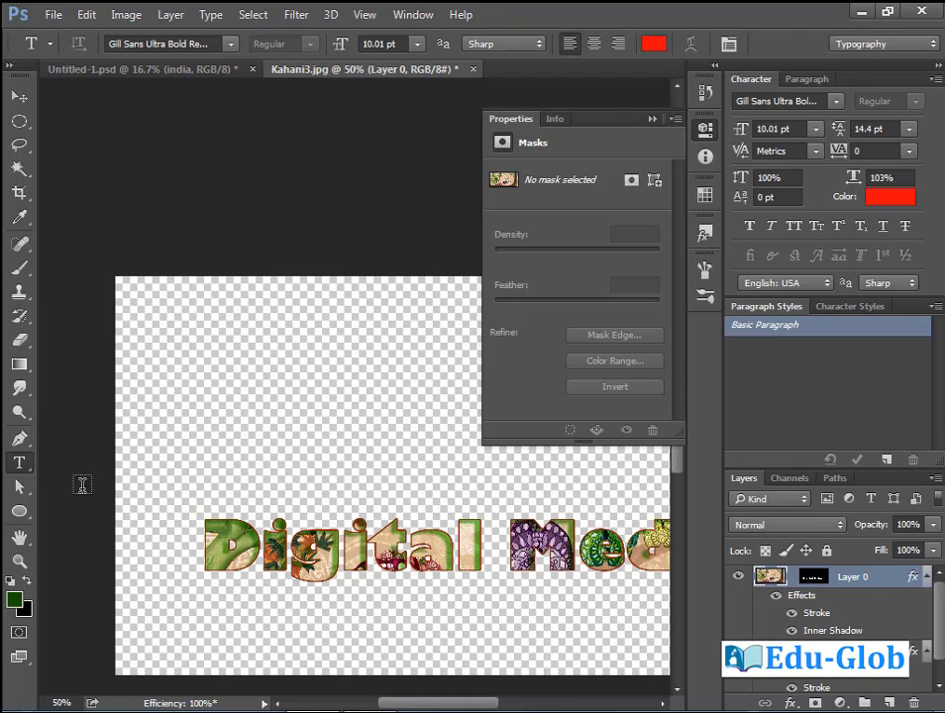
# Type the red word 'Brushes' at 47.01 pt and set it in Impact Regular.
pyautogui.click(197, 412)
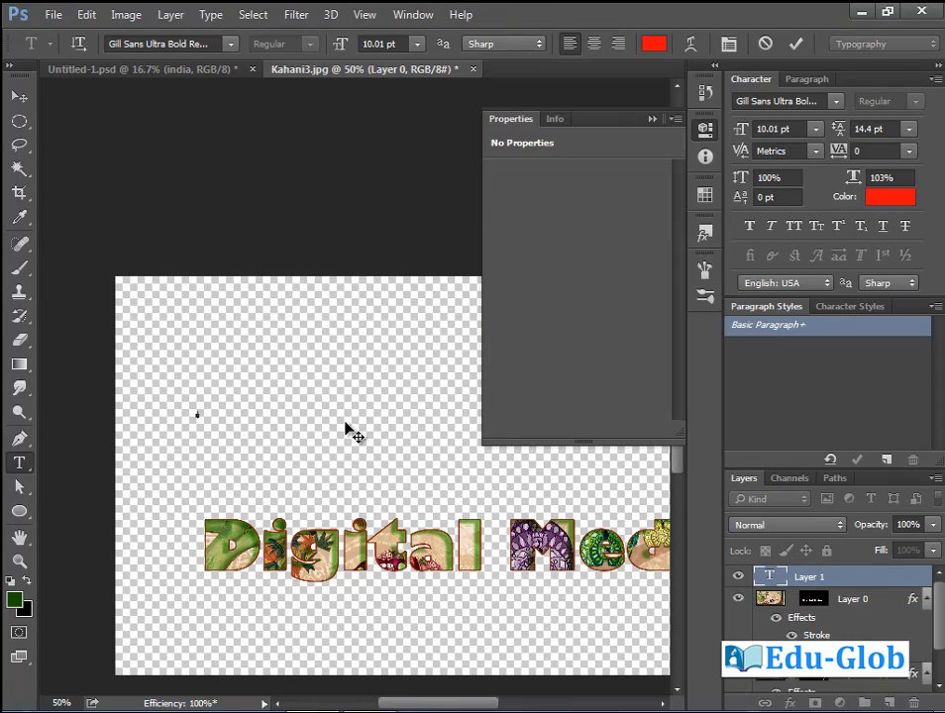
pyautogui.moveTo(339, 43)
pyautogui.mouseDown()
pyautogui.moveTo(364, 44)
pyautogui.moveTo(351, 49)
pyautogui.mouseUp()
pyautogui.write('Brushes')
pyautogui.moveTo(253, 408); pyautogui.dragTo(311, 409)
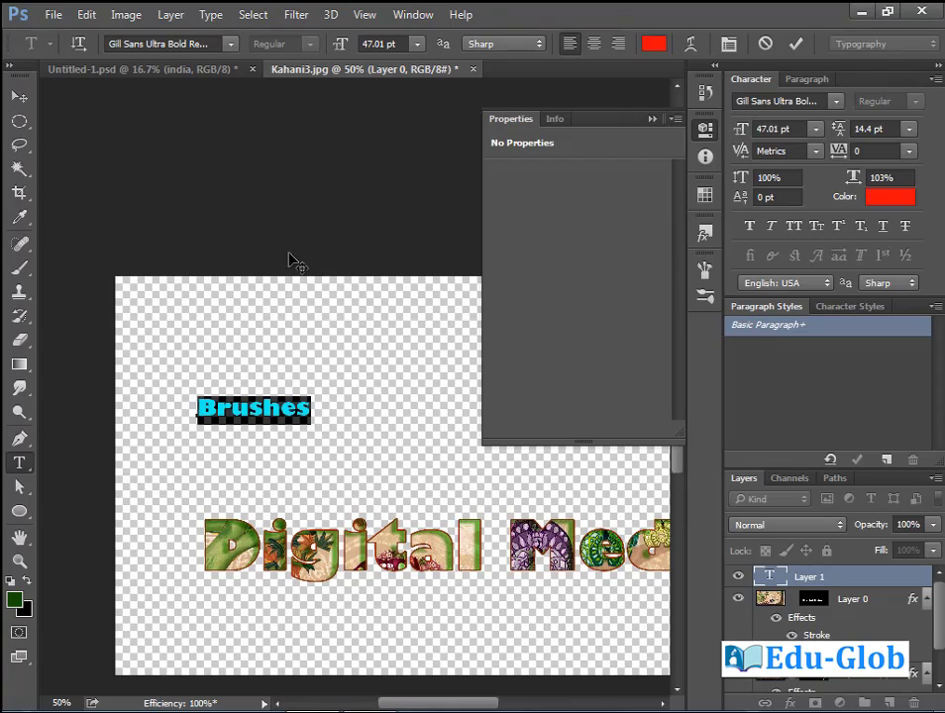
pyautogui.click(230, 44)
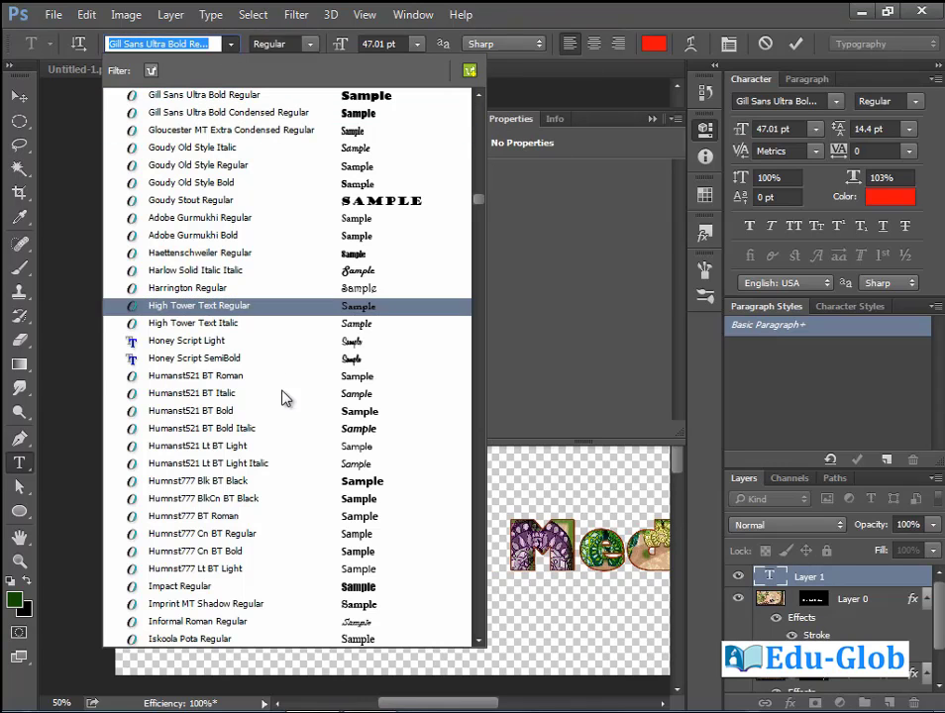
pyautogui.click(375, 588)
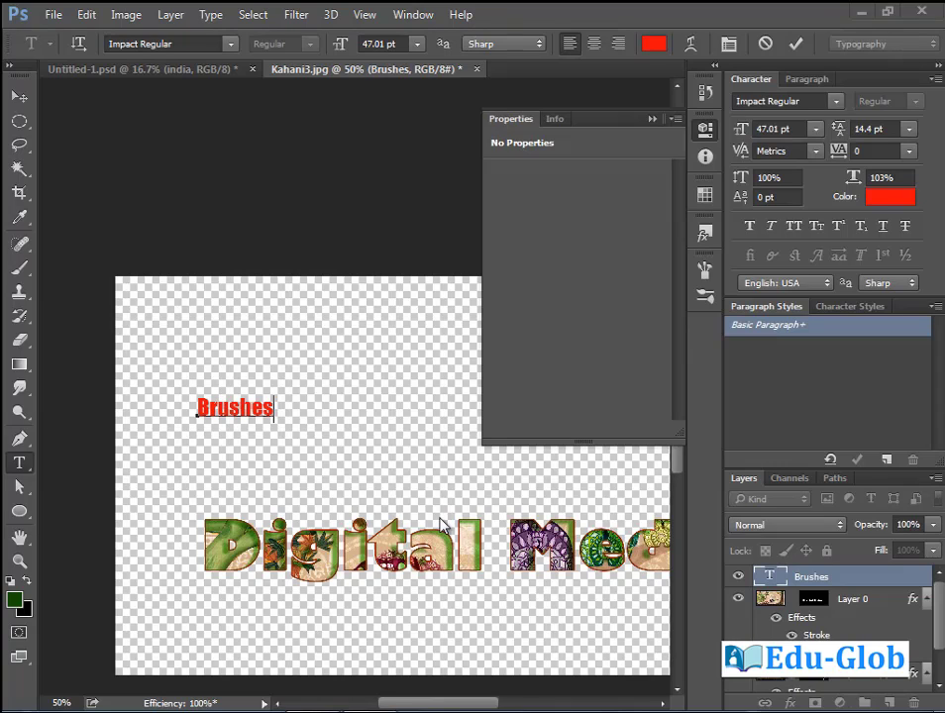
pyautogui.hotkey('ctrl', '-')
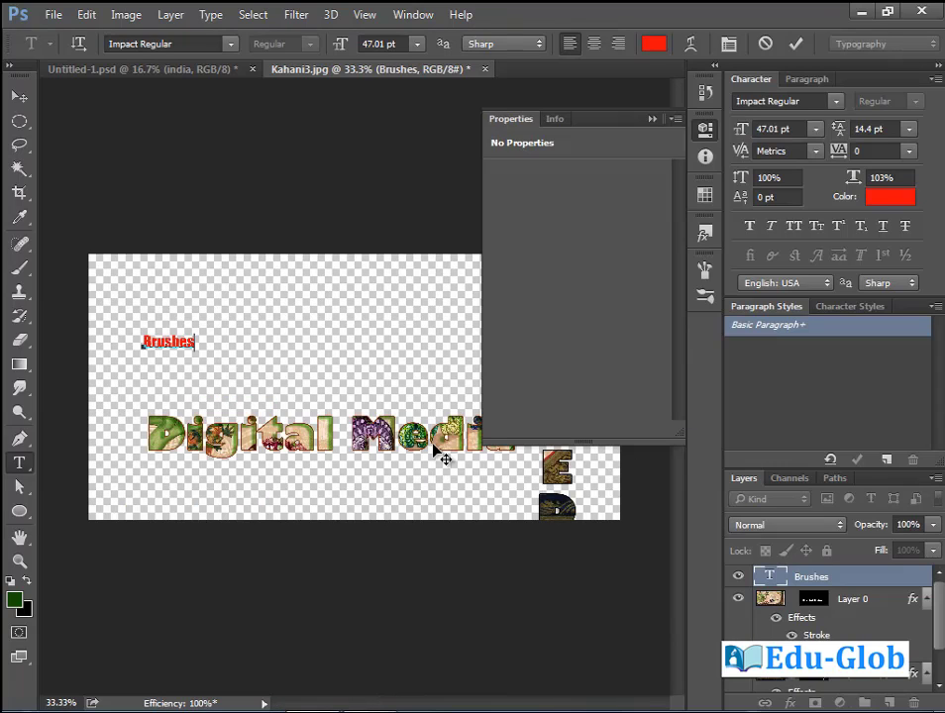
# Define the word Brushes as a new brush named 'Sampled Brush 1'.
pyautogui.rightClick(18, 123)
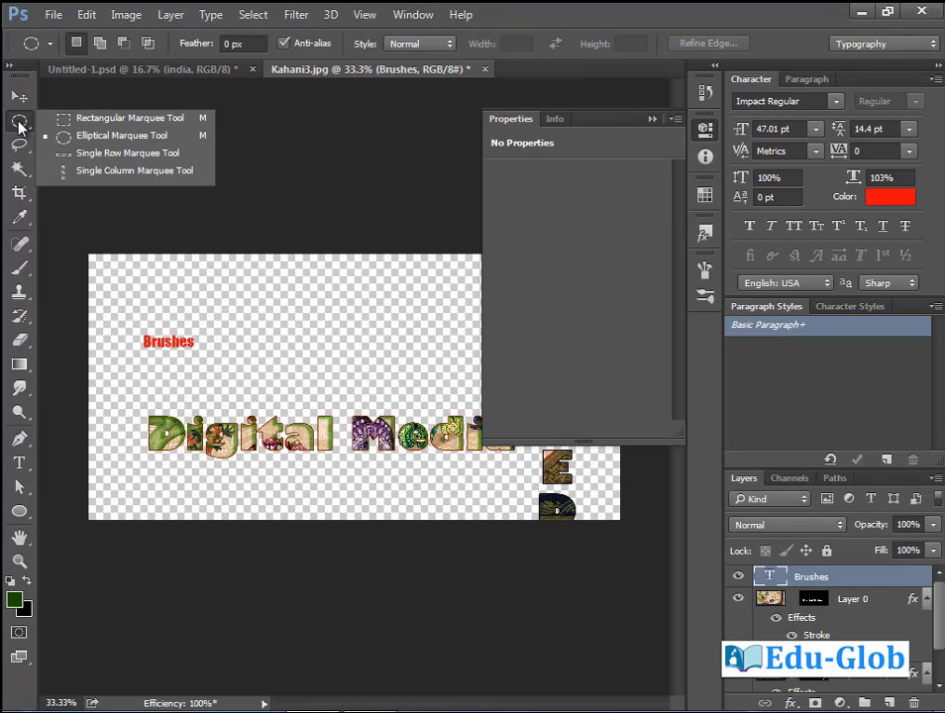
pyautogui.click(59, 91)
pyautogui.moveTo(138, 332)
pyautogui.mouseDown()
pyautogui.moveTo(191, 343)
pyautogui.moveTo(206, 358)
pyautogui.mouseUp()
pyautogui.click(91, 15)
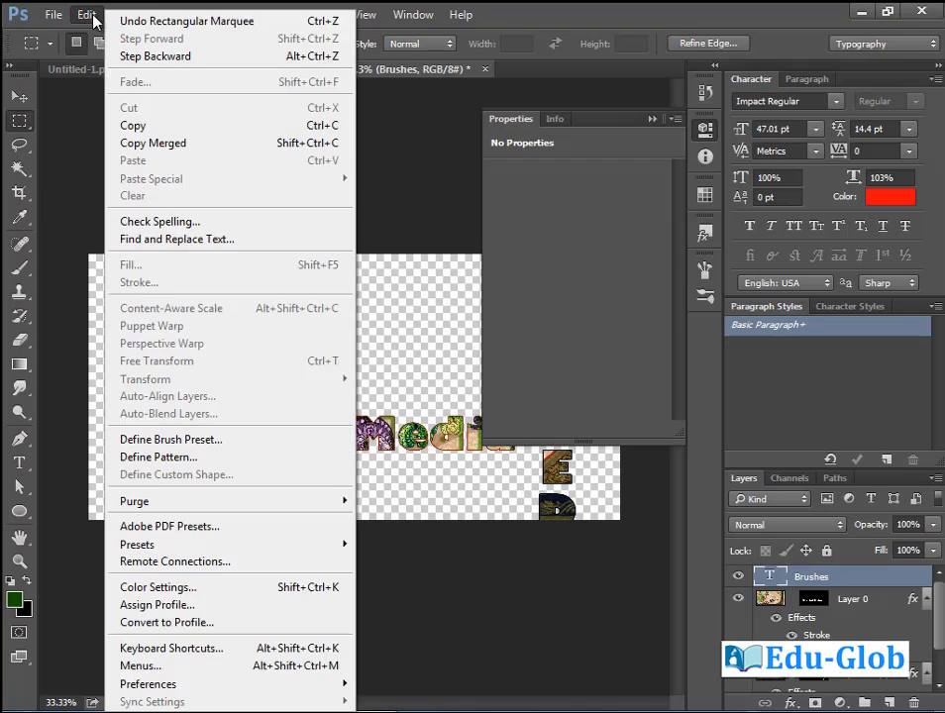
pyautogui.click(219, 446)
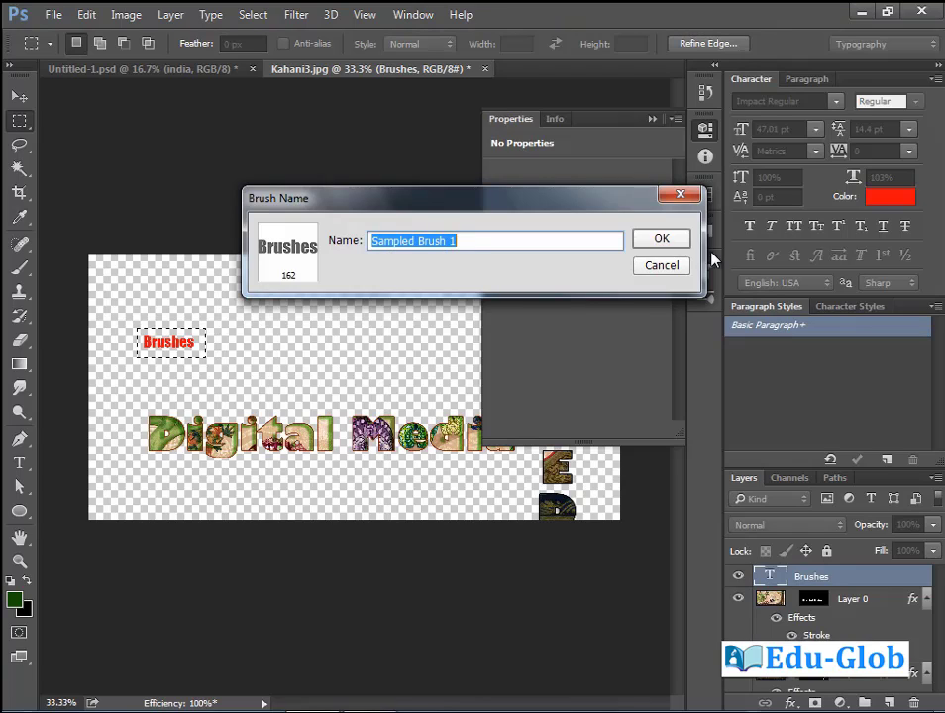
pyautogui.click(673, 244)
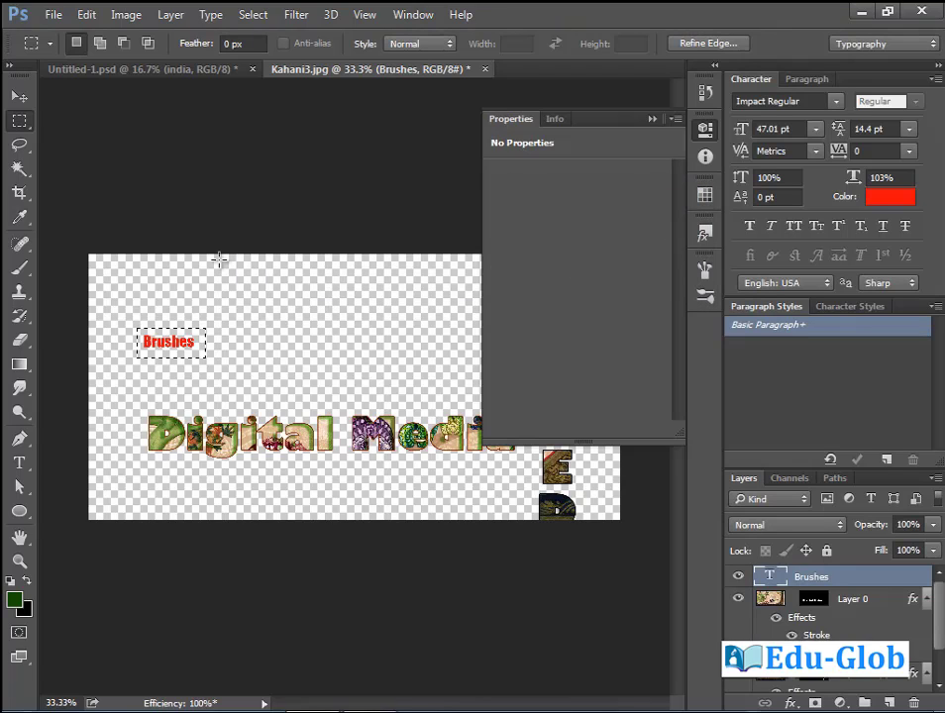
pyautogui.hotkey('ctrl', 'd')
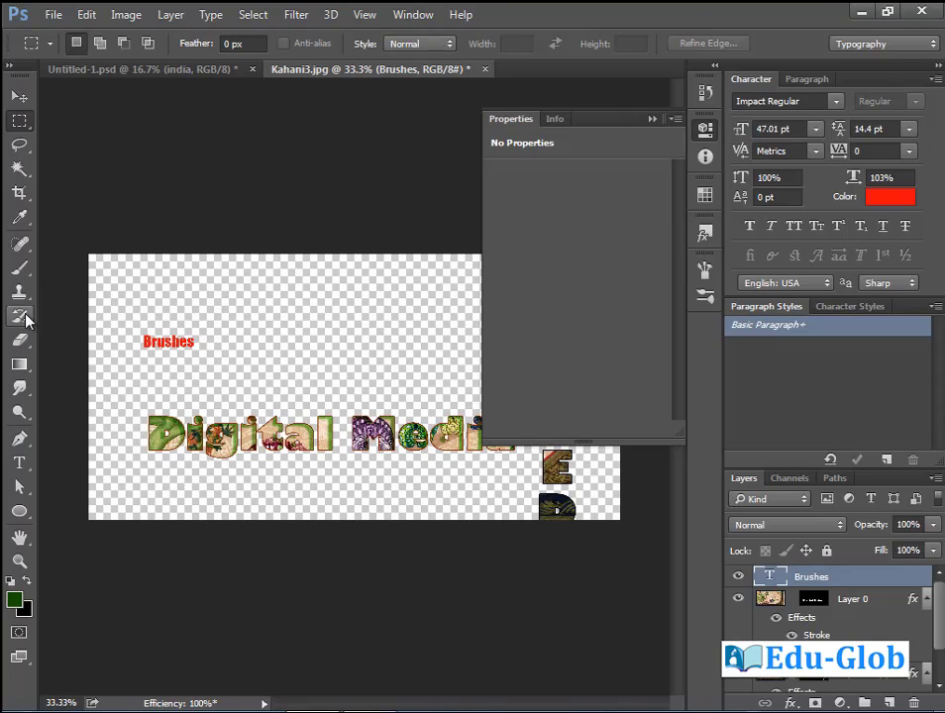
# Stamp the Brushes brush once in grey on a new empty layer.
pyautogui.click(18, 269)
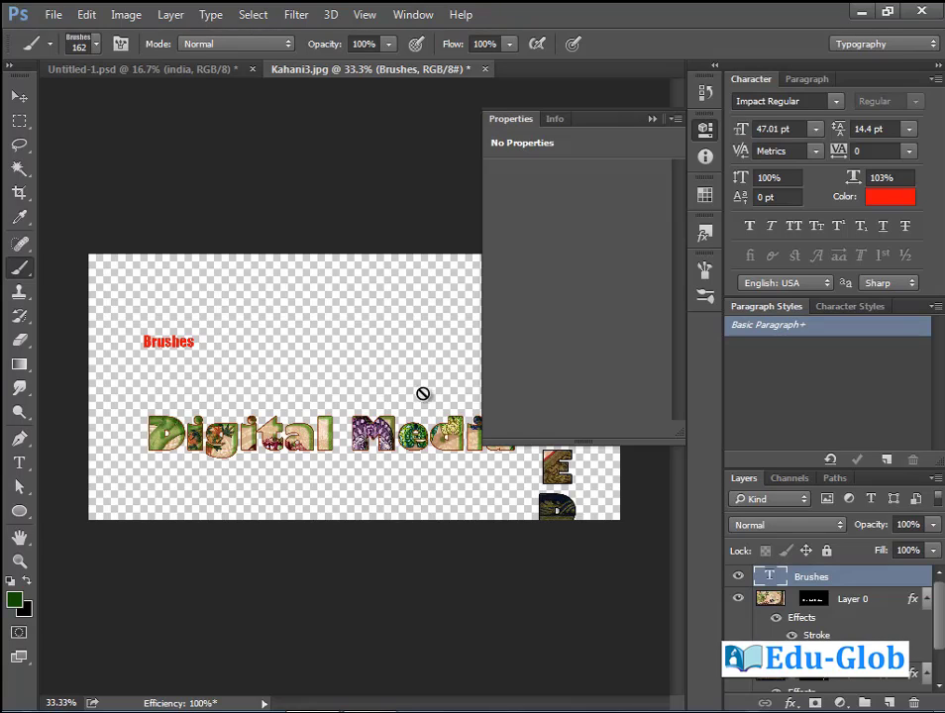
pyautogui.hotkey('ctrl', 'shift', 'alt', 'n')
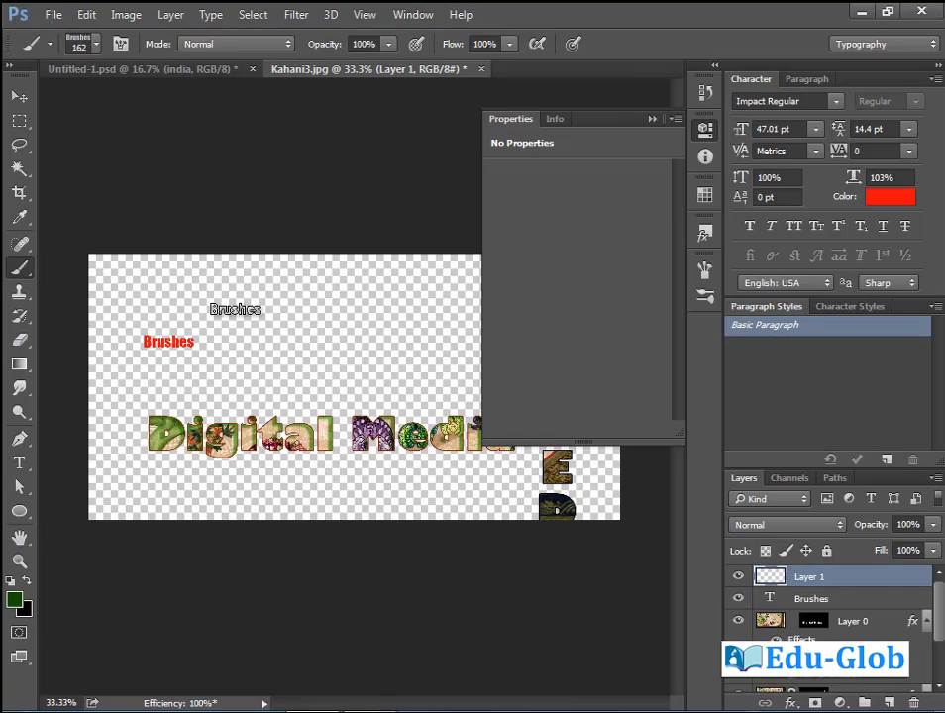
pyautogui.click(265, 333)
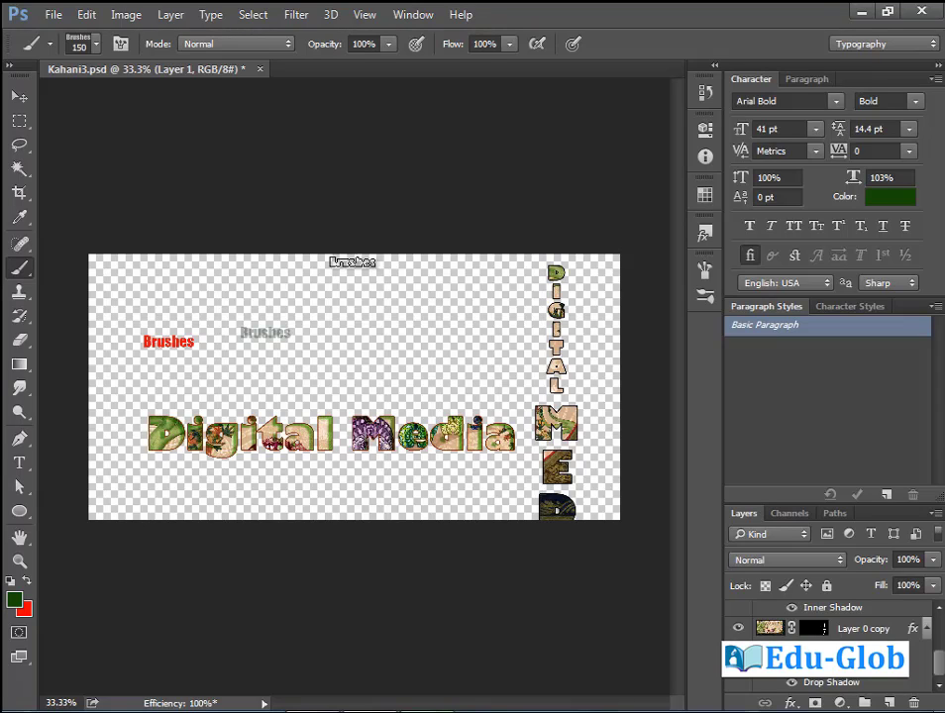
# Toggle Color Dynamics off and back on in the Brush settings panel.
pyautogui.click(426, 17)
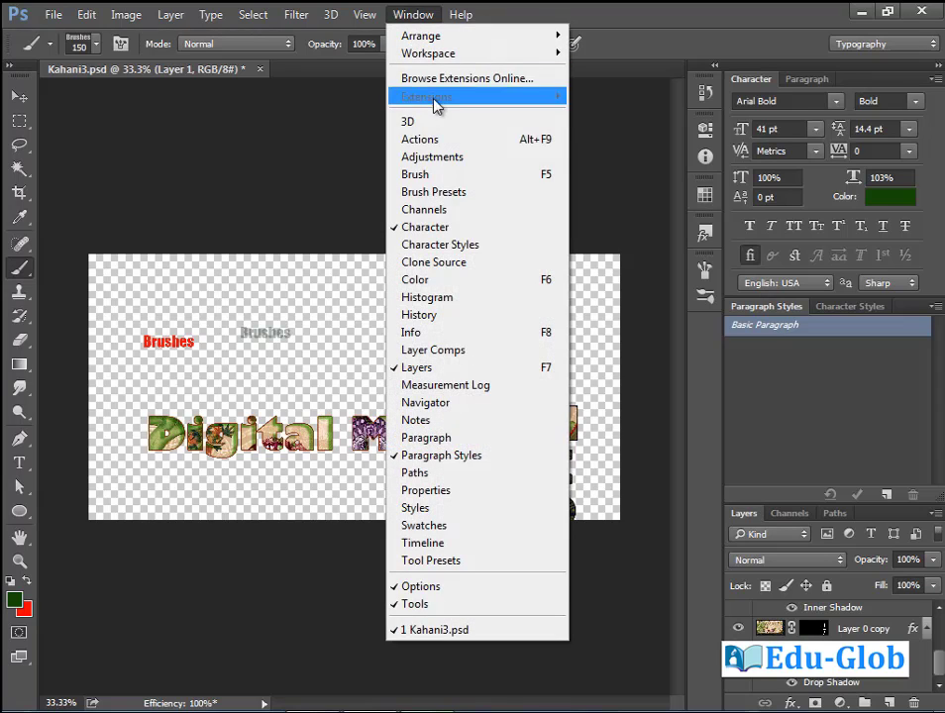
pyautogui.click(445, 177)
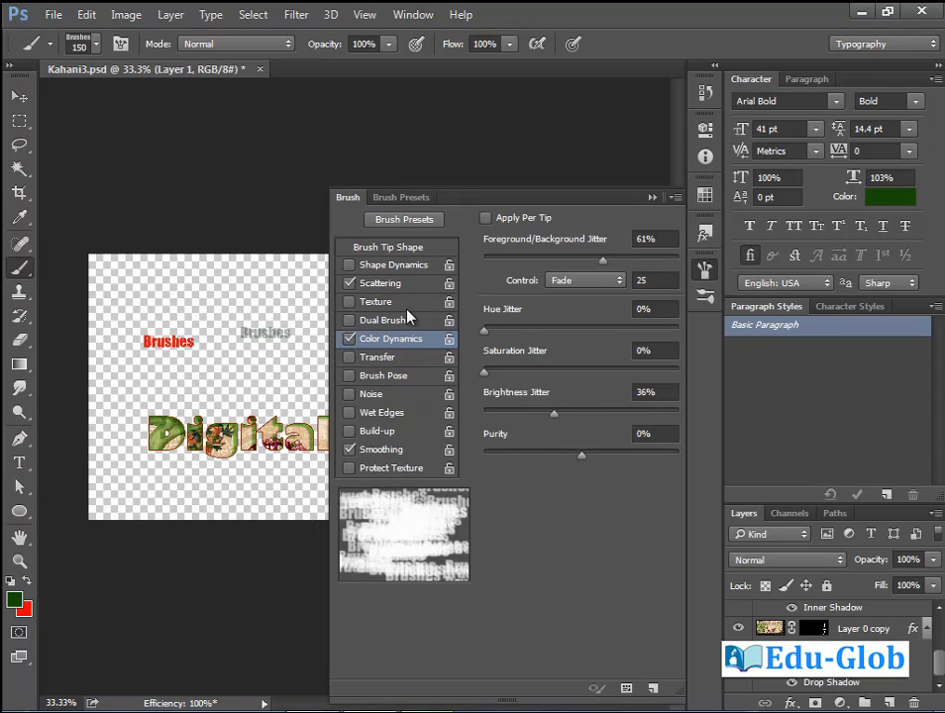
pyautogui.click(349, 339)
pyautogui.click(348, 339)
pyautogui.click(651, 197)
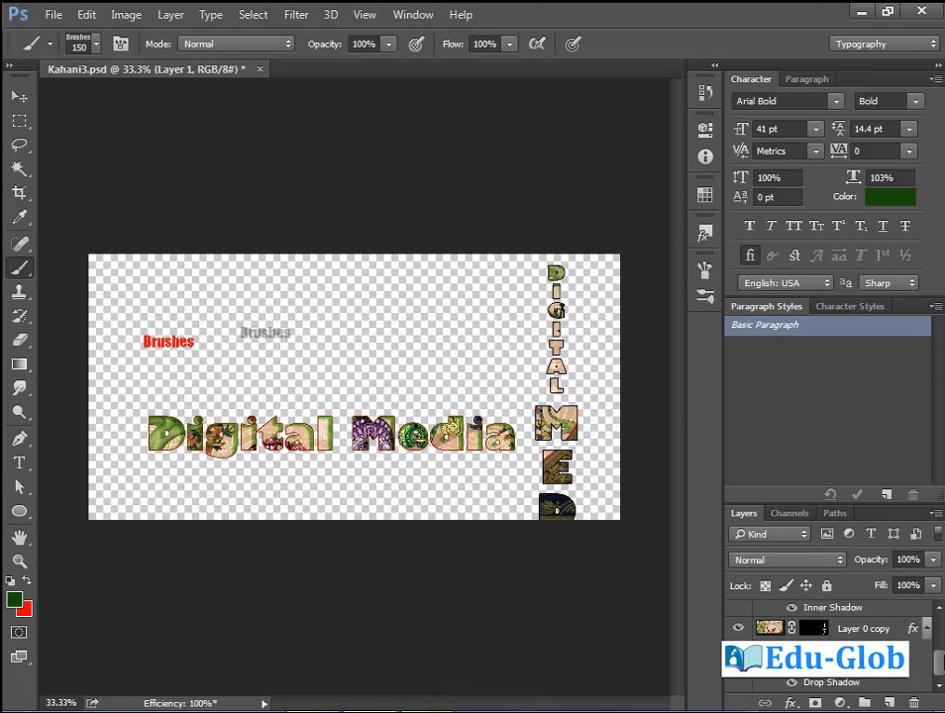
# Add a new Layer 2 and send it to the bottom of the stack.
pyautogui.click(888, 703)
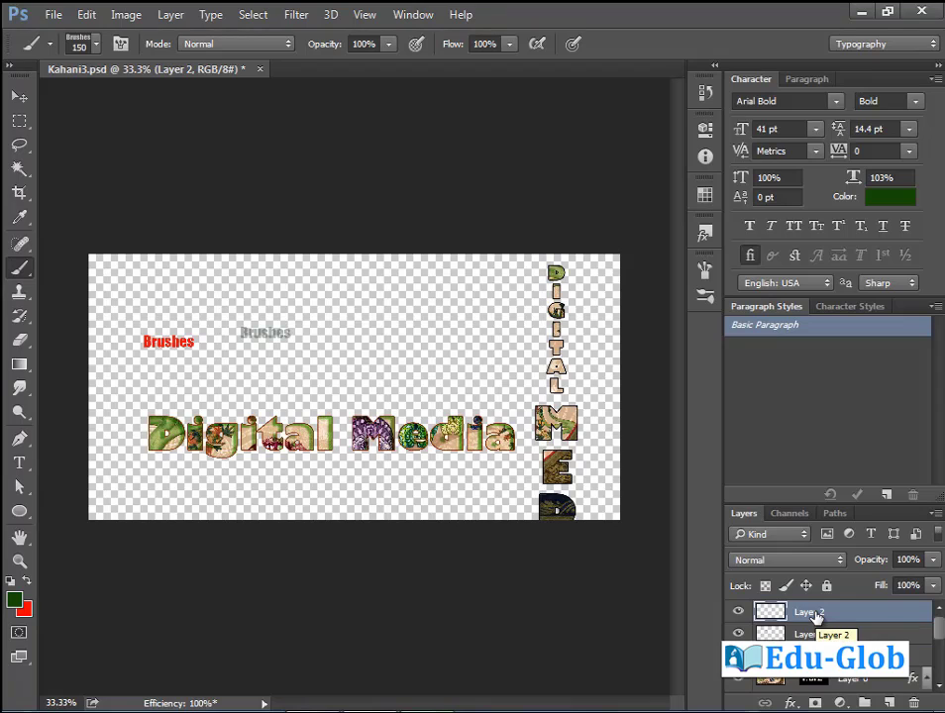
pyautogui.moveTo(814, 616); pyautogui.dragTo(879, 632)
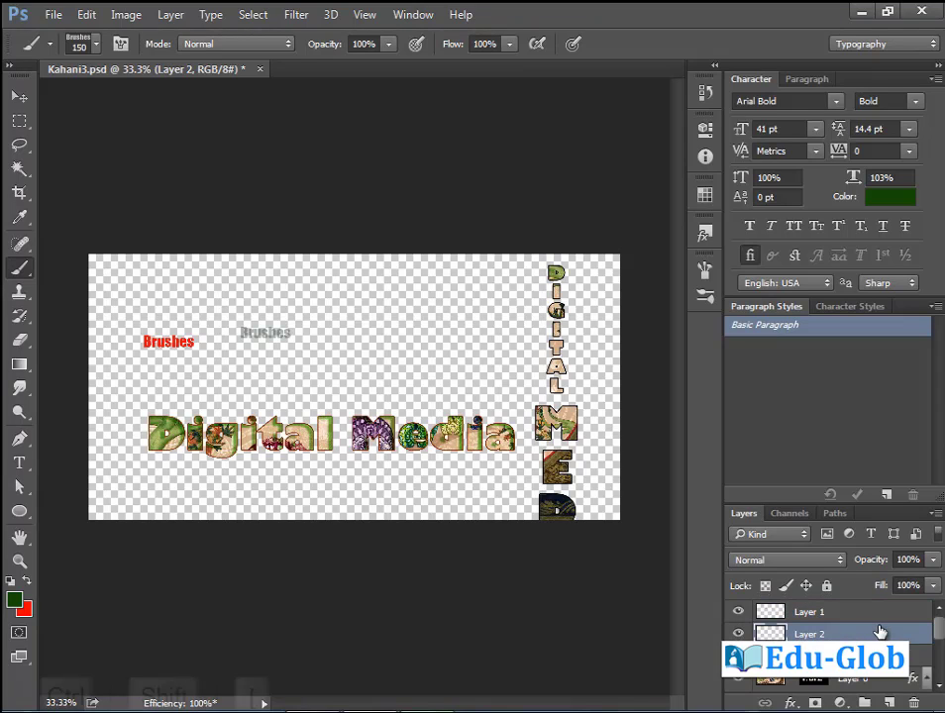
pyautogui.hotkey('ctrl', 'shift', '[')
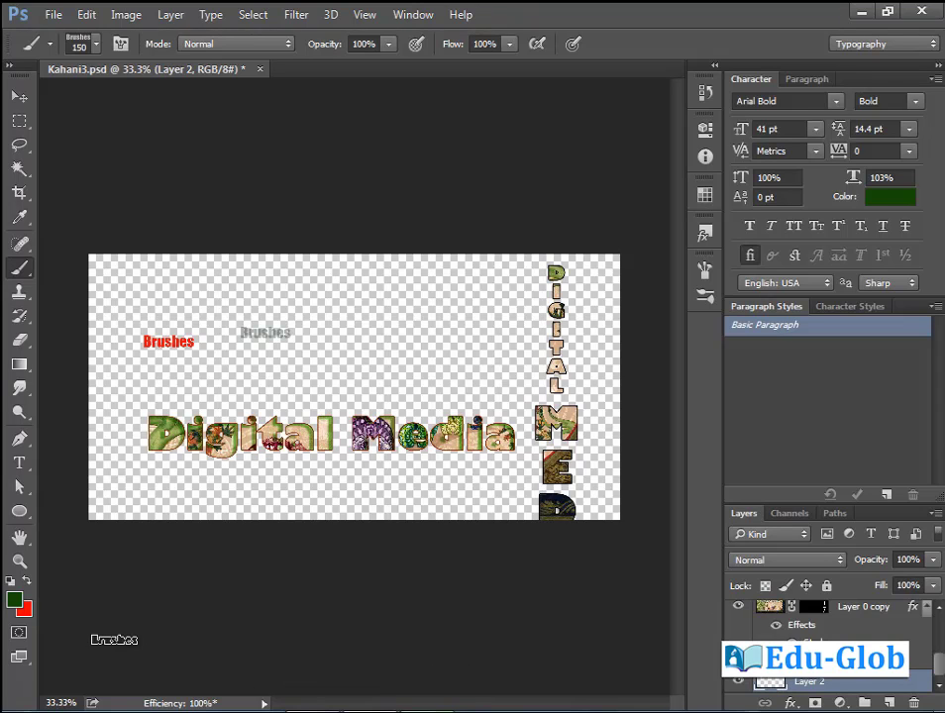
# Fill Layer 2 with white.
pyautogui.click(16, 602)
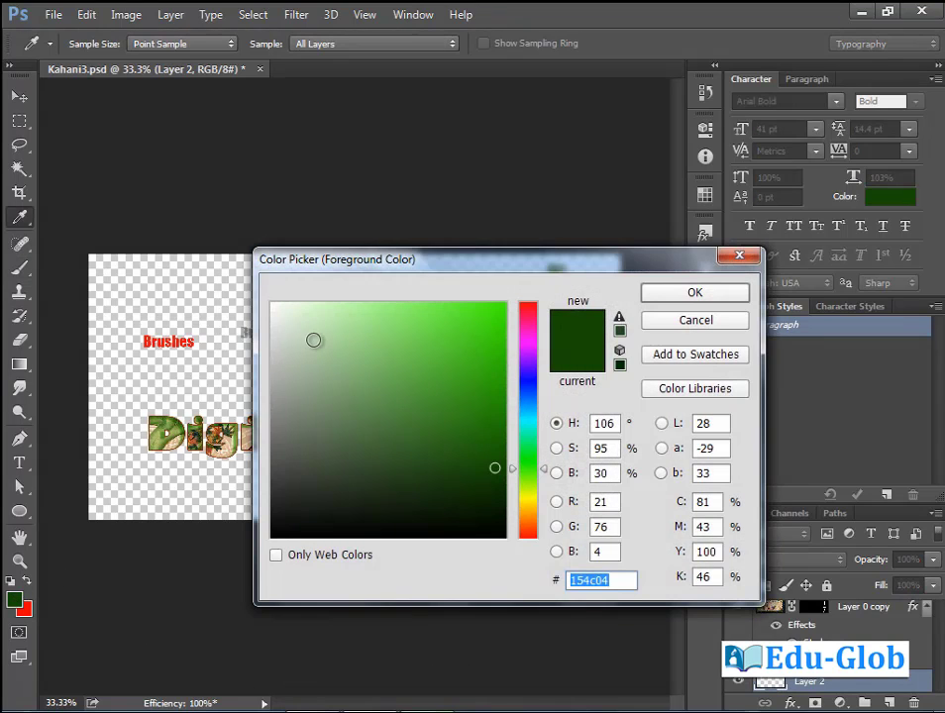
pyautogui.click(272, 305)
pyautogui.click(694, 294)
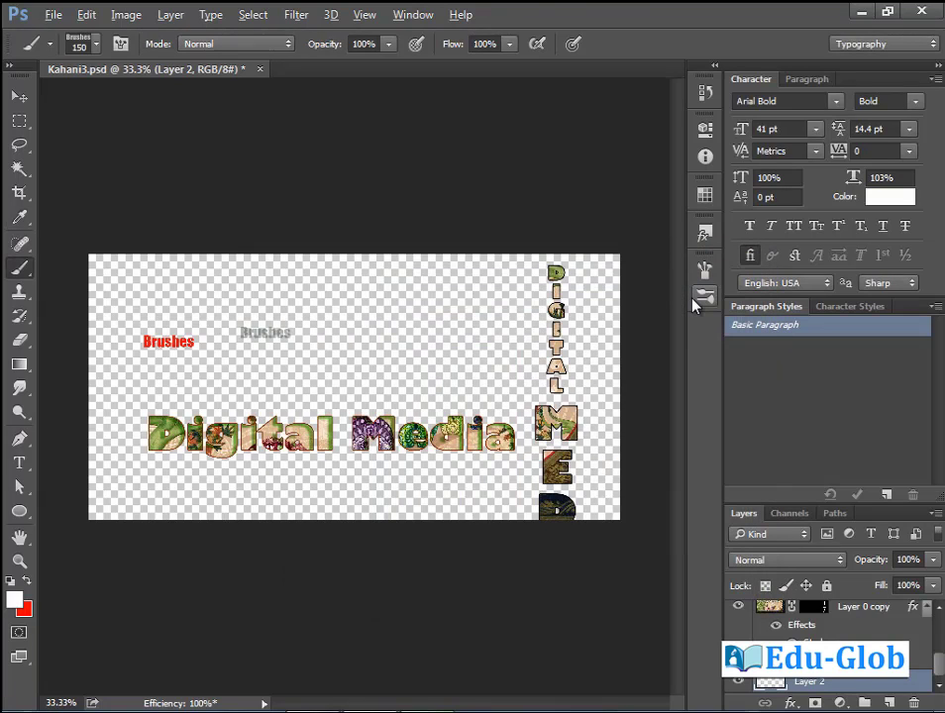
pyautogui.hotkey('alt', 'BackSpace')
pyautogui.moveTo(941, 669); pyautogui.dragTo(935, 614)
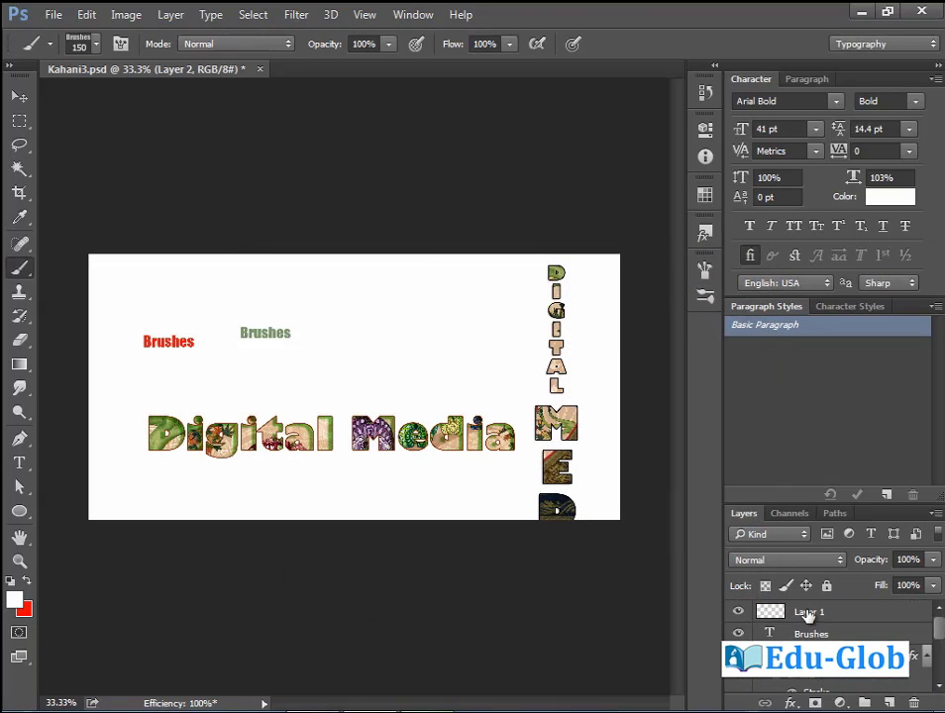
# Add Layer 3 above Layer 1 and set the foreground colour to yellow #ffe400.
pyautogui.click(828, 613)
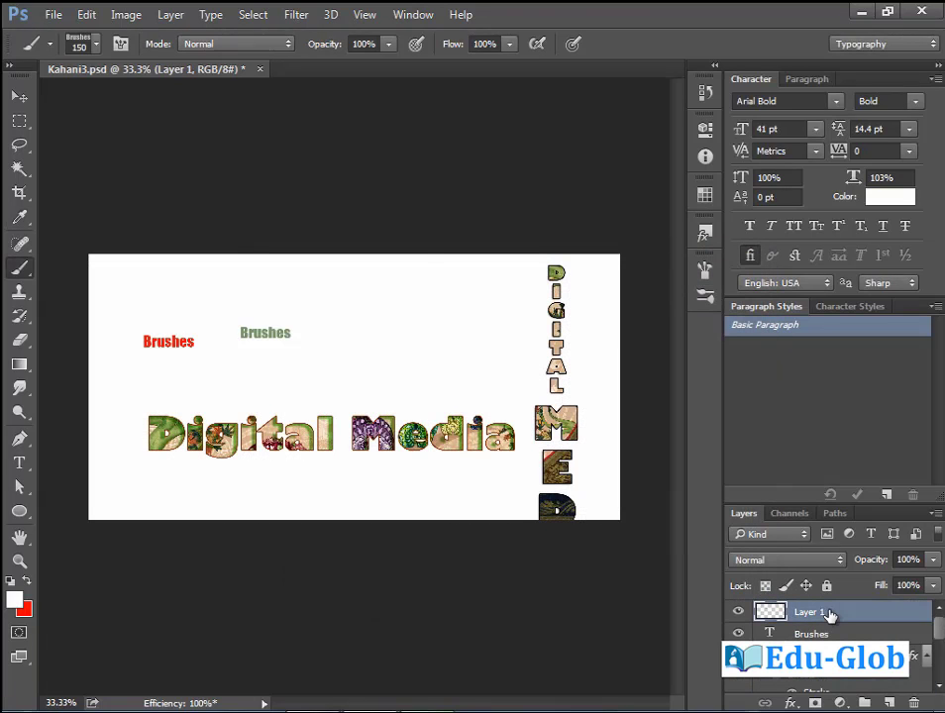
pyautogui.click(889, 704)
pyautogui.click(14, 601)
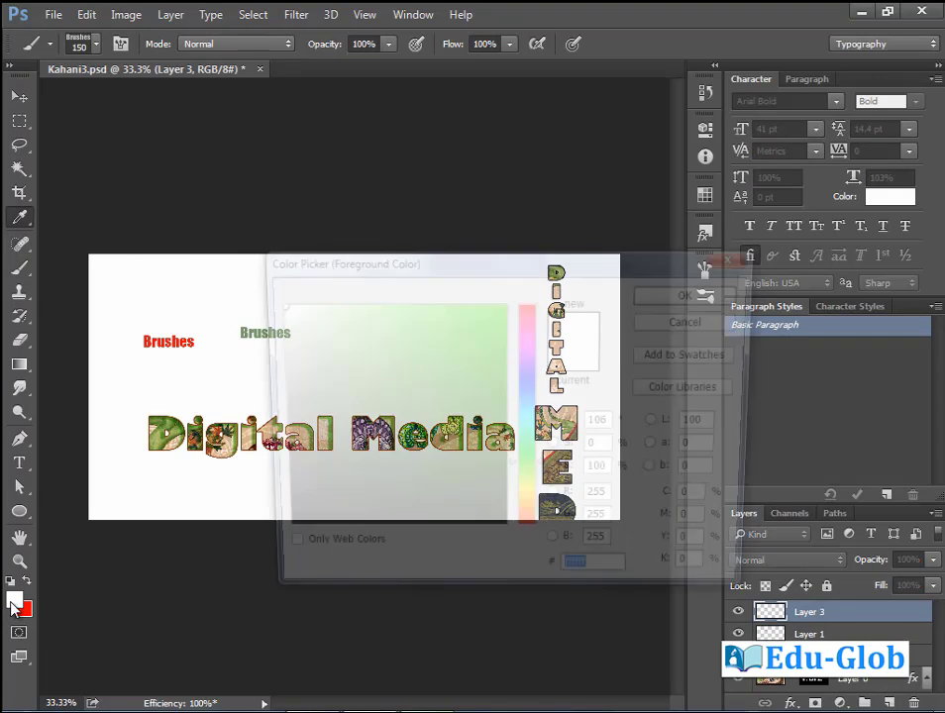
pyautogui.click(528, 504)
pyautogui.click(505, 303)
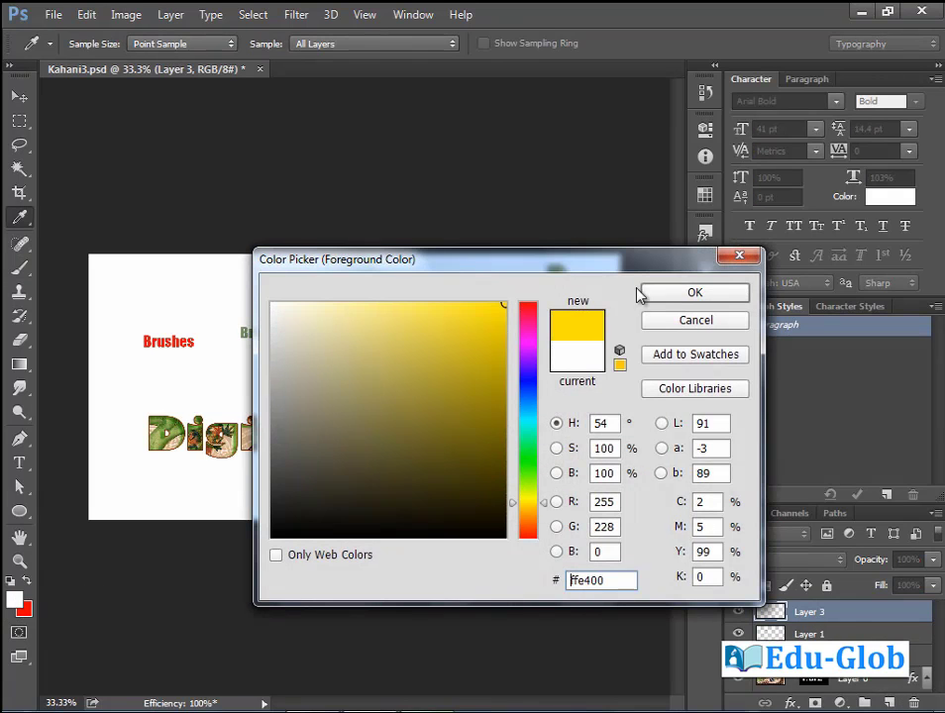
pyautogui.click(649, 294)
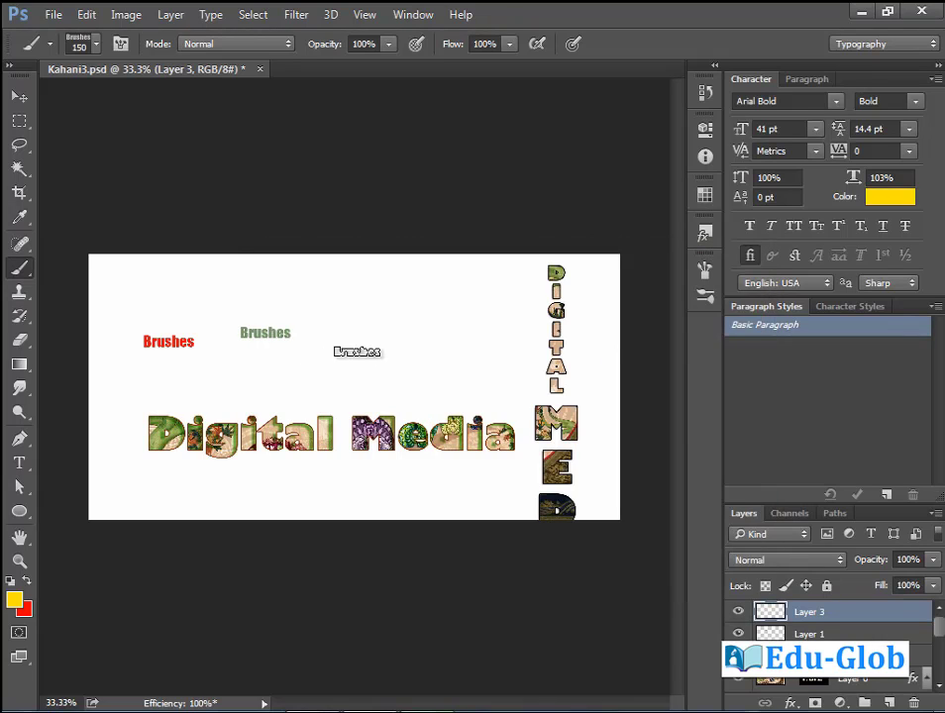
# Stamp large yellow and orange Brushes marks across the canvas at brush size 500.
pyautogui.press(']')
pyautogui.press(']')
pyautogui.press(']')
pyautogui.press(']')
pyautogui.press(']')
pyautogui.press(']')
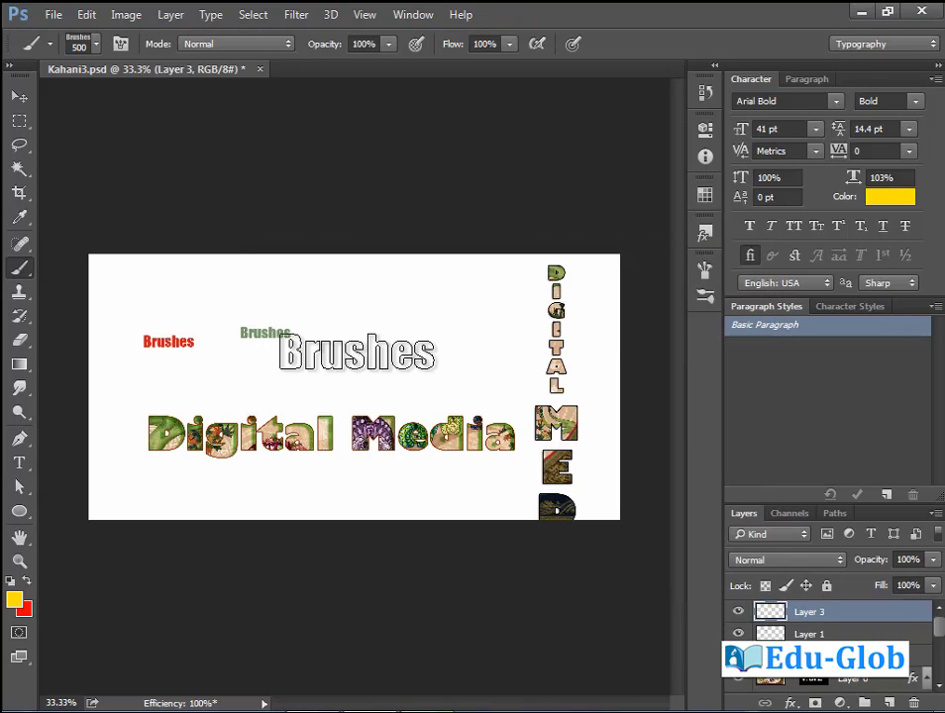
pyautogui.click(371, 370)
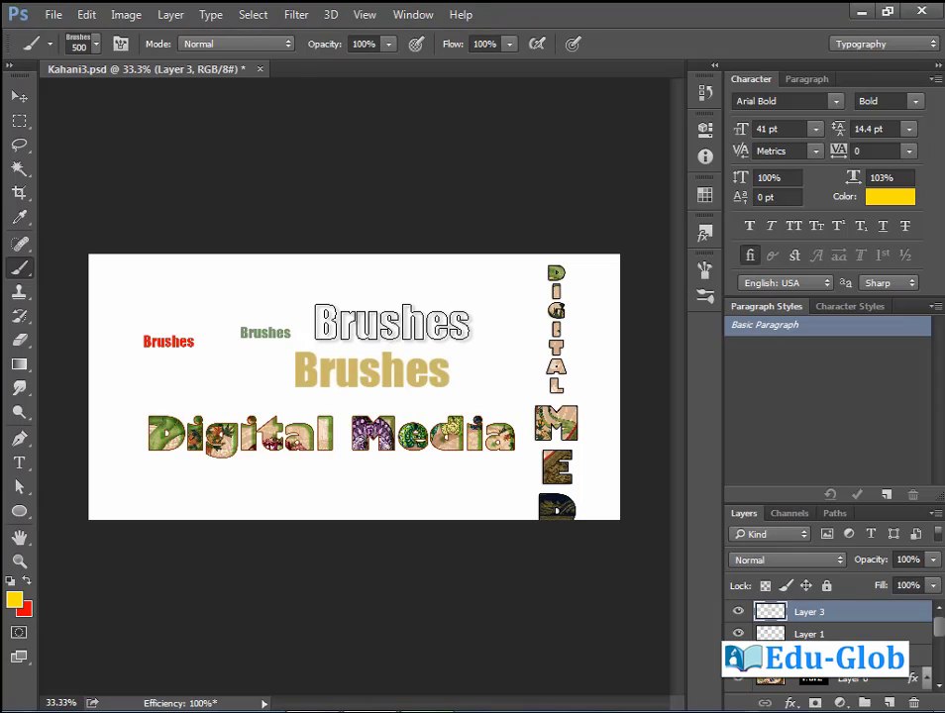
pyautogui.click(391, 322)
pyautogui.click(345, 392)
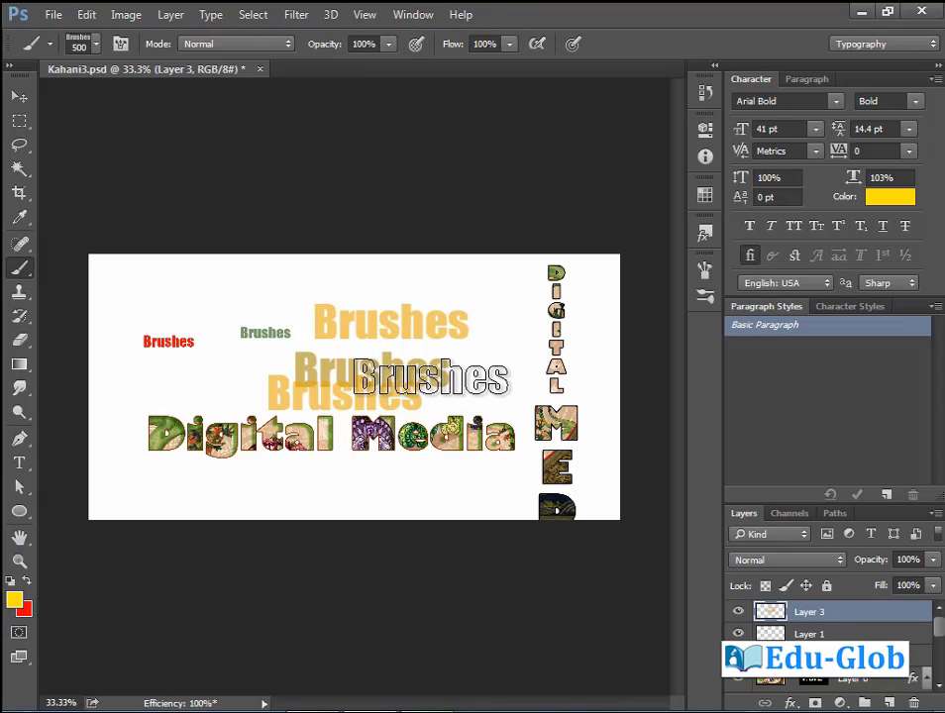
pyautogui.moveTo(288, 273); pyautogui.dragTo(81, 430)
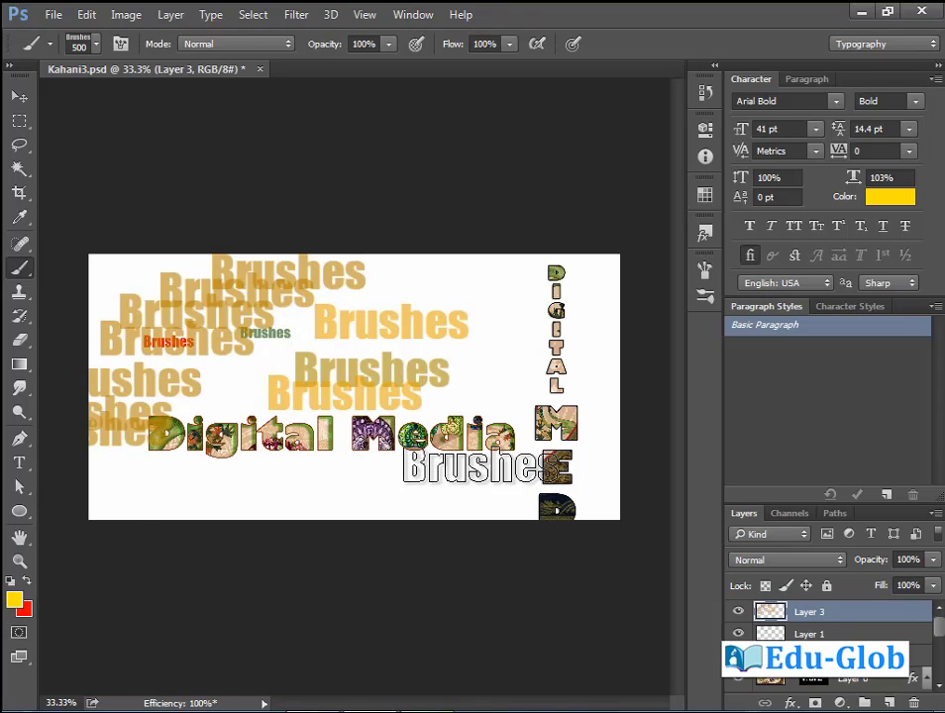
pyautogui.moveTo(507, 354)
pyautogui.mouseDown()
pyautogui.moveTo(485, 506)
pyautogui.moveTo(337, 506)
pyautogui.mouseUp()
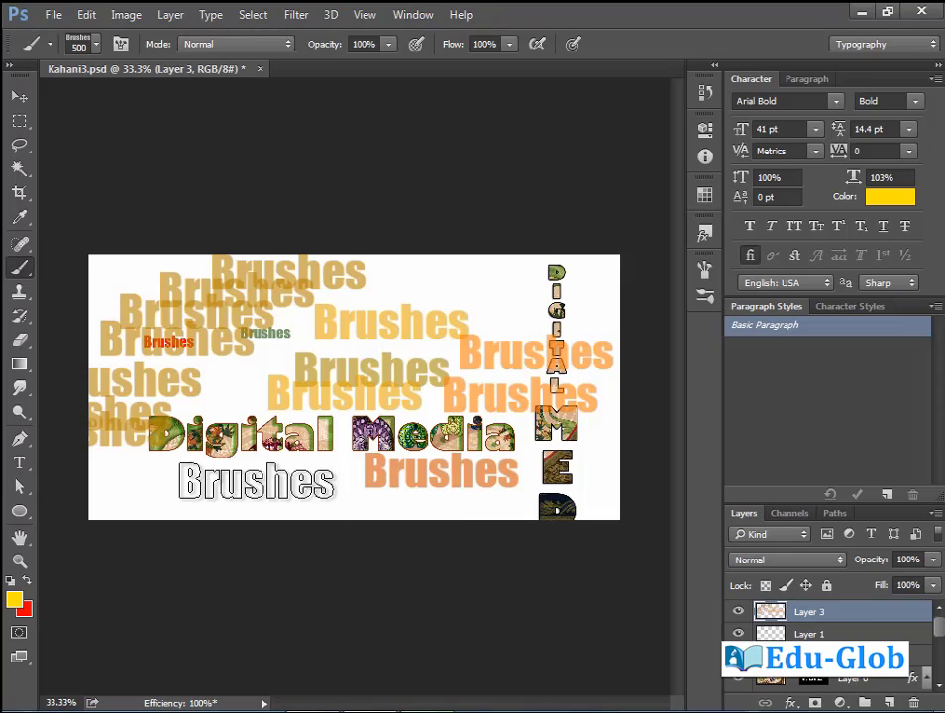
pyautogui.click(257, 482)
# Scatter faint 35% opacity Brushes stamps at size 200 around the canvas.
pyautogui.click(388, 43)
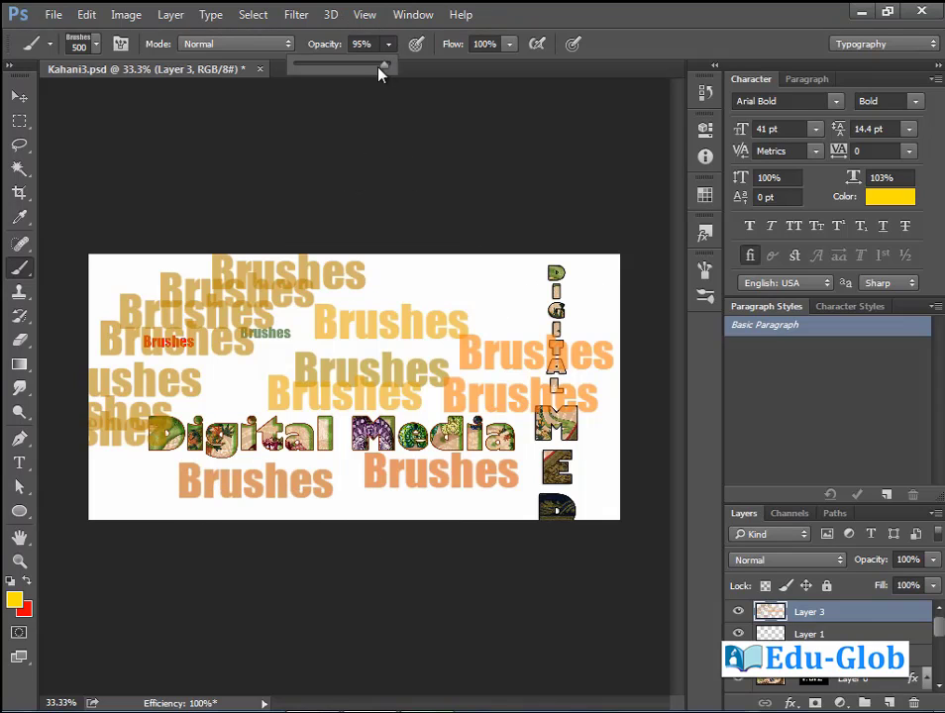
pyautogui.moveTo(458, 292)
pyautogui.mouseDown()
pyautogui.moveTo(551, 346)
pyautogui.moveTo(621, 465)
pyautogui.moveTo(359, 537)
pyautogui.moveTo(538, 510)
pyautogui.mouseUp()
pyautogui.click(148, 510)
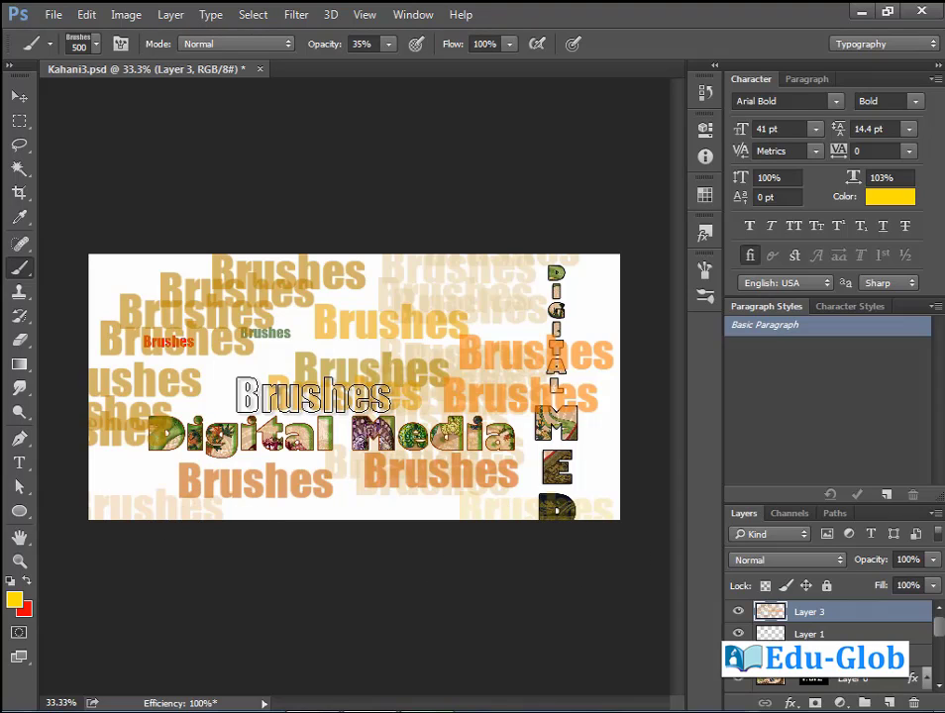
pyautogui.press('[')
pyautogui.press('[')
pyautogui.press('[')
pyautogui.press('[')
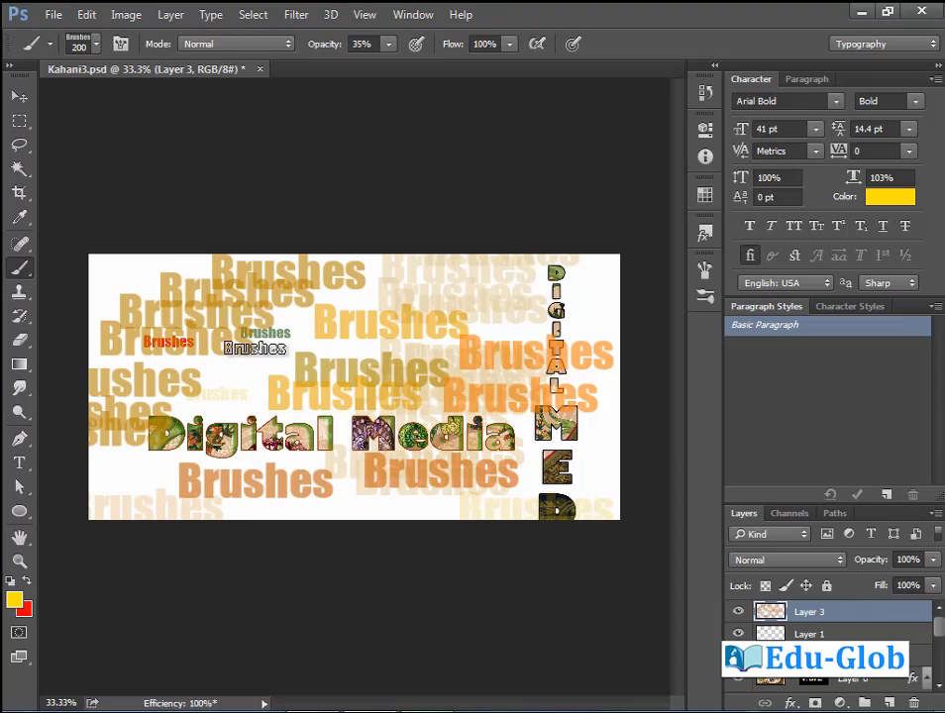
pyautogui.click(258, 370)
pyautogui.click(349, 503)
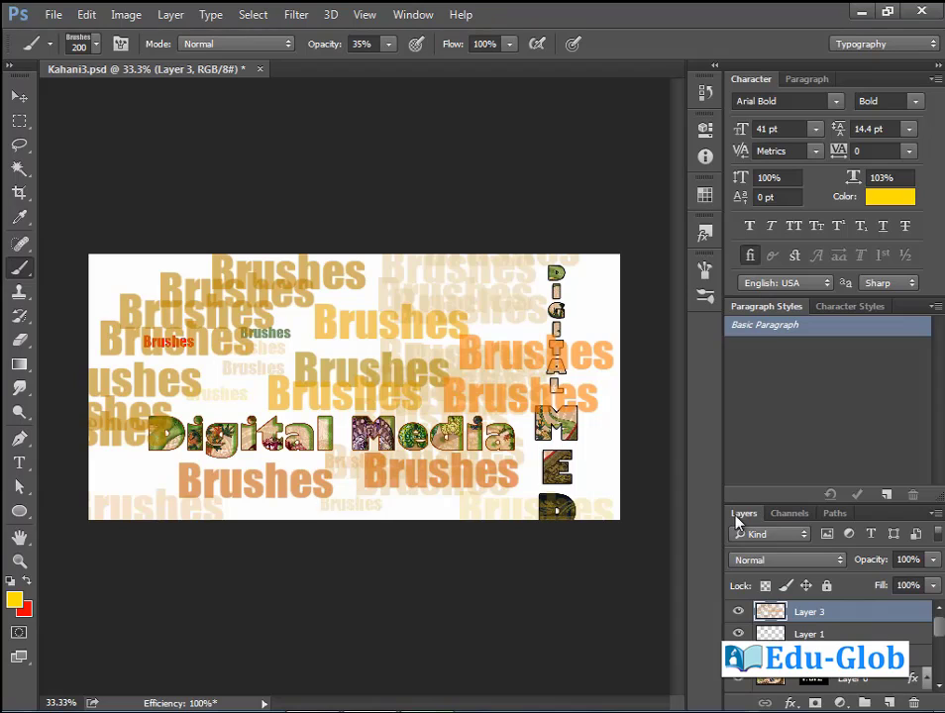
pyautogui.click(606, 466)
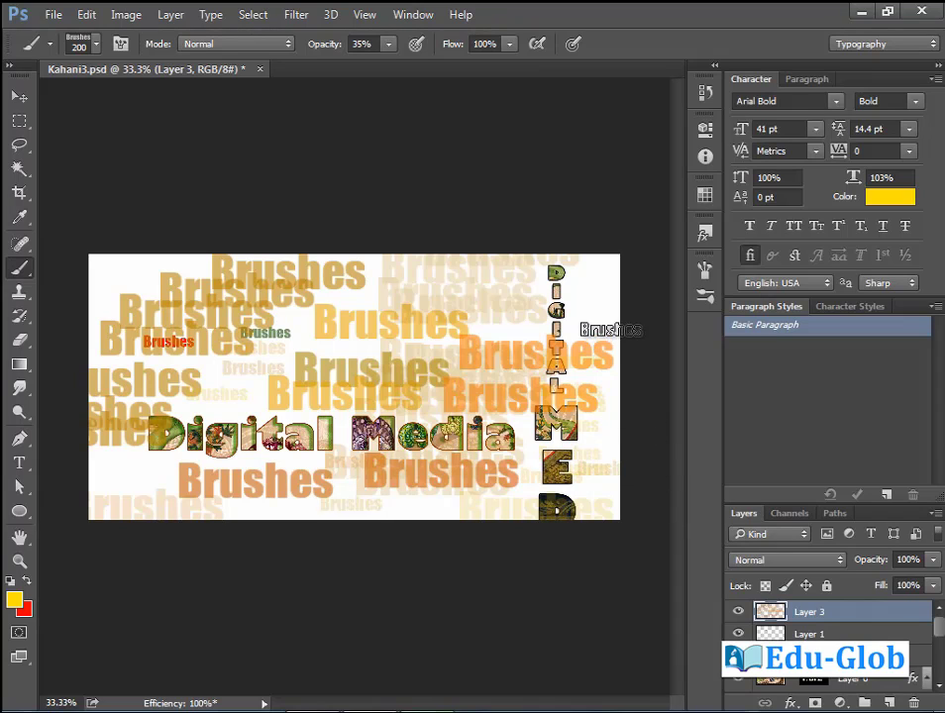
pyautogui.click(599, 320)
pyautogui.click(119, 264)
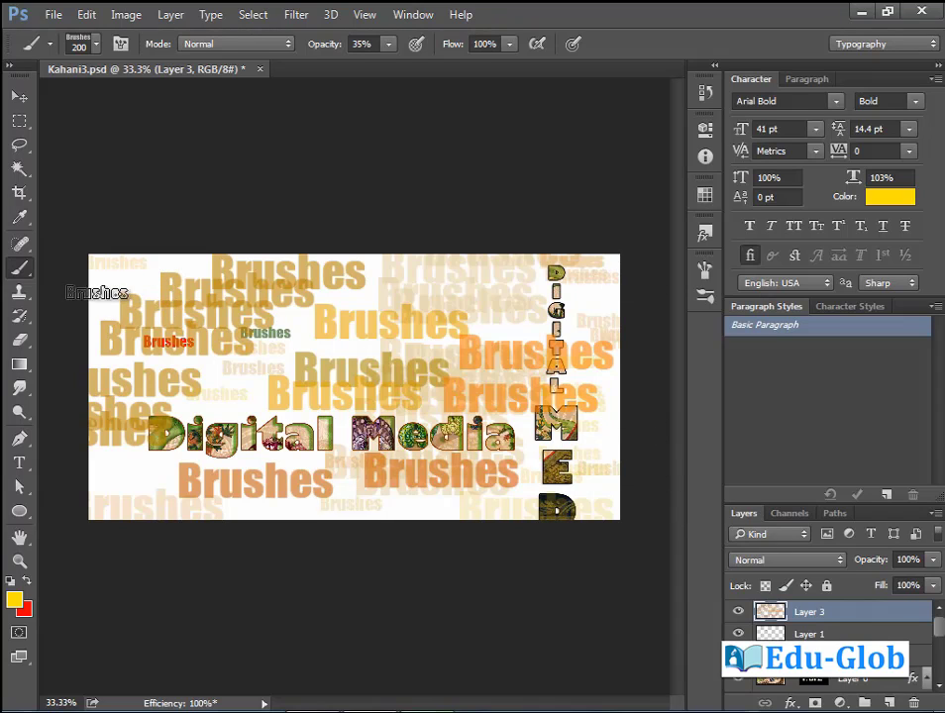
pyautogui.click(129, 463)
pyautogui.click(125, 486)
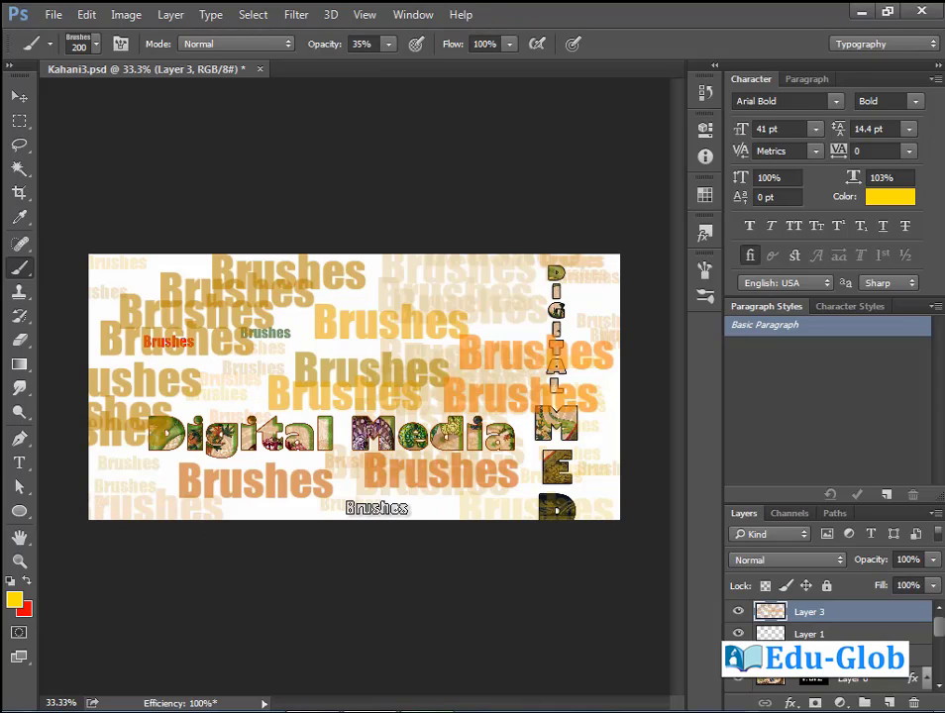